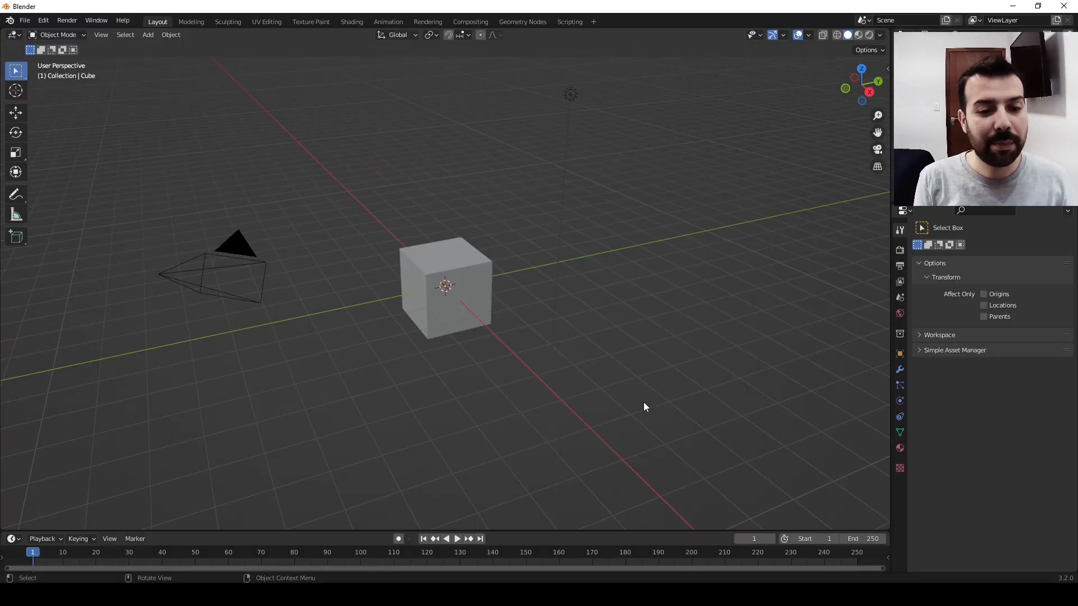
# - Delete all the default objects in the scene: the cube, camera and light
pyautogui.moveTo(652, 406); pyautogui.dragTo(127, 61)
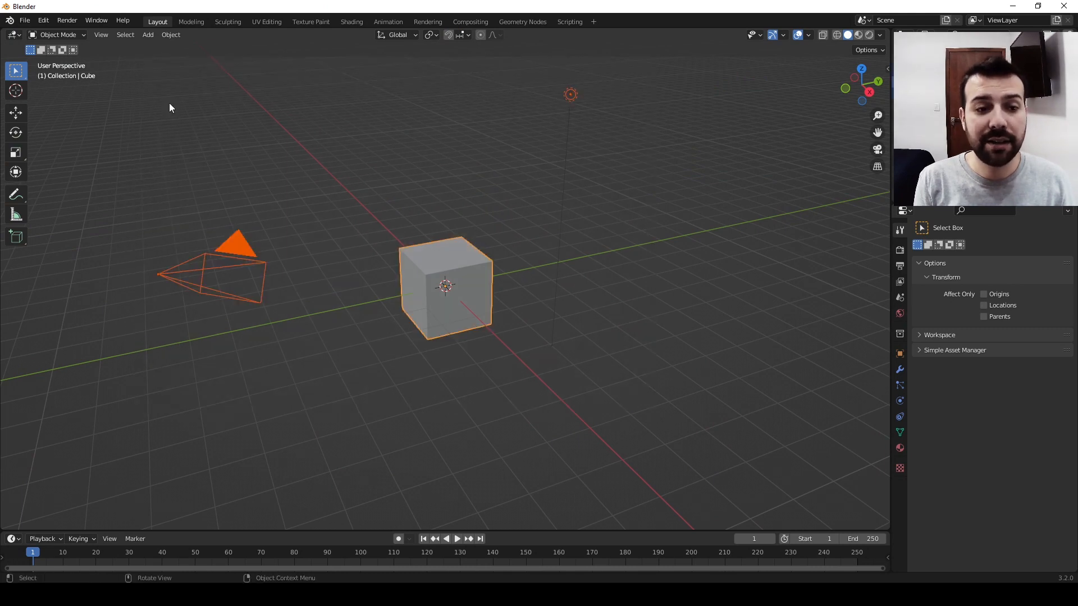
pyautogui.press('x')
pyautogui.click(255, 168)
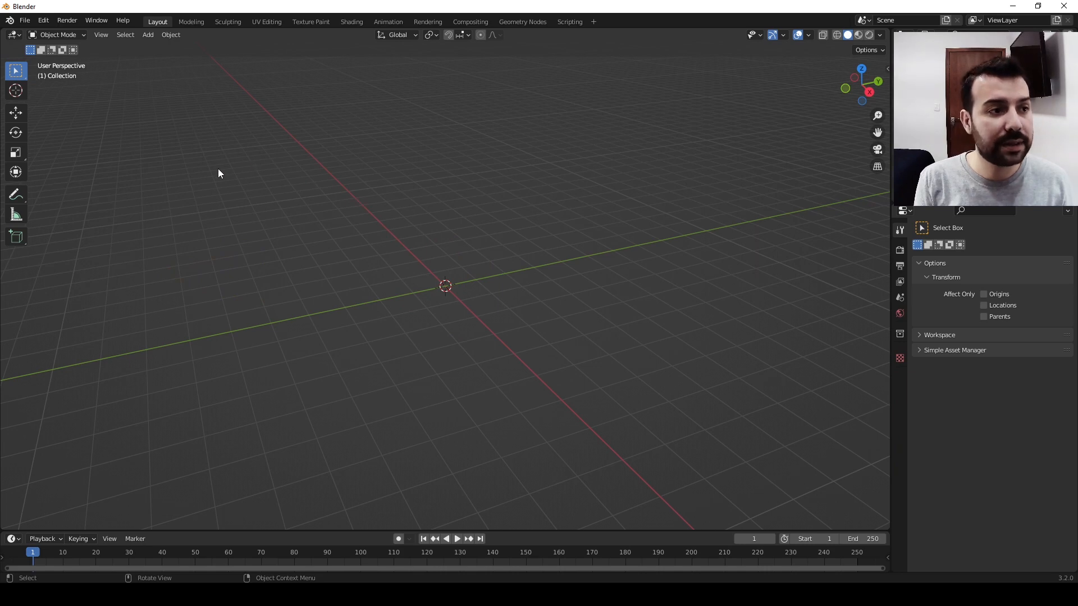
# - Append the collection named Collection from the file CENA ARCHBLINDER.blend into the scene
pyautogui.click(25, 20)
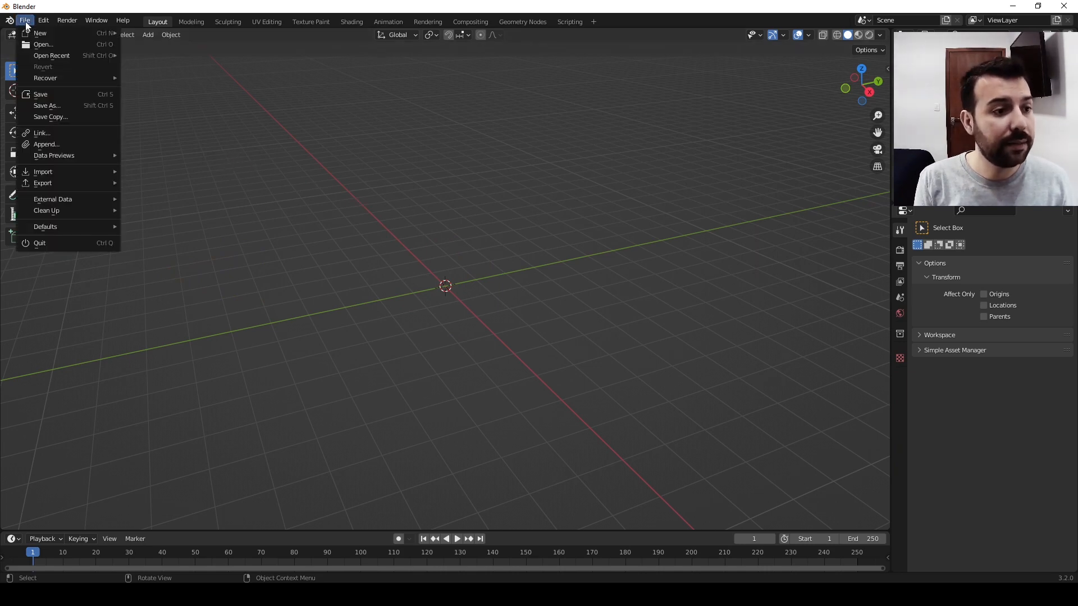
pyautogui.click(61, 141)
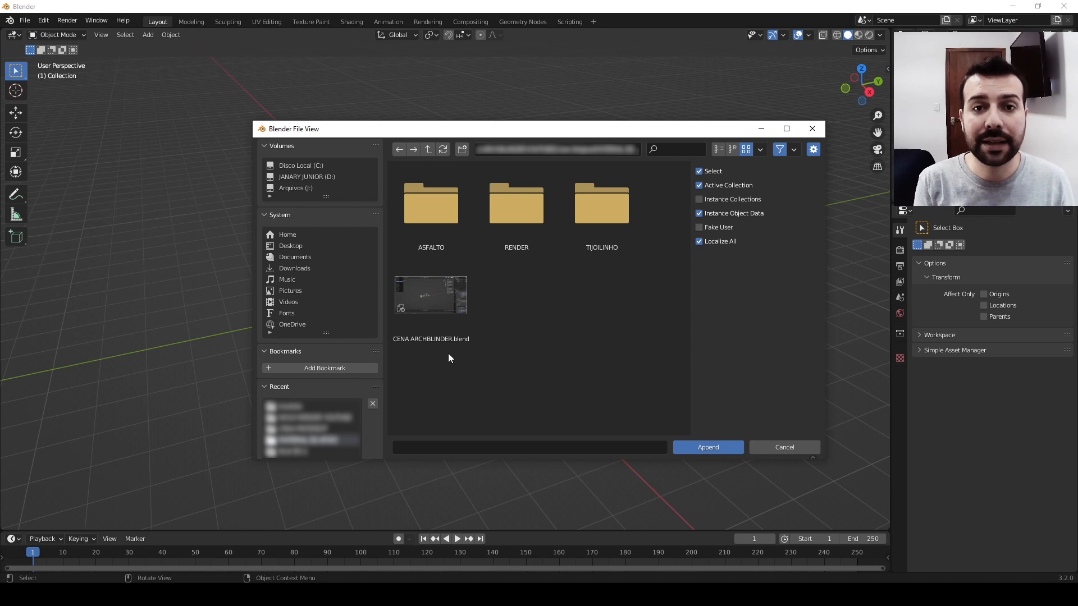
pyautogui.click(432, 309)
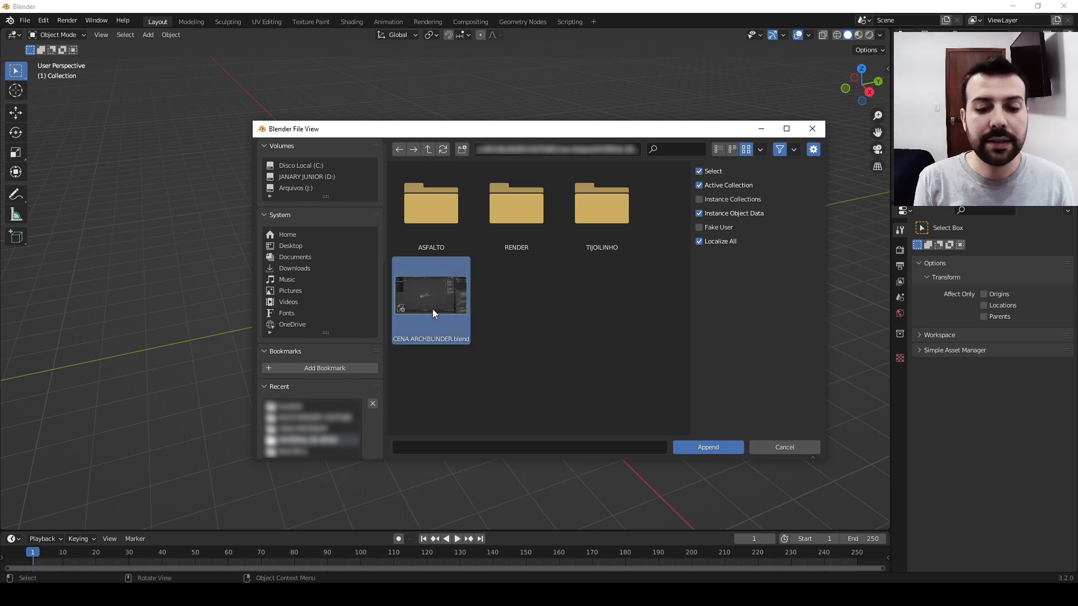
pyautogui.click(693, 452)
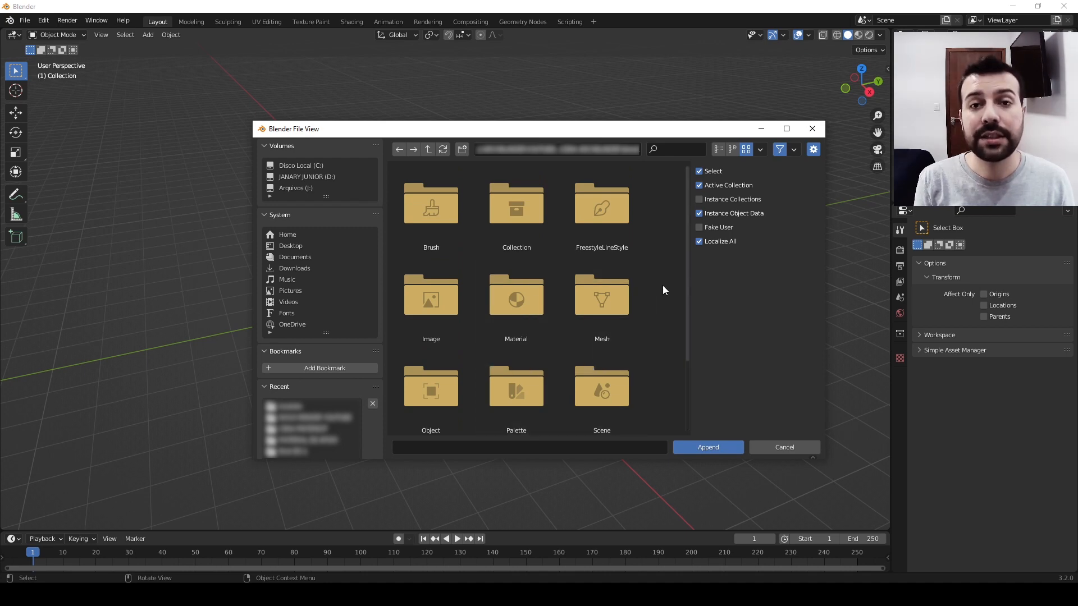
pyautogui.click(505, 218)
pyautogui.doubleClick(505, 216)
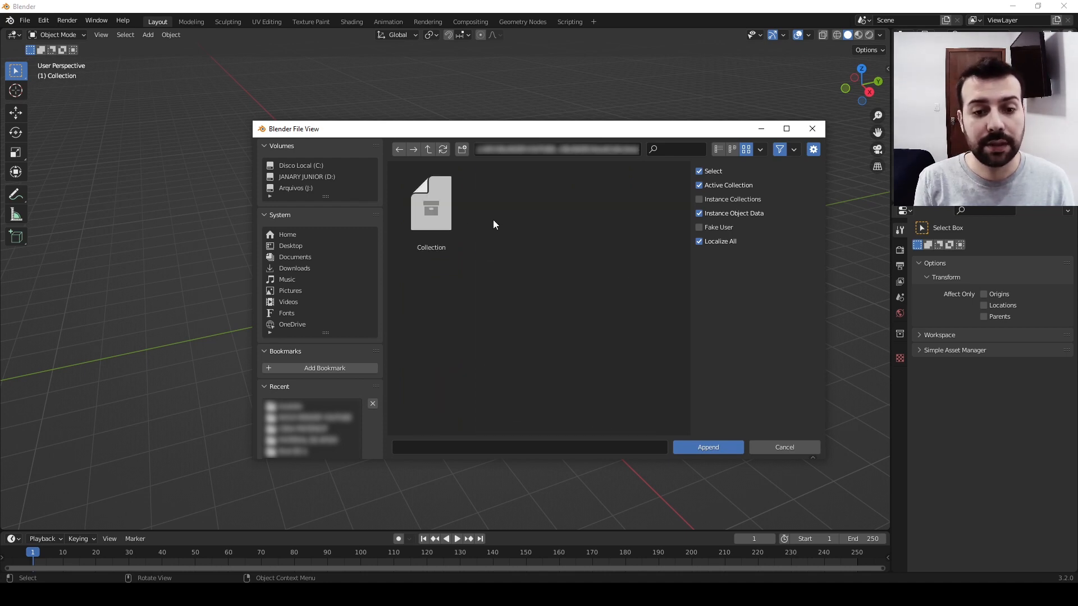
pyautogui.click(431, 214)
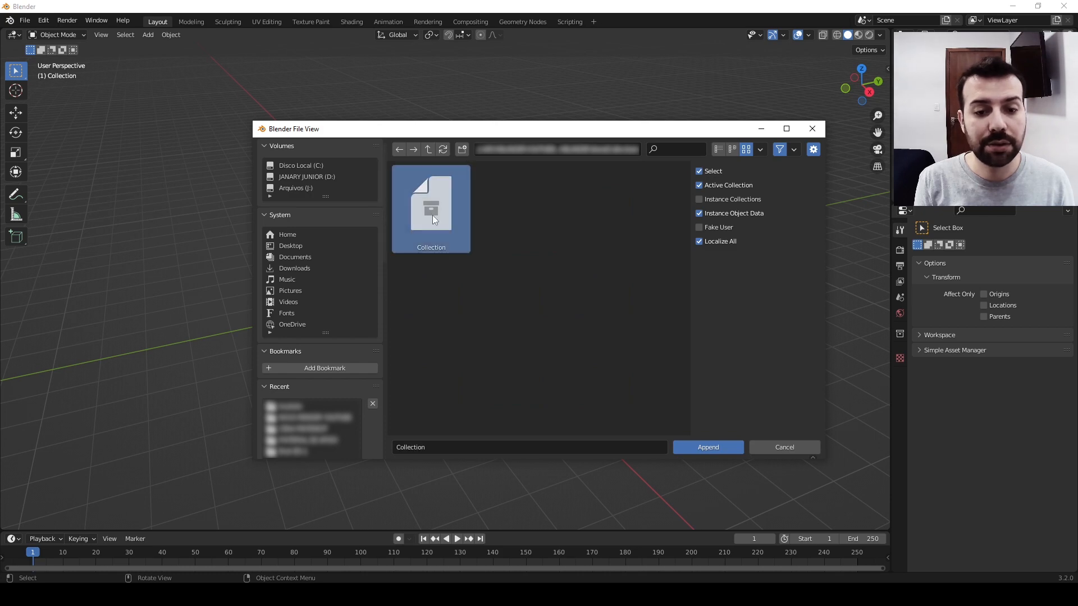
pyautogui.click(698, 451)
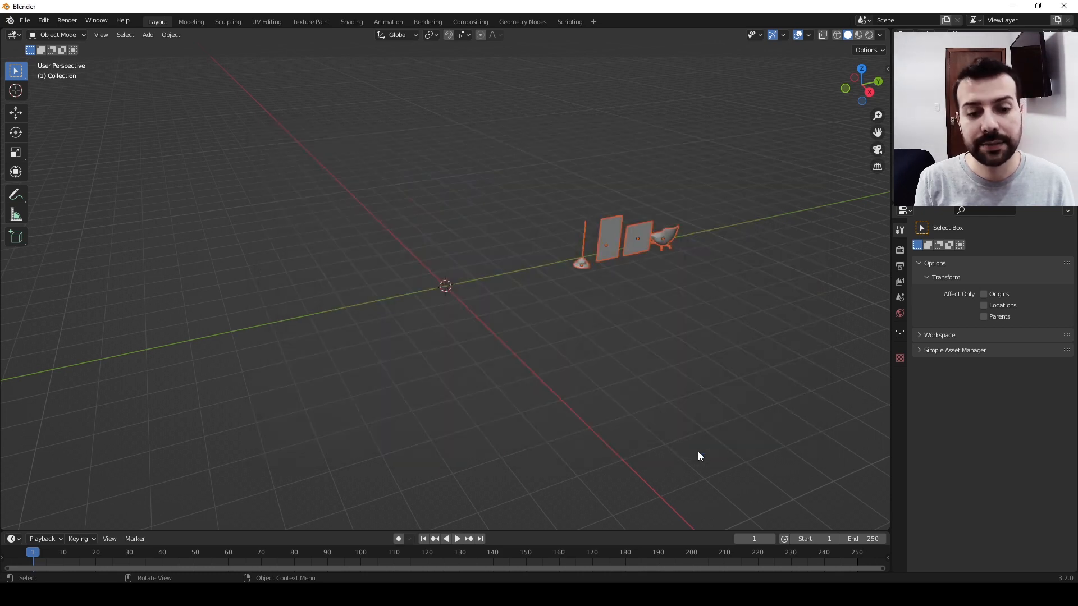
# - Enable snapping and set it to snap to both Vertex and Edge Center
pyautogui.moveTo(582, 249); pyautogui.dragTo(316, 281, button='middle')
pyautogui.keyDown('shift'); pyautogui.moveTo(316, 281); pyautogui.dragTo(544, 322, button='middle'); pyautogui.keyUp('shift')
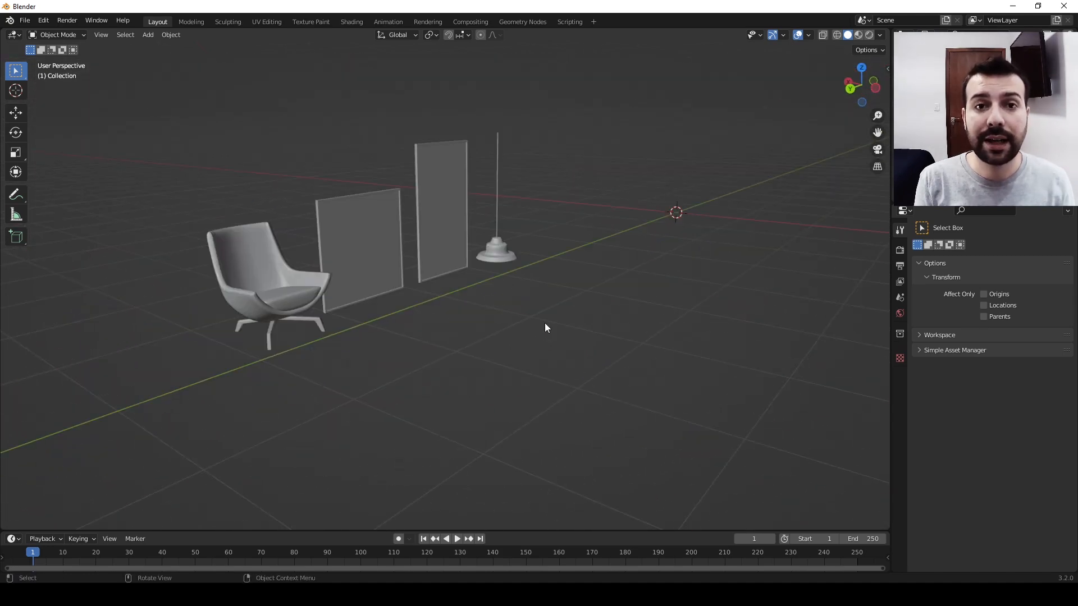
pyautogui.click(448, 35)
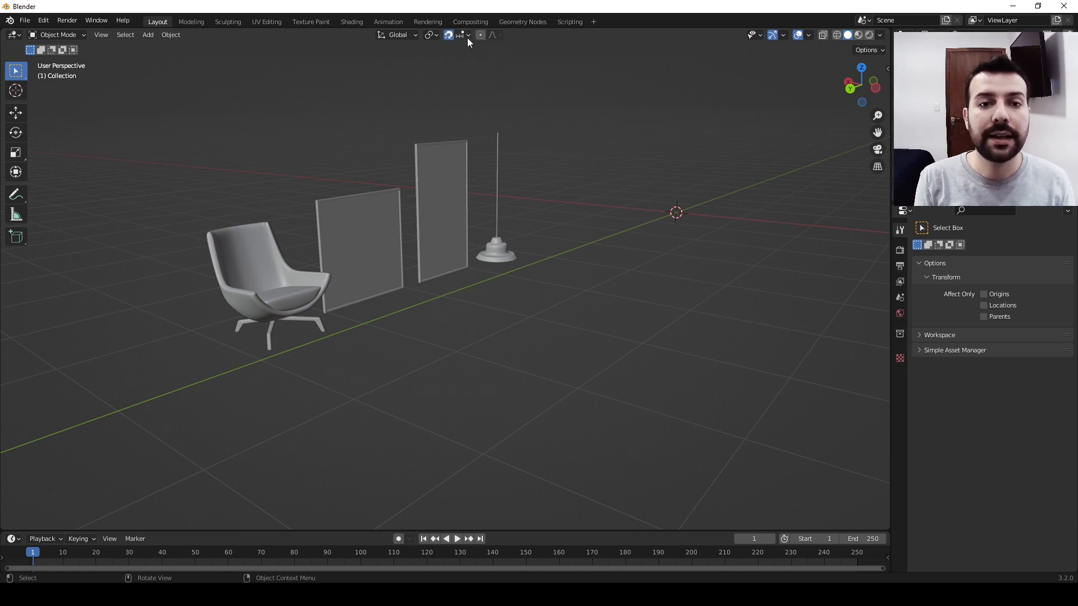
pyautogui.click(466, 34)
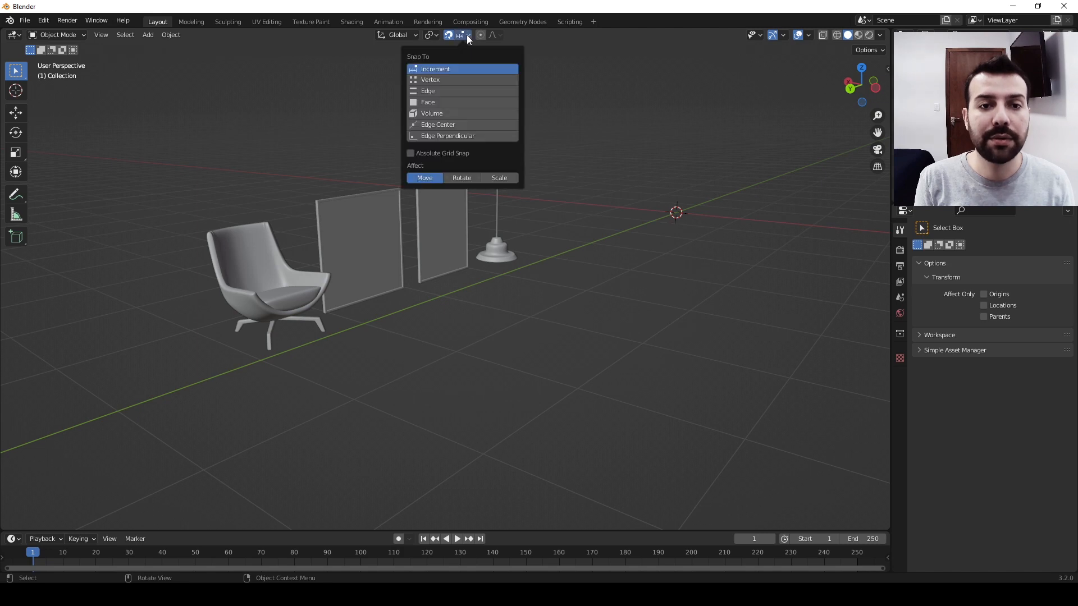
pyautogui.click(440, 80)
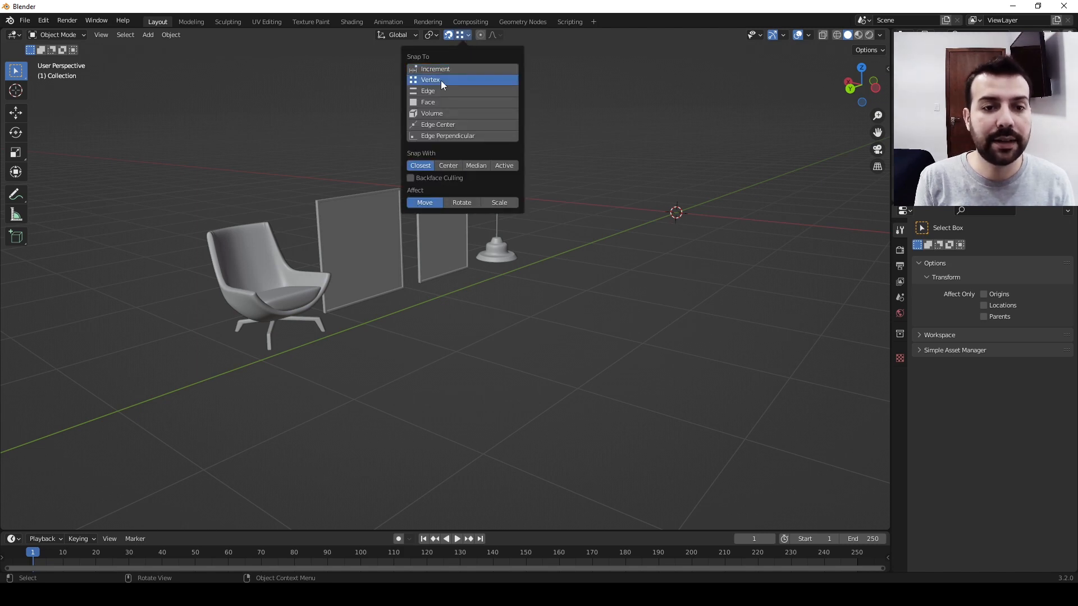
pyautogui.keyDown('shift'); pyautogui.click(452, 126); pyautogui.keyUp('shift')
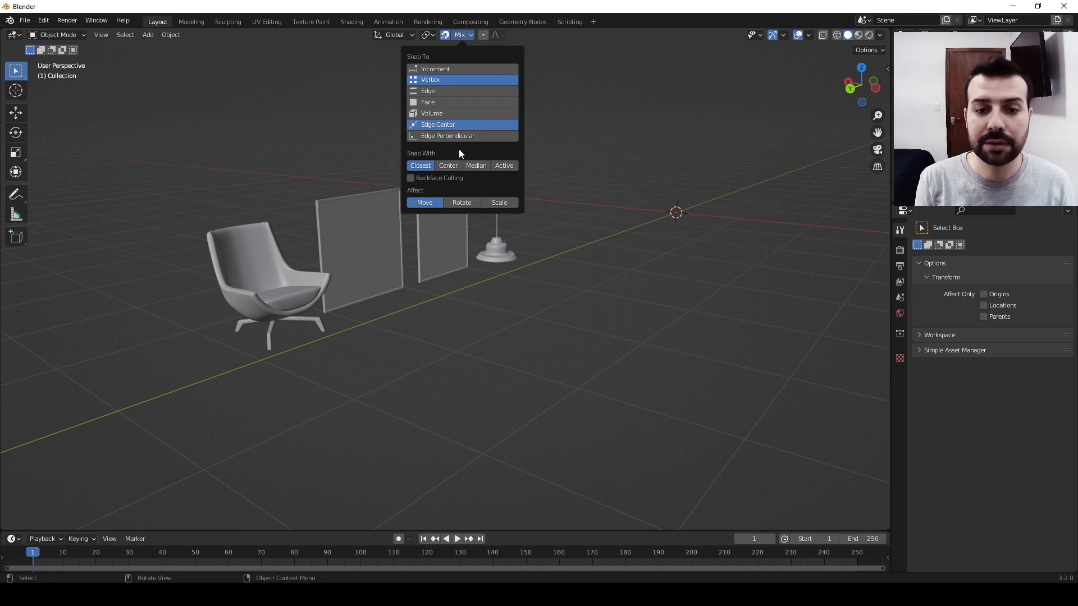
# - Show the viewport sidebar and add a mesh plane at the world origin
pyautogui.moveTo(623, 164); pyautogui.dragTo(716, 392, button='middle')
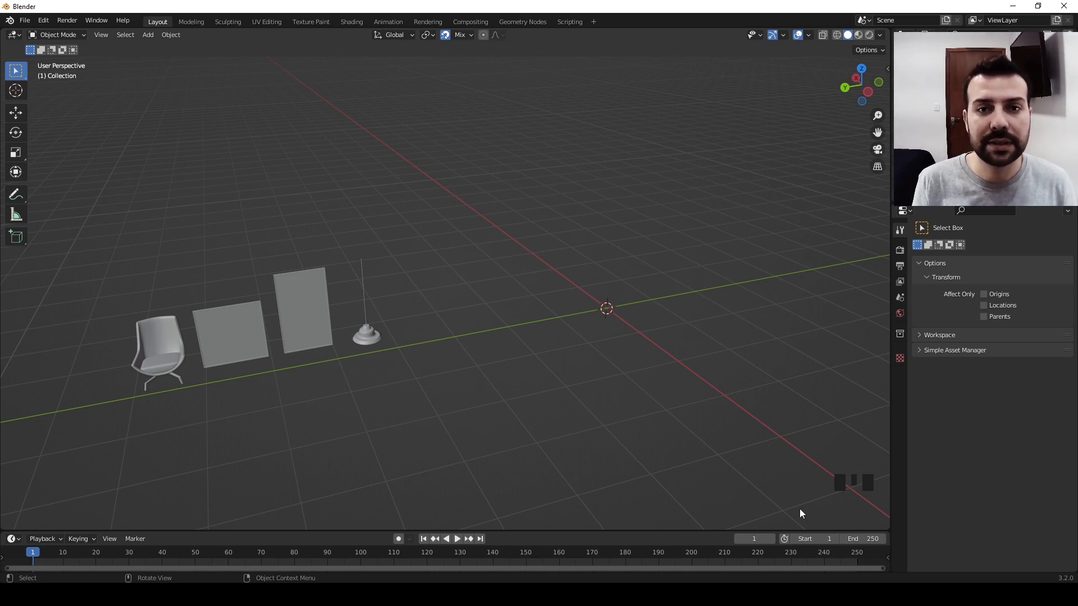
pyautogui.press('n')
pyautogui.moveTo(563, 356); pyautogui.dragTo(514, 395, button='middle')
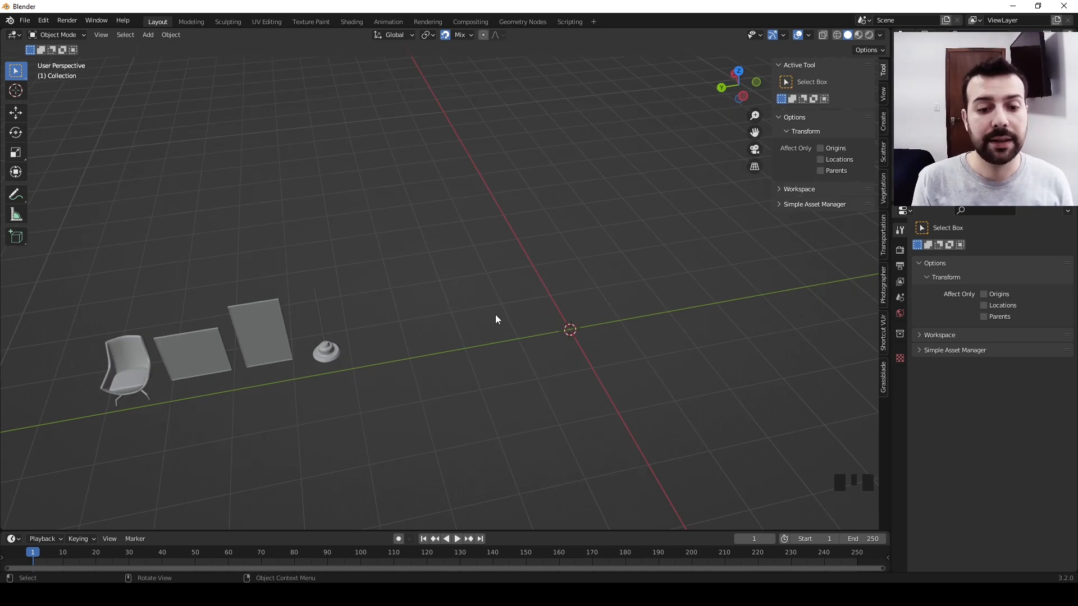
pyautogui.hotkey('shift', 'a')
pyautogui.moveTo(454, 308)
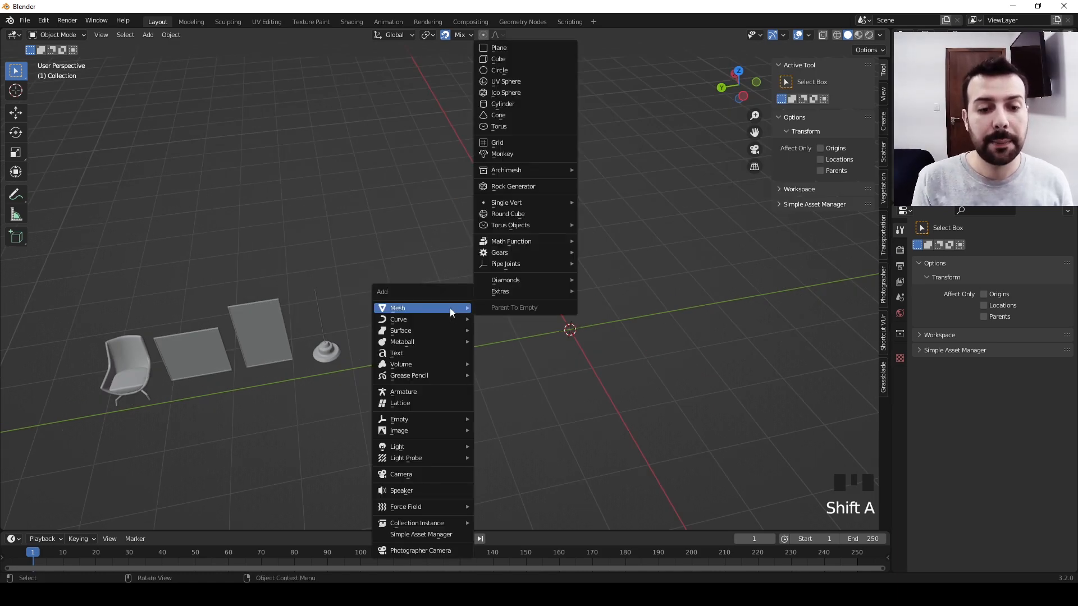
pyautogui.click(527, 48)
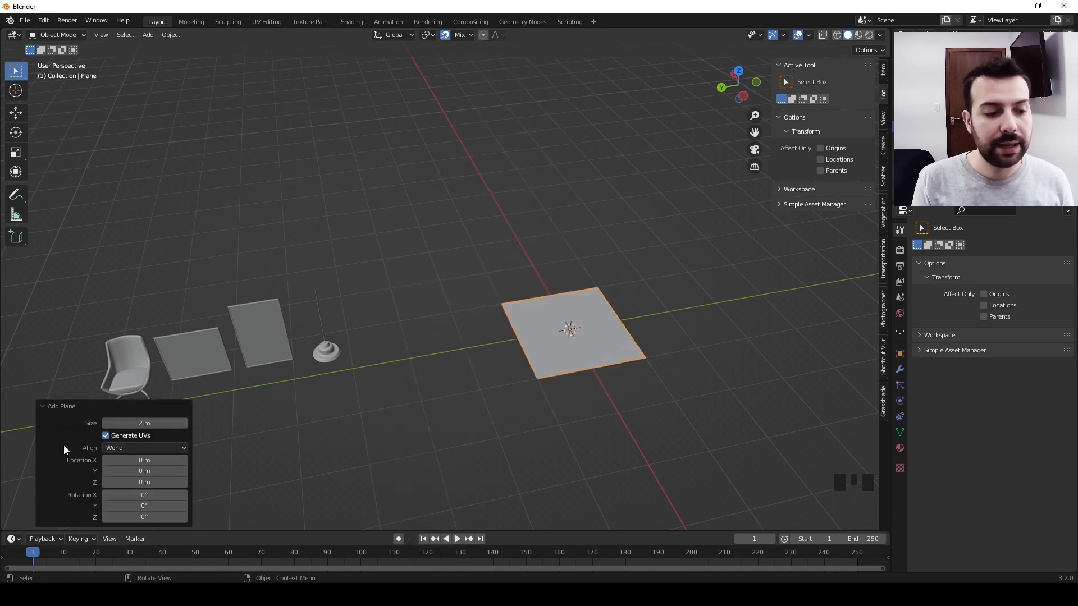
# - Set the new plane's size to 5 m and deselect it
pyautogui.click(59, 407)
pyautogui.click(49, 523)
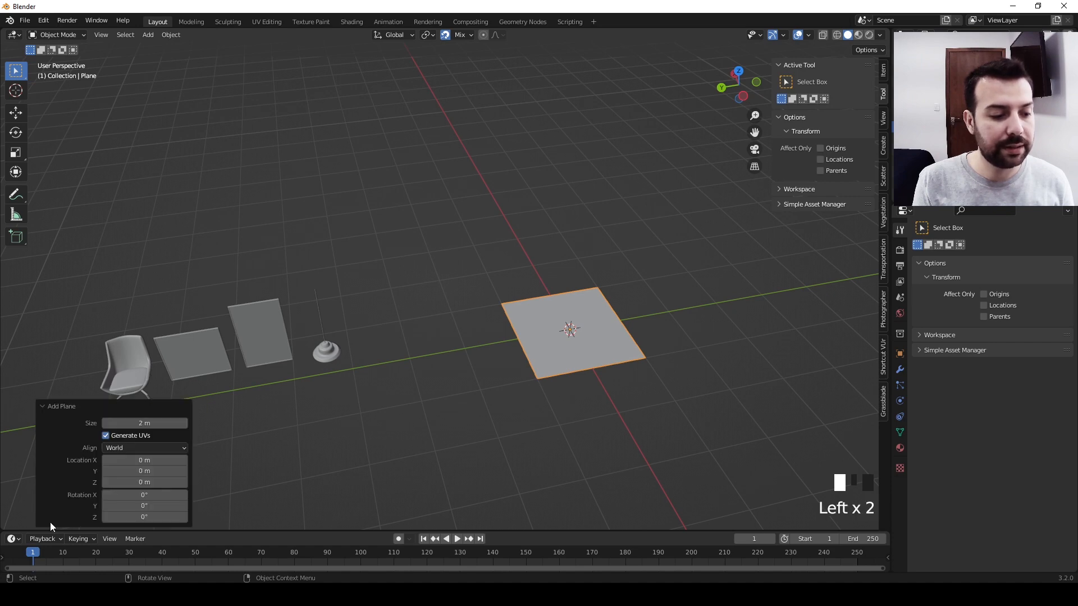
pyautogui.click(149, 423)
pyautogui.write('5')
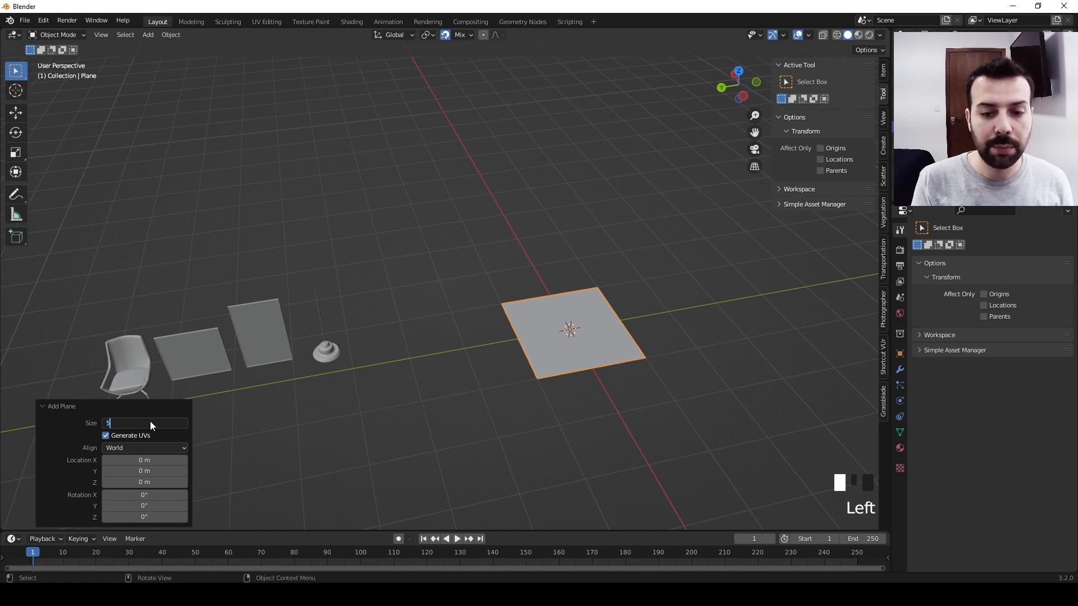
pyautogui.press('Return')
pyautogui.click(659, 201)
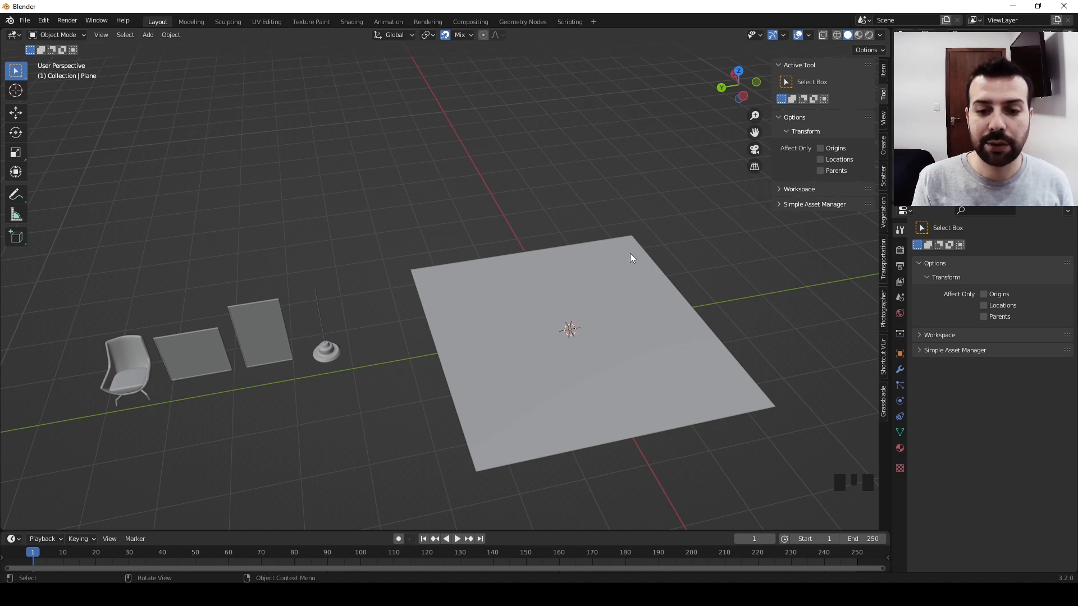
# - Edit the plane and move its positive-X edge by -1 m along the X axis to shorten it
pyautogui.click(655, 306)
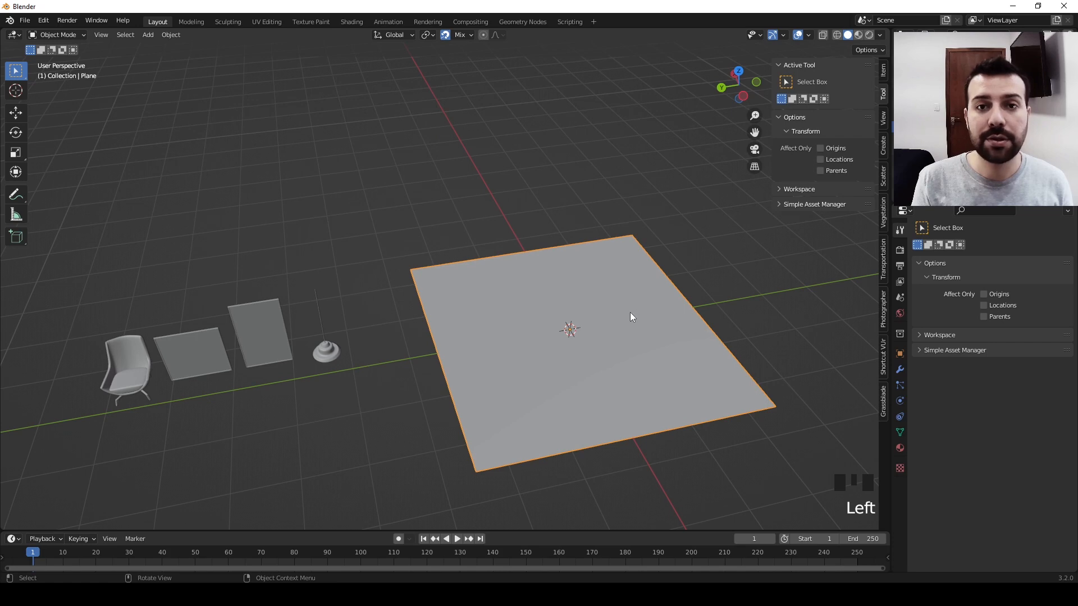
pyautogui.press('Tab')
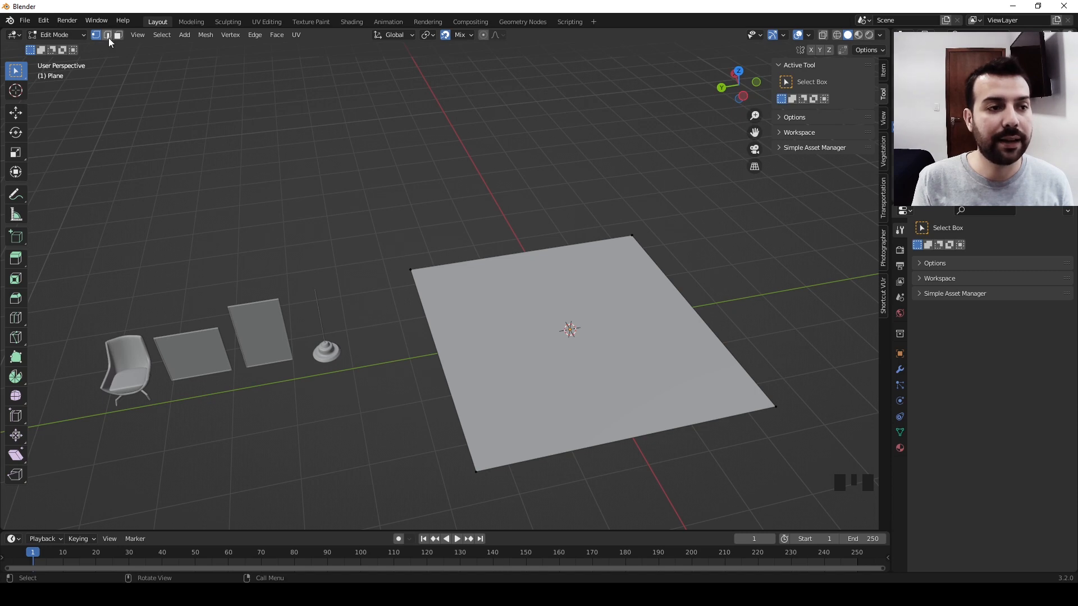
pyautogui.press('2')
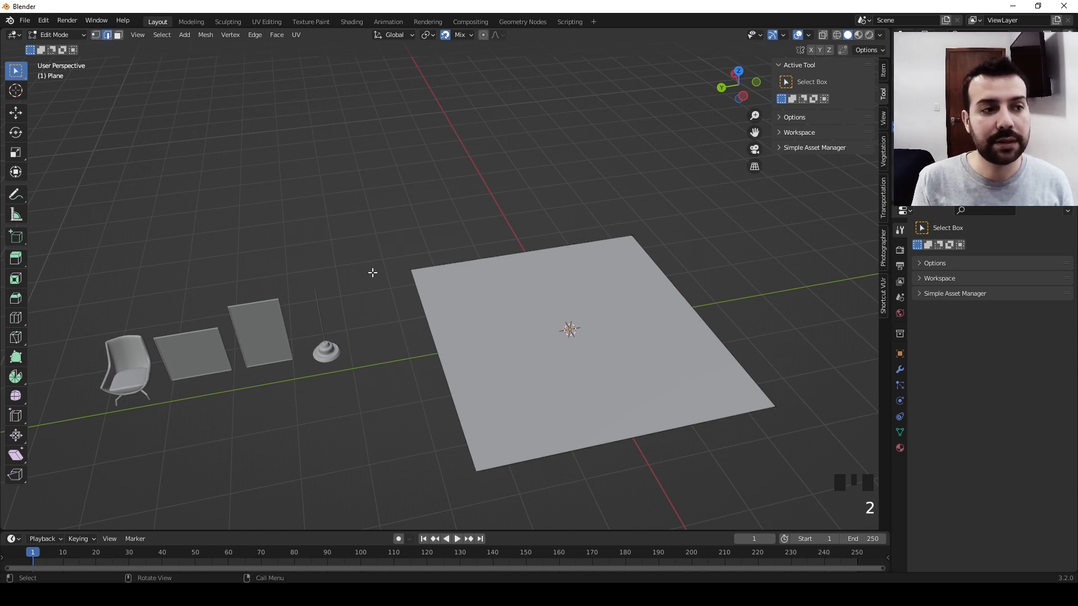
pyautogui.click(445, 264)
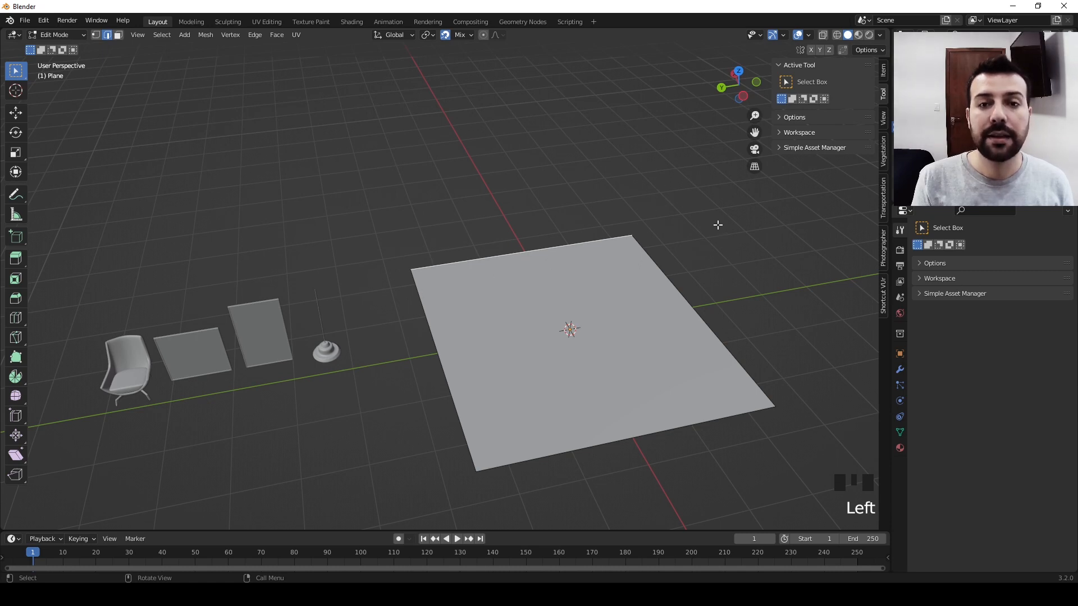
pyautogui.press('g')
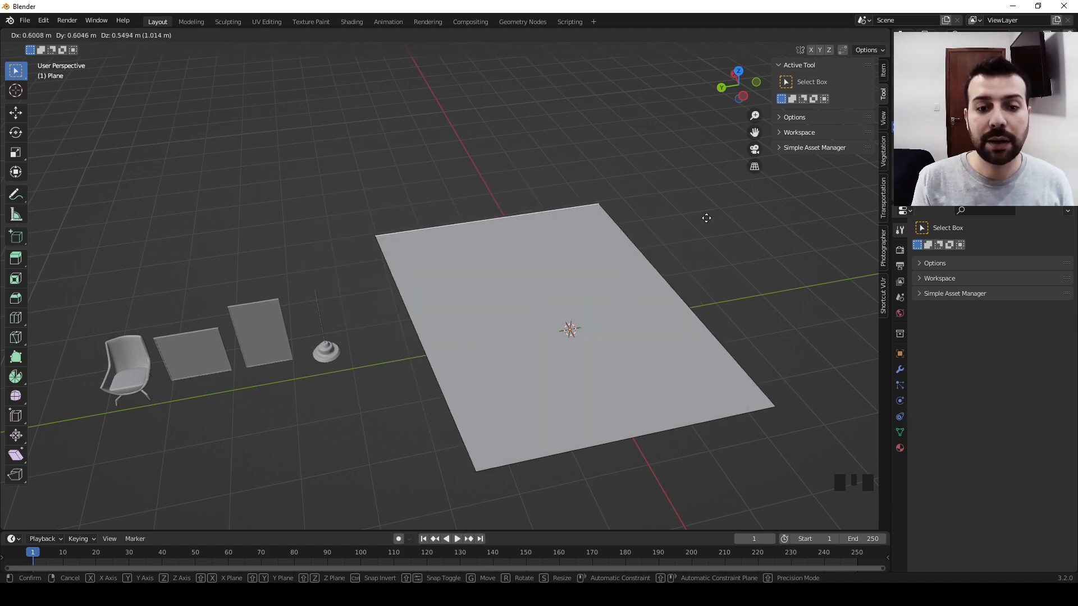
pyautogui.press('x')
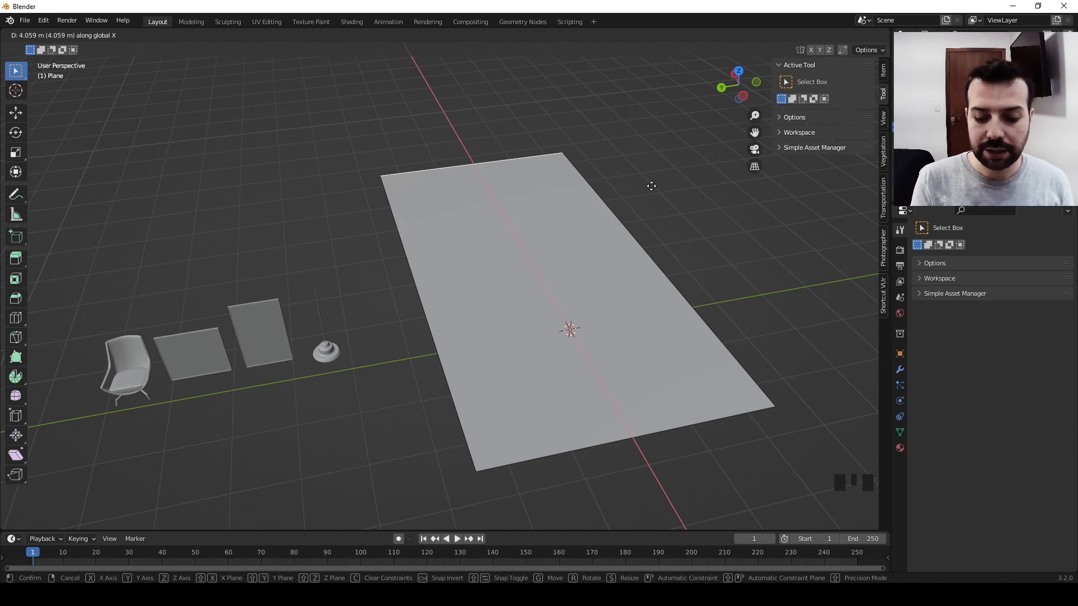
pyautogui.write('-1')
pyautogui.press('Return')
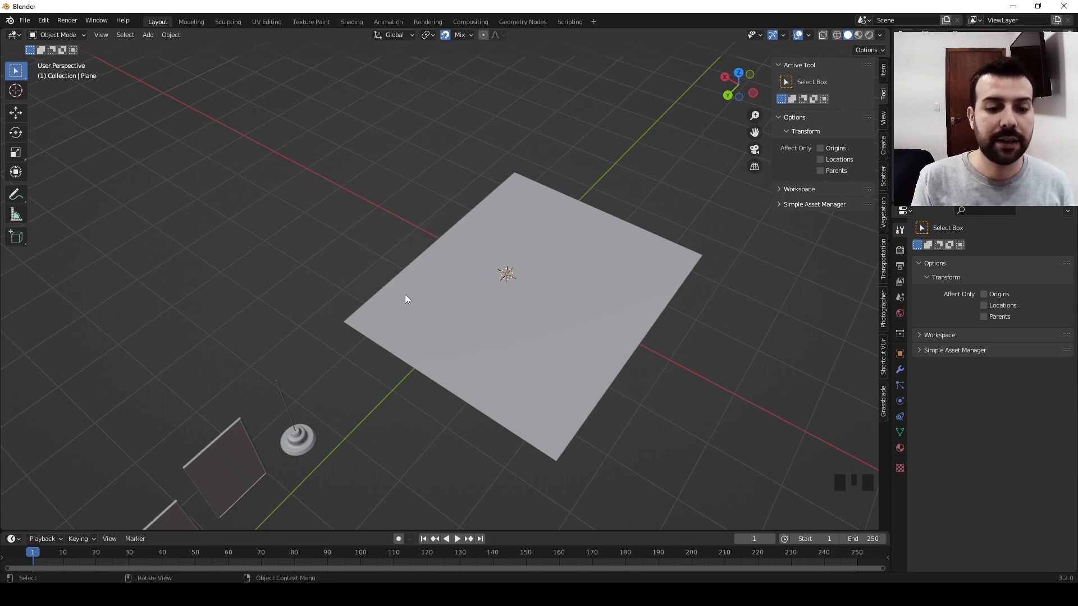
# - Extrude the plane's positive-X edge 0.15 m along the X axis to form a narrow wall strip
pyautogui.click(418, 287)
pyautogui.press('Tab')
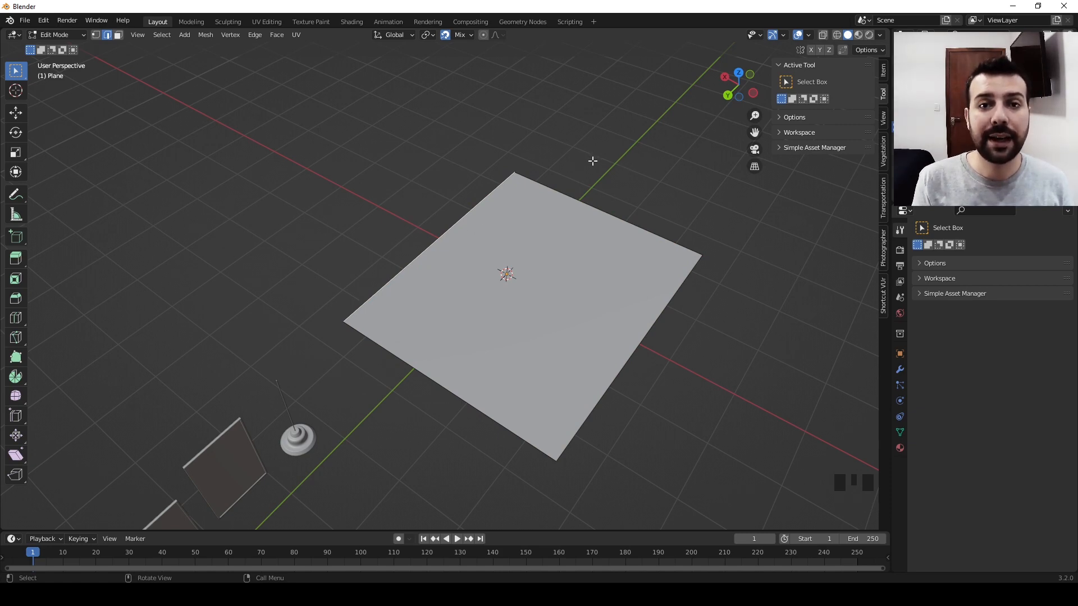
pyautogui.press('e')
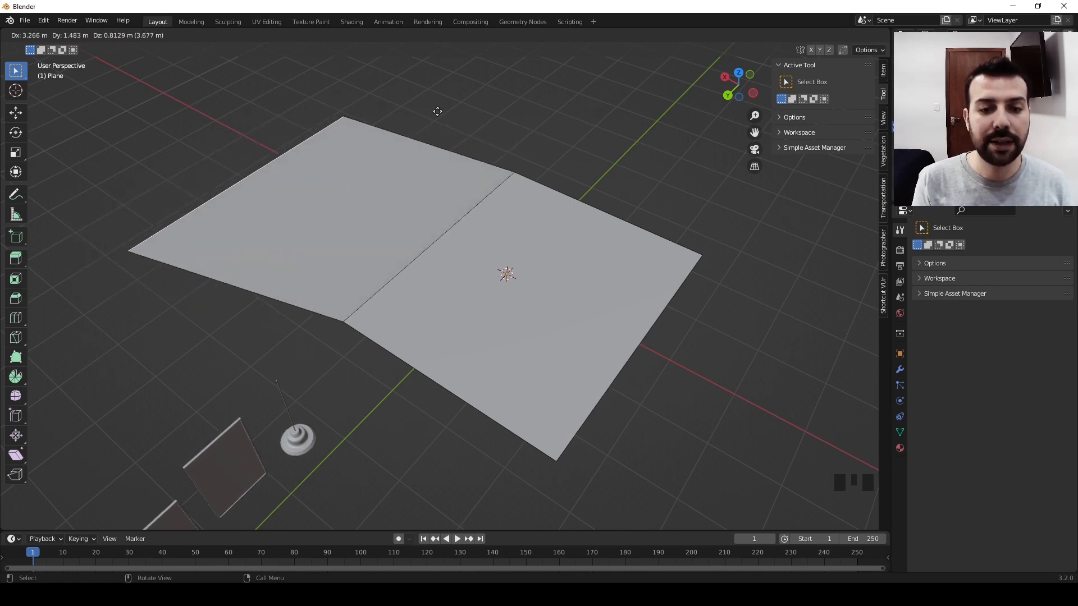
pyautogui.press('x')
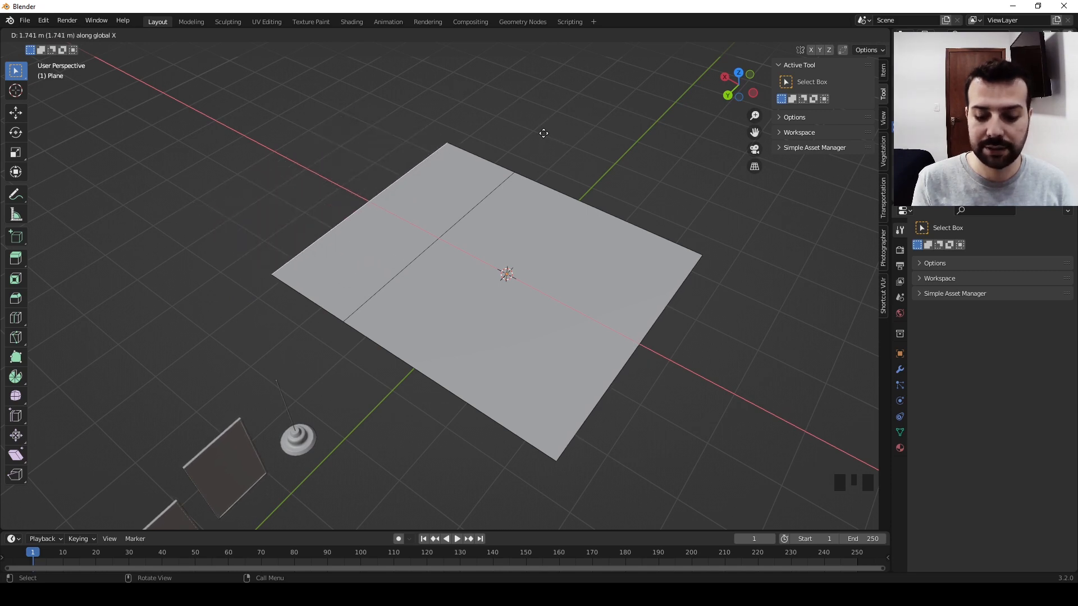
pyautogui.write('0.15')
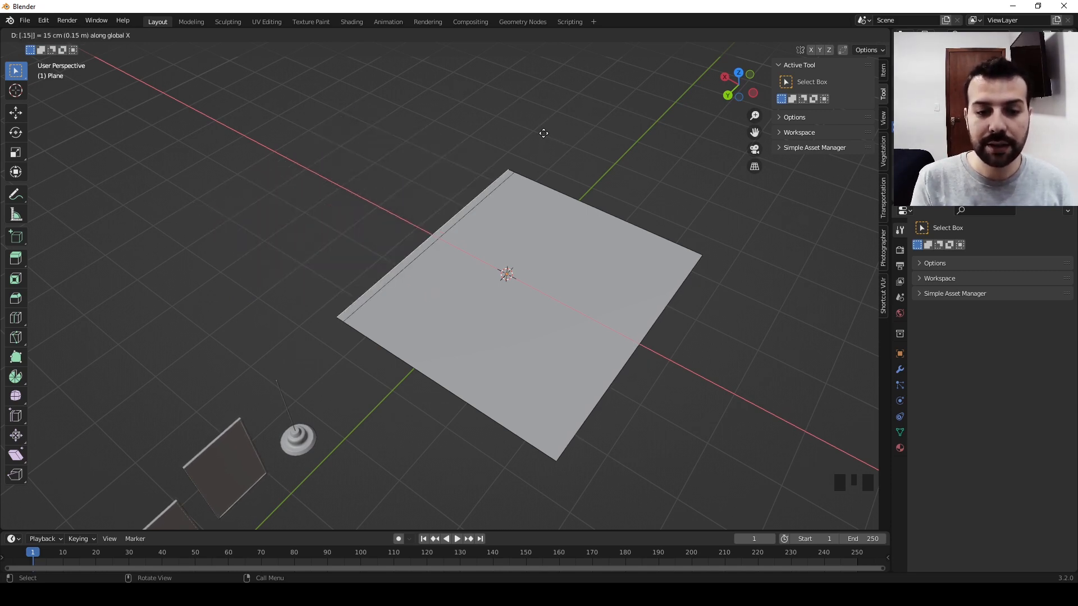
pyautogui.press('Return')
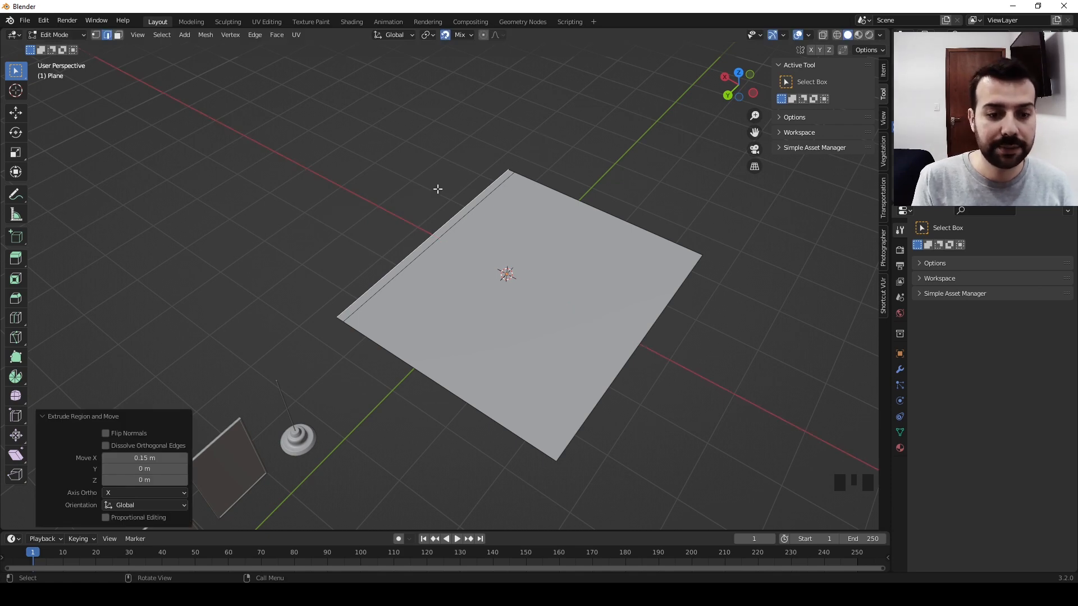
pyautogui.click(412, 182)
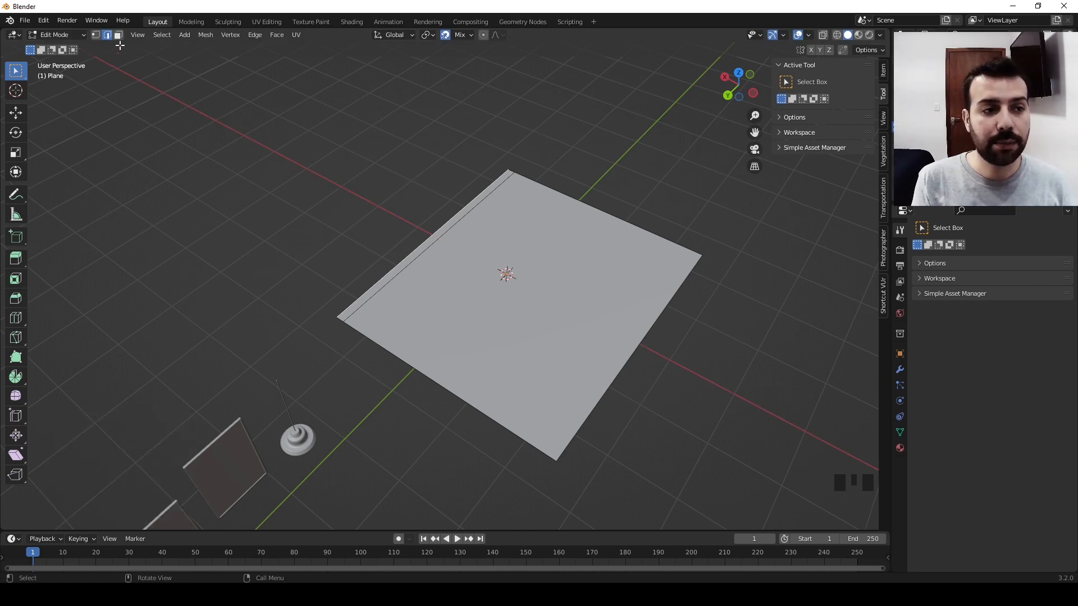
# - Separate the narrow strip face along the plane's edge into its own object and return to Object Mode
pyautogui.press('3')
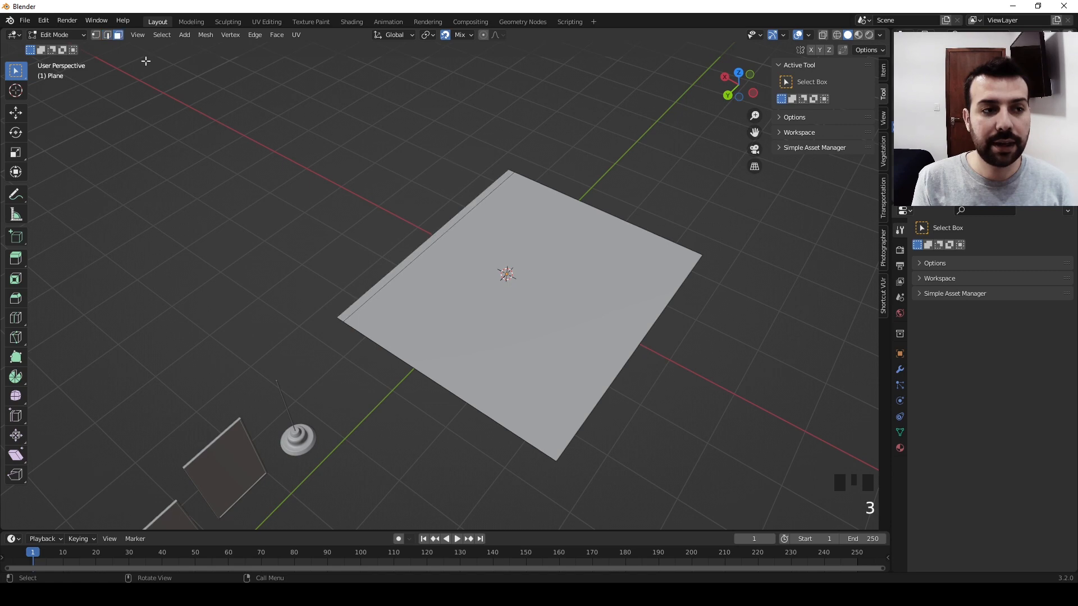
pyautogui.click(481, 197)
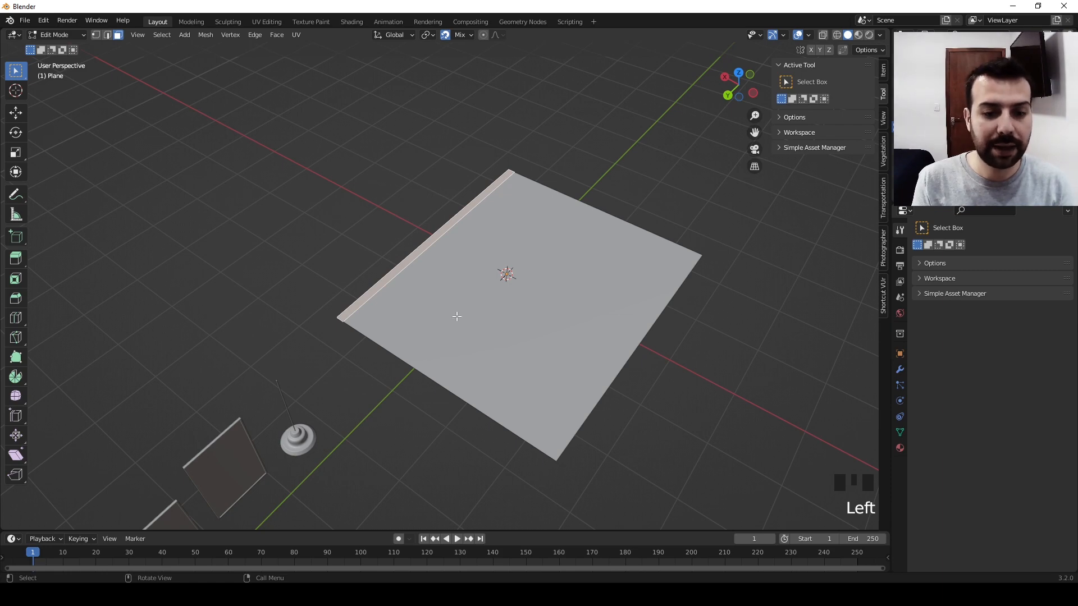
pyautogui.press('p')
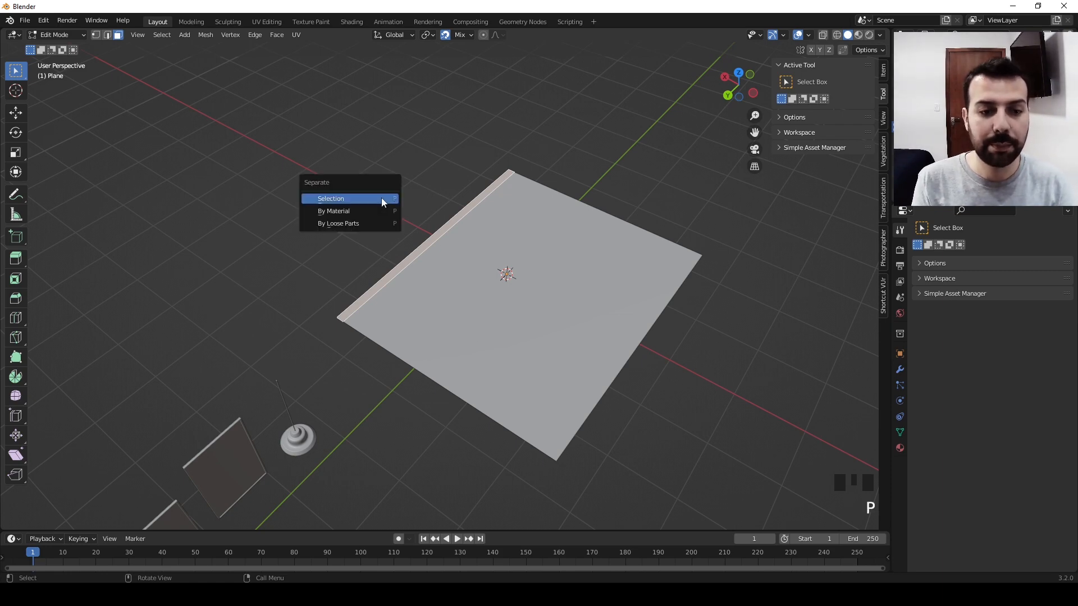
pyautogui.click(331, 199)
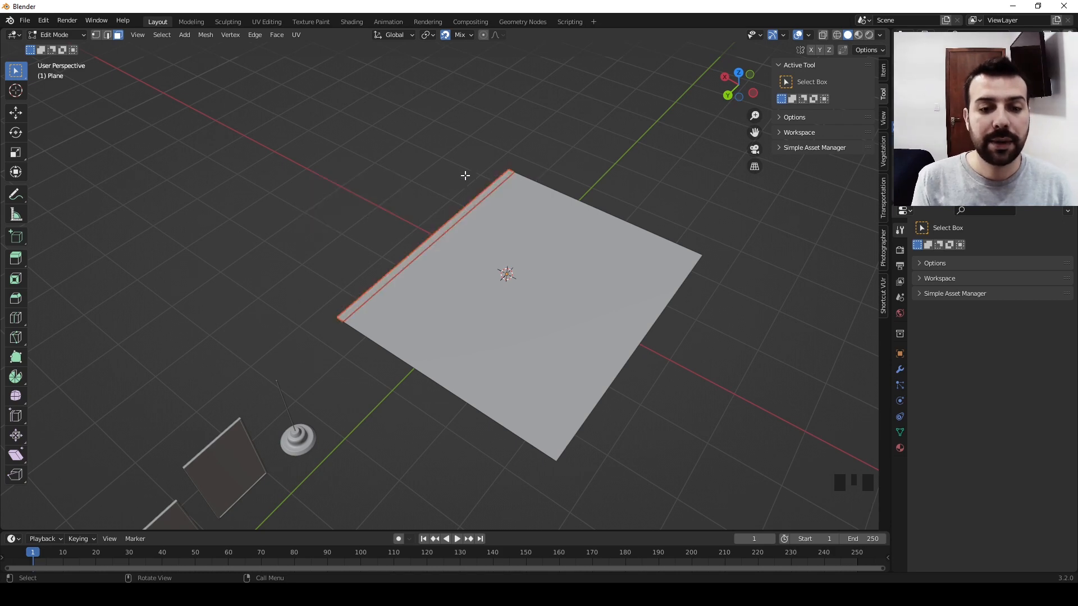
pyautogui.press('Tab')
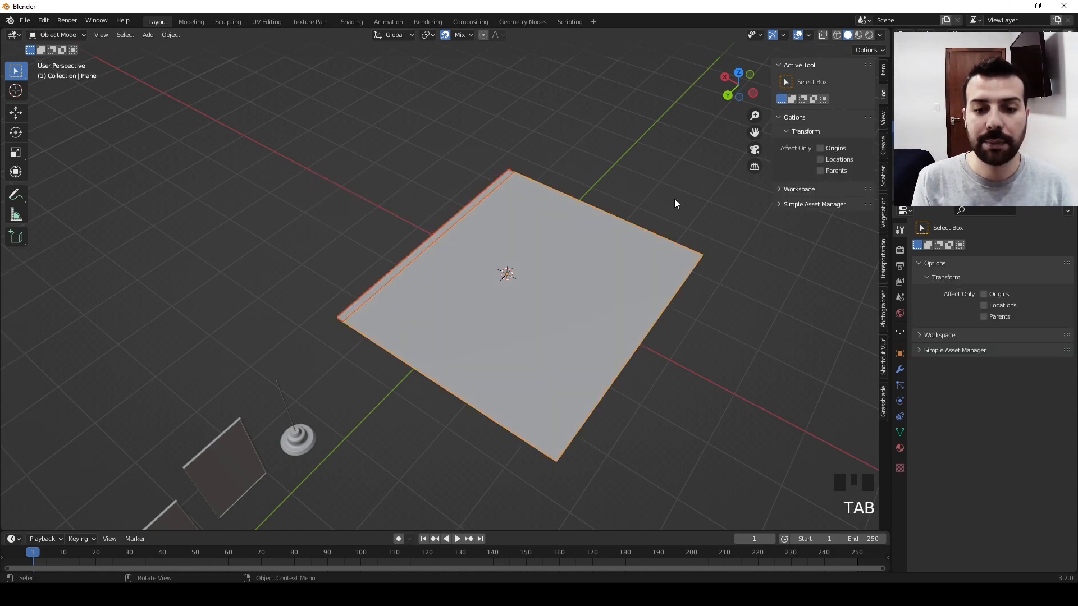
# - Try moving the strip and the floor plane independently of each other
pyautogui.click(662, 260)
pyautogui.click(481, 196)
pyautogui.press('g')
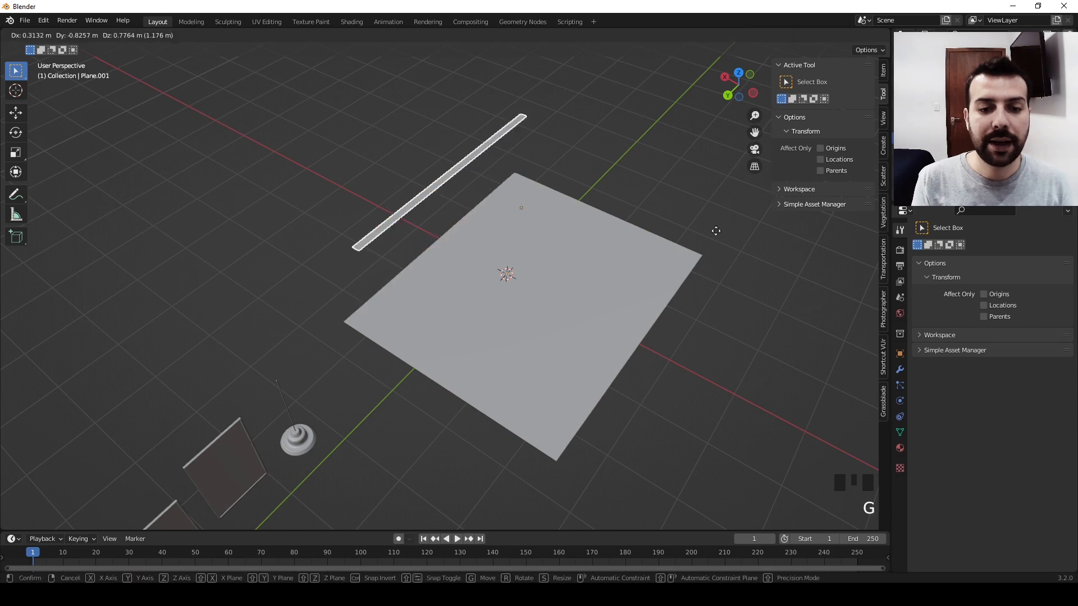
pyautogui.click(619, 290)
pyautogui.press('g')
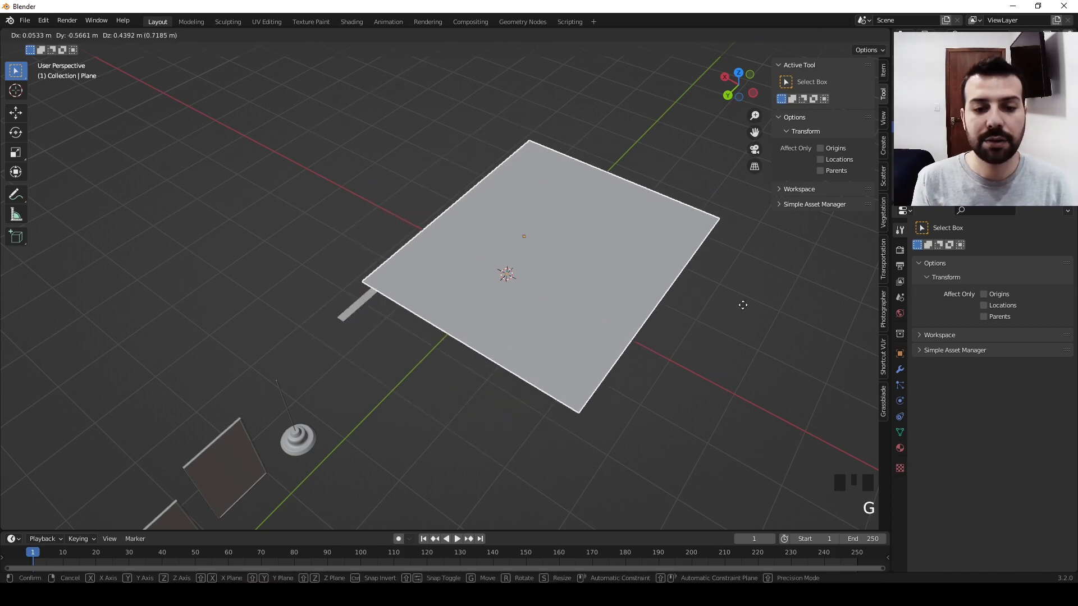
pyautogui.rightClick(742, 305)
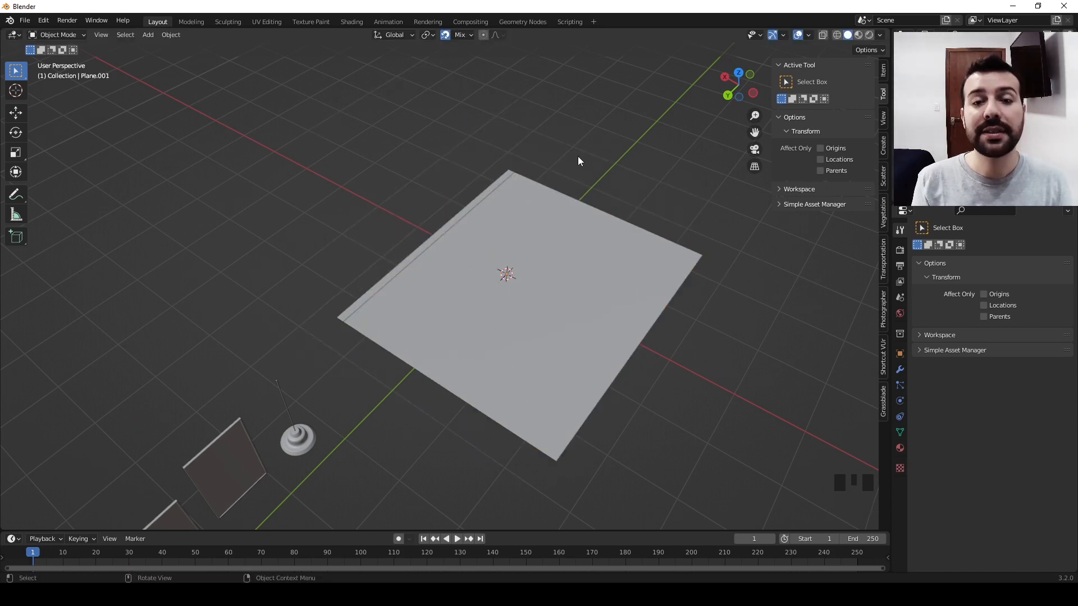
# - Extrude the separated strip's face 3 m upward to form a wall, and return to Object Mode
pyautogui.click(480, 198)
pyautogui.press('Tab')
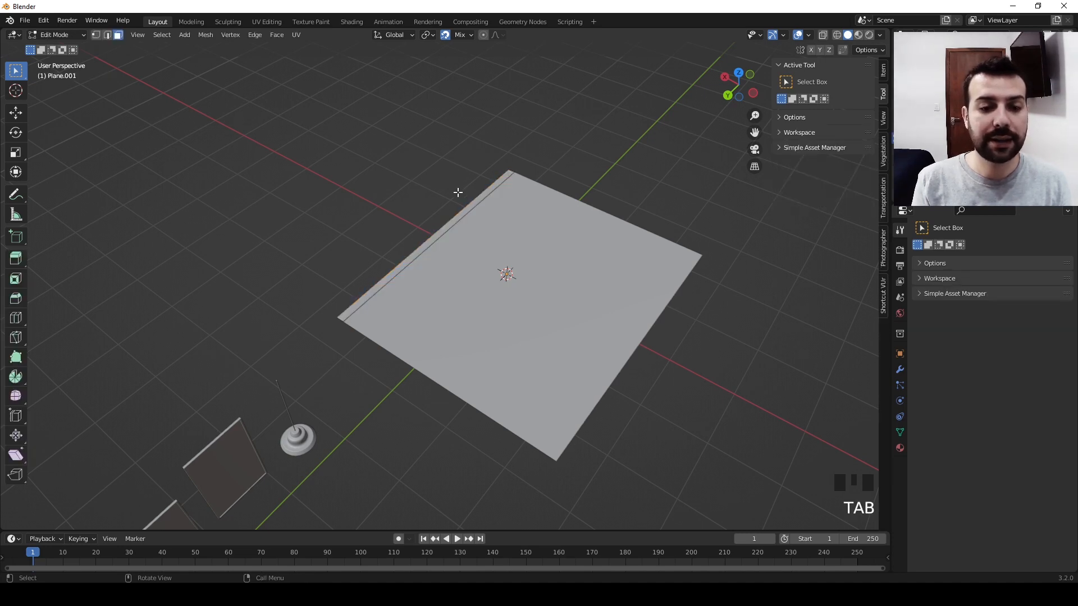
pyautogui.click(352, 308)
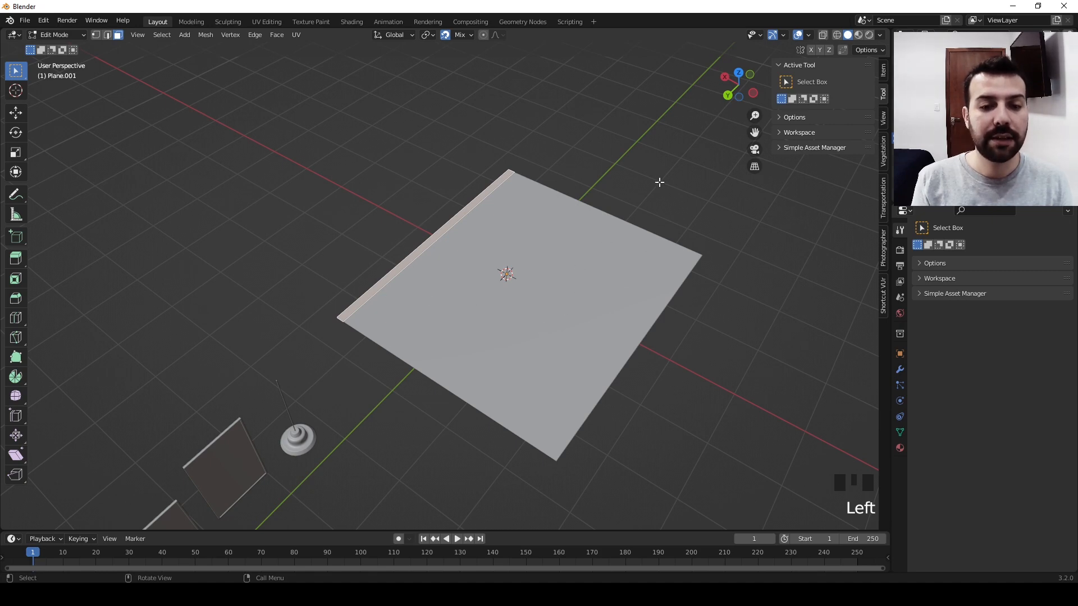
pyautogui.press('e')
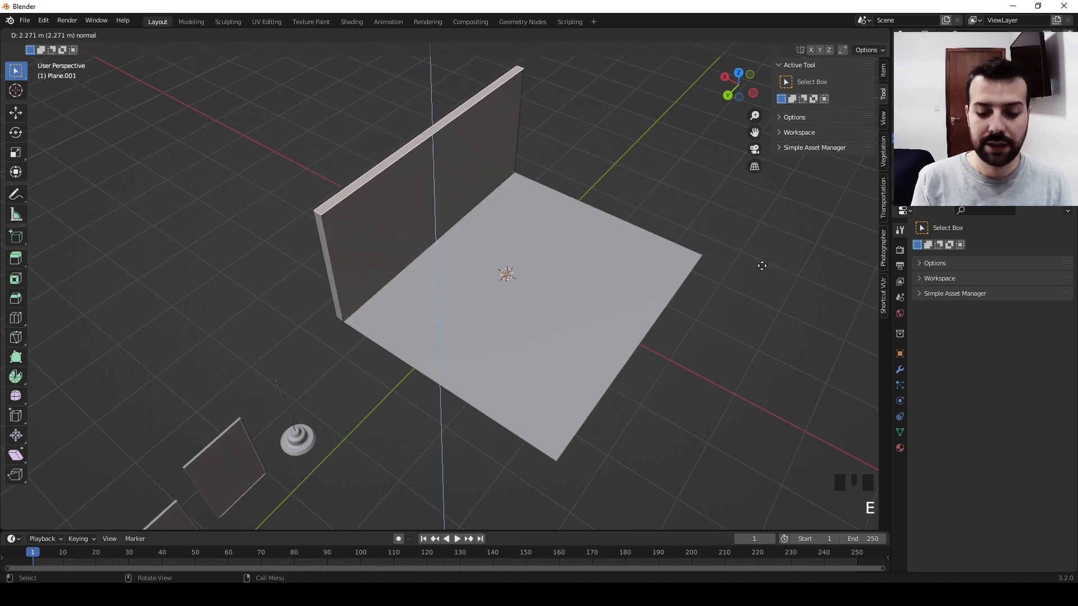
pyautogui.write('3')
pyautogui.press('Return')
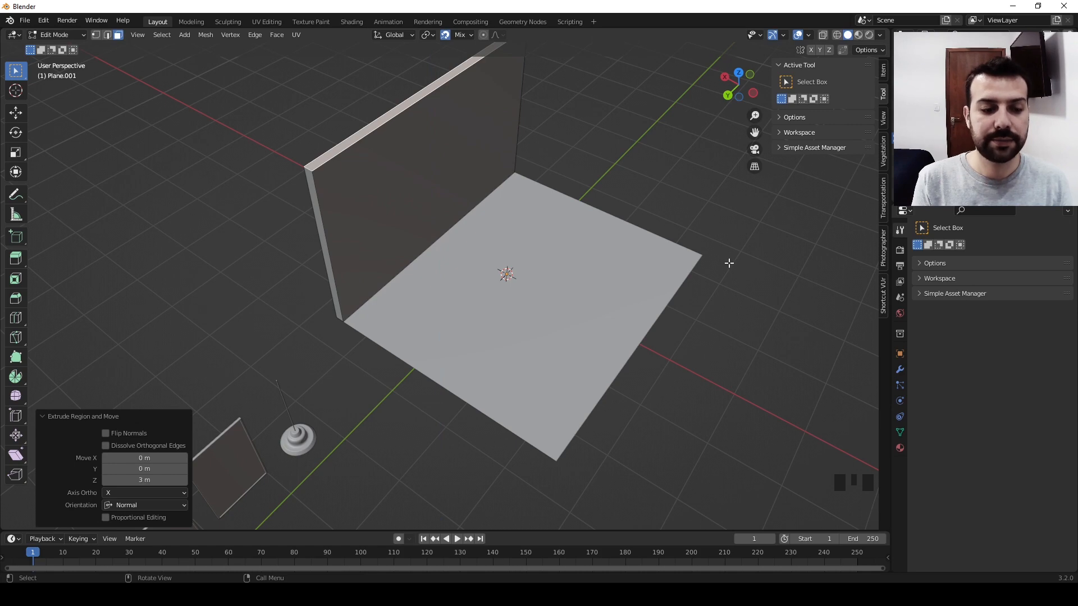
pyautogui.moveTo(574, 308); pyautogui.dragTo(450, 256, button='middle')
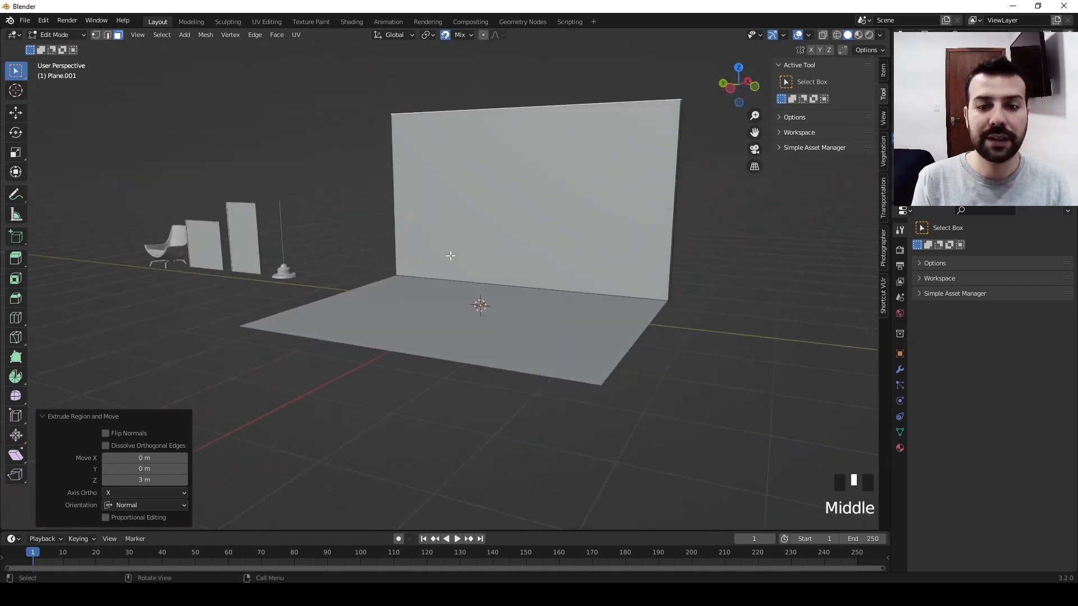
pyautogui.moveTo(578, 257); pyautogui.dragTo(707, 298, button='middle')
pyautogui.press('Tab')
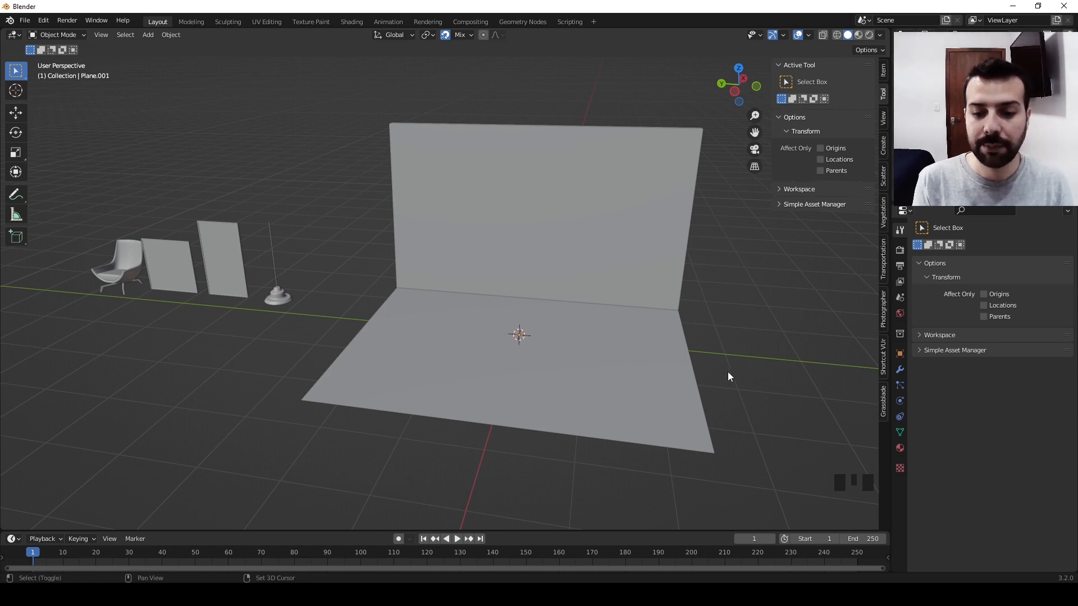
# - Add a camera at the world origin and show its transform values in the viewport sidebar
pyautogui.hotkey('shift', 'a')
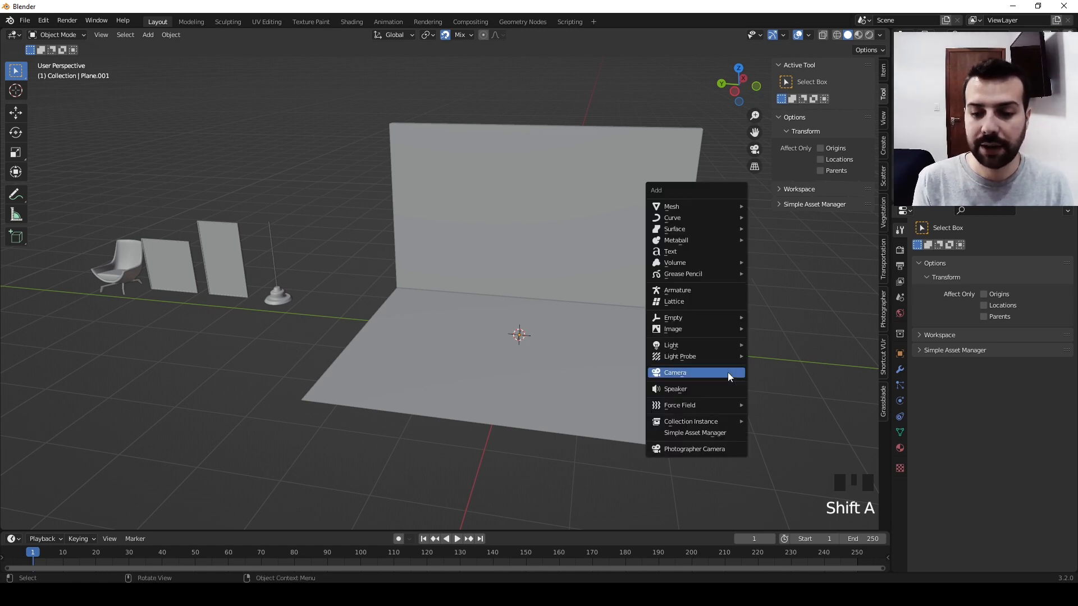
pyautogui.click(681, 372)
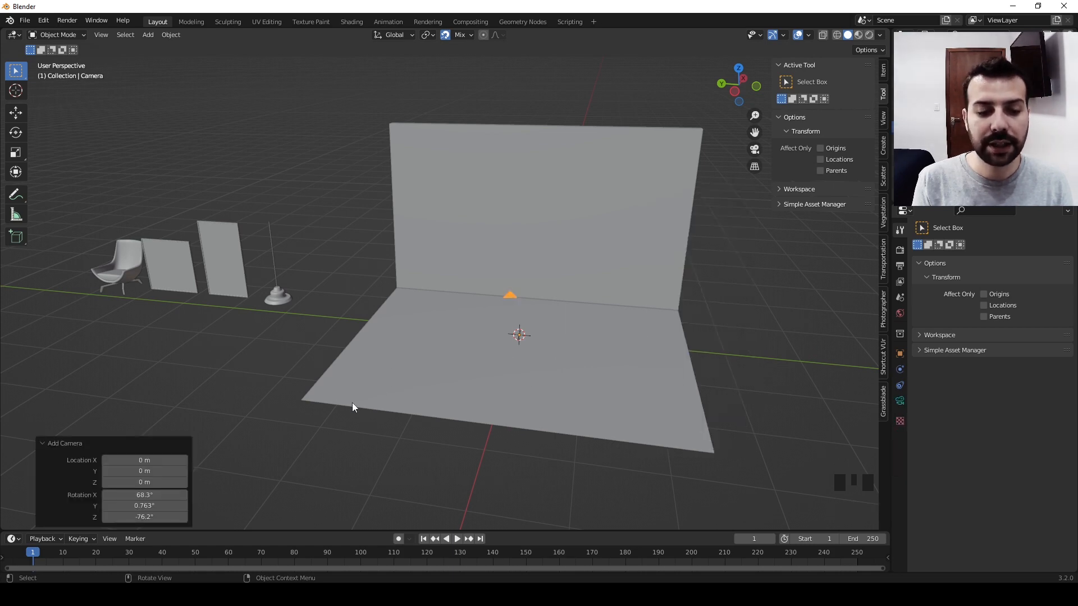
pyautogui.moveTo(345, 408); pyautogui.dragTo(604, 398, button='middle')
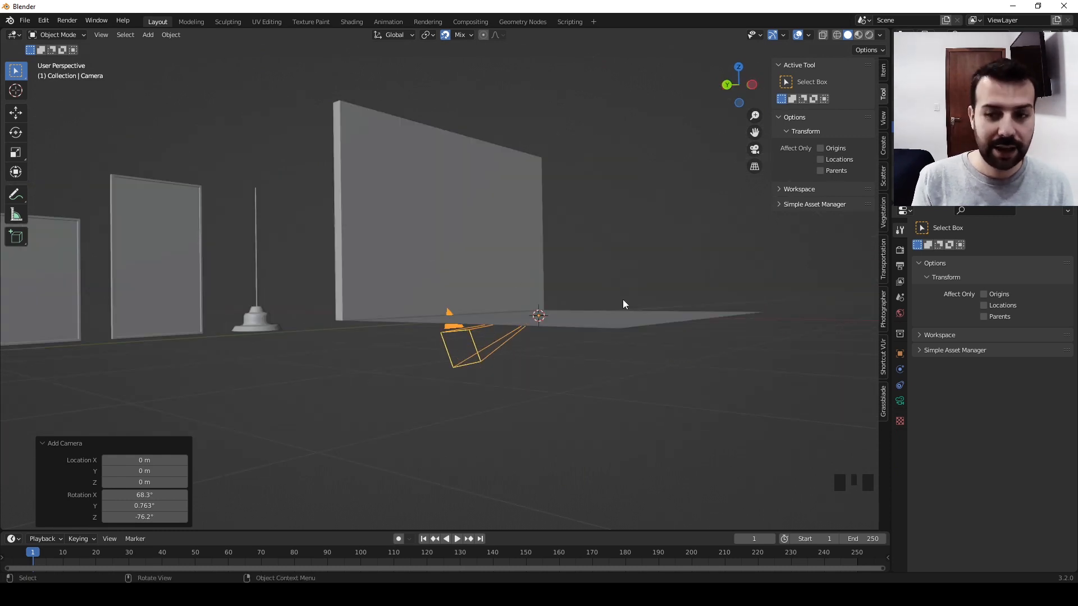
pyautogui.press('n')
pyautogui.press('n')
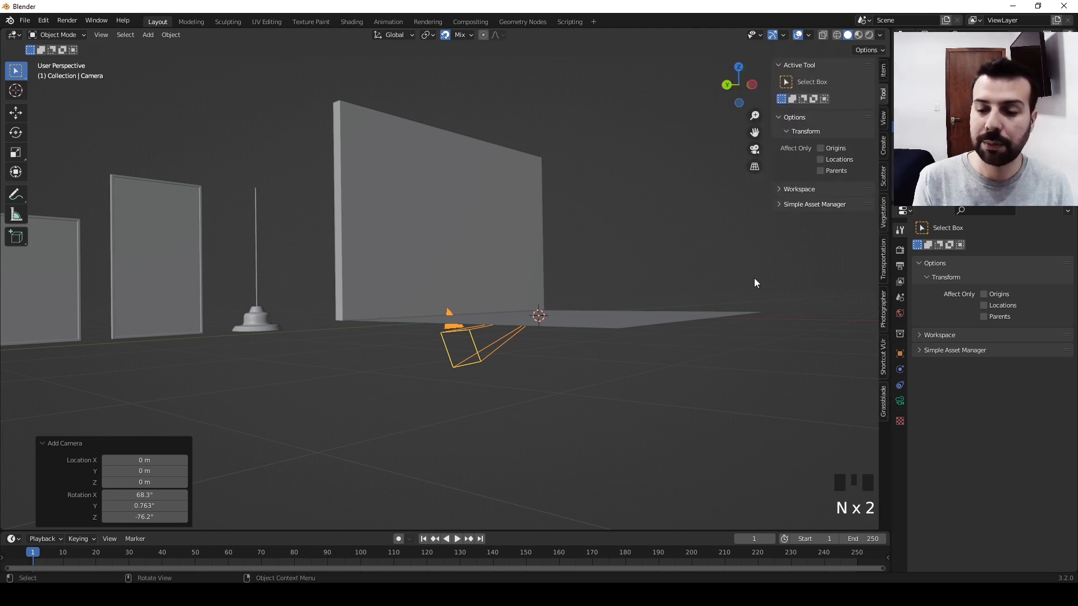
pyautogui.click(883, 70)
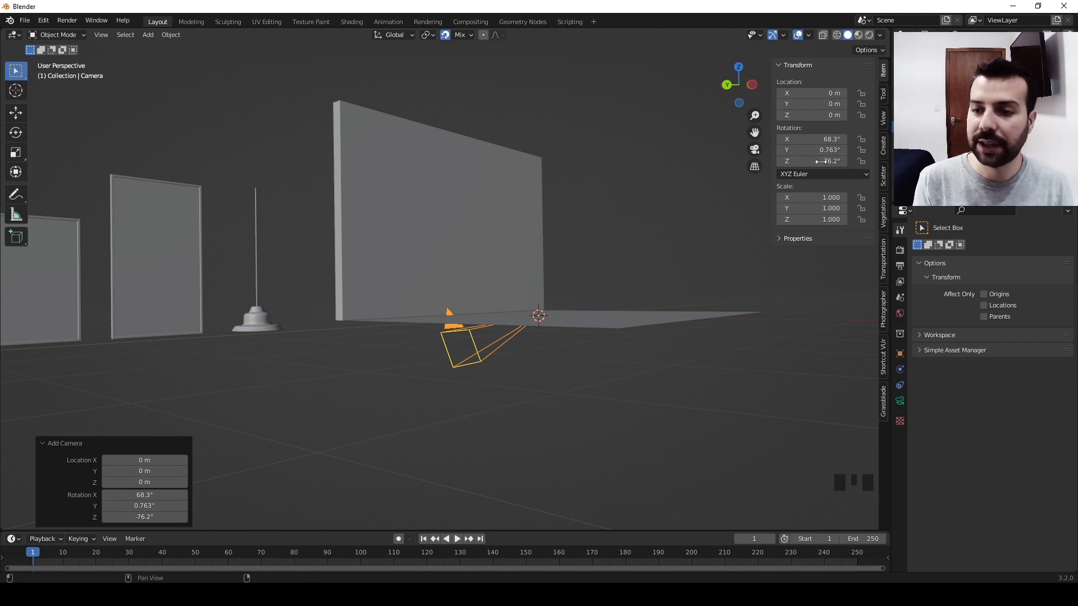
pyautogui.moveTo(876, 119); pyautogui.dragTo(867, 135, button='middle')
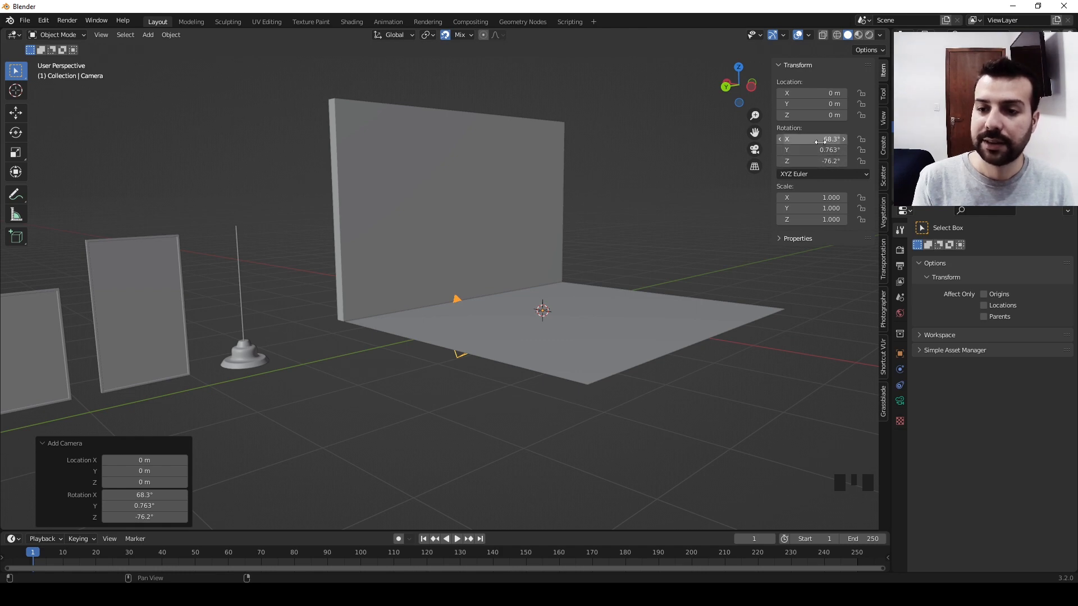
# - Reset the camera's X, Y and Z rotation to 0°
pyautogui.click(820, 142)
pyautogui.write('0')
pyautogui.press('Return')
pyautogui.click(820, 149)
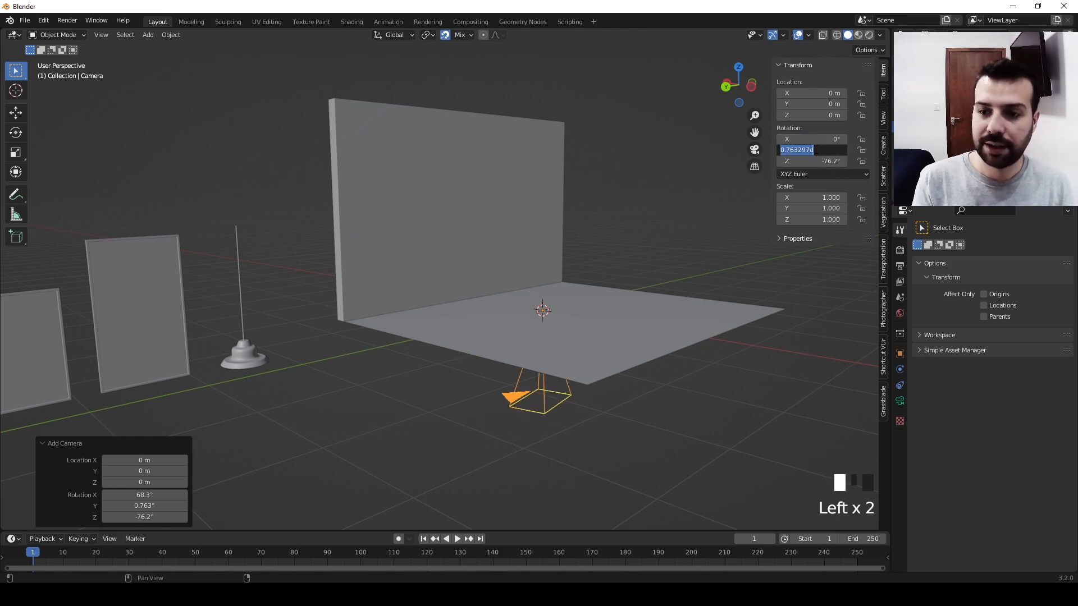
pyautogui.write('0')
pyautogui.press('Return')
pyautogui.click(809, 161)
pyautogui.write('0')
pyautogui.press('Return')
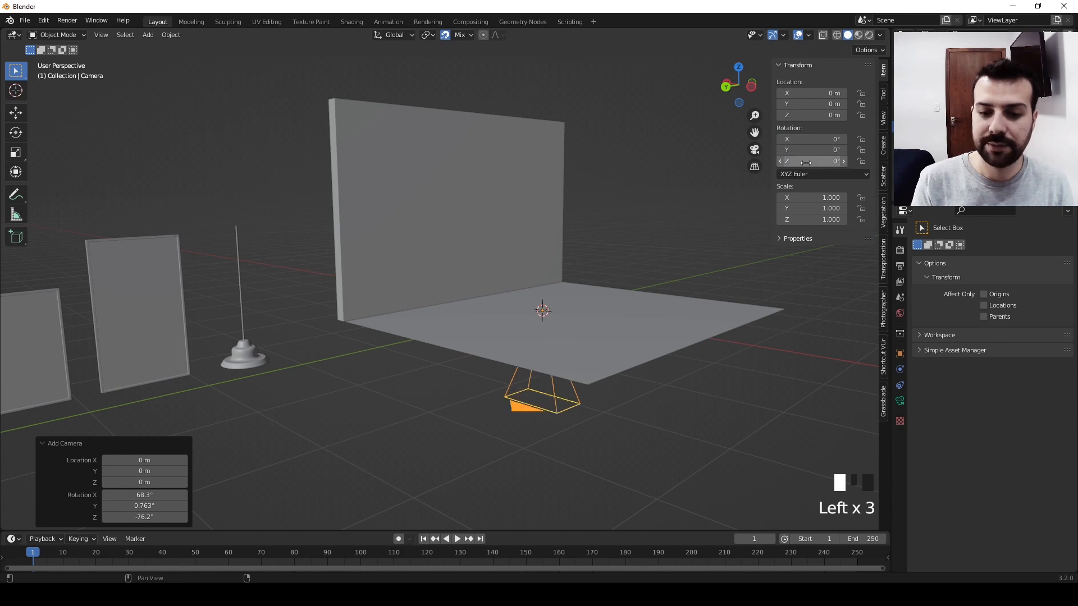
# - Set the camera's rotation to 90° on X and -90° on Z so it faces the wall
pyautogui.moveTo(604, 284); pyautogui.dragTo(674, 269, button='middle')
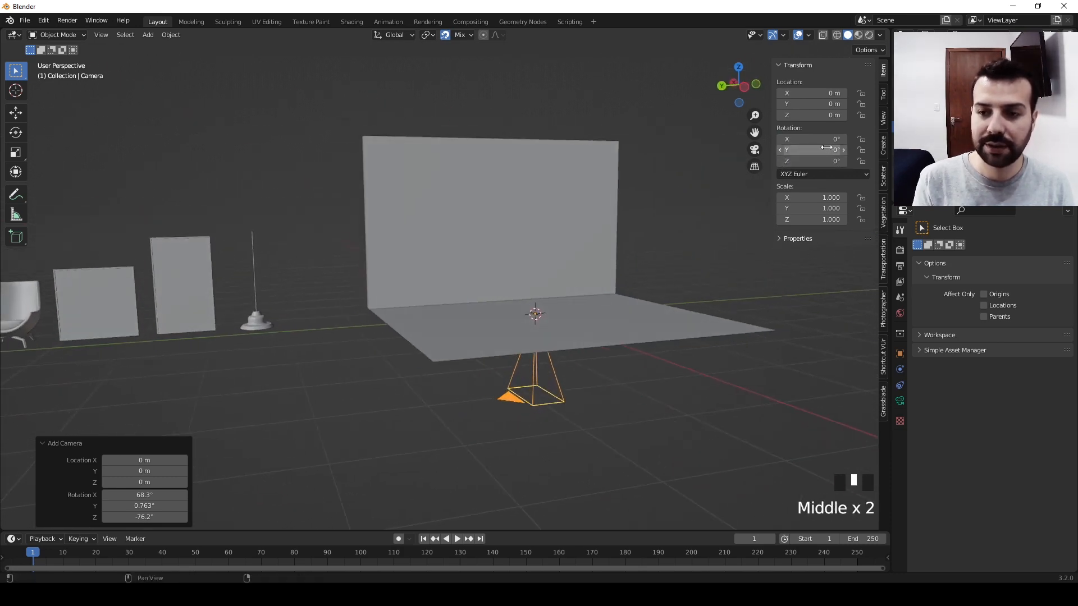
pyautogui.moveTo(817, 138); pyautogui.dragTo(870, 139)
pyautogui.click(799, 141)
pyautogui.write('90')
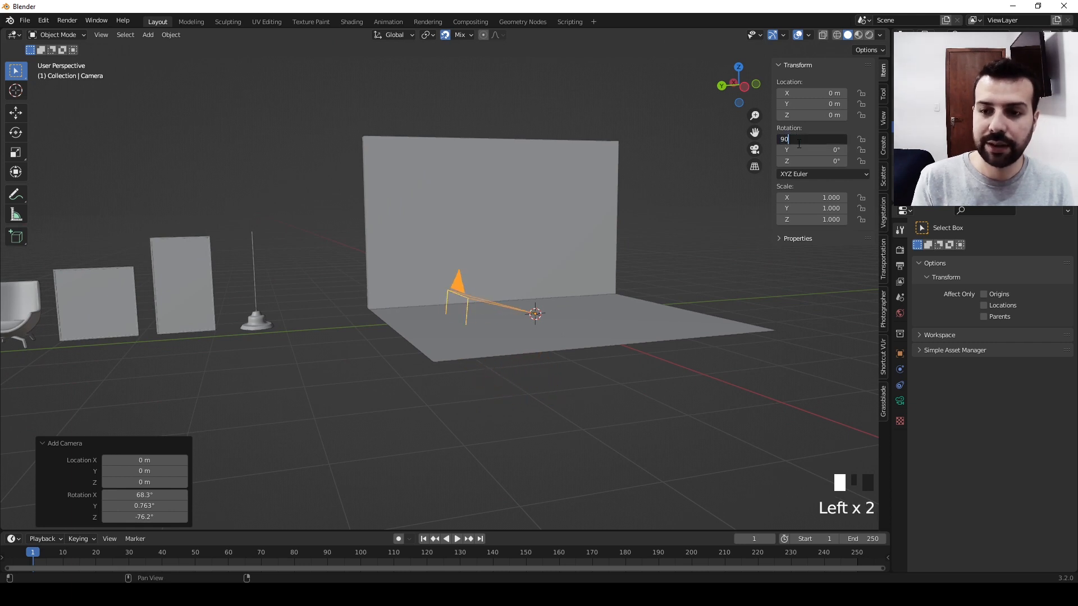
pyautogui.press('Return')
pyautogui.moveTo(799, 159)
pyautogui.mouseDown()
pyautogui.moveTo(783, 159)
pyautogui.moveTo(815, 161)
pyautogui.mouseUp()
pyautogui.click(815, 161)
pyautogui.write('-90')
pyautogui.press('Return')
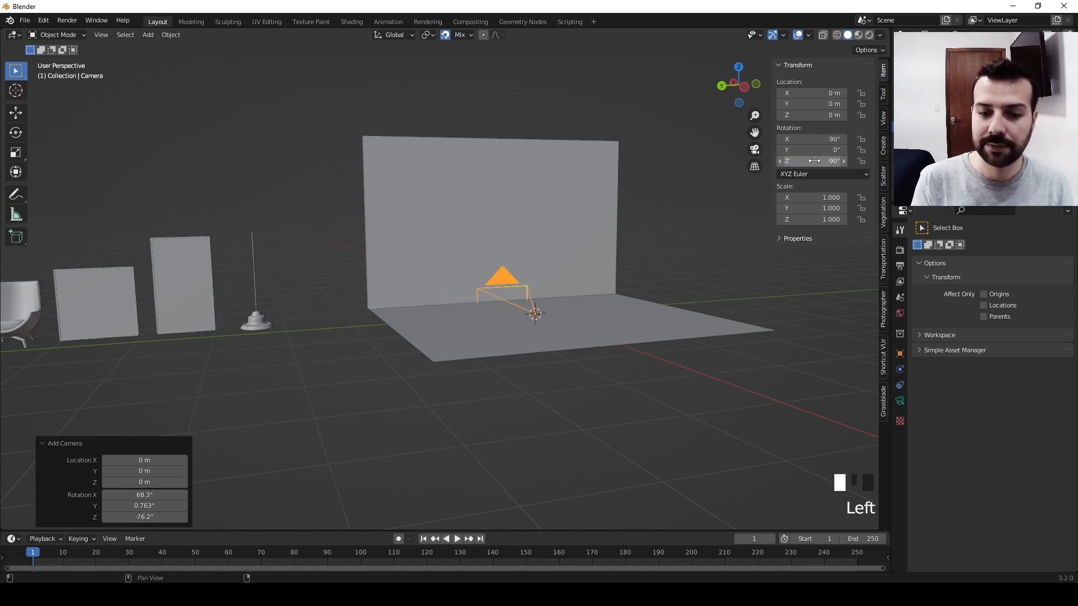
# - Move the camera 0.95 m up along the Z axis
pyautogui.moveTo(755, 191); pyautogui.dragTo(699, 400, button='middle')
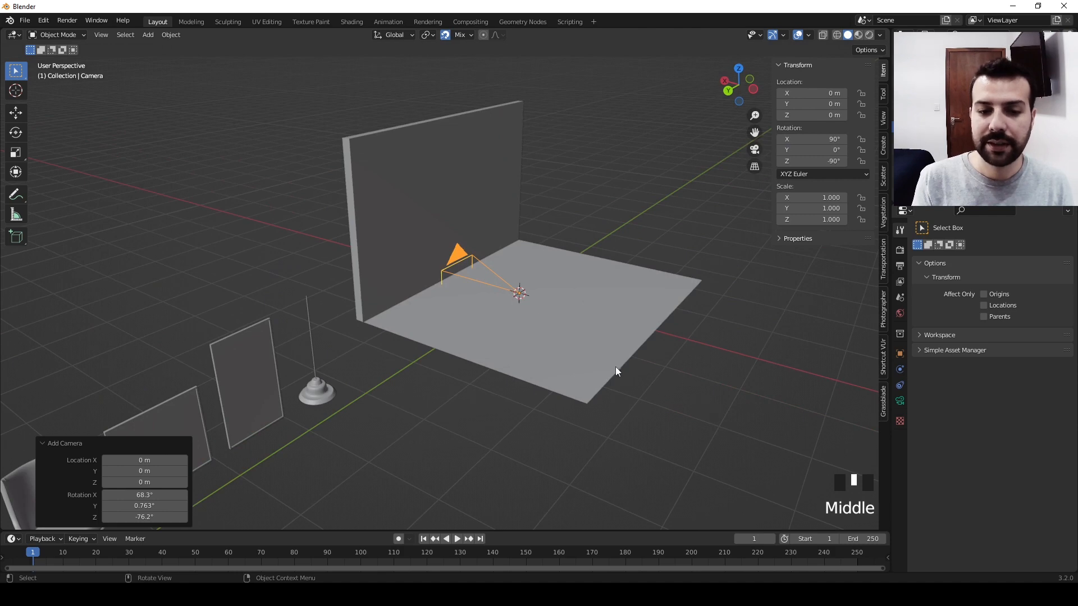
pyautogui.moveTo(615, 370); pyautogui.dragTo(753, 442, button='middle')
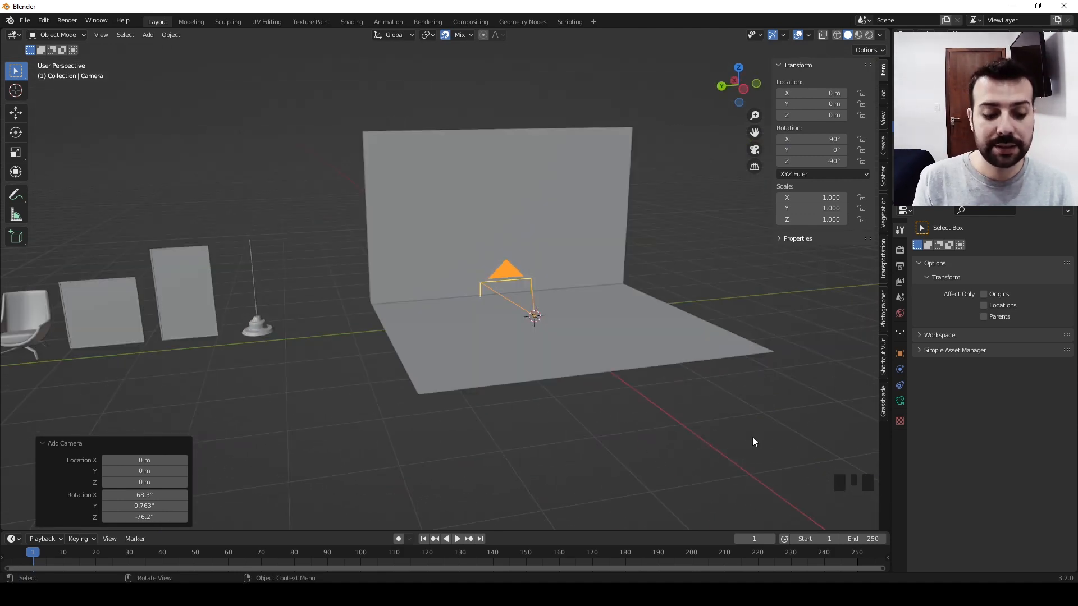
pyautogui.press('g')
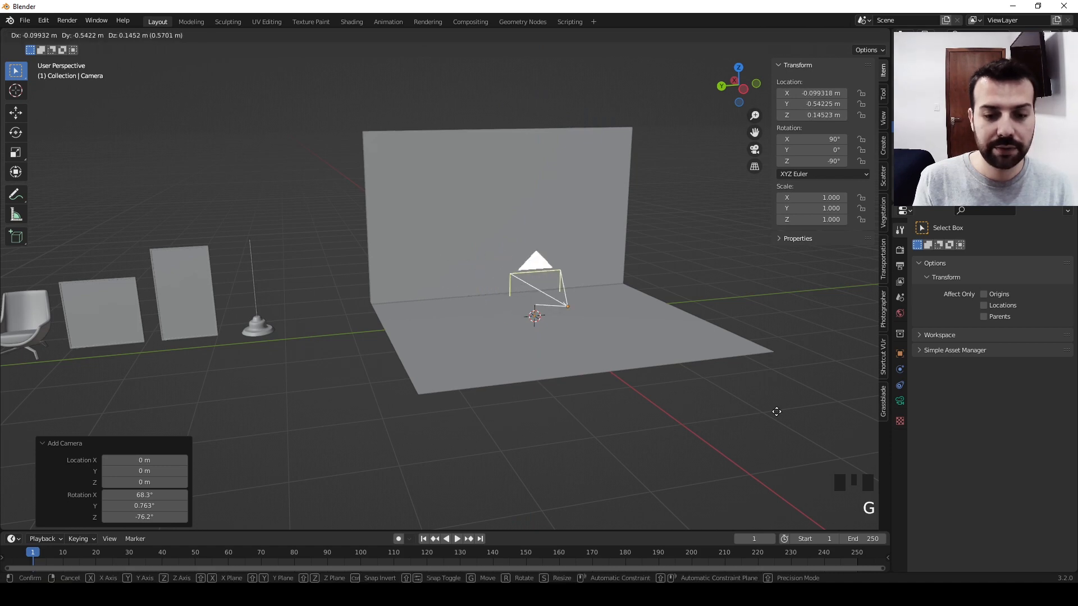
pyautogui.press('z')
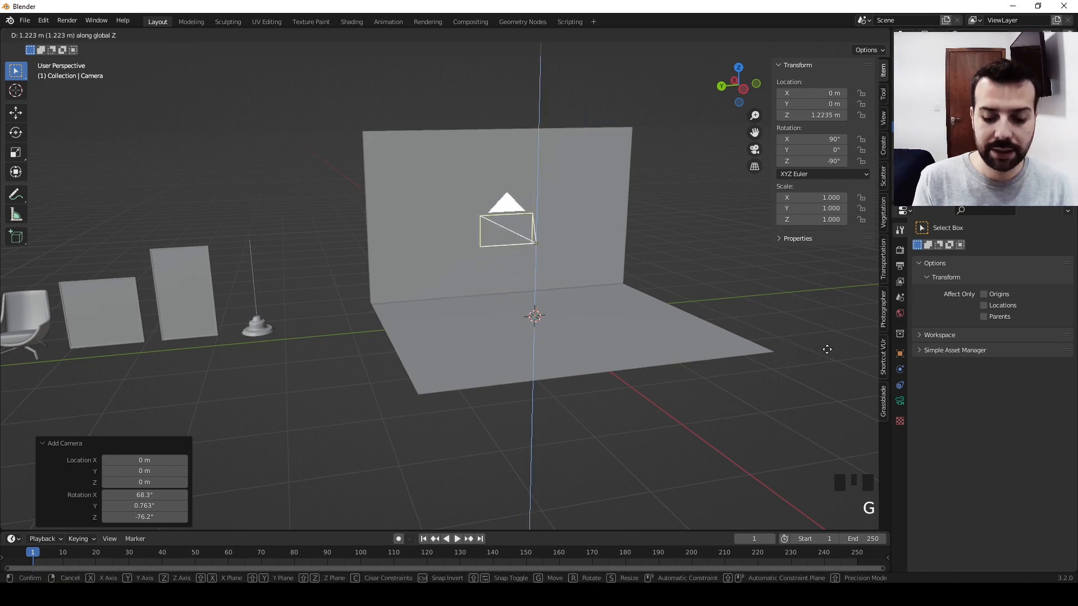
pyautogui.write('0.95')
pyautogui.press('Return')
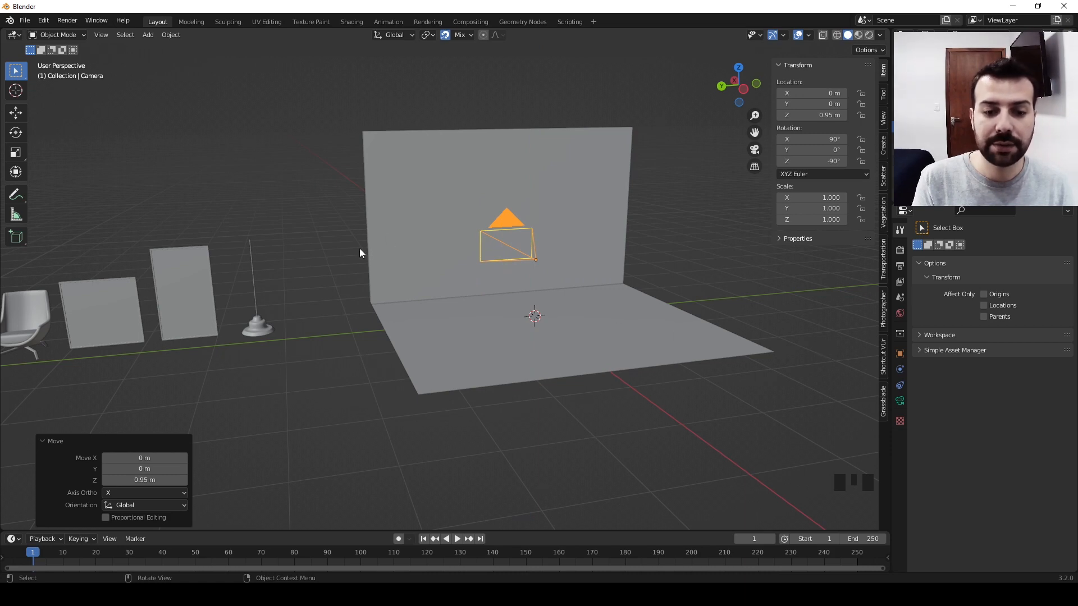
# - Move the camera back from the wall by about 0.34 m along the X axis
pyautogui.scroll(2, 489, 354)
pyautogui.moveTo(488, 353); pyautogui.dragTo(347, 266, button='middle')
pyautogui.scroll(-3, 533, 384)
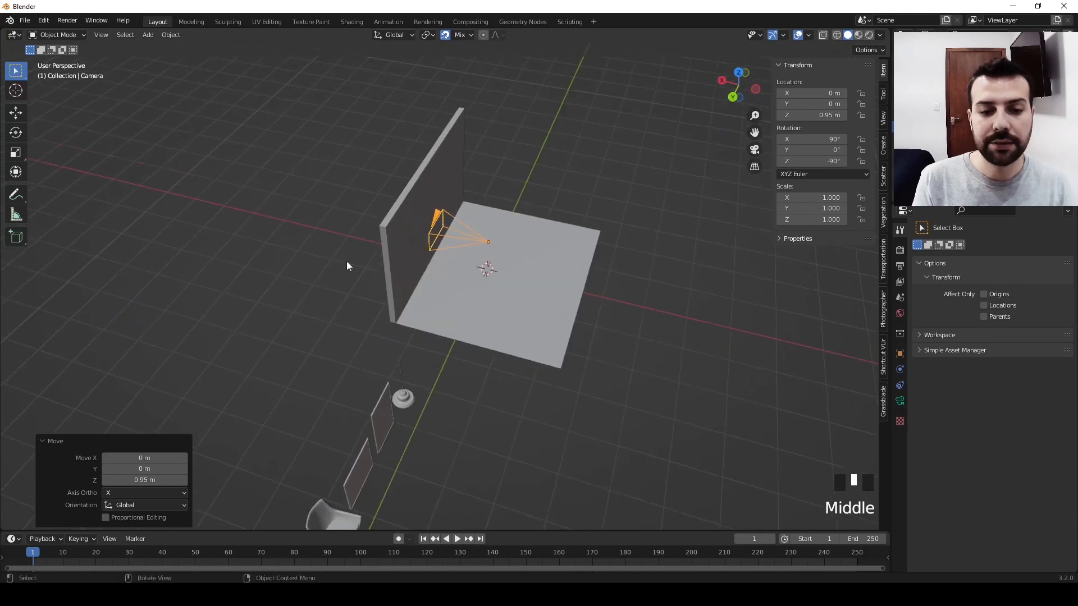
pyautogui.press('g')
pyautogui.press('x')
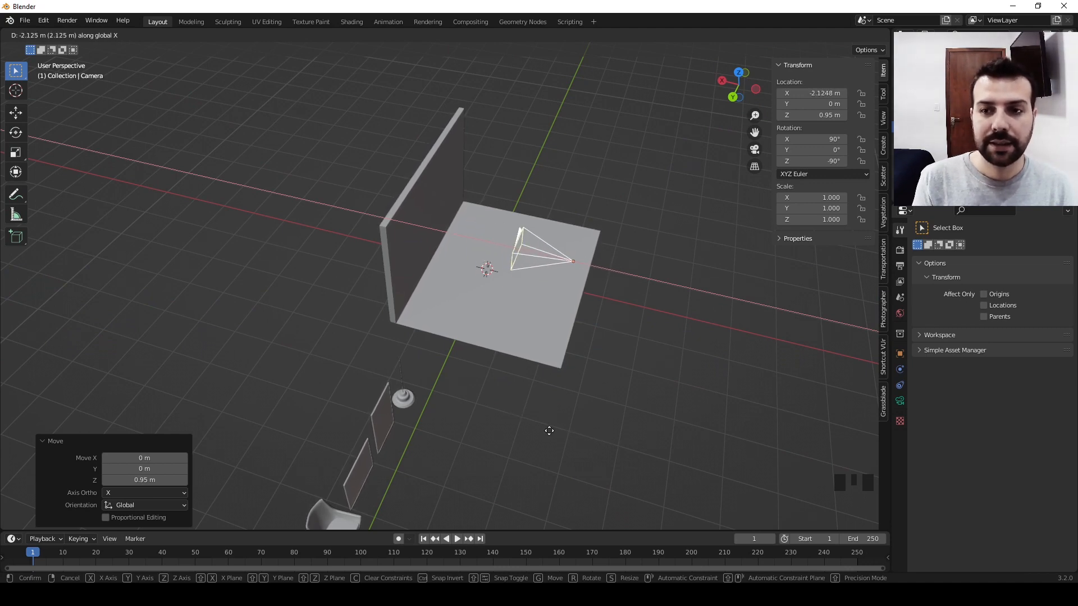
pyautogui.click(480, 413)
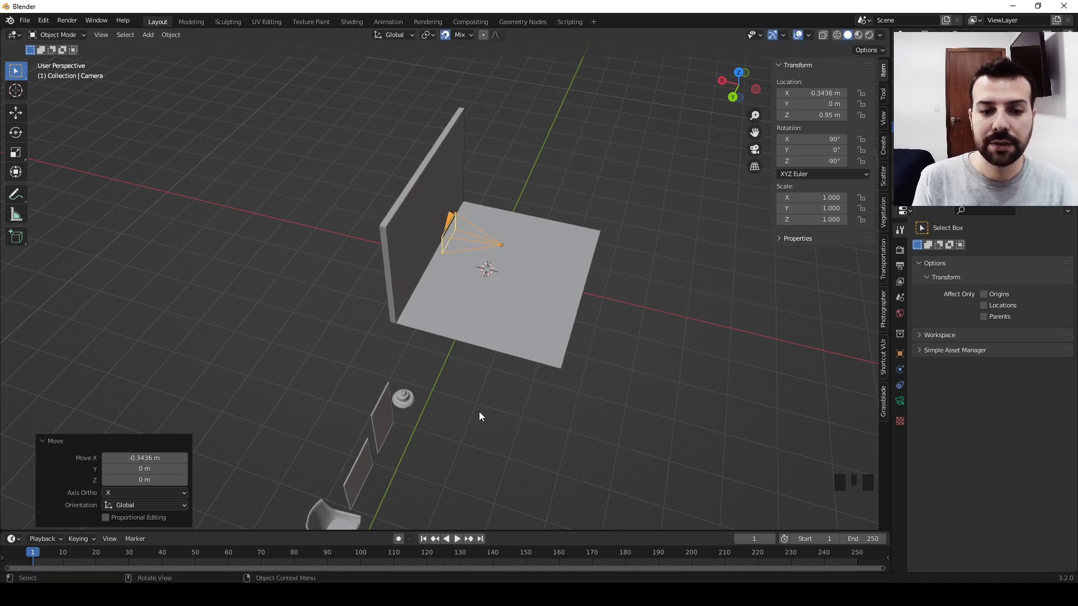
# - Set the camera's X location to -2.6 m
pyautogui.click(823, 93)
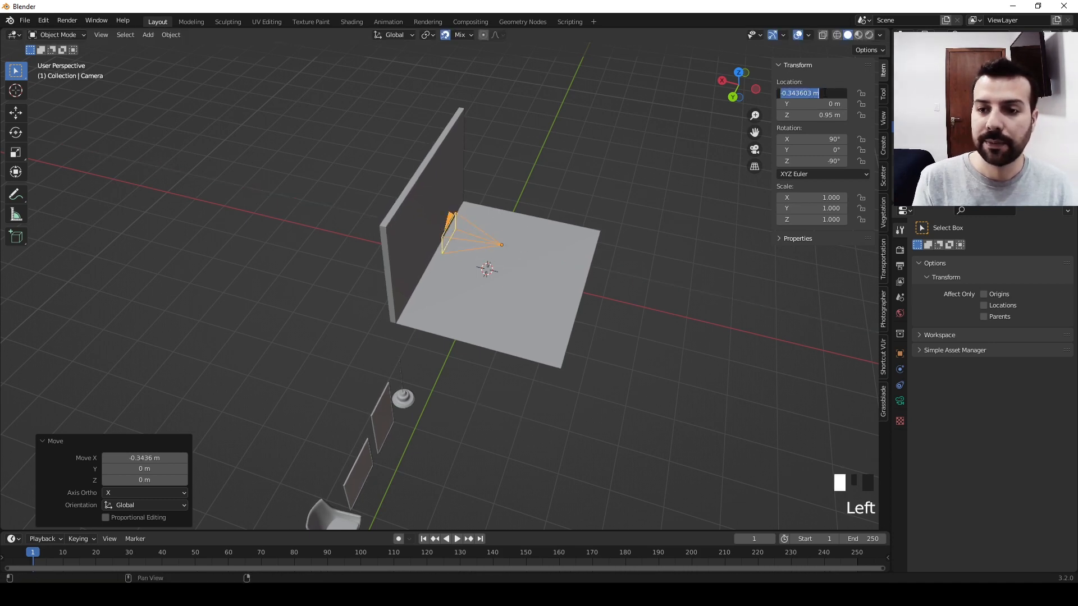
pyautogui.press('BackSpace')
pyautogui.write('-2')
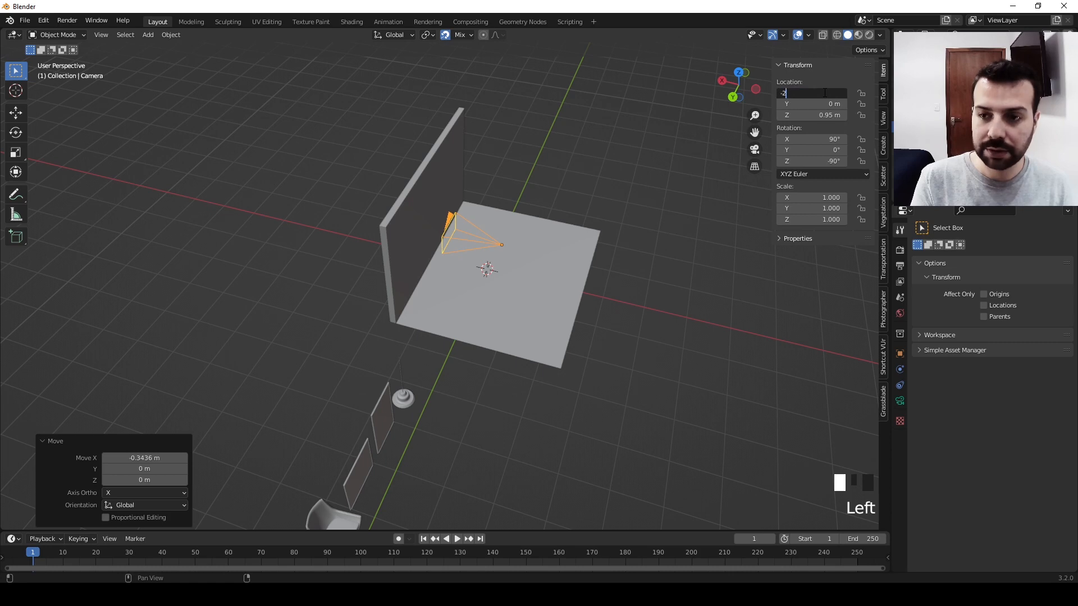
pyautogui.write('.6')
pyautogui.press('Return')
pyautogui.moveTo(590, 241); pyautogui.dragTo(526, 263, button='middle')
pyautogui.scroll(1, 472, 240)
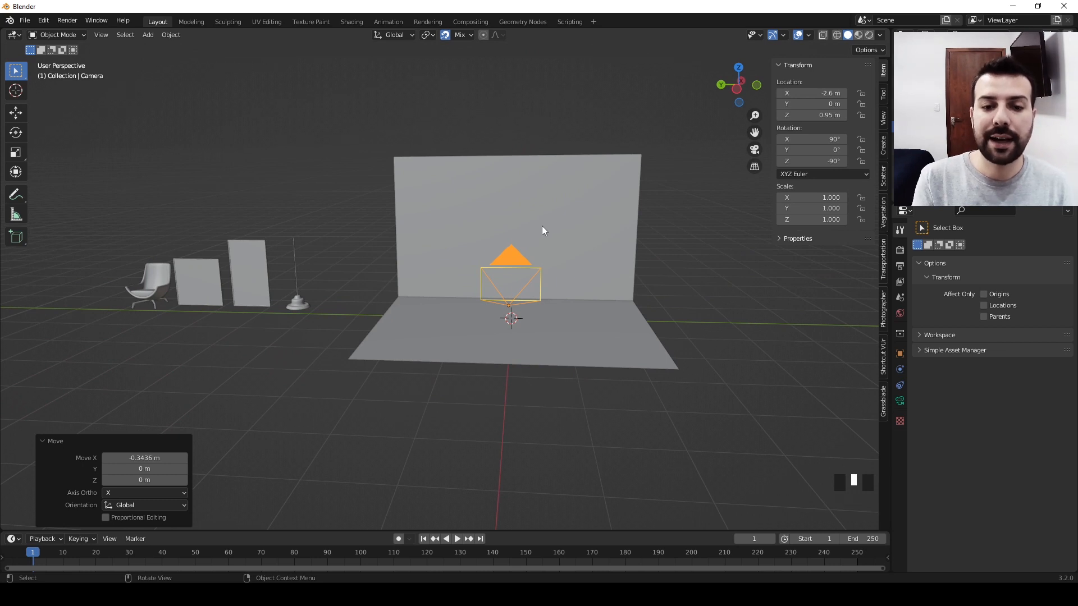
# - Make the selected camera the scene's active camera and look through it
pyautogui.moveTo(540, 226); pyautogui.dragTo(430, 318, button='middle')
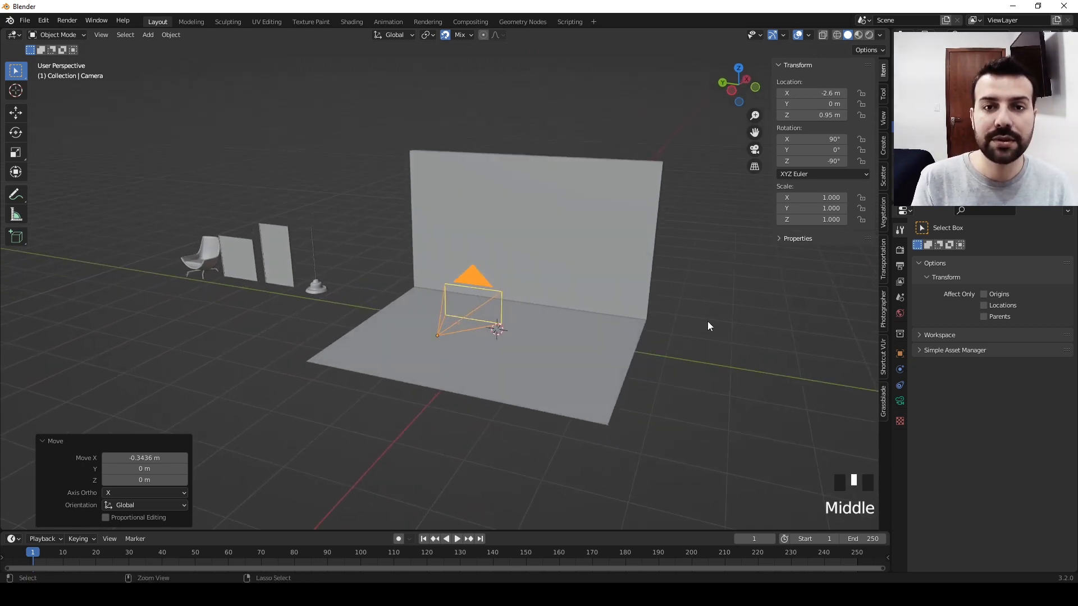
pyautogui.press('ctrl+KP_0')
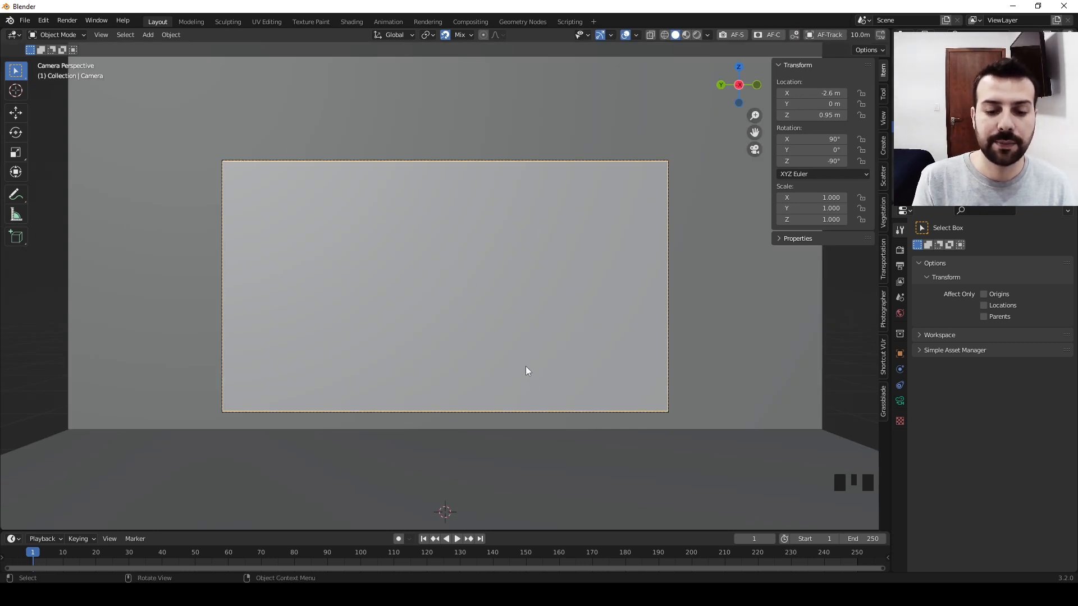
pyautogui.moveTo(510, 325); pyautogui.dragTo(500, 334, button='middle')
pyautogui.scroll(-4, 500, 336)
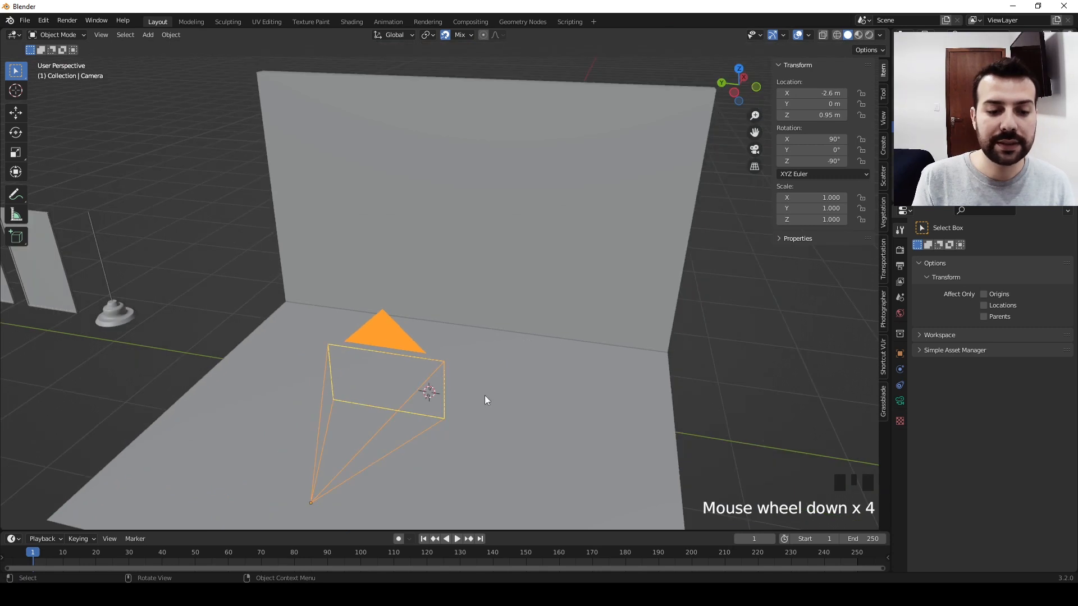
pyautogui.moveTo(487, 393)
pyautogui.keyDown('shift'); pyautogui.mouseDown(button='middle')
pyautogui.moveTo(549, 354)
pyautogui.moveTo(522, 373)
pyautogui.moveTo(472, 373)
pyautogui.moveTo(456, 387)
pyautogui.moveTo(482, 391)
pyautogui.mouseUp(button='middle'); pyautogui.keyUp('shift')
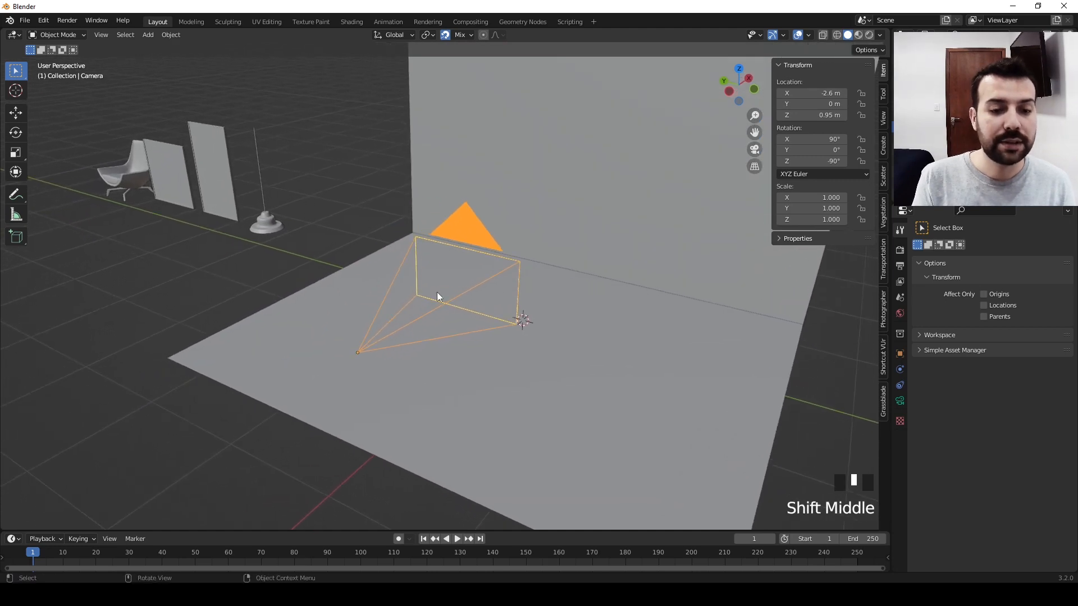
pyautogui.rightClick(457, 240)
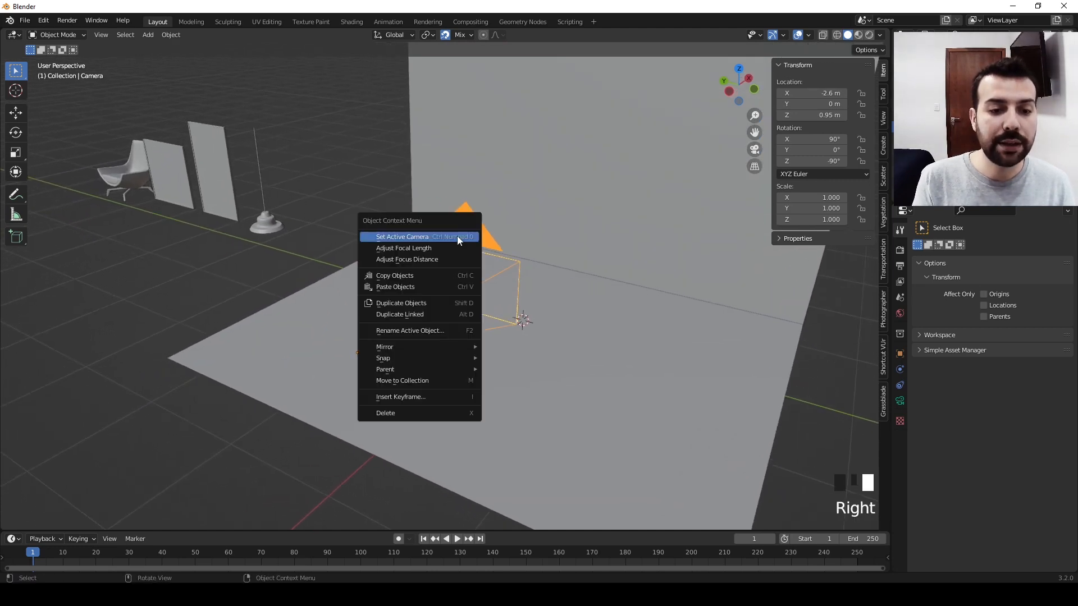
pyautogui.click(409, 238)
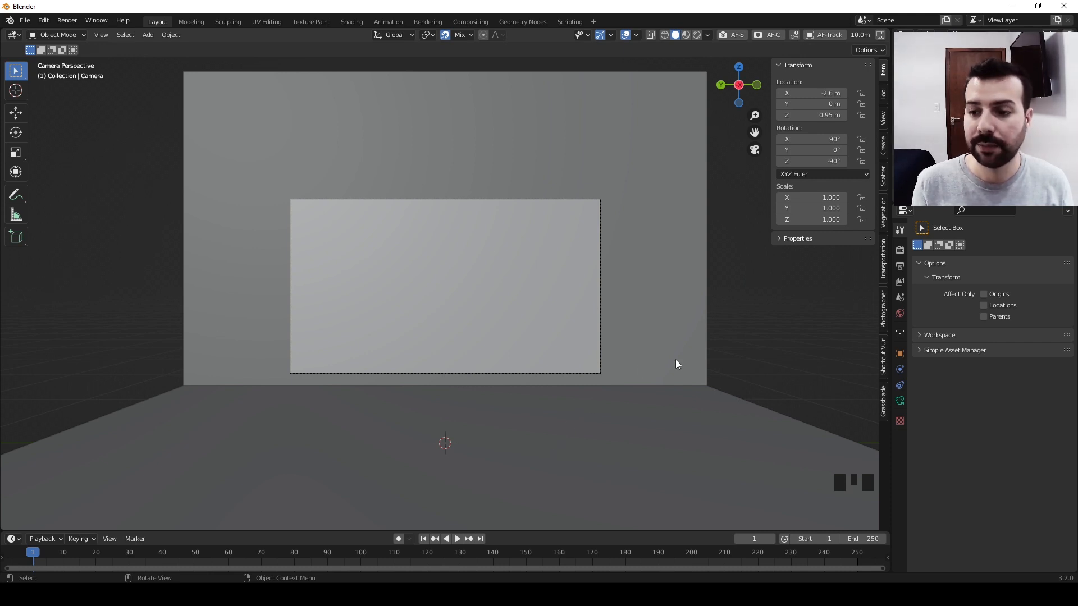
# - Set the render resolution to 2000 × 2000 px and hide the viewport's transform sidebar
pyautogui.click(900, 268)
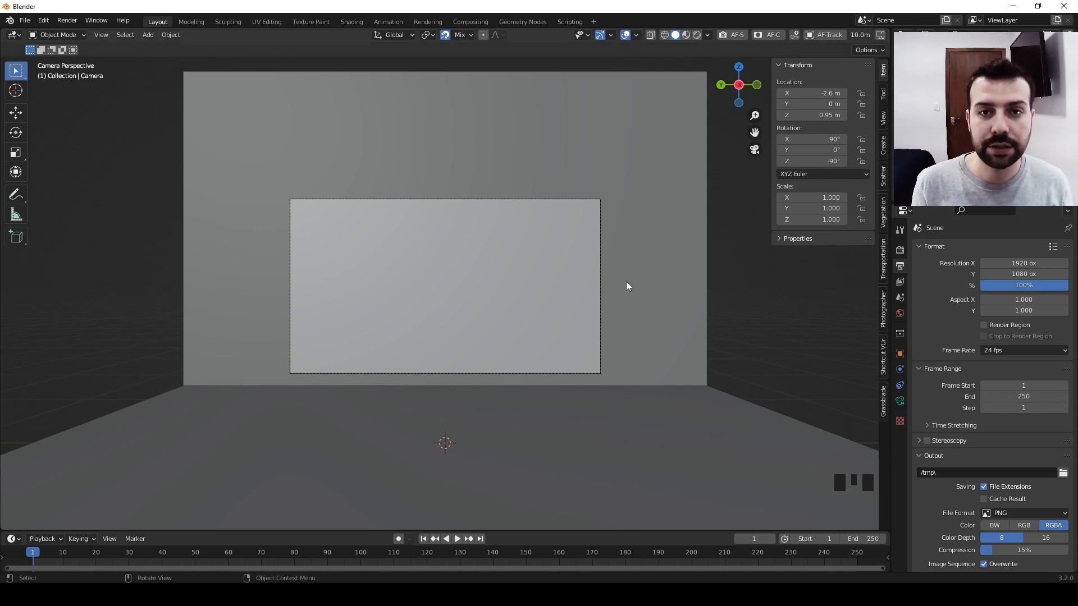
pyautogui.click(1013, 263)
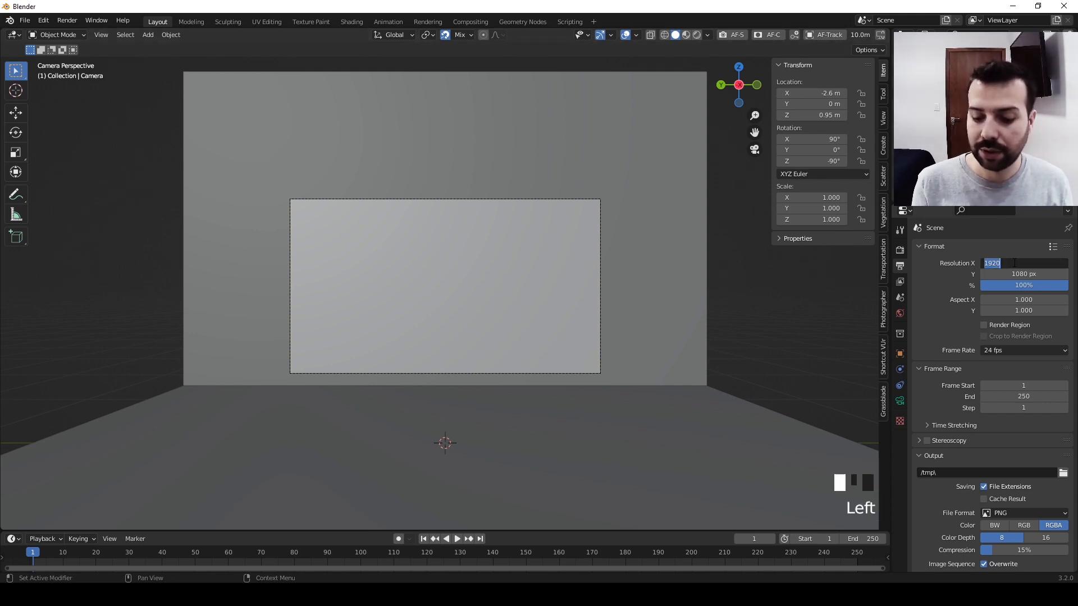
pyautogui.write('2000')
pyautogui.press('Tab')
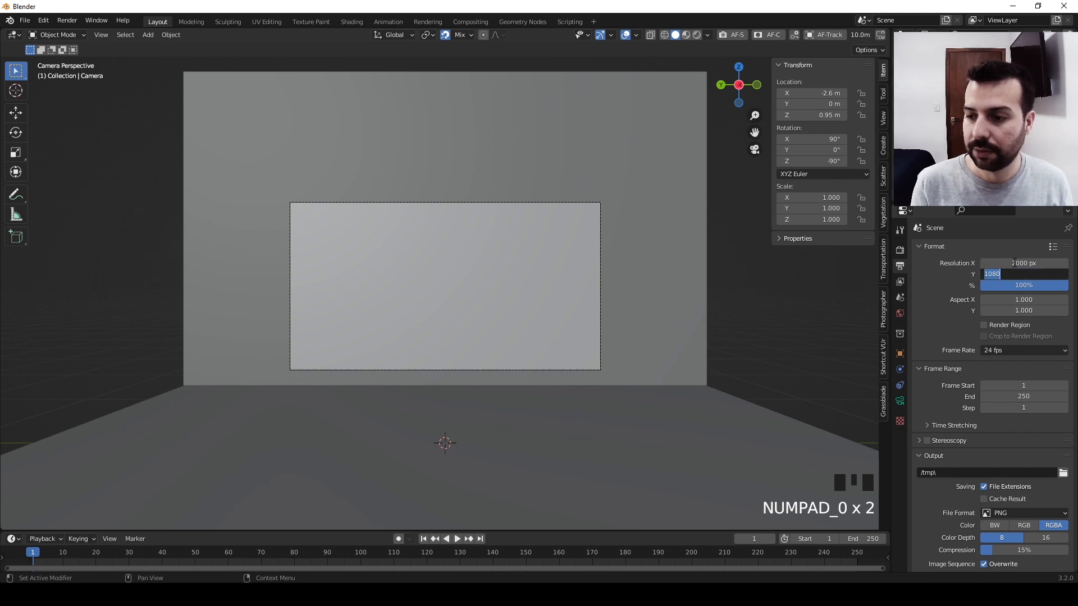
pyautogui.write('2000')
pyautogui.press('Return')
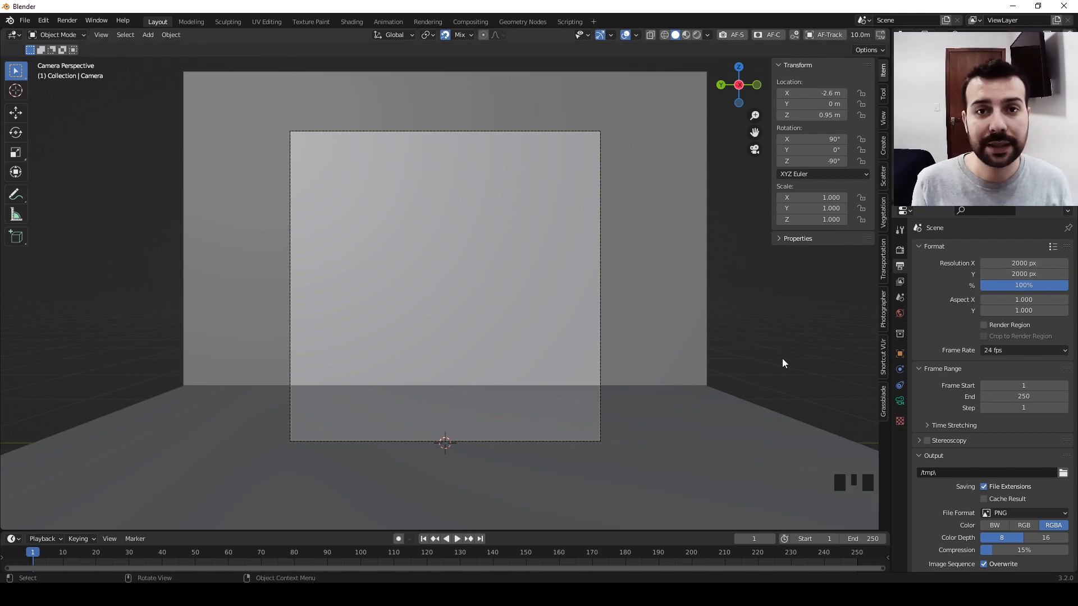
pyautogui.press('n')
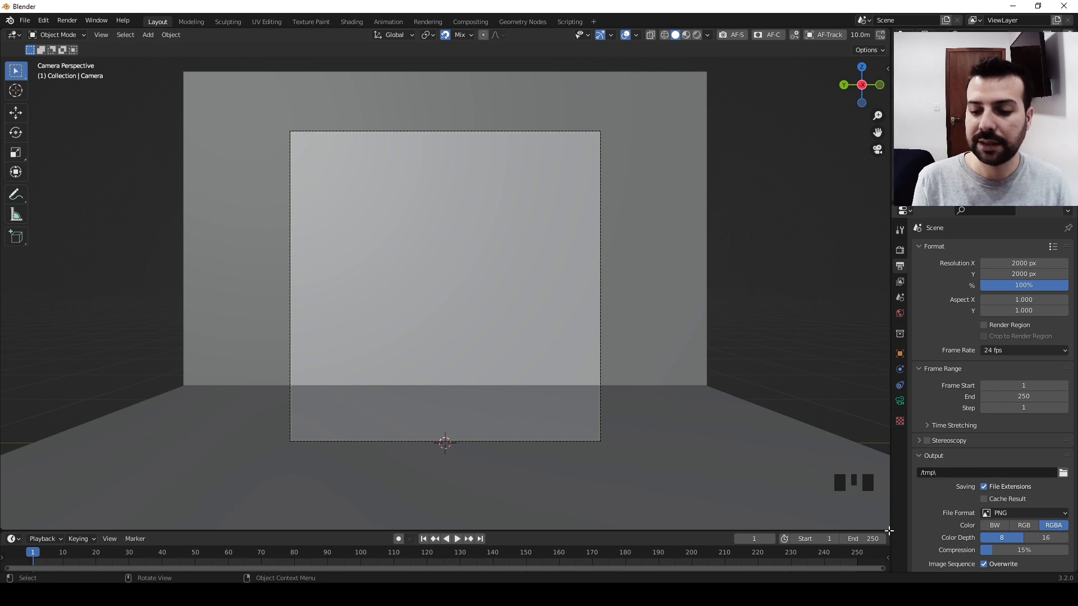
# - Split the 3D viewport into two side-by-side areas and join them back into one
pyautogui.moveTo(888, 529); pyautogui.dragTo(427, 487)
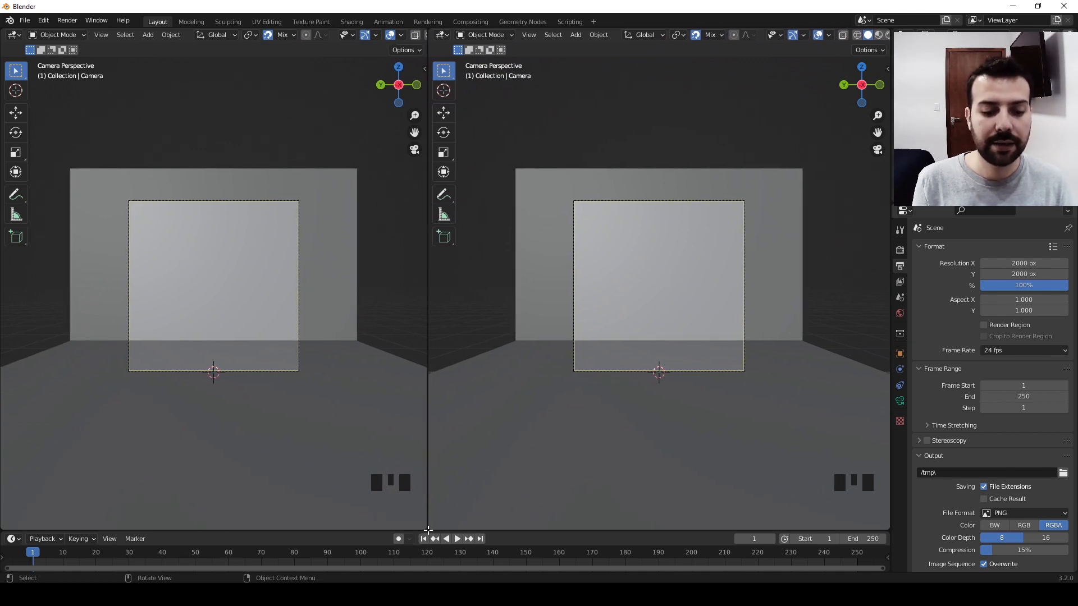
pyautogui.click(427, 529)
pyautogui.moveTo(423, 523); pyautogui.dragTo(465, 498)
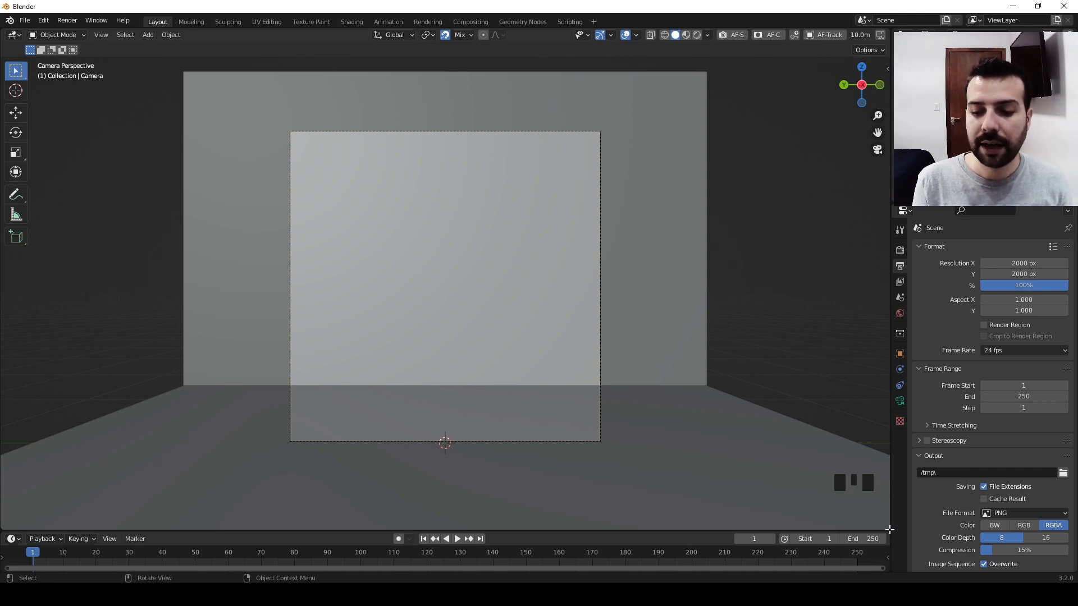
# - Split the 3D viewport vertically, keeping the narrow area in camera view and showing the scene from above in the wide area
pyautogui.rightClick(889, 530)
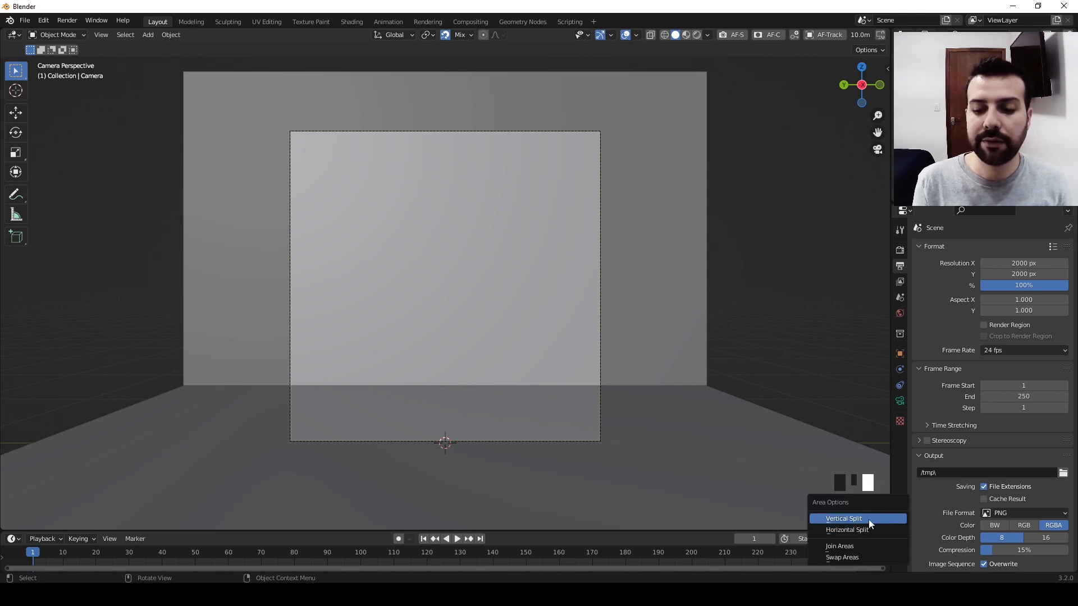
pyautogui.click(868, 520)
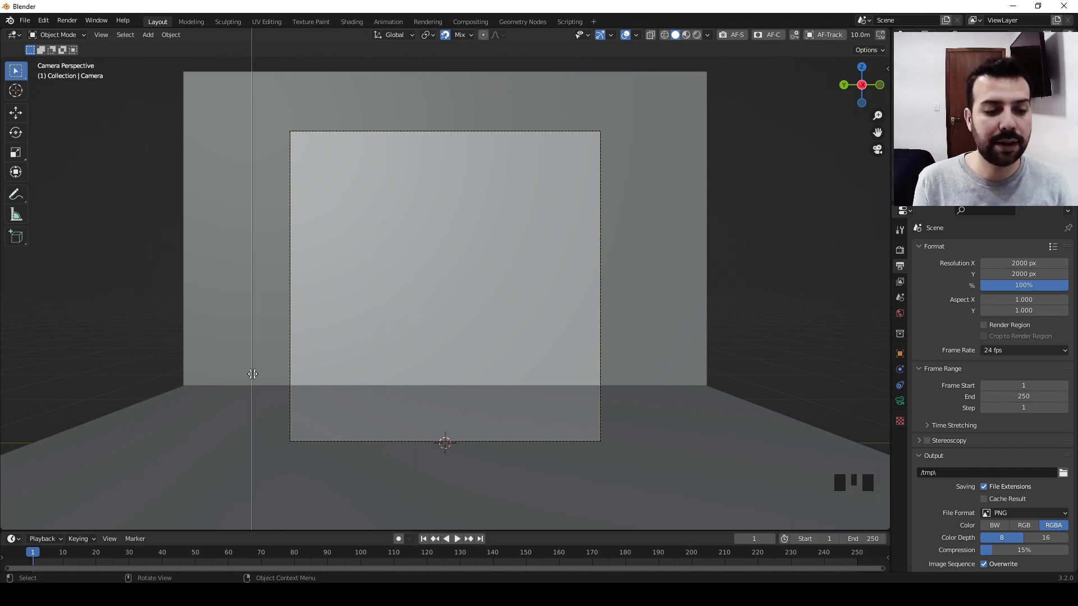
pyautogui.click(273, 374)
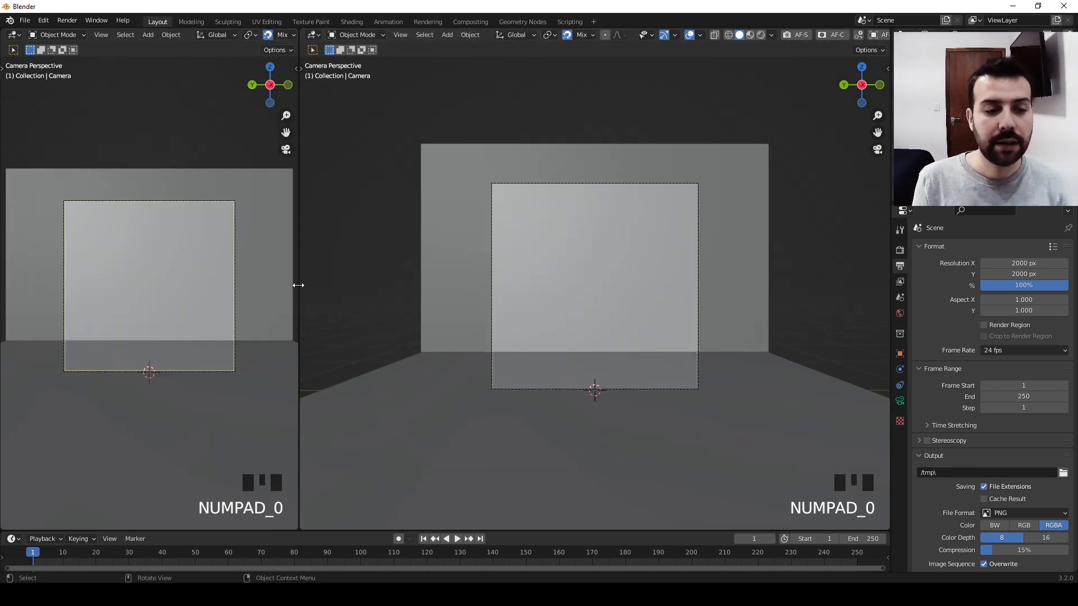
pyautogui.moveTo(298, 285); pyautogui.dragTo(297, 314)
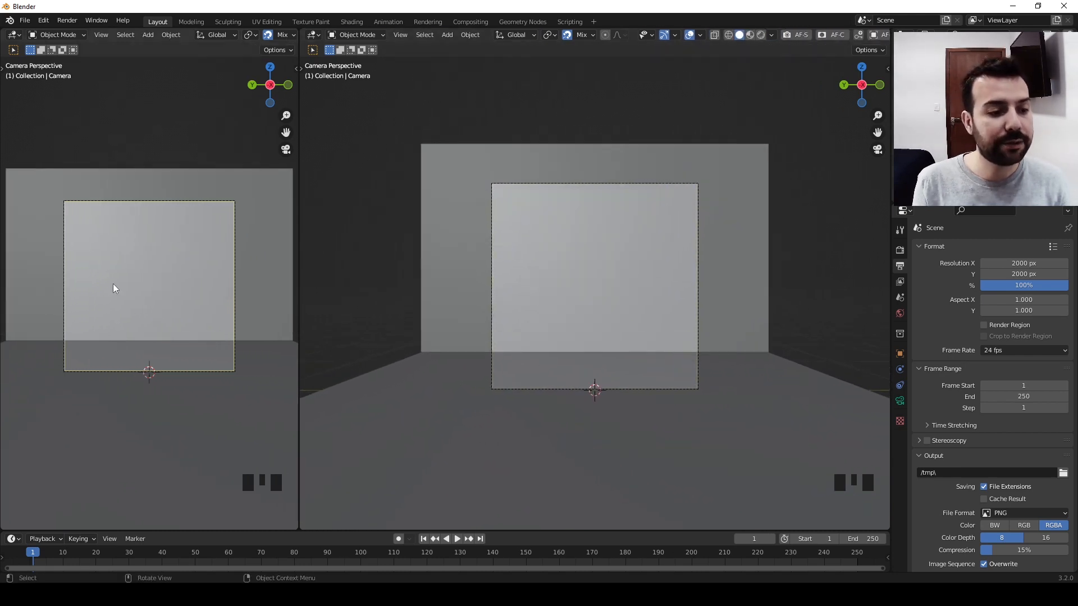
pyautogui.scroll(2, 84, 270)
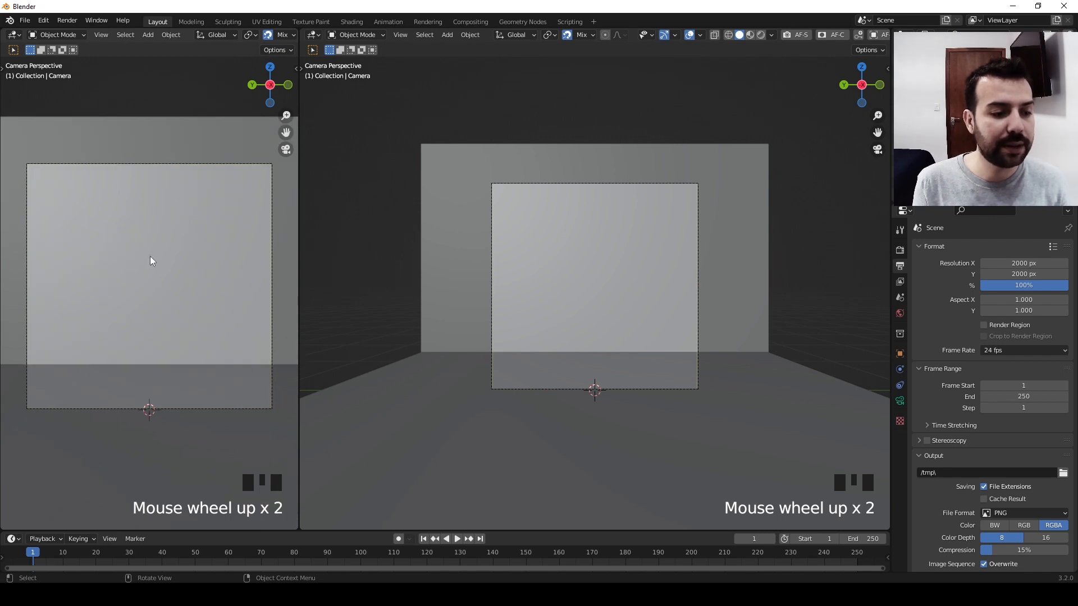
pyautogui.moveTo(591, 278); pyautogui.dragTo(563, 369, button='middle')
pyautogui.scroll(-5, 557, 307)
pyautogui.scroll(3, 479, 341)
pyautogui.keyDown('shift'); pyautogui.moveTo(371, 307); pyautogui.dragTo(430, 303, button='middle'); pyautogui.keyUp('shift')
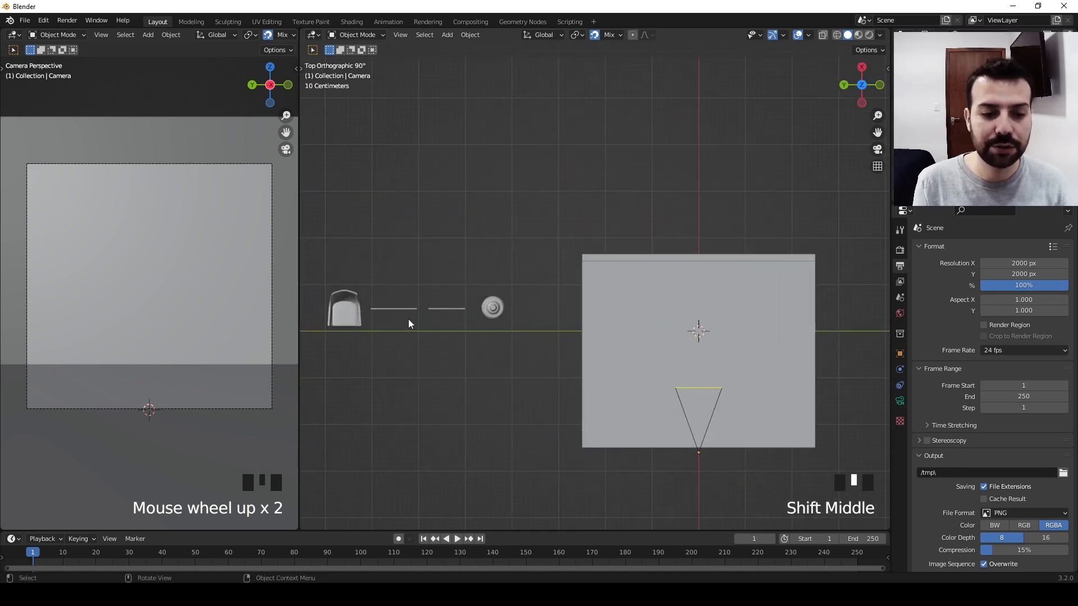
pyautogui.keyDown('shift'); pyautogui.moveTo(150, 291); pyautogui.dragTo(149, 291, button='middle'); pyautogui.keyUp('shift')
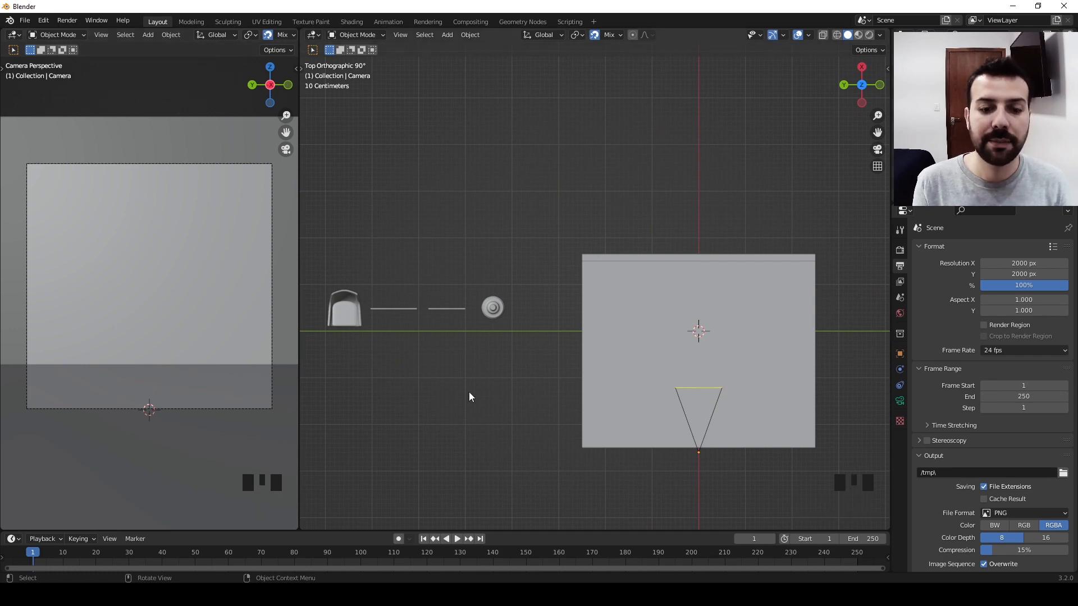
# - Move the QUADRO 01 frame about -9.55 m along the Y axis, across to the far side of the room
pyautogui.moveTo(428, 397); pyautogui.dragTo(411, 375, button='middle')
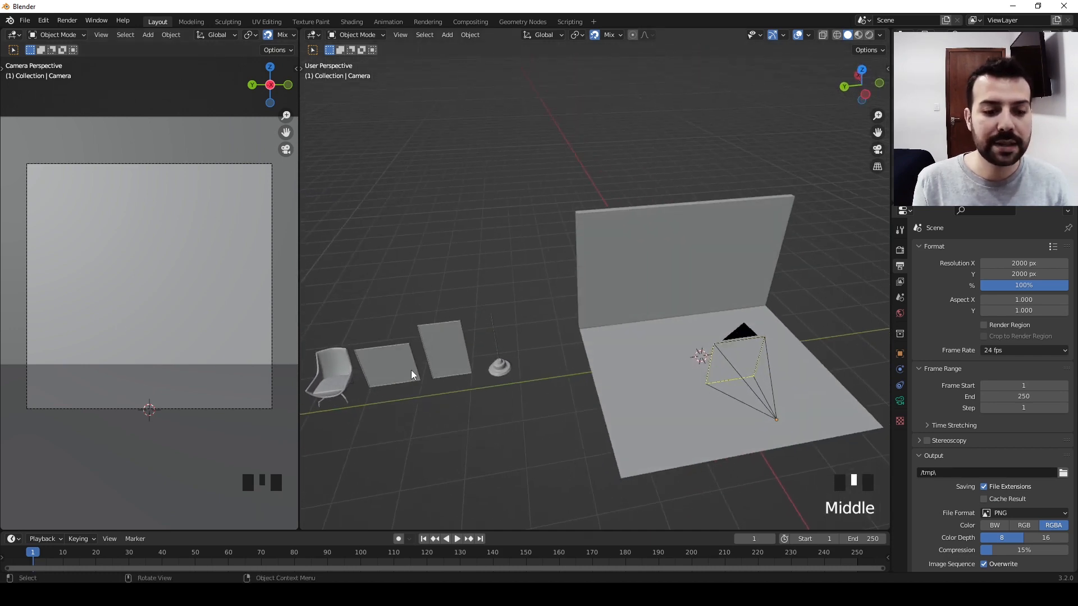
pyautogui.click(387, 358)
pyautogui.moveTo(685, 313); pyautogui.dragTo(498, 402, button='middle')
pyautogui.scroll(-2, 510, 371)
pyautogui.press('g')
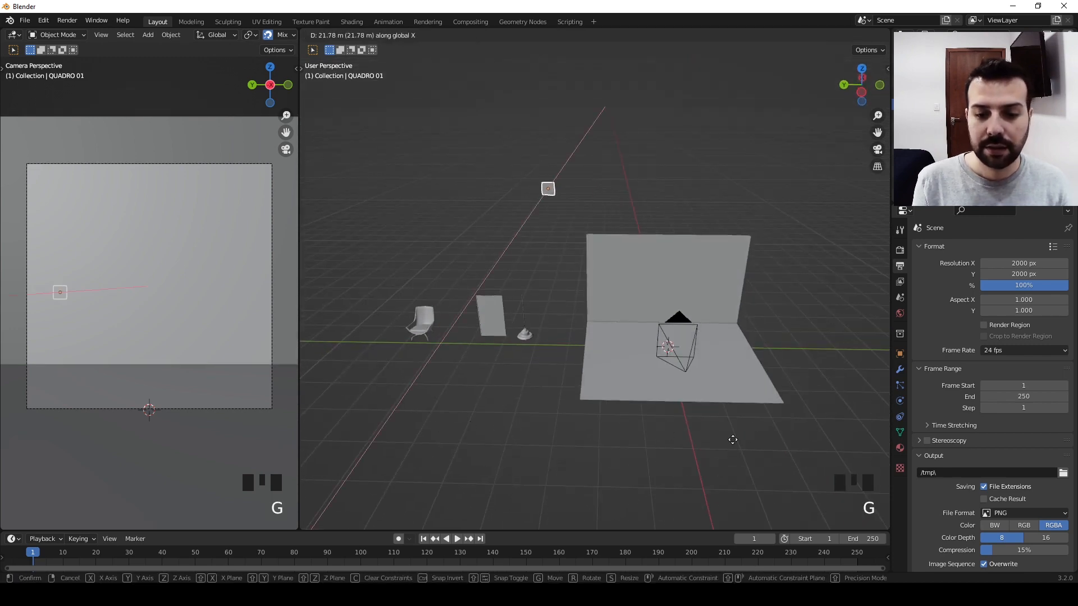
pyautogui.press('y')
pyautogui.click(748, 440)
# - Move the QUADRO 01 frame about 2.52 m back along Y so it stands over the floor within the camera frame
pyautogui.moveTo(748, 440); pyautogui.dragTo(679, 421, button='middle')
pyautogui.scroll(3, 728, 326)
pyautogui.keyDown('shift'); pyautogui.moveTo(728, 326); pyautogui.dragTo(682, 387, button='middle'); pyautogui.keyUp('shift')
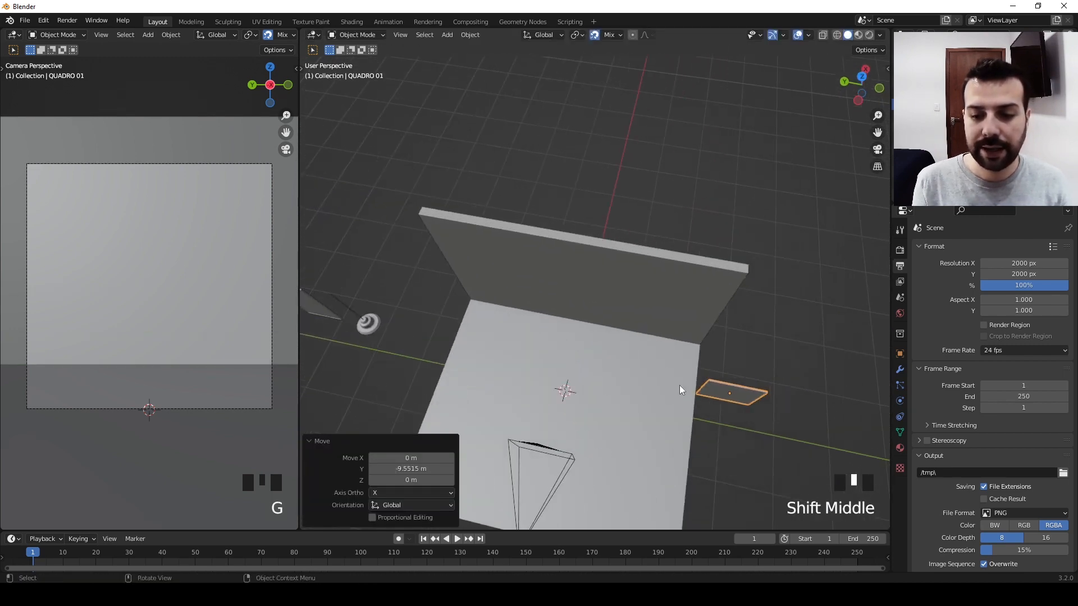
pyautogui.press('g')
pyautogui.press('y')
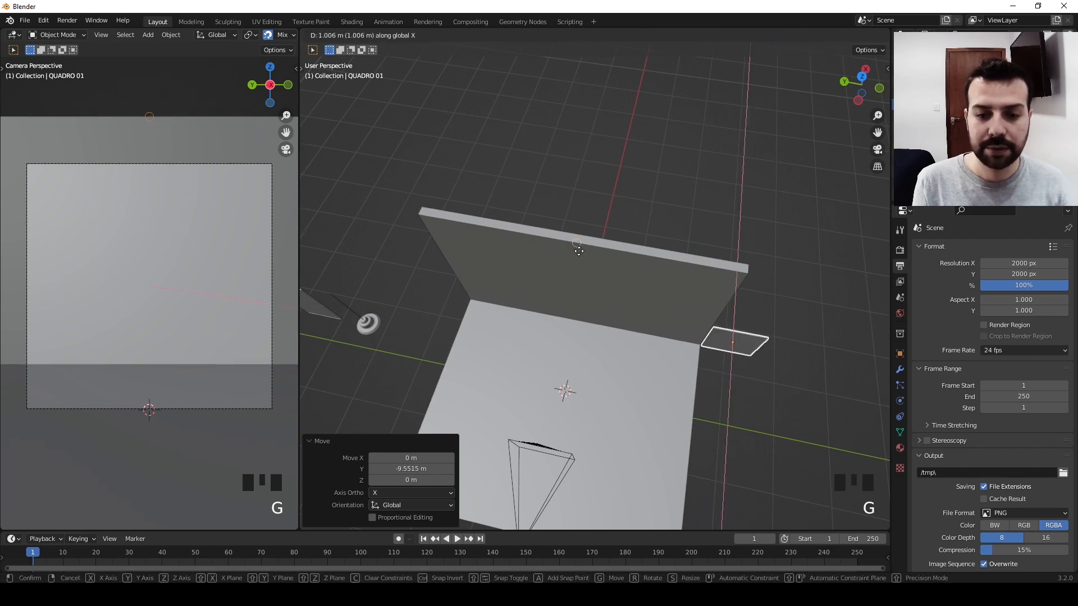
pyautogui.click(579, 245)
# - Move the QUADRO 01 frame about 0.85 m along the X axis towards the wall
pyautogui.moveTo(608, 359); pyautogui.dragTo(569, 434, button='middle')
pyautogui.press('g')
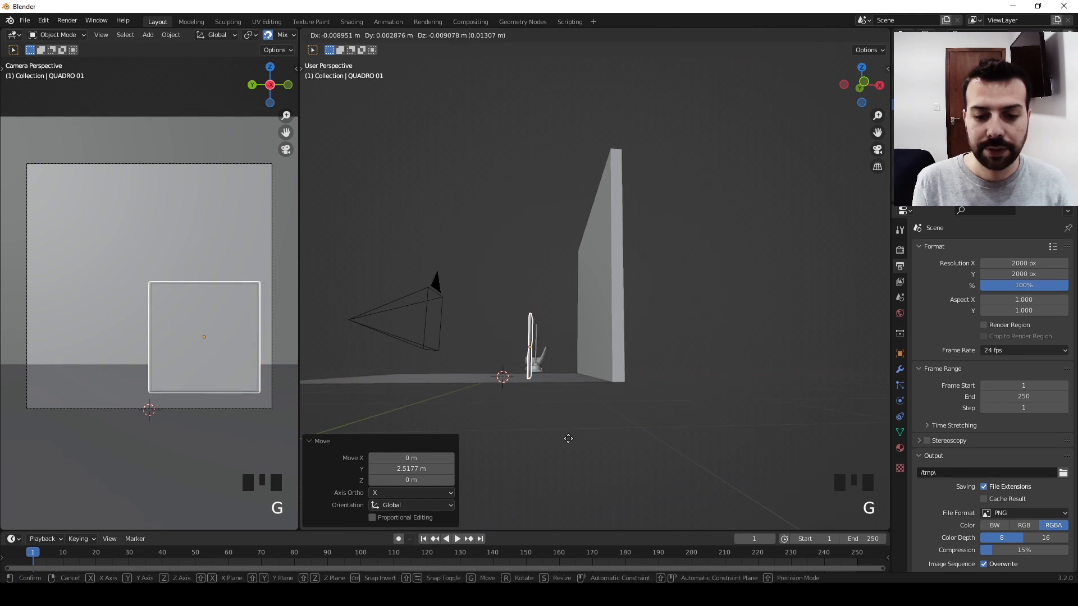
pyautogui.press('x')
pyautogui.click(573, 412)
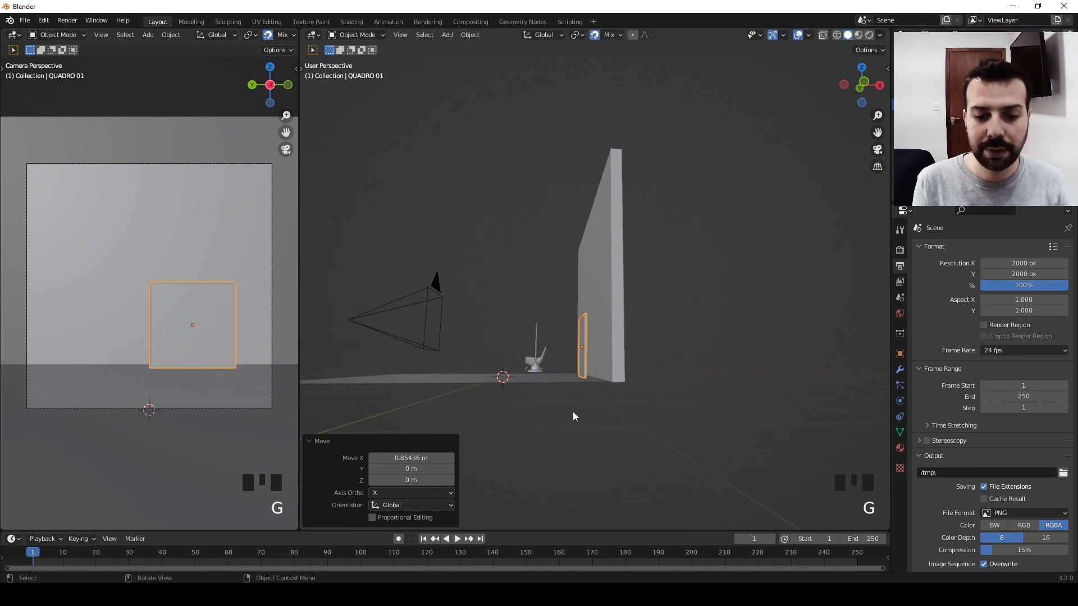
# - Move the QUADRO 02 frame by about 1.00 m in X and -5.91 m in Y, placing it between QUADRO 01 and the wall
pyautogui.moveTo(573, 412); pyautogui.dragTo(569, 431, button='middle')
pyautogui.scroll(-3, 564, 380)
pyautogui.moveTo(565, 381); pyautogui.dragTo(668, 413, button='middle')
pyautogui.click(395, 331)
pyautogui.press('g')
pyautogui.click(828, 422)
pyautogui.scroll(4, 743, 345)
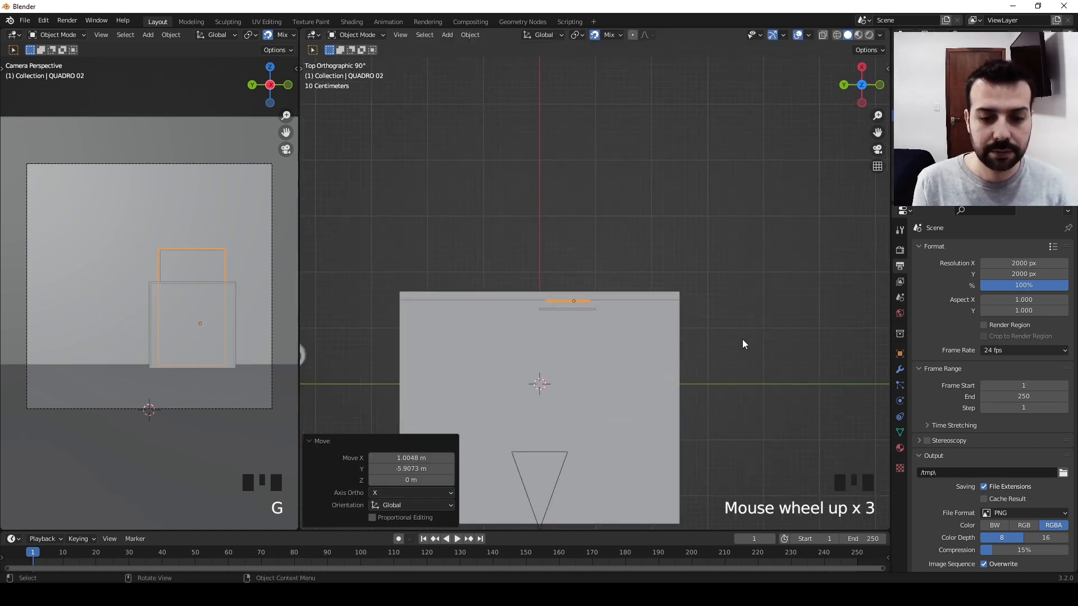
# - Shift the QUADRO 02 frame by about -0.10 m in X and -0.53 m in Y so it stands partly beside QUADRO 01
pyautogui.keyDown('shift'); pyautogui.moveTo(764, 369); pyautogui.dragTo(738, 377, button='middle'); pyautogui.keyUp('shift')
pyautogui.press('g')
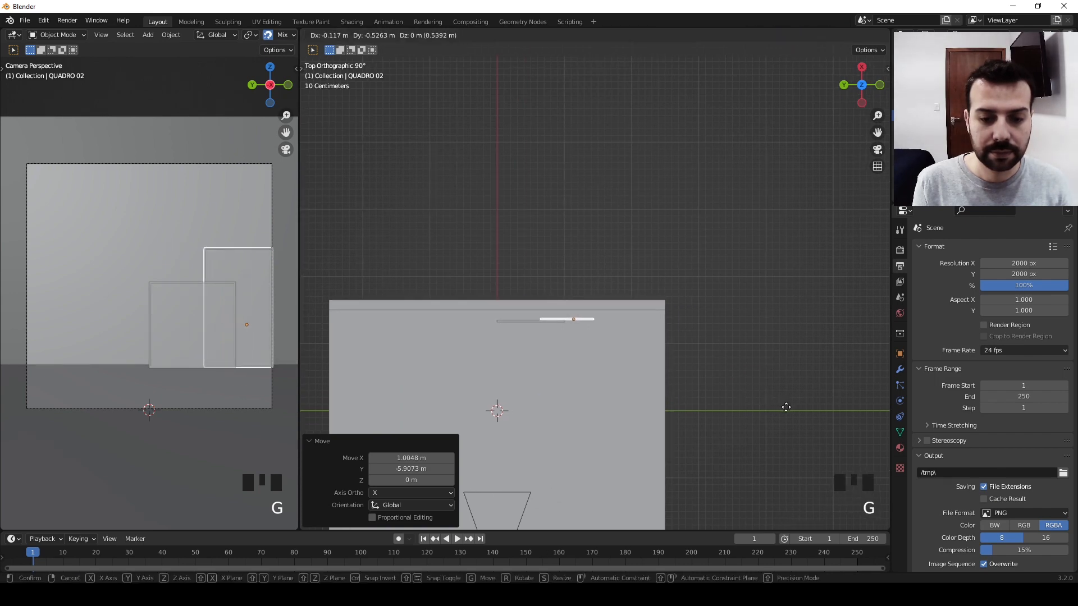
pyautogui.click(785, 407)
pyautogui.scroll(-4, 756, 386)
pyautogui.moveTo(756, 386); pyautogui.dragTo(604, 318, button='middle')
pyautogui.scroll(4, 612, 348)
pyautogui.keyDown('shift'); pyautogui.moveTo(617, 366); pyautogui.dragTo(629, 338, button='middle'); pyautogui.keyUp('shift')
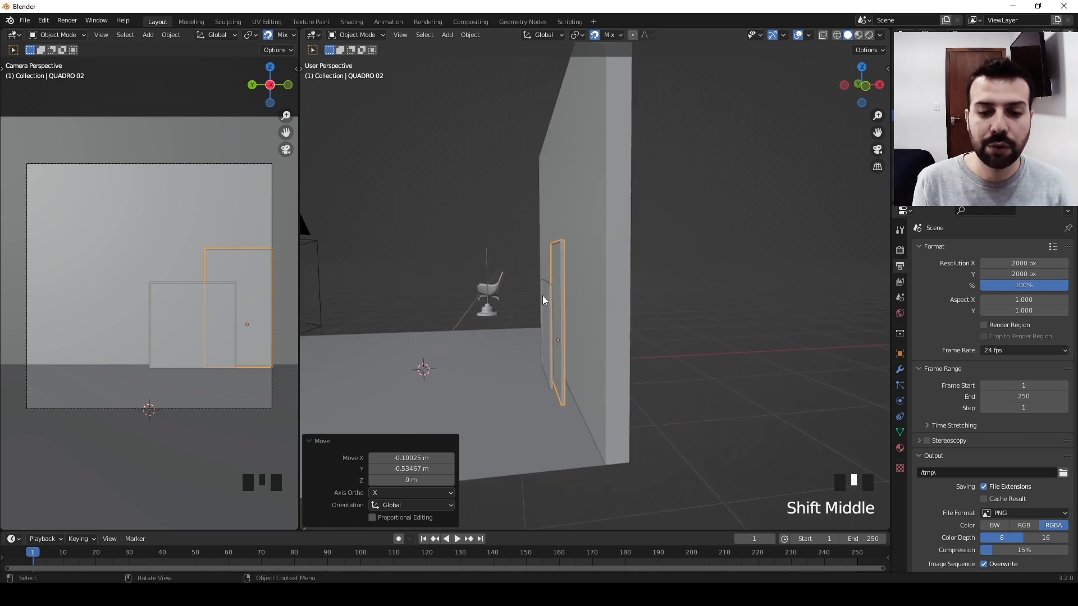
# - Rotate the QUADRO 02 frame 5° about the global Y axis so it tilts towards the wall
pyautogui.middleClick(665, 352)
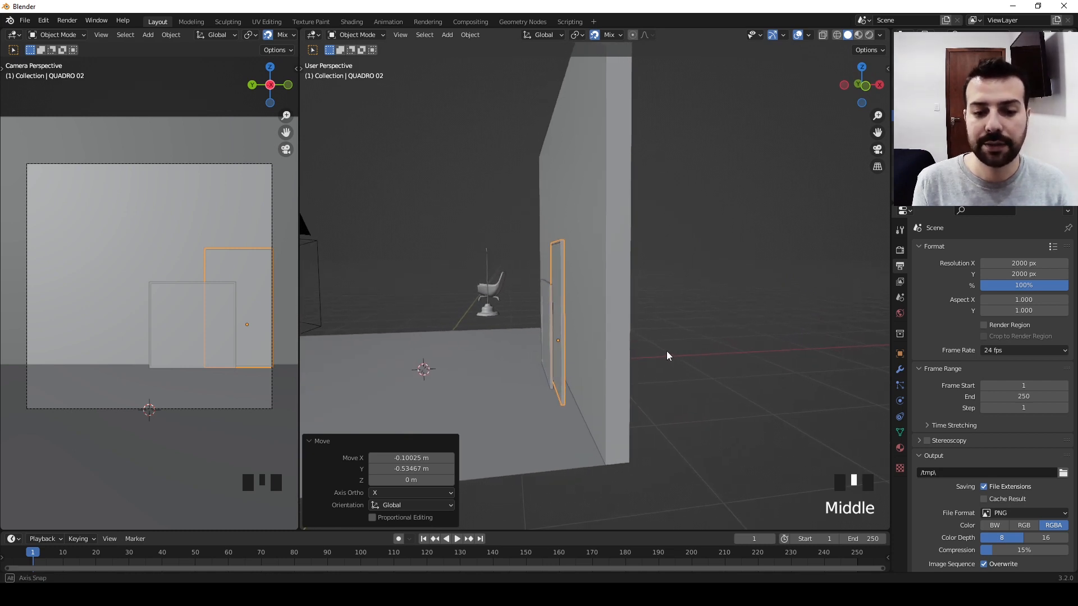
pyautogui.press('r')
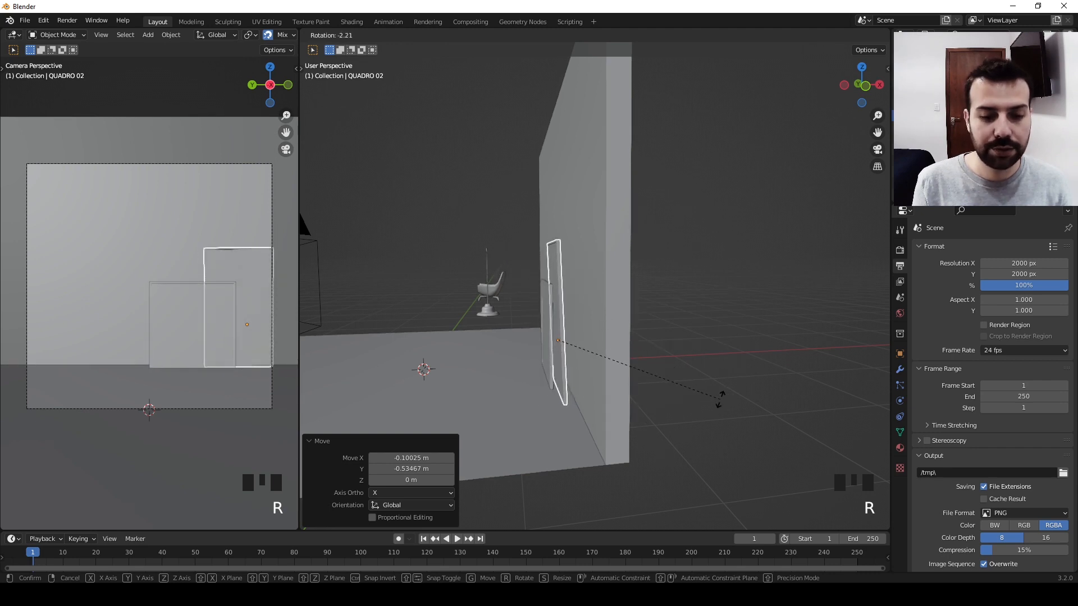
pyautogui.press('y')
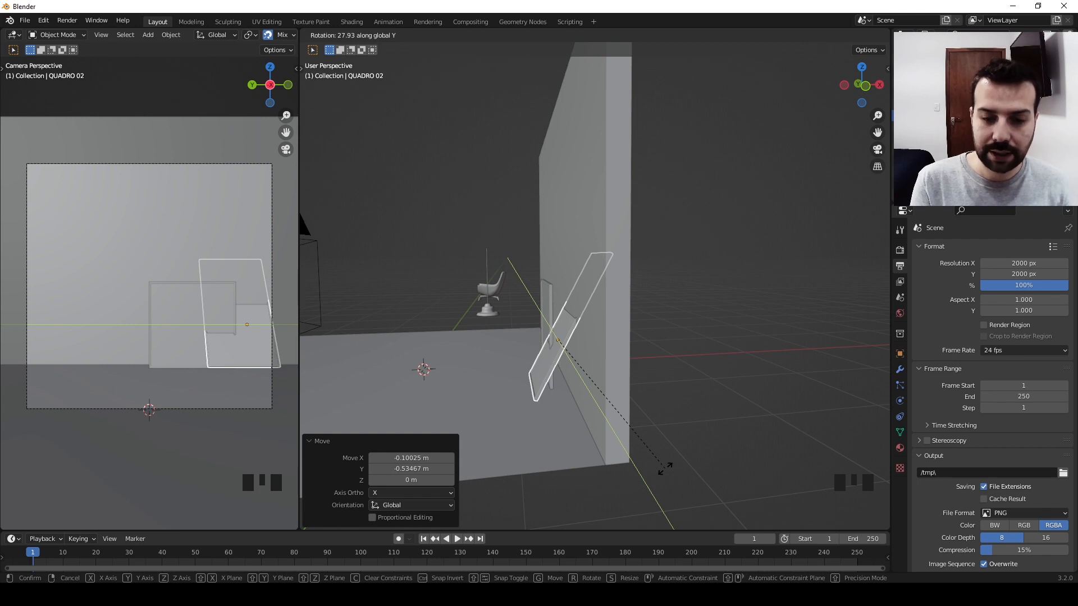
pyautogui.write('5')
pyautogui.press('Return')
pyautogui.click(565, 440)
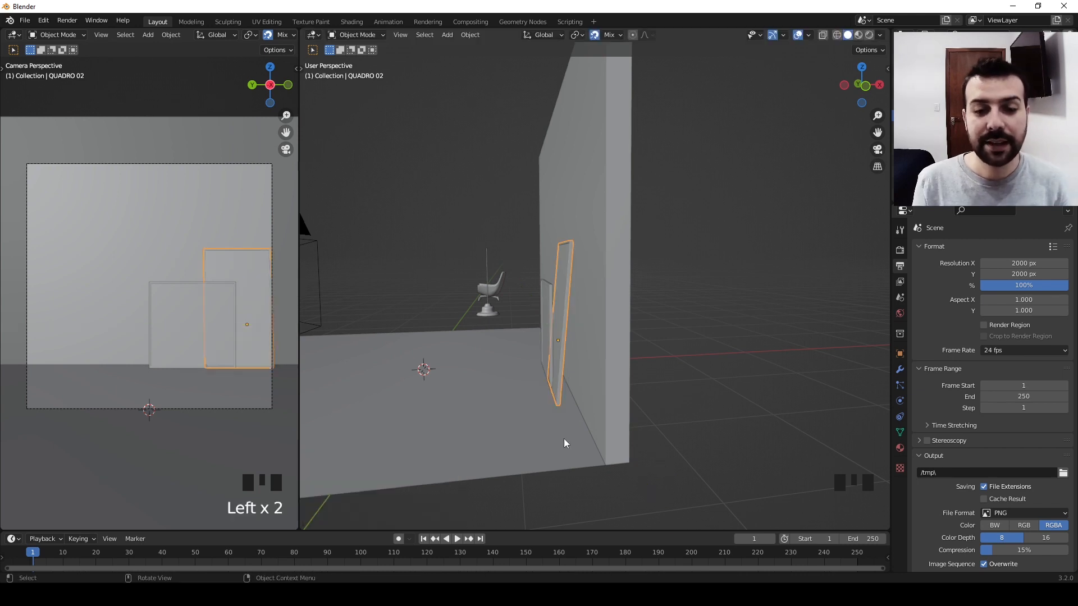
# - Rotate the QUADRO 01 frame 10° about the global Y axis so it leans back towards QUADRO 02
pyautogui.click(545, 318)
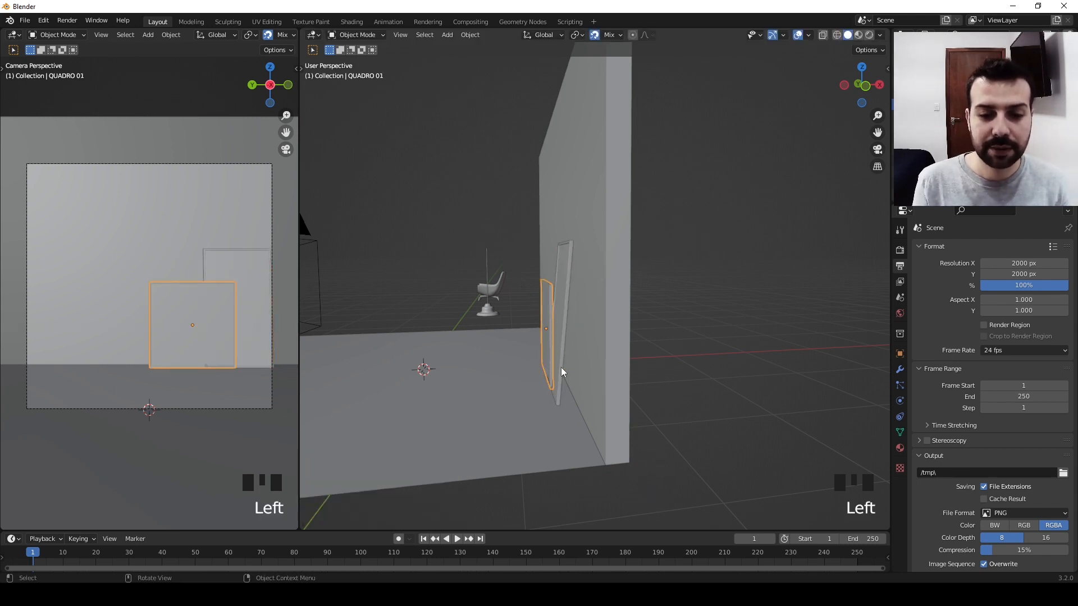
pyautogui.press('r')
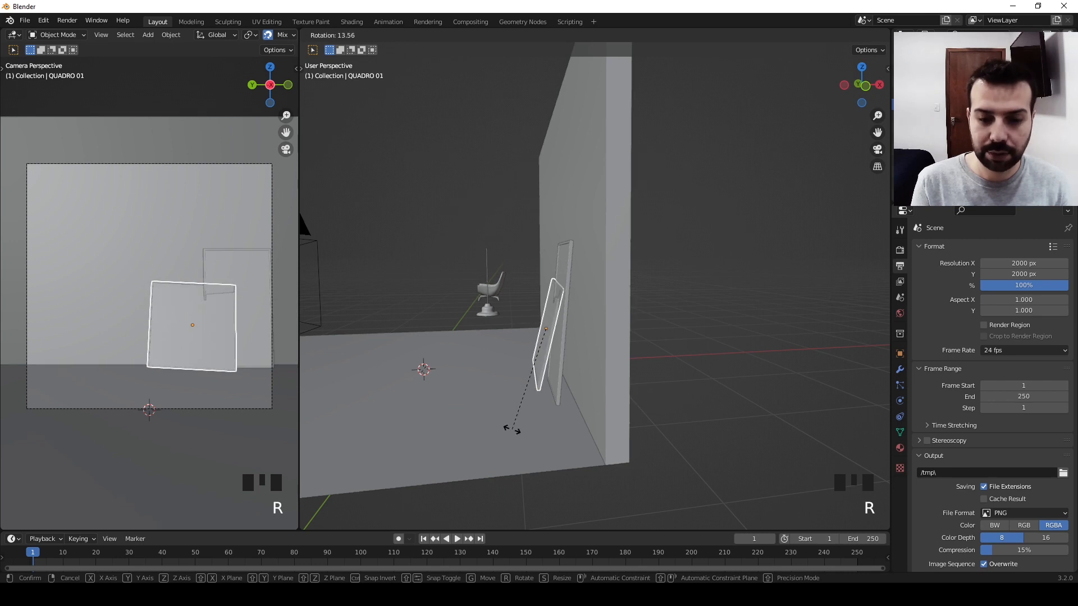
pyautogui.write('y10')
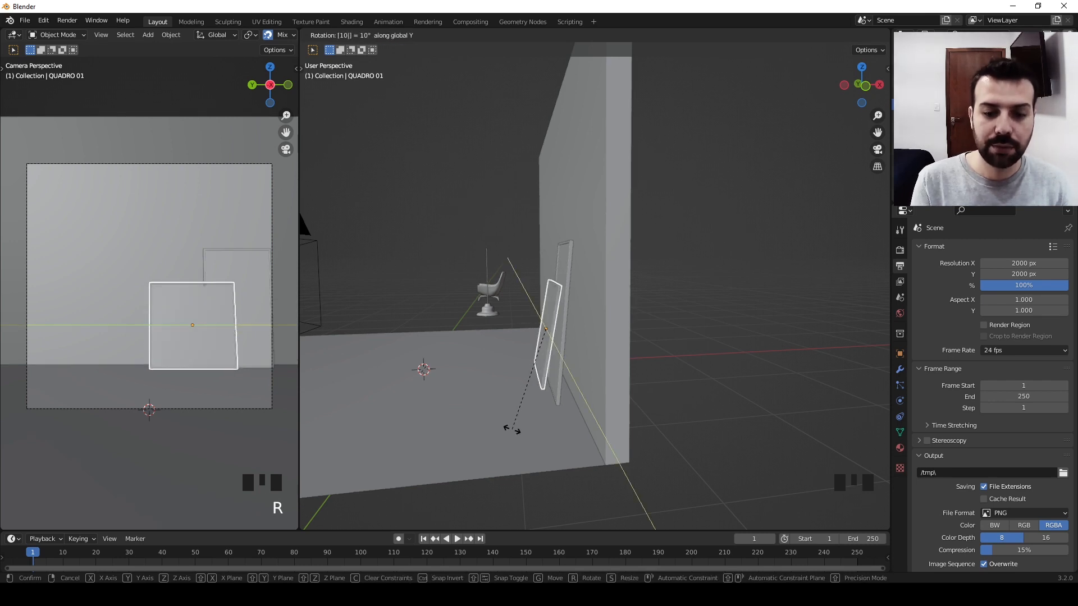
pyautogui.press('Return')
# - In a front view, move the QUADRO 02 frame about 0.022 m along X so its upper edge rests against the wall
pyautogui.moveTo(516, 304); pyautogui.dragTo(671, 355, button='middle')
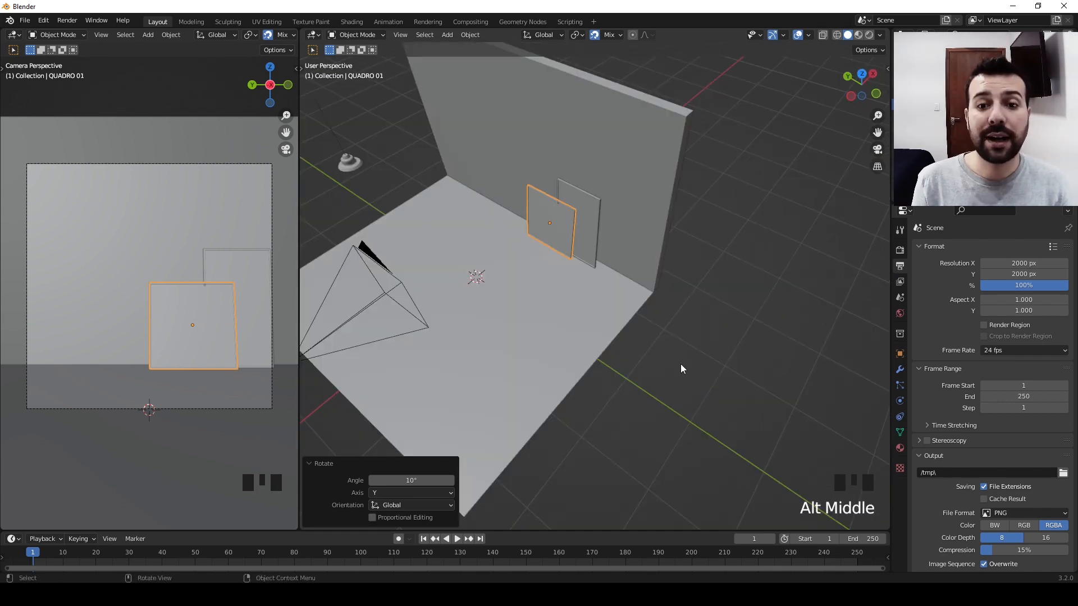
pyautogui.keyDown('alt'); pyautogui.moveTo(699, 402); pyautogui.dragTo(630, 348, button='middle'); pyautogui.keyUp('alt')
pyautogui.scroll(6, 661, 305)
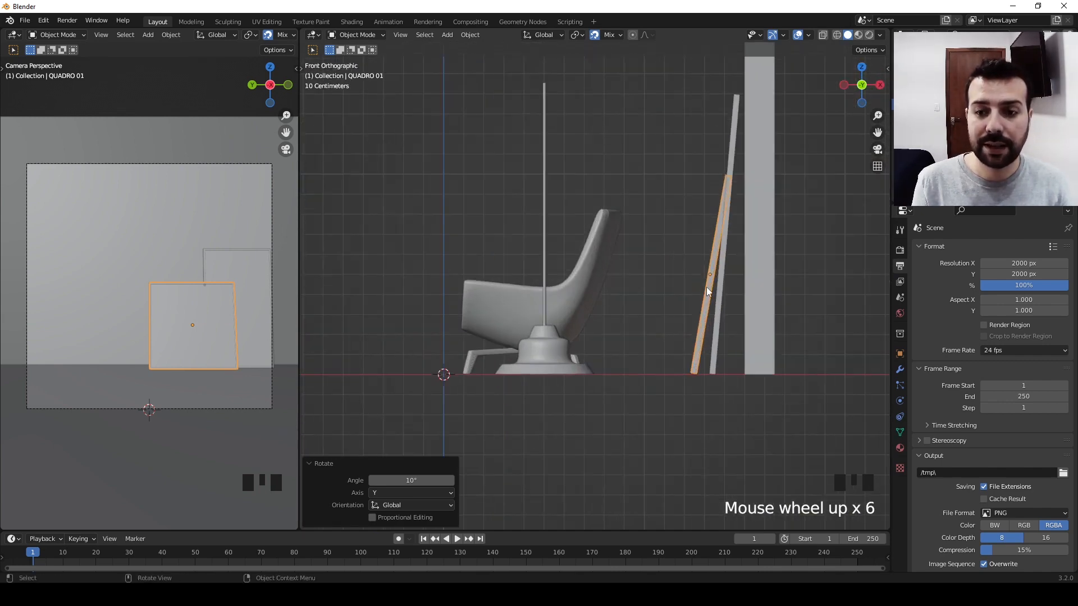
pyautogui.keyDown('shift'); pyautogui.moveTo(706, 290); pyautogui.dragTo(749, 335, button='middle'); pyautogui.keyUp('shift')
pyautogui.scroll(-2, 670, 387)
pyautogui.click(652, 370)
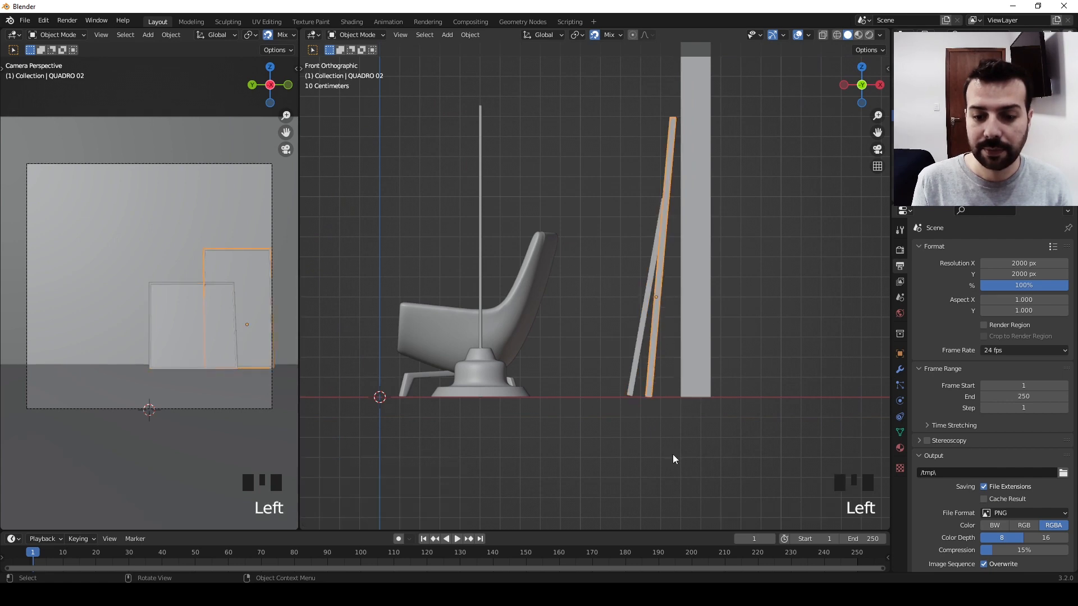
pyautogui.press('g')
pyautogui.click(677, 455)
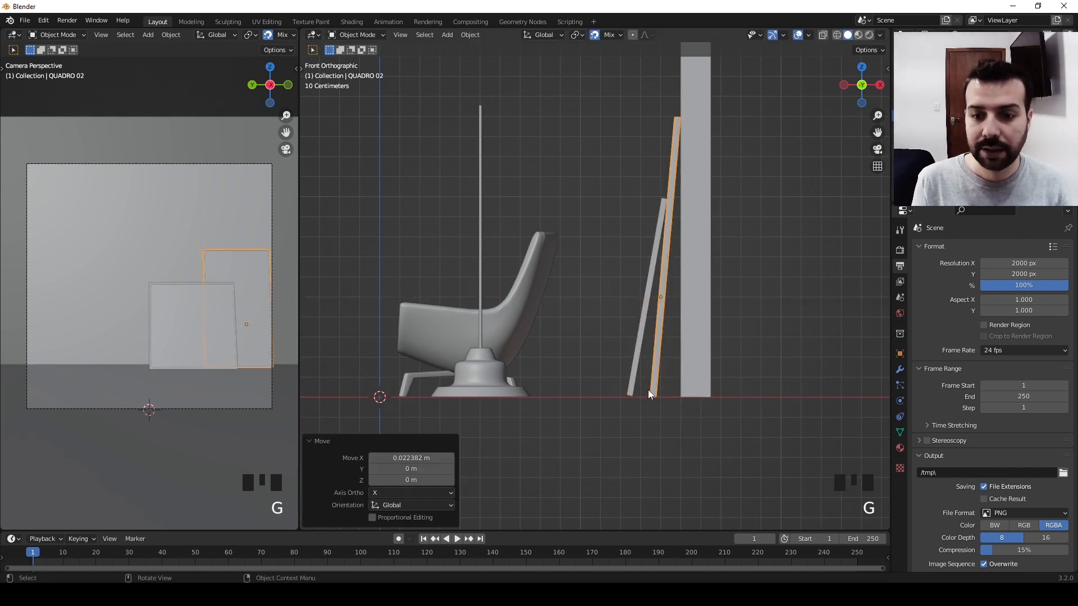
# - Nudge the QUADRO 01 frame about -0.003 m along X so its upper edge leans on QUADRO 02, and deselect it
pyautogui.click(633, 372)
pyautogui.press('g')
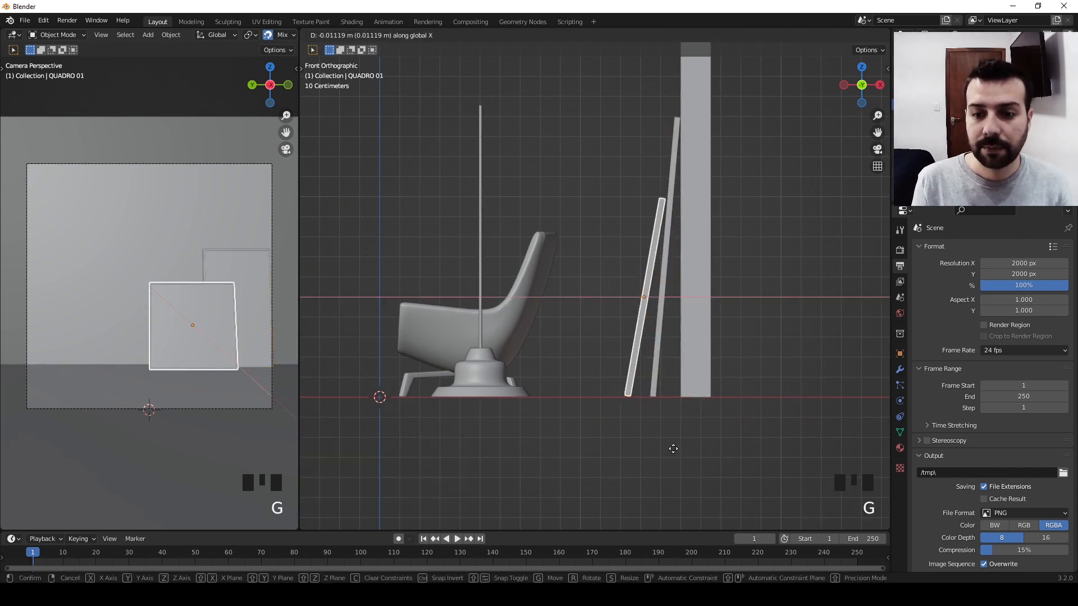
pyautogui.click(676, 453)
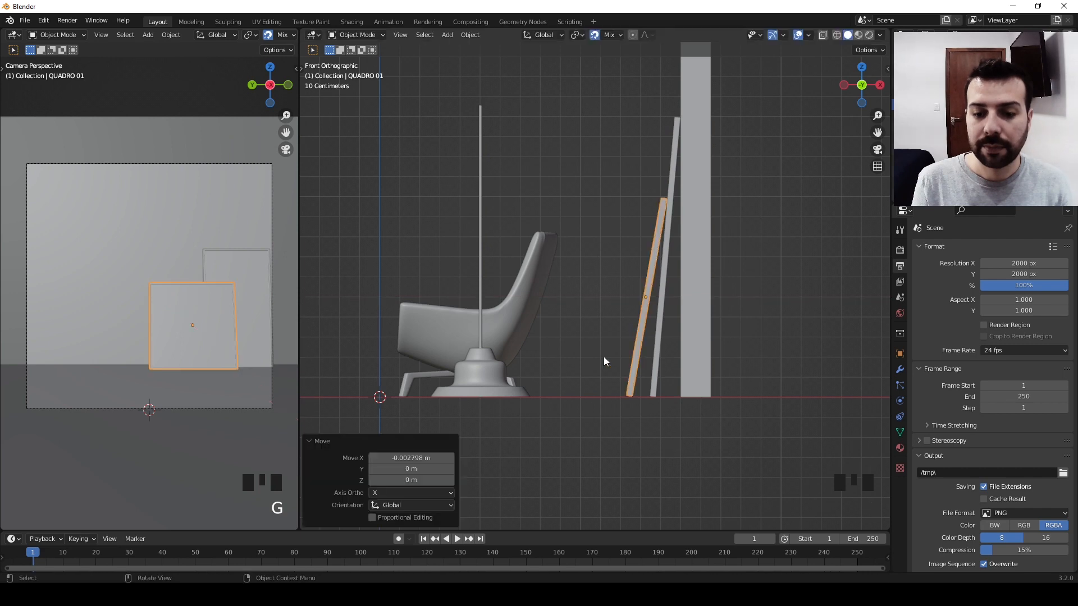
pyautogui.moveTo(604, 359); pyautogui.dragTo(725, 379, button='middle')
pyautogui.scroll(-5, 717, 424)
pyautogui.click(717, 419)
pyautogui.scroll(-5, 667, 394)
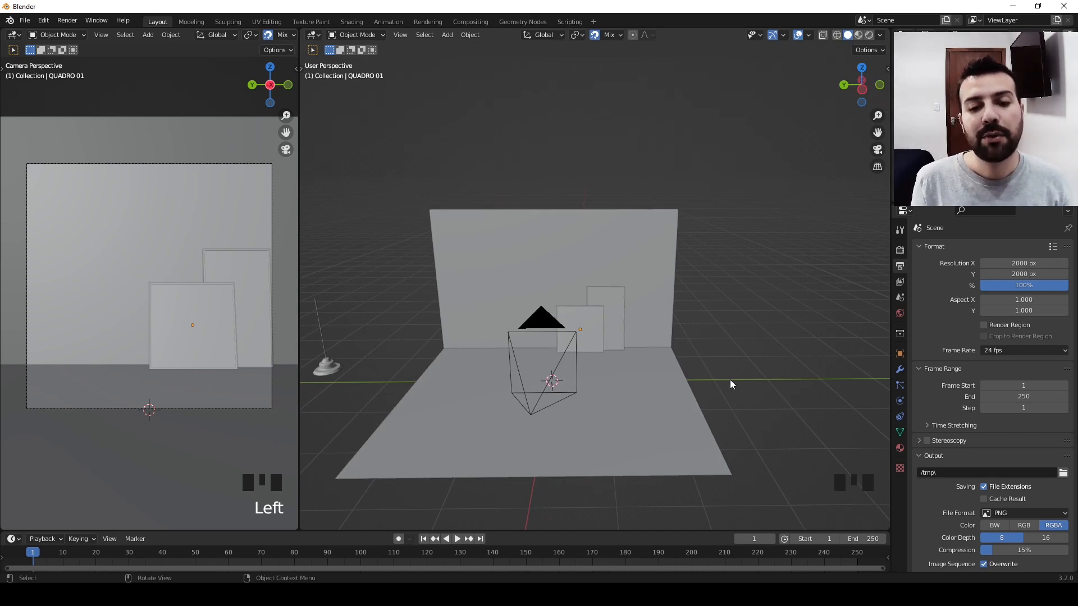
pyautogui.moveTo(724, 380); pyautogui.dragTo(783, 322, button='middle')
pyautogui.scroll(-4, 782, 322)
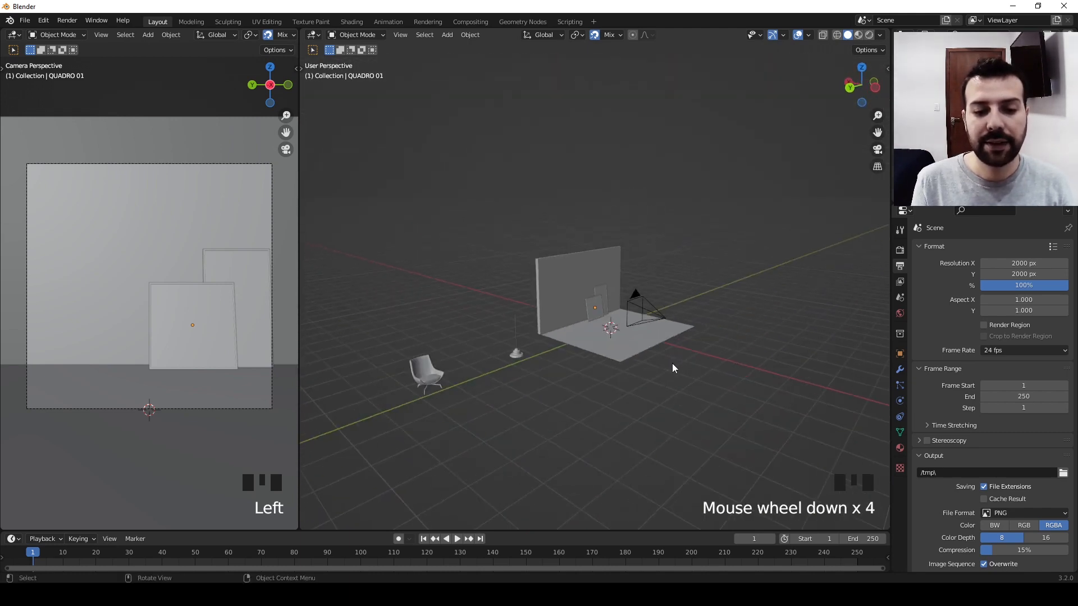
pyautogui.moveTo(673, 367)
pyautogui.mouseDown(button='middle')
pyautogui.moveTo(651, 359)
pyautogui.moveTo(621, 382)
pyautogui.moveTo(679, 348)
pyautogui.mouseUp(button='middle')
pyautogui.scroll(1, 672, 345)
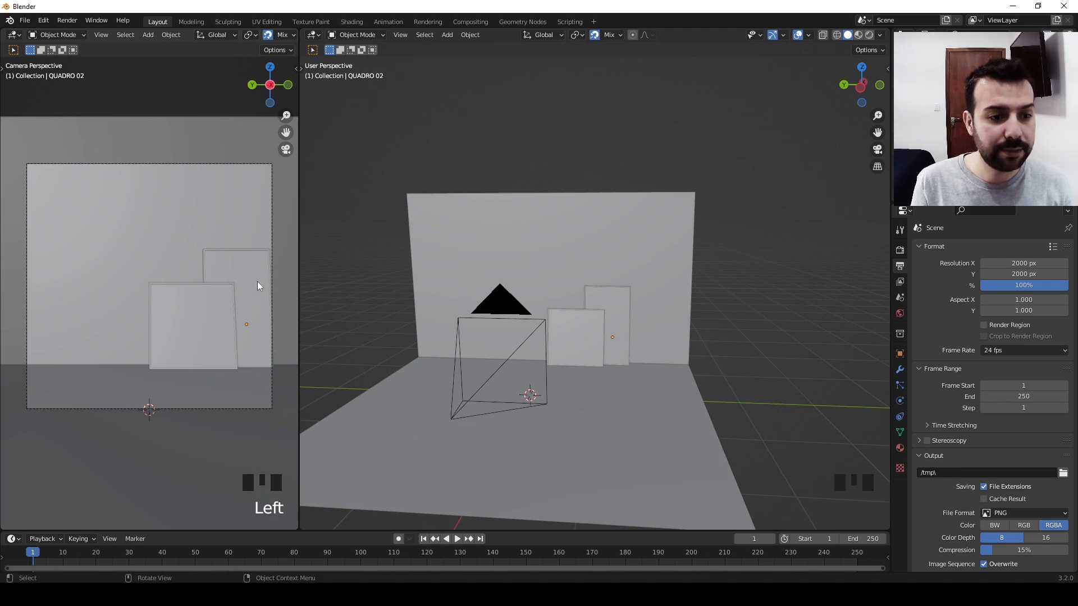
# - Move the QUADRO 02 frame about 0.12 m along Y so it sits fully inside the camera frame, and deselect it
pyautogui.click(221, 303)
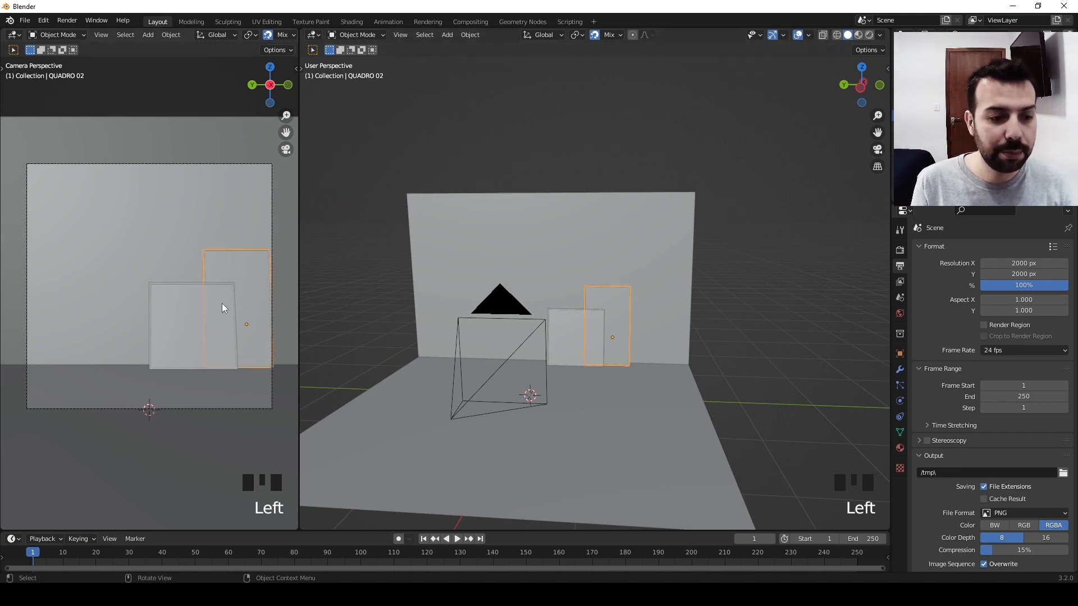
pyautogui.press('g')
pyautogui.press('y')
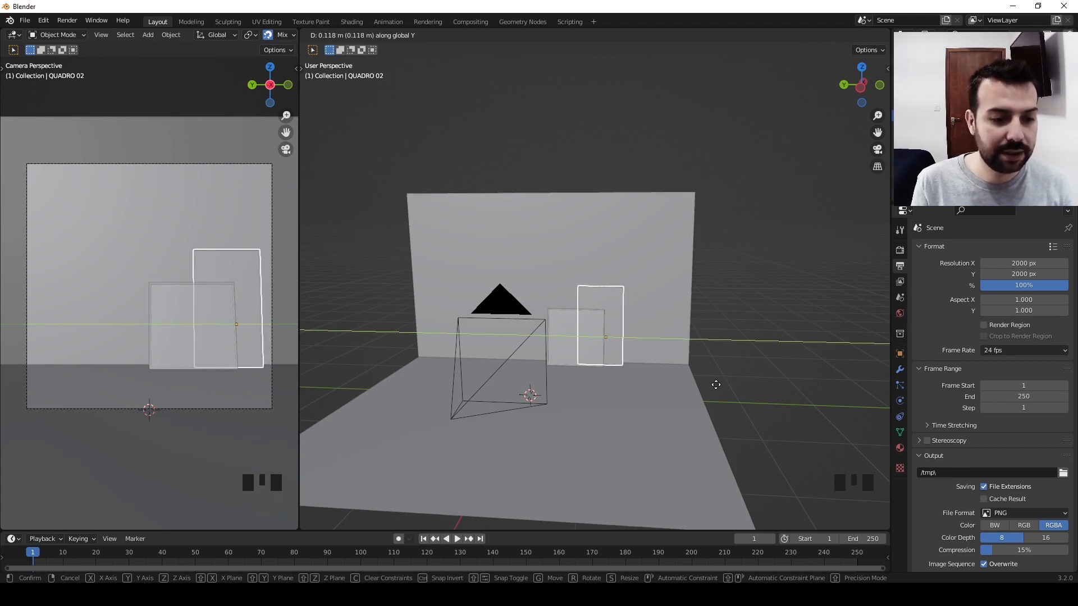
pyautogui.click(716, 385)
pyautogui.click(774, 380)
# - Move the POLTRONA armchair by about -0.33 m in X and -7.19 m in Y onto the floor beside the frames
pyautogui.scroll(-4, 749, 381)
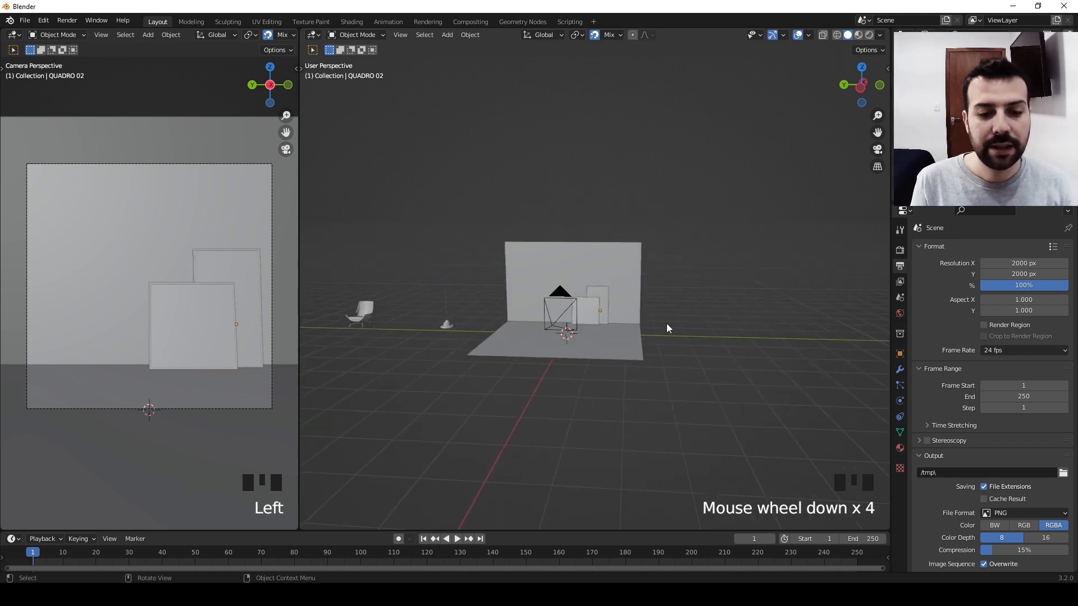
pyautogui.moveTo(666, 323); pyautogui.dragTo(636, 353, button='middle')
pyautogui.click(381, 295)
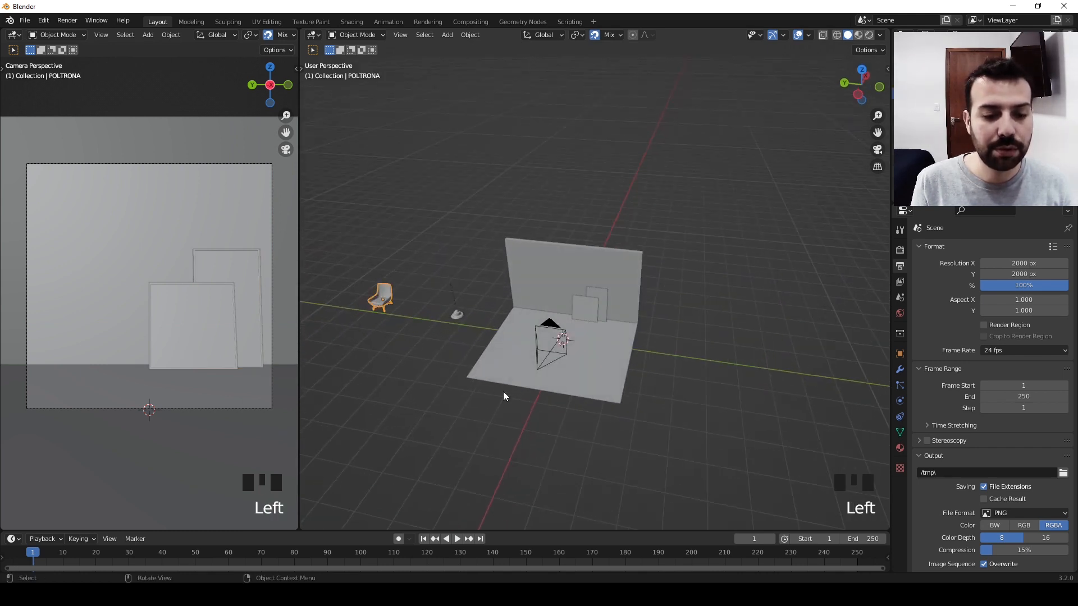
pyautogui.moveTo(502, 392); pyautogui.dragTo(595, 408, button='middle')
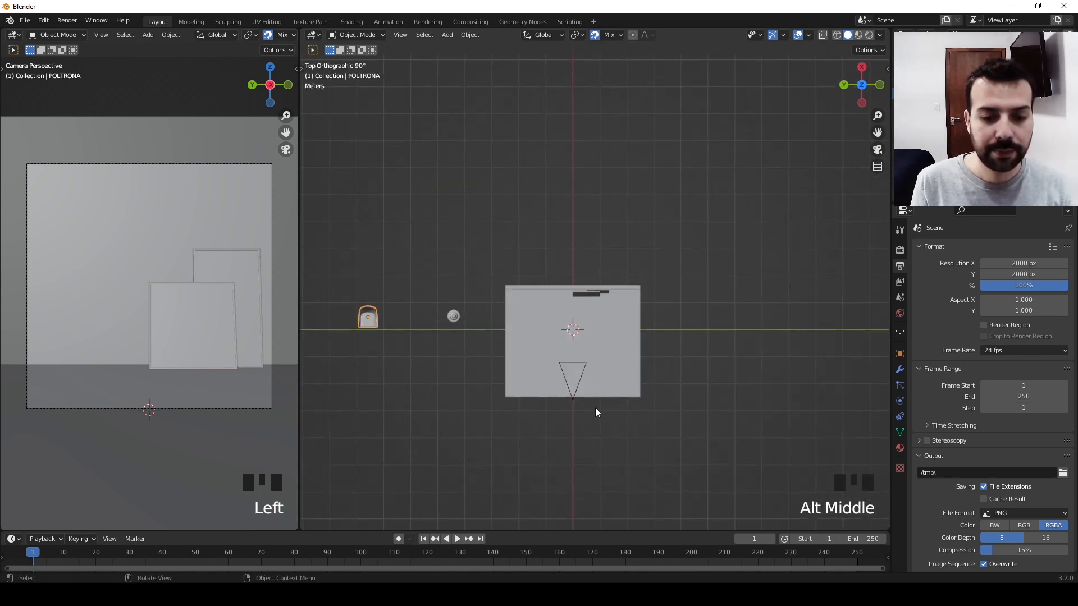
pyautogui.press('g')
pyautogui.click(740, 470)
pyautogui.scroll(1, 704, 417)
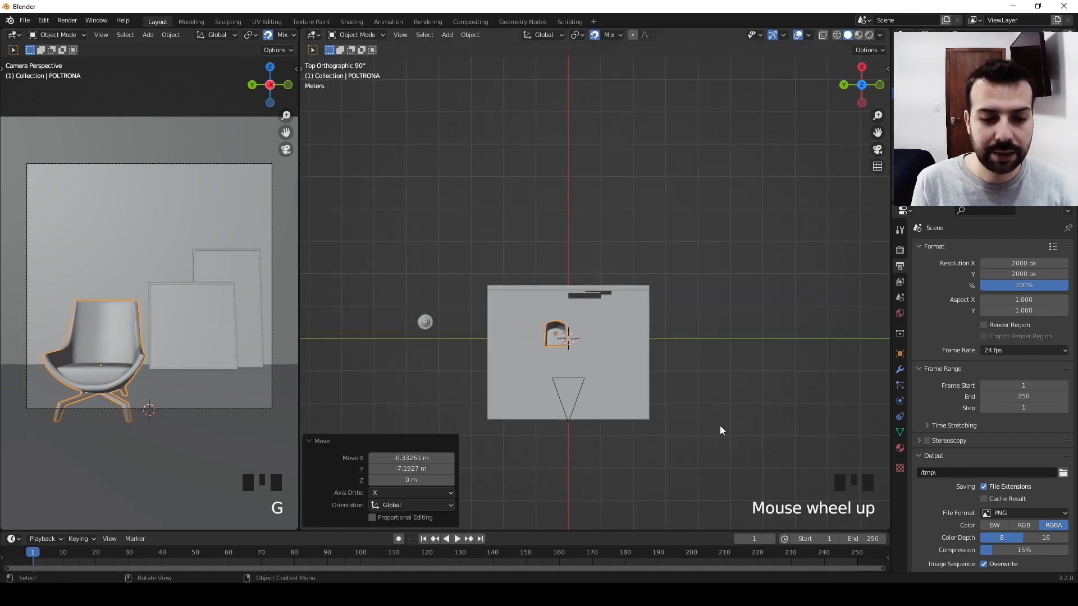
# - Rotate the POLTRONA armchair 45° about the global Z axis
pyautogui.press('r')
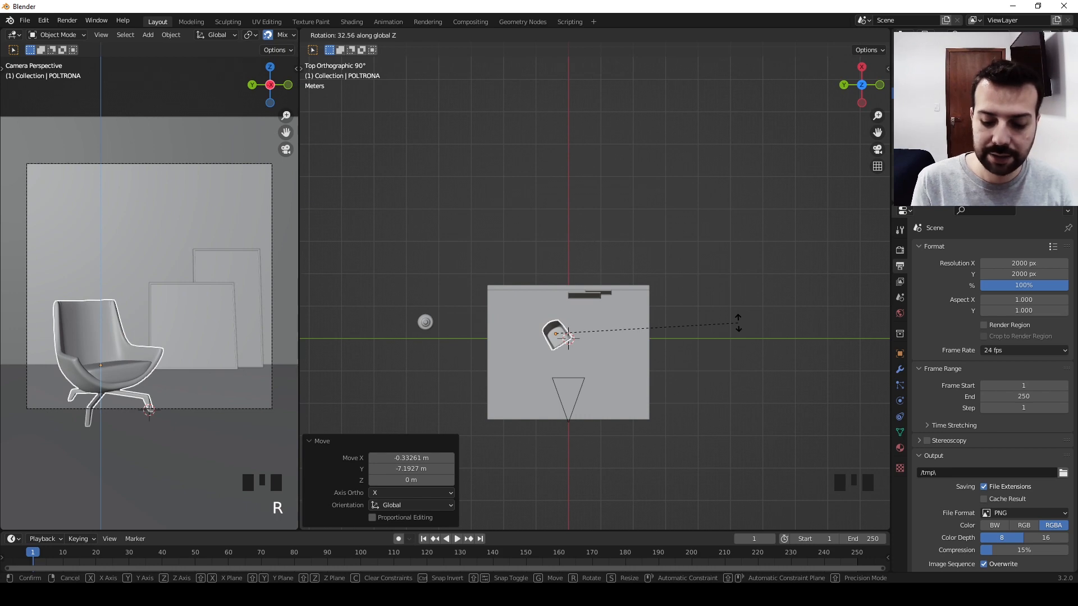
pyautogui.write('45')
pyautogui.press('Return')
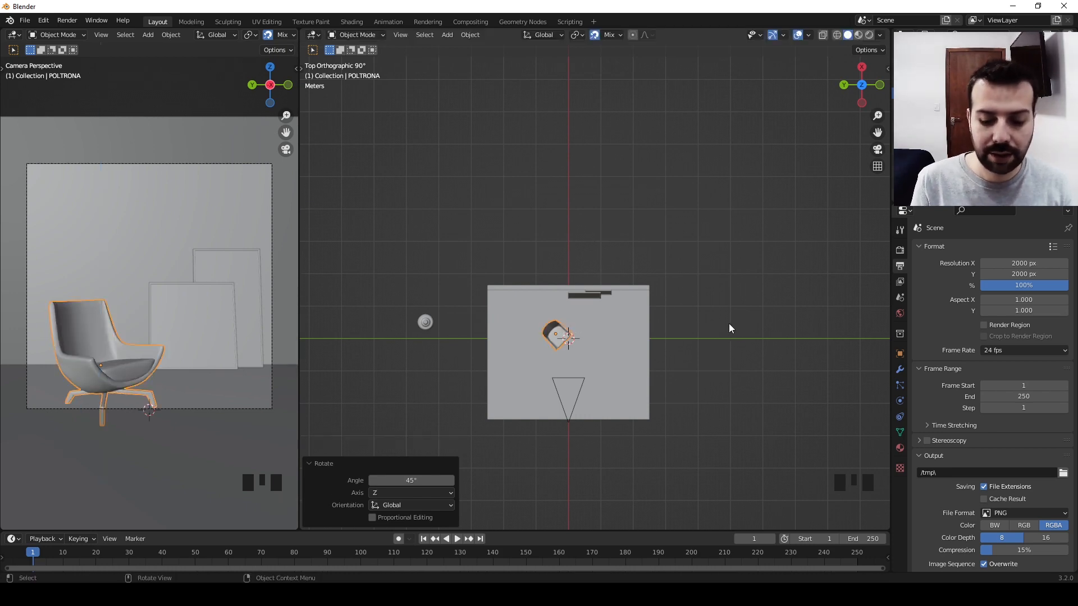
# - Move the POLTRONA armchair within the floor plane by about 0.58 m in X and 0.27 m in Y, and deselect it
pyautogui.press('KP_Decimal')
pyautogui.scroll(-4, 685, 386)
pyautogui.moveTo(685, 386); pyautogui.dragTo(588, 409, button='middle')
pyautogui.press('g')
pyautogui.hotkey('shift', 'z')
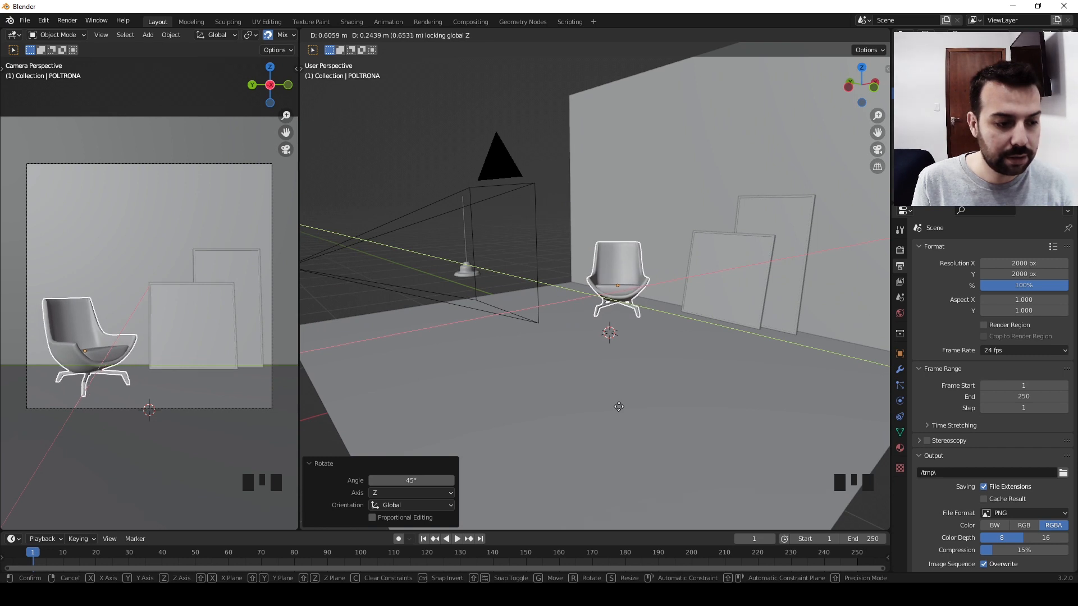
pyautogui.click(615, 407)
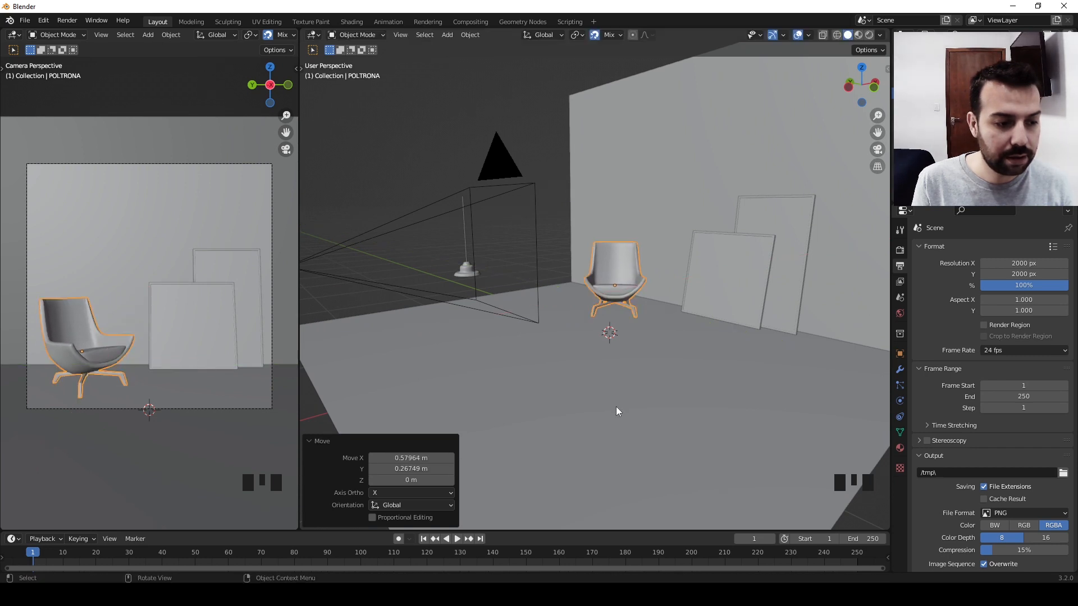
pyautogui.scroll(-2, 671, 365)
pyautogui.click(663, 411)
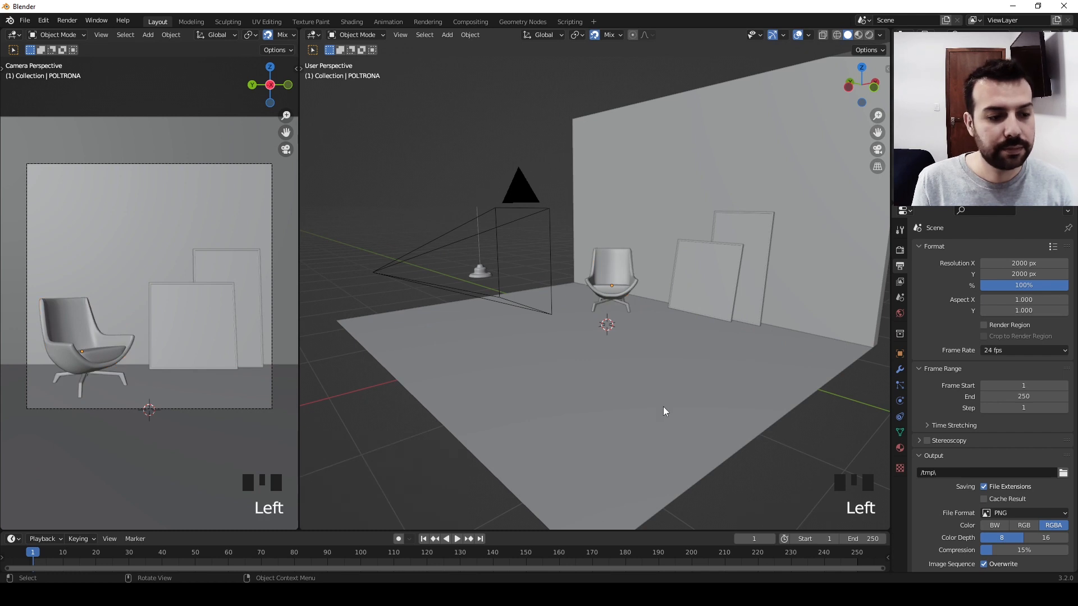
# - Shift the POLTRONA armchair about 0.02 m along Y, slightly away from the frames, and deselect it
pyautogui.moveTo(618, 410); pyautogui.dragTo(687, 422, button='middle')
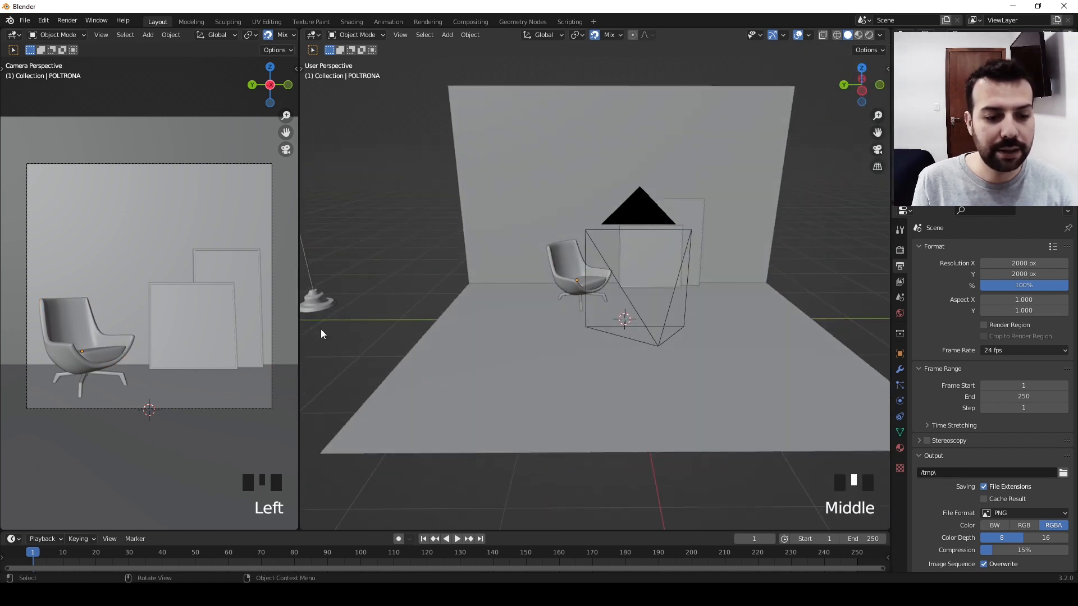
pyautogui.click(210, 339)
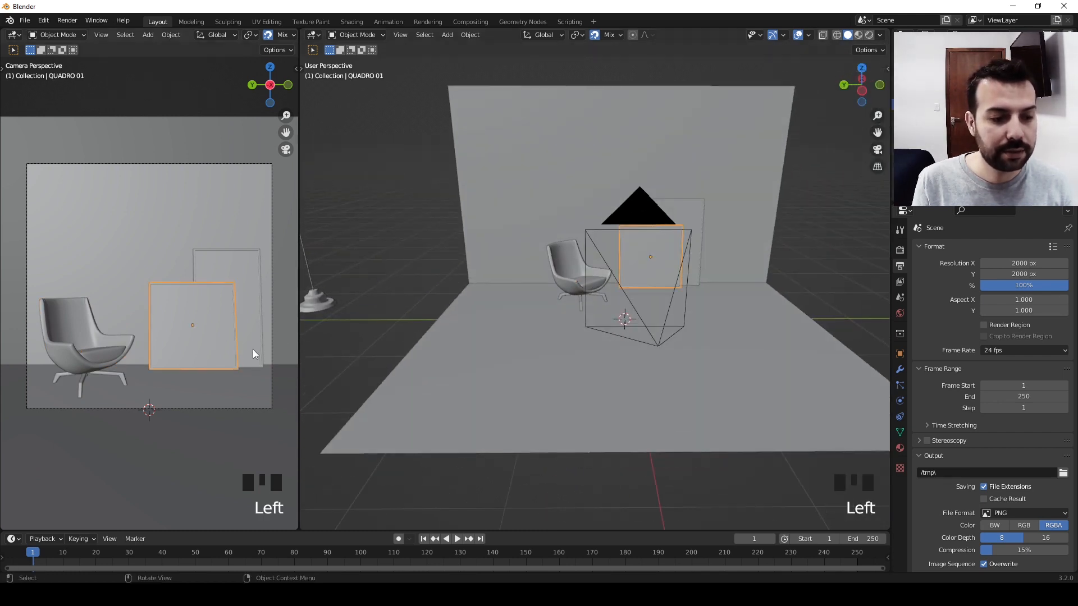
pyautogui.click(107, 355)
pyautogui.press('g')
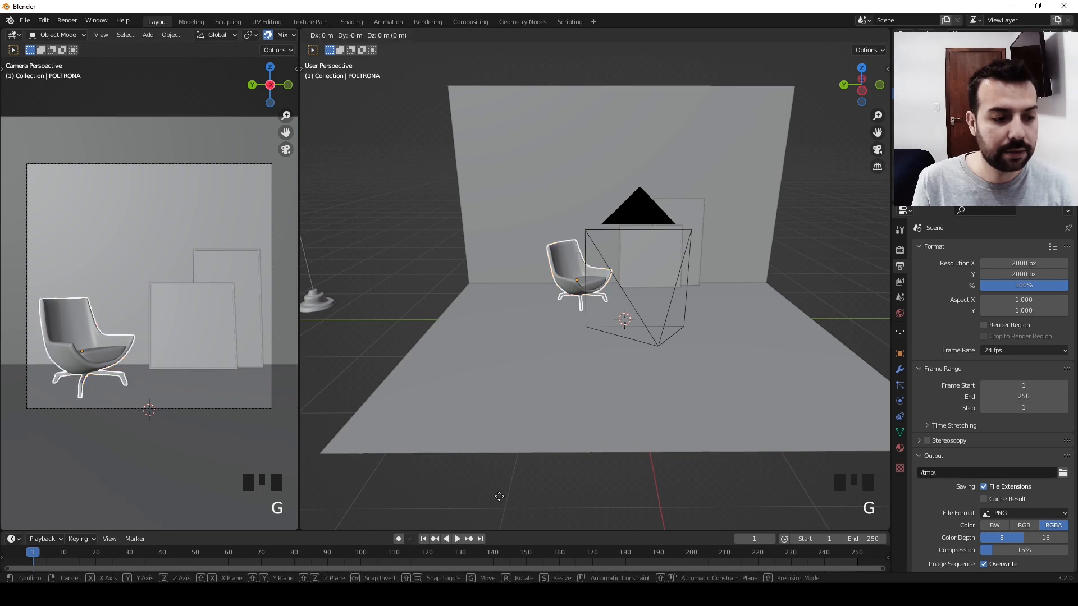
pyautogui.press('y')
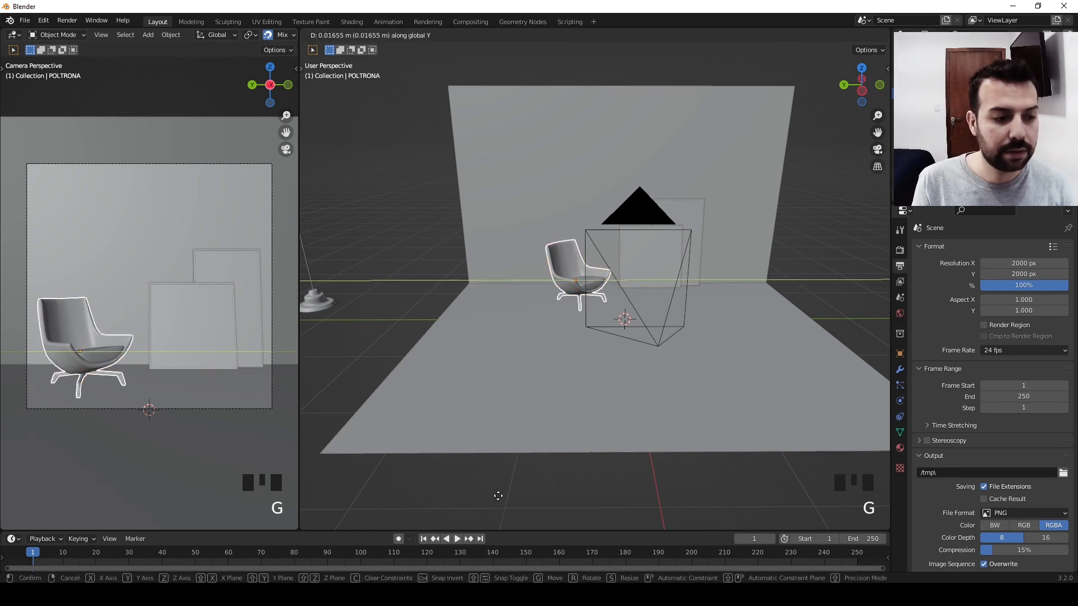
pyautogui.click(547, 477)
pyautogui.click(585, 479)
# - In a top view, move the lamp about -5.28 m along Y to the frames and readjust it by about 0.05 m in X and 0.19 m in Y
pyautogui.scroll(-4, 554, 393)
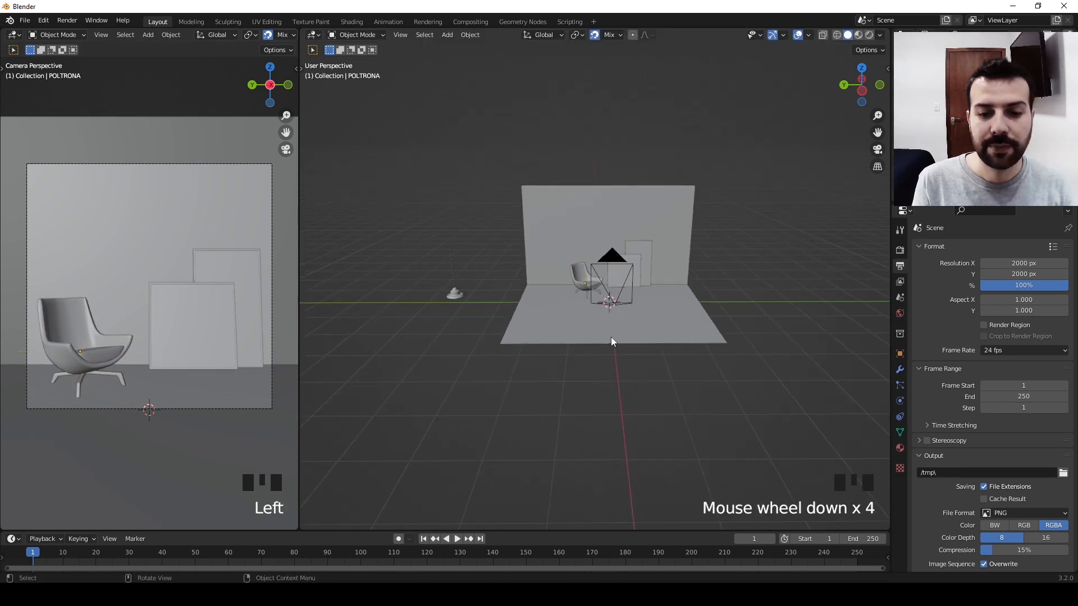
pyautogui.moveTo(610, 337); pyautogui.dragTo(443, 275, button='middle')
pyautogui.click(443, 275)
pyautogui.moveTo(661, 385); pyautogui.dragTo(617, 369, button='middle')
pyautogui.press('g')
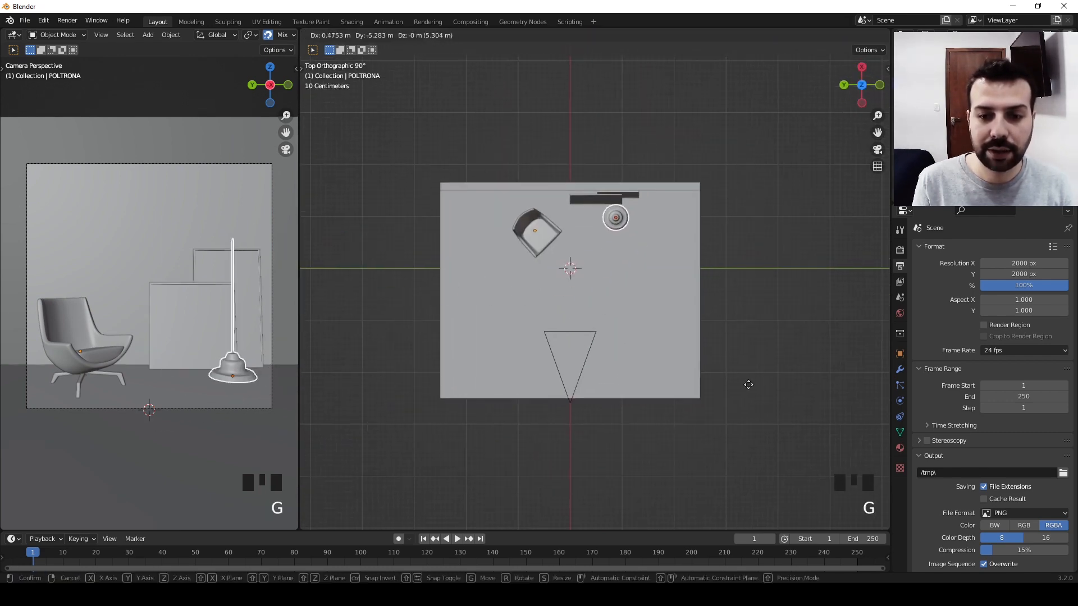
pyautogui.click(752, 387)
pyautogui.press('g')
pyautogui.click(808, 390)
# - In the top view, shift the lamp about 0.03 m in X and 0.04 m in Y beside the frames
pyautogui.scroll(3, 647, 210)
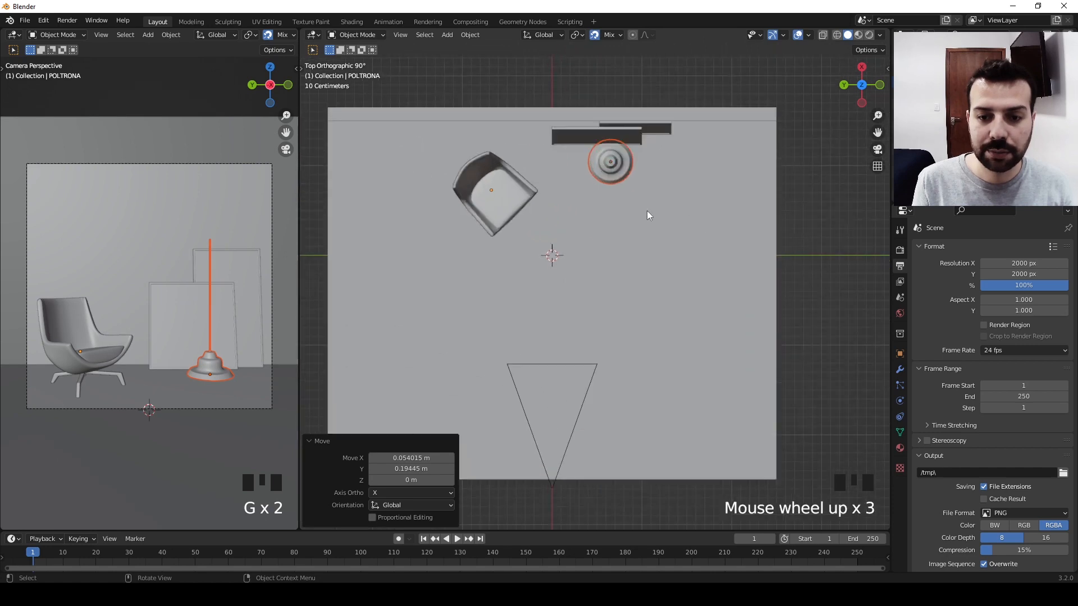
pyautogui.keyDown('shift'); pyautogui.moveTo(646, 215); pyautogui.dragTo(604, 320, button='middle'); pyautogui.keyUp('shift')
pyautogui.scroll(3, 587, 310)
pyautogui.press('g')
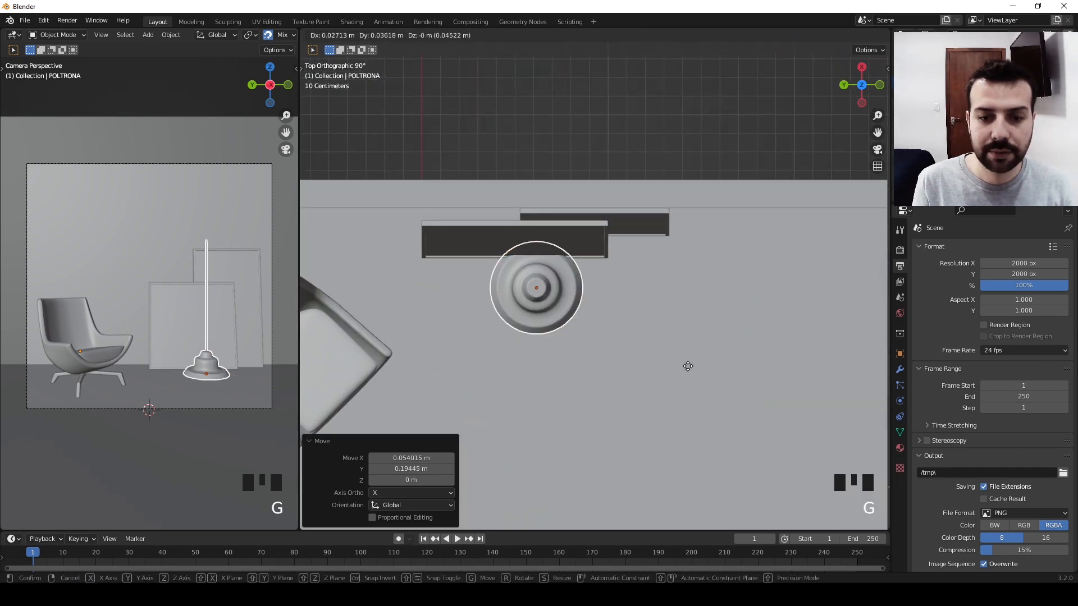
pyautogui.click(688, 366)
# - Raise the lamp 1.7 m along the global Z axis so it hangs above the frames, and deselect it
pyautogui.scroll(-4, 679, 393)
pyautogui.moveTo(678, 397); pyautogui.dragTo(662, 274, button='middle')
pyautogui.scroll(-2, 668, 280)
pyautogui.scroll(4, 662, 274)
pyautogui.moveTo(608, 298); pyautogui.dragTo(624, 368, button='middle')
pyautogui.scroll(-3, 597, 373)
pyautogui.moveTo(576, 258); pyautogui.dragTo(632, 278, button='middle')
pyautogui.moveTo(729, 336); pyautogui.dragTo(773, 325, button='middle')
pyautogui.write('gz1')
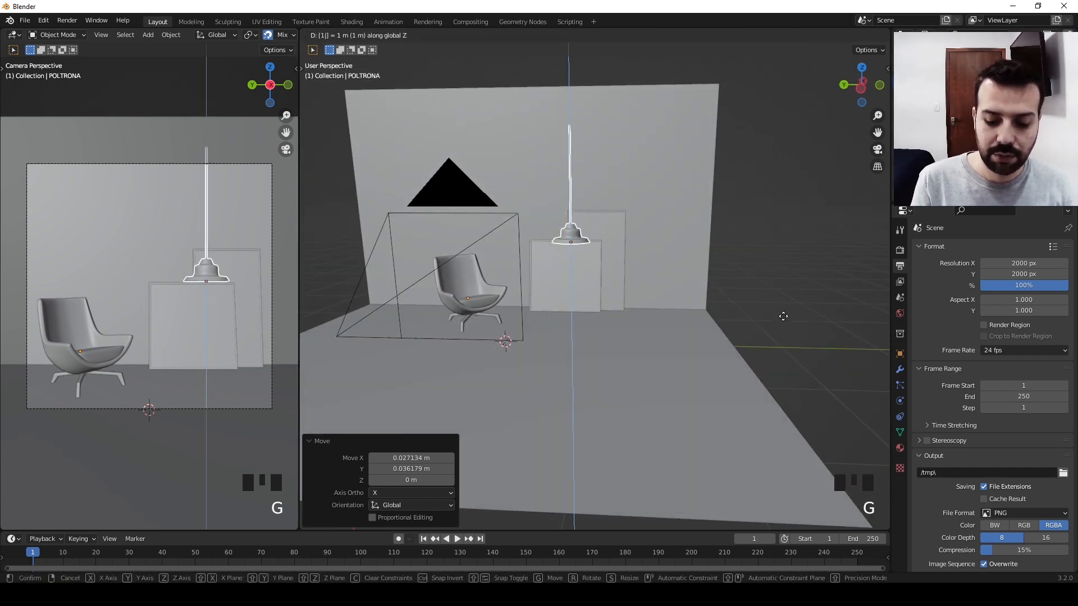
pyautogui.write('.7')
pyautogui.press('Return')
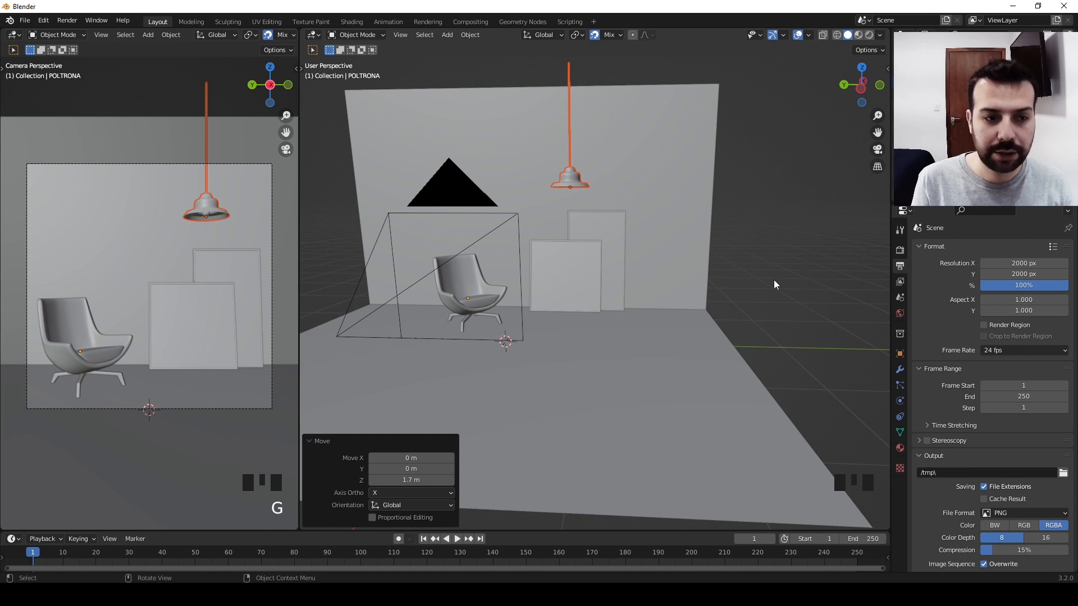
pyautogui.click(415, 334)
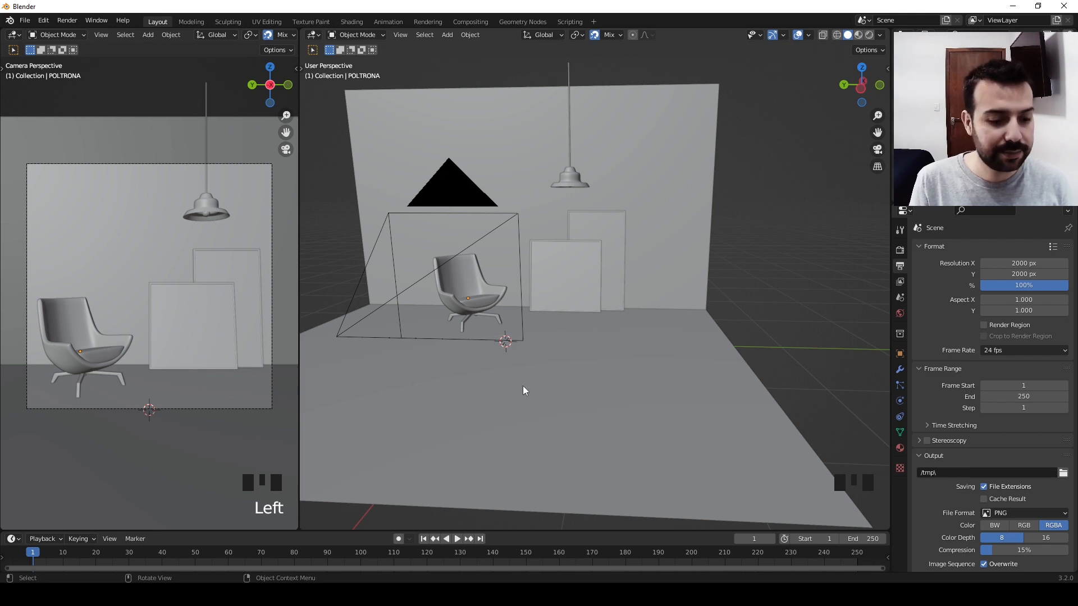
# - Remove the split camera view so that one 3D viewport fills the area and shows the whole room
pyautogui.click(332, 520)
pyautogui.moveTo(305, 528); pyautogui.dragTo(250, 528)
pyautogui.scroll(-3, 599, 351)
pyautogui.keyDown('shift'); pyautogui.moveTo(599, 351); pyautogui.dragTo(742, 219, button='middle'); pyautogui.keyUp('shift')
pyautogui.scroll(2, 580, 361)
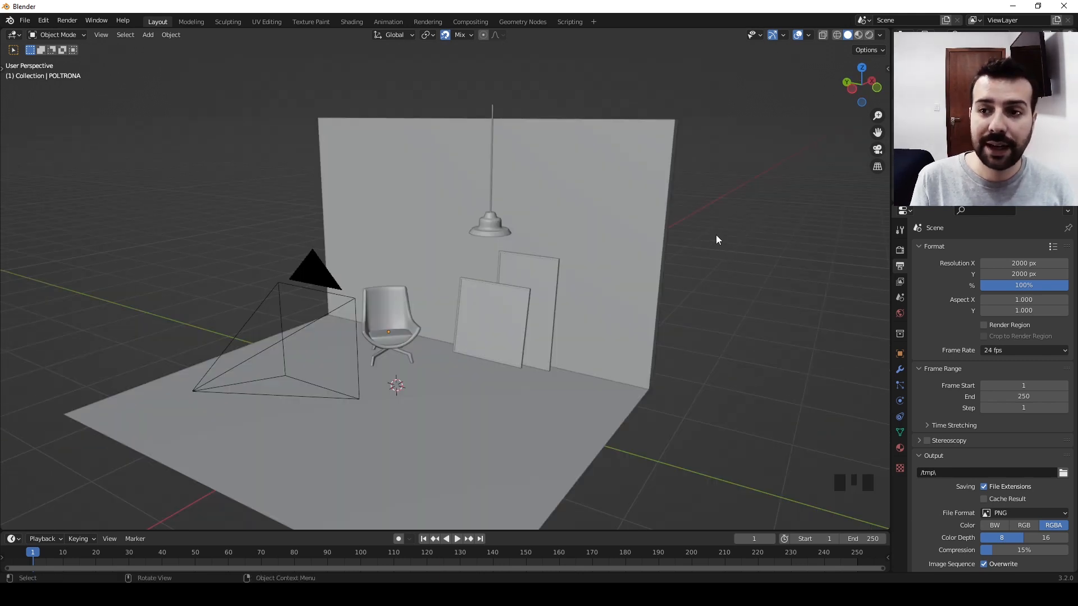
# - Switch the viewport to Material Preview shading and turn the enlarged timeline area into a Shader Editor
pyautogui.click(859, 35)
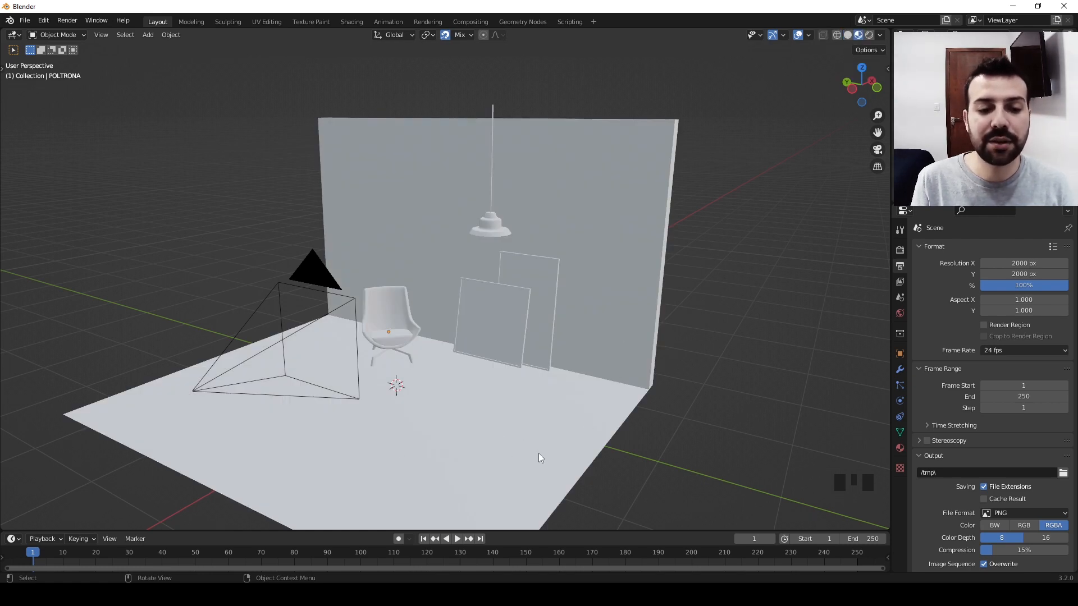
pyautogui.click(118, 287)
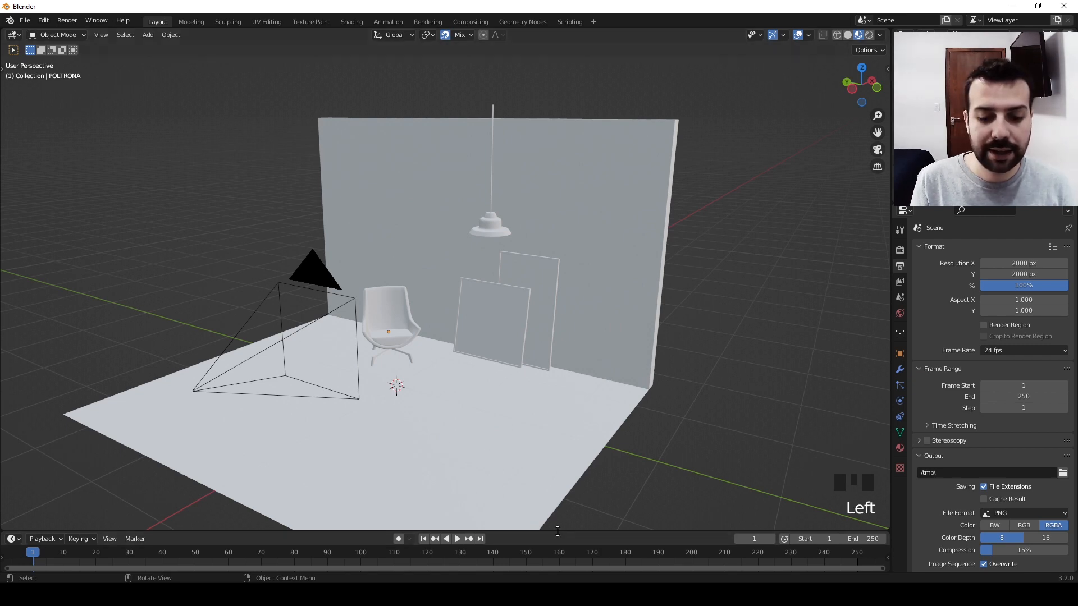
pyautogui.moveTo(557, 531); pyautogui.dragTo(564, 417)
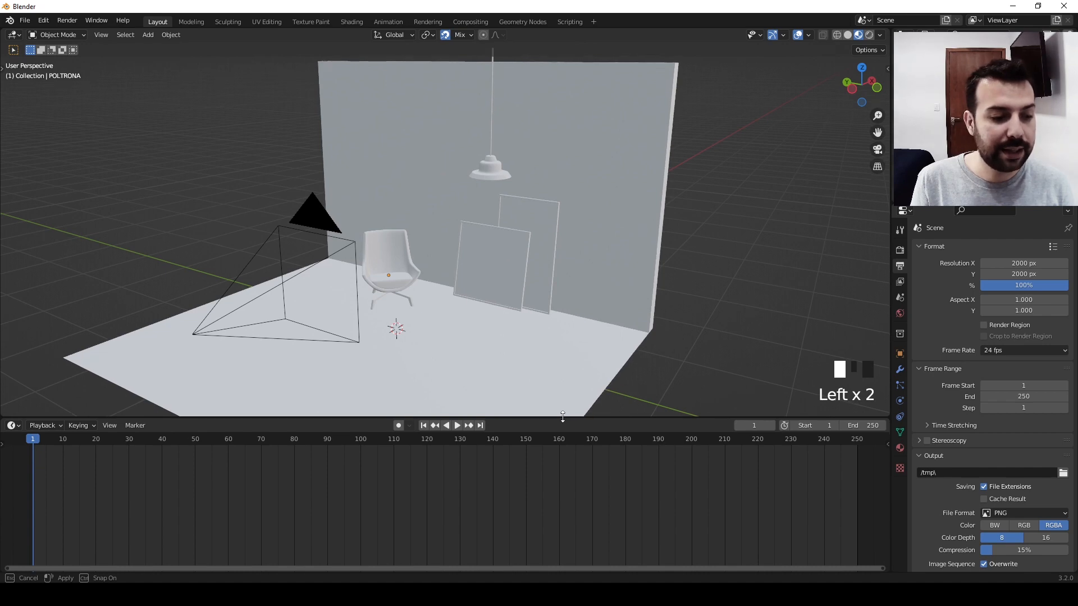
pyautogui.click(13, 425)
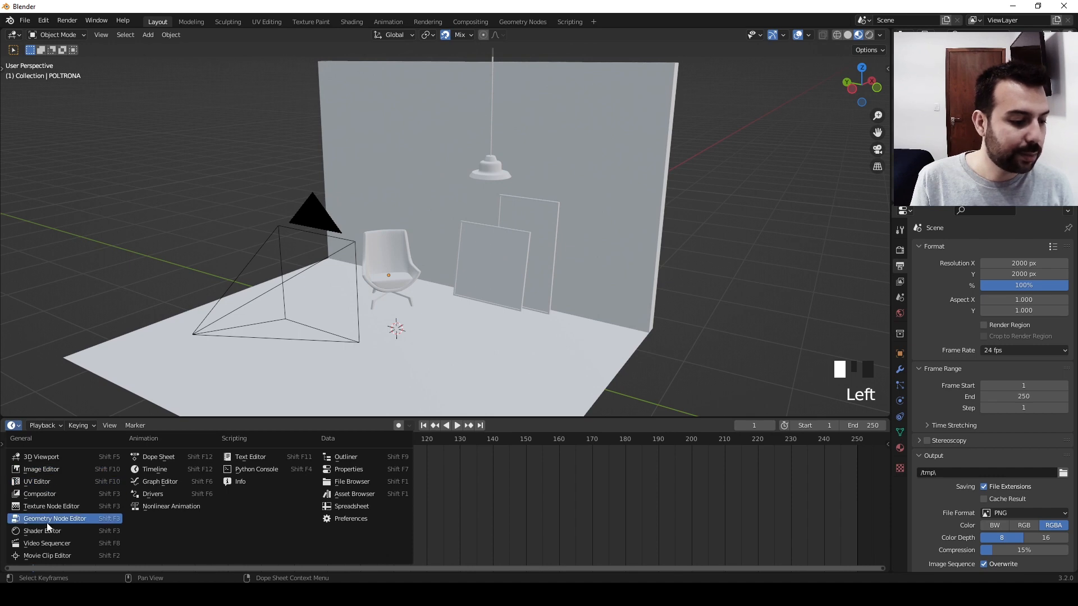
pyautogui.click(30, 531)
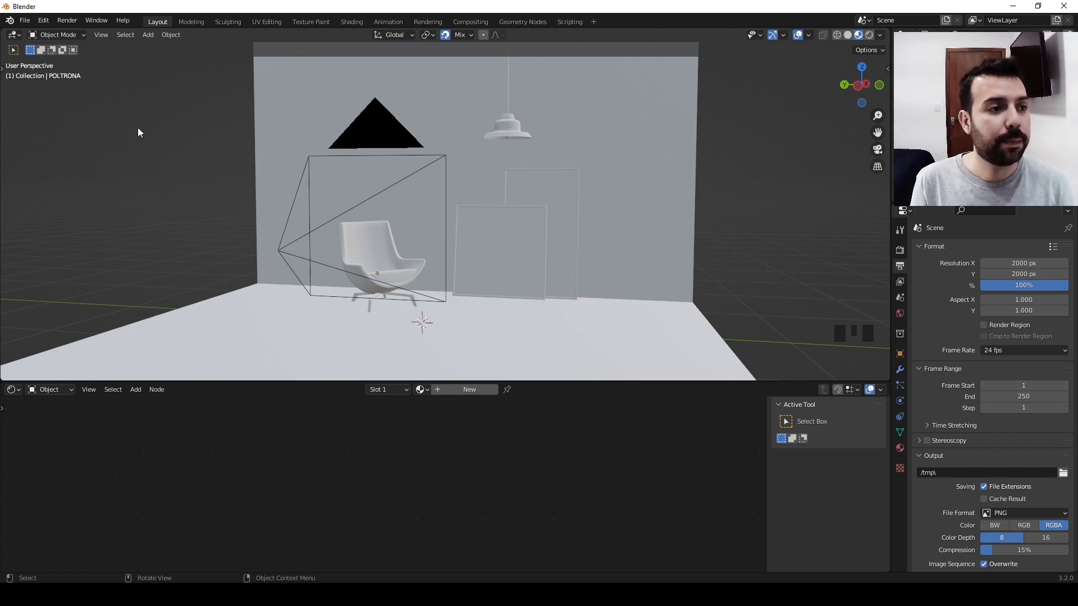
# - Search the add-ons in the preferences for "node" to check the Node Wrangler status, and close the preferences
pyautogui.click(43, 21)
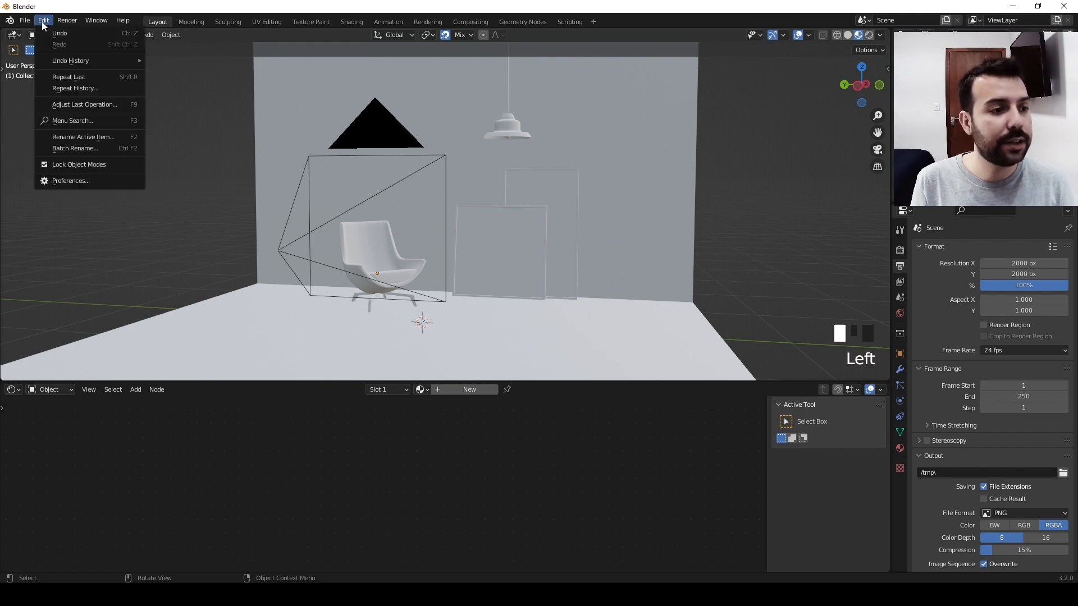
pyautogui.click(72, 181)
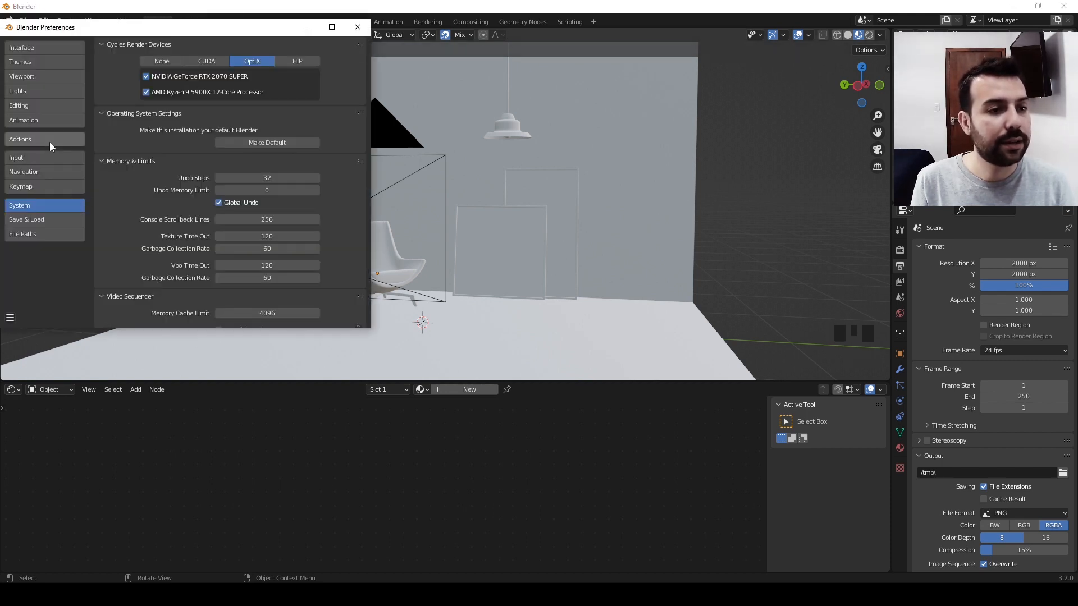
pyautogui.click(50, 142)
pyautogui.click(322, 59)
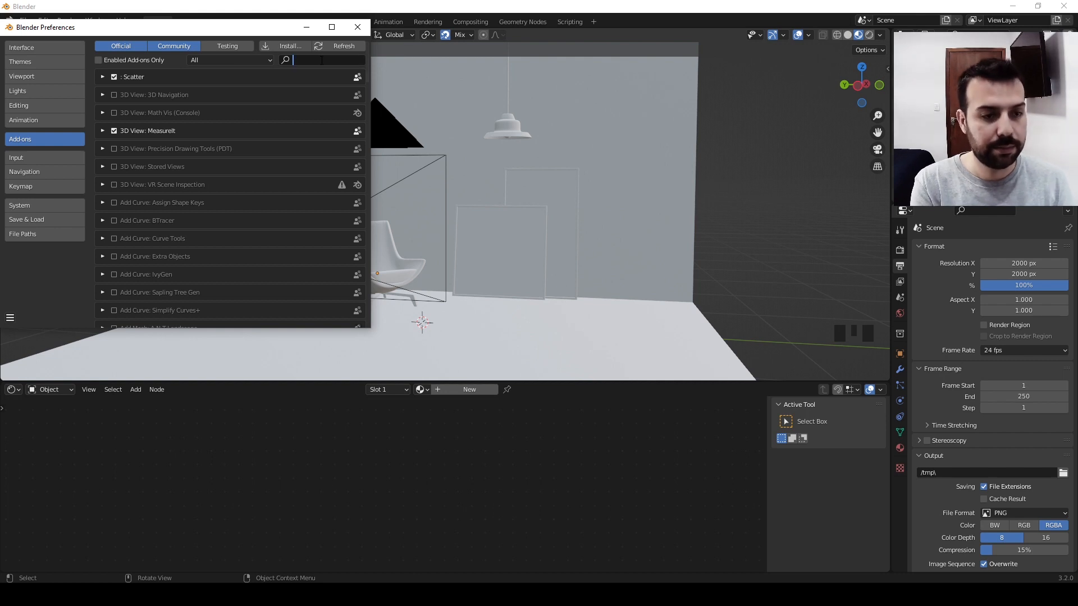
pyautogui.write('node')
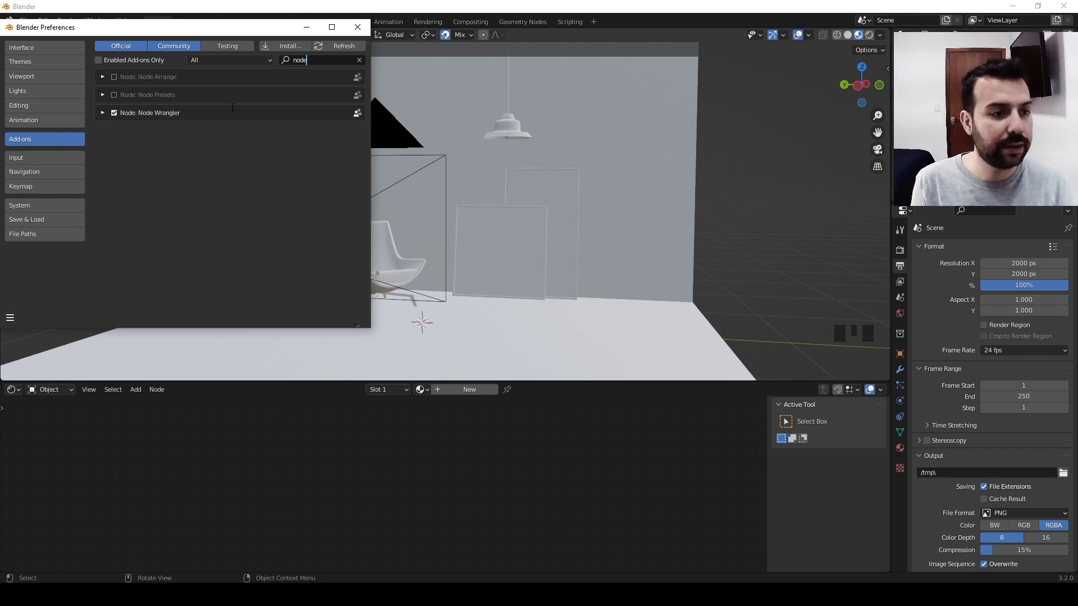
pyautogui.click(358, 27)
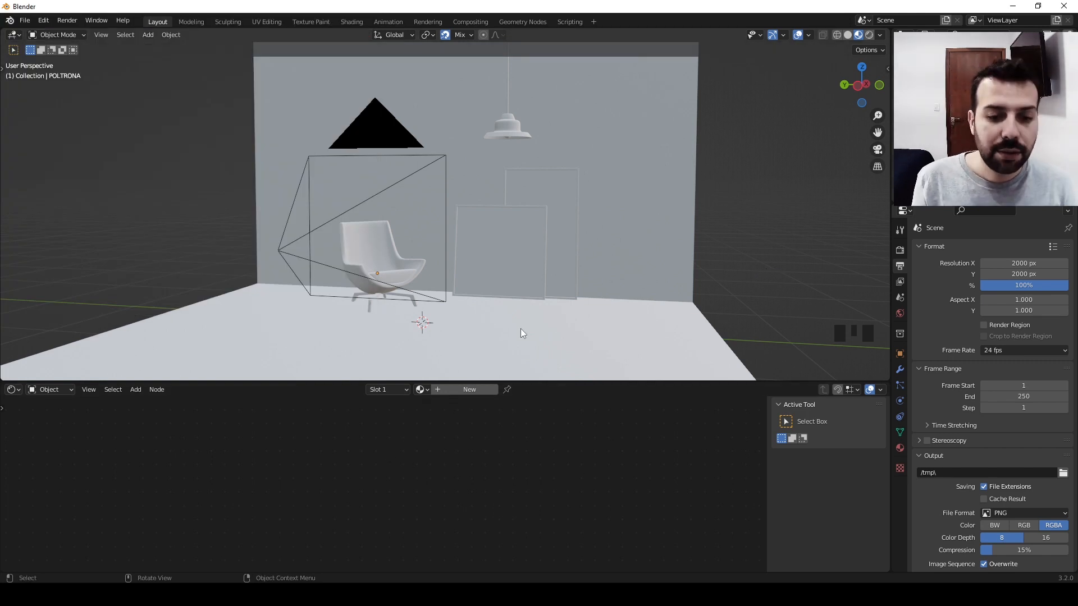
# - Create a new material named PISO on the floor plane and frame its nodes in the Shader Editor
pyautogui.click(216, 325)
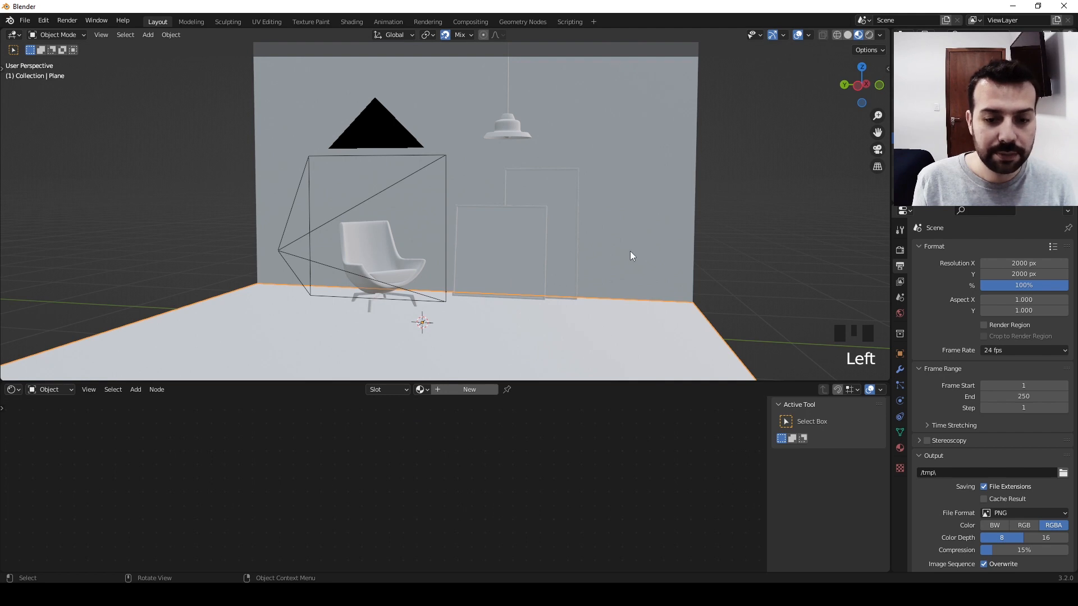
pyautogui.keyDown('shift'); pyautogui.moveTo(612, 330); pyautogui.dragTo(490, 380, button='middle'); pyautogui.keyUp('shift')
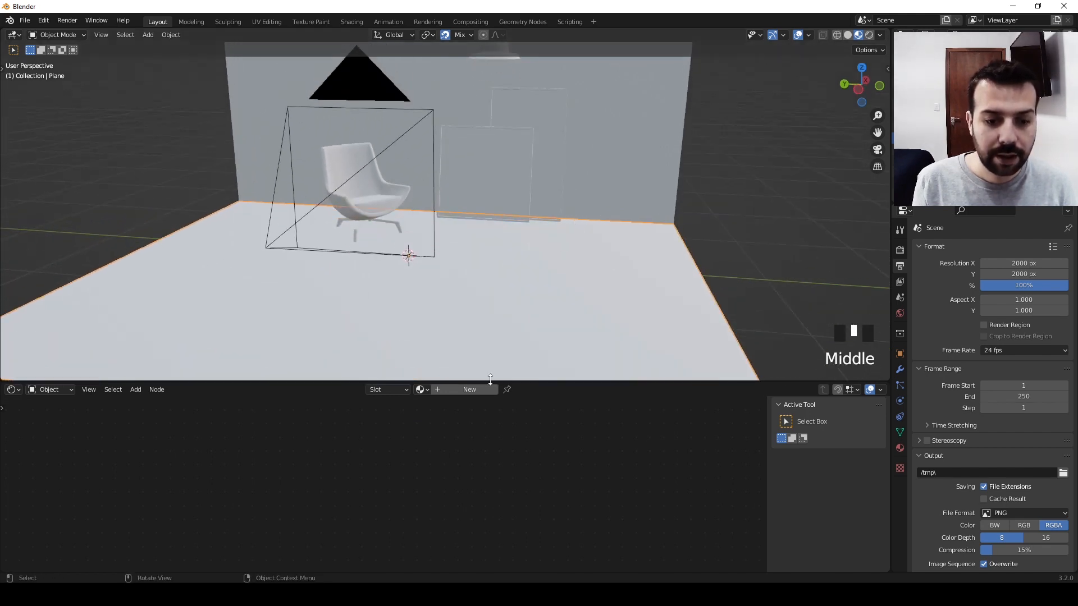
pyautogui.click(439, 392)
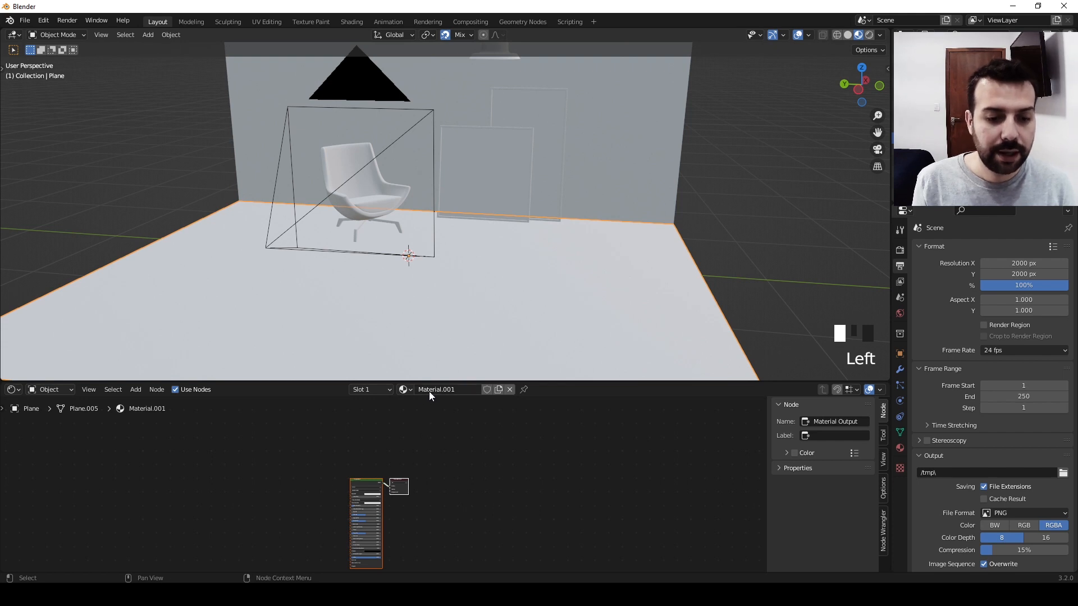
pyautogui.click(450, 392)
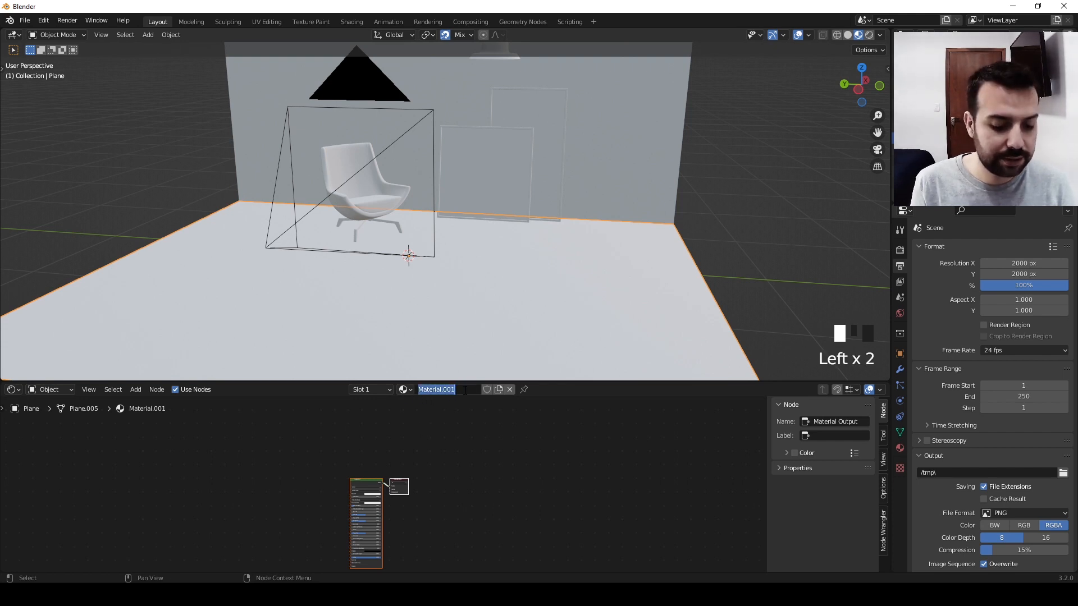
pyautogui.write('p')
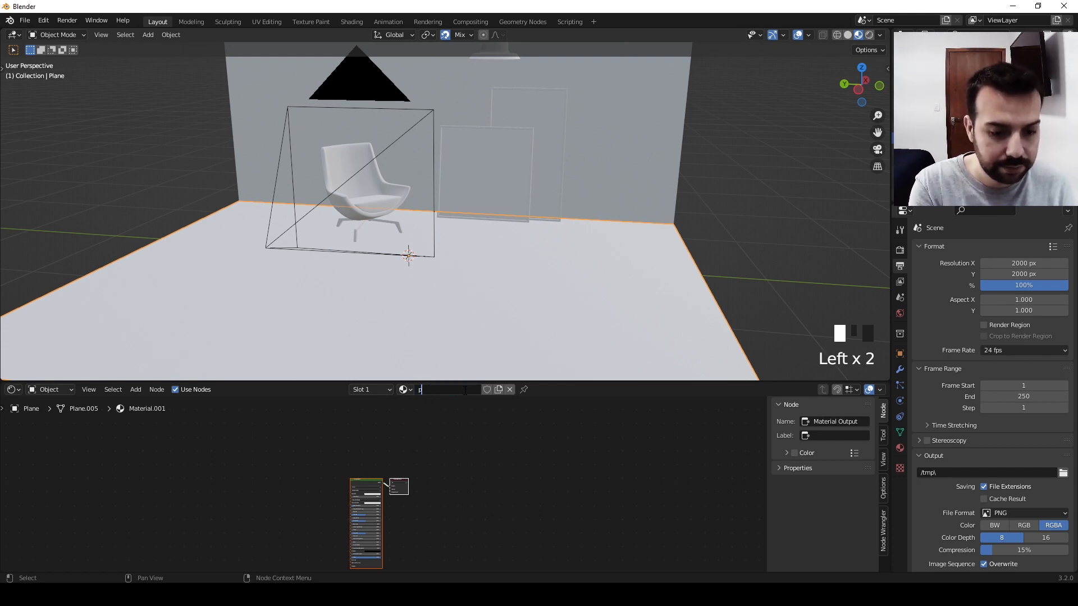
pyautogui.write('ISO')
pyautogui.press('Return')
pyautogui.press('Home')
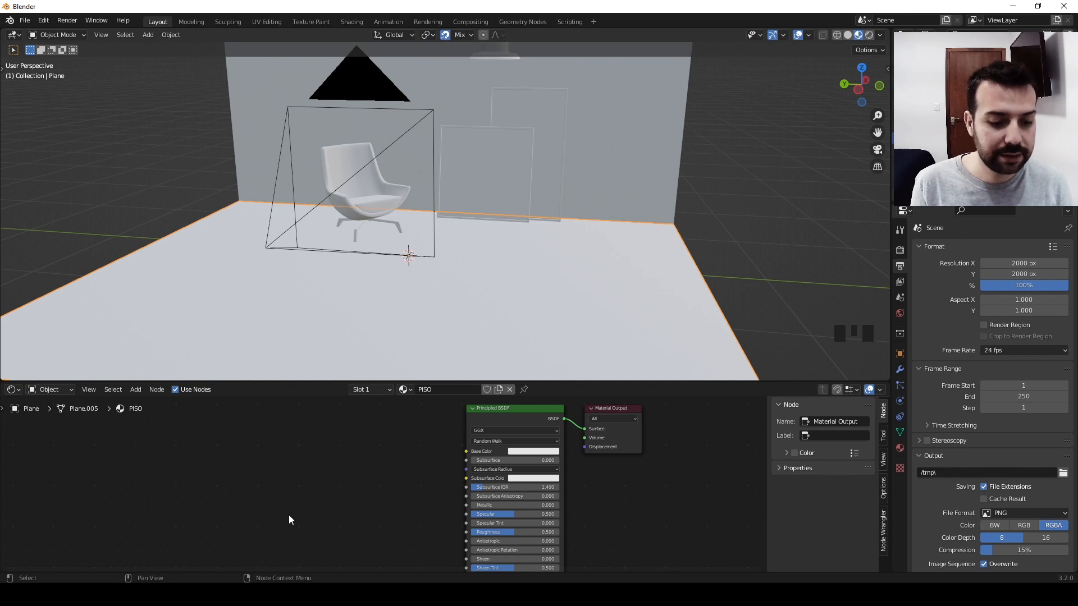
# - Bring Asphalt020L_2K_Color.jpg from the ASFALTO folder into the PISO material and connect its Color output to Base Color
pyautogui.hotkey('alt', 'Tab')
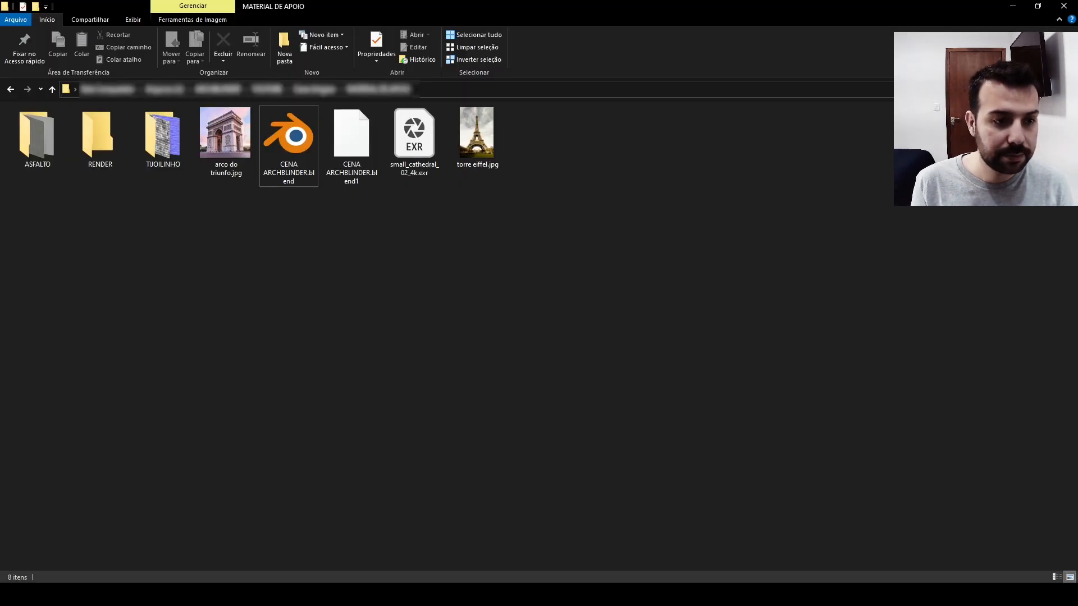
pyautogui.doubleClick(38, 156)
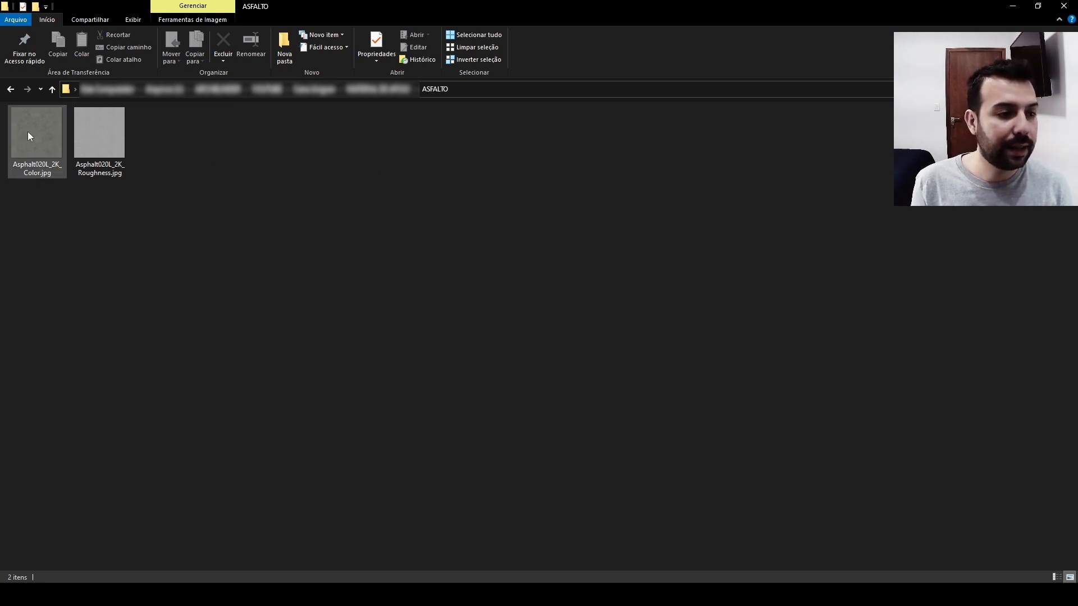
pyautogui.moveTo(28, 132); pyautogui.dragTo(468, 451)
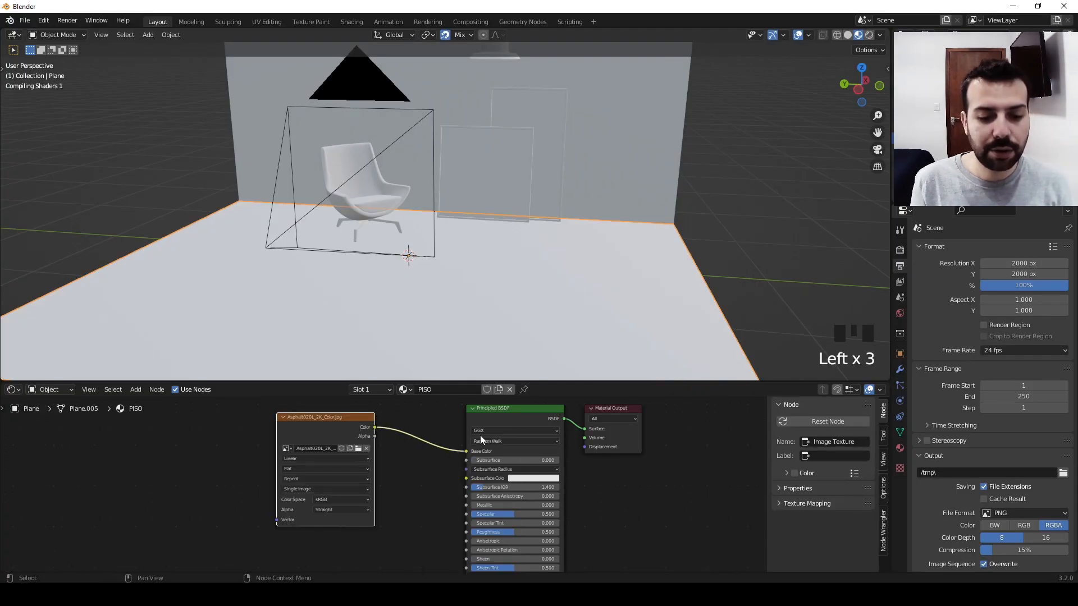
# - Add Mapping and Texture Coordinate nodes to the asphalt image texture with Node Wrangler and space them away from it
pyautogui.moveTo(484, 296); pyautogui.dragTo(420, 321, button='middle')
pyautogui.scroll(4, 439, 221)
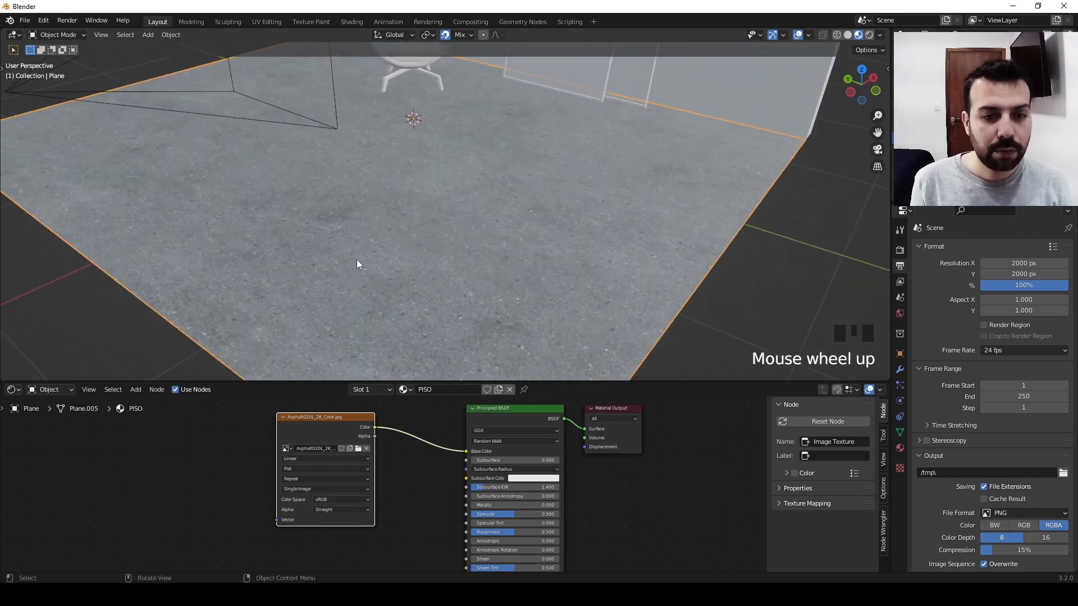
pyautogui.moveTo(486, 328); pyautogui.dragTo(481, 288, button='middle')
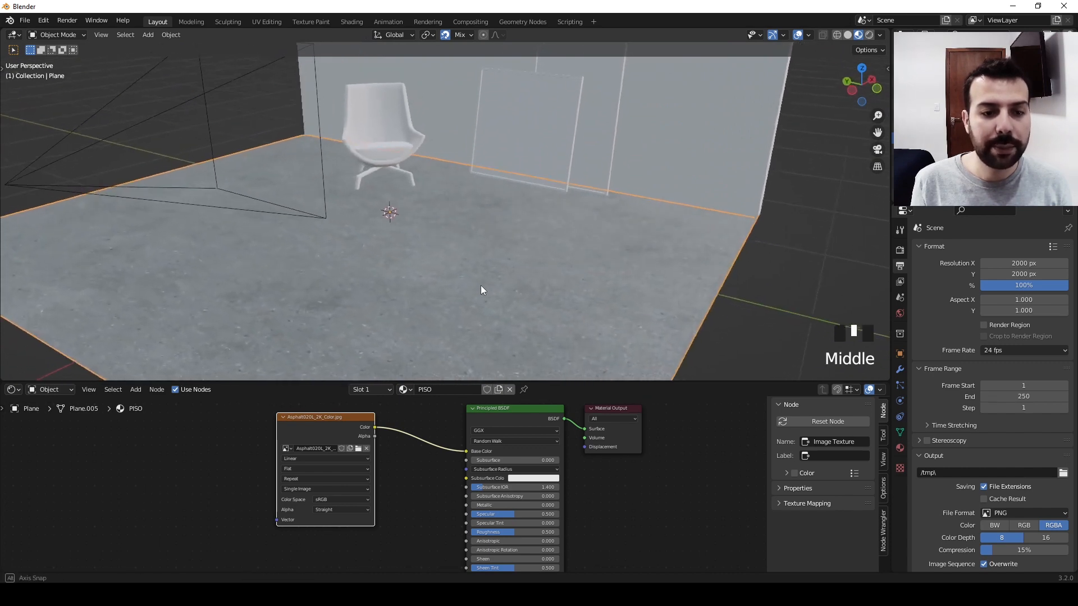
pyautogui.scroll(-3, 401, 452)
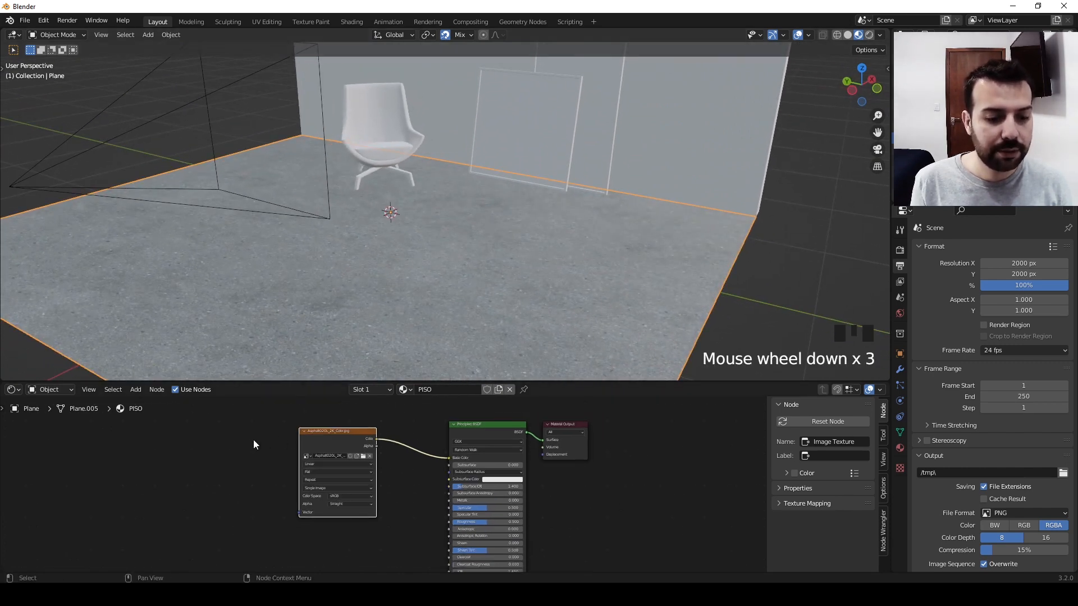
pyautogui.moveTo(321, 441); pyautogui.dragTo(359, 439, button='middle')
pyautogui.click(358, 440)
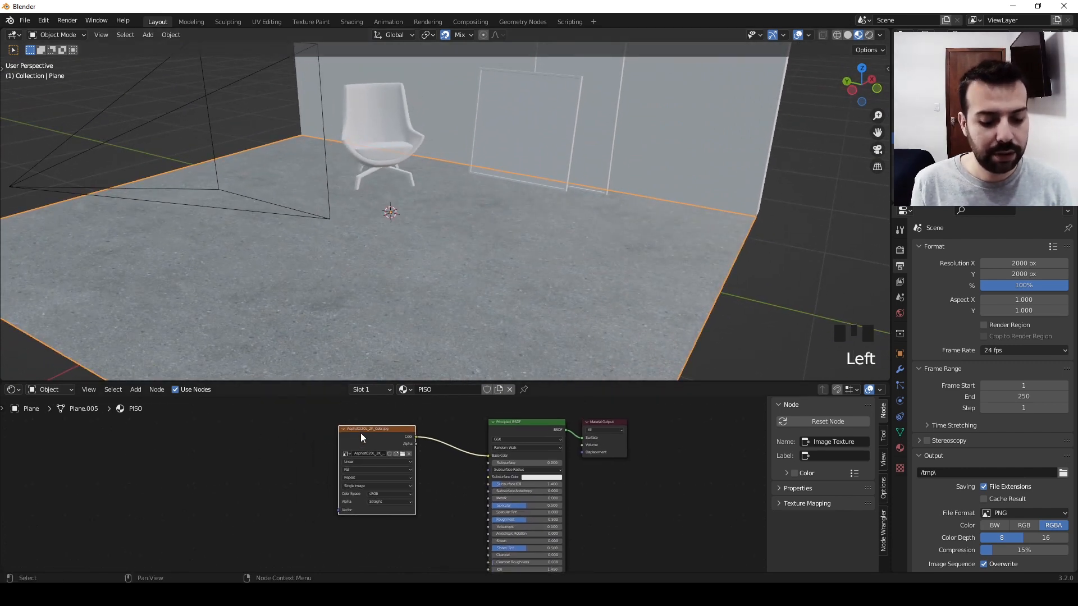
pyautogui.hotkey('ctrl', 't')
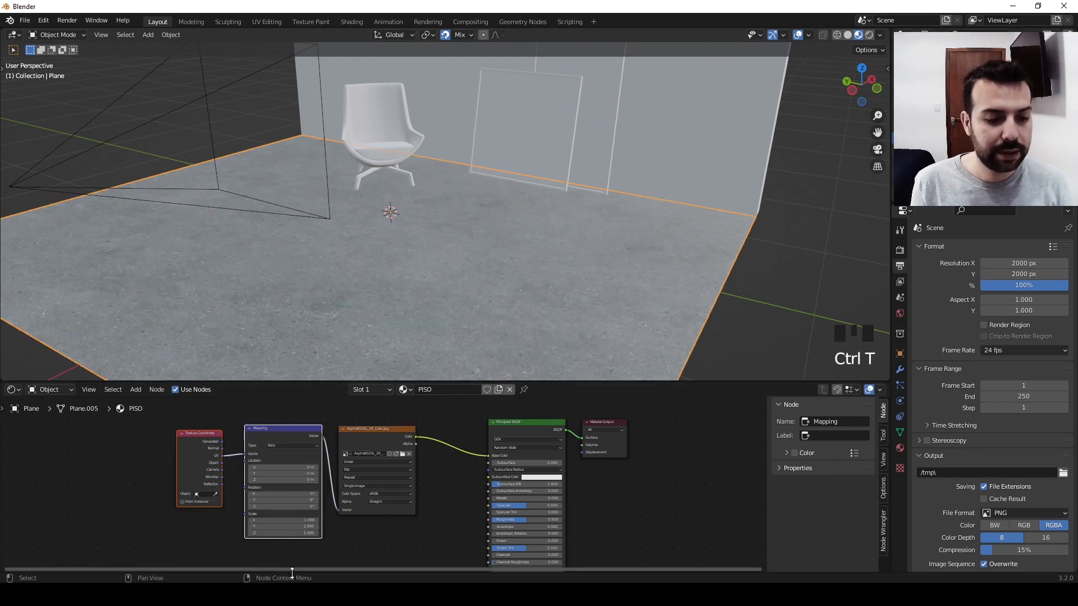
pyautogui.moveTo(263, 430); pyautogui.dragTo(227, 428)
pyautogui.click(312, 437)
# - Set the Mapping node's X, Y and Z scale to 2 and inspect the asphalt texture on the floor
pyautogui.scroll(2, 425, 288)
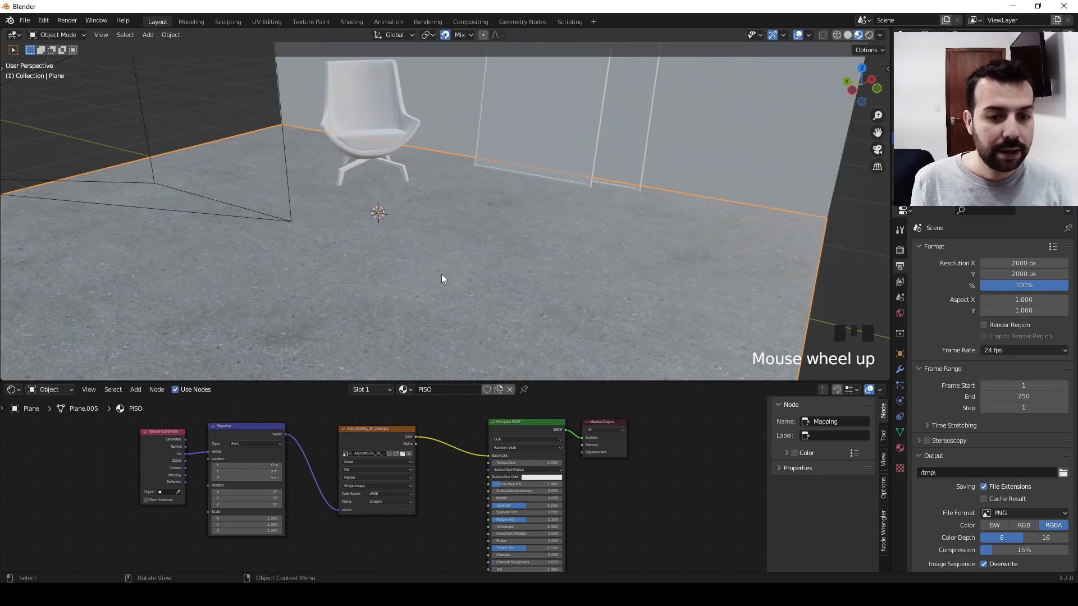
pyautogui.moveTo(443, 278)
pyautogui.mouseDown(button='middle')
pyautogui.moveTo(465, 291)
pyautogui.moveTo(502, 284)
pyautogui.moveTo(511, 297)
pyautogui.moveTo(488, 330)
pyautogui.moveTo(460, 288)
pyautogui.mouseUp(button='middle')
pyautogui.scroll(2, 440, 241)
pyautogui.moveTo(441, 239); pyautogui.dragTo(421, 257, button='middle')
pyautogui.scroll(4, 310, 533)
pyautogui.moveTo(323, 504); pyautogui.dragTo(331, 465, button='middle')
pyautogui.moveTo(259, 471); pyautogui.dragTo(259, 486)
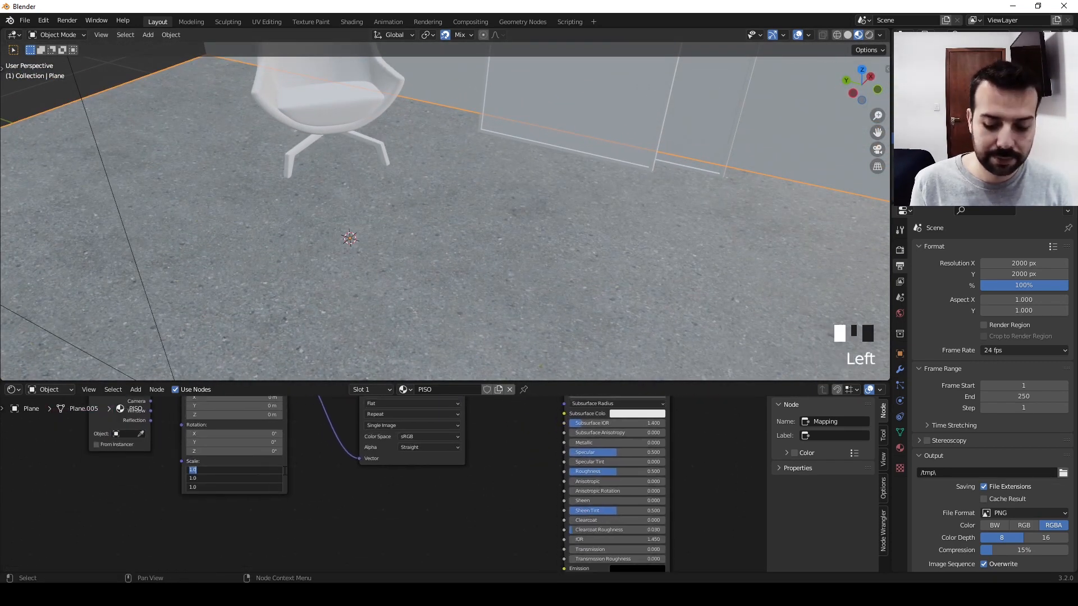
pyautogui.write('2')
pyautogui.press('Return')
pyautogui.moveTo(674, 219); pyautogui.dragTo(744, 229, button='middle')
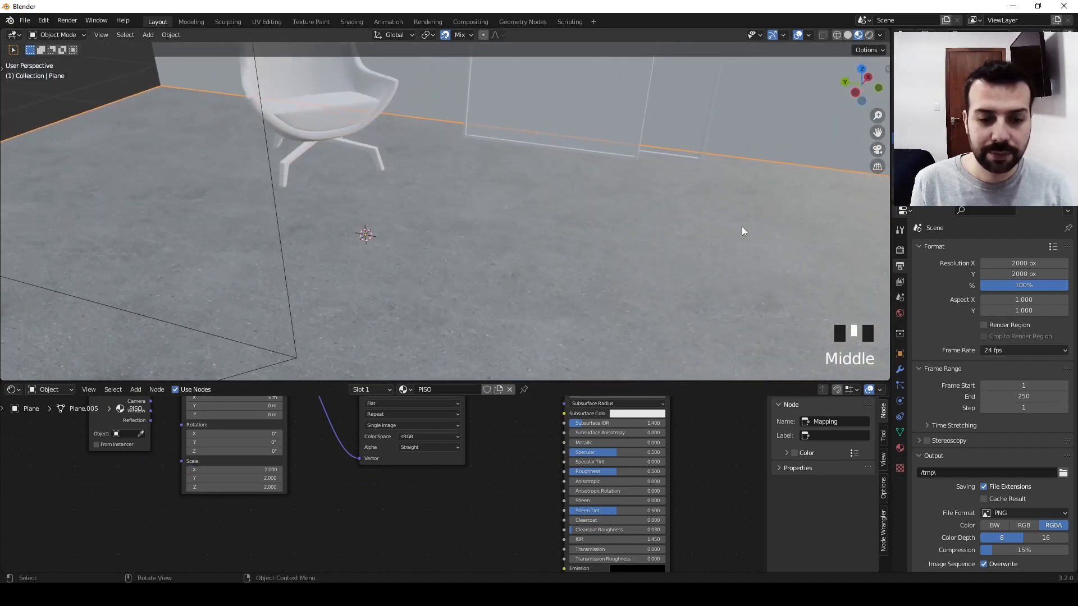
pyautogui.scroll(-2, 567, 227)
pyautogui.moveTo(568, 227); pyautogui.dragTo(551, 267, button='middle')
pyautogui.scroll(-6, 517, 473)
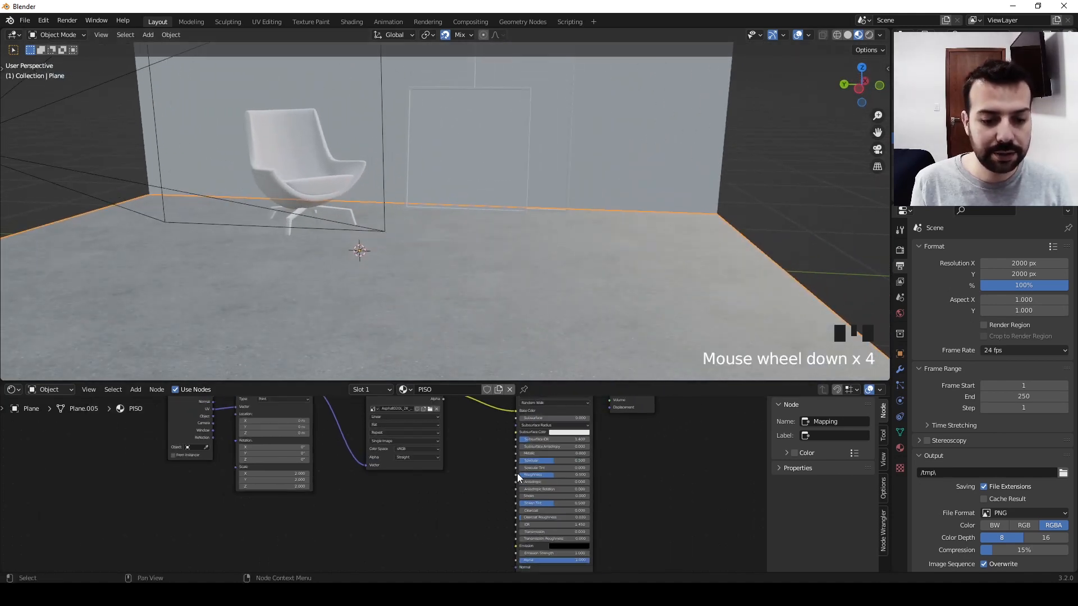
pyautogui.moveTo(470, 470); pyautogui.dragTo(400, 517, button='middle')
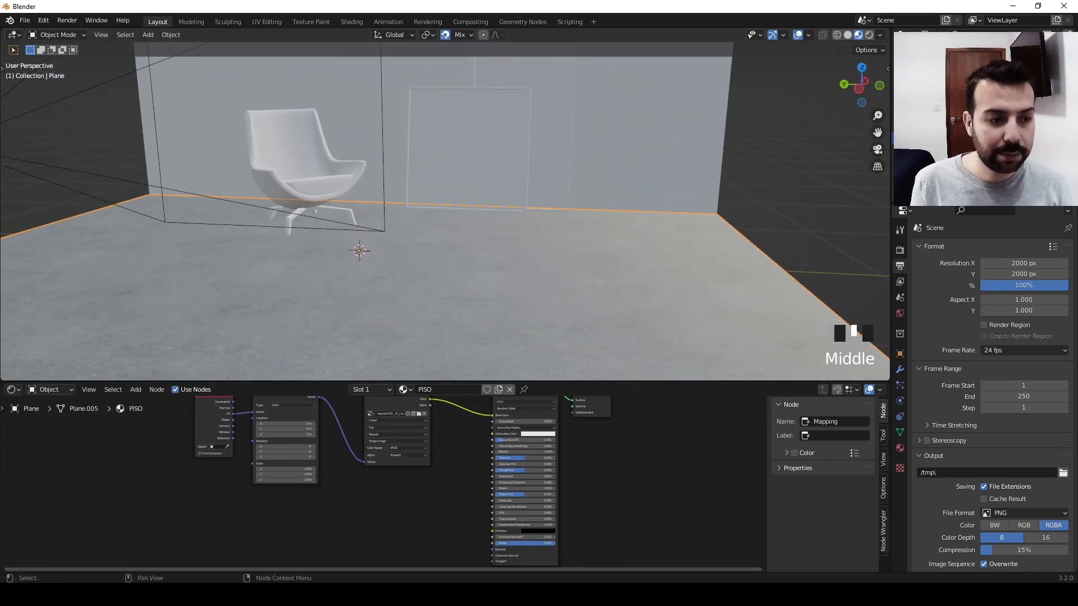
# - Bring Asphalt020L_2K_Roughness.jpg from the ASFALTO folder into the PISO material, below the color image texture
pyautogui.click(316, 595)
pyautogui.click(154, 274)
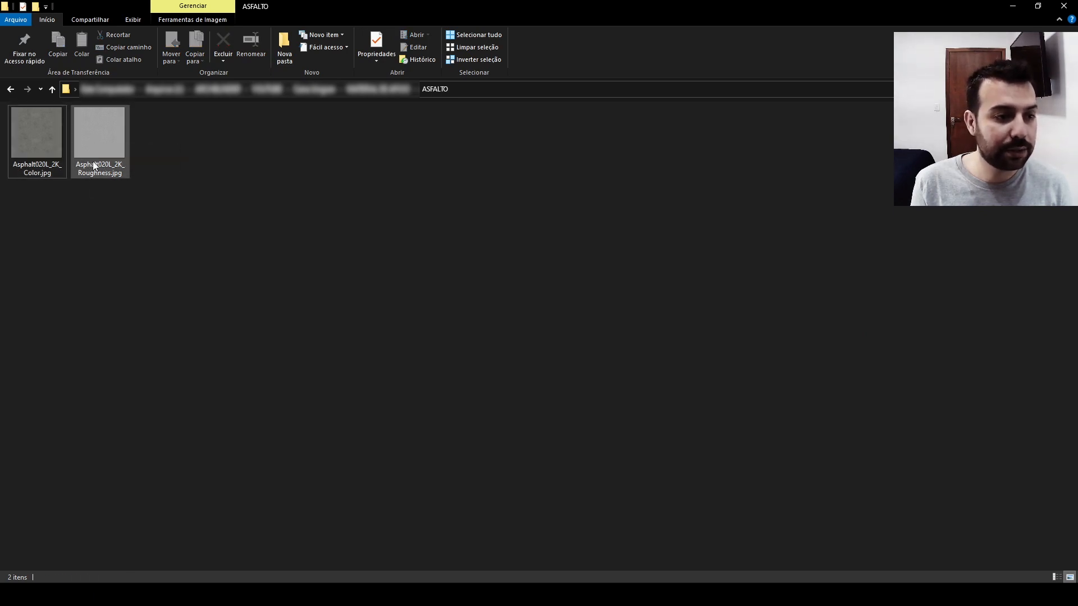
pyautogui.moveTo(90, 147); pyautogui.dragTo(390, 477)
pyautogui.moveTo(390, 478); pyautogui.dragTo(391, 476)
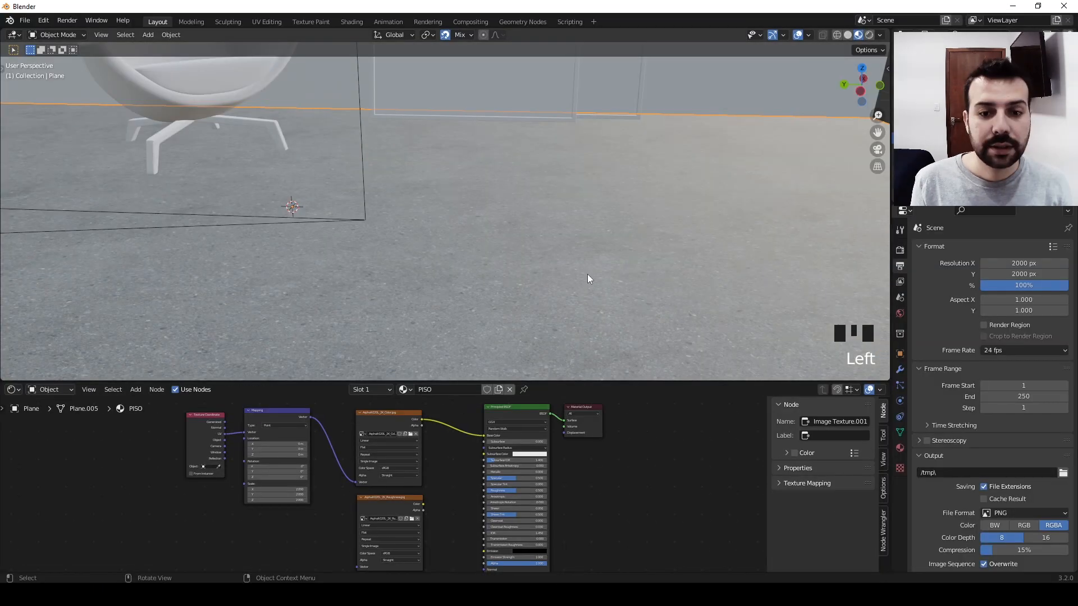
# - Add a reroute point on the Mapping link and connect it to the roughness image texture's Vector input
pyautogui.scroll(7, 460, 474)
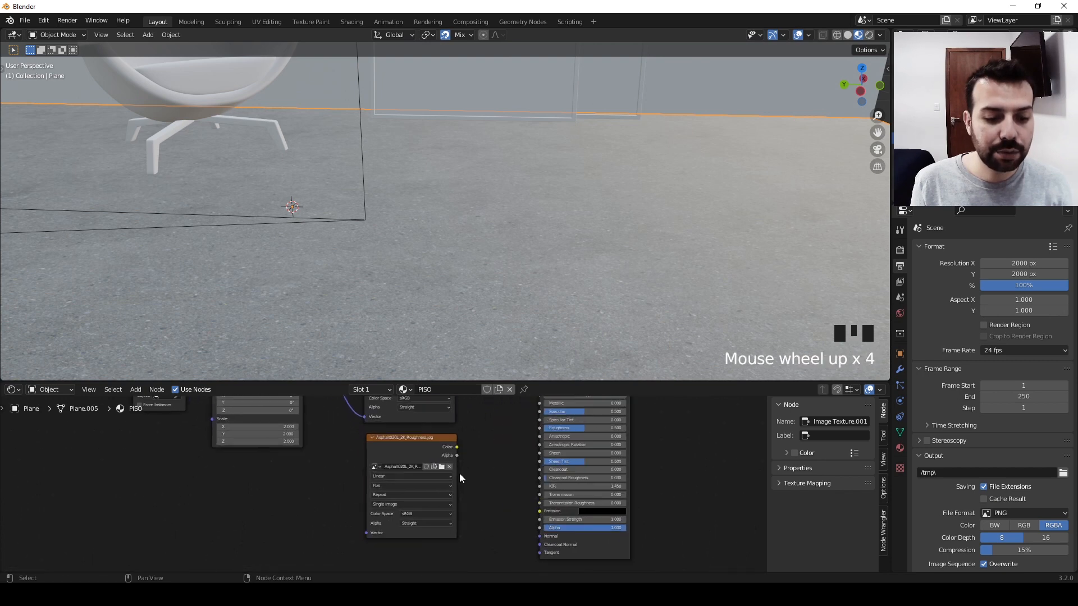
pyautogui.moveTo(491, 520); pyautogui.dragTo(490, 534, button='middle')
pyautogui.scroll(-6, 402, 471)
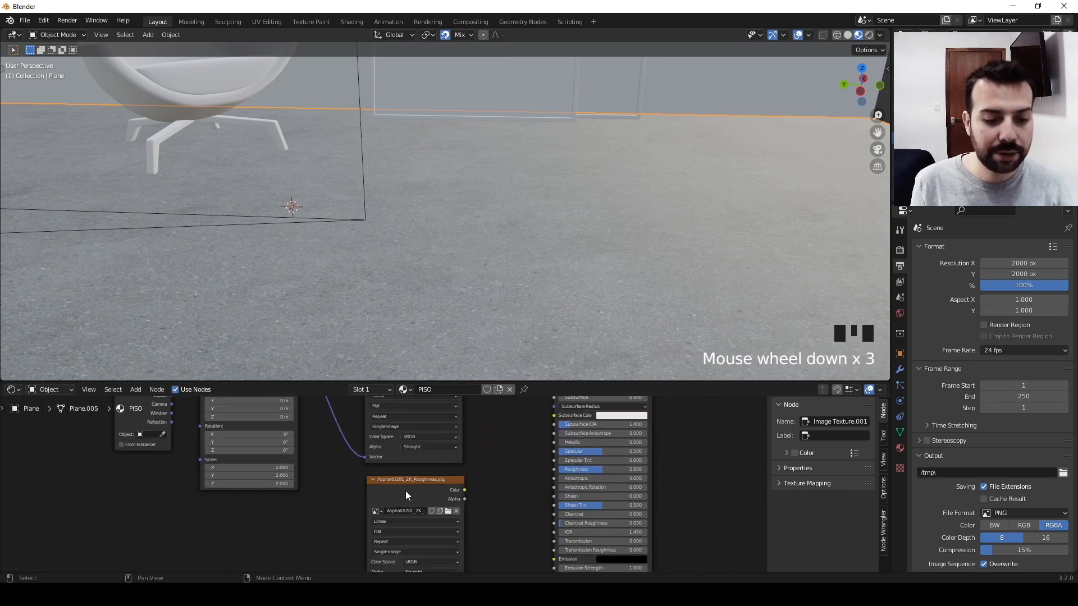
pyautogui.moveTo(390, 487); pyautogui.dragTo(387, 482, button='middle')
pyautogui.keyDown('shift'); pyautogui.moveTo(335, 442); pyautogui.dragTo(345, 431, button='right'); pyautogui.keyUp('shift')
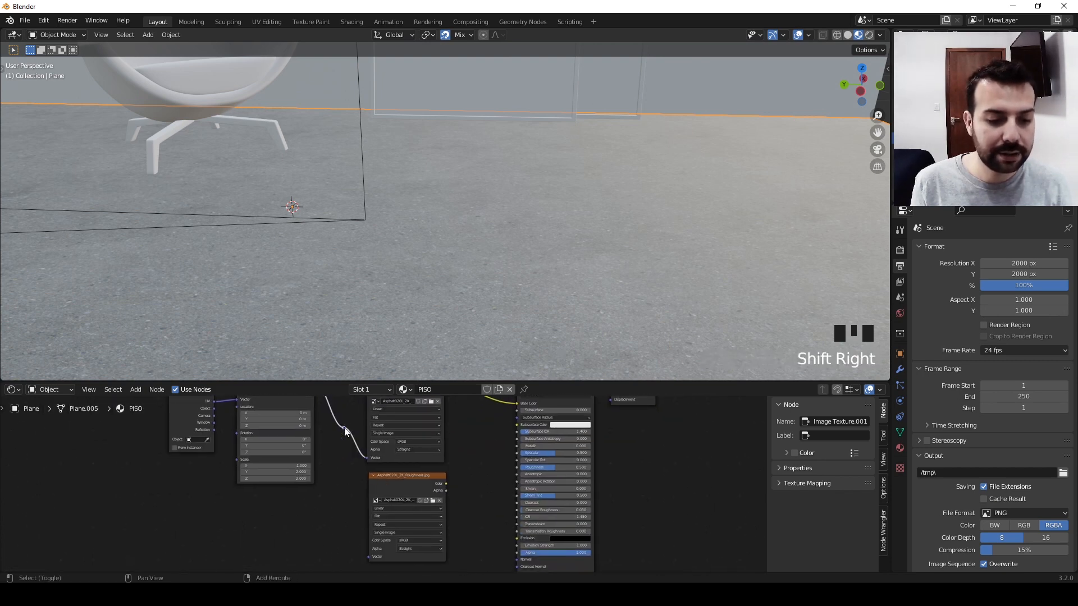
pyautogui.click(352, 499)
pyautogui.moveTo(344, 429); pyautogui.dragTo(368, 537)
# - Move the Texture Coordinate, Mapping and reroute nodes down to sit between the two image textures
pyautogui.scroll(-5, 370, 537)
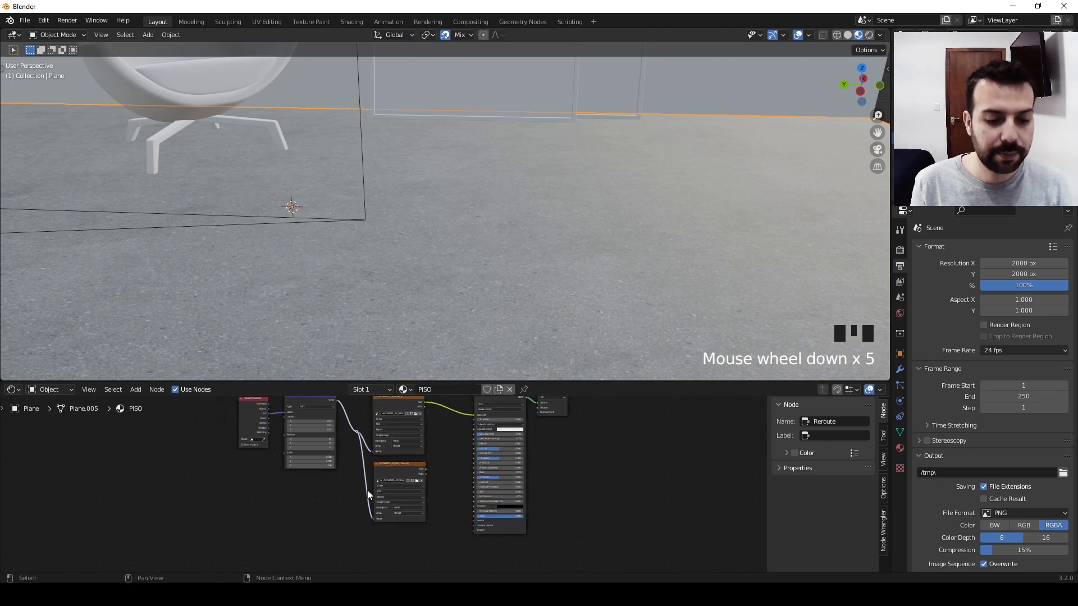
pyautogui.moveTo(369, 500); pyautogui.dragTo(397, 492, button='middle')
pyautogui.moveTo(353, 504); pyautogui.dragTo(170, 409)
pyautogui.press('g')
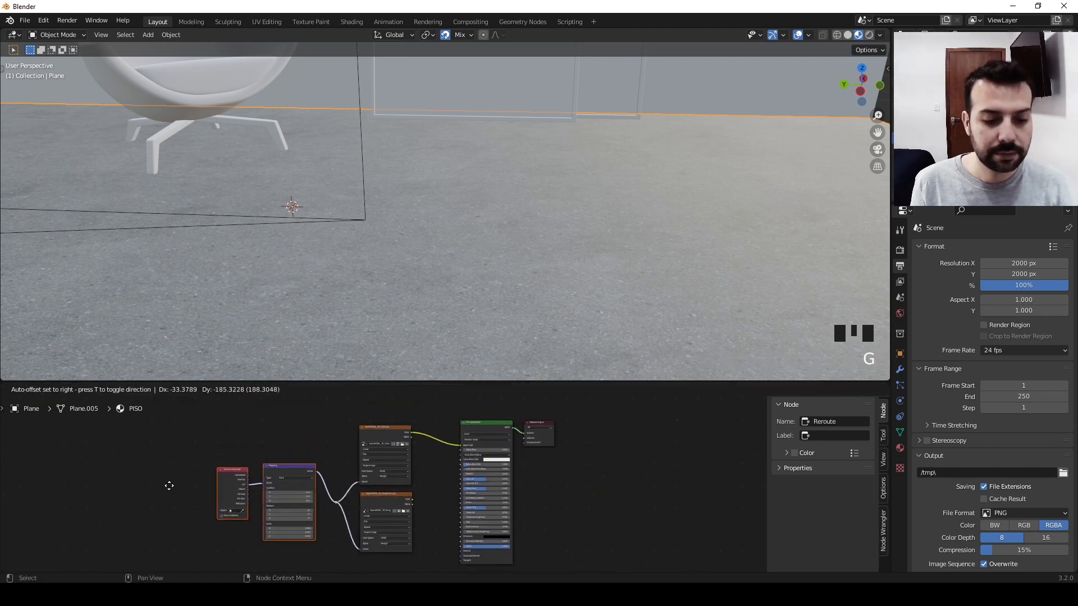
pyautogui.click(170, 483)
# - Set the roughness image texture's color space to Non-Color
pyautogui.scroll(3, 440, 517)
pyautogui.moveTo(440, 517); pyautogui.dragTo(414, 482, button='middle')
pyautogui.scroll(7, 392, 449)
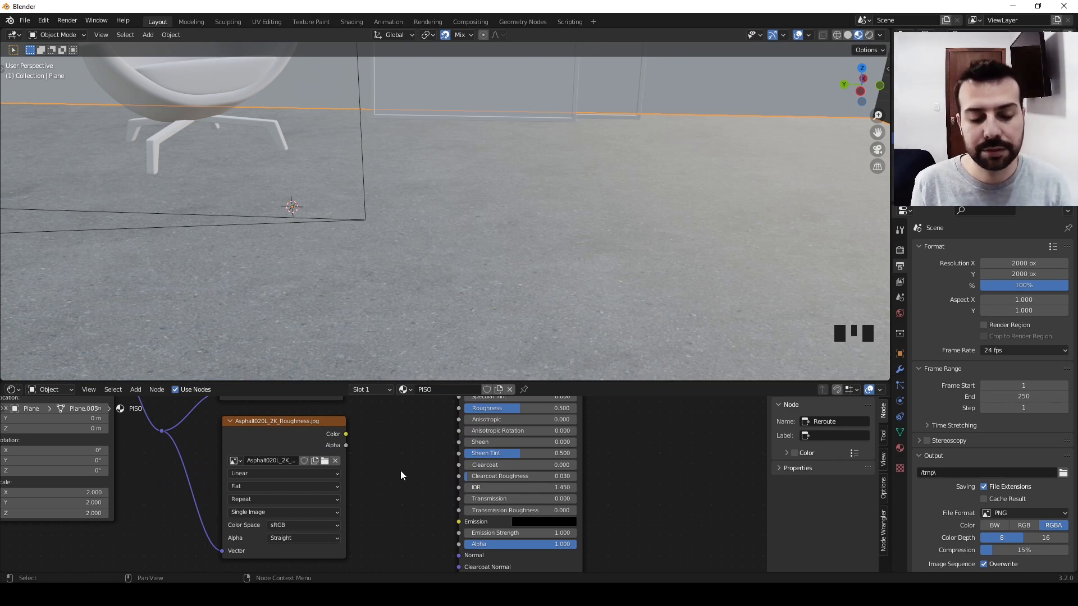
pyautogui.scroll(-1, 400, 469)
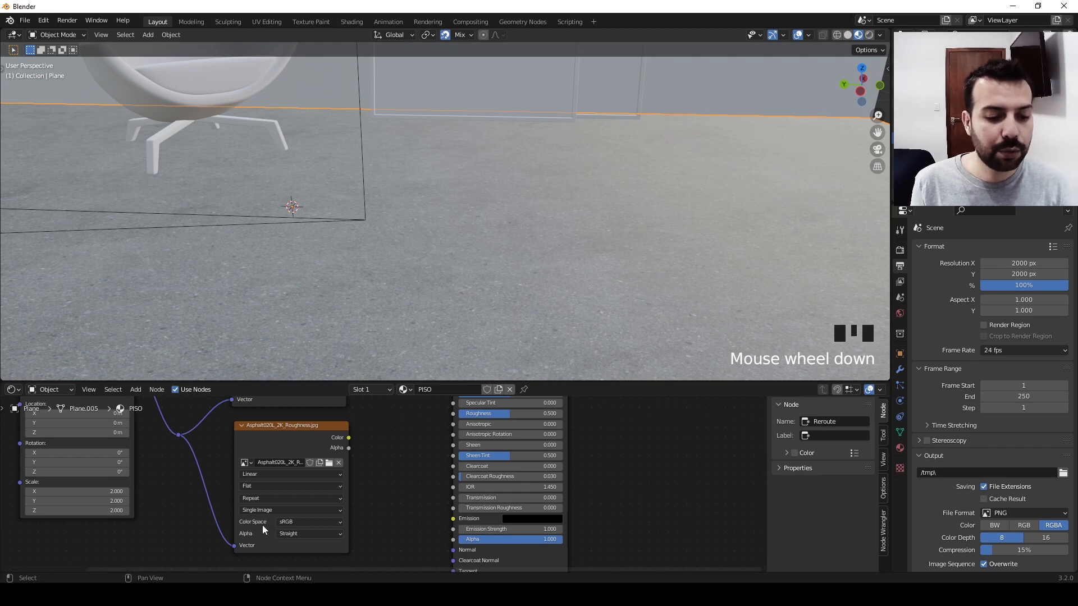
pyautogui.click(294, 522)
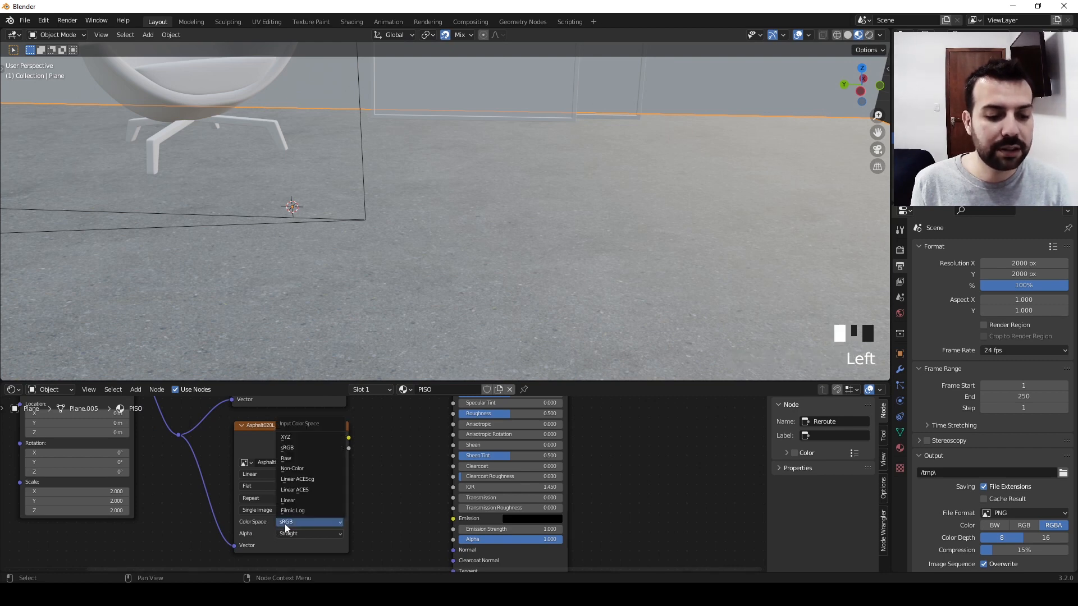
pyautogui.click(304, 469)
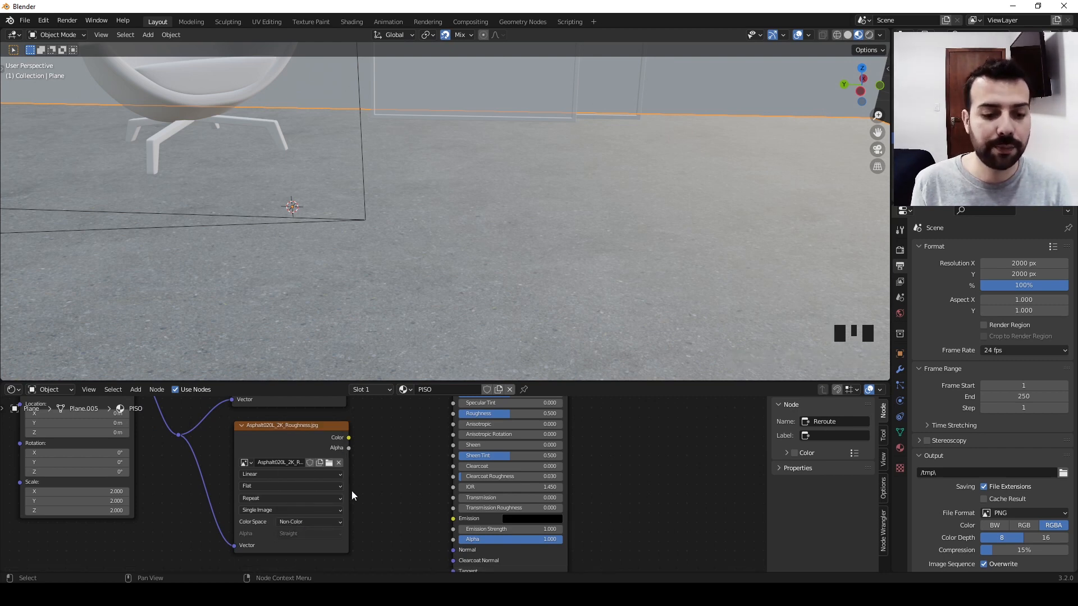
# - Connect the roughness texture's Color output to the Principled BSDF's Roughness input and check the floor
pyautogui.moveTo(413, 443); pyautogui.dragTo(359, 503, button='middle')
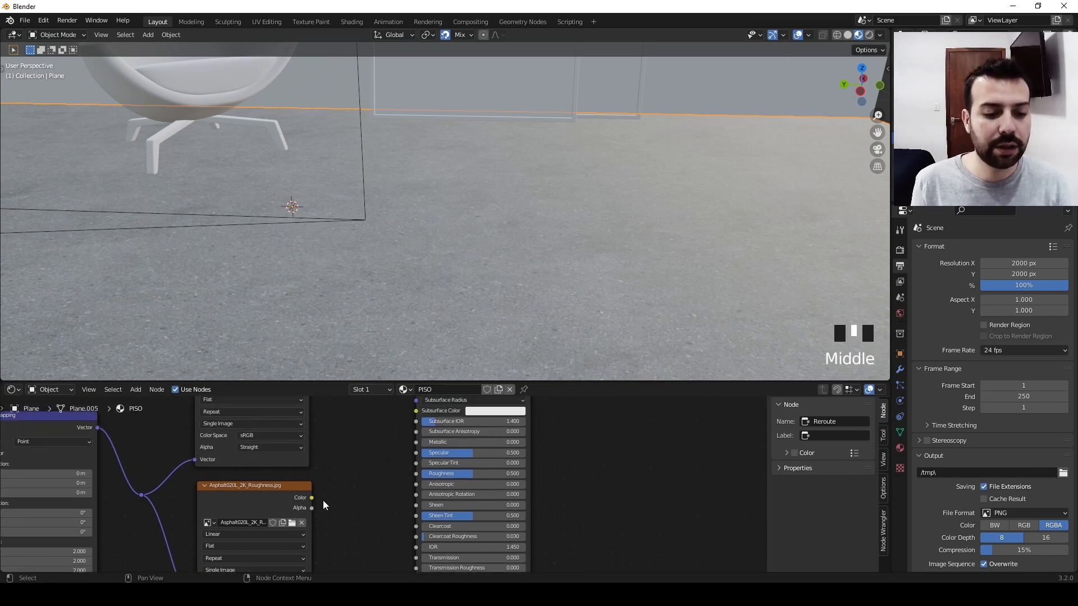
pyautogui.moveTo(311, 497); pyautogui.dragTo(416, 474)
pyautogui.scroll(-3, 390, 492)
pyautogui.scroll(-4, 518, 272)
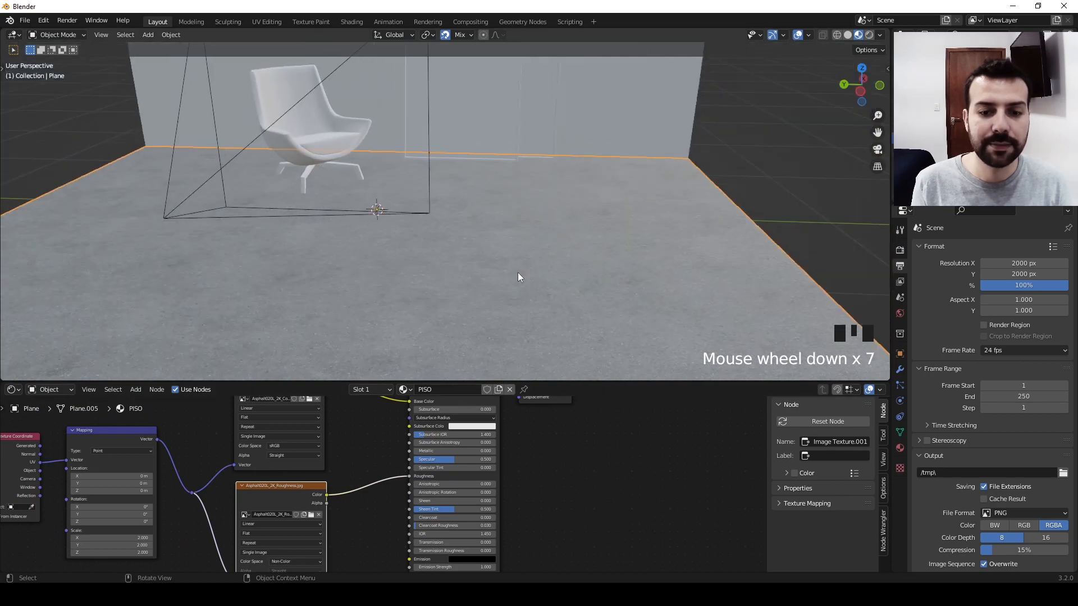
pyautogui.moveTo(517, 271); pyautogui.dragTo(509, 260, button='middle')
pyautogui.scroll(1, 554, 267)
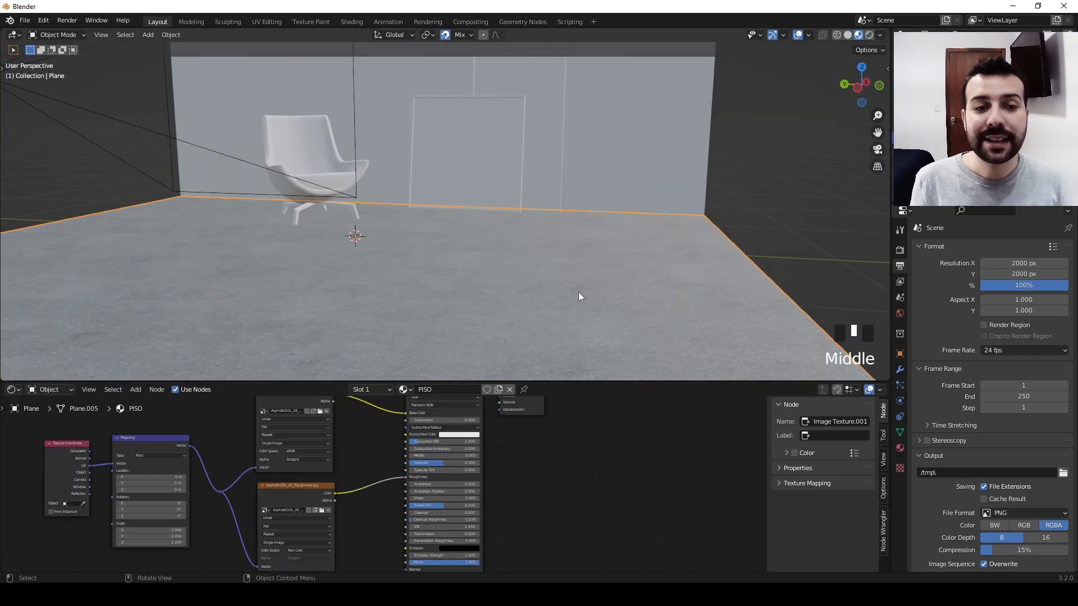
# - Move all the texture and mapping nodes farther away from the Principled BSDF to make room between them
pyautogui.scroll(-4, 376, 494)
pyautogui.moveTo(351, 551); pyautogui.dragTo(133, 420)
pyautogui.press('g')
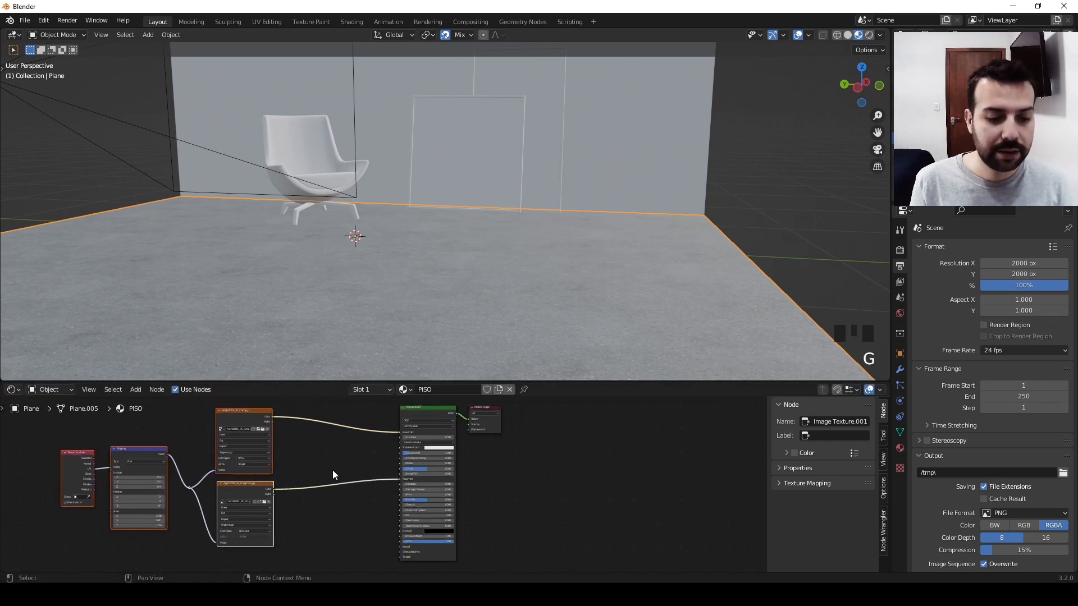
pyautogui.click(332, 470)
# - Raise the Principled BSDF's Specular to 1.000 and inspect the floor's reflections from a low angle
pyautogui.scroll(3, 333, 468)
pyautogui.moveTo(443, 465); pyautogui.dragTo(474, 465)
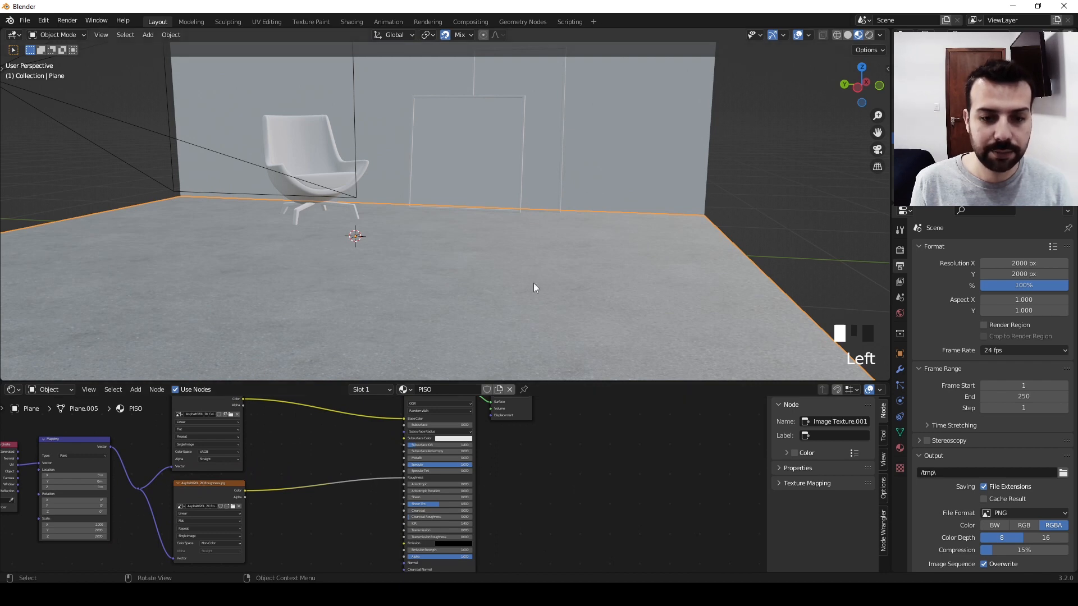
pyautogui.scroll(2, 503, 329)
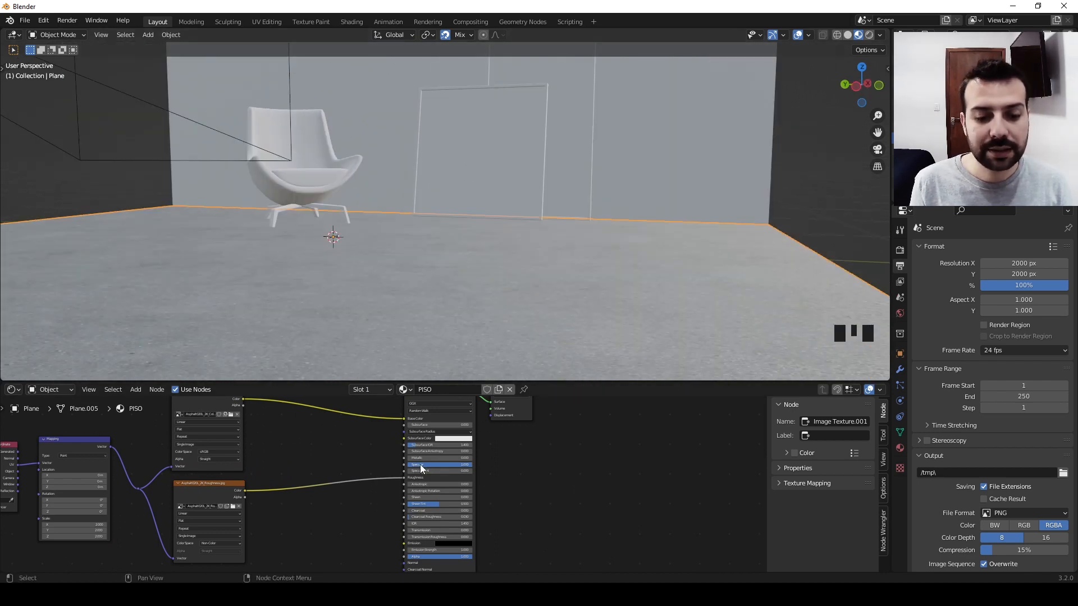
pyautogui.scroll(6, 420, 464)
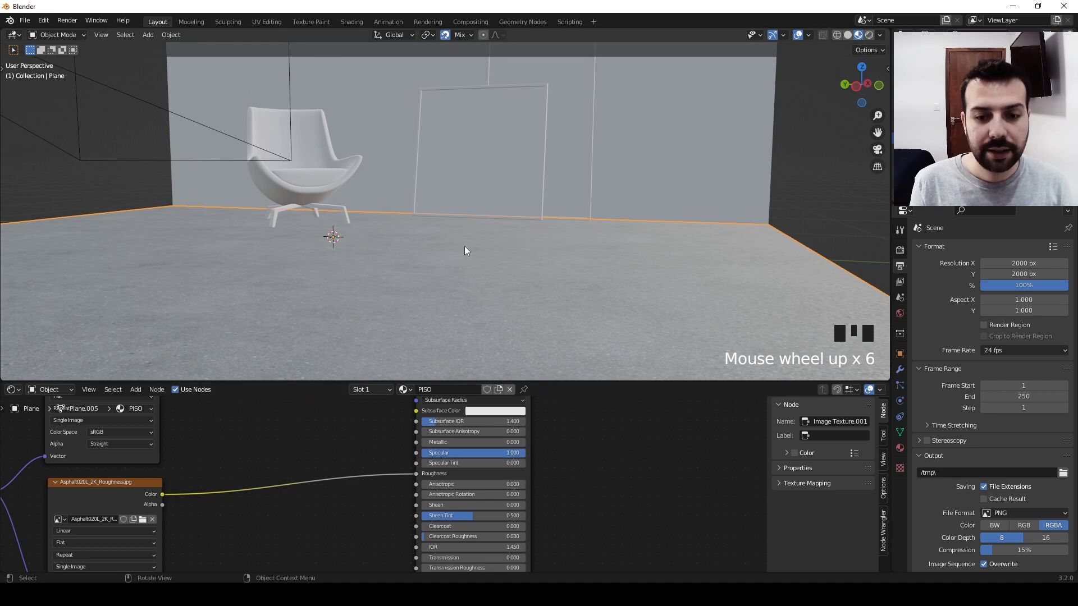
pyautogui.moveTo(465, 251)
pyautogui.mouseDown(button='middle')
pyautogui.moveTo(452, 247)
pyautogui.moveTo(471, 257)
pyautogui.moveTo(546, 249)
pyautogui.moveTo(467, 242)
pyautogui.mouseUp(button='middle')
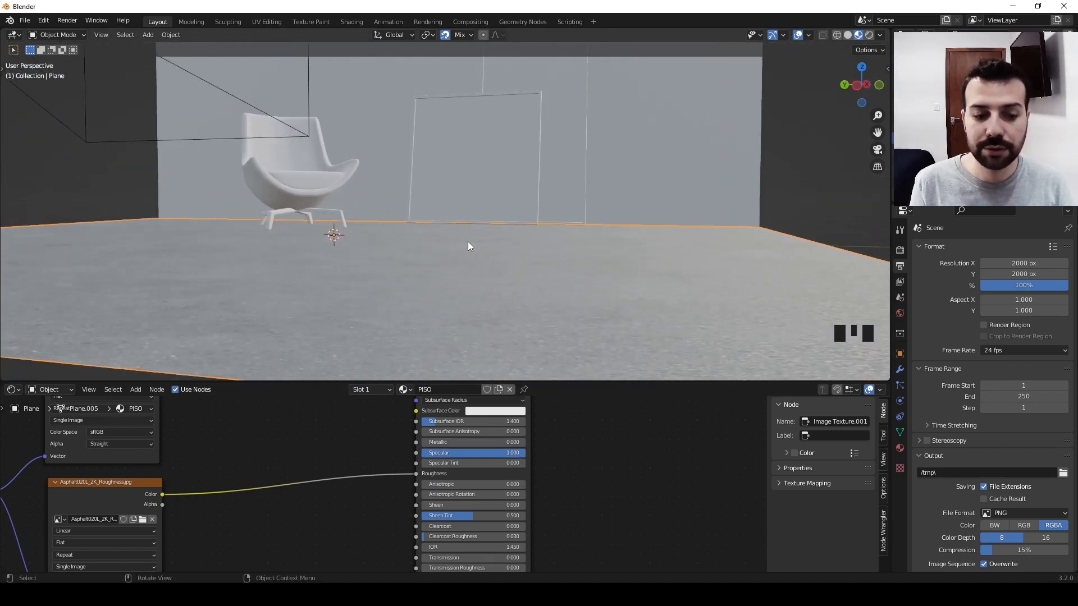
pyautogui.moveTo(475, 279); pyautogui.dragTo(430, 326, button='middle')
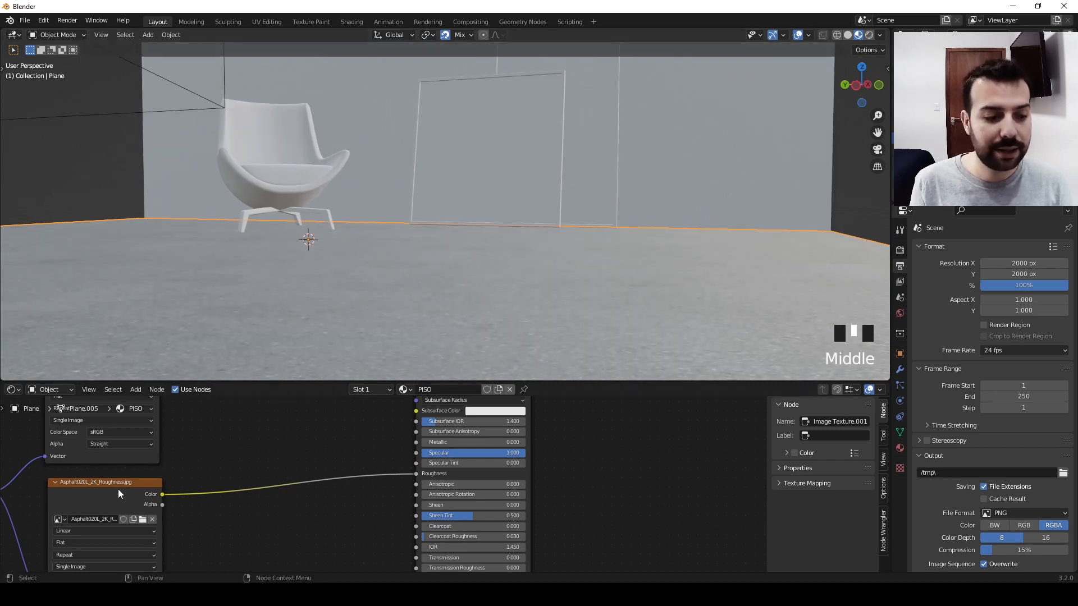
# - Preview the roughness image texture alone on the floor with Node Wrangler
pyautogui.moveTo(194, 506); pyautogui.dragTo(309, 472, button='middle')
pyautogui.scroll(-4, 372, 470)
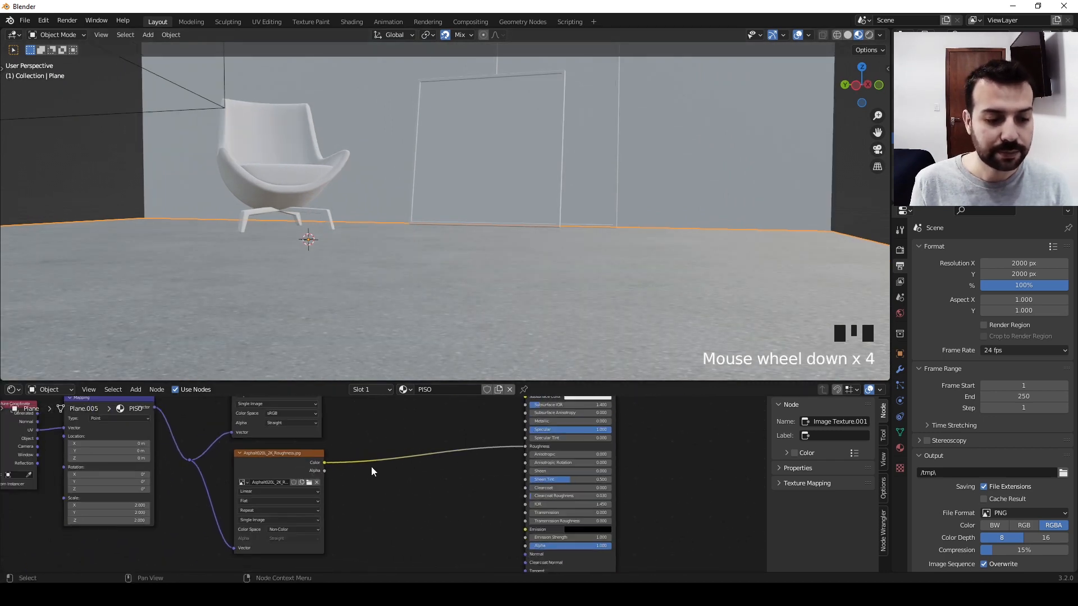
pyautogui.keyDown('ctrl'); pyautogui.keyDown('shift'); pyautogui.click(275, 459); pyautogui.keyUp('shift'); pyautogui.keyUp('ctrl')
pyautogui.moveTo(539, 269); pyautogui.dragTo(611, 219, button='middle')
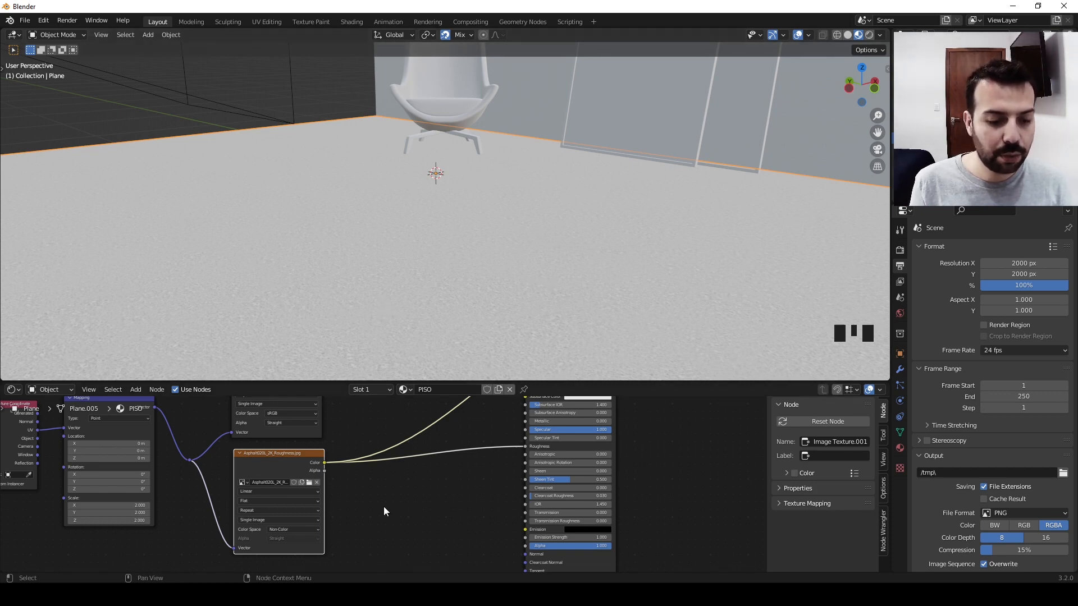
# - Insert a ColorRamp node between the roughness image texture and the Principled BSDF's Roughness input
pyautogui.hotkey('shift', 'a')
pyautogui.write('color ramp')
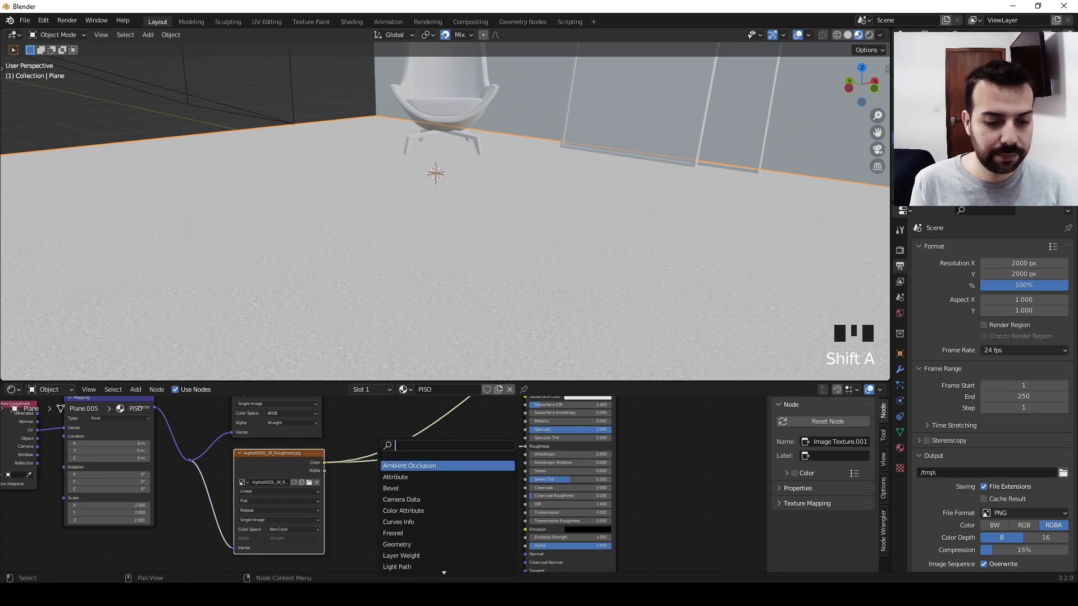
pyautogui.press('Return')
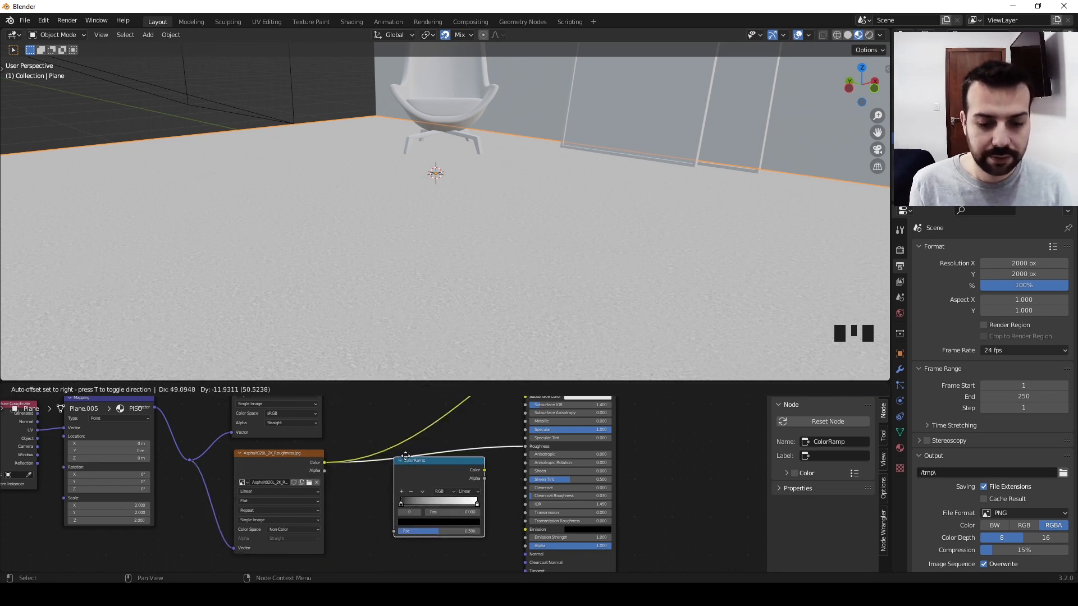
pyautogui.click(415, 447)
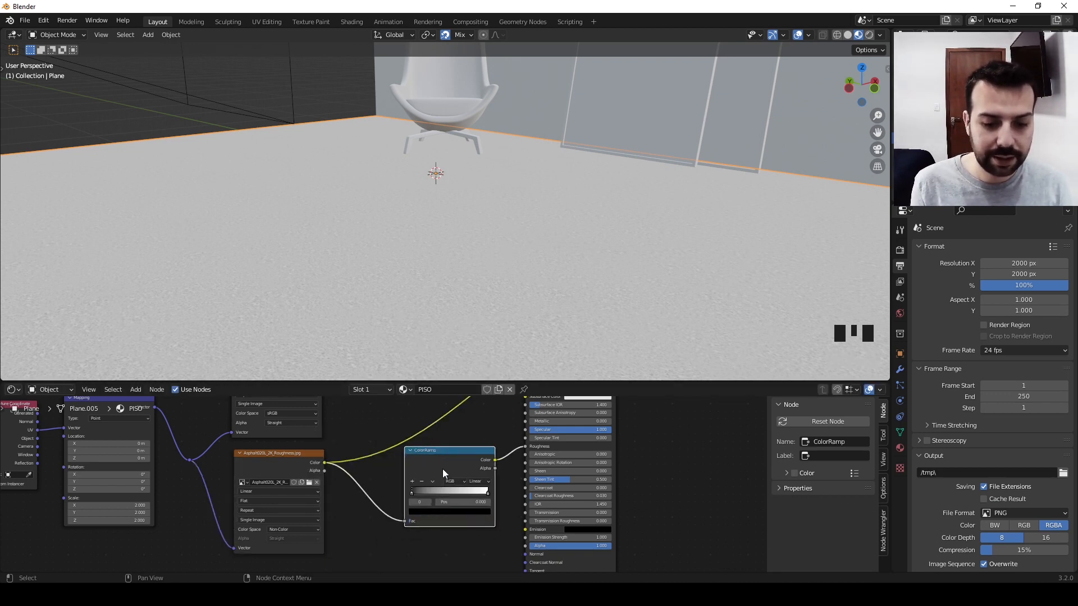
pyautogui.moveTo(435, 469); pyautogui.dragTo(395, 478)
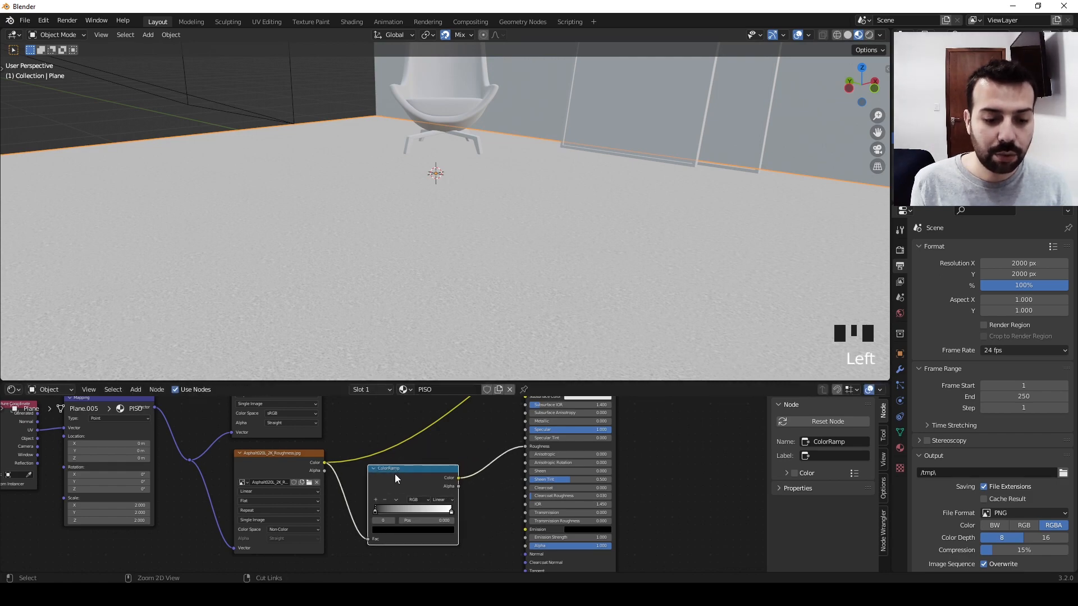
# - Preview the ColorRamp's output on the floor with Node Wrangler and frame the node for editing
pyautogui.keyDown('ctrl'); pyautogui.keyDown('shift'); pyautogui.click(417, 479); pyautogui.keyUp('shift'); pyautogui.keyUp('ctrl')
pyautogui.scroll(-3, 453, 264)
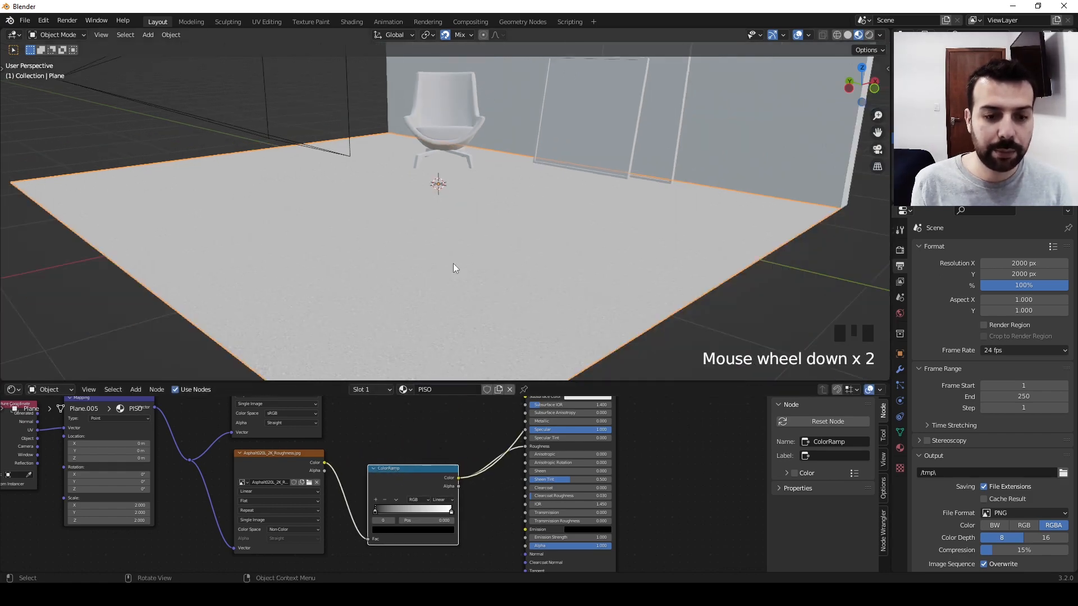
pyautogui.scroll(2, 477, 257)
pyautogui.scroll(3, 530, 476)
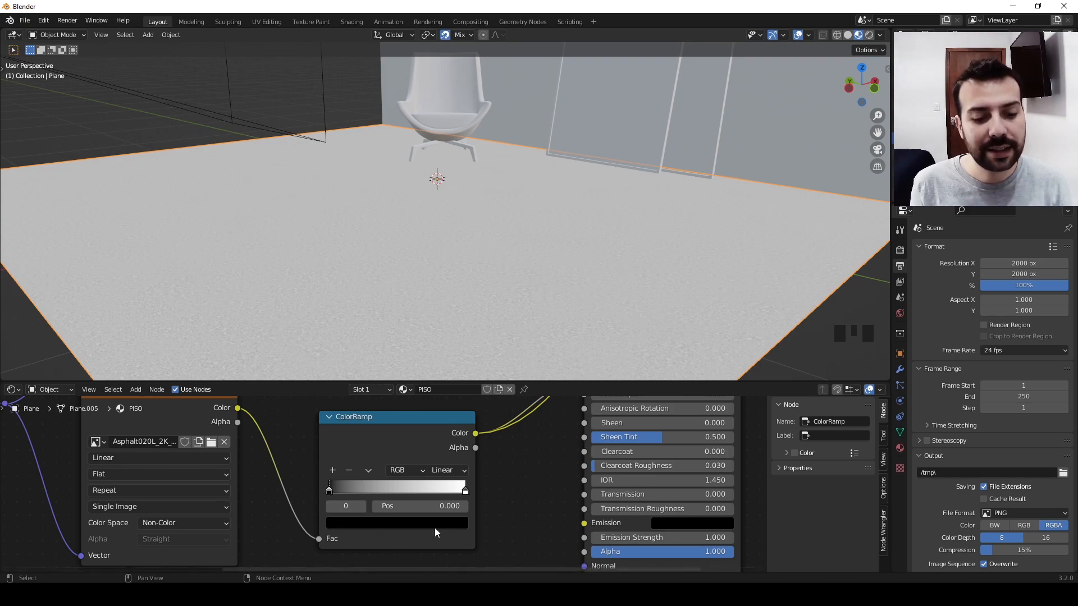
# - Try the ColorRamp's black stop closer to the middle of the gradient and return it to position 0
pyautogui.moveTo(340, 492); pyautogui.dragTo(394, 491)
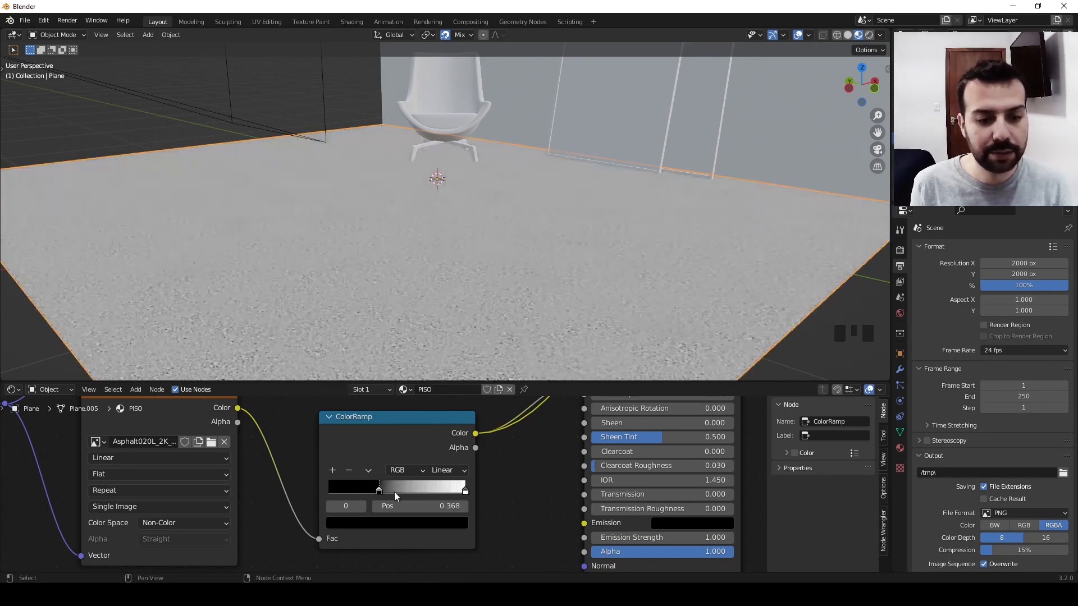
pyautogui.moveTo(465, 492)
pyautogui.mouseDown()
pyautogui.moveTo(393, 490)
pyautogui.moveTo(477, 486)
pyautogui.mouseUp()
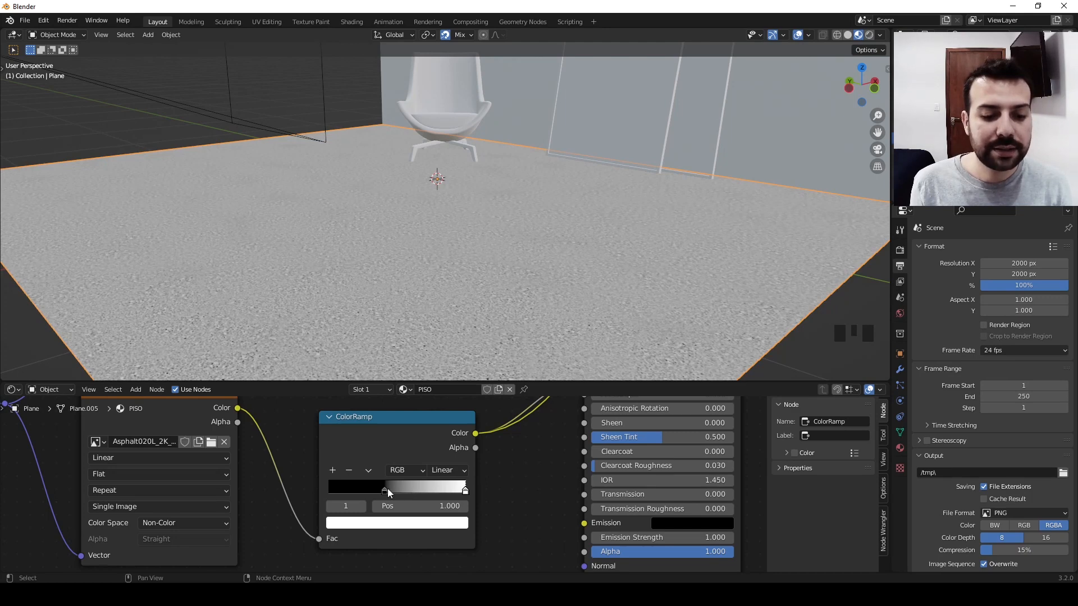
pyautogui.moveTo(385, 489); pyautogui.dragTo(333, 486)
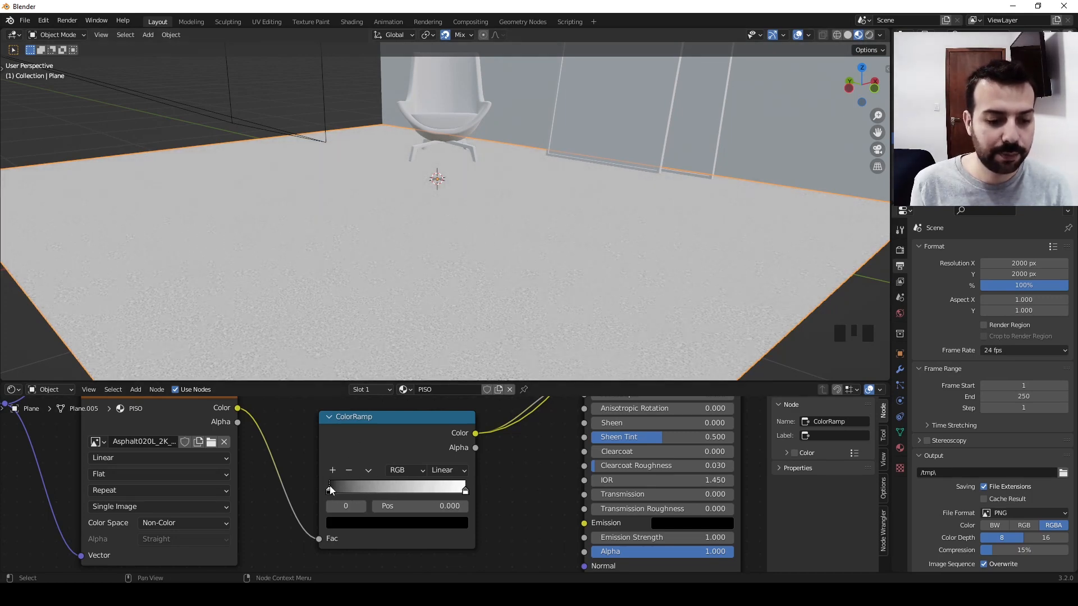
# - Shift the ColorRamp node slightly and darken its white stop to a color value of 0.091
pyautogui.moveTo(324, 487); pyautogui.dragTo(309, 483)
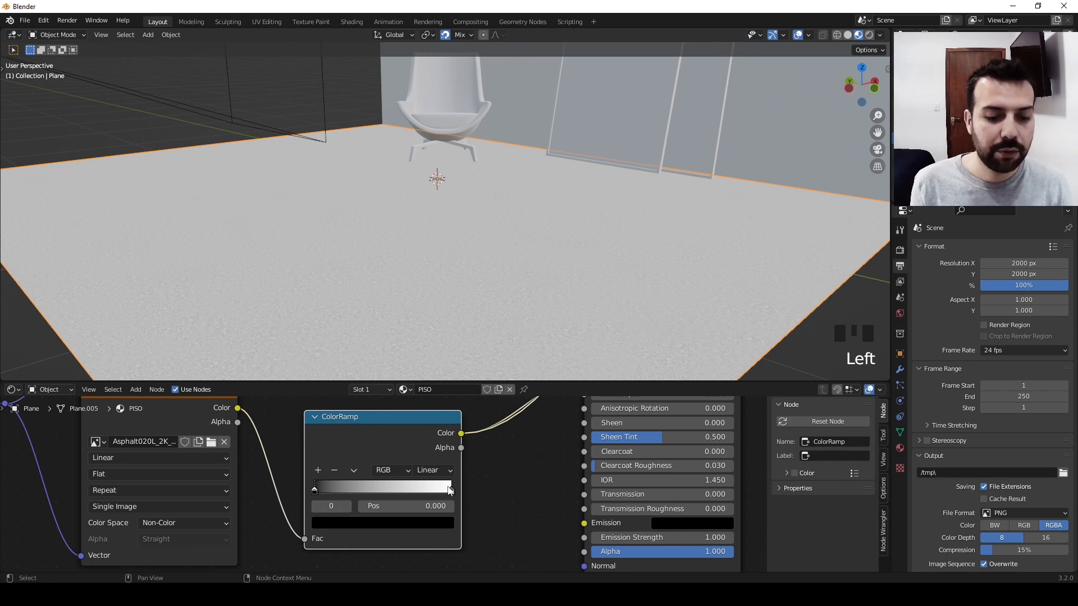
pyautogui.click(450, 491)
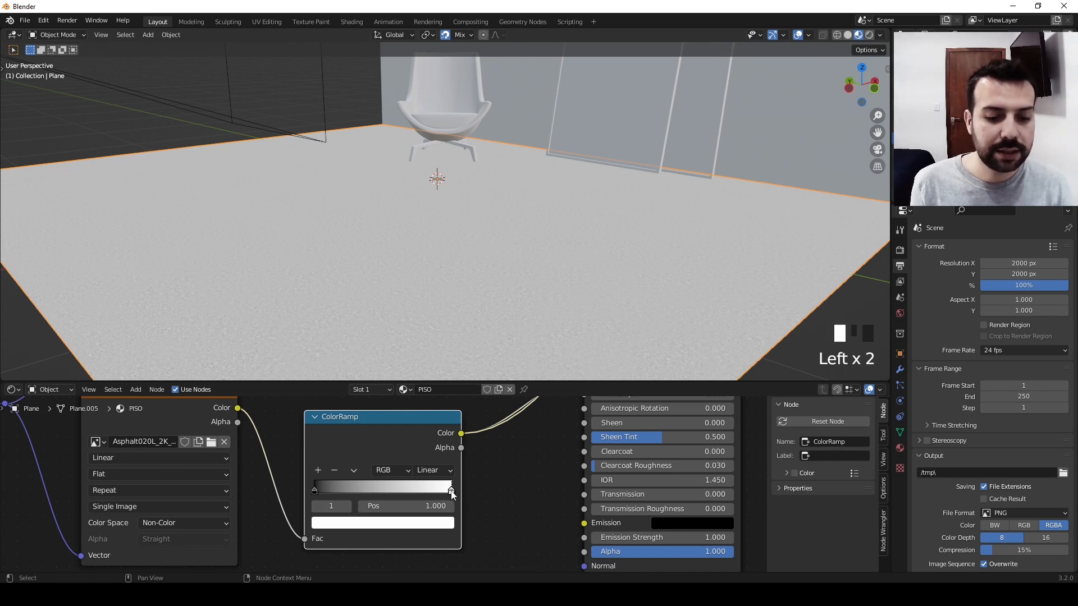
pyautogui.click(443, 523)
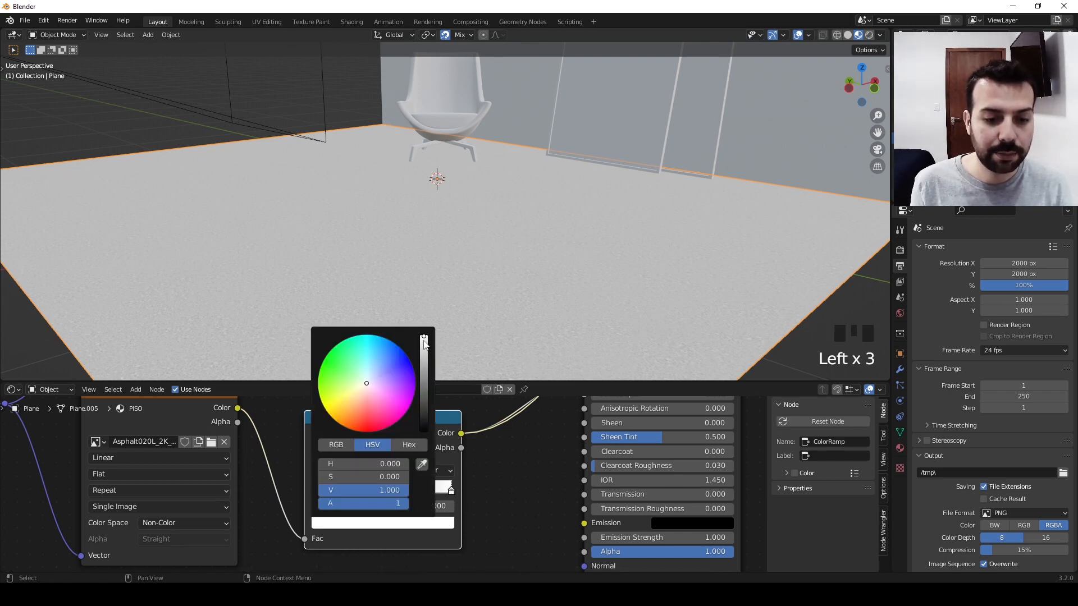
pyautogui.moveTo(424, 344); pyautogui.dragTo(423, 400)
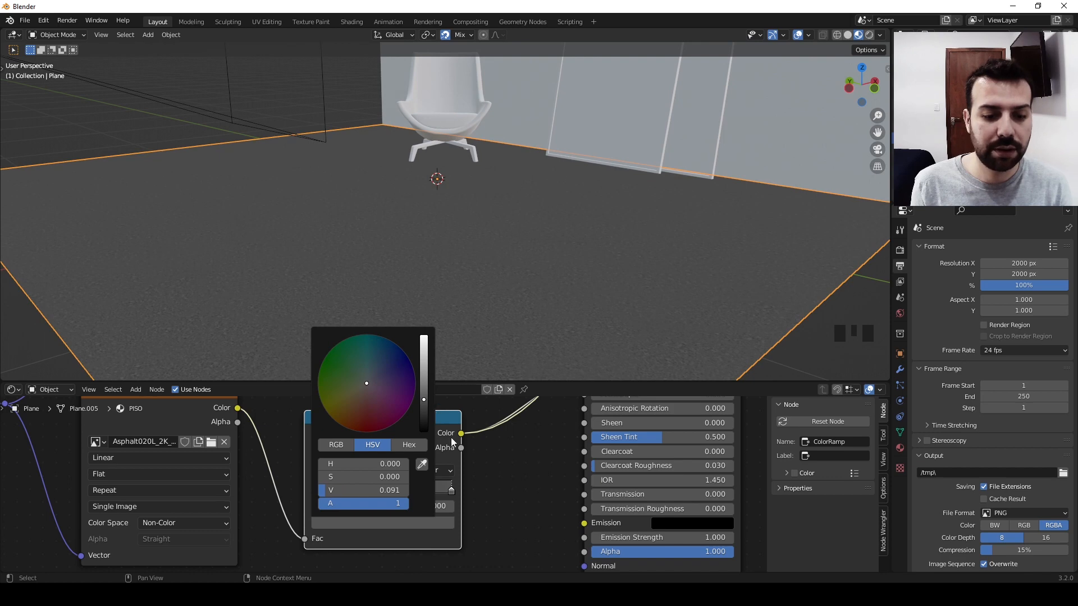
# - Lighten the roughness ColorRamp's black stop to a color value of 0.011
pyautogui.click(315, 492)
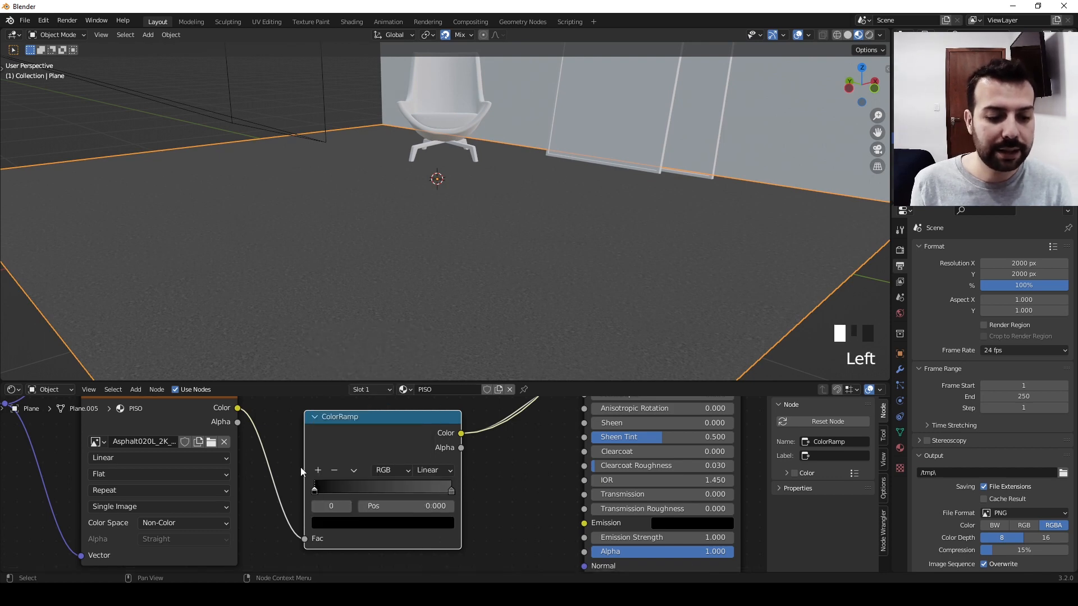
pyautogui.click(341, 519)
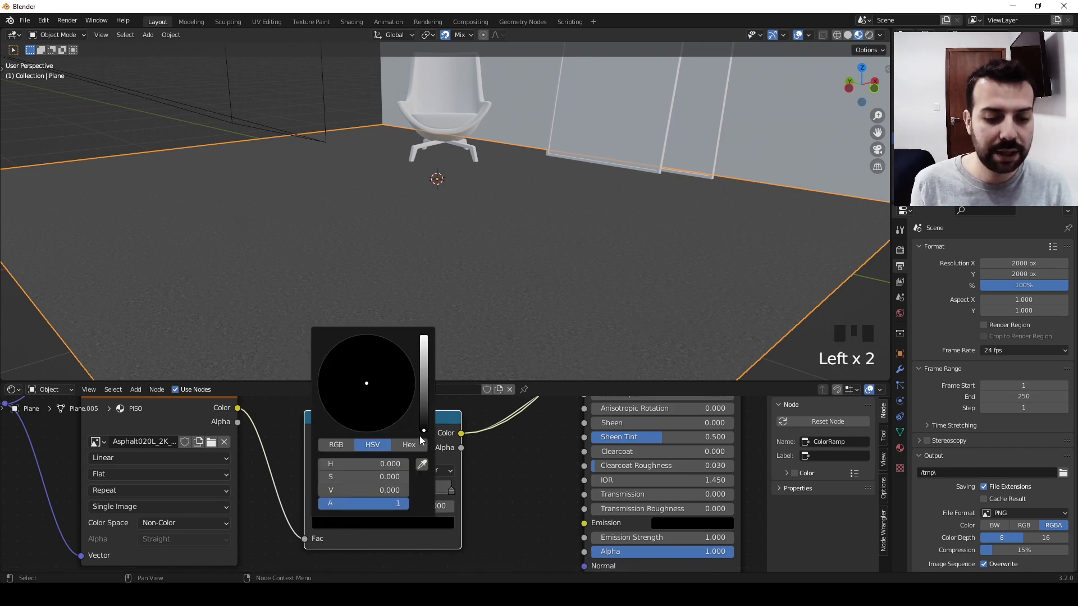
pyautogui.moveTo(425, 432); pyautogui.dragTo(423, 422)
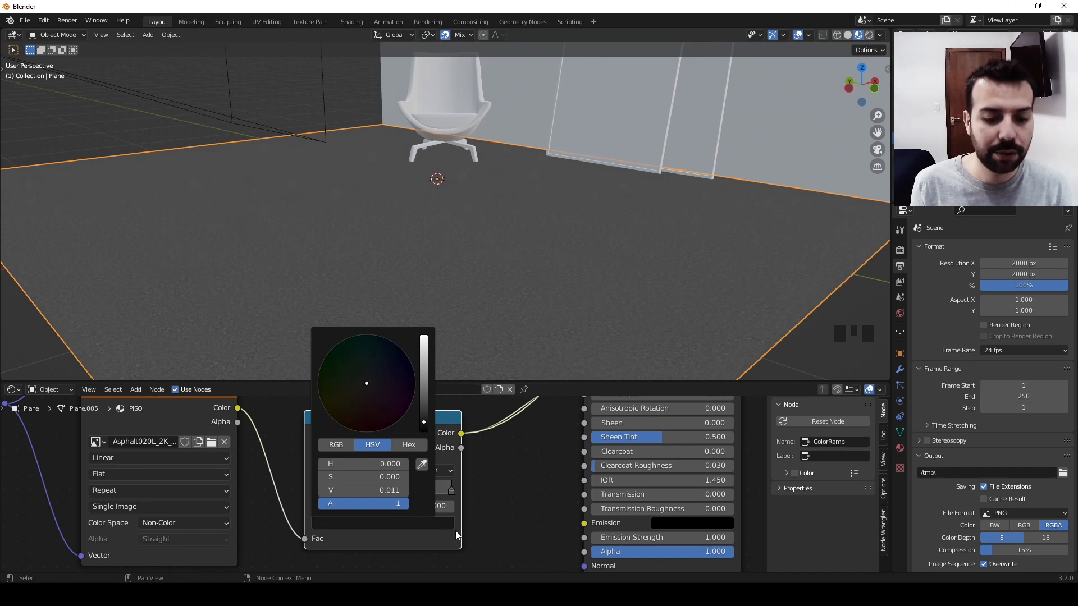
# - Preview the Principled BSDF shader on the floor with Node Wrangler
pyautogui.scroll(-3, 471, 490)
pyautogui.moveTo(644, 439); pyautogui.dragTo(523, 492, button='middle')
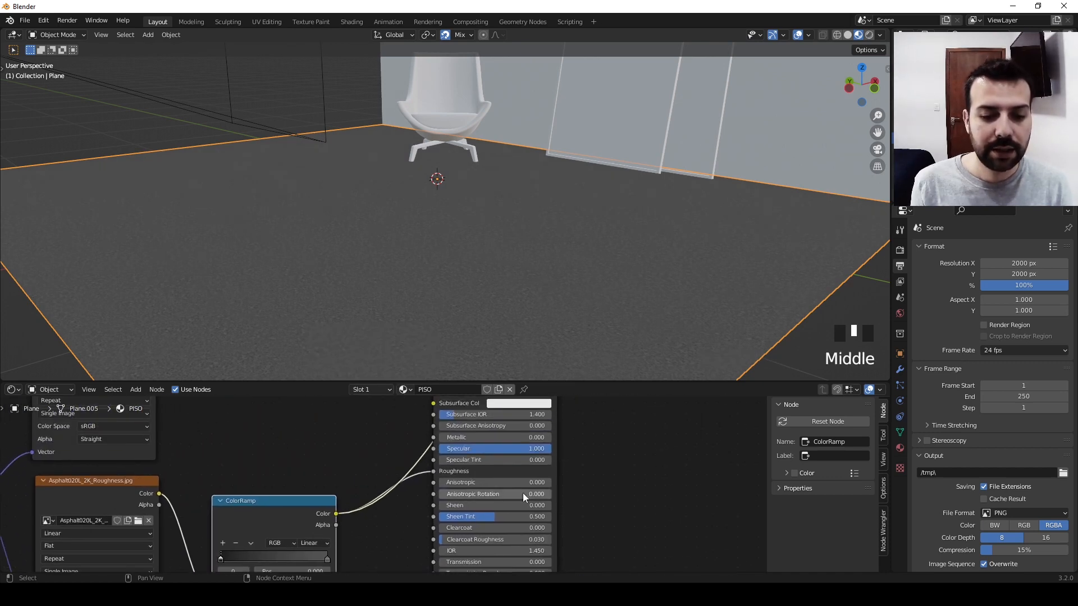
pyautogui.scroll(-3, 568, 434)
pyautogui.moveTo(568, 434); pyautogui.dragTo(497, 467, button='middle')
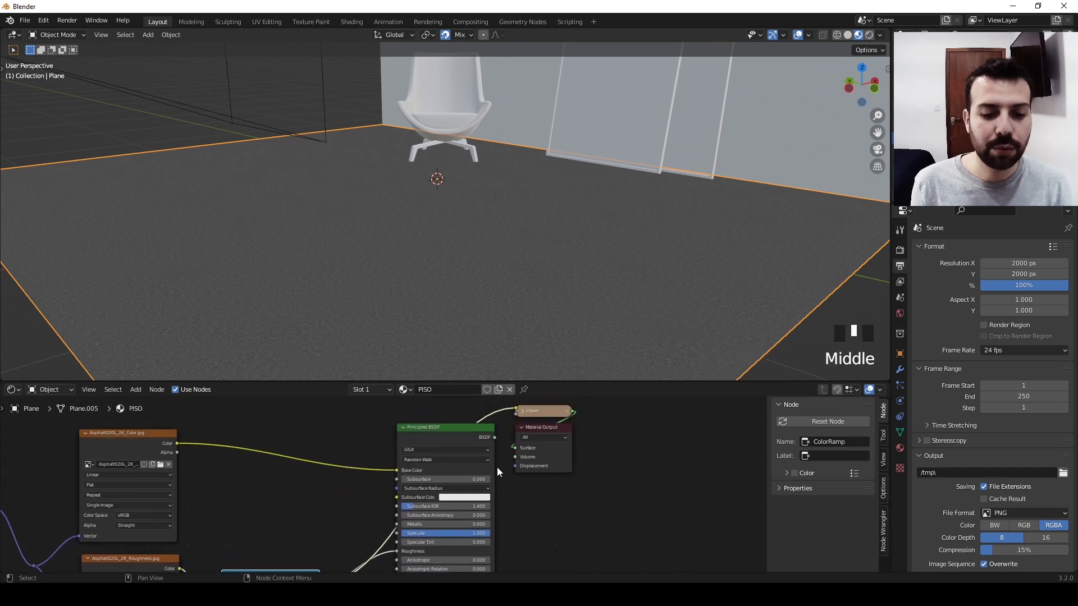
pyautogui.keyDown('ctrl'); pyautogui.keyDown('shift'); pyautogui.click(435, 433); pyautogui.keyUp('shift'); pyautogui.keyUp('ctrl')
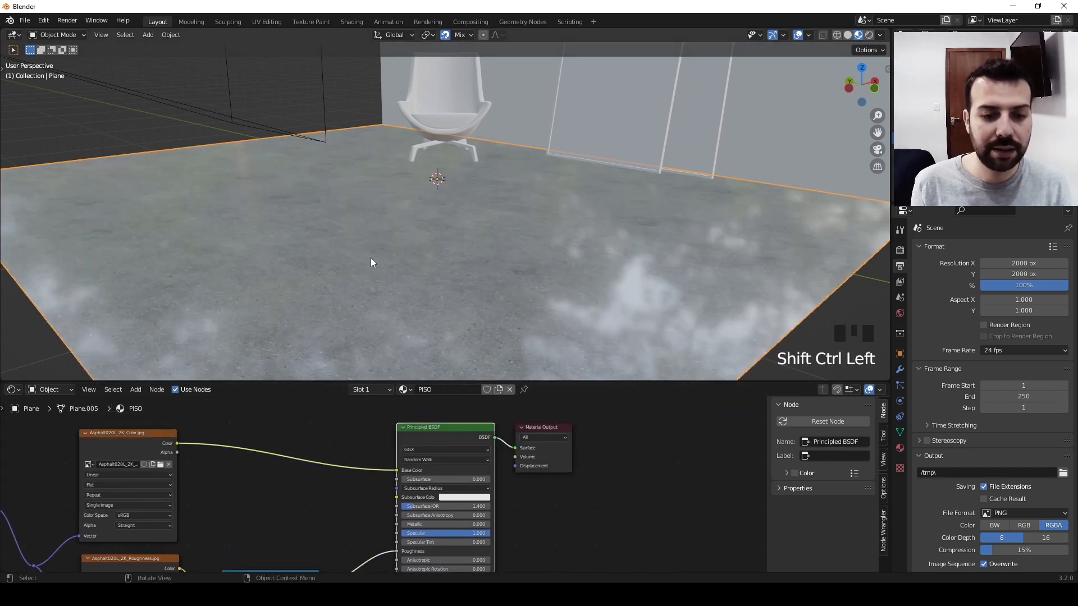
# - Examine the floor's reflections from several angles around the room
pyautogui.moveTo(514, 305); pyautogui.dragTo(580, 319, button='middle')
pyautogui.scroll(-2, 588, 243)
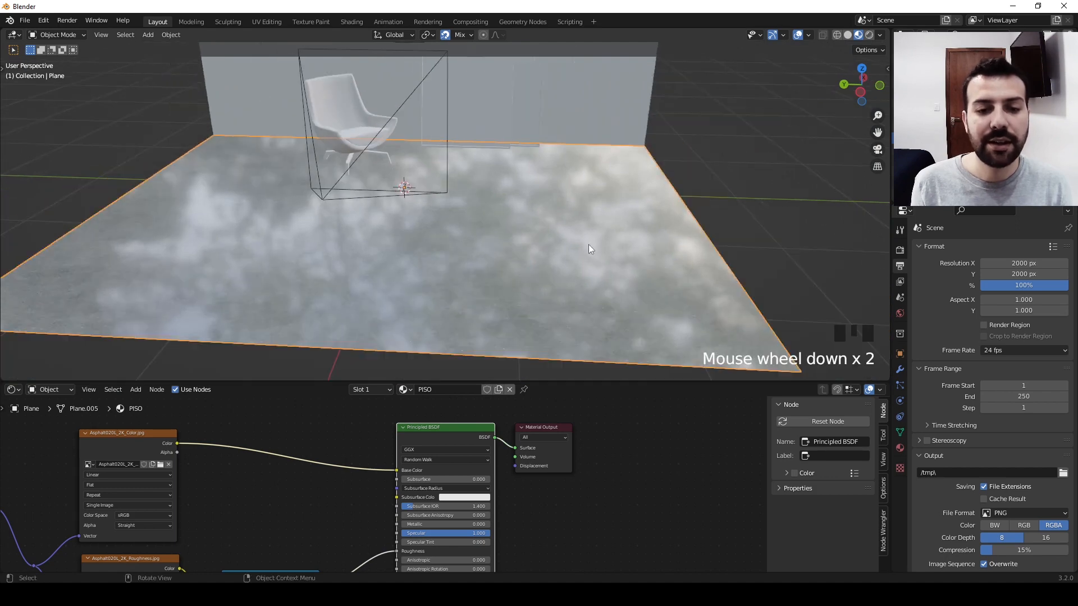
pyautogui.keyDown('shift'); pyautogui.moveTo(587, 244); pyautogui.dragTo(531, 300, button='middle'); pyautogui.keyUp('shift')
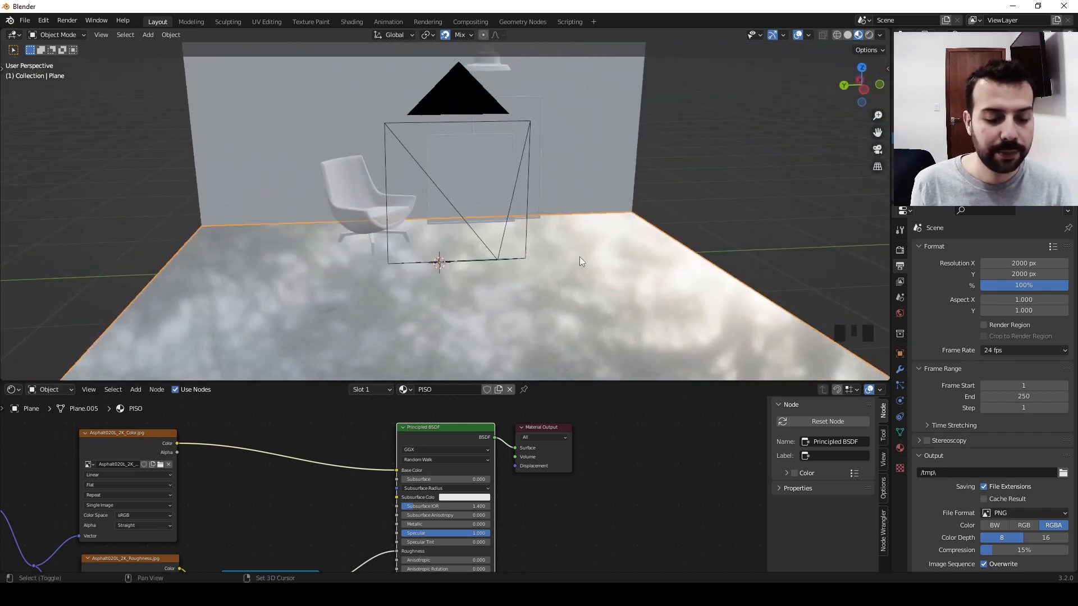
pyautogui.keyDown('shift'); pyautogui.moveTo(579, 258); pyautogui.dragTo(473, 269, button='middle'); pyautogui.keyUp('shift')
pyautogui.scroll(-3, 333, 494)
pyautogui.scroll(2, 472, 314)
pyautogui.moveTo(472, 314); pyautogui.dragTo(458, 248, button='middle')
pyautogui.keyDown('shift'); pyautogui.moveTo(469, 202); pyautogui.dragTo(470, 232, button='middle'); pyautogui.keyUp('shift')
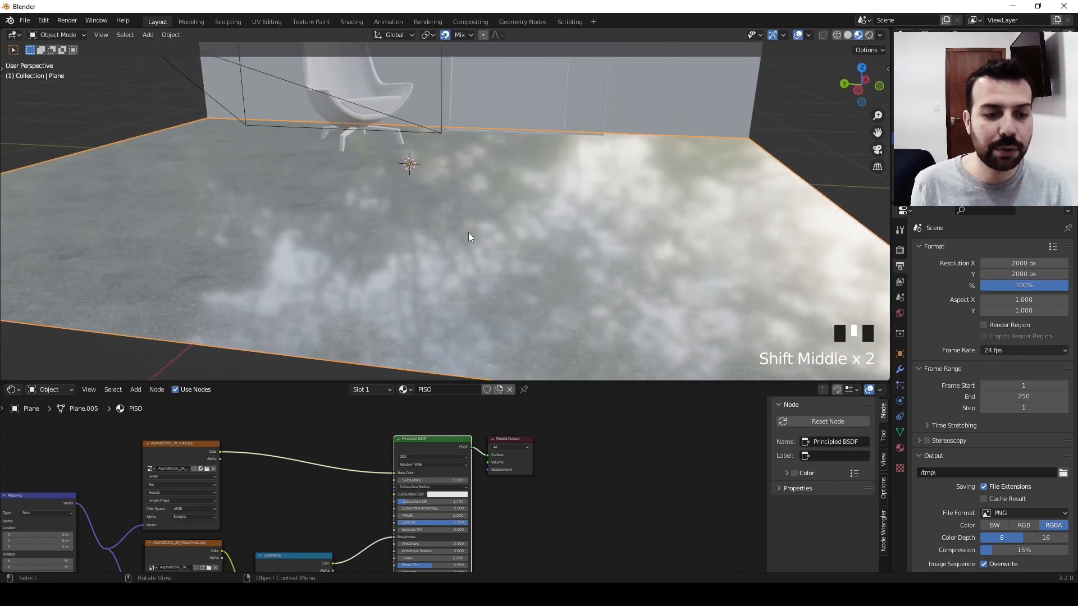
# - Add a Noise Texture node below the roughness image texture in the floor material
pyautogui.scroll(-2, 405, 364)
pyautogui.scroll(-4, 353, 508)
pyautogui.moveTo(352, 505); pyautogui.dragTo(339, 524, button='middle')
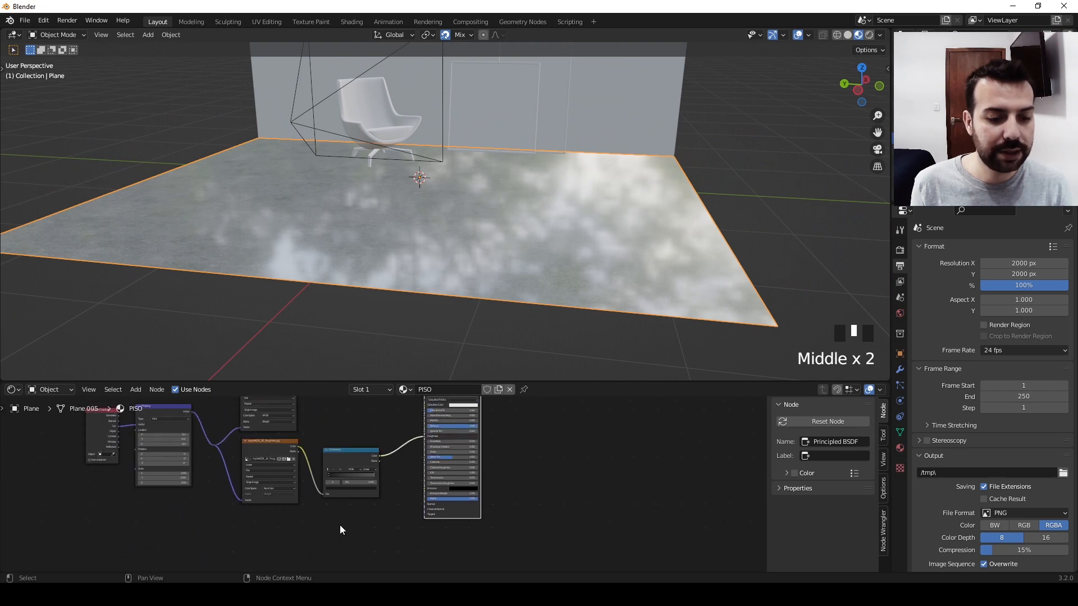
pyautogui.hotkey('shift', 'a')
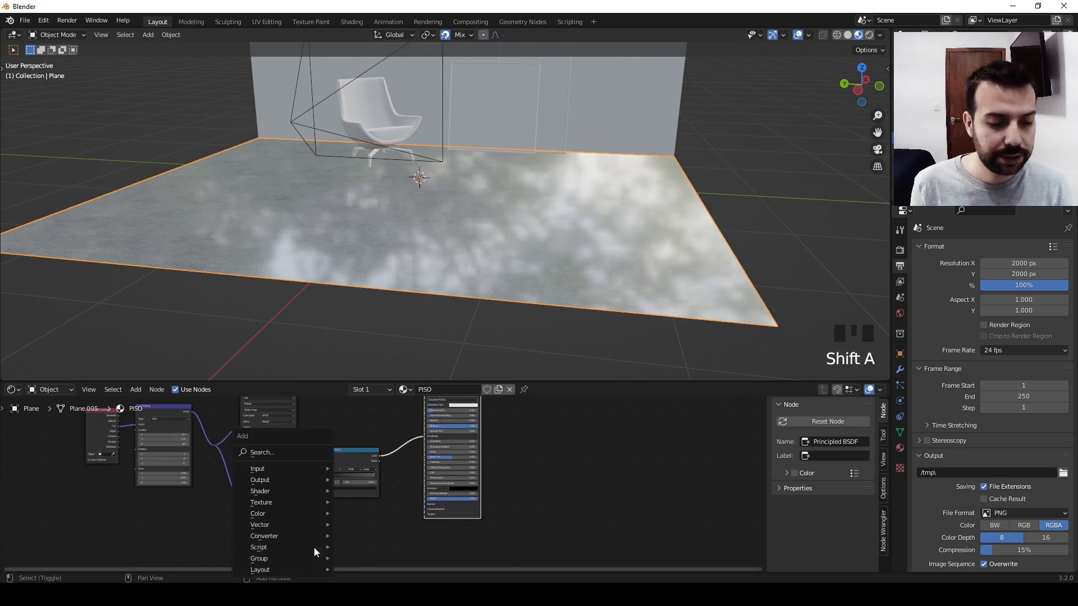
pyautogui.click(275, 453)
pyautogui.write('noise')
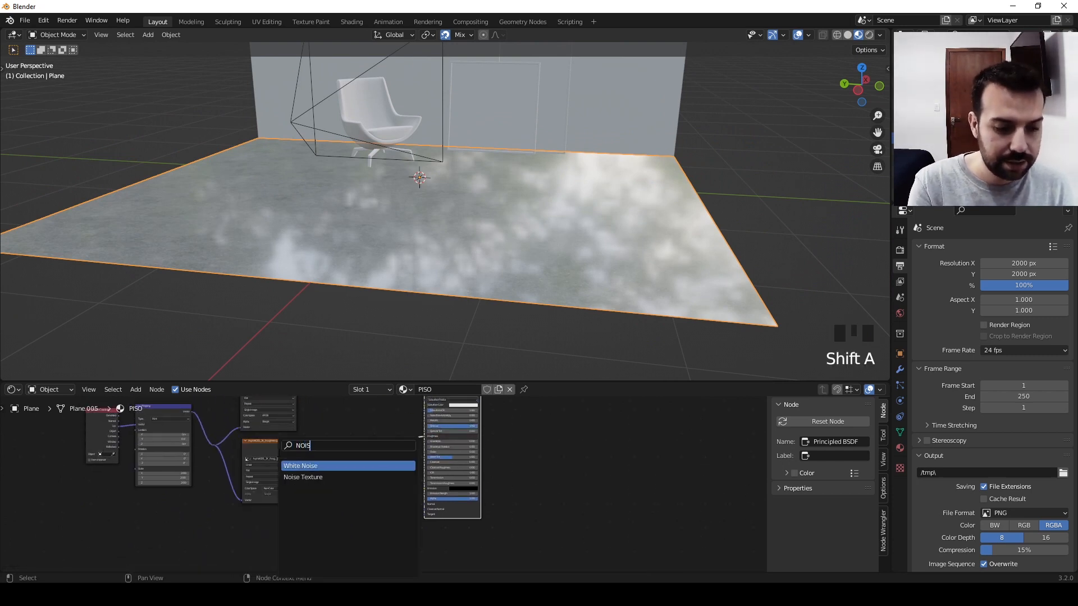
pyautogui.press('Return')
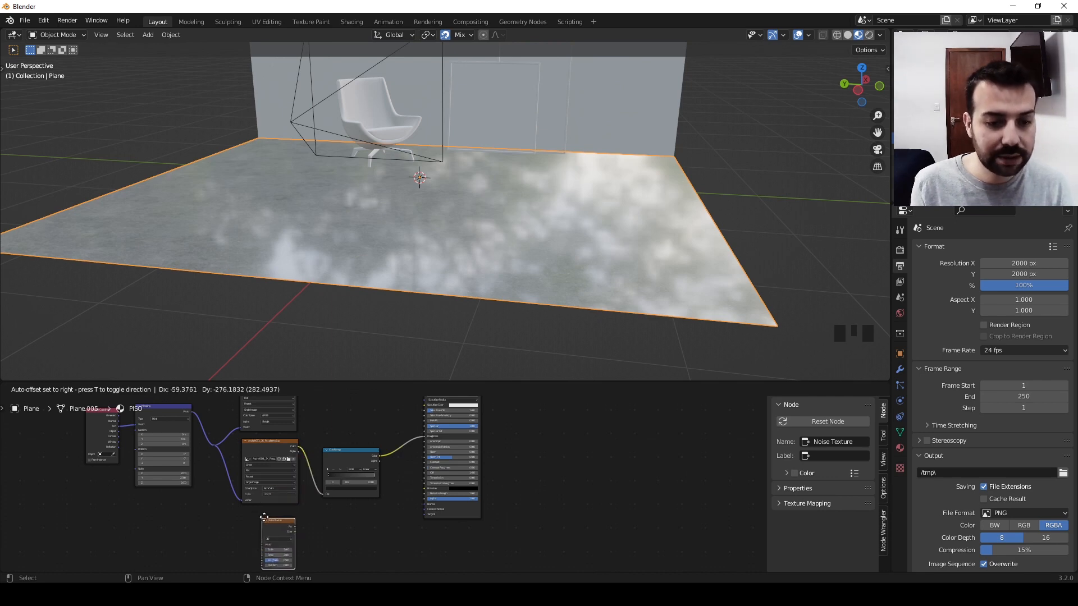
pyautogui.click(267, 524)
# - Preview the Noise Texture on the floor with Node Wrangler and inspect its pattern
pyautogui.moveTo(344, 534); pyautogui.dragTo(427, 494, button='middle')
pyautogui.scroll(5, 365, 490)
pyautogui.keyDown('ctrl'); pyautogui.keyDown('shift'); pyautogui.click(321, 463); pyautogui.keyUp('shift'); pyautogui.keyUp('ctrl')
pyautogui.moveTo(517, 339); pyautogui.dragTo(527, 306, button='middle')
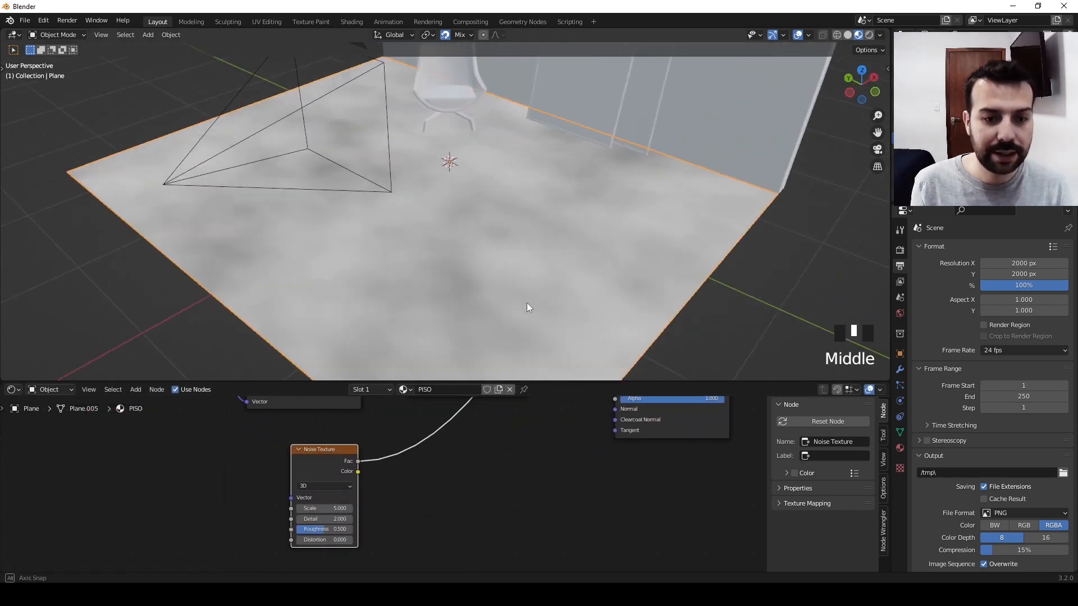
pyautogui.scroll(2, 457, 225)
pyautogui.scroll(-2, 432, 284)
pyautogui.moveTo(433, 284); pyautogui.dragTo(464, 247, button='middle')
pyautogui.scroll(1, 476, 301)
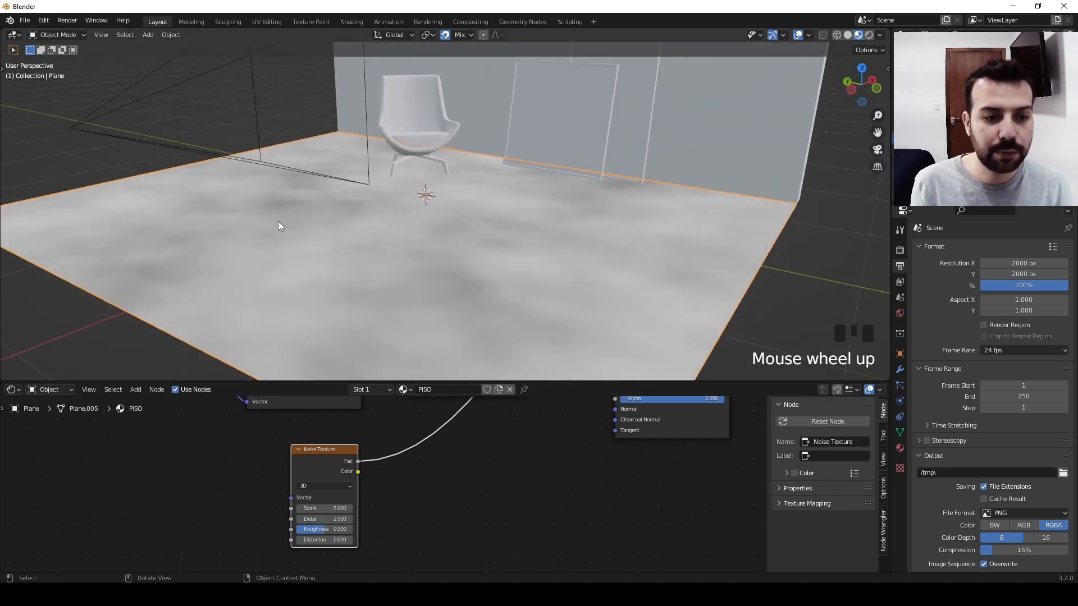
# - Insert a ColorRamp node on the Noise Texture's Fac output link
pyautogui.doubleClick(414, 482)
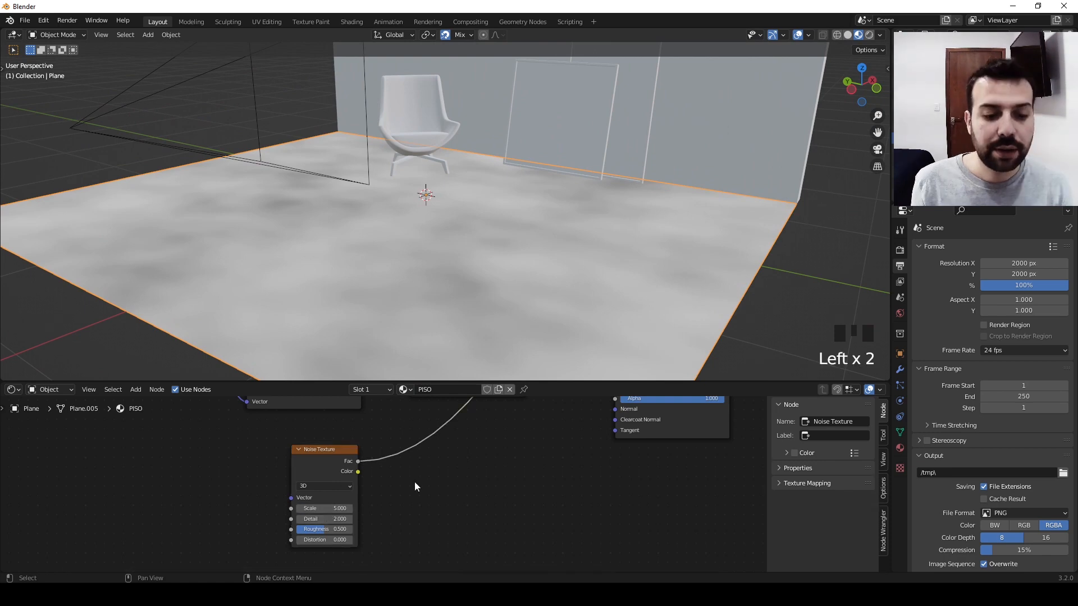
pyautogui.hotkey('shift', 'a')
pyautogui.write('COLO')
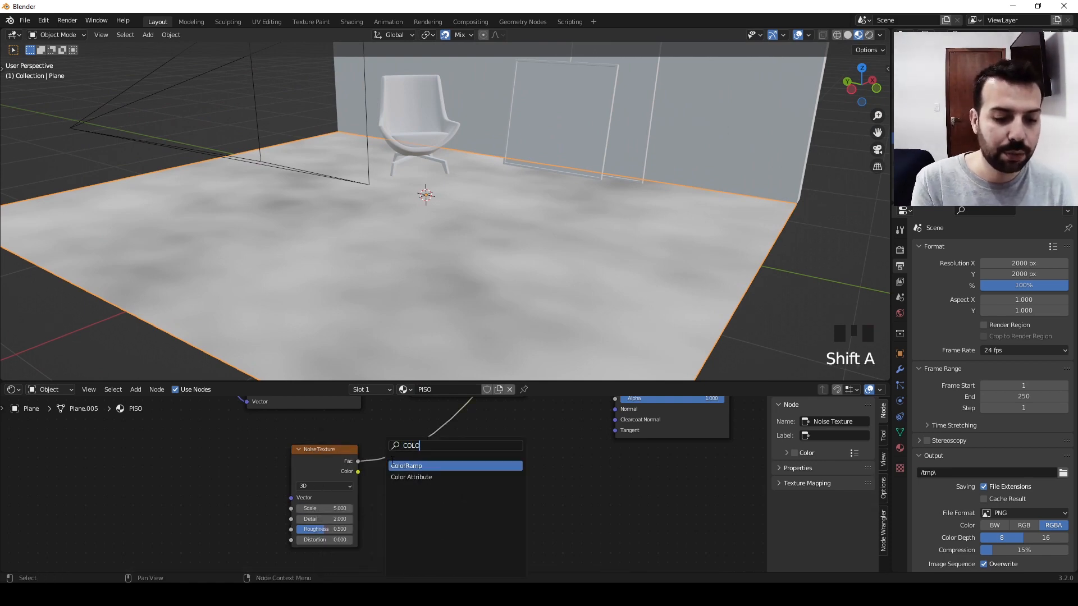
pyautogui.click(405, 465)
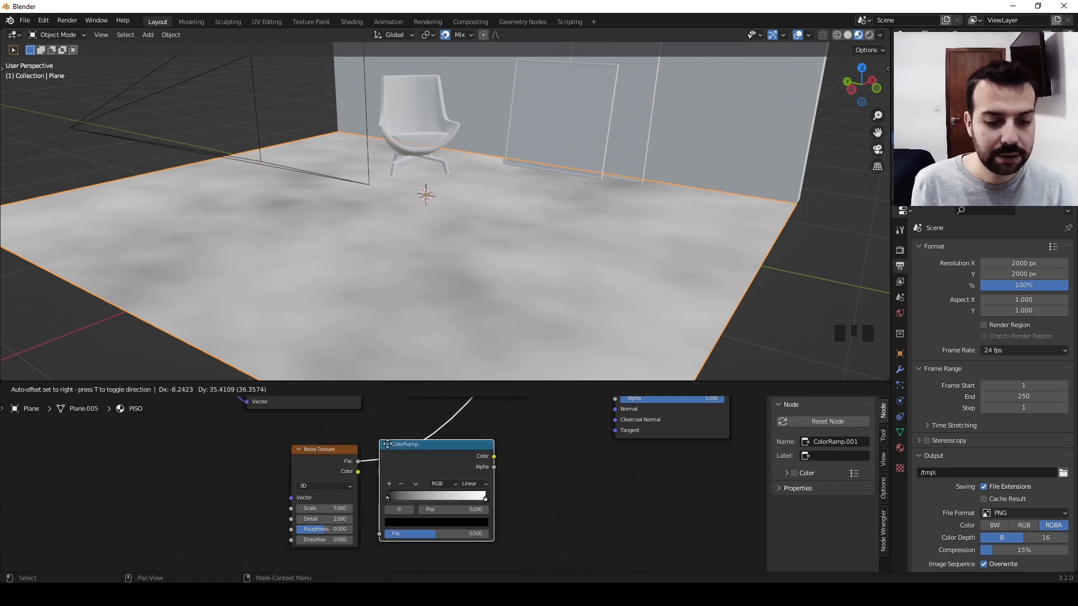
pyautogui.click(417, 476)
# - Increase the noise contrast by moving the new ColorRamp's white stop inward and its black stop to position 0.359
pyautogui.moveTo(407, 496); pyautogui.dragTo(470, 495)
pyautogui.click(438, 498)
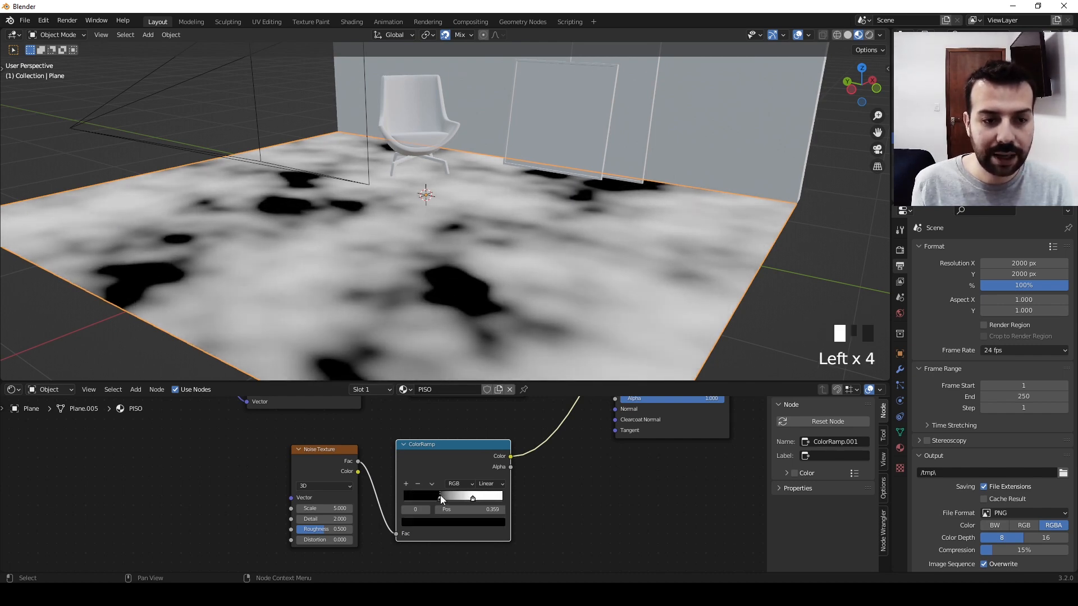
pyautogui.moveTo(412, 267); pyautogui.dragTo(462, 309, button='middle')
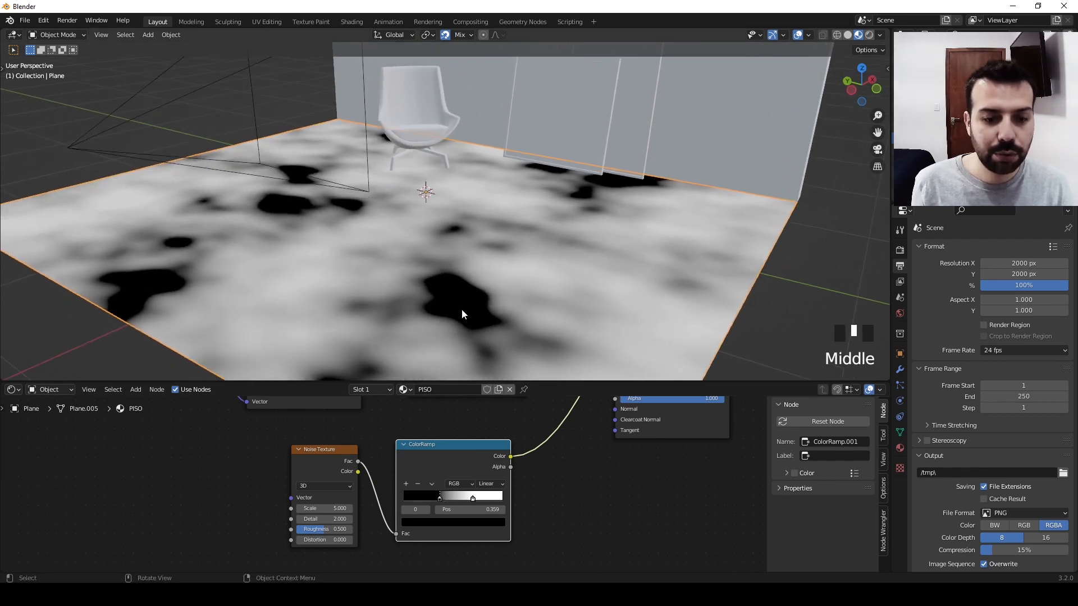
# - Set the Noise Texture's Detail to 16 and Roughness to 0.8
pyautogui.click(318, 516)
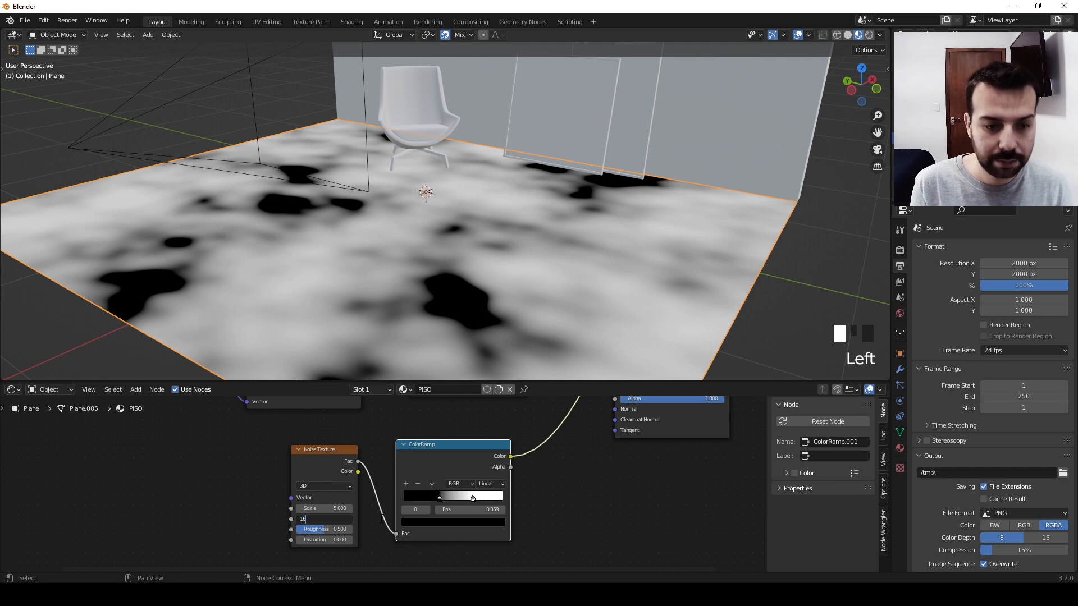
pyautogui.press('Return')
pyautogui.click(320, 529)
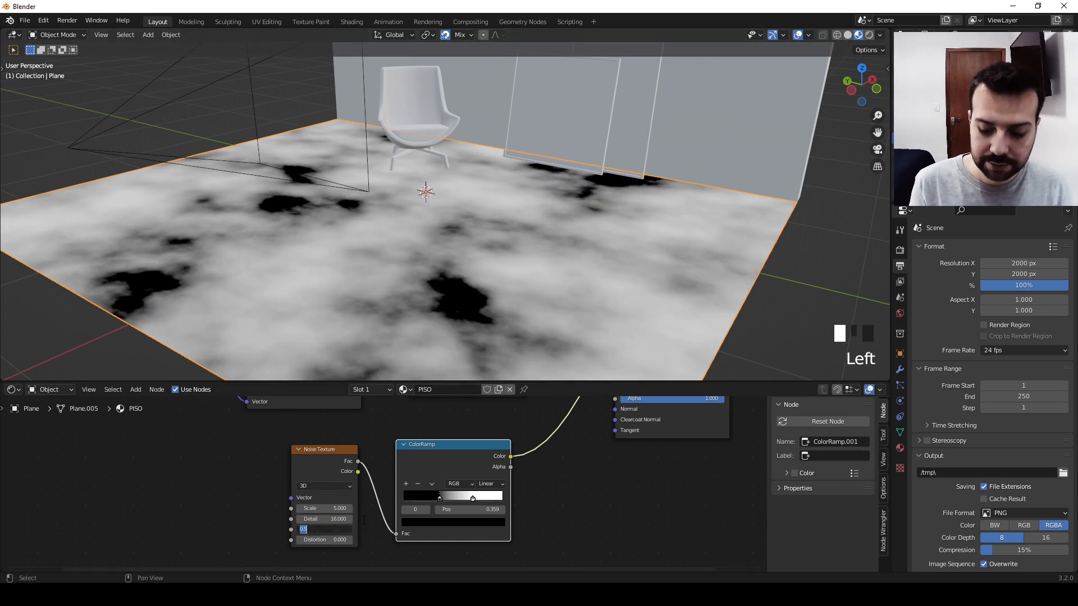
pyautogui.write('.8')
pyautogui.press('Return')
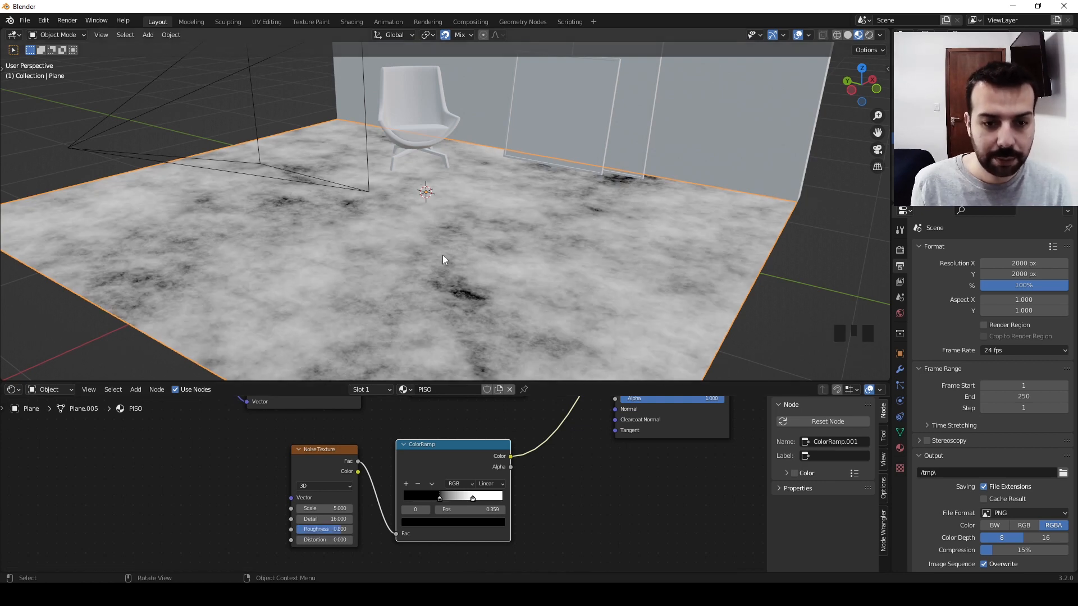
pyautogui.moveTo(443, 255); pyautogui.dragTo(464, 270, button='middle')
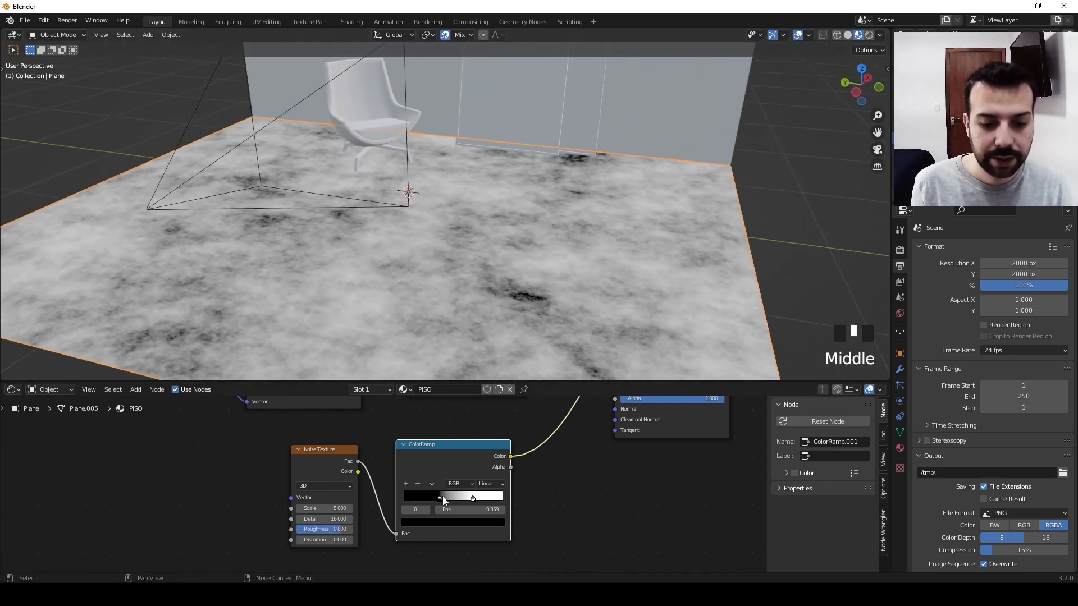
# - Move the noise ColorRamp's black stop closer to the white stop and place the white stop at position 0.677
pyautogui.moveTo(442, 496); pyautogui.dragTo(455, 497)
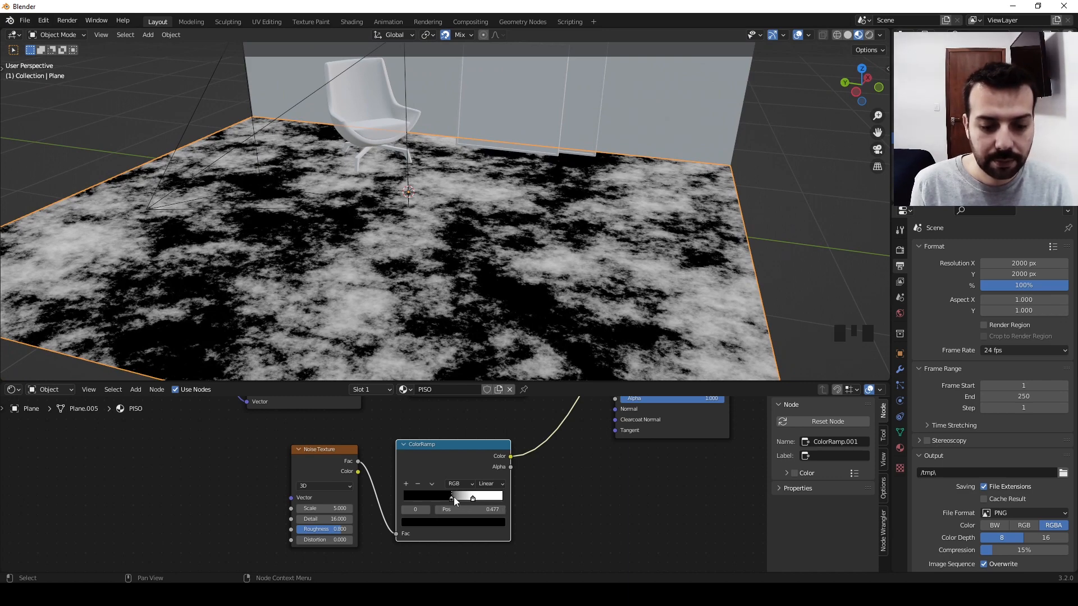
pyautogui.moveTo(455, 502); pyautogui.dragTo(472, 499)
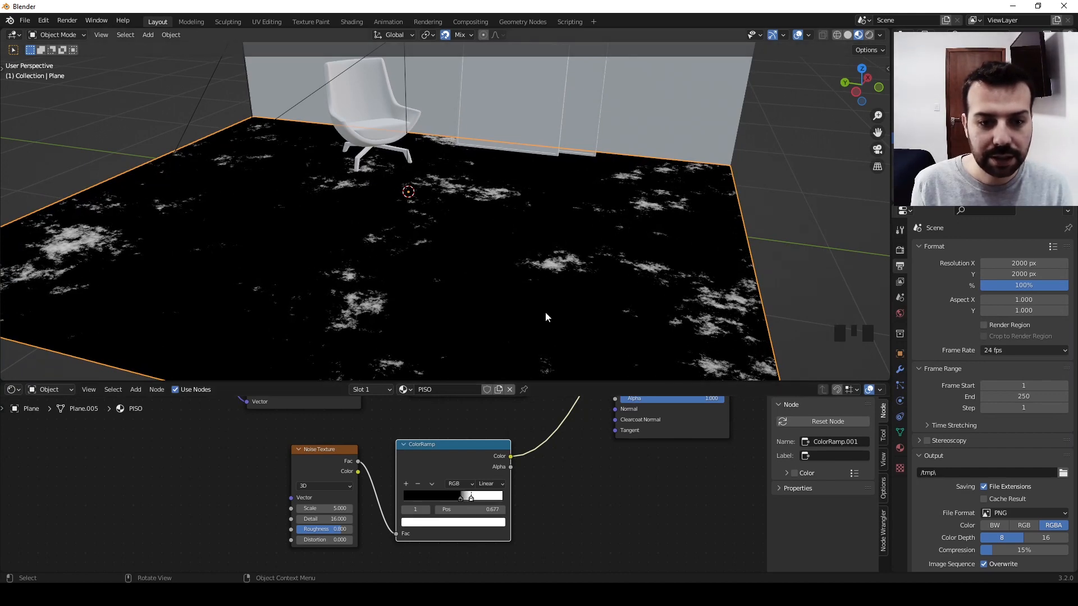
pyautogui.scroll(2, 542, 281)
pyautogui.scroll(-2, 543, 281)
pyautogui.moveTo(541, 281); pyautogui.dragTo(547, 281, button='middle')
pyautogui.scroll(-3, 491, 444)
pyautogui.moveTo(494, 446); pyautogui.dragTo(421, 471, button='middle')
pyautogui.scroll(-1, 410, 473)
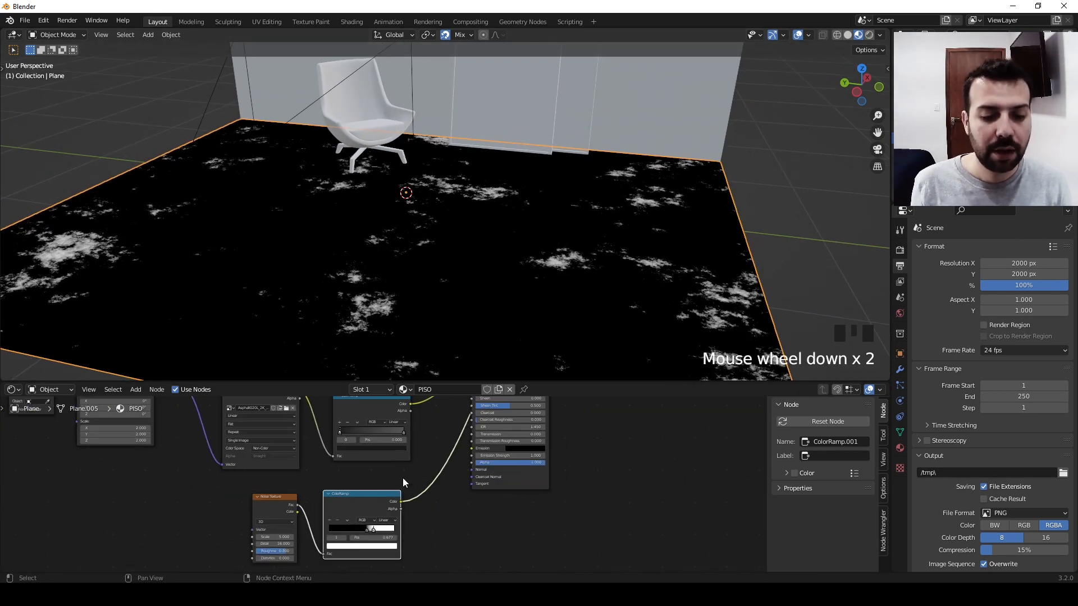
pyautogui.hotkey('shift', 'a')
pyautogui.click(424, 452)
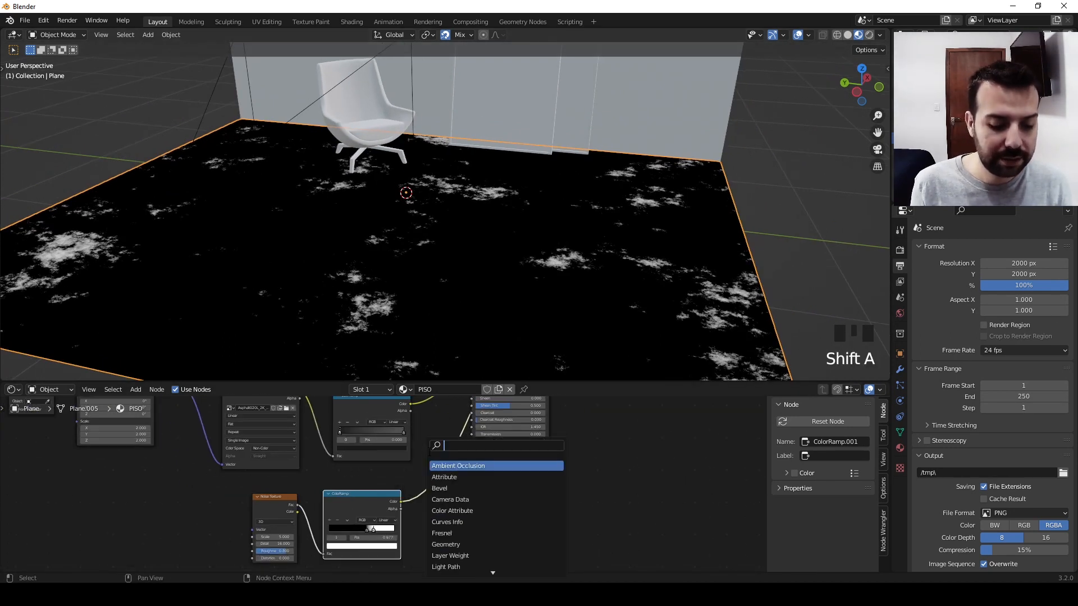
pyautogui.write('MIX')
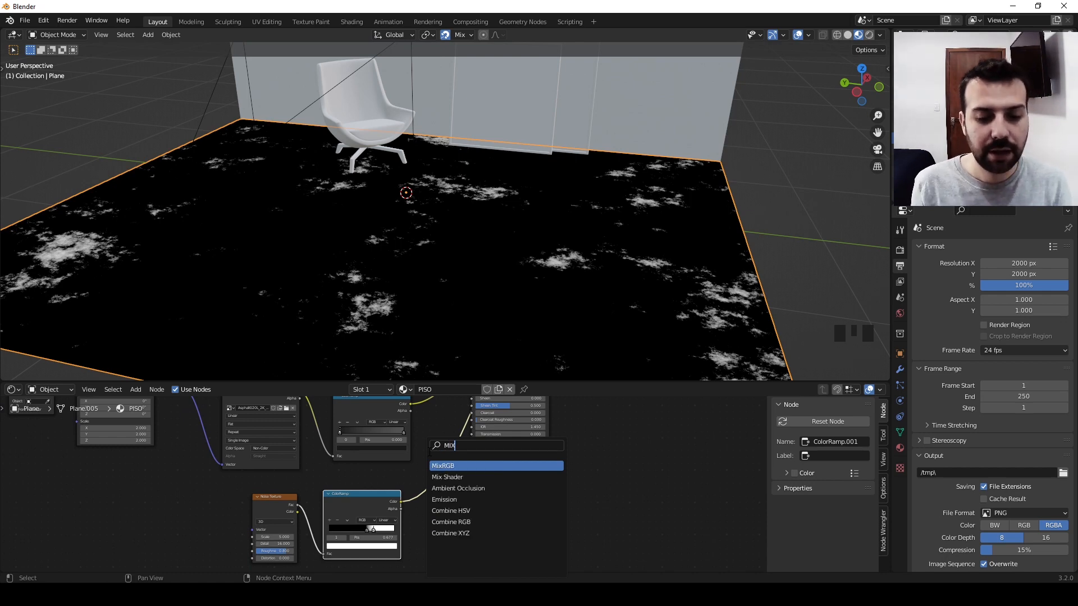
pyautogui.press('Escape')
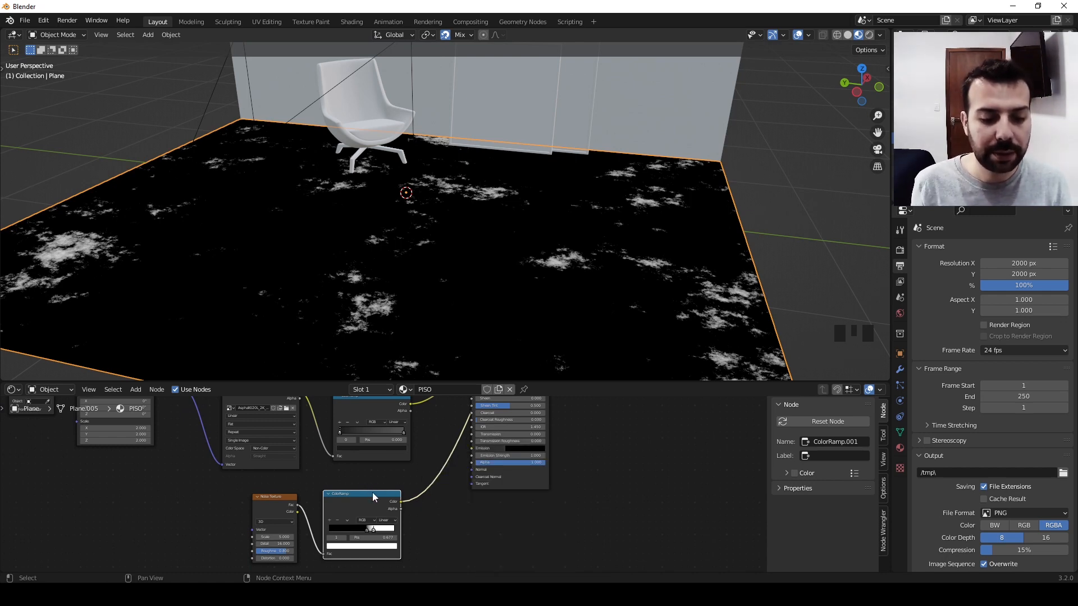
# - Combine the two ColorRamps through a Mix node with Node Wrangler and shift the upstream nodes away from the Principled BSDF
pyautogui.keyDown('ctrl'); pyautogui.keyDown('shift'); pyautogui.moveTo(373, 506); pyautogui.dragTo(371, 435, button='right'); pyautogui.keyUp('shift'); pyautogui.keyUp('ctrl')
pyautogui.scroll(-2, 391, 487)
pyautogui.moveTo(404, 544); pyautogui.dragTo(156, 402)
pyautogui.click(444, 532)
pyautogui.moveTo(392, 539); pyautogui.dragTo(159, 407)
pyautogui.press('g')
pyautogui.click(364, 483)
# - Expand the collapsed Mix node and reposition it beside the roughness ColorRamp
pyautogui.scroll(9, 335, 471)
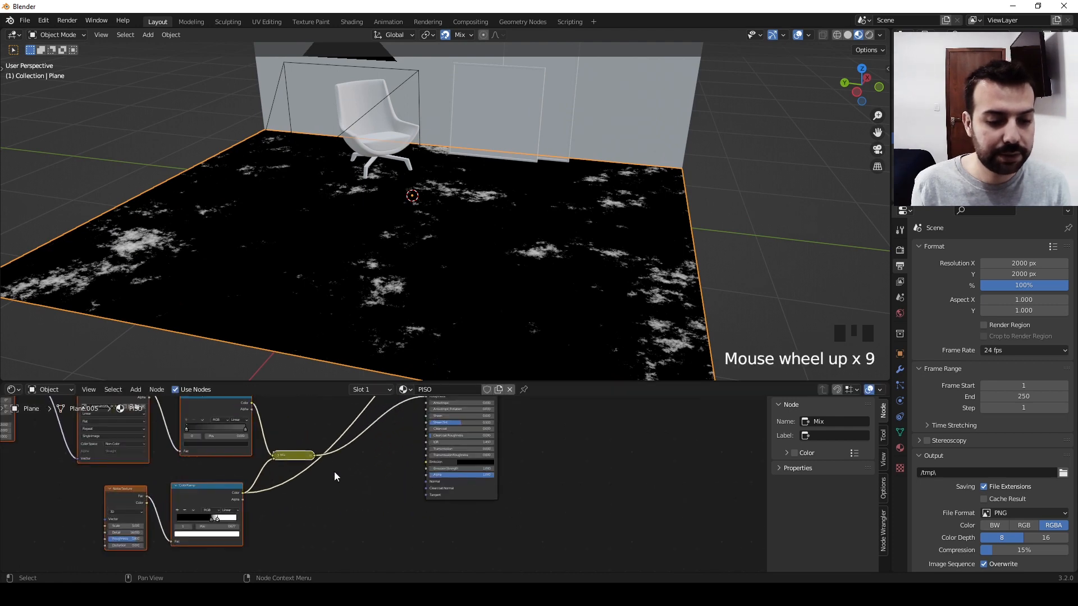
pyautogui.moveTo(334, 471); pyautogui.dragTo(385, 523, button='middle')
pyautogui.scroll(6, 338, 493)
pyautogui.moveTo(338, 494); pyautogui.dragTo(365, 491, button='middle')
pyautogui.click(331, 471)
pyautogui.moveTo(365, 491); pyautogui.dragTo(369, 427)
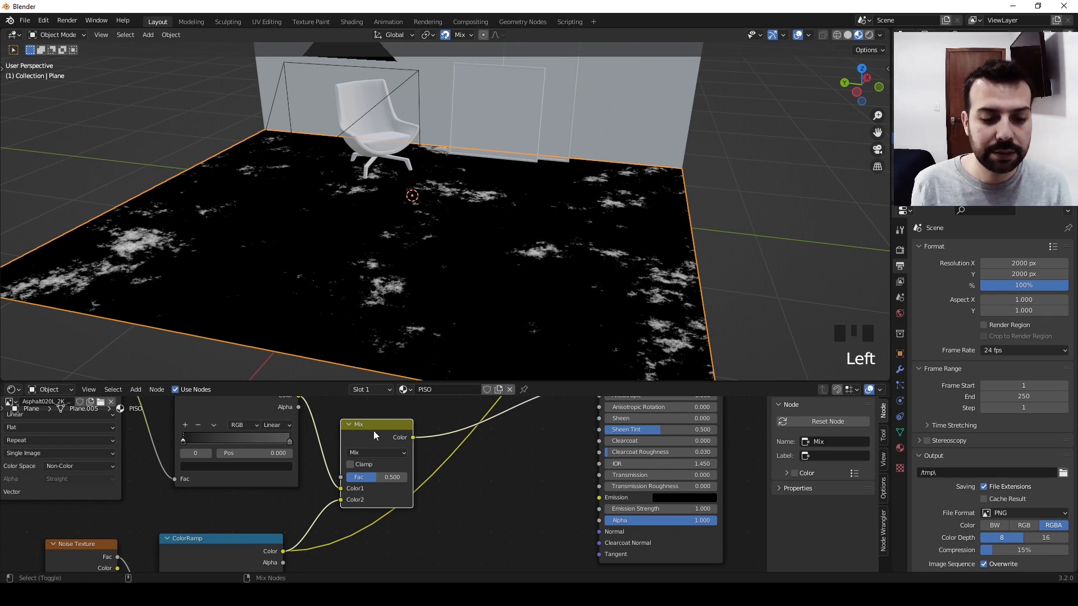
# - Preview the Mix node's output on the floor and set its blending mode to Add
pyautogui.keyDown('ctrl'); pyautogui.keyDown('shift'); pyautogui.click(366, 430); pyautogui.keyUp('shift'); pyautogui.keyUp('ctrl')
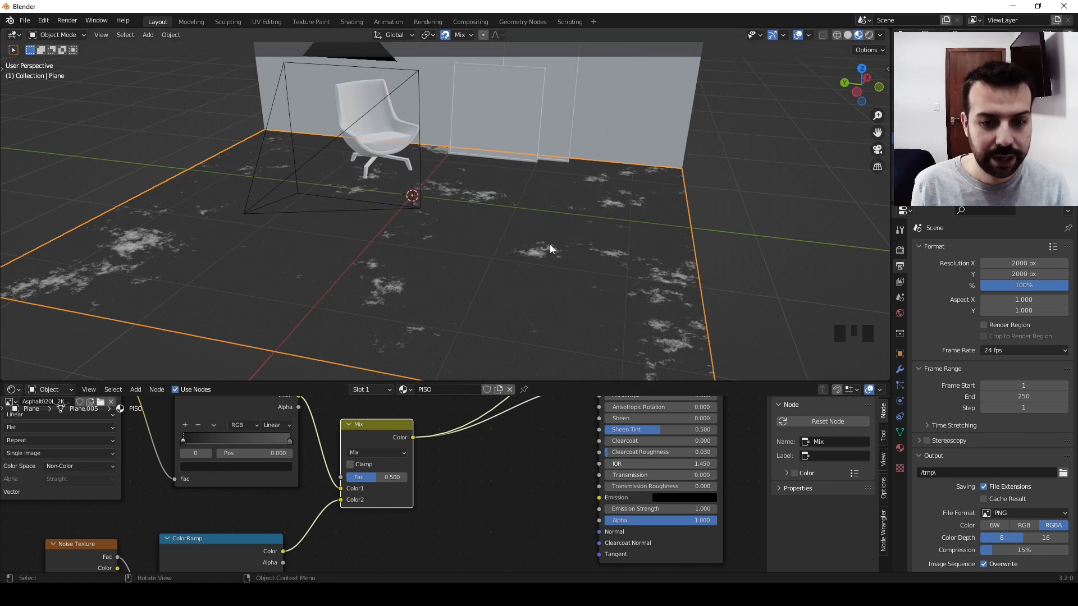
pyautogui.moveTo(550, 244); pyautogui.dragTo(469, 244, button='middle')
pyautogui.scroll(1, 470, 246)
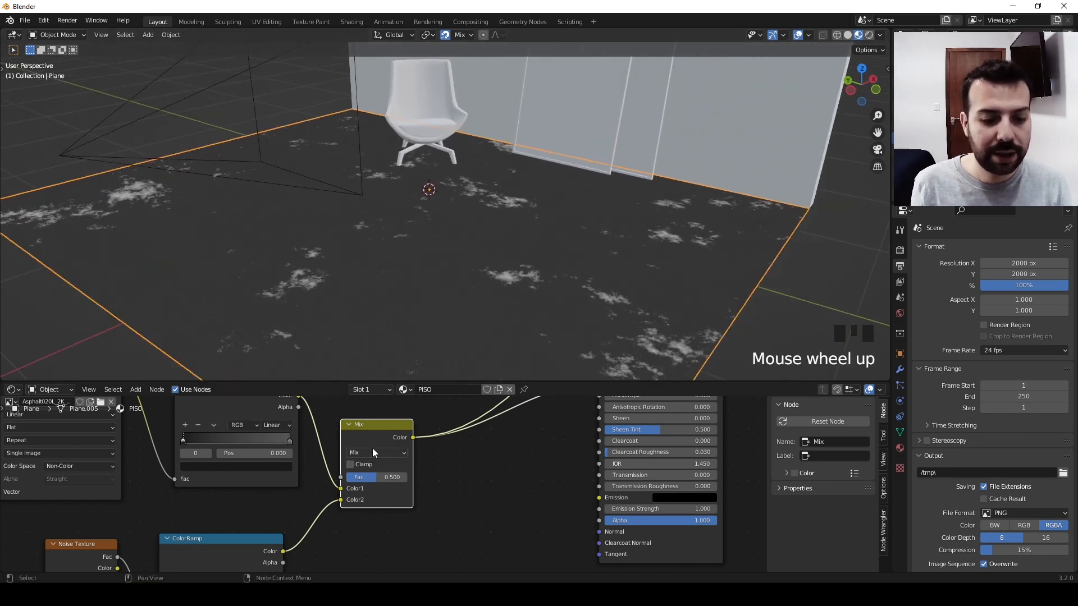
pyautogui.click(370, 452)
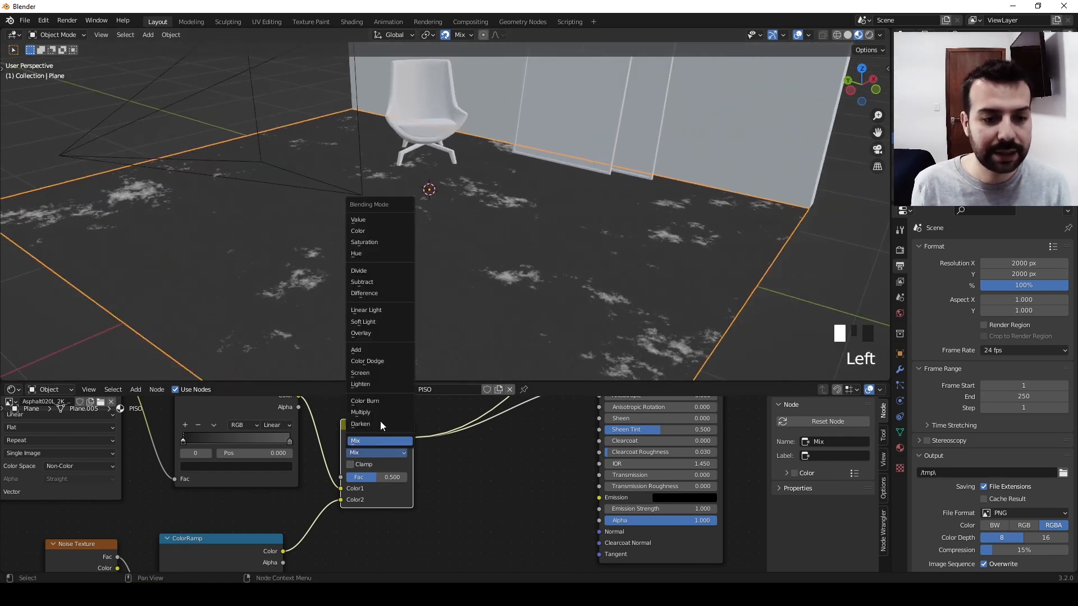
pyautogui.click(381, 352)
pyautogui.moveTo(387, 484); pyautogui.dragTo(411, 427, button='middle')
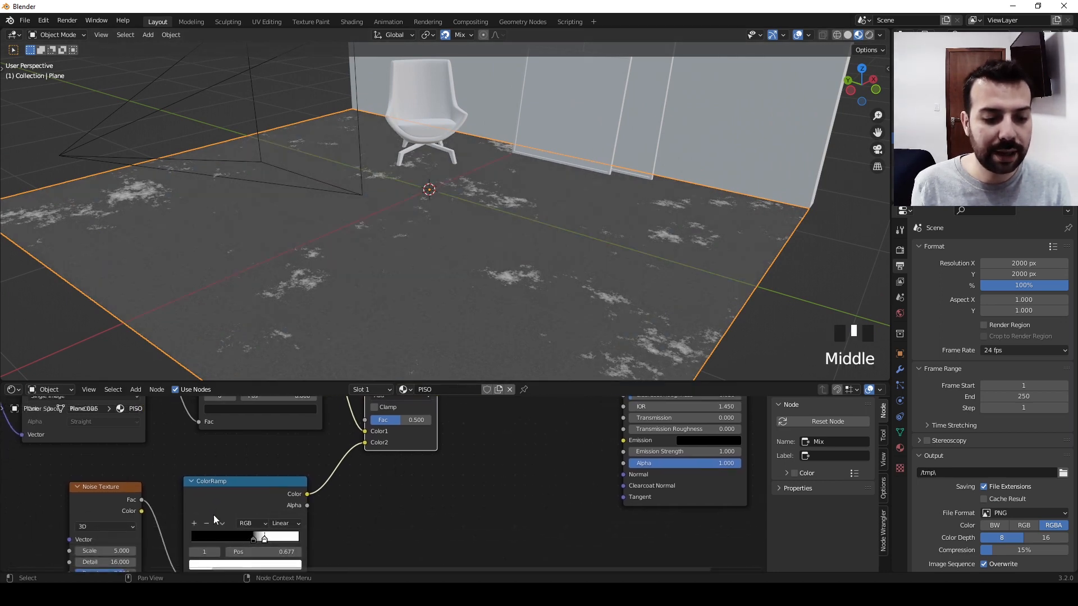
# - Preview the noise ColorRamp and the Add node on the floor, and reconnect the Principled BSDF to the material output
pyautogui.keyDown('ctrl'); pyautogui.keyDown('shift'); pyautogui.click(240, 504); pyautogui.keyUp('shift'); pyautogui.keyUp('ctrl')
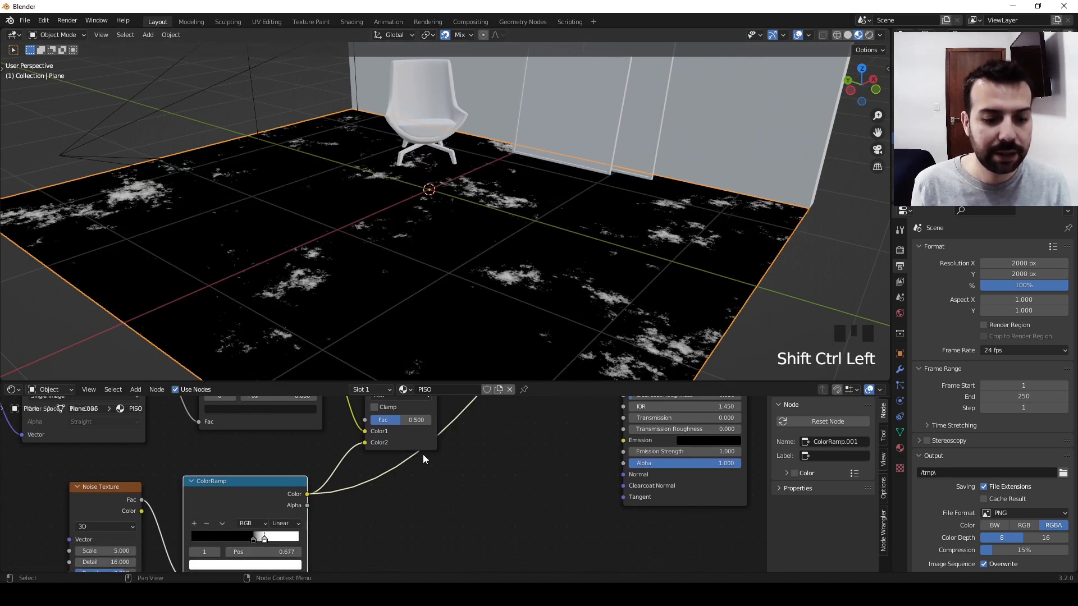
pyautogui.moveTo(467, 456); pyautogui.dragTo(460, 503, button='middle')
pyautogui.keyDown('ctrl'); pyautogui.keyDown('shift'); pyautogui.click(400, 490); pyautogui.keyUp('shift'); pyautogui.keyUp('ctrl')
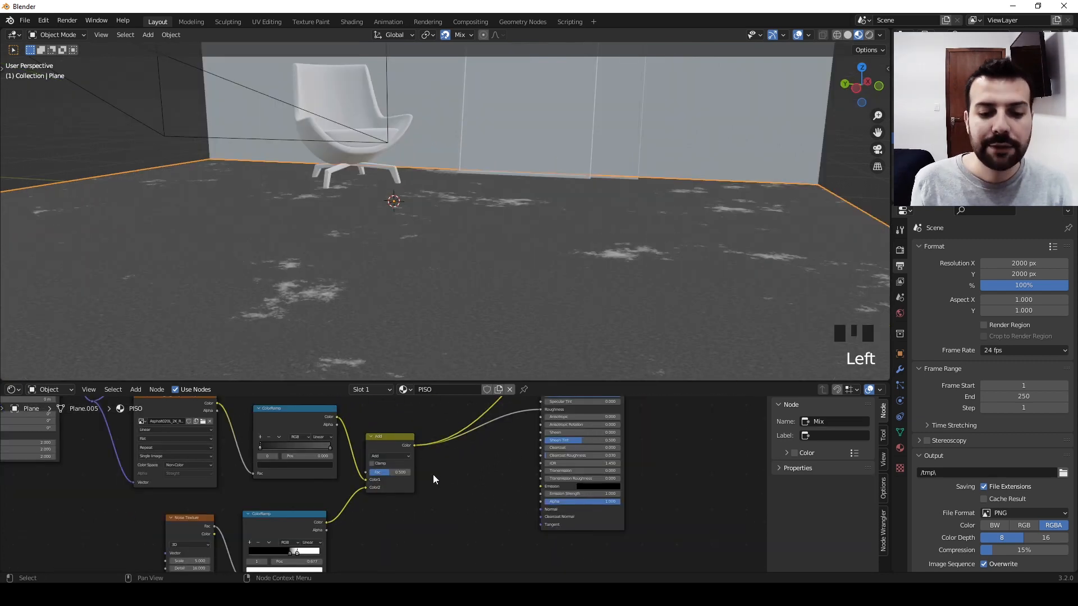
pyautogui.keyDown('ctrl'); pyautogui.keyDown('shift'); pyautogui.click(589, 521); pyautogui.keyUp('shift'); pyautogui.keyUp('ctrl')
# - Try a Fac of 1.000 on the Add node and inspect the floor's reflections from several angles
pyautogui.moveTo(463, 220); pyautogui.dragTo(446, 291, button='middle')
pyautogui.moveTo(393, 471); pyautogui.dragTo(412, 460)
pyautogui.moveTo(480, 295); pyautogui.dragTo(438, 281, button='middle')
pyautogui.moveTo(534, 266); pyautogui.dragTo(515, 280, button='middle')
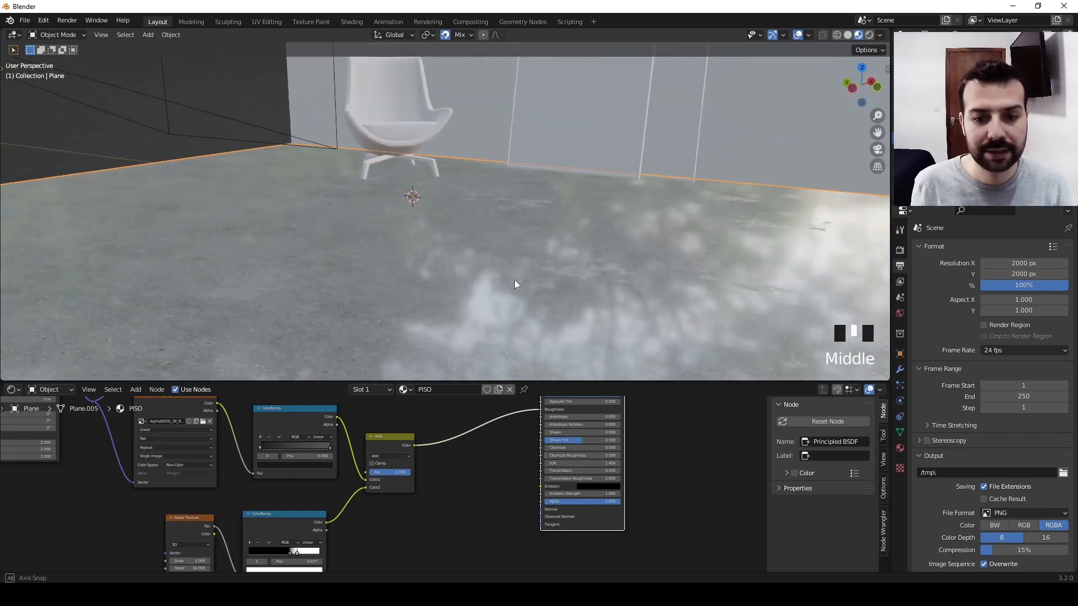
pyautogui.moveTo(568, 301); pyautogui.dragTo(541, 284, button='middle')
pyautogui.moveTo(525, 187); pyautogui.dragTo(592, 231, button='middle')
pyautogui.moveTo(507, 197); pyautogui.dragTo(589, 230, button='middle')
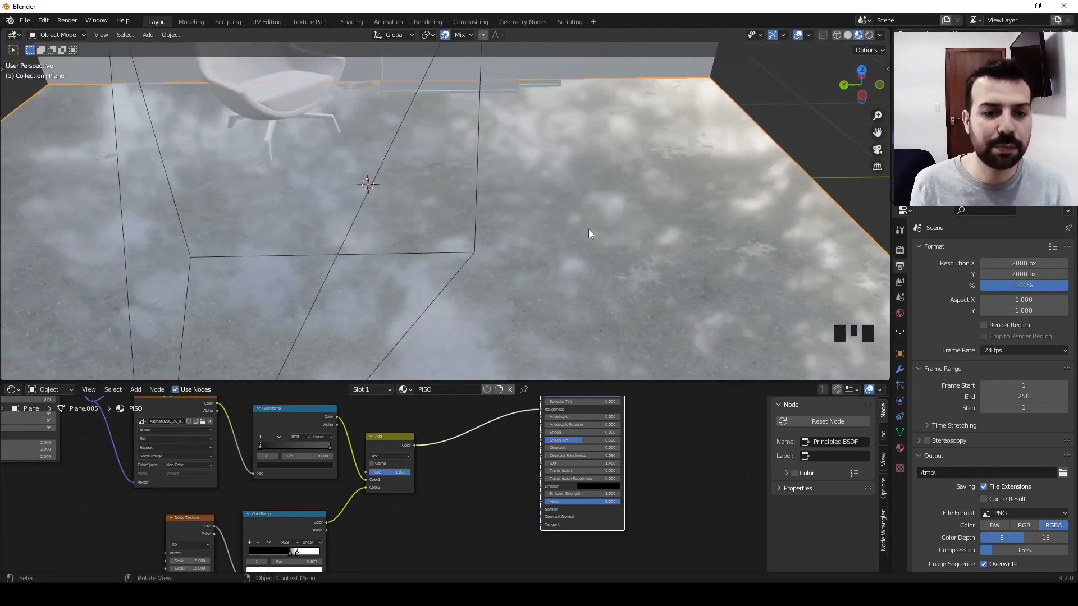
pyautogui.scroll(3, 546, 233)
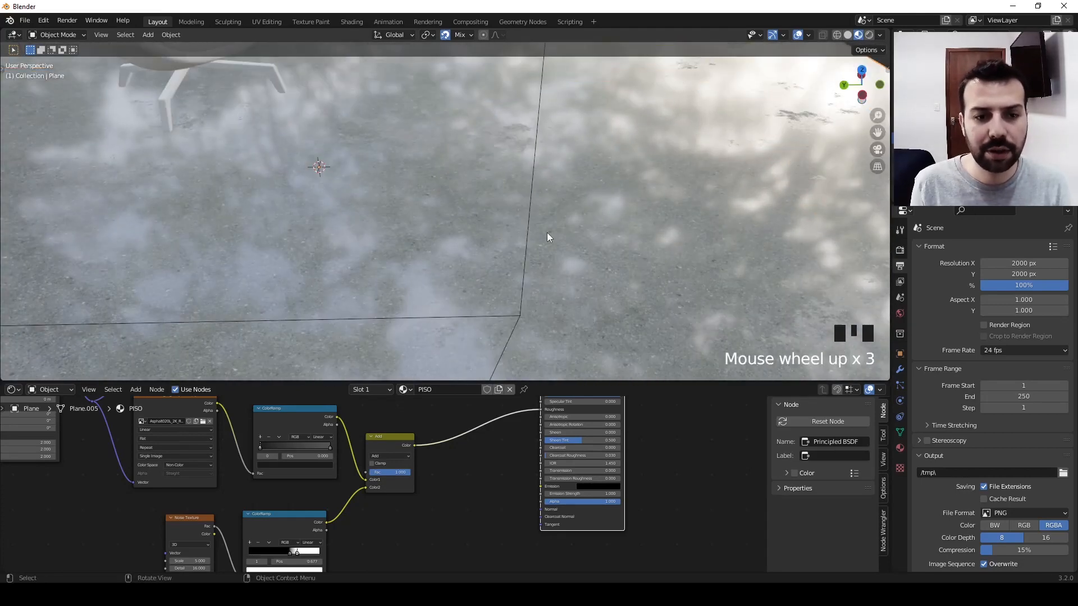
pyautogui.scroll(-3, 544, 227)
pyautogui.moveTo(544, 226); pyautogui.dragTo(506, 183, button='middle')
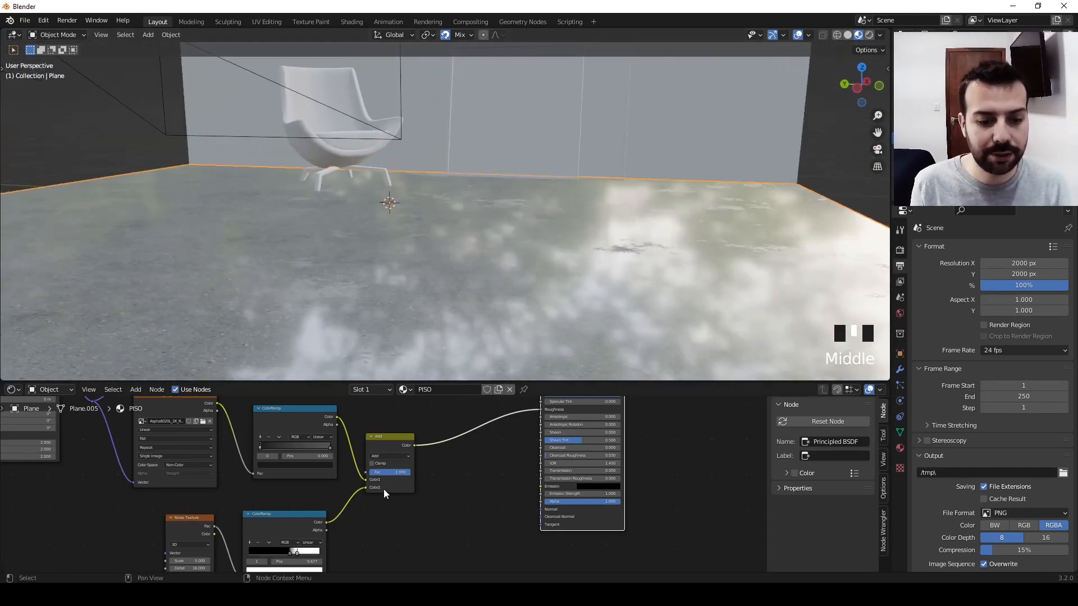
# - Set the Add node's Fac to 0.07 and check the floor's reflections
pyautogui.click(396, 473)
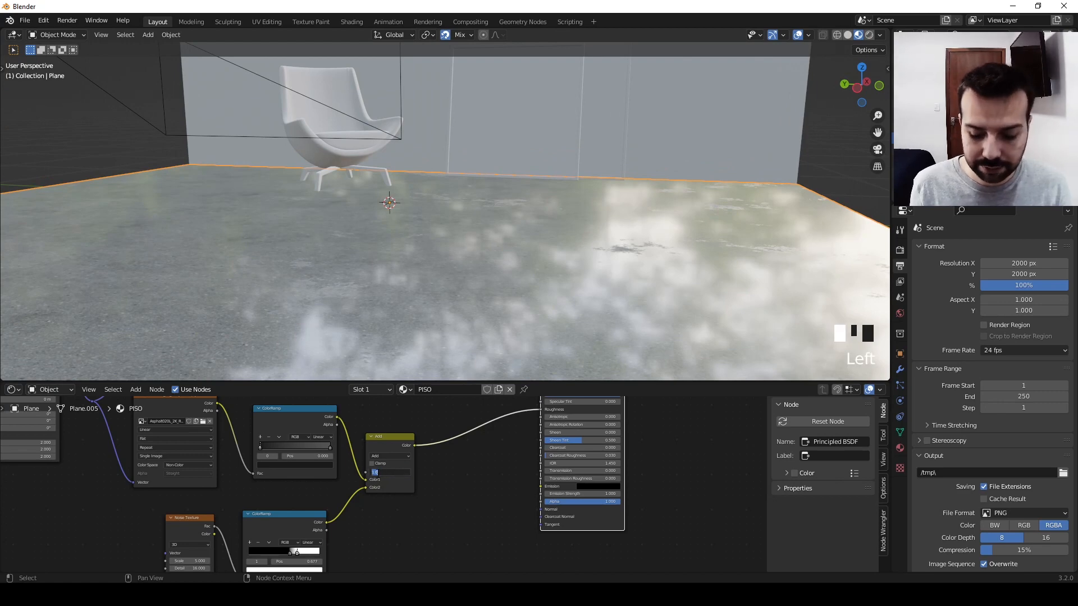
pyautogui.write('0.07')
pyautogui.press('Return')
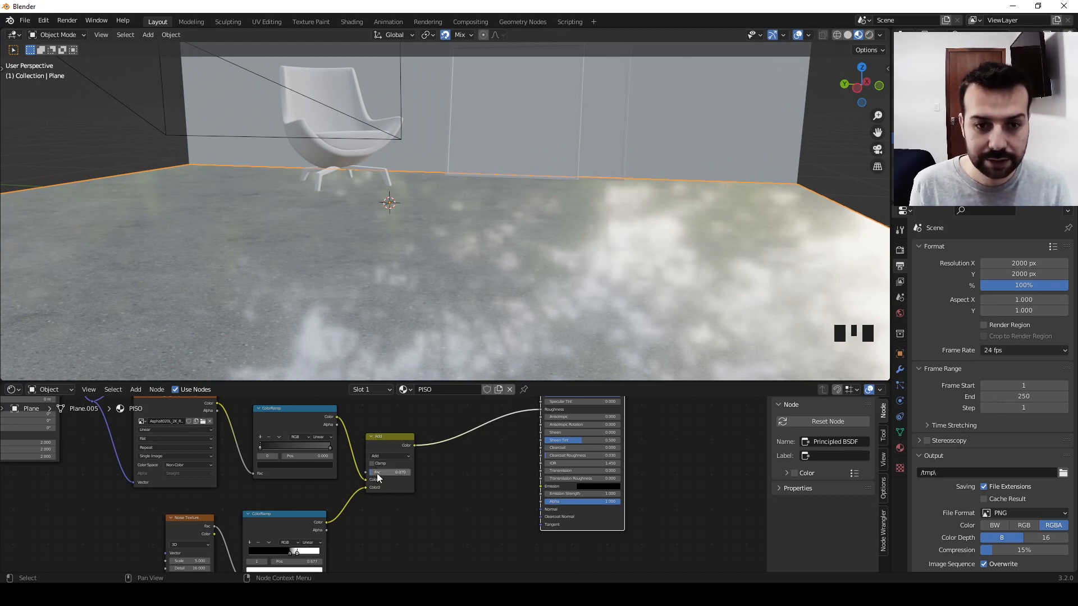
pyautogui.moveTo(443, 355); pyautogui.dragTo(480, 324, button='middle')
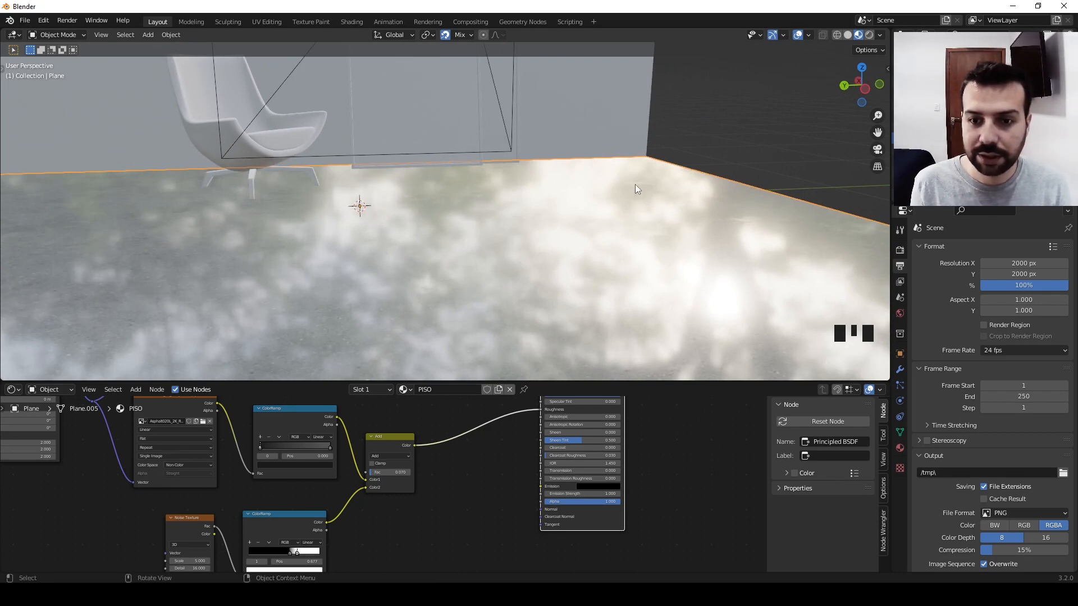
pyautogui.moveTo(635, 184); pyautogui.dragTo(617, 298, button='middle')
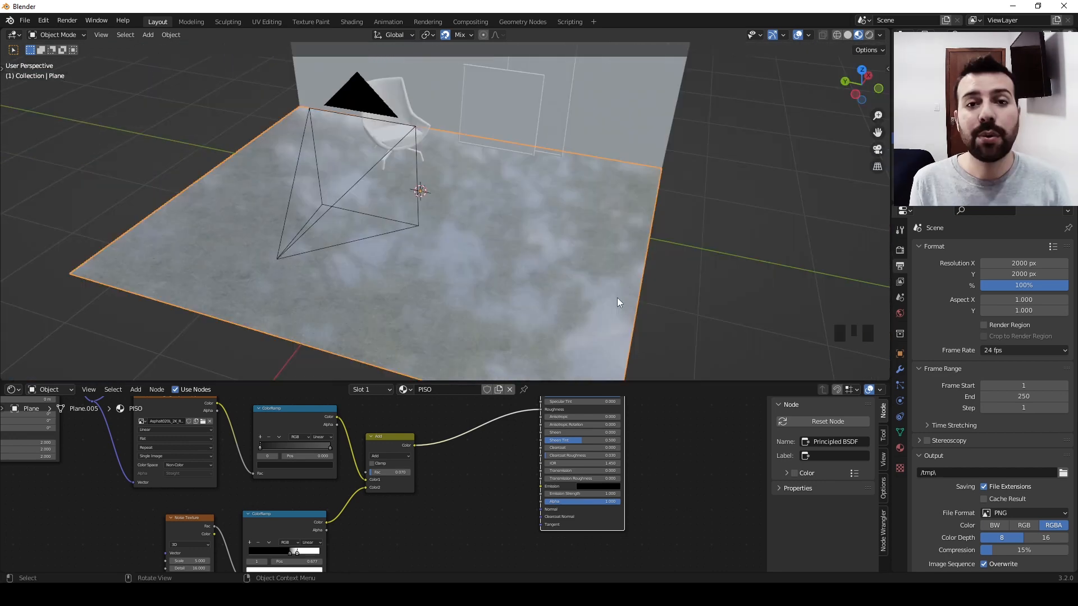
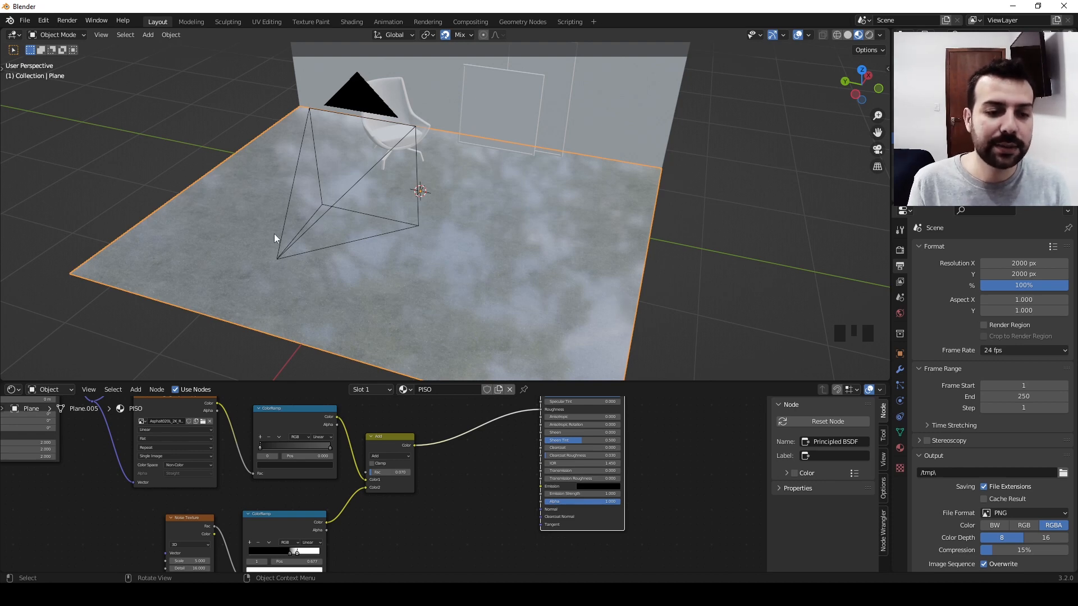
# - Create a new material named PLASTICO PRETO on the front picture frame, QUADRO 01
pyautogui.moveTo(330, 183); pyautogui.dragTo(567, 303, button='middle')
pyautogui.scroll(3, 495, 241)
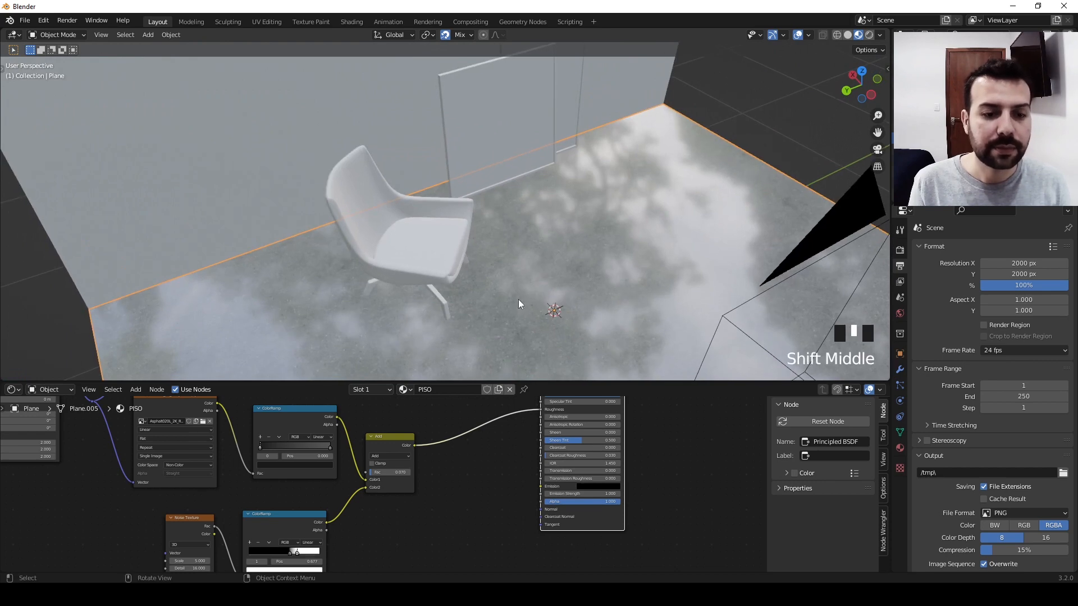
pyautogui.moveTo(633, 262); pyautogui.dragTo(475, 260, button='middle')
pyautogui.scroll(2, 517, 271)
pyautogui.click(475, 259)
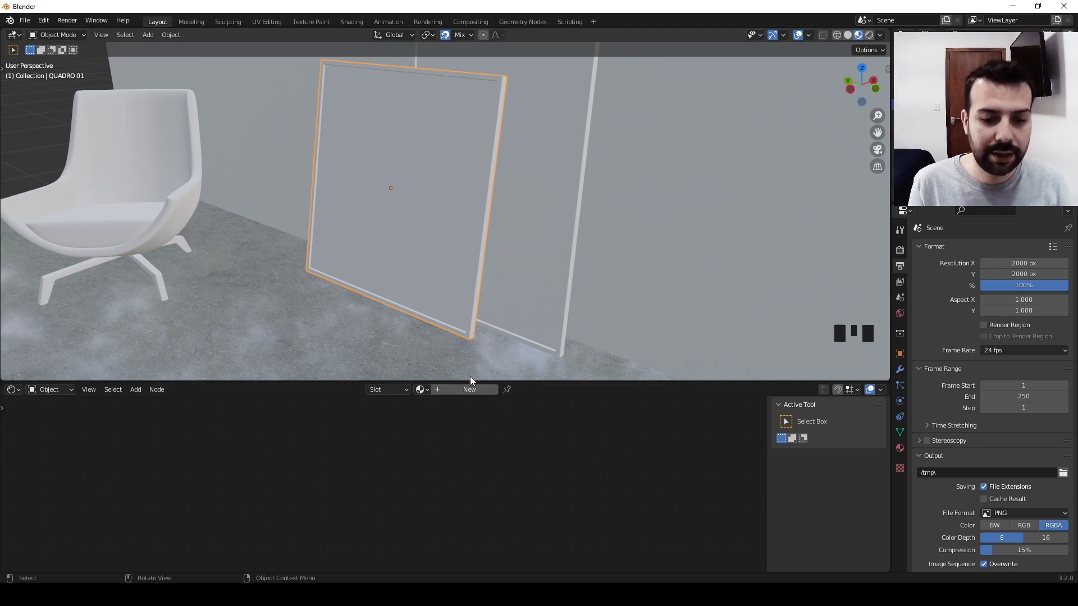
pyautogui.click(461, 389)
pyautogui.click(449, 389)
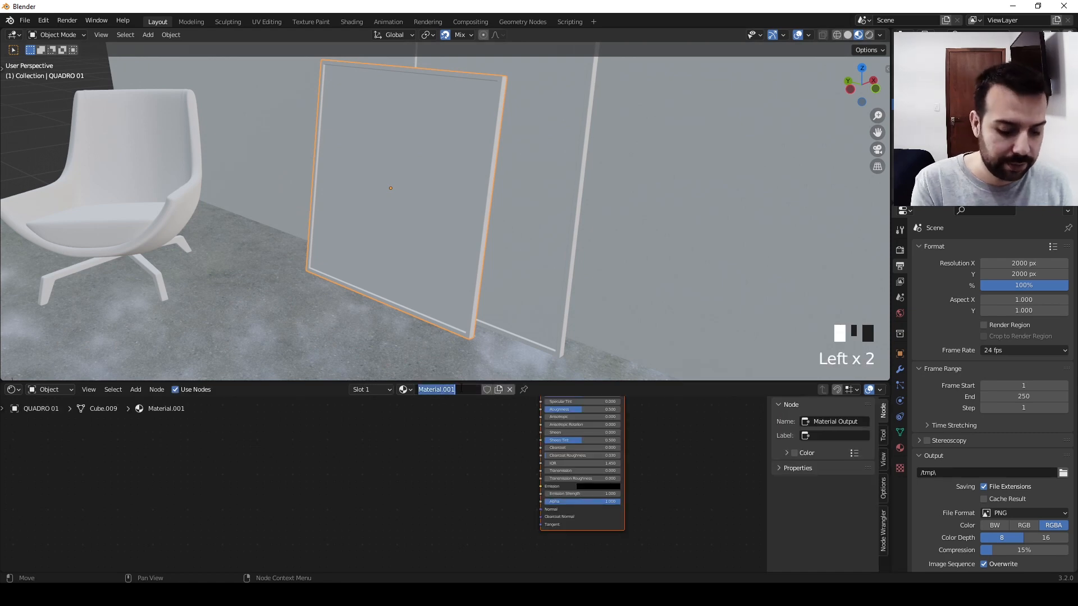
pyautogui.write('PLASTICO PRETO')
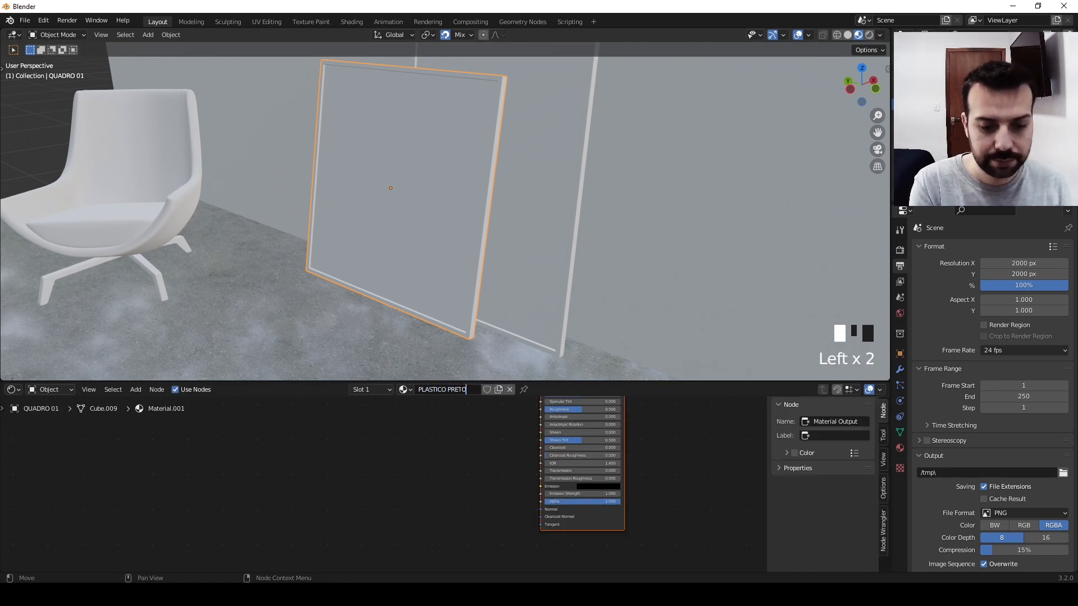
pyautogui.press('Return')
# - Darken the PLASTICO PRETO base color to near black by setting its HSV value to 0.03
pyautogui.moveTo(428, 472); pyautogui.dragTo(362, 545, button='middle')
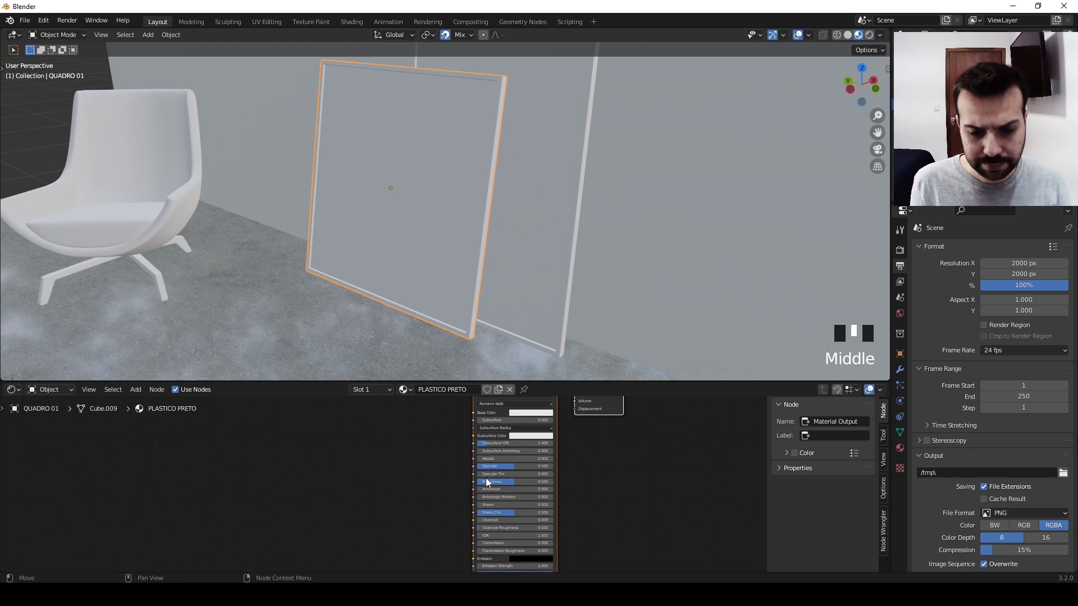
pyautogui.moveTo(579, 435); pyautogui.dragTo(576, 450, button='middle')
pyautogui.click(545, 428)
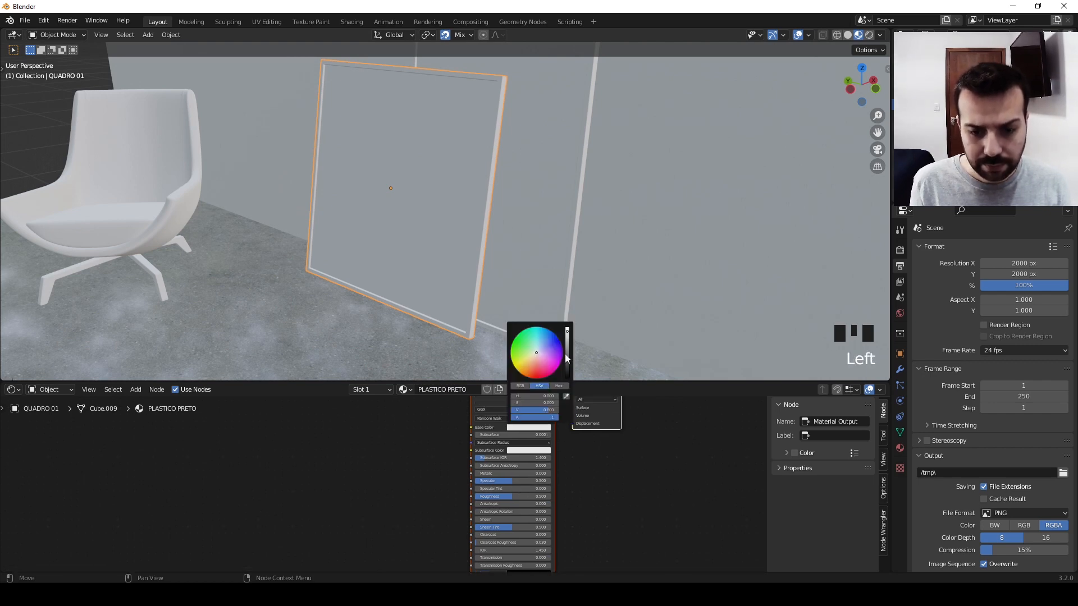
pyautogui.moveTo(569, 354); pyautogui.dragTo(568, 375)
pyautogui.click(553, 410)
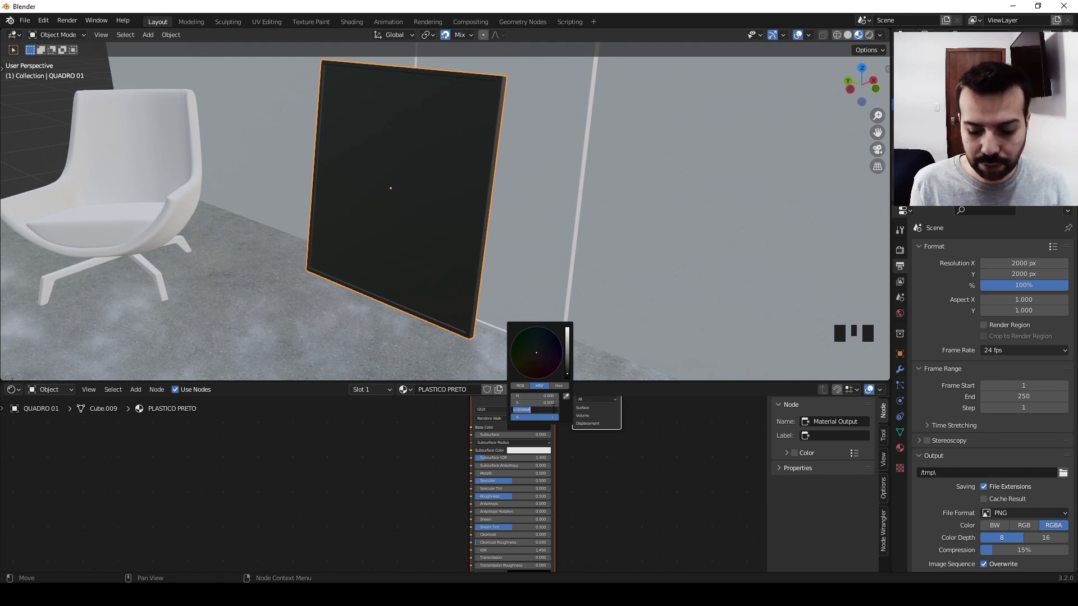
pyautogui.write('.03')
pyautogui.press('Return')
pyautogui.click(602, 501)
# - Set the PLASTICO PRETO material's Specular to 1.000 and Roughness to 0.100
pyautogui.moveTo(601, 501); pyautogui.dragTo(622, 492, button='middle')
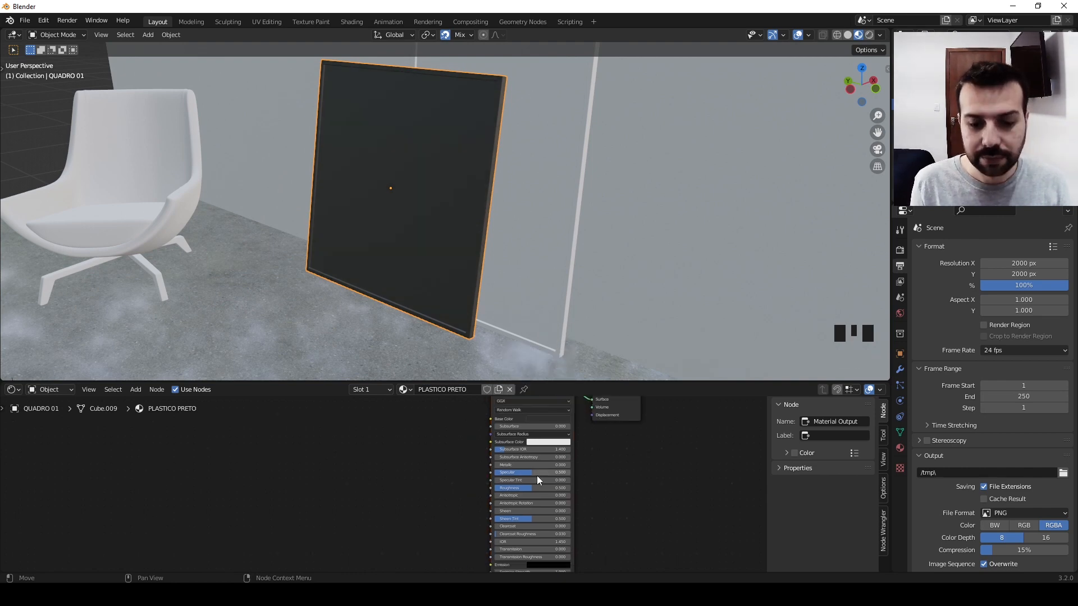
pyautogui.moveTo(536, 474); pyautogui.dragTo(517, 492)
pyautogui.scroll(-3, 433, 248)
pyautogui.moveTo(434, 248); pyautogui.dragTo(443, 282, button='middle')
pyautogui.scroll(-3, 442, 248)
pyautogui.scroll(2, 441, 222)
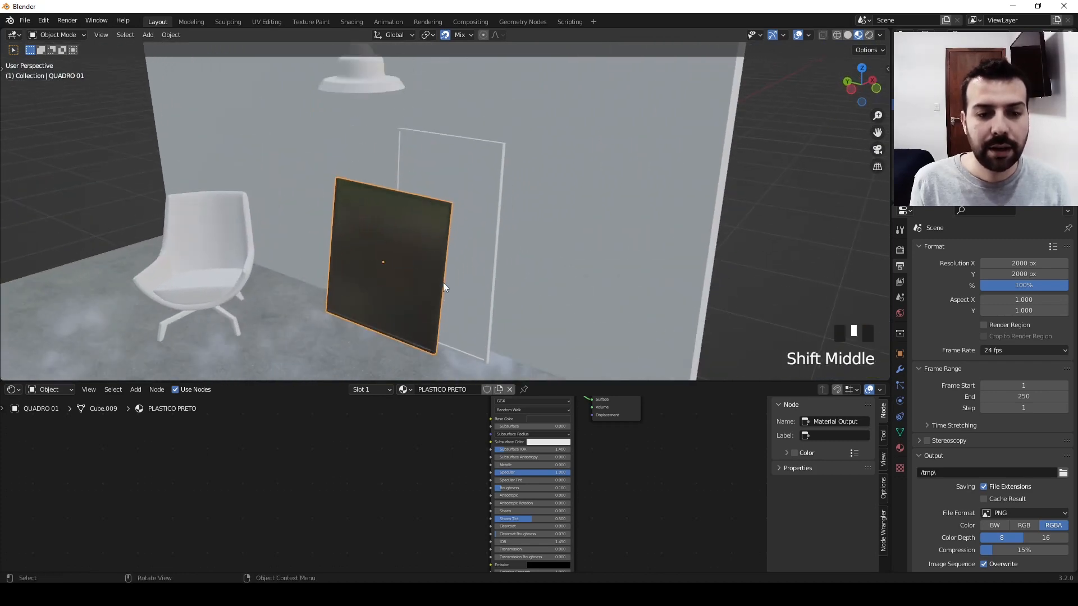
# - Link the PLASTICO PRETO material from QUADRO 01 to the rear frame, QUADRO 02, and inspect both frames
pyautogui.click(474, 180)
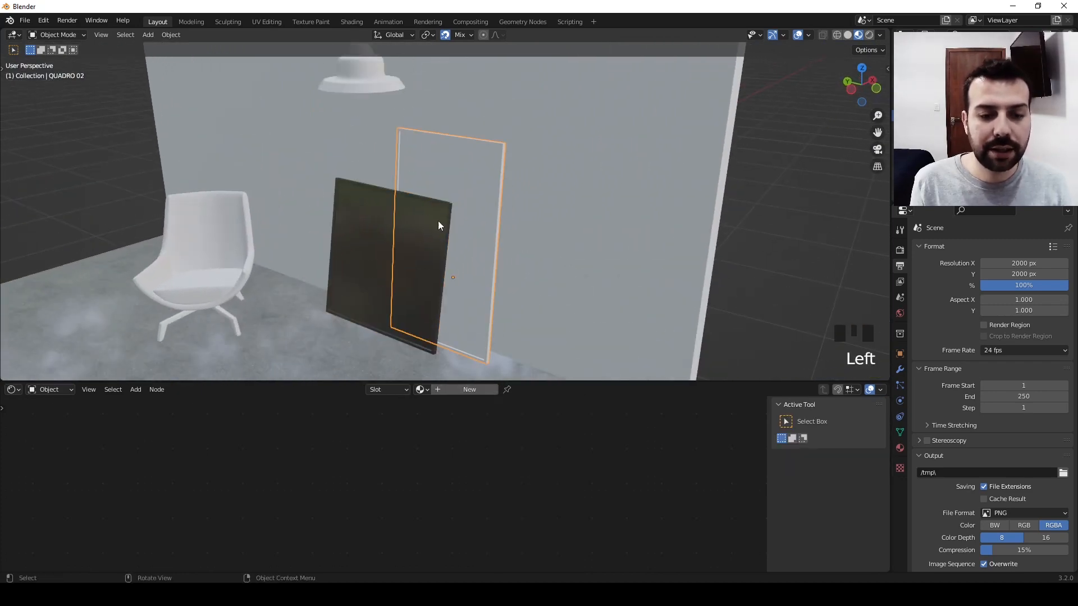
pyautogui.click(355, 244)
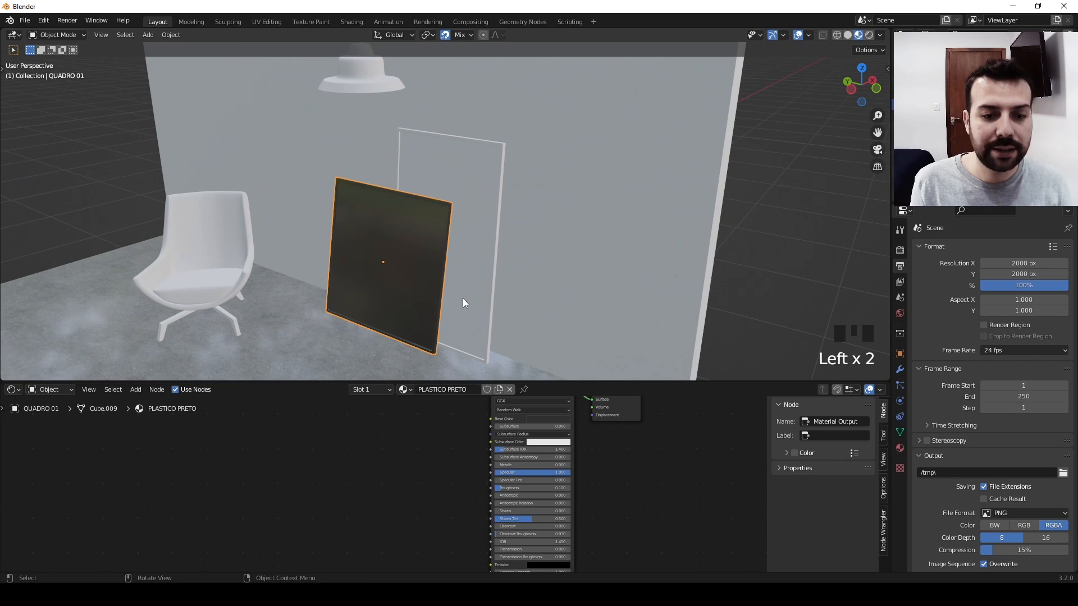
pyautogui.click(467, 181)
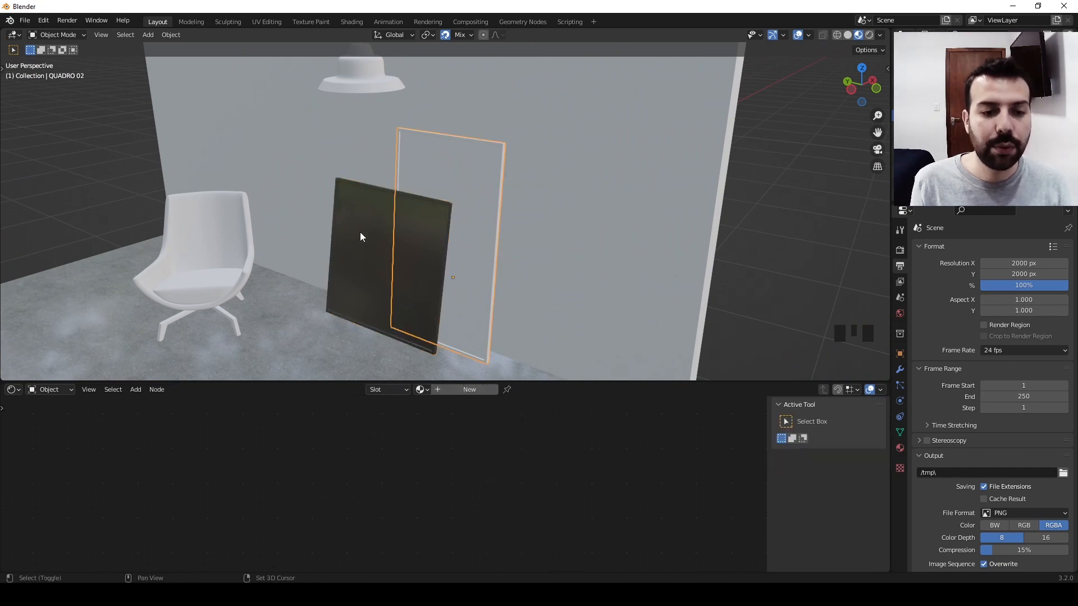
pyautogui.keyDown('shift'); pyautogui.click(359, 264); pyautogui.keyUp('shift')
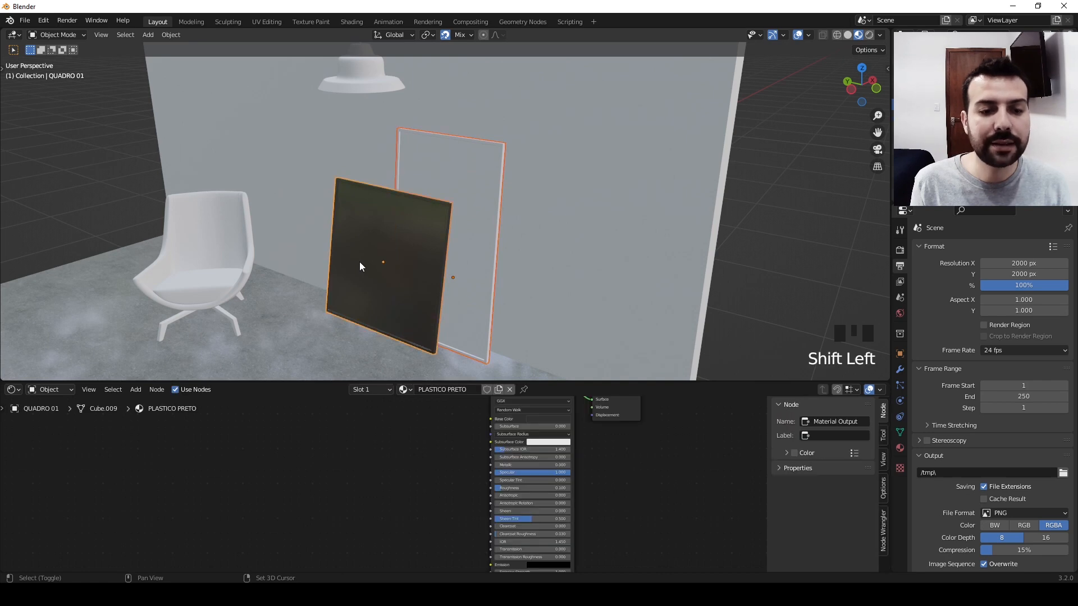
pyautogui.hotkey('ctrl', 'l')
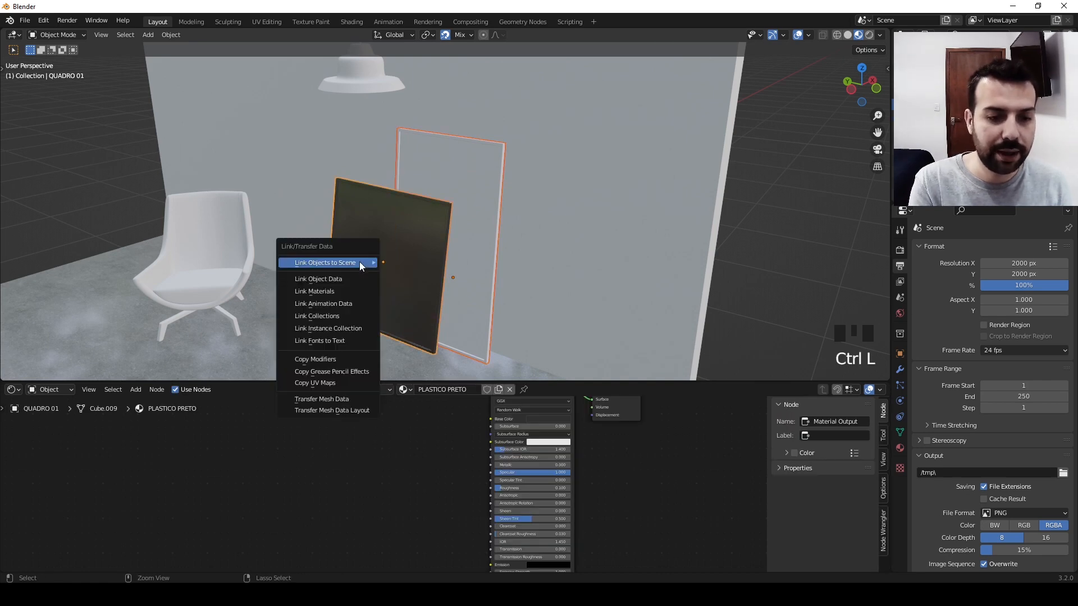
pyautogui.moveTo(361, 266)
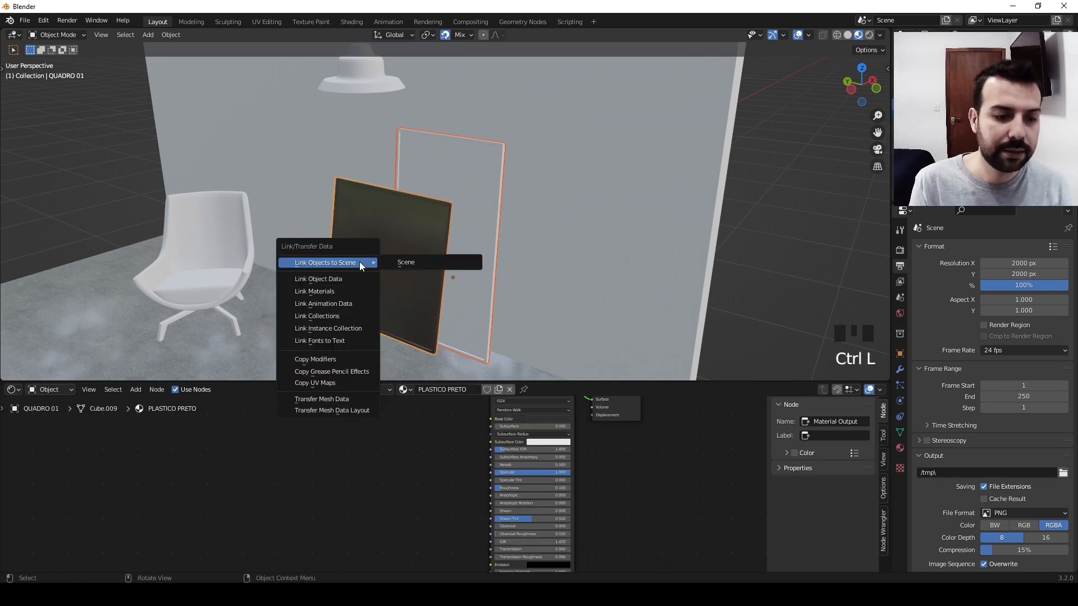
pyautogui.click(331, 293)
pyautogui.click(438, 276)
pyautogui.moveTo(436, 272); pyautogui.dragTo(617, 268, button='middle')
pyautogui.scroll(3, 474, 258)
pyautogui.click(656, 268)
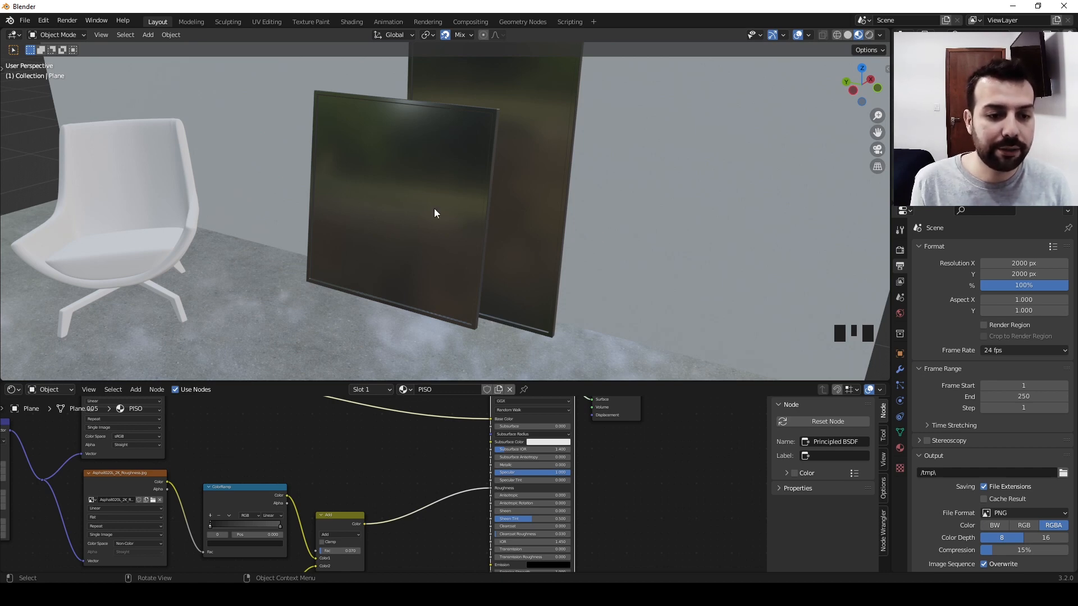
# - Select the large inner front face of QUADRO 01 in Edit Mode and add a second material slot
pyautogui.click(344, 265)
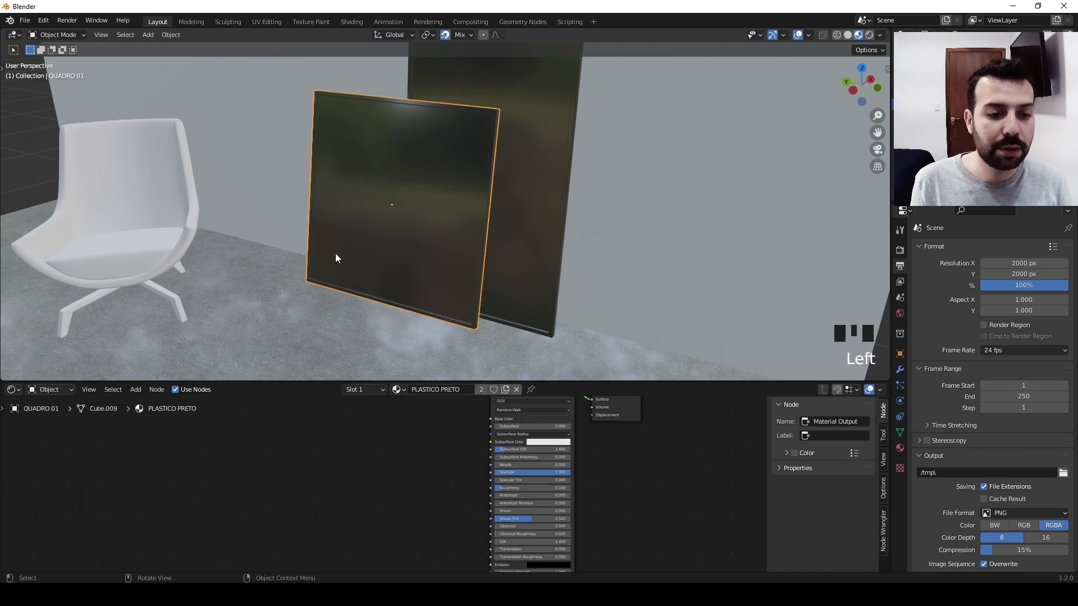
pyautogui.press('Tab')
pyautogui.click(355, 206)
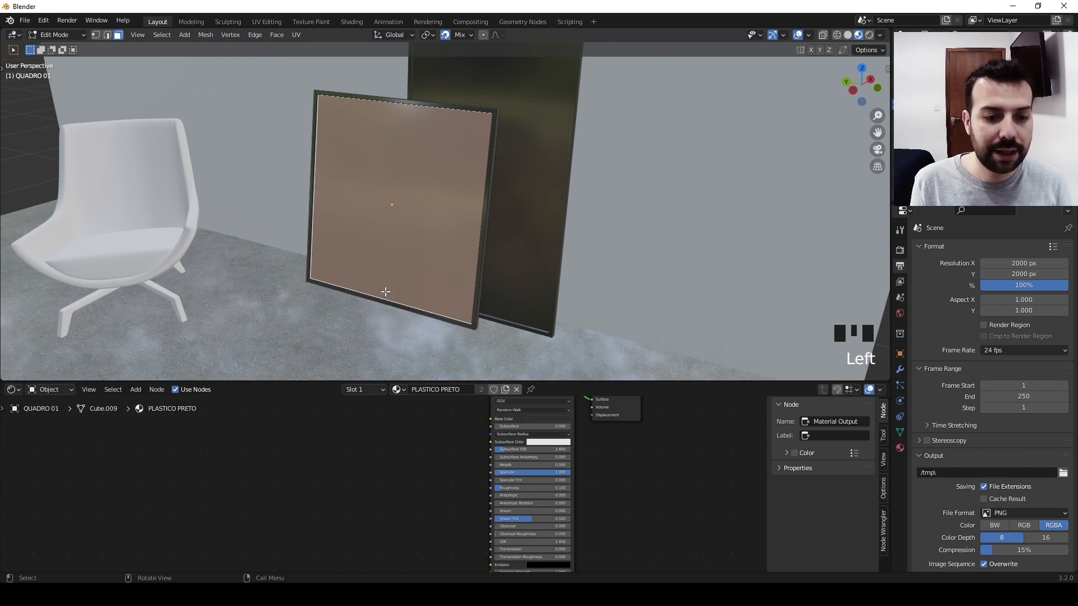
pyautogui.click(362, 389)
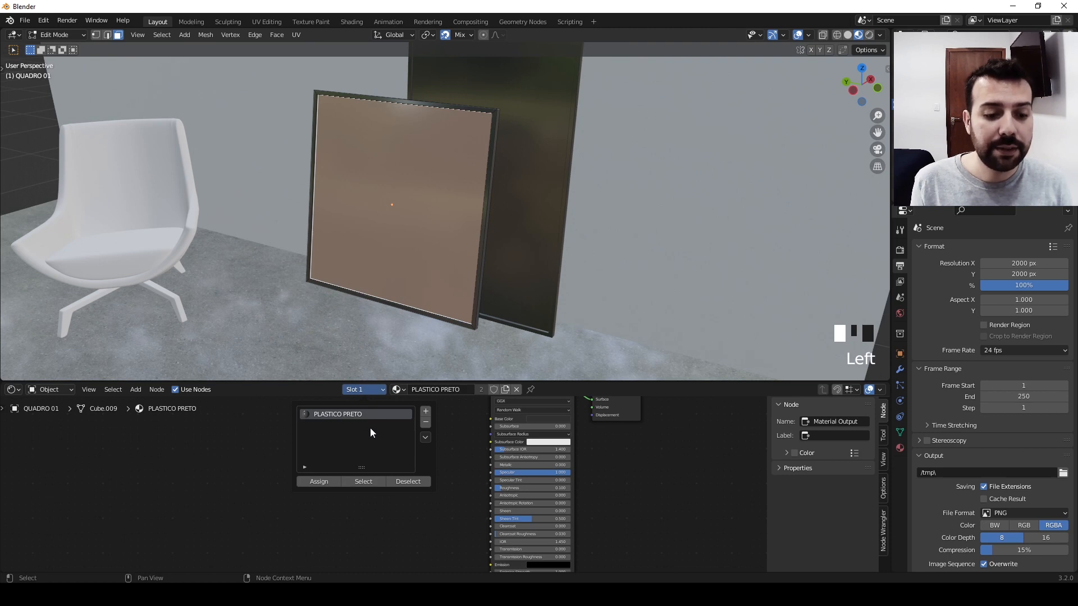
pyautogui.click(426, 414)
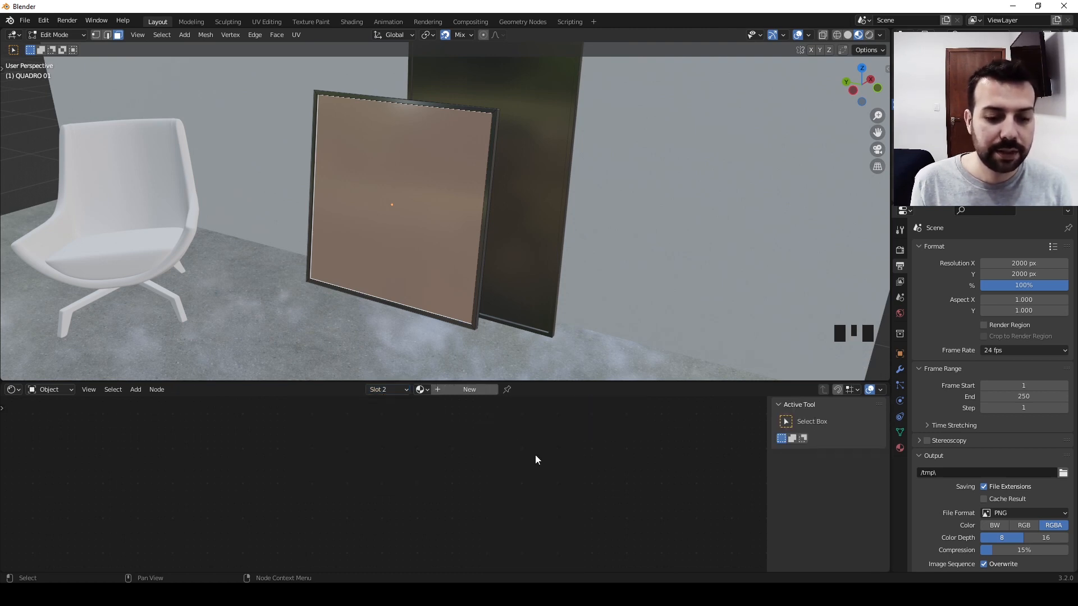
# - Create a new material in the second slot of QUADRO 01 and name it QUADRO MENOR
pyautogui.click(453, 392)
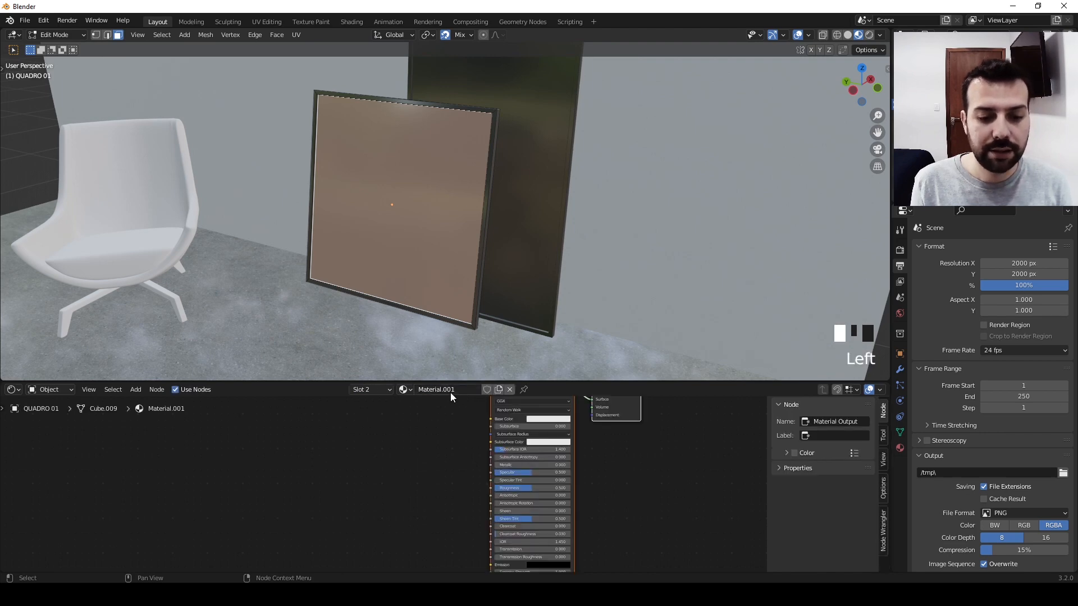
pyautogui.click(450, 393)
pyautogui.write('QUADRO')
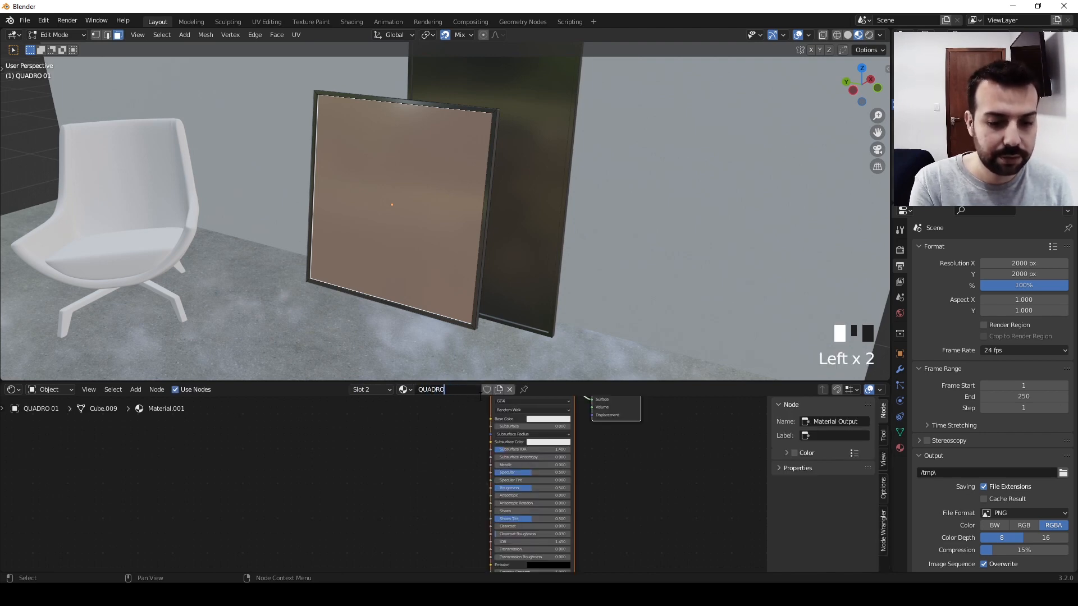
pyautogui.write(' MENOR')
pyautogui.press('Return')
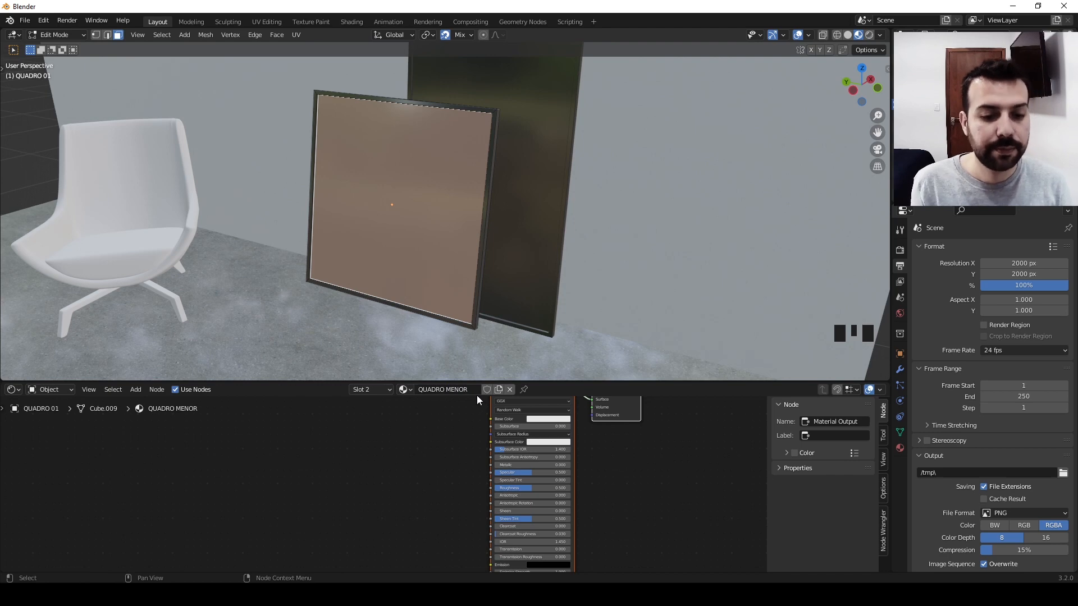
# - Assign the QUADRO MENOR material to the selected inner front face and return to Object Mode
pyautogui.click(363, 388)
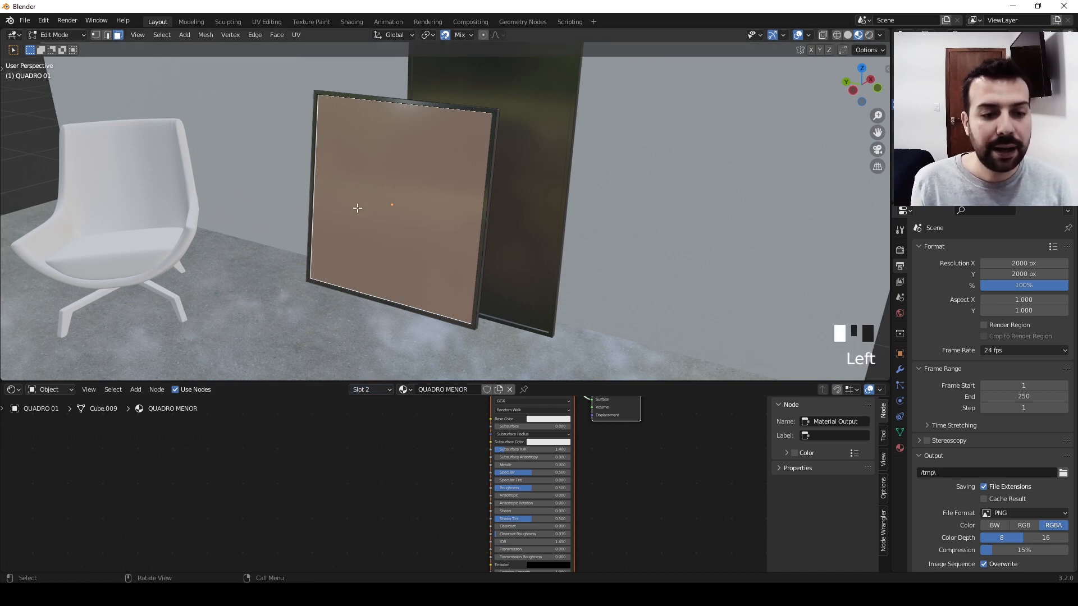
pyautogui.click(389, 389)
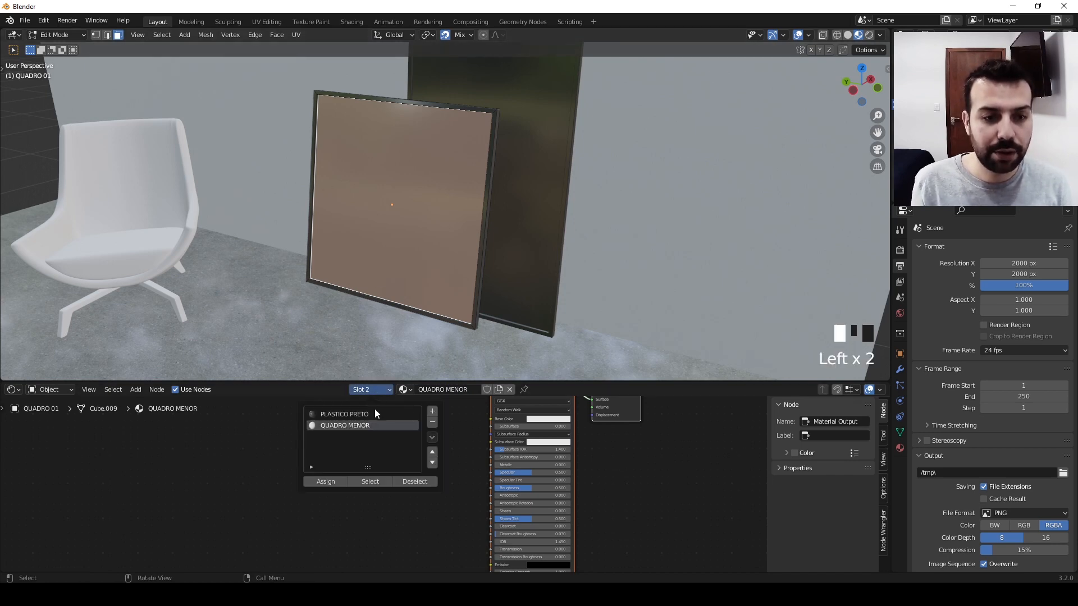
pyautogui.click(369, 390)
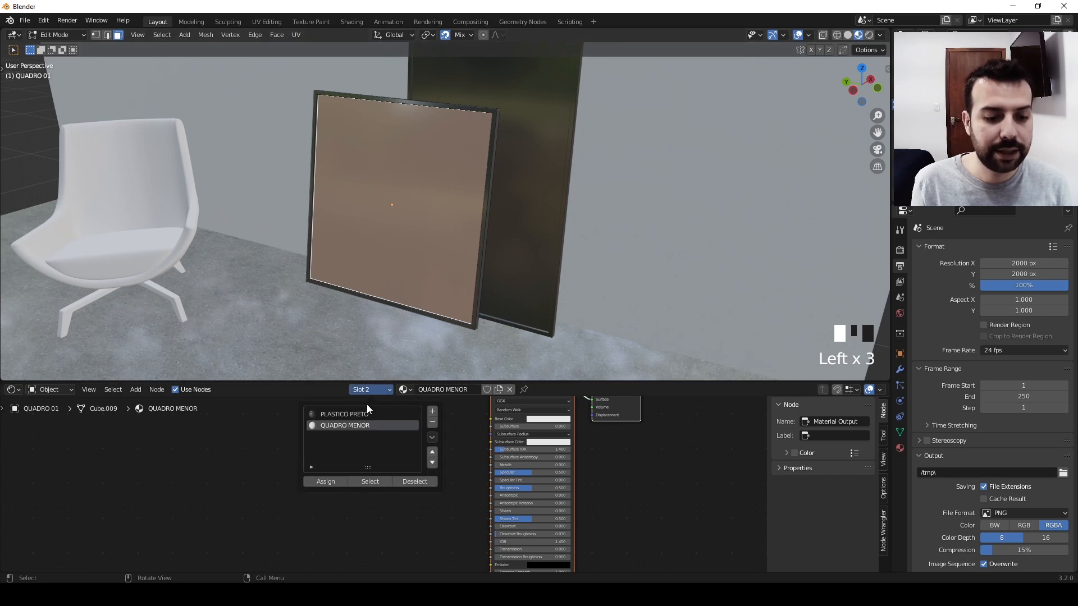
pyautogui.click(327, 482)
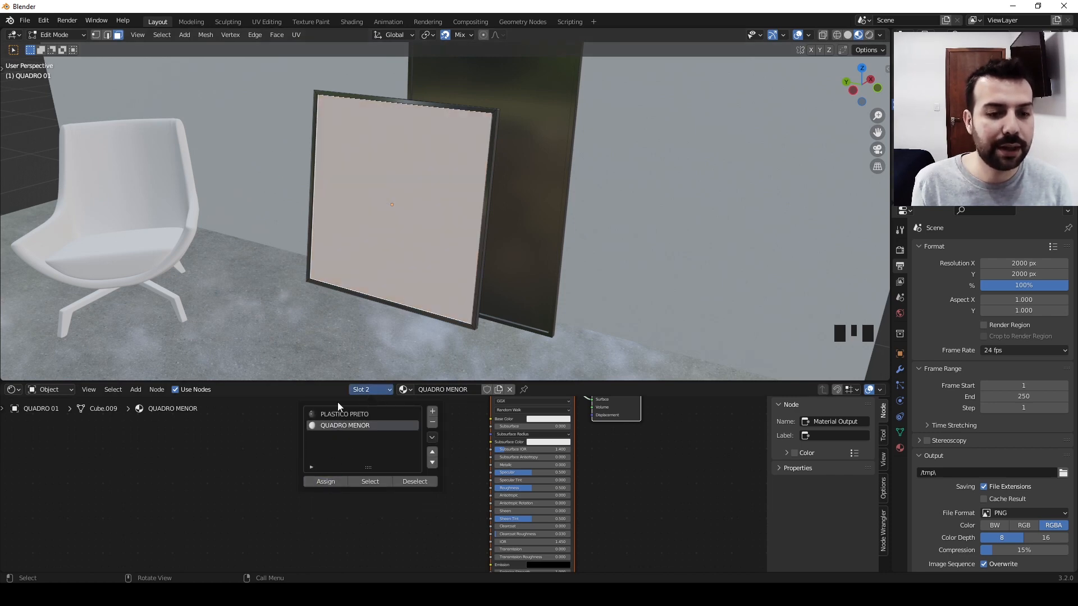
pyautogui.moveTo(419, 436); pyautogui.dragTo(372, 487, button='middle')
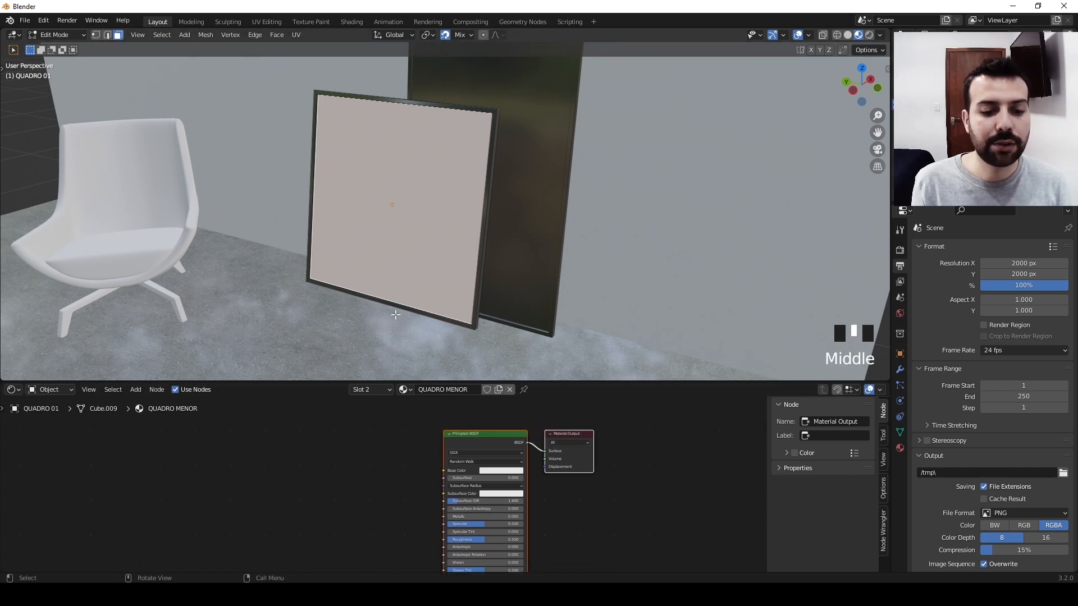
pyautogui.click(432, 446)
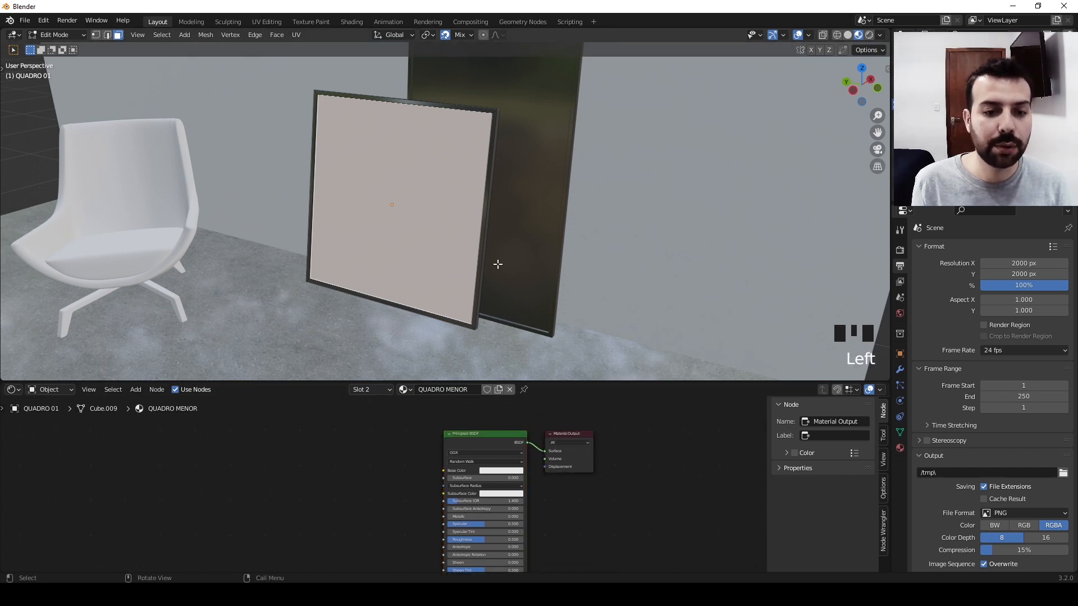
pyautogui.press('Tab')
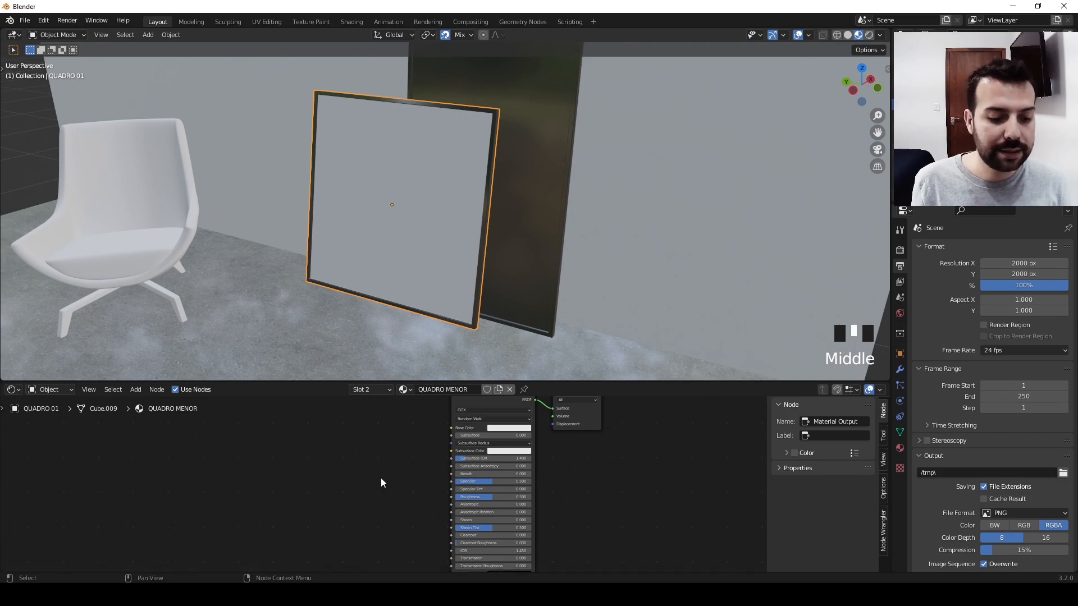
# - Bring arco do triunfo.jpg from the MATERIAL DE APOIO folder in File Explorer into QUADRO MENOR's nodes and connect its Color to Base Color
pyautogui.hotkey('alt', 'Tab')
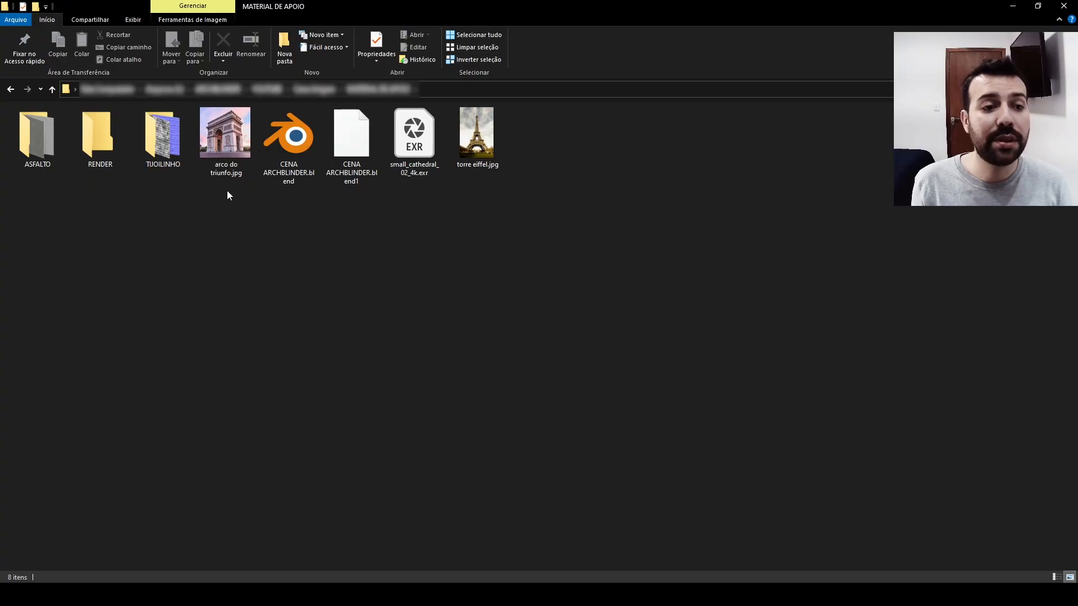
pyautogui.moveTo(227, 137); pyautogui.dragTo(299, 428)
pyautogui.moveTo(370, 437); pyautogui.dragTo(373, 447, button='middle')
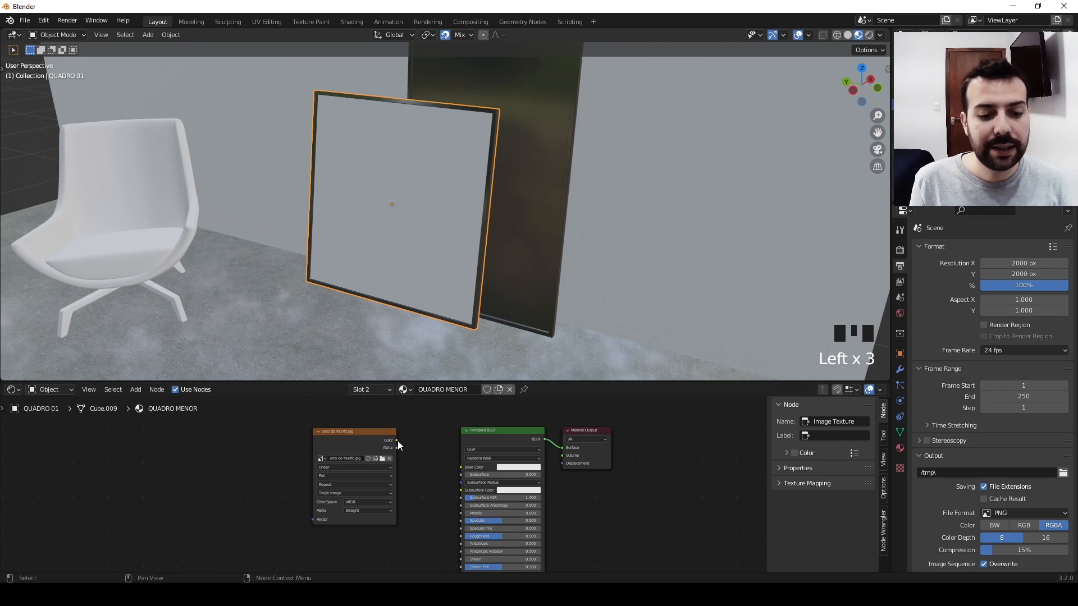
pyautogui.moveTo(397, 440); pyautogui.dragTo(465, 466)
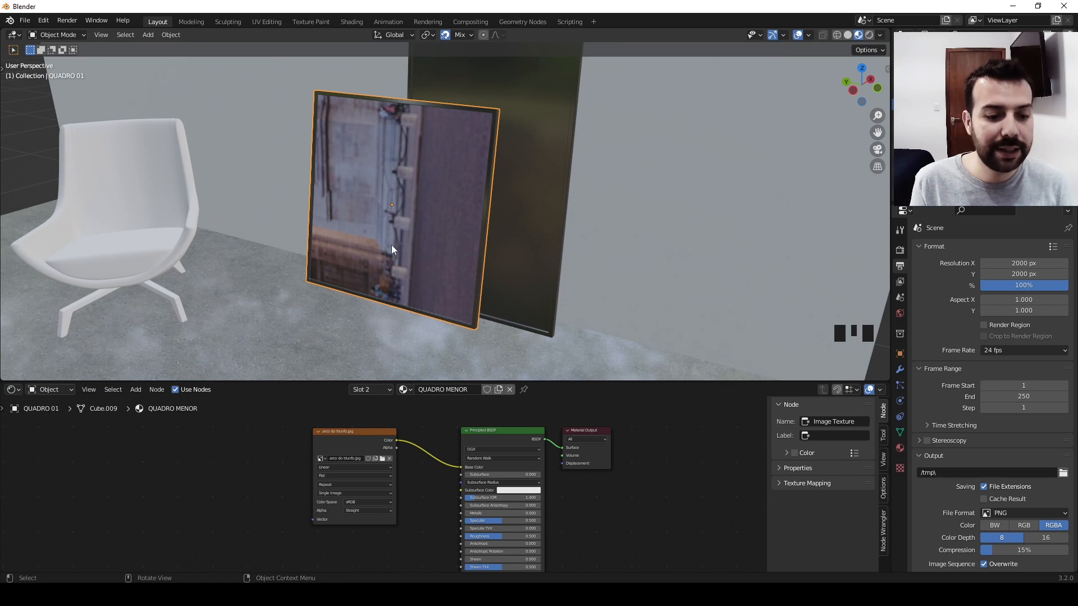
# - Add Texture Coordinate and Mapping nodes to the image texture and feed the mapping from the Generated coordinates
pyautogui.doubleClick(332, 460)
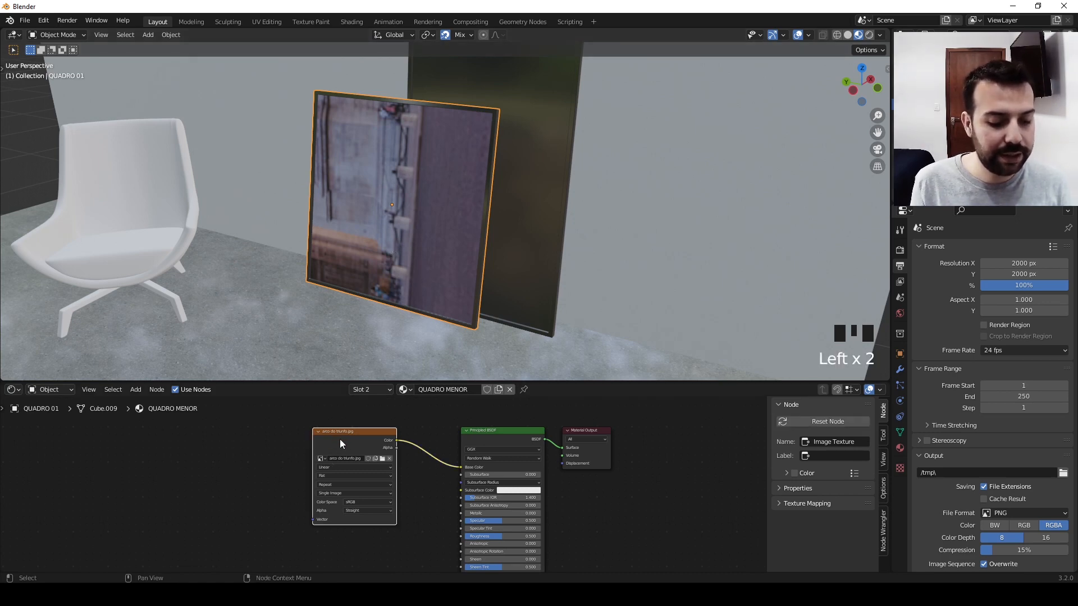
pyautogui.hotkey('ctrl', 't')
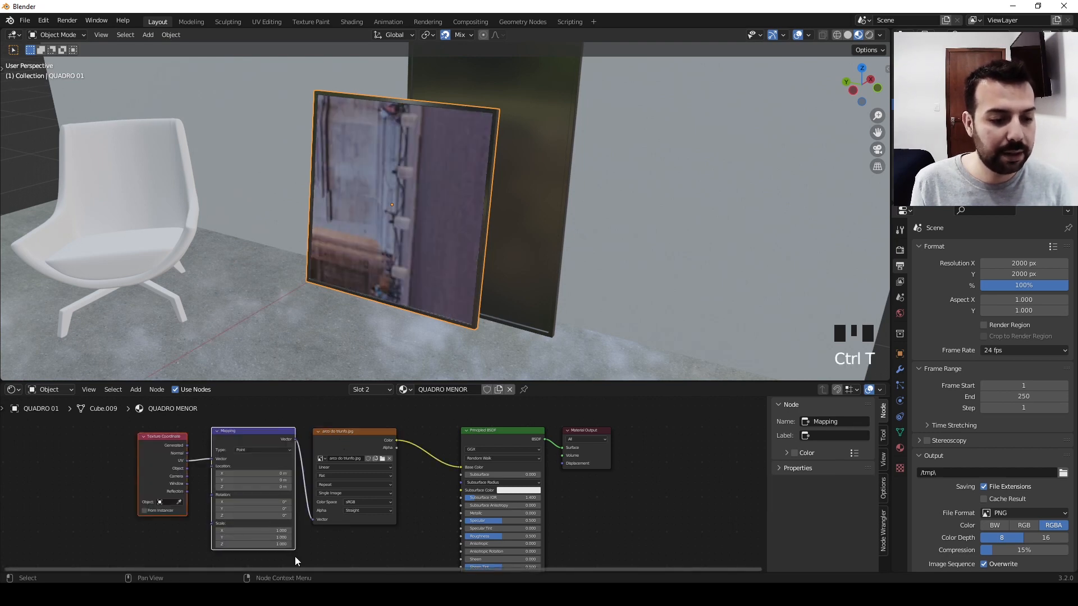
pyautogui.scroll(2, 180, 474)
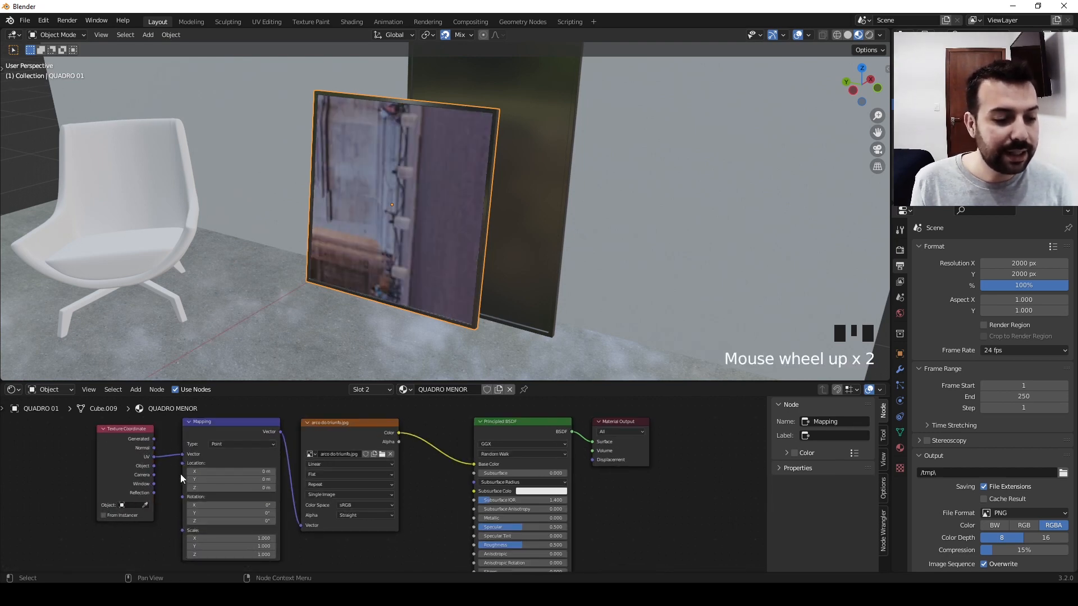
pyautogui.moveTo(190, 465); pyautogui.dragTo(194, 447, button='middle')
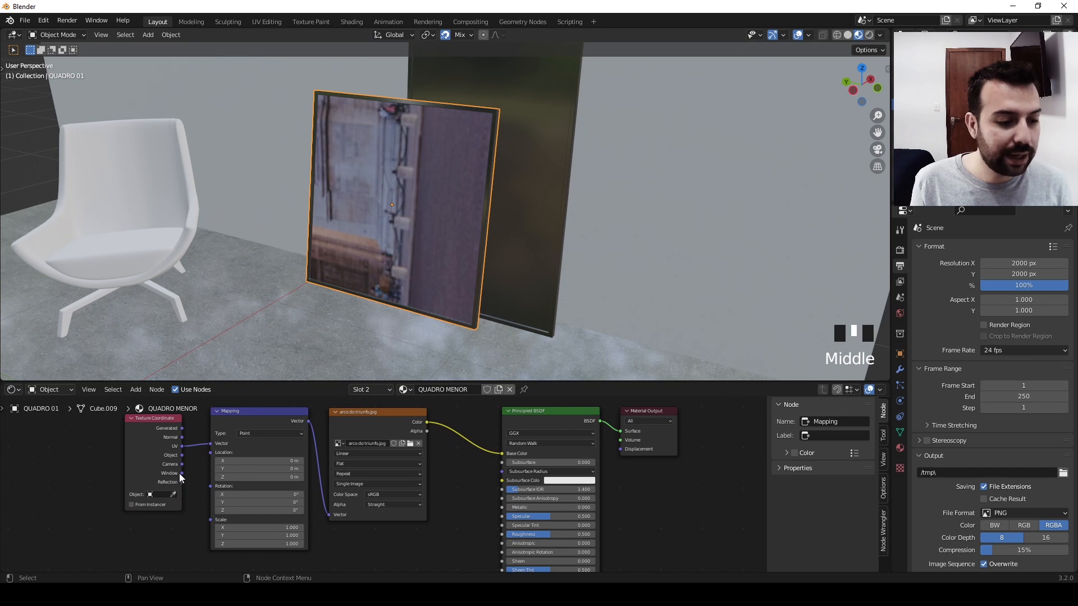
pyautogui.moveTo(154, 444)
pyautogui.mouseDown()
pyautogui.moveTo(184, 430)
pyautogui.moveTo(209, 443)
pyautogui.mouseUp()
pyautogui.click(115, 475)
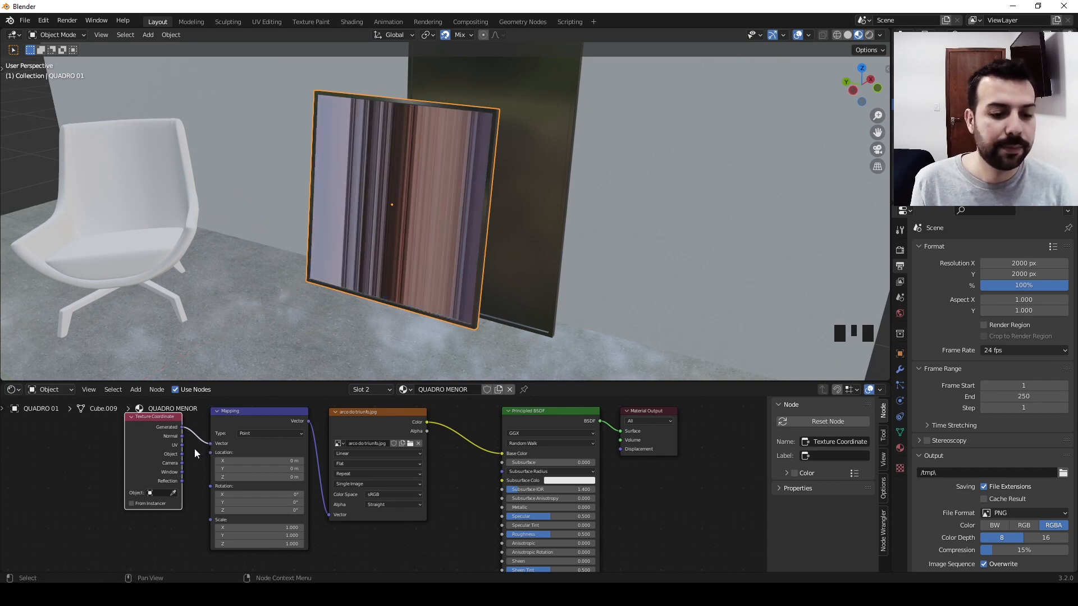
# - Set the arch image texture's projection to Box
pyautogui.moveTo(366, 417); pyautogui.dragTo(371, 417)
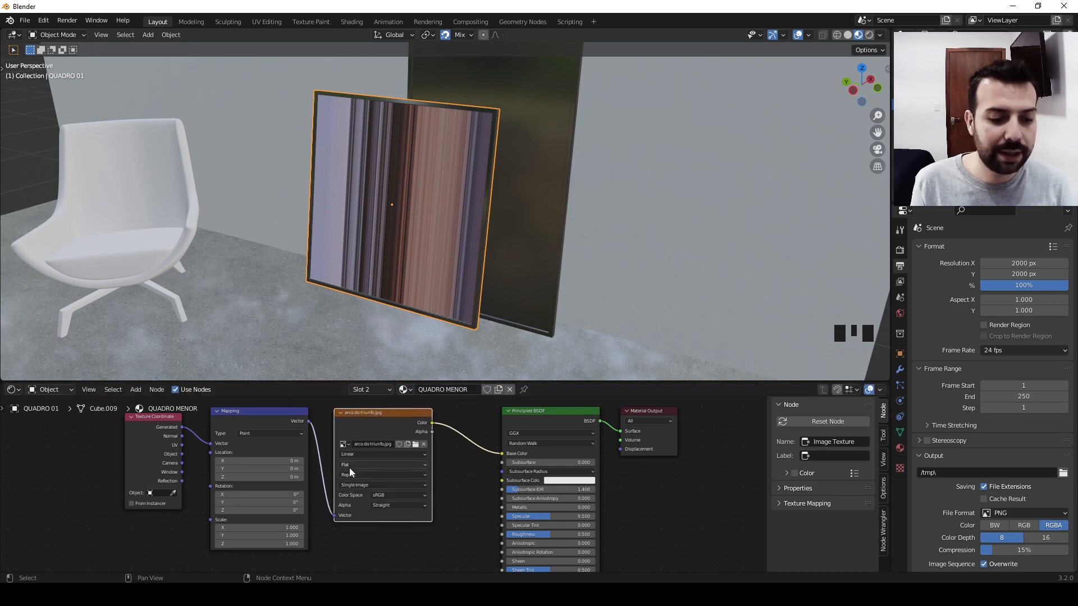
pyautogui.click(349, 466)
pyautogui.click(356, 482)
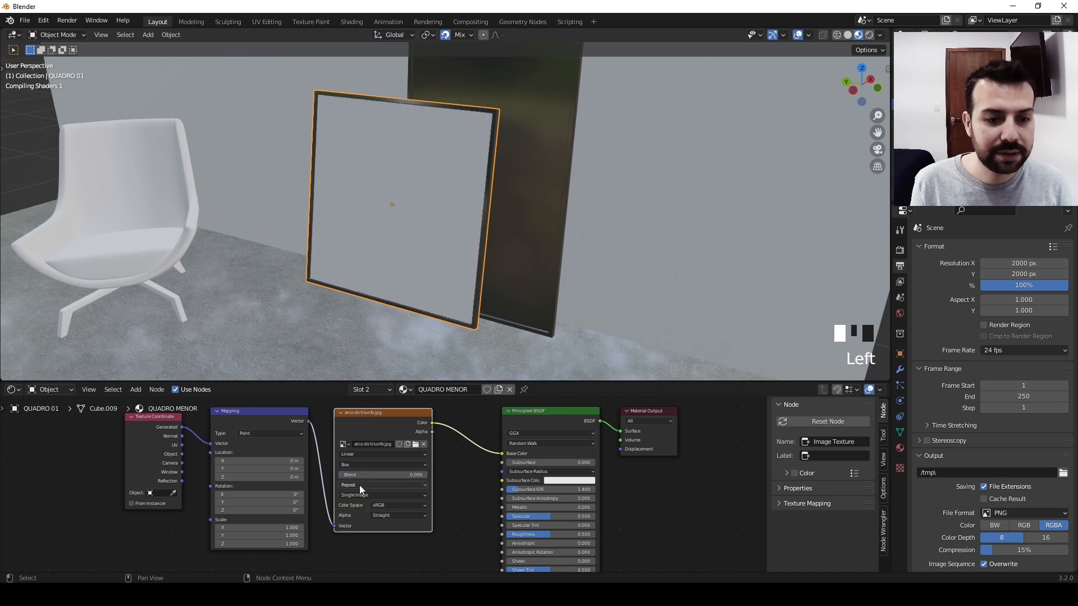
pyautogui.click(442, 518)
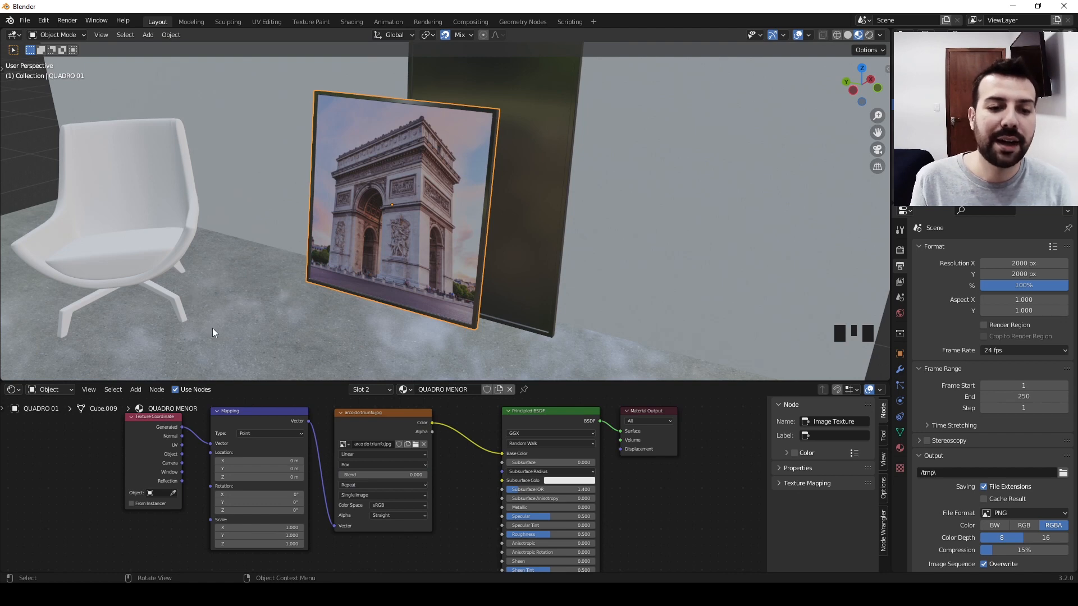
# - Set the QUADRO MENOR material's Specular to 1.000 and Roughness to 0.000, and inspect the reflections on the picture
pyautogui.moveTo(212, 327); pyautogui.dragTo(626, 277, button='middle')
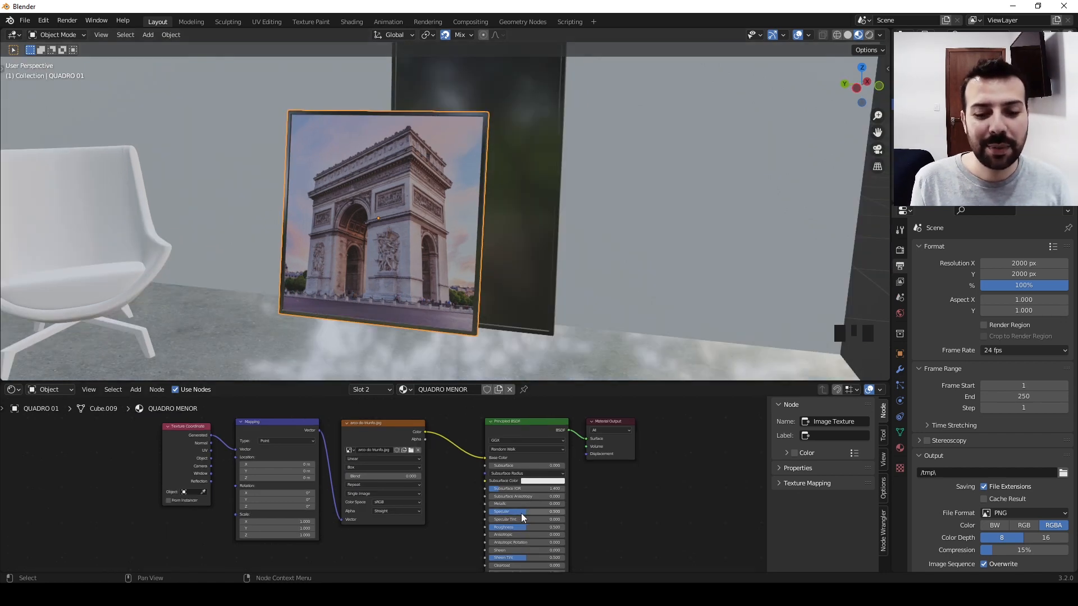
pyautogui.moveTo(521, 512); pyautogui.dragTo(494, 526)
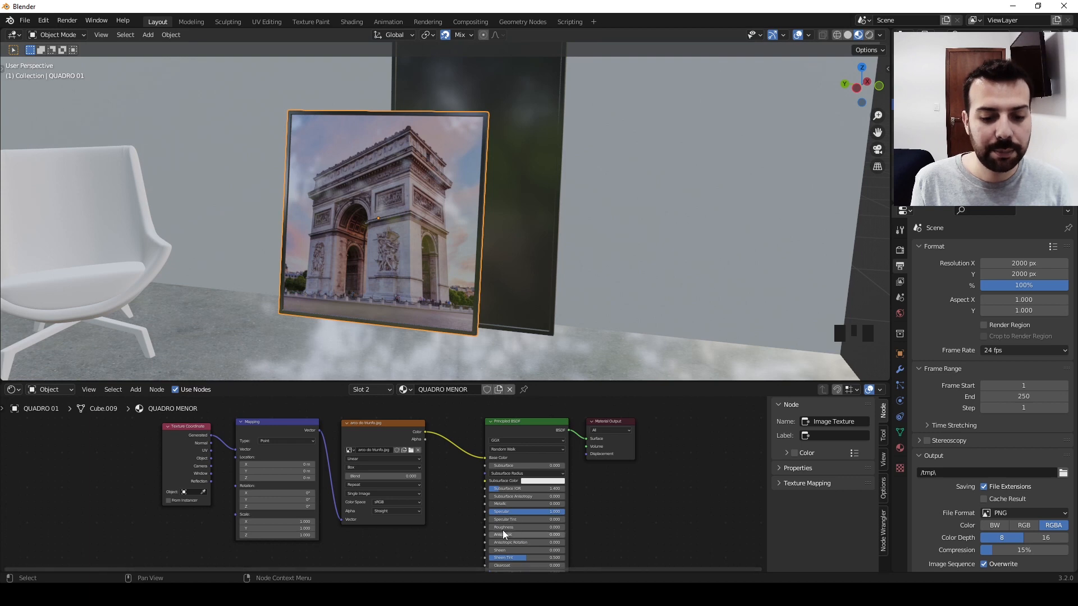
pyautogui.moveTo(501, 528); pyautogui.dragTo(478, 507)
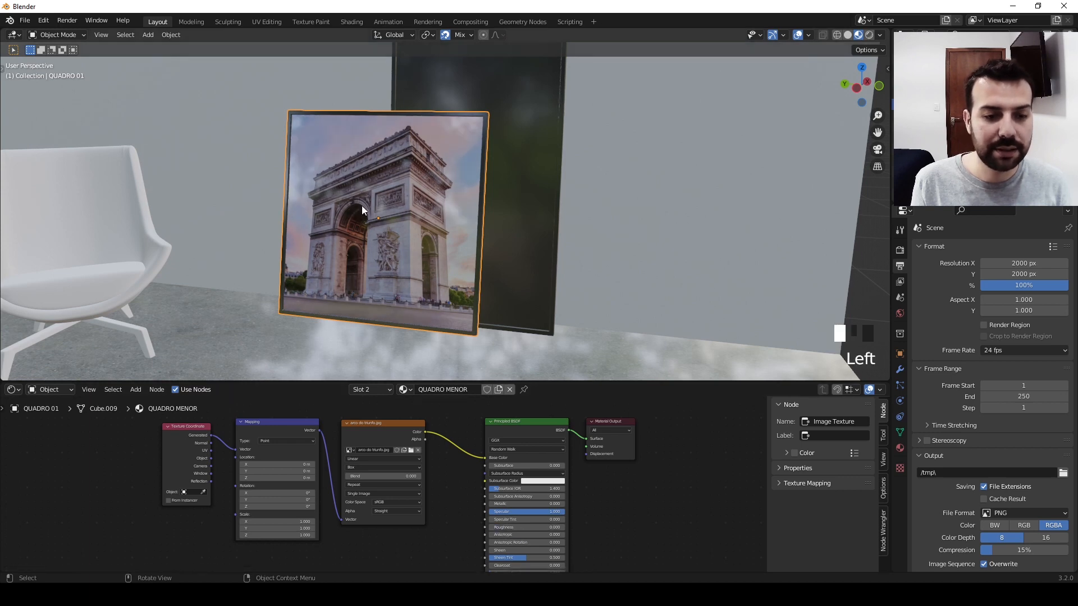
pyautogui.moveTo(362, 206)
pyautogui.mouseDown(button='middle')
pyautogui.moveTo(493, 248)
pyautogui.moveTo(321, 214)
pyautogui.moveTo(438, 218)
pyautogui.moveTo(346, 231)
pyautogui.moveTo(354, 224)
pyautogui.mouseUp(button='middle')
pyautogui.moveTo(447, 157); pyautogui.dragTo(493, 231, button='middle')
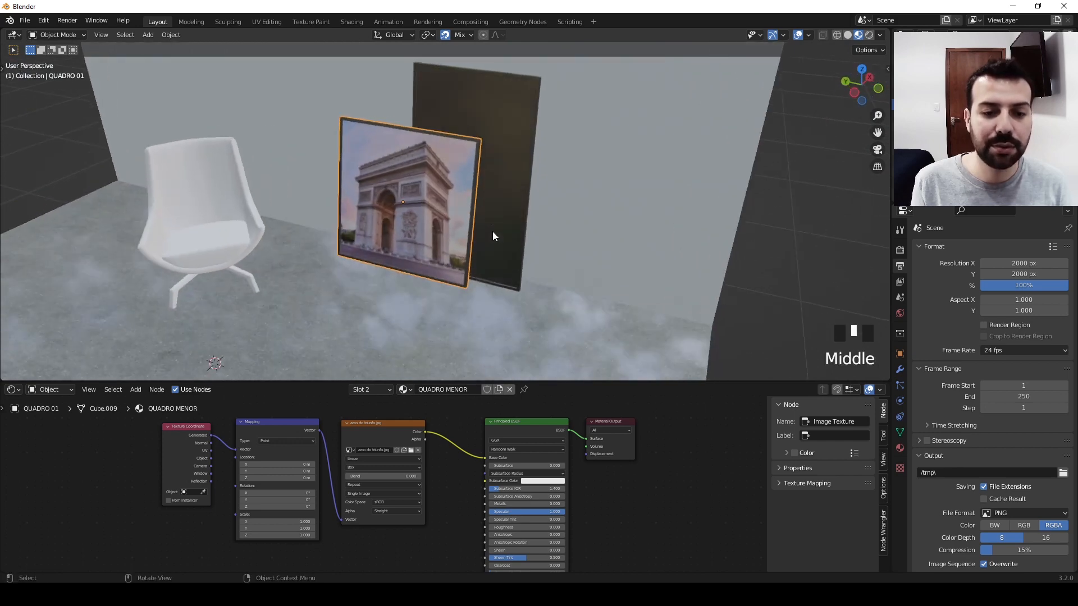
pyautogui.keyDown('shift'); pyautogui.moveTo(512, 163); pyautogui.dragTo(557, 272, button='middle'); pyautogui.keyUp('shift')
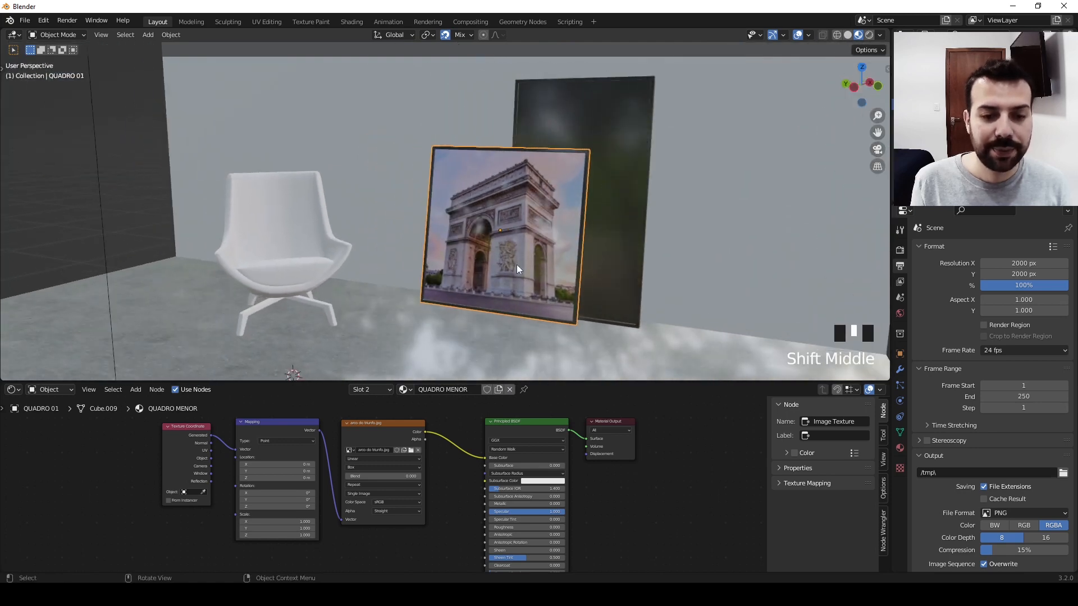
# - Move the Texture Coordinate, Mapping and Image Texture nodes together farther away from the Principled BSDF to make room between them
pyautogui.moveTo(434, 548); pyautogui.dragTo(101, 410)
pyautogui.press('g')
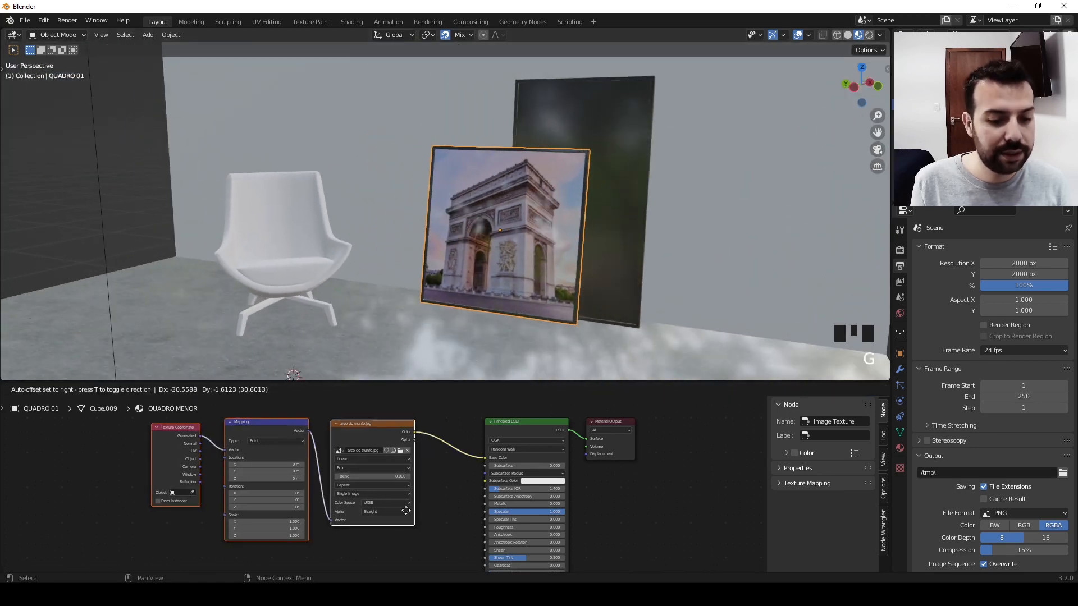
pyautogui.click(297, 511)
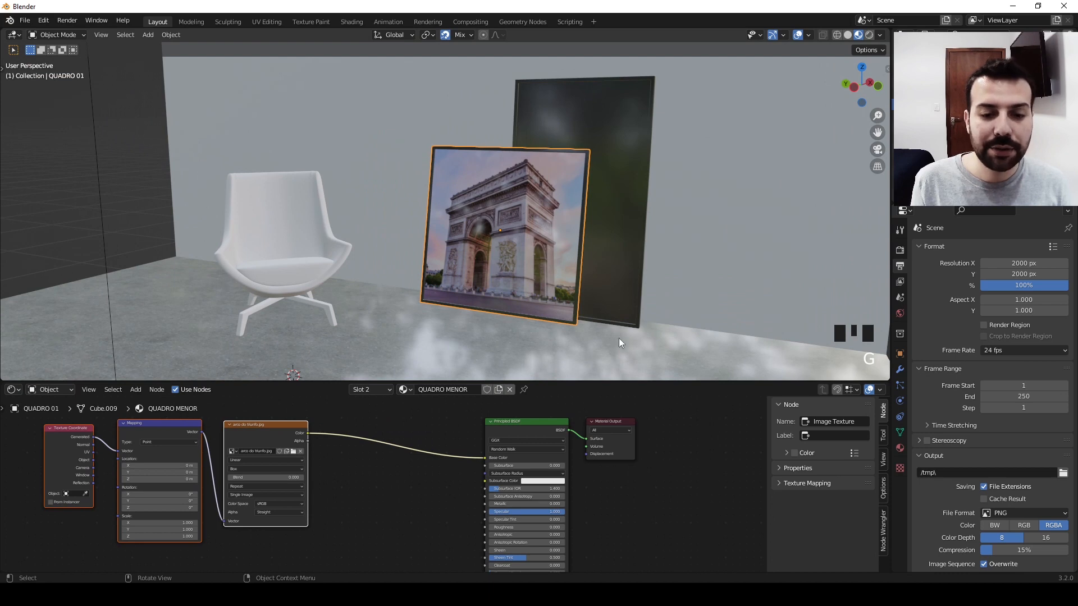
pyautogui.click(362, 493)
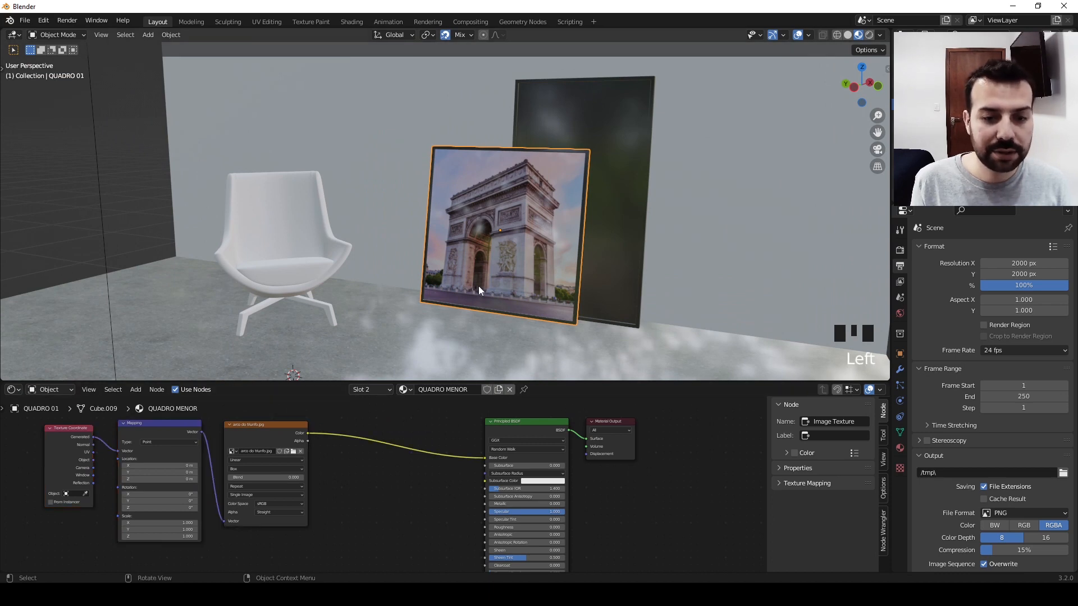
# - Insert a Hue Saturation Value node between the arch image texture and the Principled BSDF's Base Color
pyautogui.click(371, 504)
pyautogui.hotkey('shift', 'a')
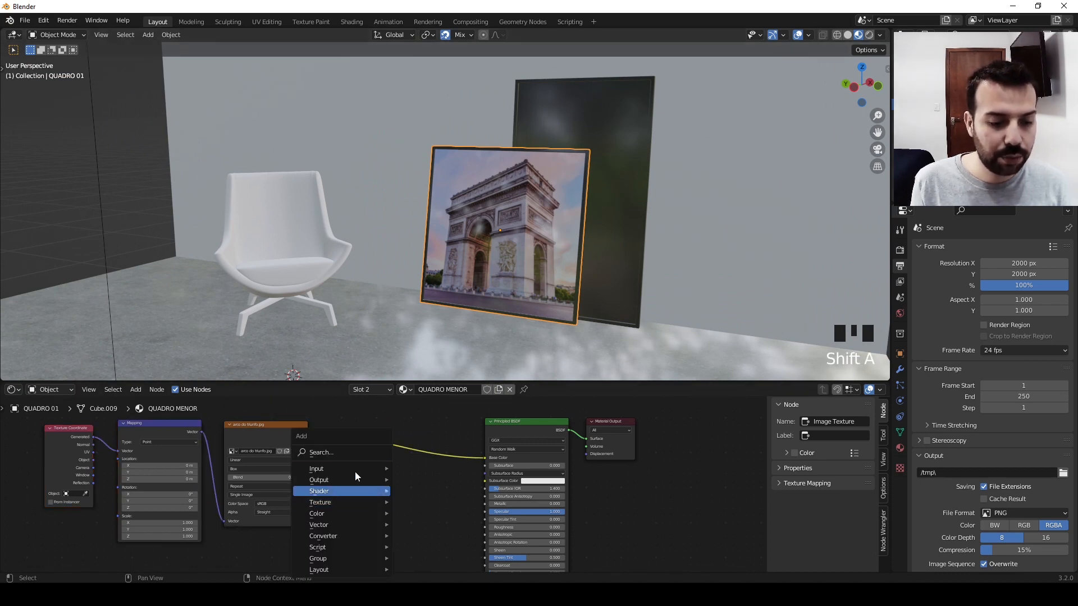
pyautogui.click(348, 449)
pyautogui.write('hue')
pyautogui.press('Return')
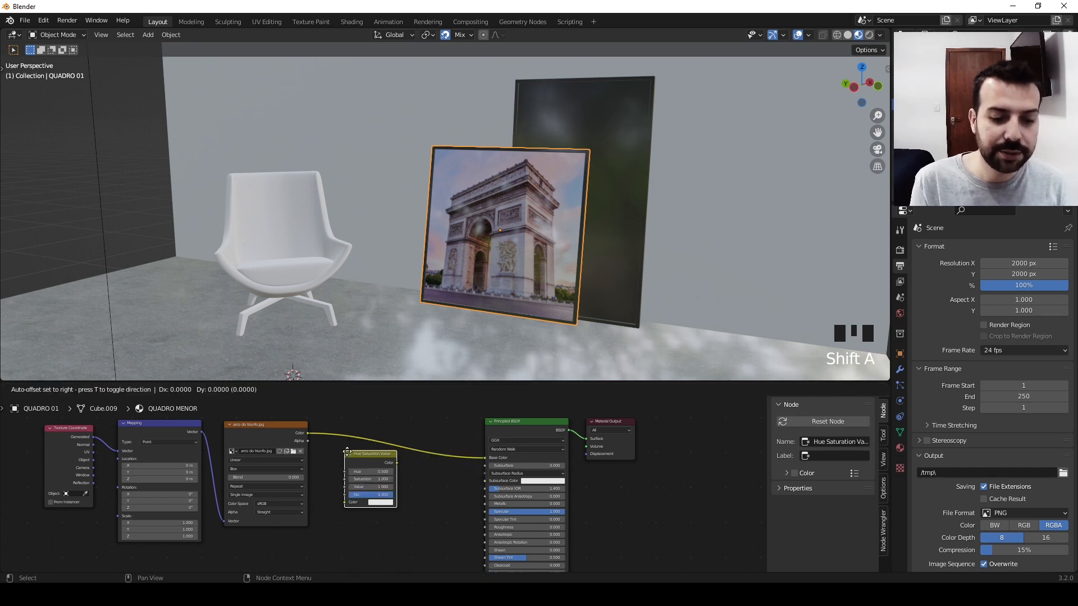
pyautogui.click(348, 427)
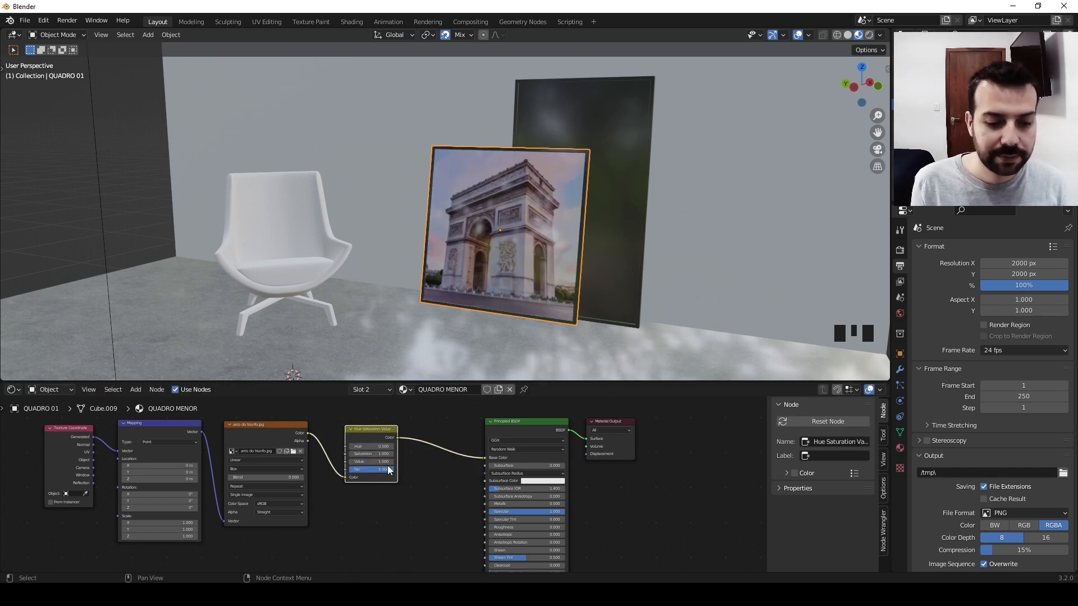
# - Set the Hue Saturation Value node's Saturation to 0.000 to turn the arch picture black and white
pyautogui.moveTo(372, 456); pyautogui.dragTo(382, 460)
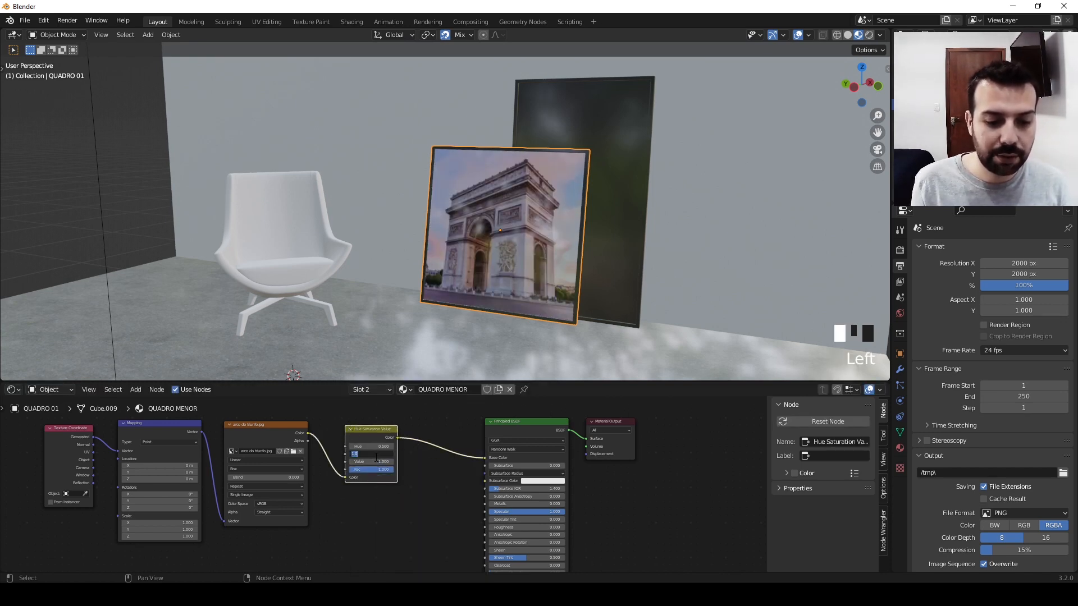
pyautogui.moveTo(490, 256)
pyautogui.mouseDown(button='middle')
pyautogui.moveTo(524, 269)
pyautogui.moveTo(500, 264)
pyautogui.mouseUp(button='middle')
pyautogui.keyDown('shift'); pyautogui.moveTo(587, 268); pyautogui.dragTo(543, 295, button='middle'); pyautogui.keyUp('shift')
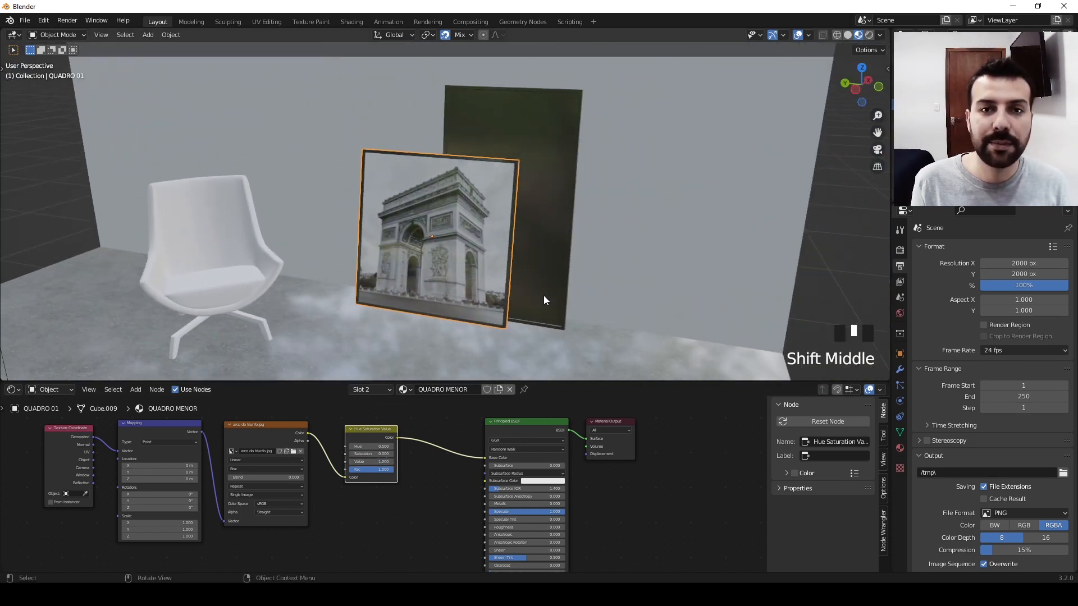
# - Create a material named QUADRO MAIOR in a second slot of the larger frame and assign it to the frame's front picture face
pyautogui.click(548, 155)
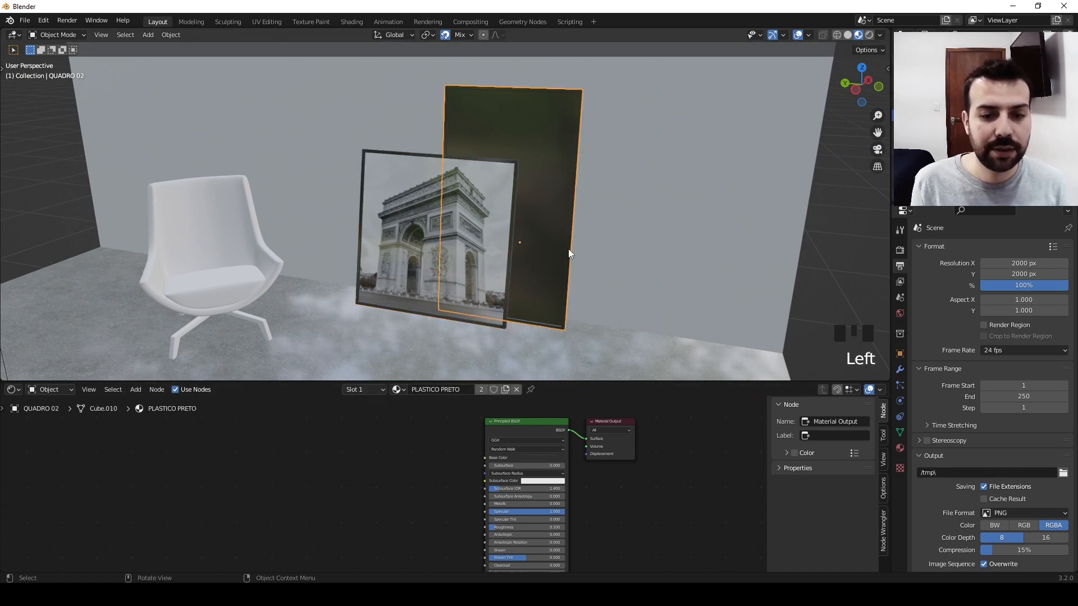
pyautogui.press('Tab')
pyautogui.press('3')
pyautogui.click(537, 139)
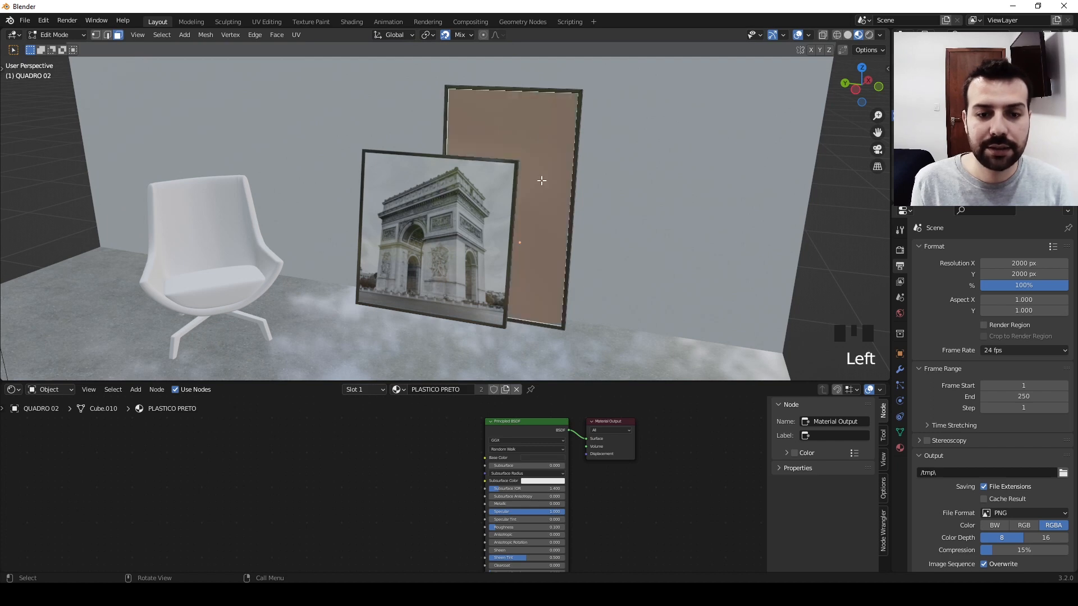
pyautogui.click(365, 389)
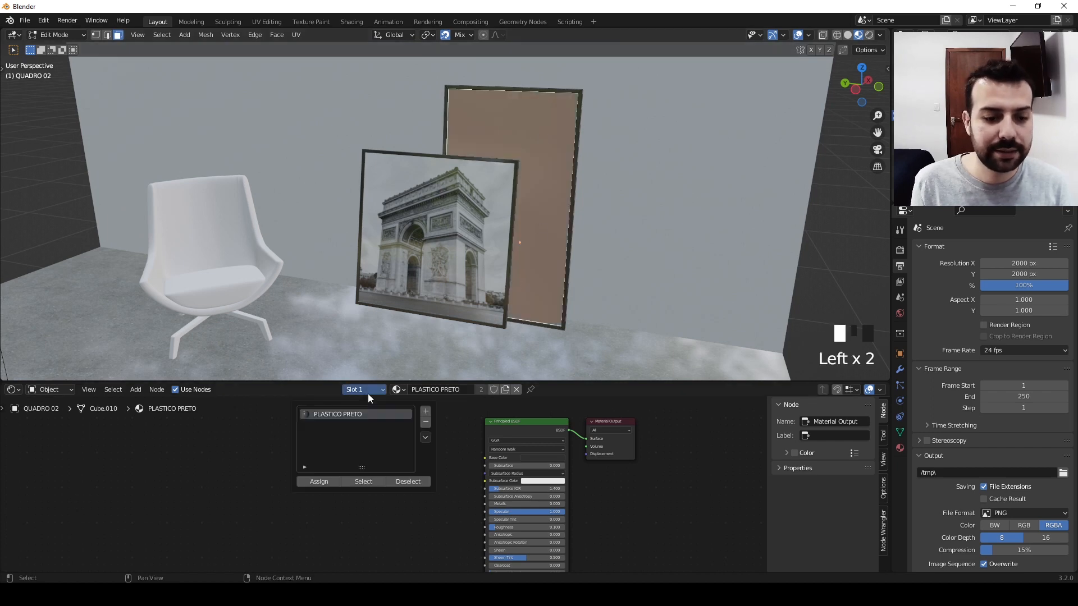
pyautogui.click(426, 414)
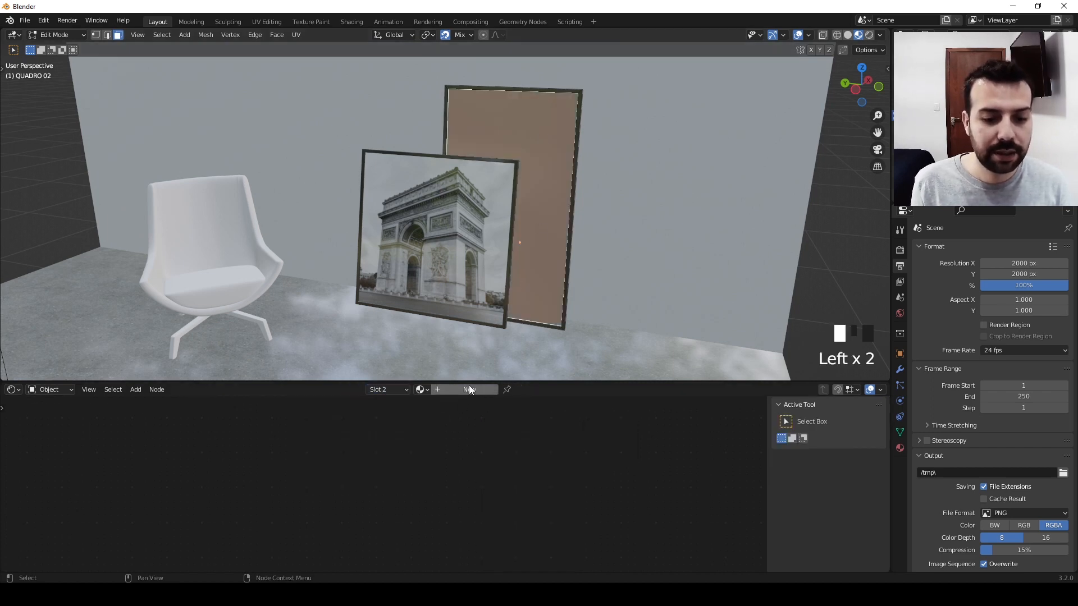
pyautogui.click(449, 389)
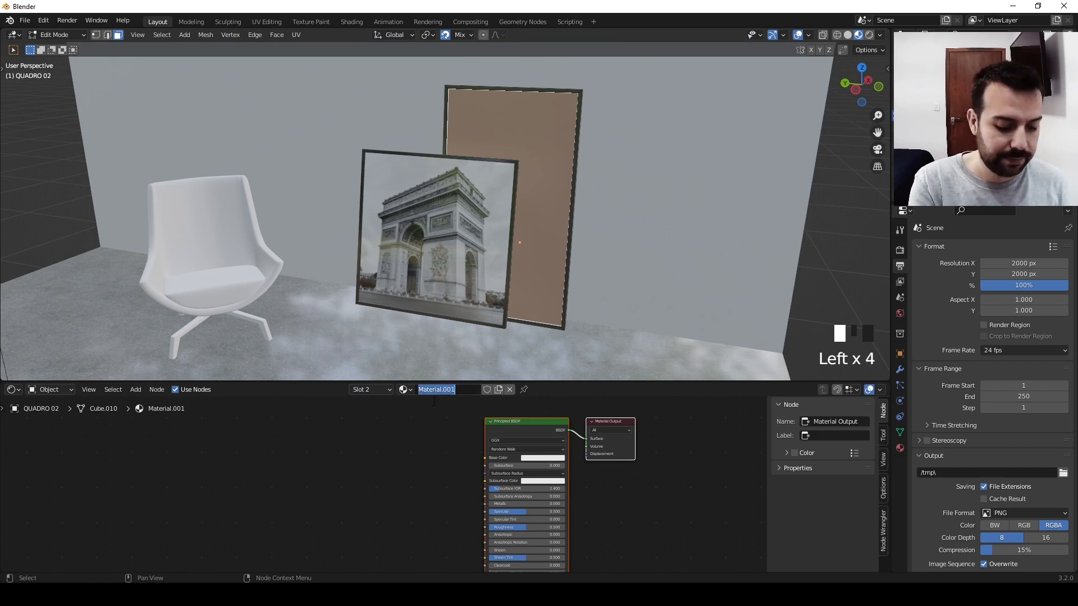
pyautogui.write('QUADRO MAIOR')
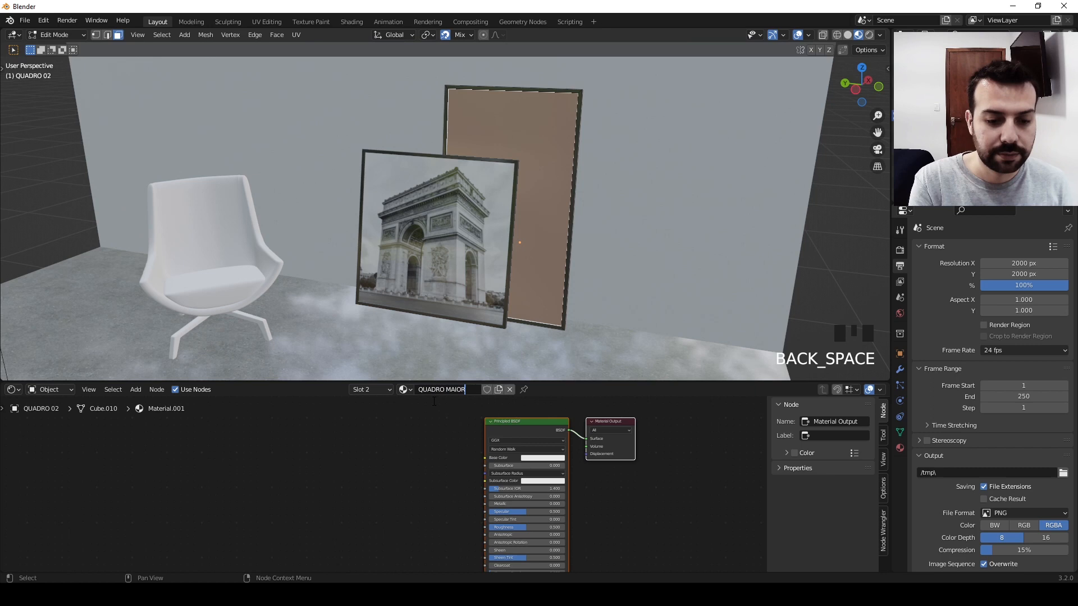
pyautogui.press('Return')
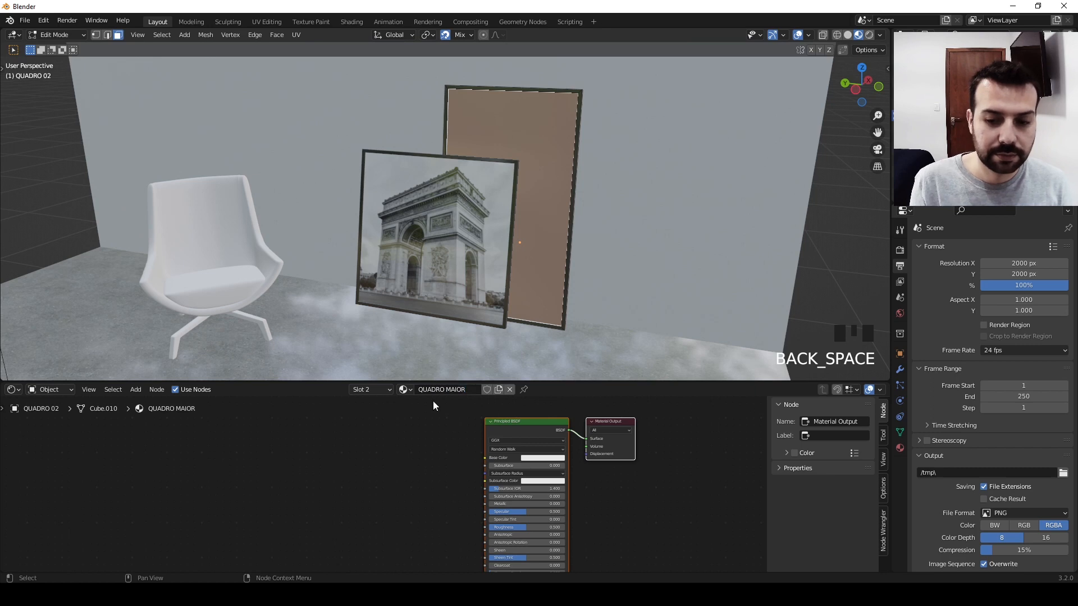
pyautogui.click(365, 390)
pyautogui.click(325, 482)
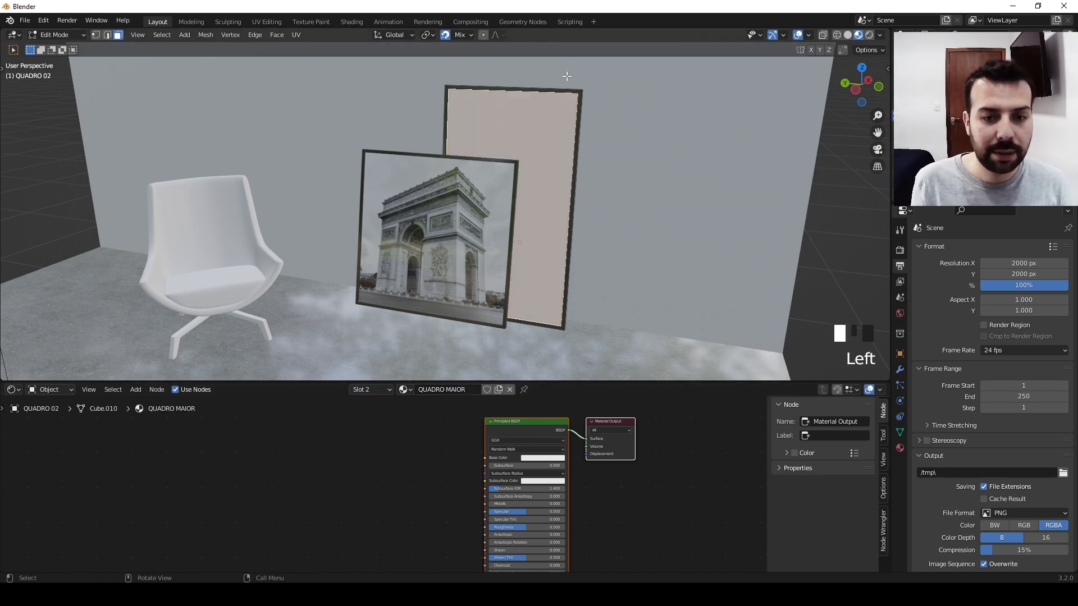
# - Bring torre eiffel.jpg from the MATERIAL DE APOIO folder into the QUADRO MAIOR nodes and connect its Color to the Base Color
pyautogui.hotkey('alt', 'Tab')
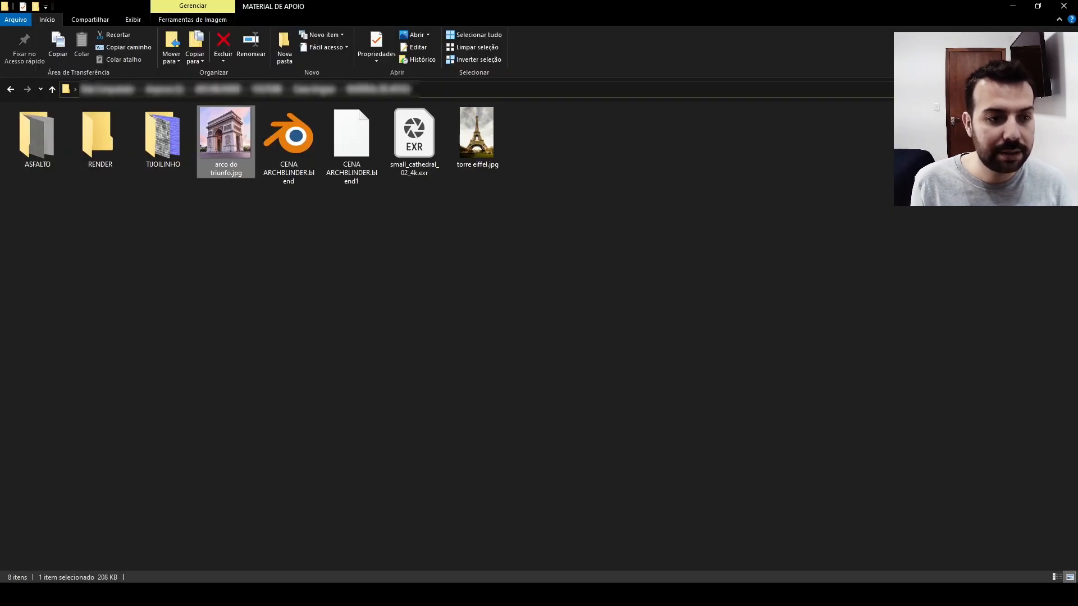
pyautogui.moveTo(488, 169); pyautogui.dragTo(366, 472)
pyautogui.moveTo(434, 481); pyautogui.dragTo(409, 440)
# - Add Texture Coordinate and Mapping nodes to the Eiffel Tower image, using Generated coordinates and Box projection
pyautogui.click(382, 439)
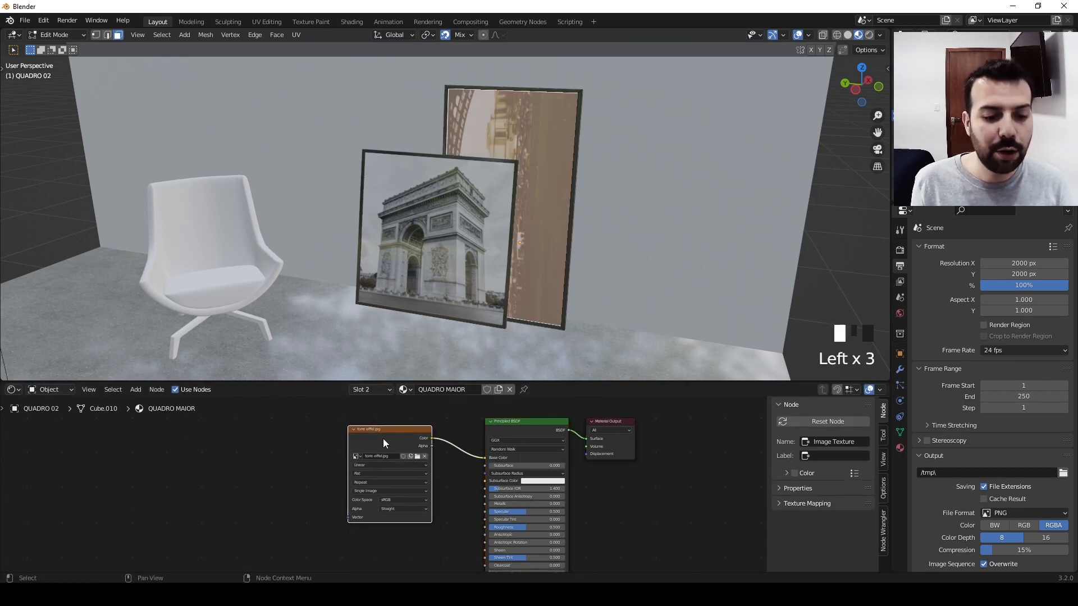
pyautogui.hotkey('ctrl', 't')
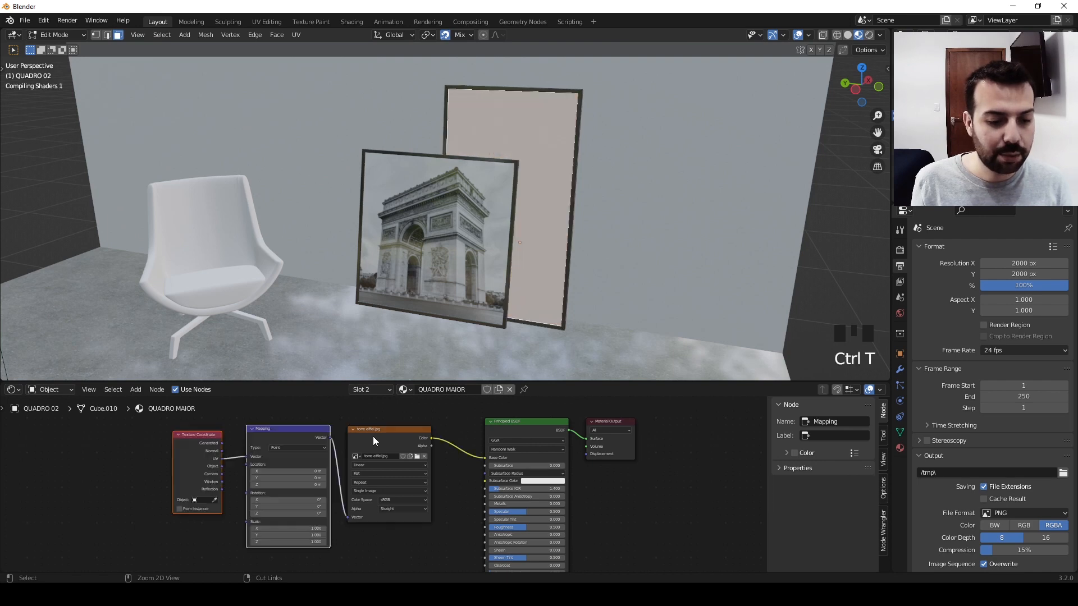
pyautogui.moveTo(221, 443); pyautogui.dragTo(247, 457)
pyautogui.click(360, 473)
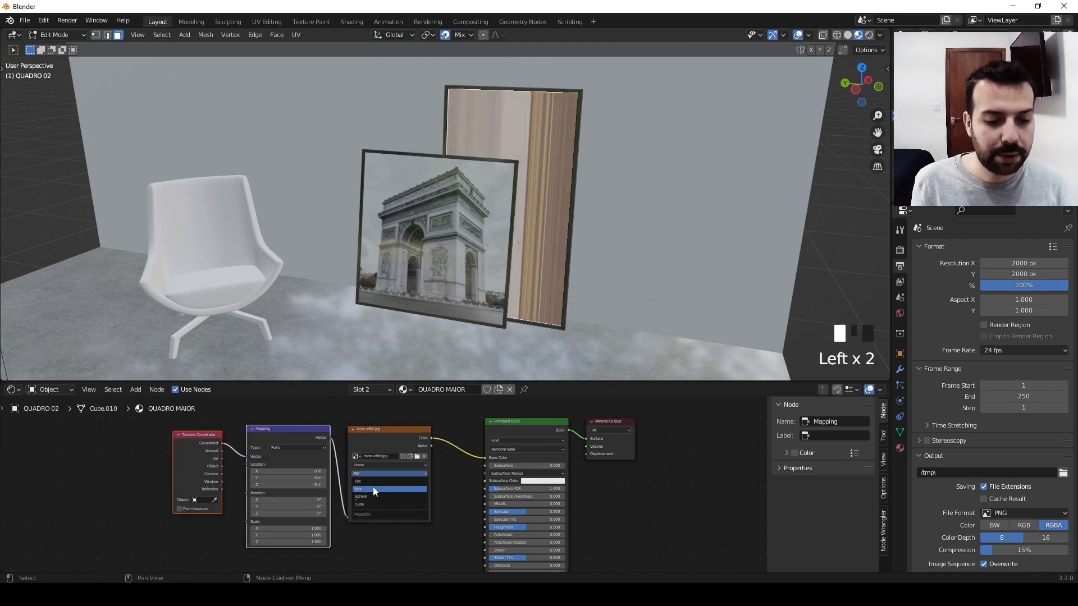
pyautogui.click(373, 489)
pyautogui.click(451, 506)
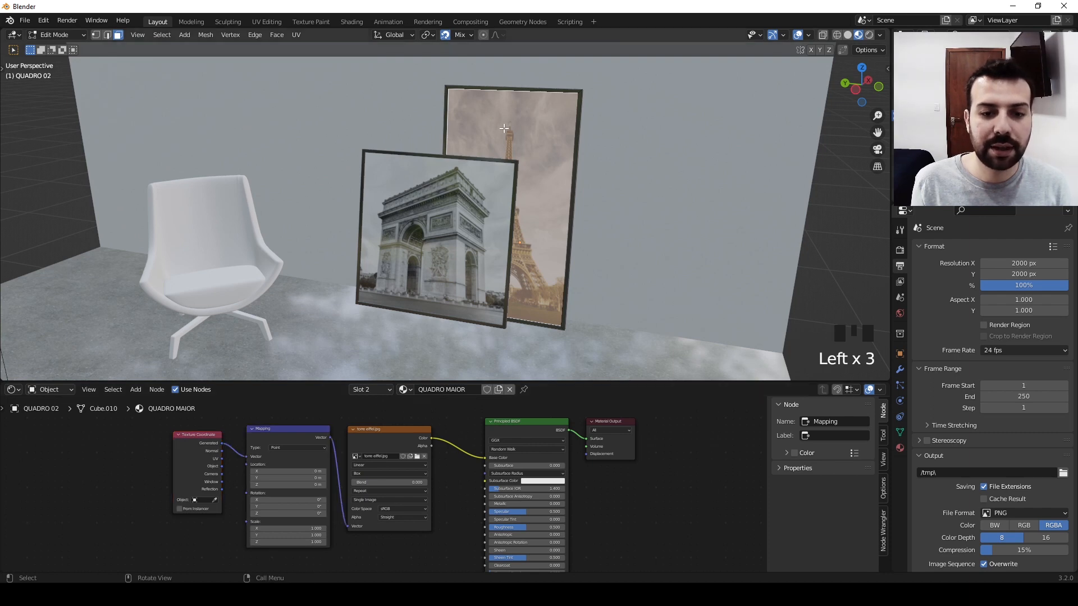
# - Move the Texture Coordinate, Mapping and Eiffel Tower image nodes together farther away from the Principled BSDF
pyautogui.moveTo(402, 553); pyautogui.dragTo(158, 435)
pyautogui.press('g')
pyautogui.click(31, 438)
pyautogui.click(358, 487)
# - Insert a Hue Saturation Value node between the Eiffel Tower image and the Base Color, with Saturation set to 0
pyautogui.hotkey('shift', 'a')
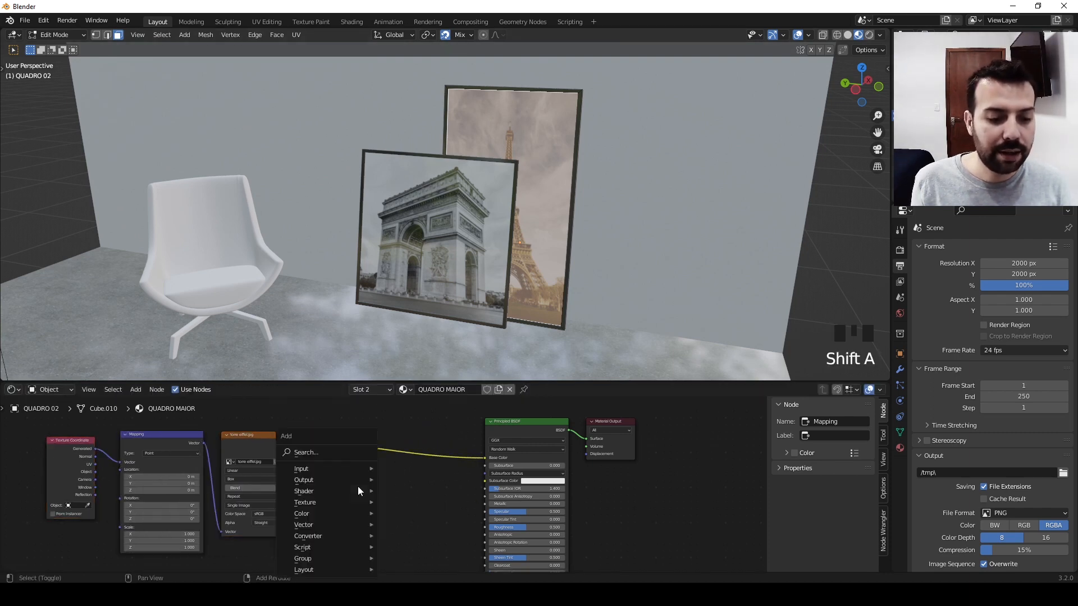
pyautogui.write('hue')
pyautogui.press('Return')
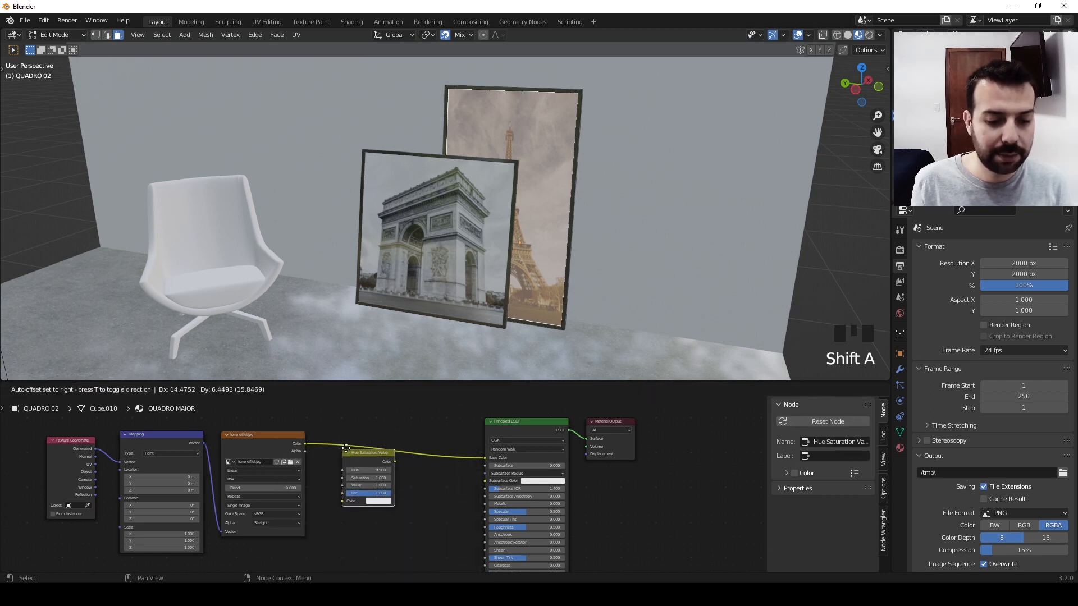
pyautogui.click(357, 436)
pyautogui.click(389, 465)
pyautogui.write('0')
pyautogui.press('Return')
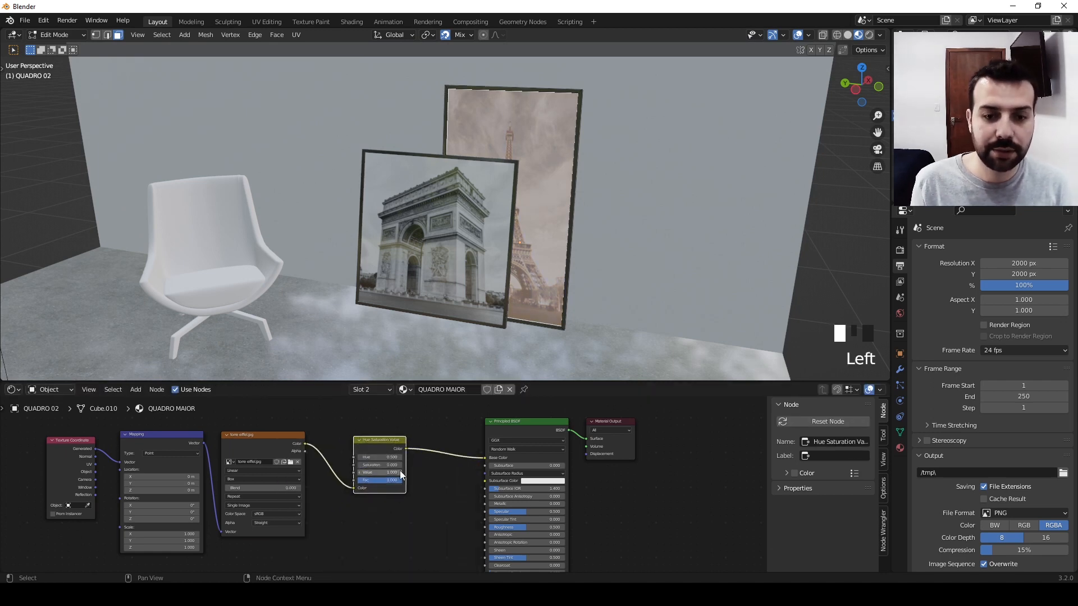
# - Return to Object Mode and create a new material named TIJOLINHO on the back wall
pyautogui.scroll(-5, 536, 212)
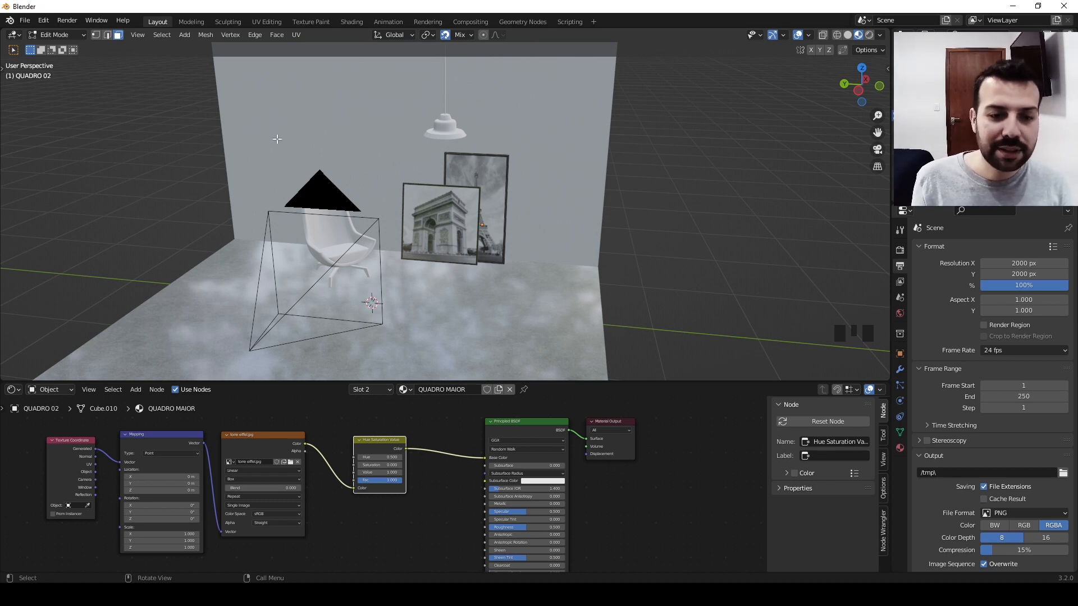
pyautogui.keyDown('shift'); pyautogui.moveTo(252, 177); pyautogui.dragTo(381, 233, button='middle'); pyautogui.keyUp('shift')
pyautogui.press('Tab')
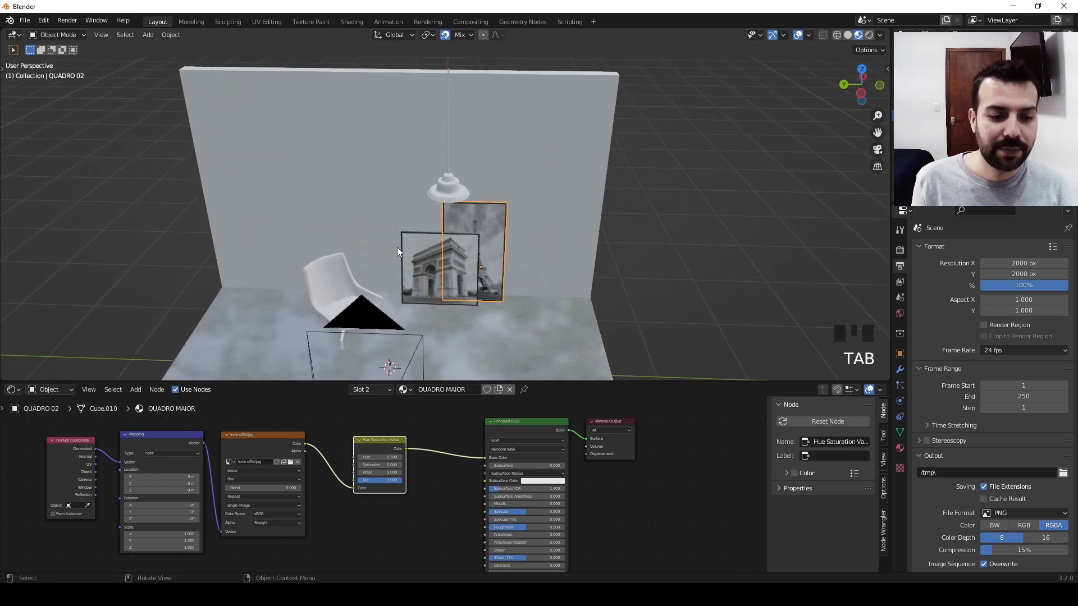
pyautogui.click(337, 216)
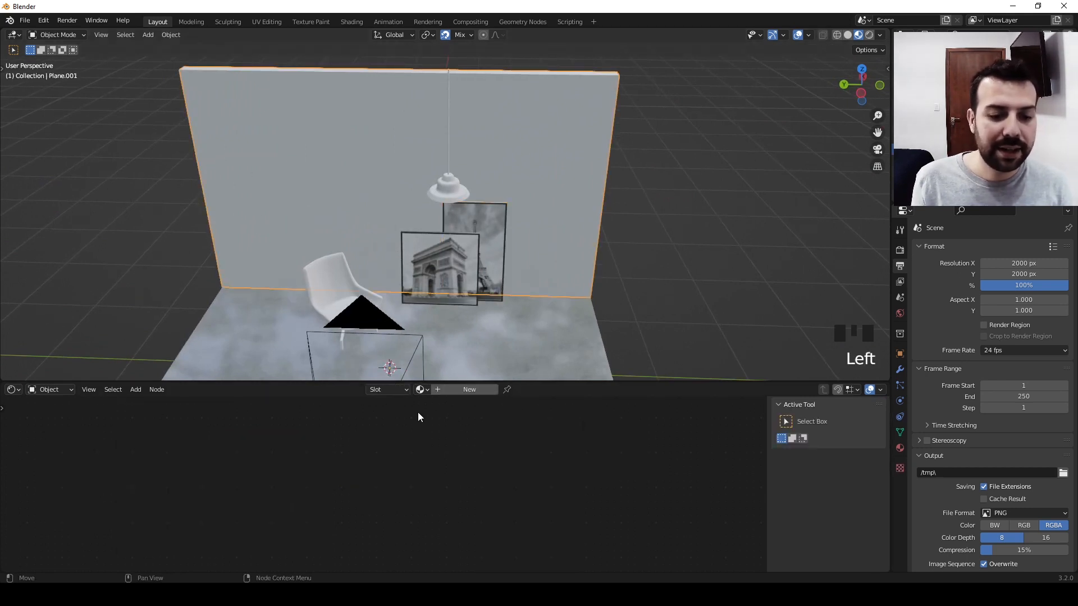
pyautogui.click(449, 388)
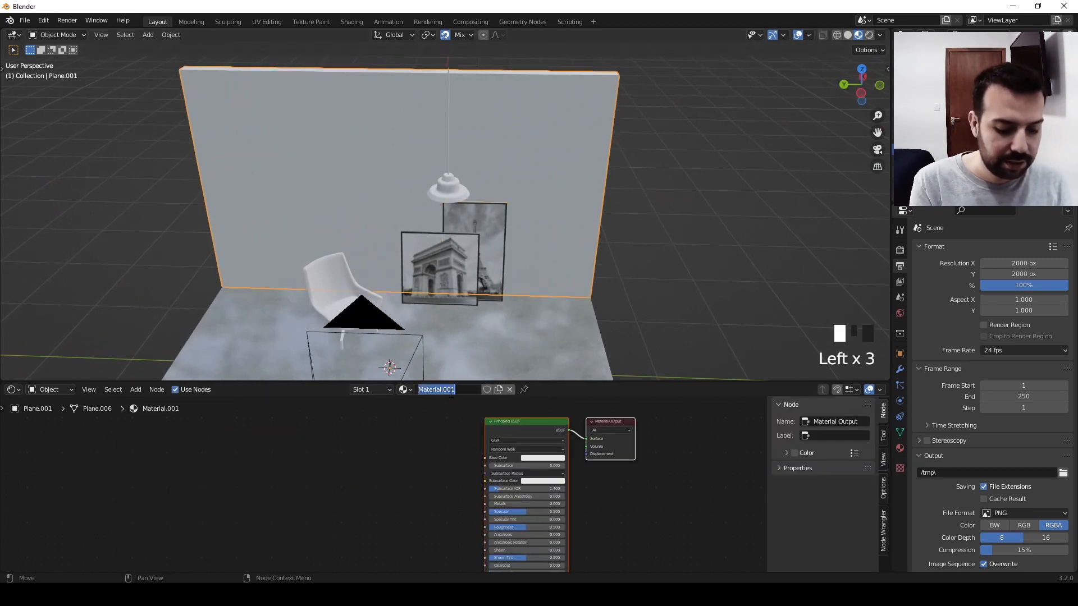
pyautogui.write('Ti')
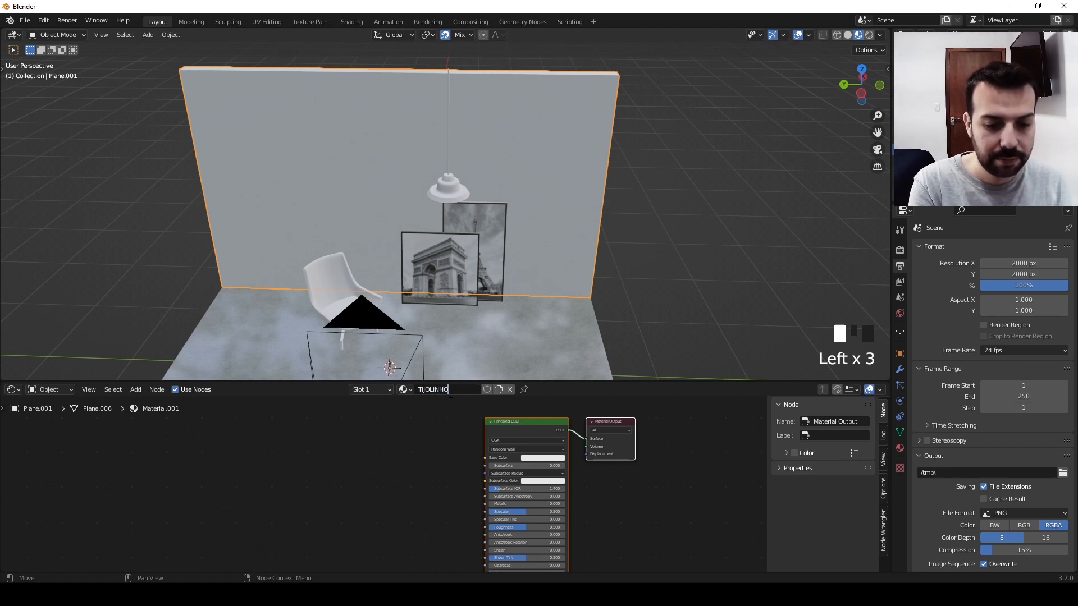
pyautogui.press('Return')
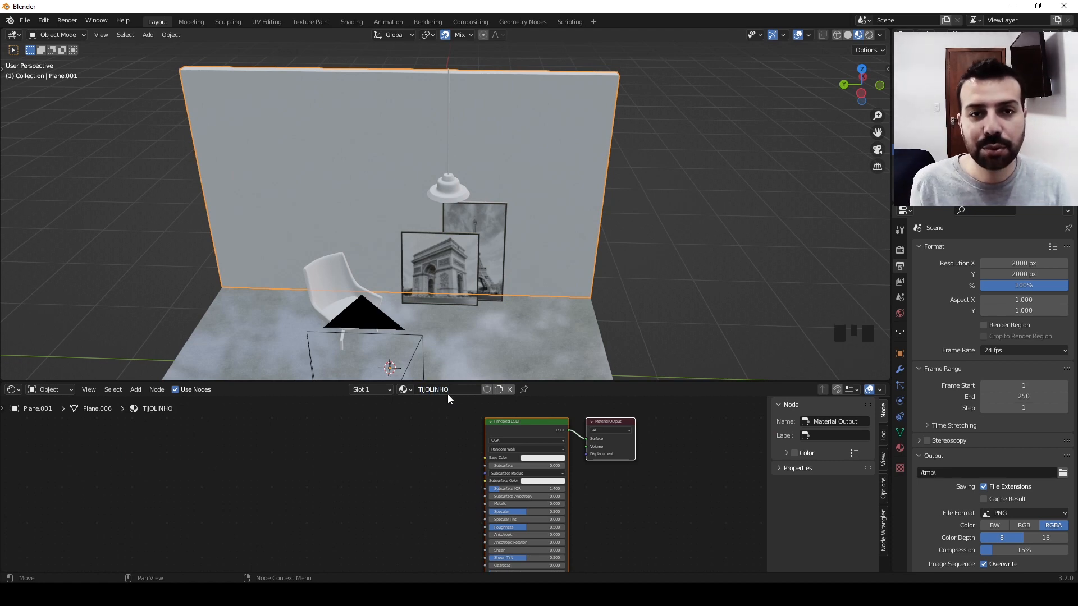
pyautogui.click(324, 507)
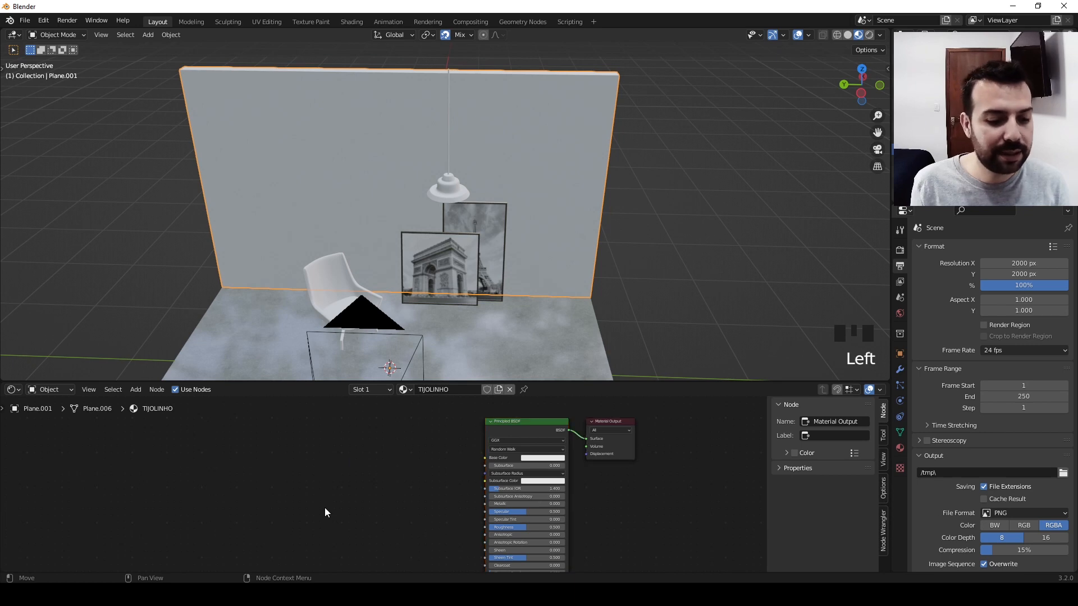
# - Bring Bricks060_4K_Color.jpg from the brick texture folder into the TIJOLINHO nodes and connect its Color to the Base Color
pyautogui.hotkey('alt', 'Tab')
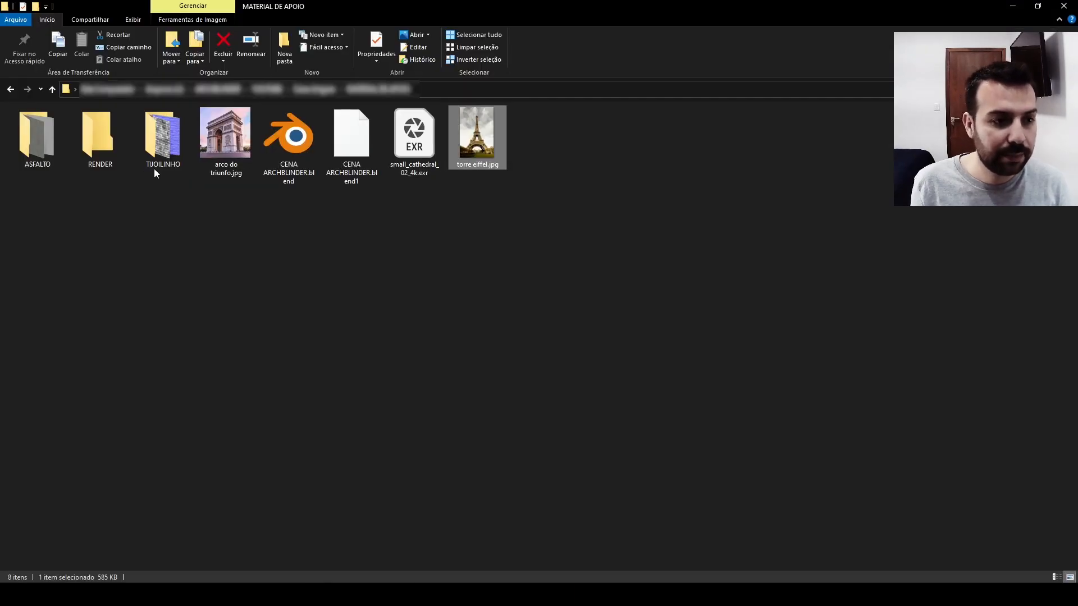
pyautogui.doubleClick(161, 154)
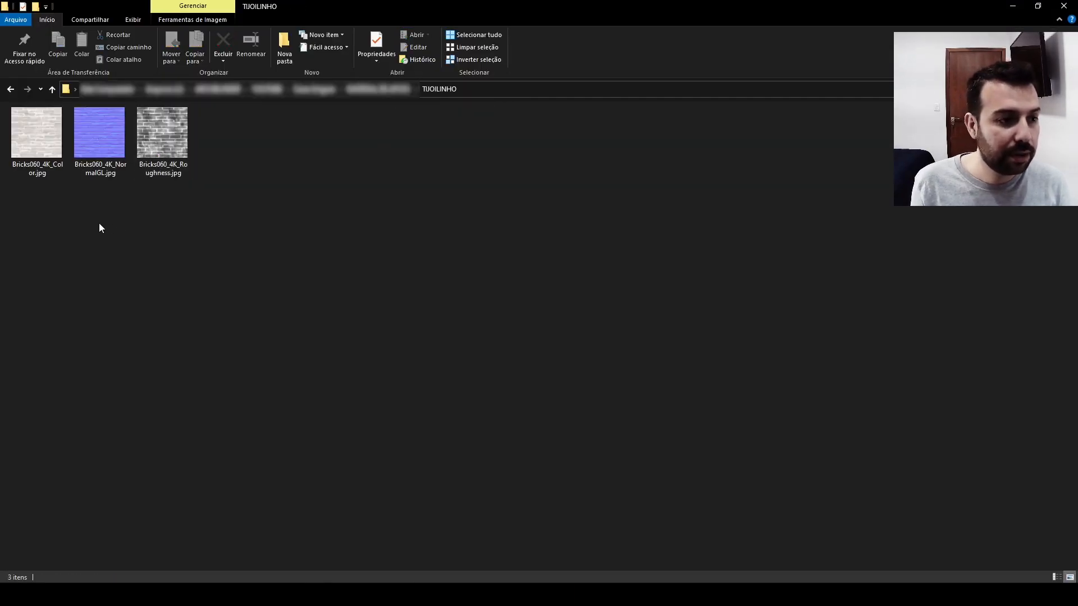
pyautogui.moveTo(35, 164); pyautogui.dragTo(352, 442)
pyautogui.moveTo(425, 444); pyautogui.dragTo(482, 458)
pyautogui.moveTo(357, 445)
pyautogui.mouseDown()
pyautogui.moveTo(378, 447)
pyautogui.moveTo(374, 439)
pyautogui.mouseUp()
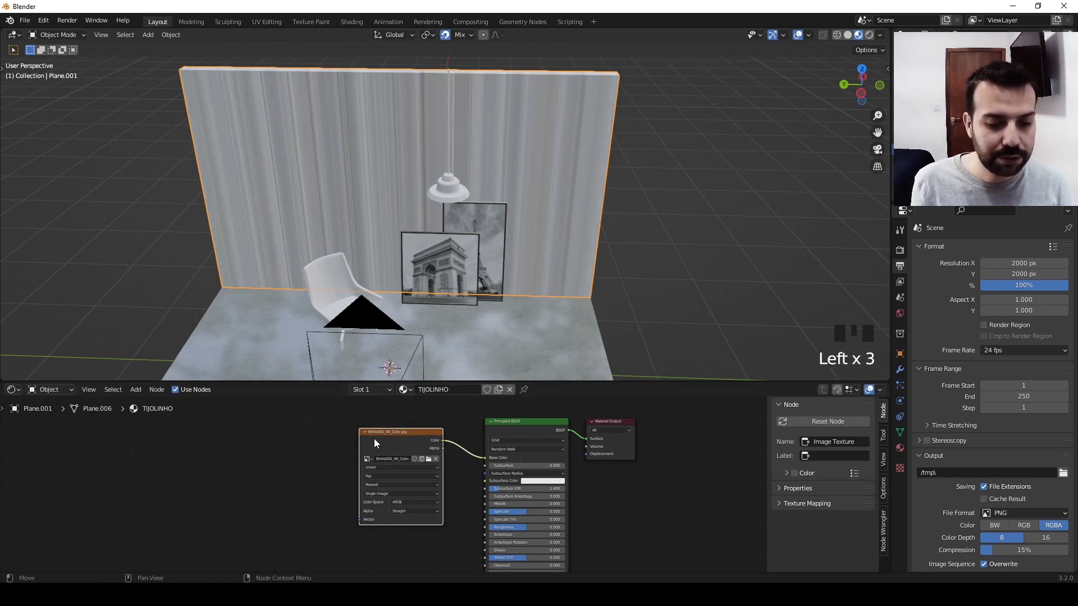
# - Add Texture Coordinate and Mapping nodes to the brick color image and move the three nodes away from the Principled BSDF
pyautogui.click(382, 439)
pyautogui.hotkey('ctrl', 't')
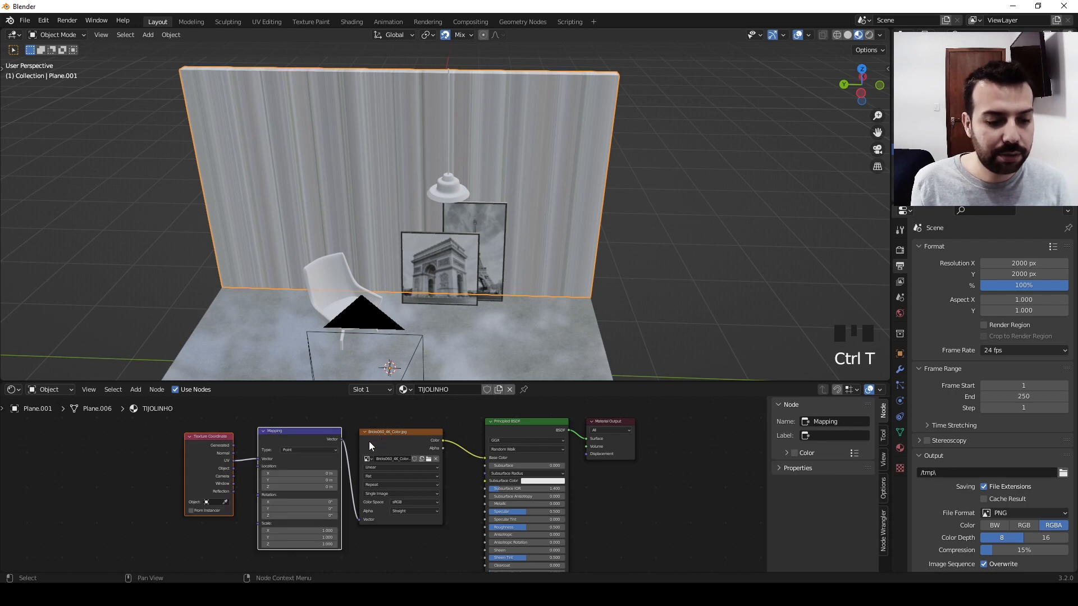
pyautogui.moveTo(271, 479); pyautogui.dragTo(203, 474)
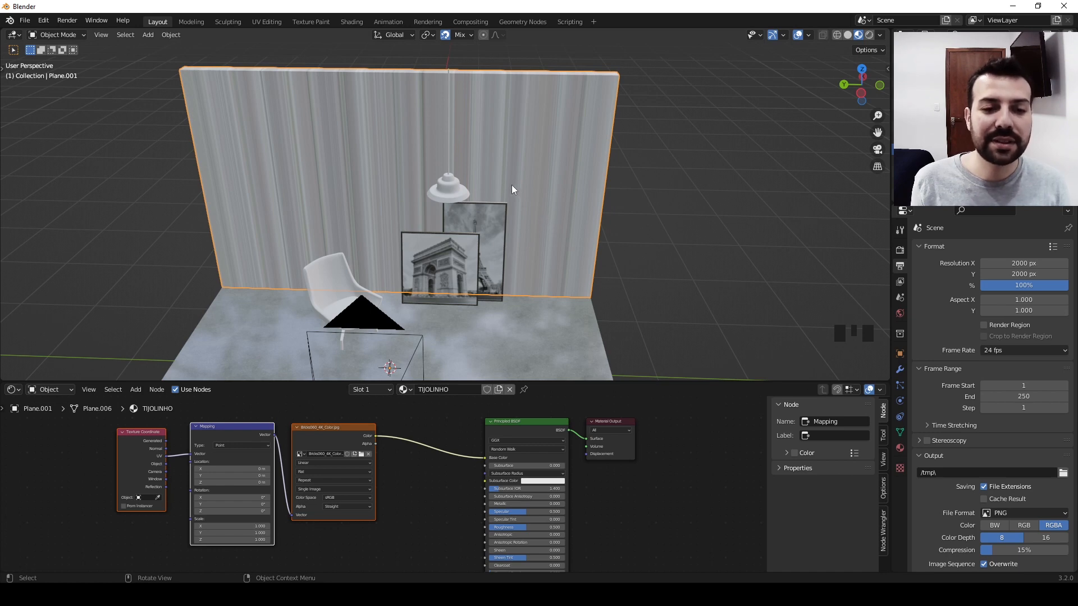
# - Unwrap all faces of the back wall with Cube Projection and inspect the brick texture on it
pyautogui.moveTo(437, 184); pyautogui.dragTo(456, 184, button='middle')
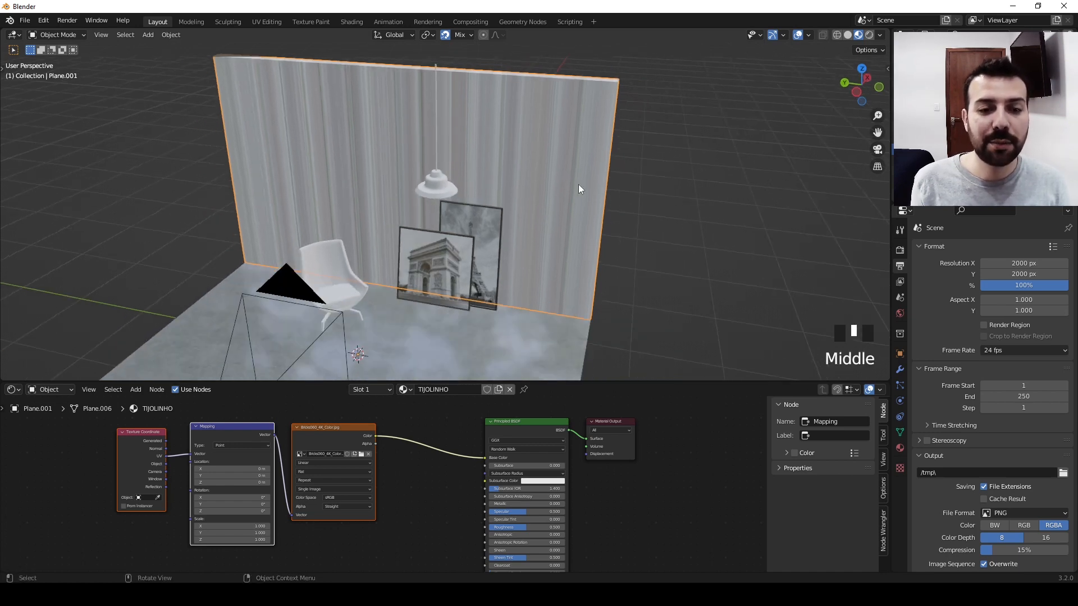
pyautogui.press('Tab')
pyautogui.moveTo(590, 334); pyautogui.dragTo(332, 269, button='middle')
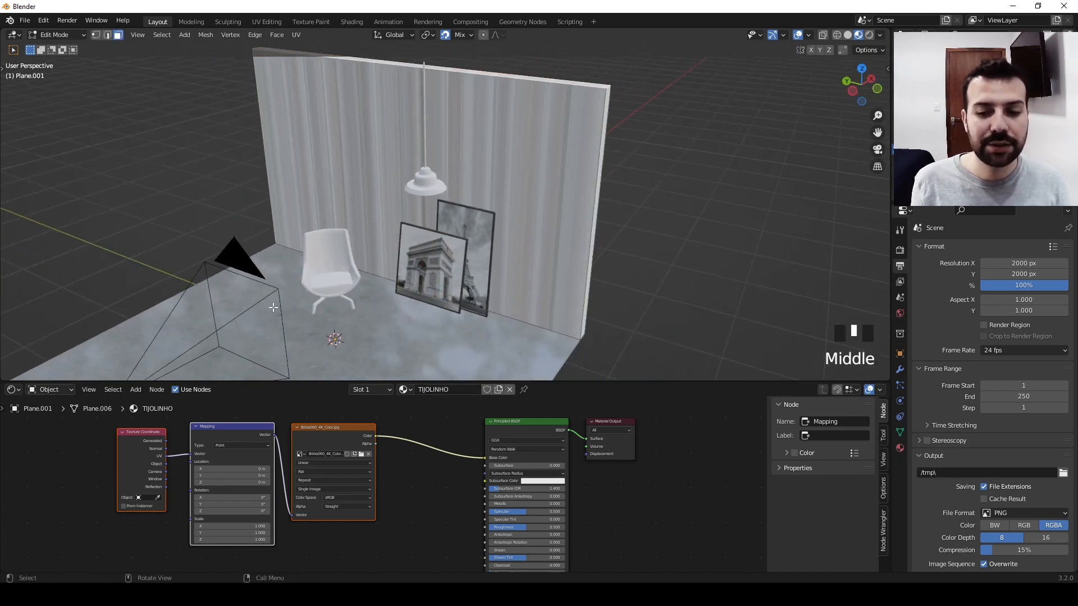
pyautogui.press('a')
pyautogui.press('a')
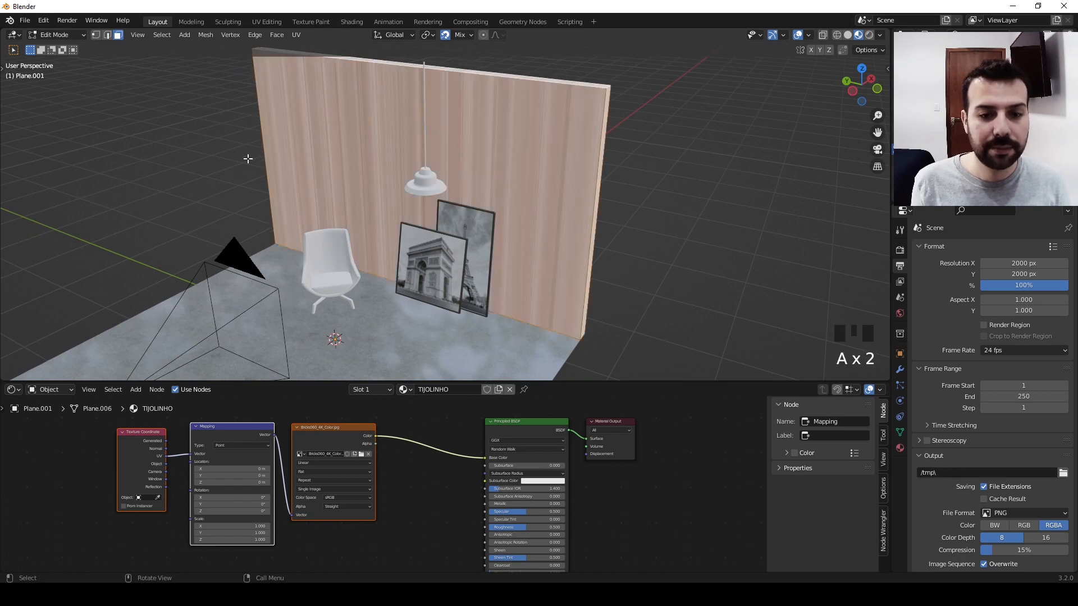
pyautogui.scroll(-2, 448, 146)
pyautogui.moveTo(248, 159); pyautogui.dragTo(465, 64, button='middle')
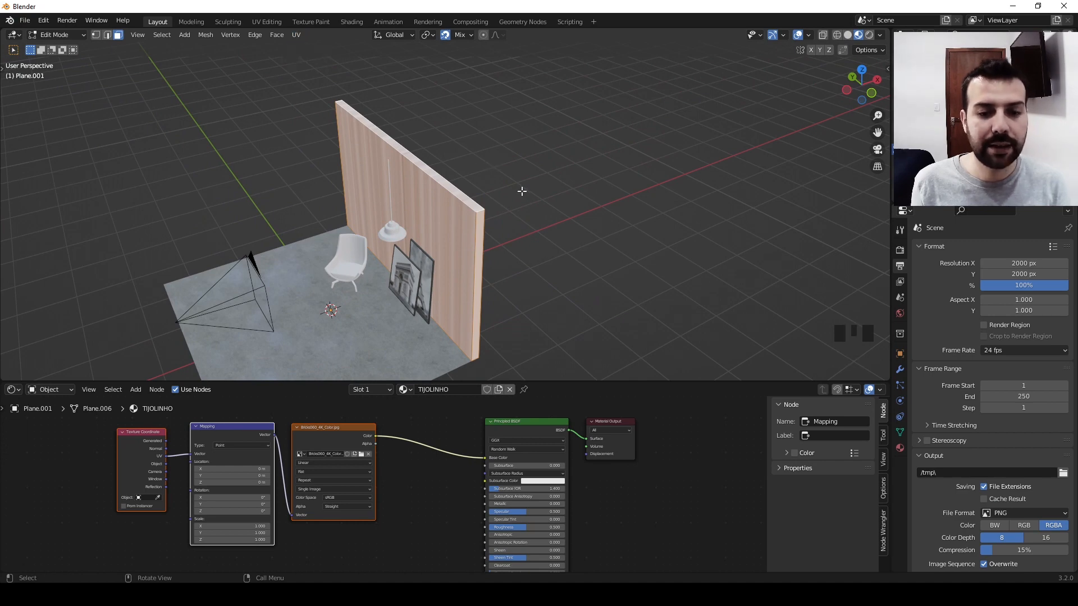
pyautogui.press('u')
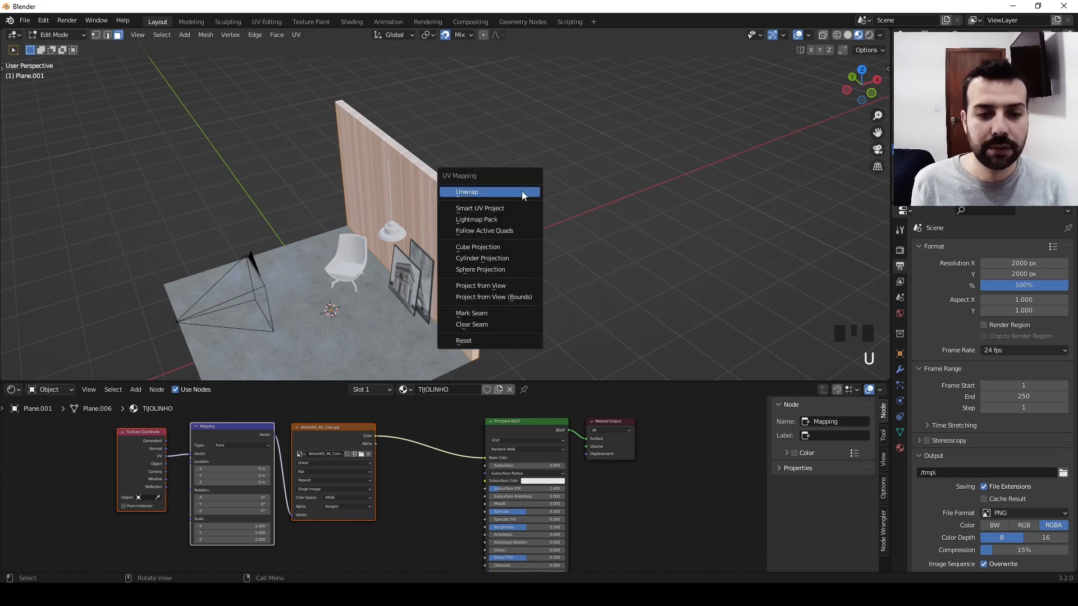
pyautogui.click(477, 248)
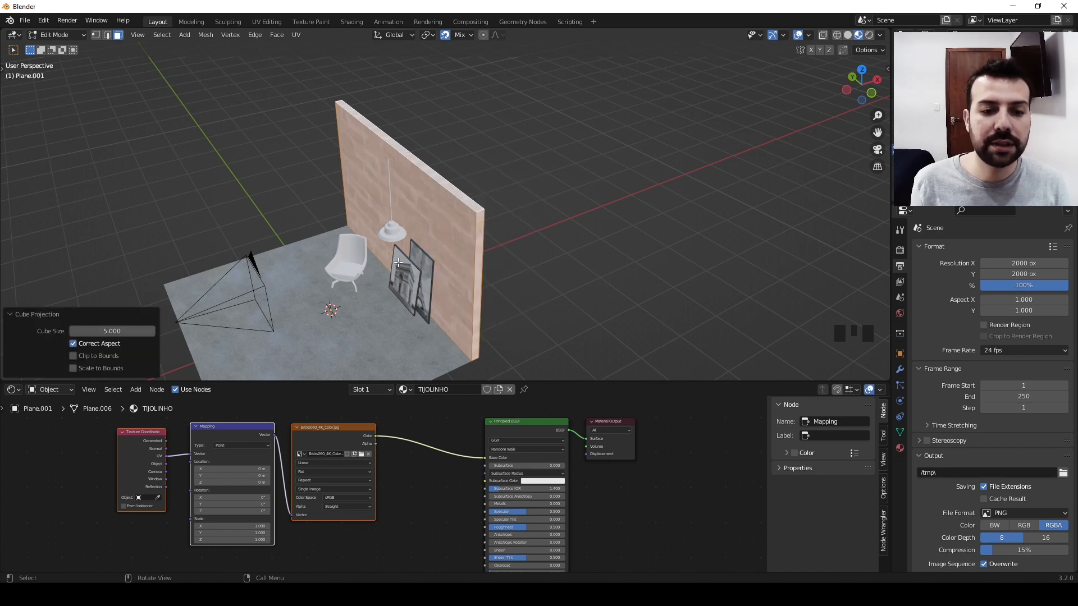
pyautogui.moveTo(399, 263); pyautogui.dragTo(545, 244, button='middle')
pyautogui.scroll(3, 545, 238)
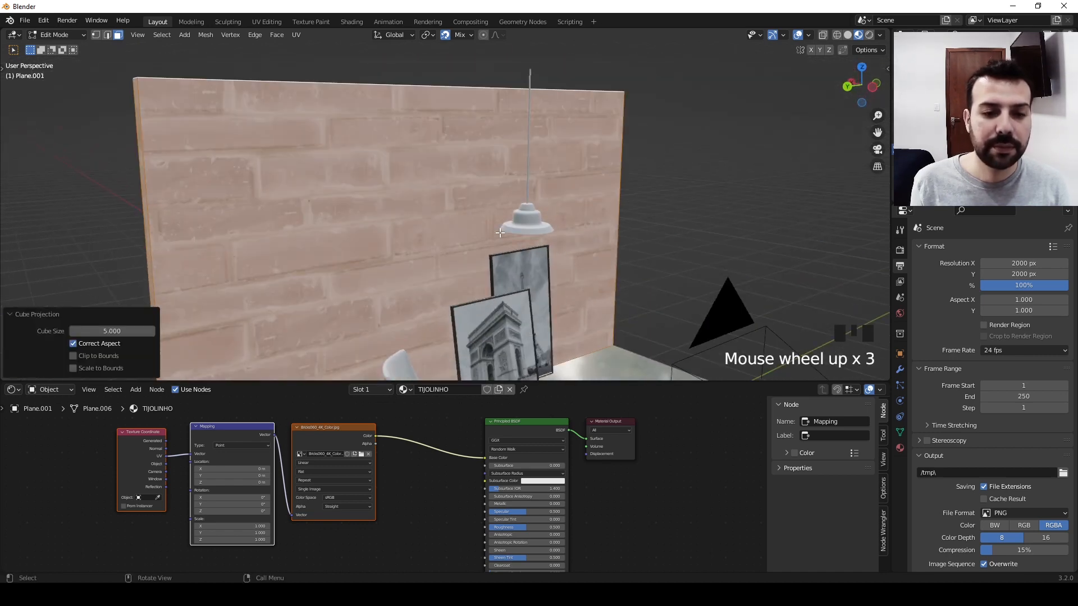
# - Set the back wall's Cube Projection size to 1.5 and return to Object Mode
pyautogui.moveTo(545, 238); pyautogui.dragTo(455, 246, button='middle')
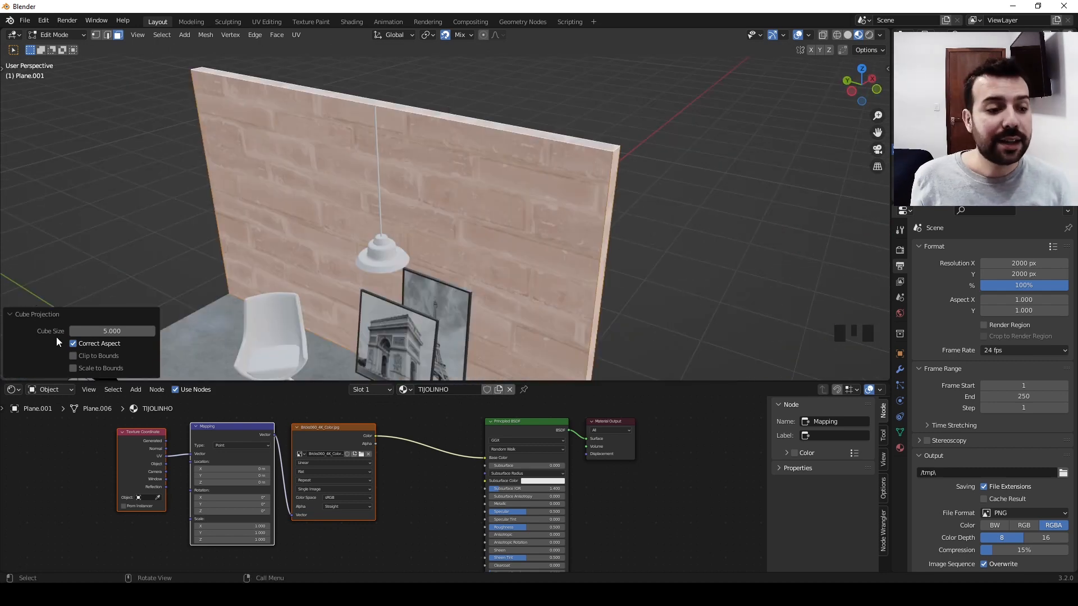
pyautogui.moveTo(113, 331); pyautogui.dragTo(31, 331)
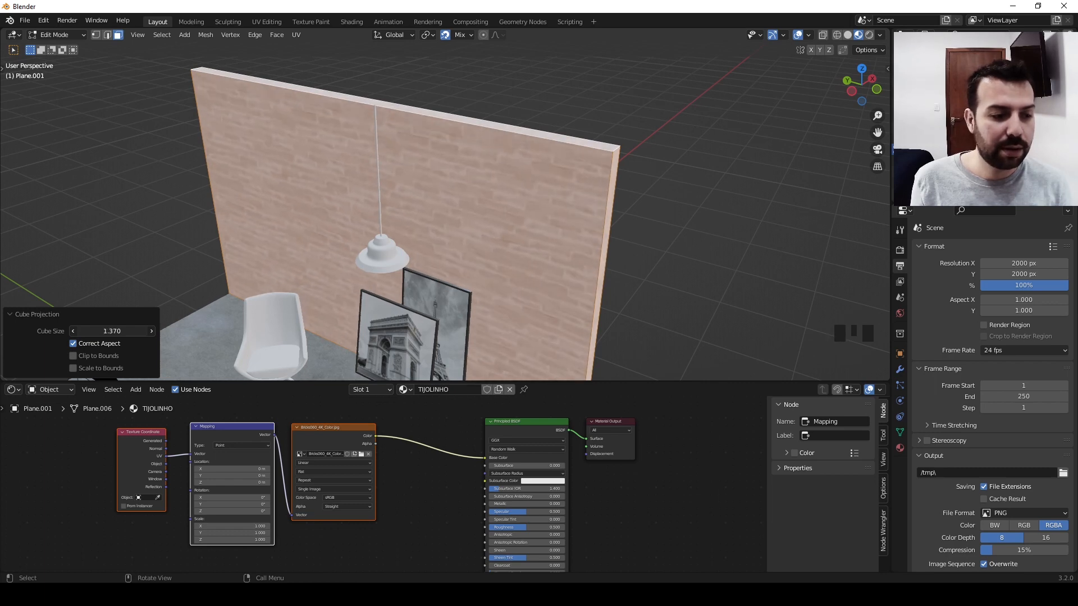
pyautogui.click(112, 331)
pyautogui.write('1.5')
pyautogui.press('Return')
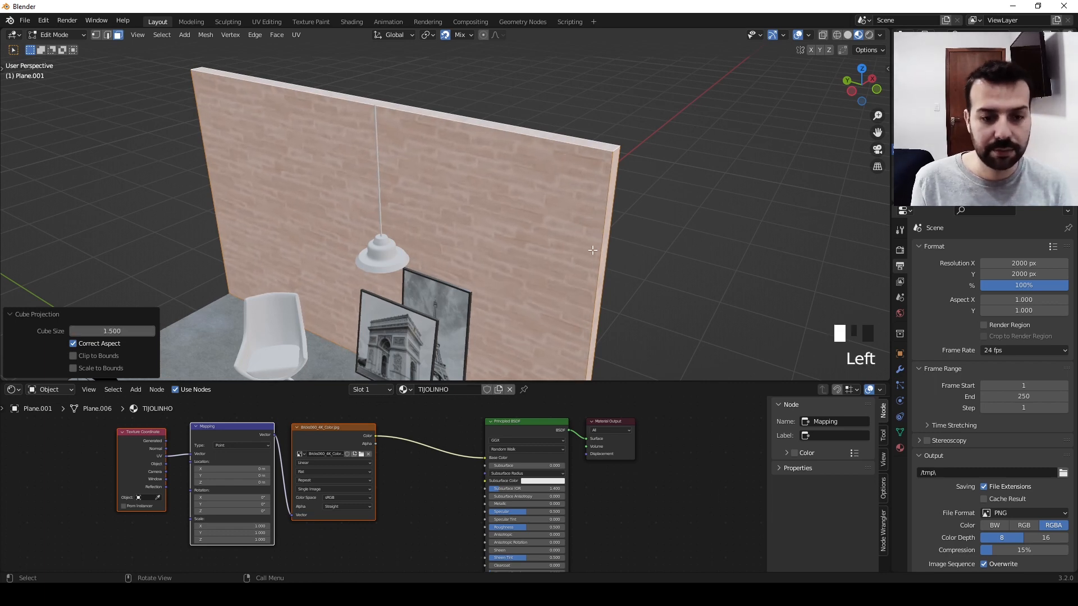
pyautogui.moveTo(592, 250); pyautogui.dragTo(538, 273, button='middle')
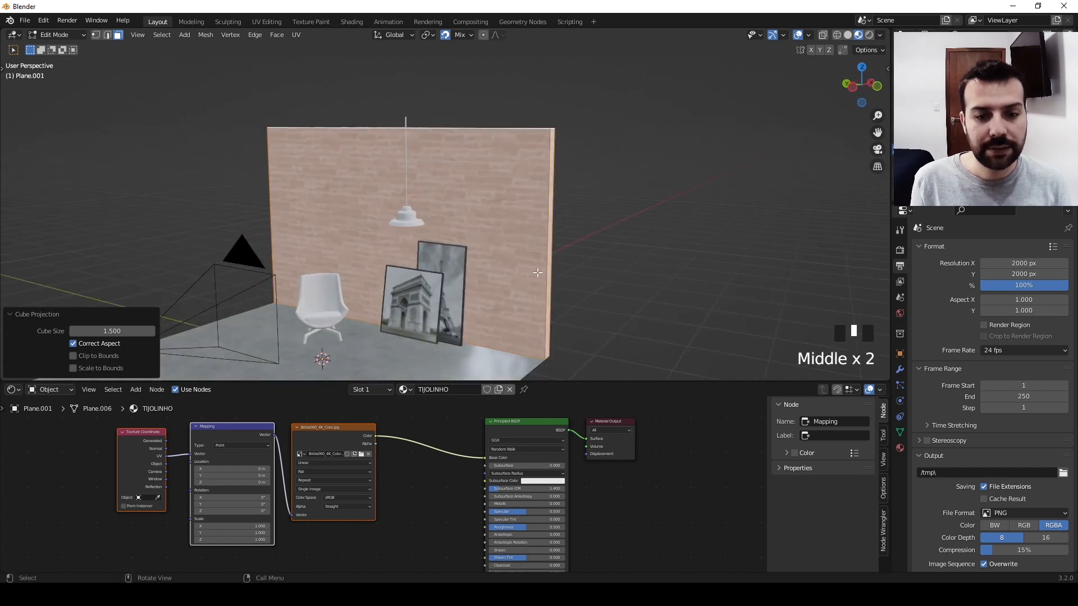
pyautogui.scroll(2, 561, 265)
pyautogui.press('Tab')
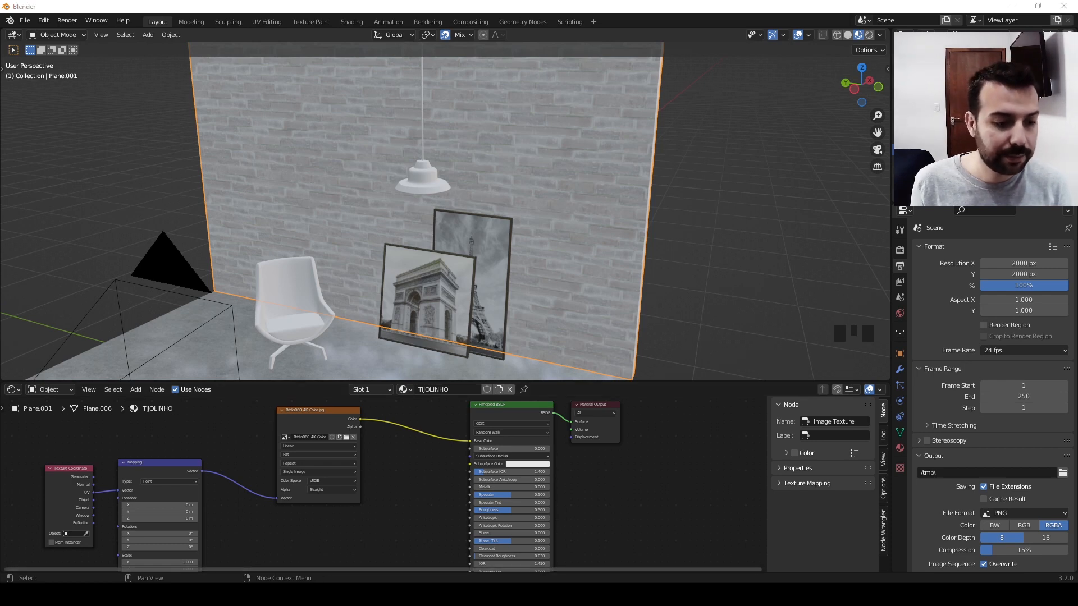
# - Bring Bricks060_4K_Roughness.jpg from the brick texture folder into the TIJOLINHO nodes, below the color image
pyautogui.hotkey('alt', 'Tab')
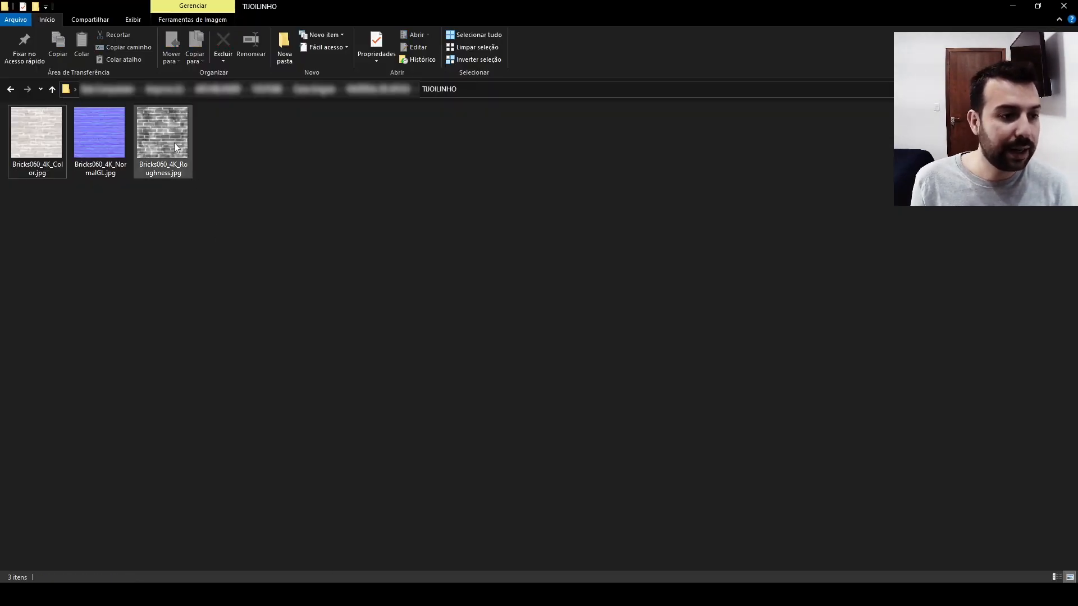
pyautogui.click(164, 169)
pyautogui.moveTo(166, 151); pyautogui.dragTo(307, 540)
pyautogui.click(377, 439)
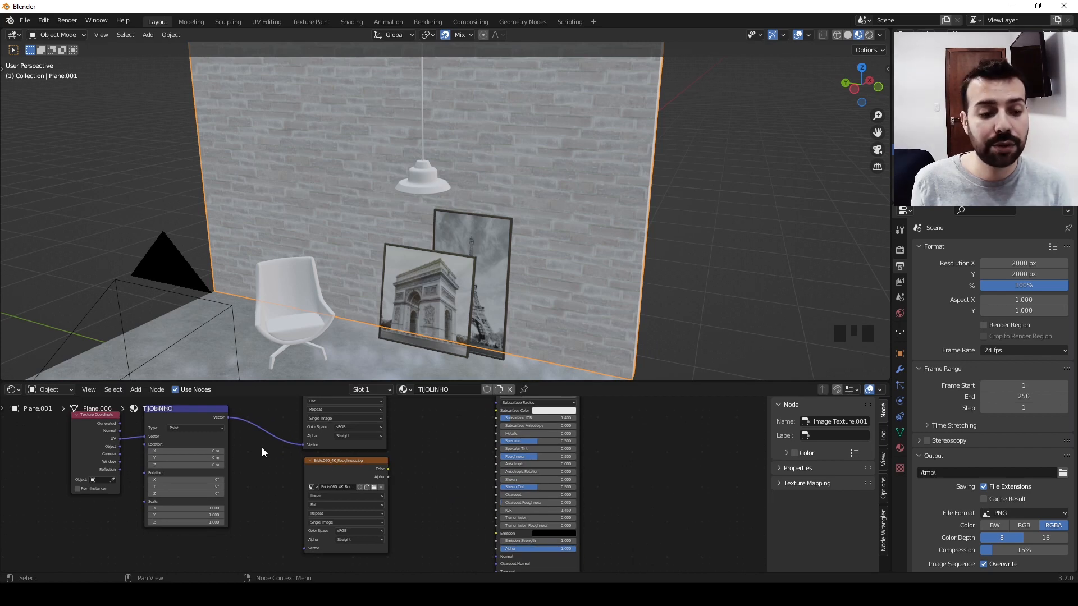
# - Feed the roughness image from the Mapping vector through a reroute, and link it as Non-Color data to the Principled BSDF Roughness
pyautogui.keyDown('shift'); pyautogui.moveTo(272, 412); pyautogui.dragTo(270, 435, button='right'); pyautogui.keyUp('shift')
pyautogui.moveTo(269, 435); pyautogui.dragTo(305, 548)
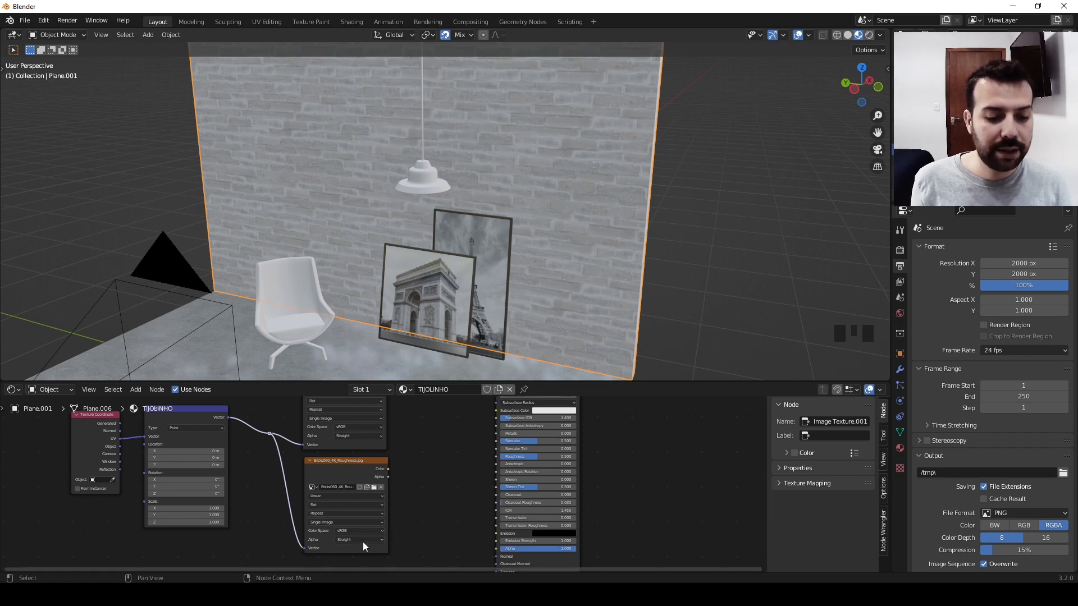
pyautogui.click(352, 528)
pyautogui.click(354, 492)
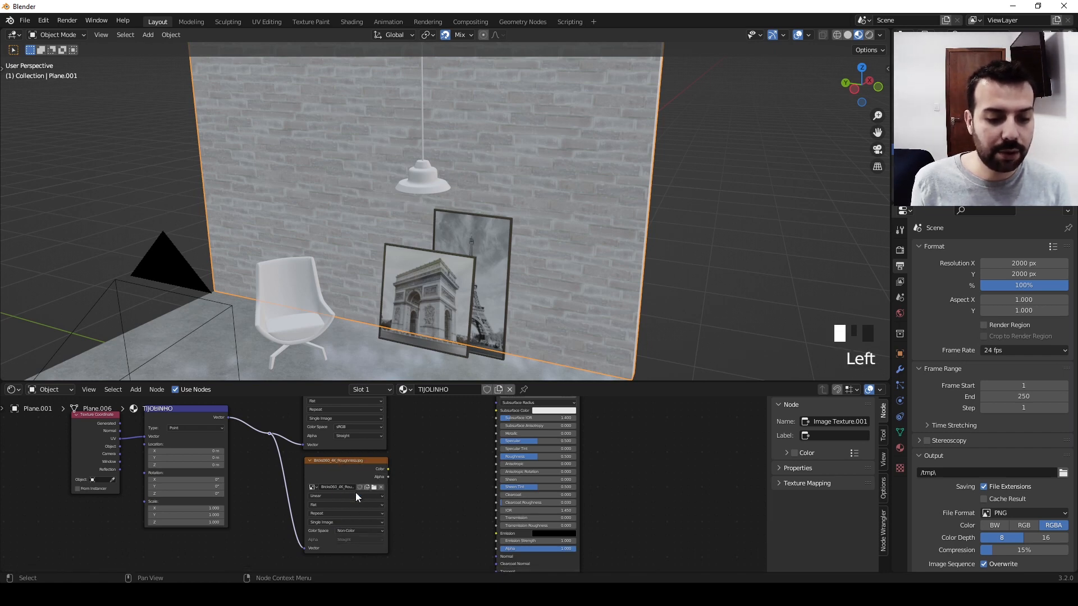
pyautogui.moveTo(389, 469); pyautogui.dragTo(497, 456)
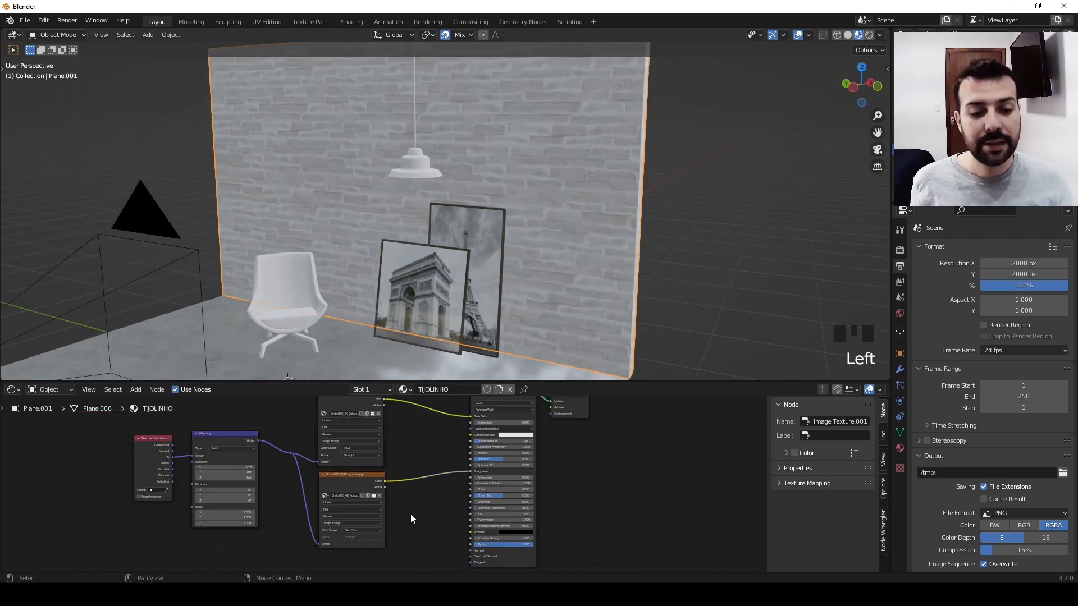
# - Bring Bricks060_4K_NormalGL.jpg from the brick texture folder into the TIJOLINHO nodes, below the roughness image
pyautogui.moveTo(412, 517); pyautogui.dragTo(430, 474, button='middle')
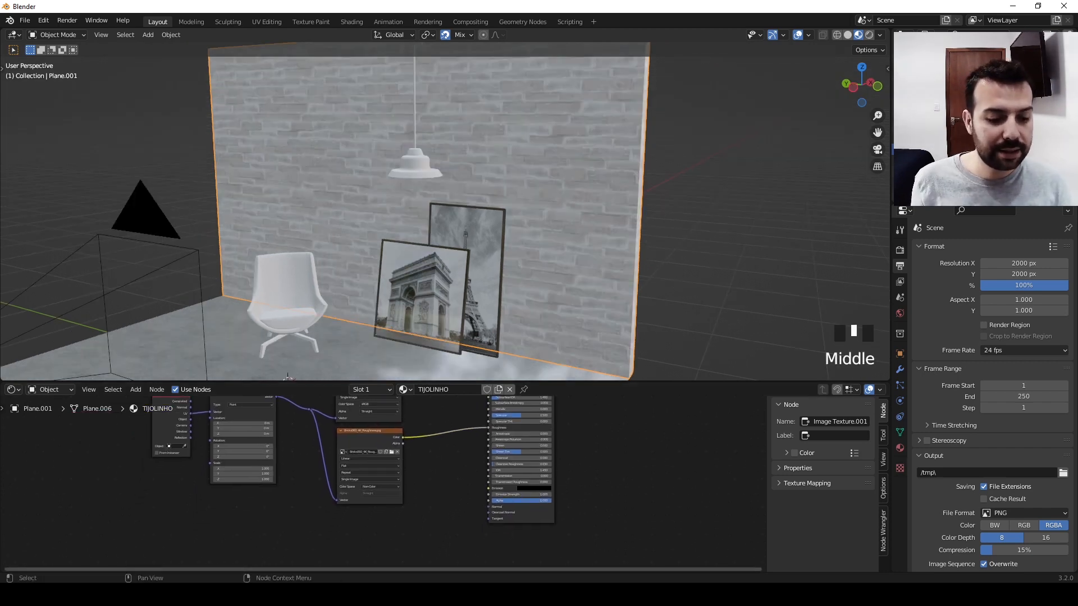
pyautogui.hotkey('alt', 'Tab')
pyautogui.click(108, 172)
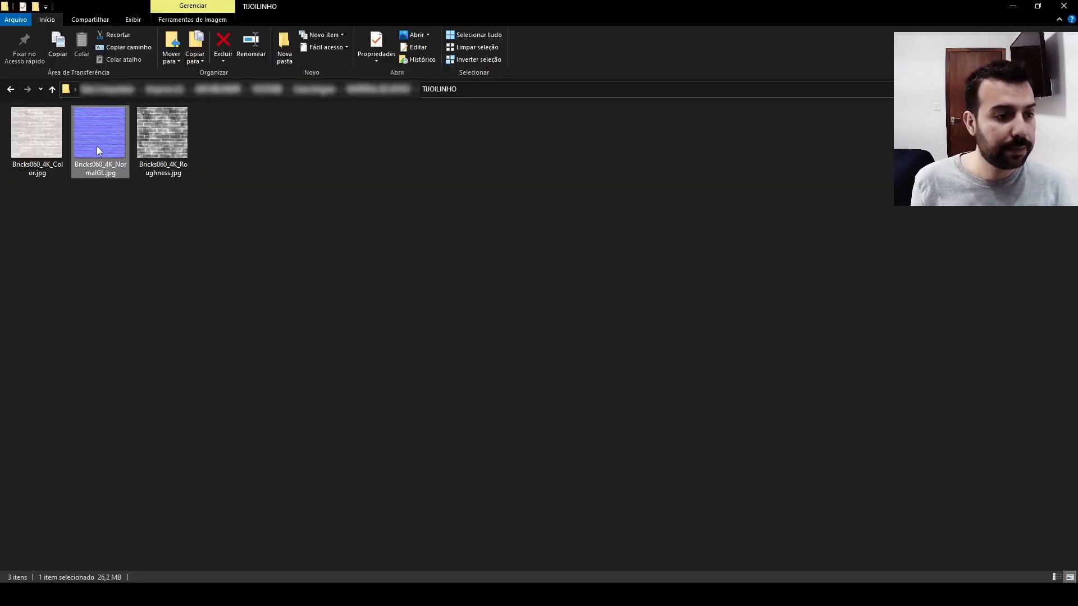
pyautogui.moveTo(99, 170); pyautogui.dragTo(345, 525)
pyautogui.click(350, 504)
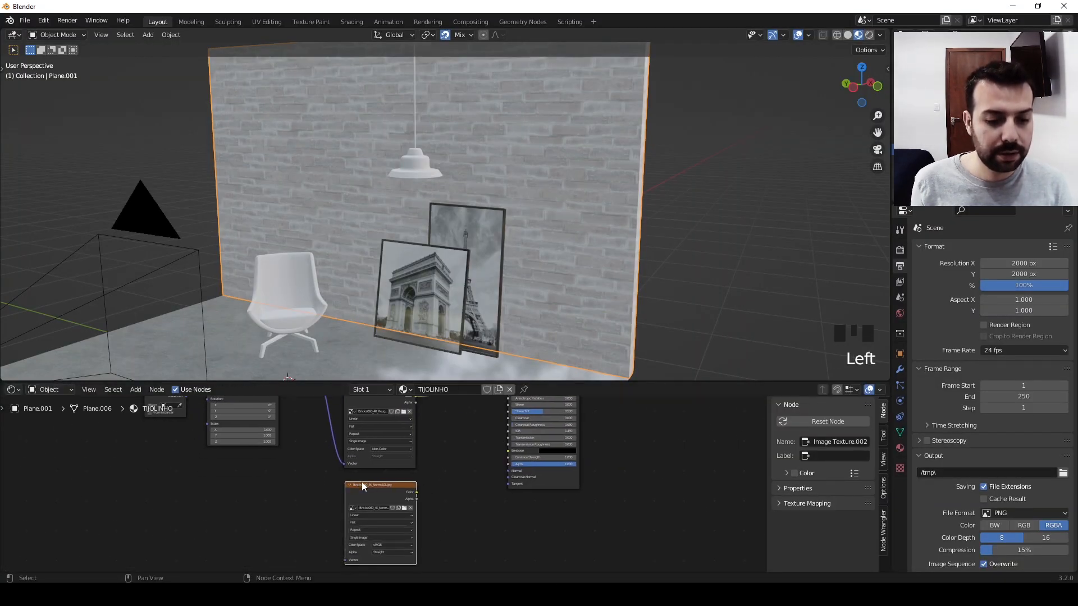
# - Move the Texture Coordinate and Mapping nodes together so they sit beside the stacked brick image nodes
pyautogui.scroll(-6, 361, 481)
pyautogui.moveTo(328, 474); pyautogui.dragTo(345, 517, button='middle')
pyautogui.moveTo(346, 518); pyautogui.dragTo(259, 401)
pyautogui.press('g')
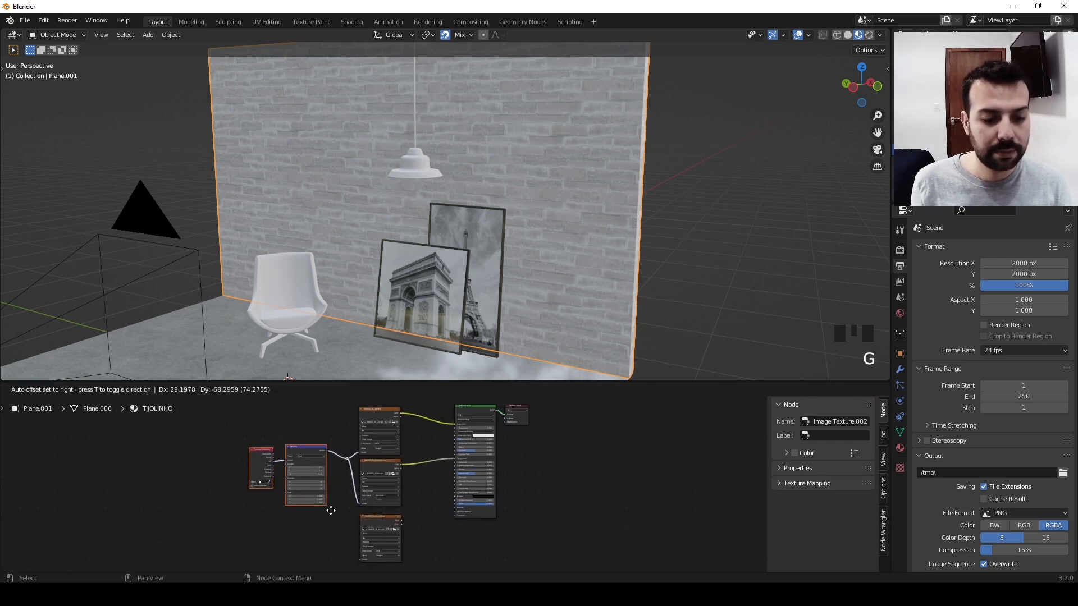
pyautogui.click(294, 554)
# - Connect the rerouted Mapping vector to the NormalGL image's Vector input and set that image's color space to Non-Color
pyautogui.scroll(1, 333, 527)
pyautogui.moveTo(333, 526); pyautogui.dragTo(317, 485, button='middle')
pyautogui.moveTo(290, 465); pyautogui.dragTo(352, 524)
pyautogui.scroll(8, 403, 525)
pyautogui.moveTo(403, 525); pyautogui.dragTo(397, 480, button='middle')
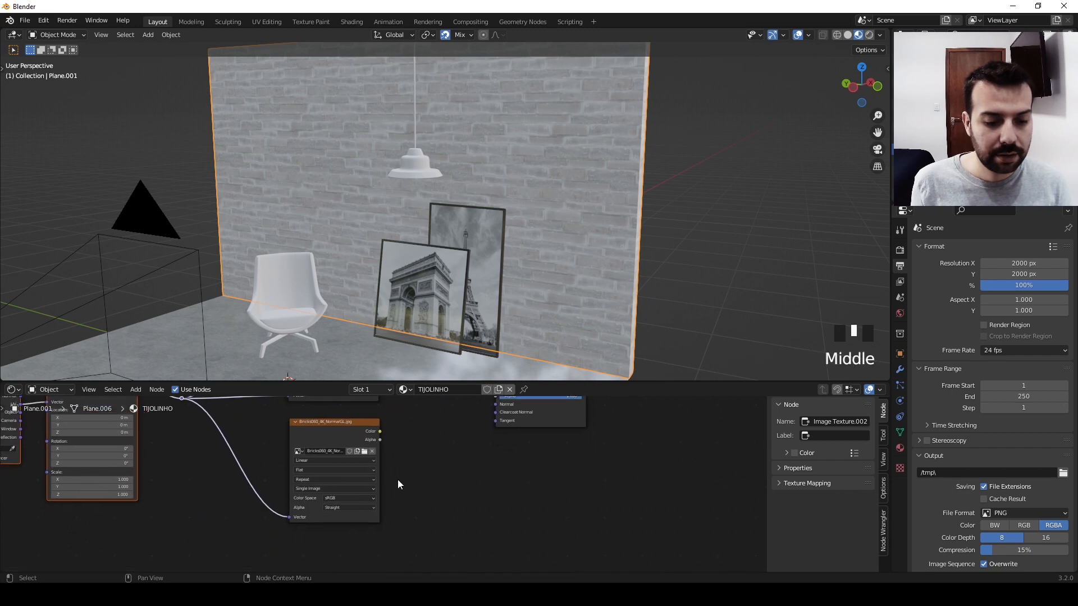
pyautogui.click(388, 485)
pyautogui.click(354, 496)
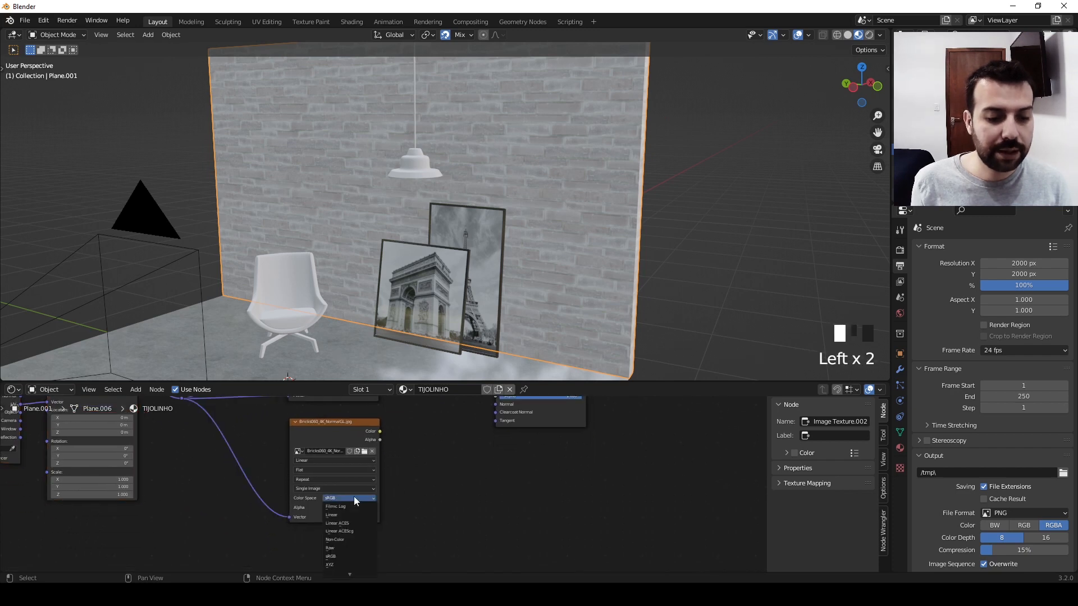
pyautogui.click(341, 538)
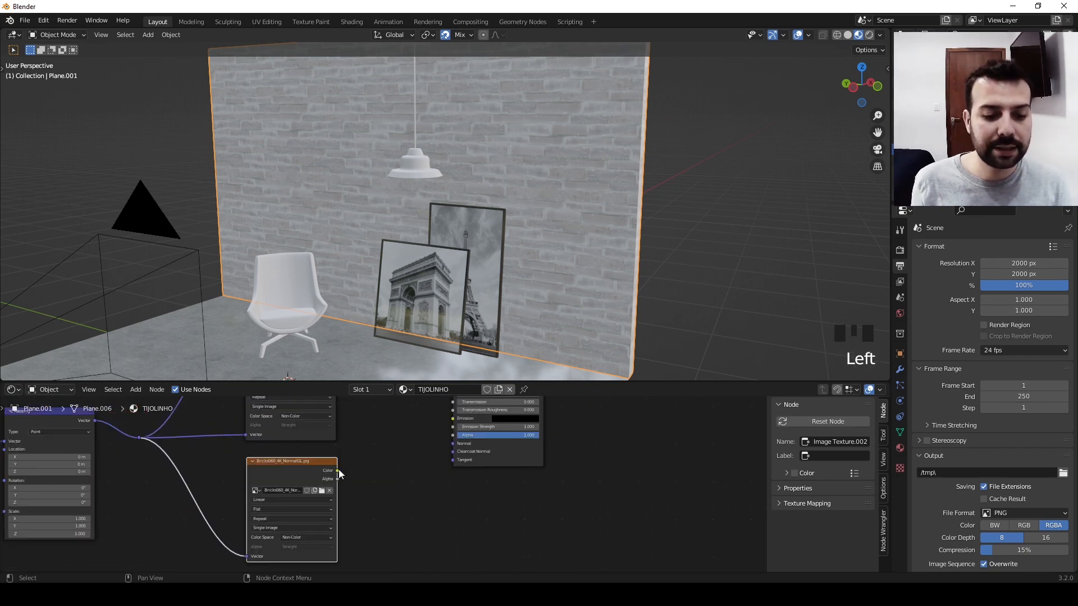
# - Add a Normal Map node and link it between the NormalGL image's Color and the Principled BSDF Normal
pyautogui.moveTo(338, 469); pyautogui.dragTo(394, 484)
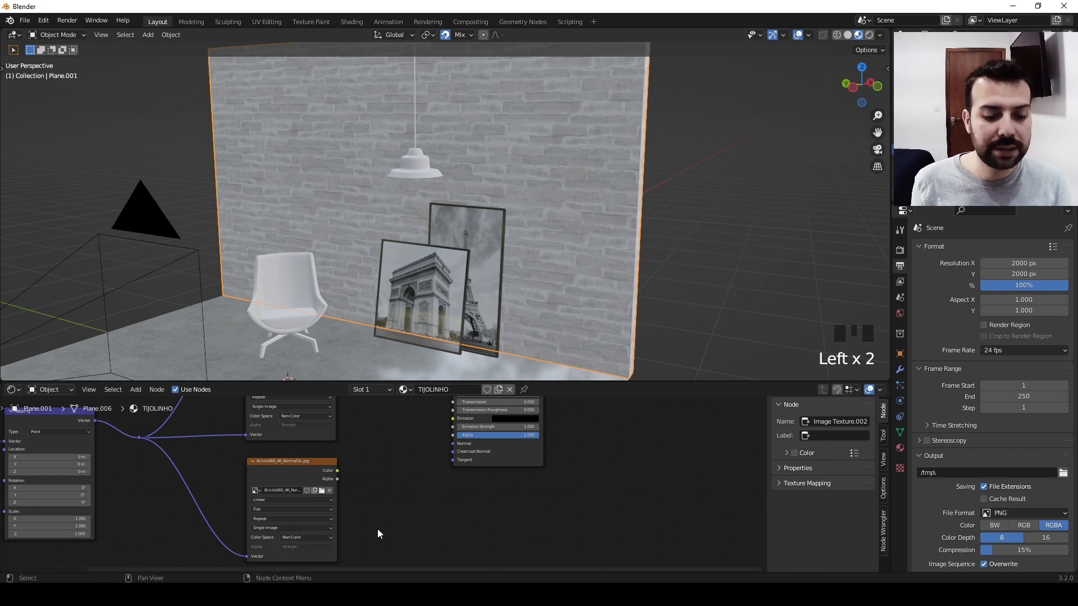
pyautogui.hotkey('shift', 'a')
pyautogui.click(346, 464)
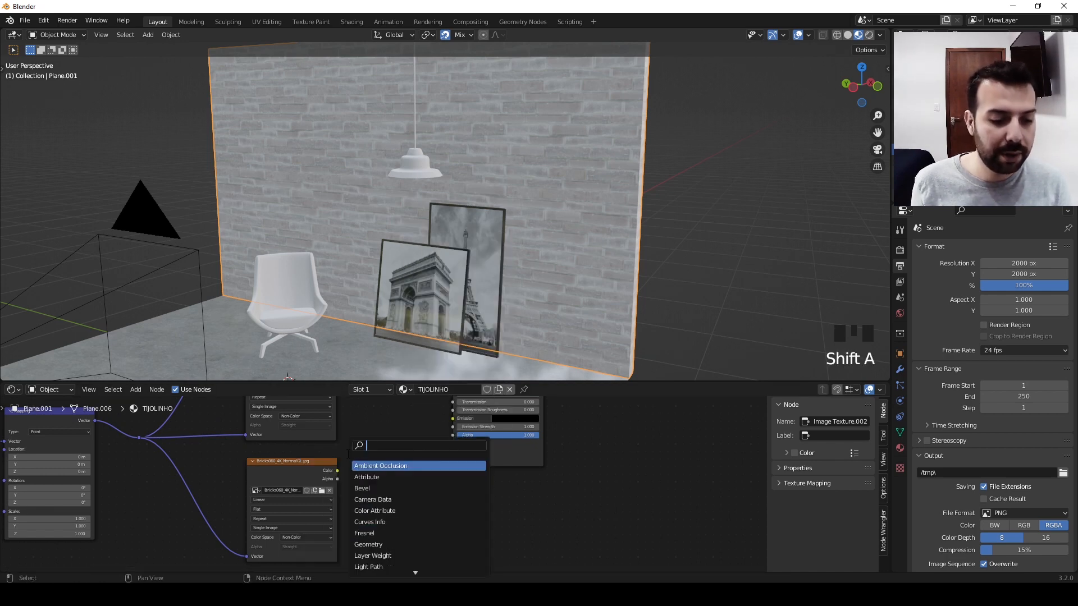
pyautogui.write('NORMAL')
pyautogui.press('Down')
pyautogui.press('Return')
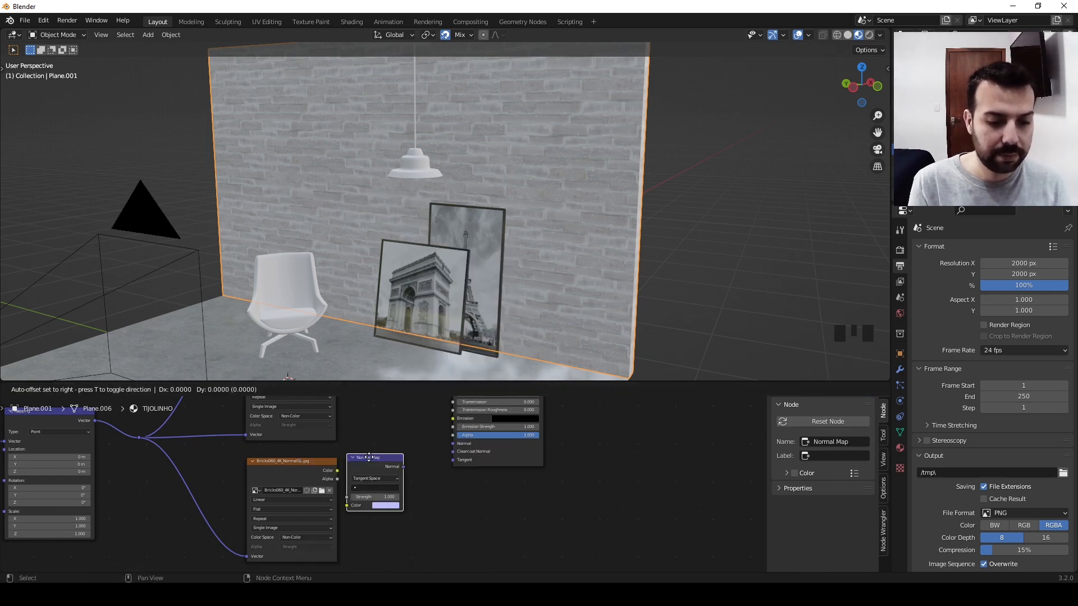
pyautogui.click(380, 458)
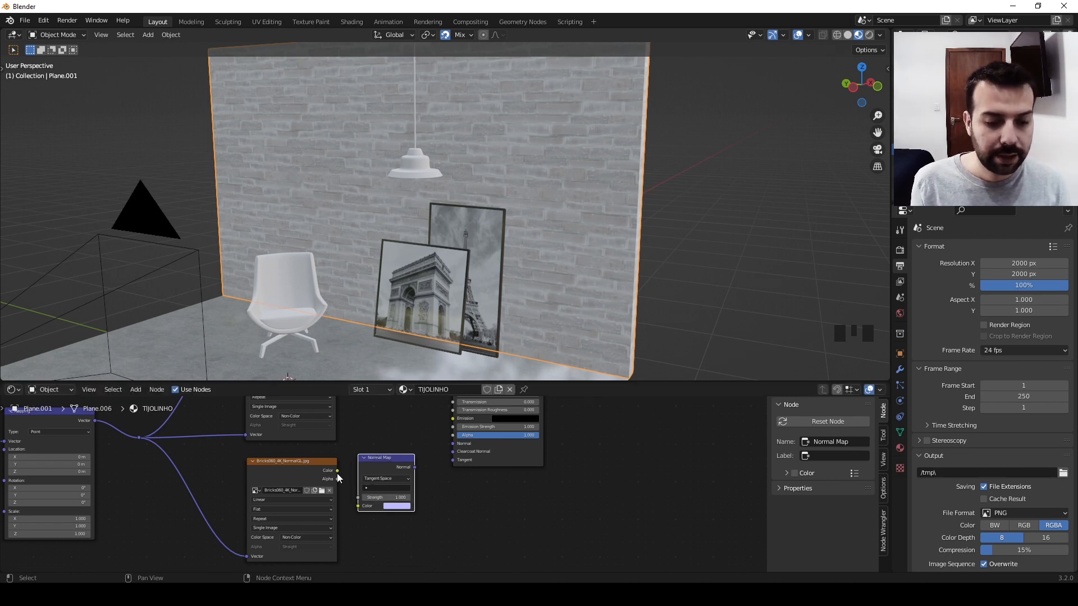
pyautogui.moveTo(337, 471); pyautogui.dragTo(358, 507)
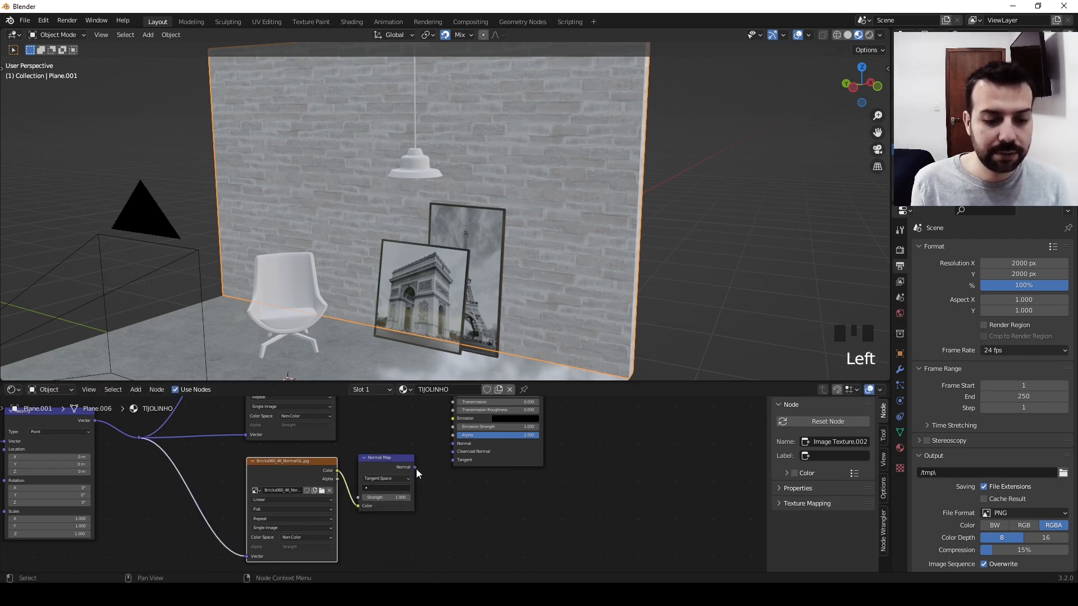
pyautogui.moveTo(414, 467); pyautogui.dragTo(453, 444)
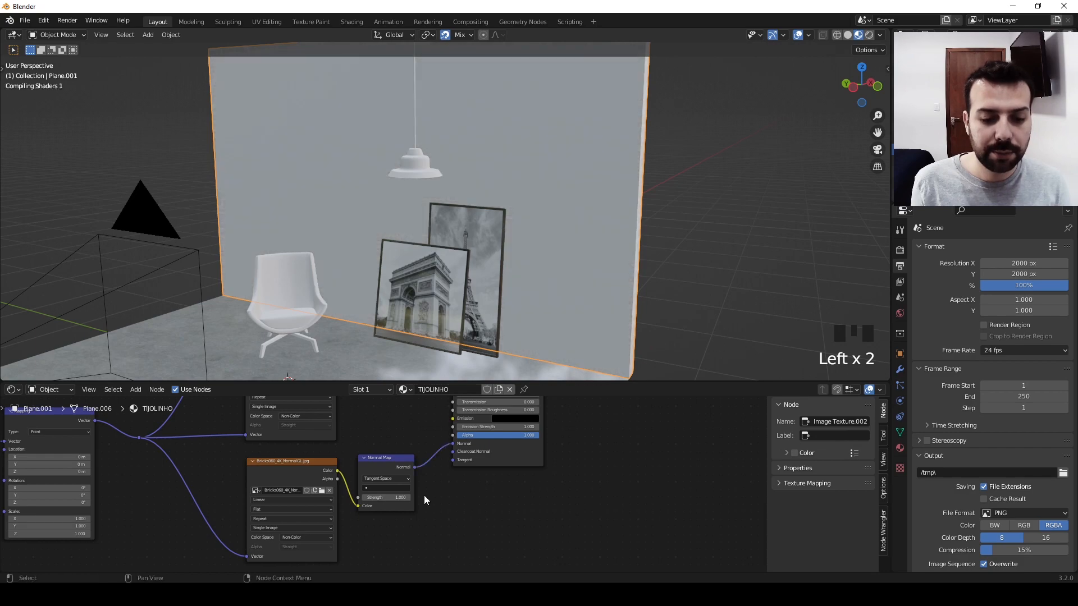
pyautogui.moveTo(388, 462); pyautogui.dragTo(390, 462)
# - Check the brick relief on the wall up close and set the Normal Map strength to 2
pyautogui.keyDown('shift'); pyautogui.moveTo(552, 182); pyautogui.dragTo(473, 237, button='middle'); pyautogui.keyUp('shift')
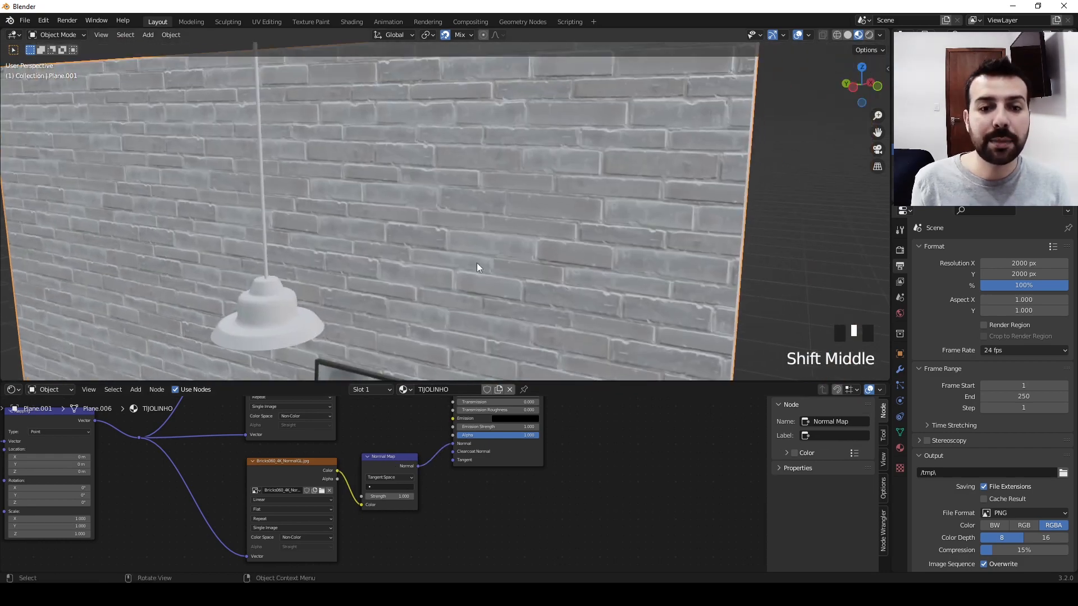
pyautogui.scroll(3, 476, 263)
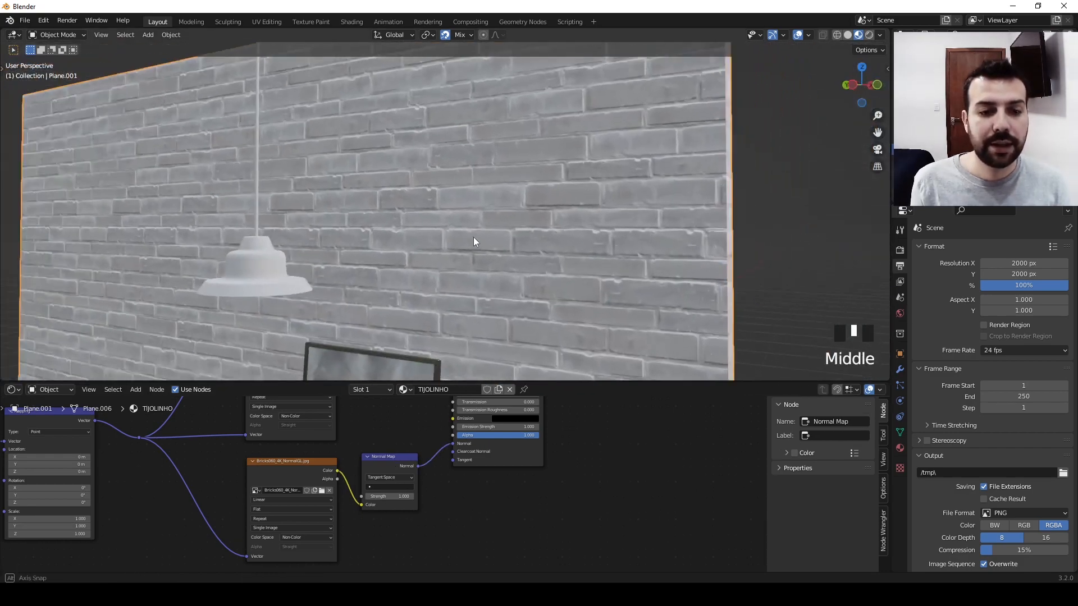
pyautogui.scroll(-2, 476, 240)
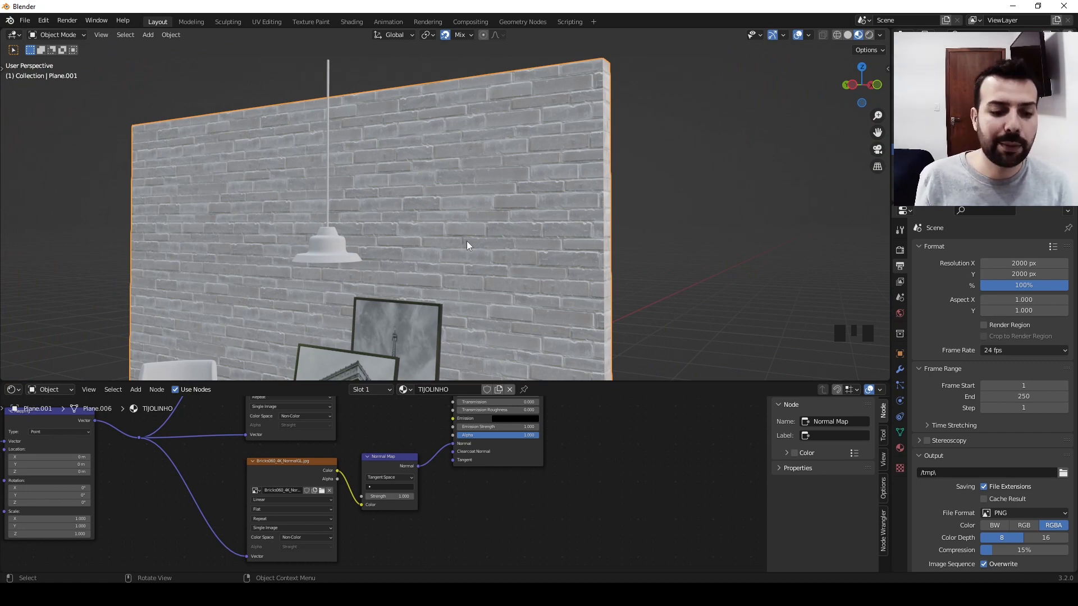
pyautogui.scroll(2, 442, 500)
pyautogui.click(505, 501)
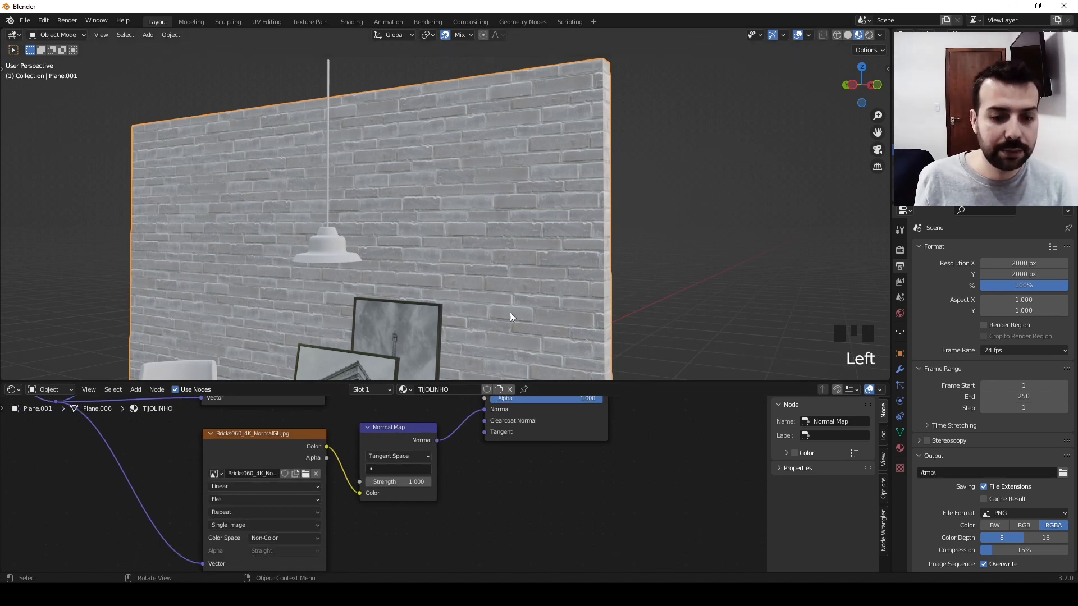
pyautogui.moveTo(510, 312); pyautogui.dragTo(539, 314, button='middle')
pyautogui.click(417, 482)
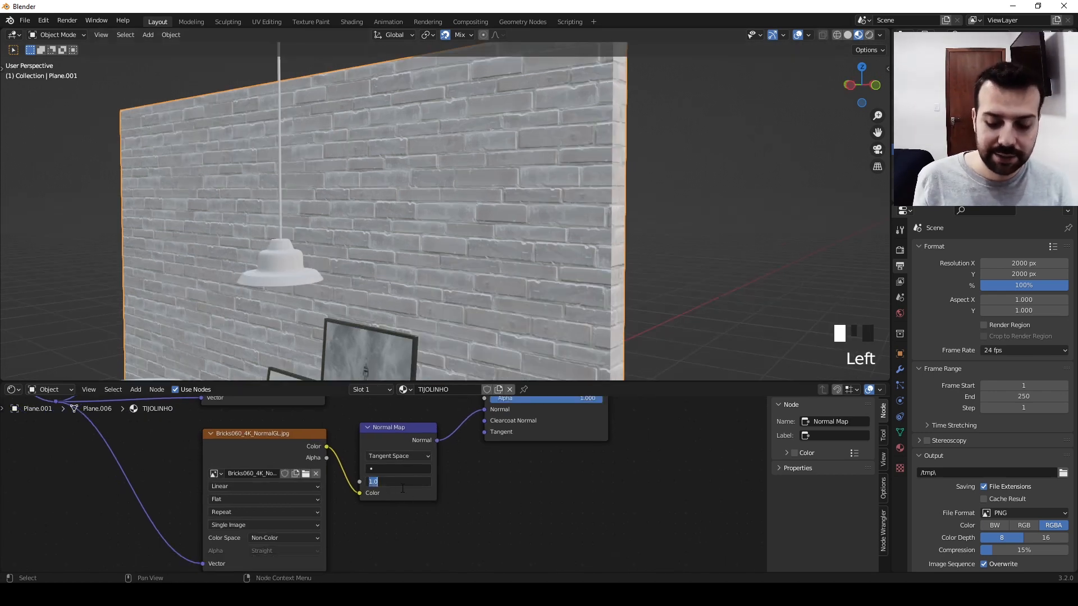
pyautogui.write('2')
pyautogui.click(579, 492)
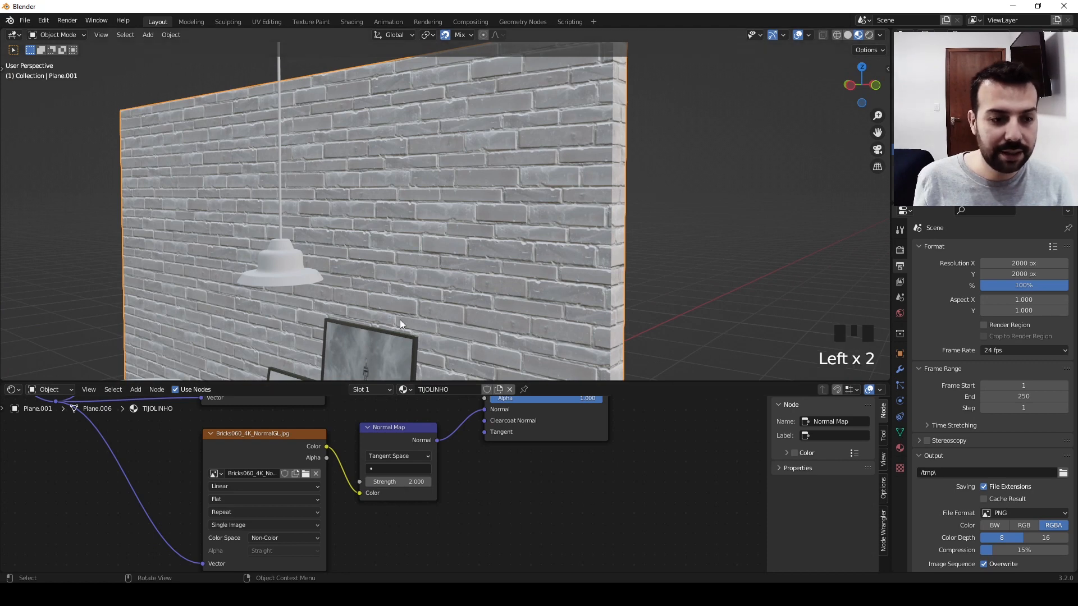
# - Assign the existing PLASTICO PRETO material to the hanging lamp
pyautogui.scroll(-3, 393, 316)
pyautogui.keyDown('shift'); pyautogui.moveTo(389, 314); pyautogui.dragTo(503, 202, button='middle'); pyautogui.keyUp('shift')
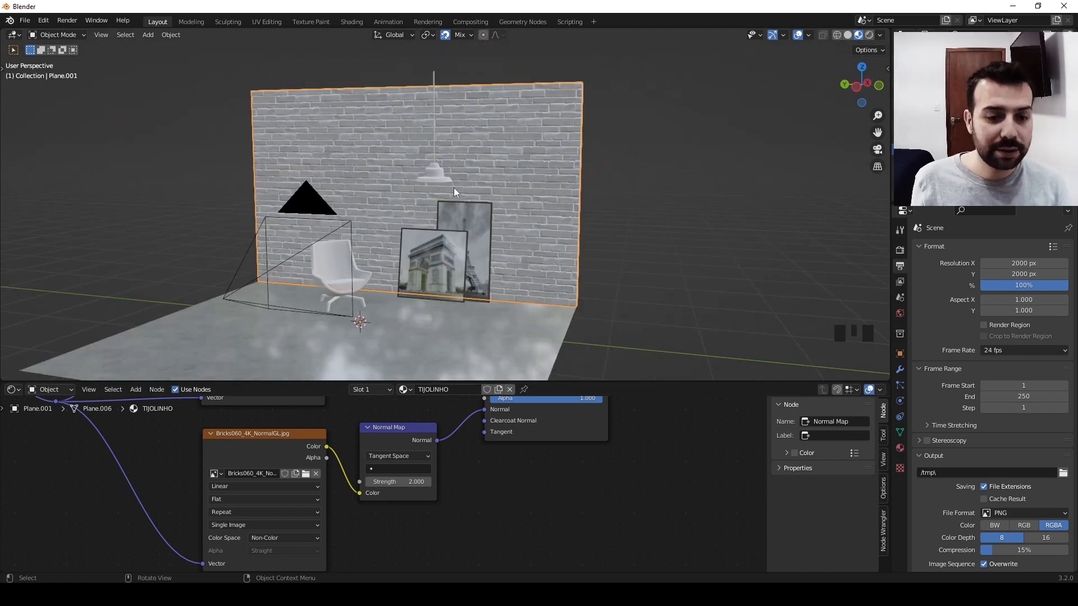
pyautogui.click(432, 171)
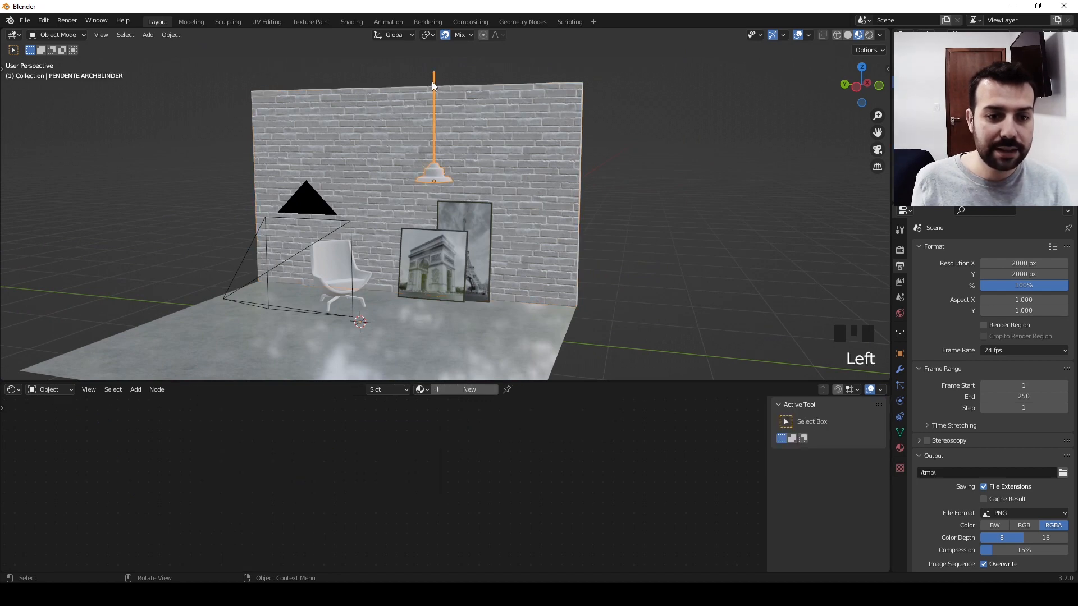
pyautogui.scroll(1, 480, 119)
pyautogui.scroll(1, 480, 119)
pyautogui.keyDown('shift'); pyautogui.moveTo(480, 119); pyautogui.dragTo(456, 190, button='middle'); pyautogui.keyUp('shift')
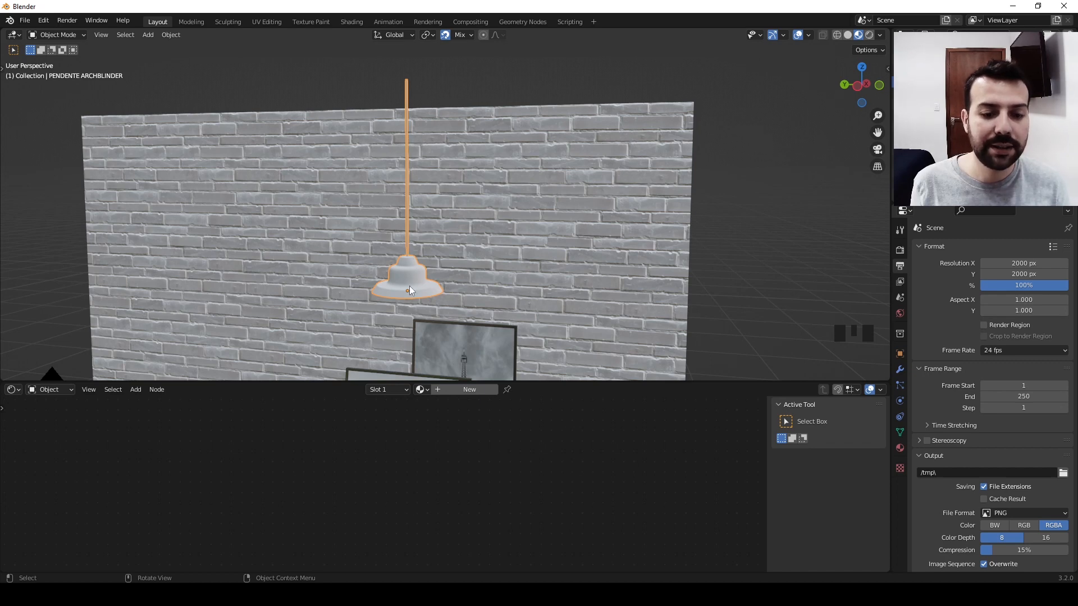
pyautogui.click(423, 392)
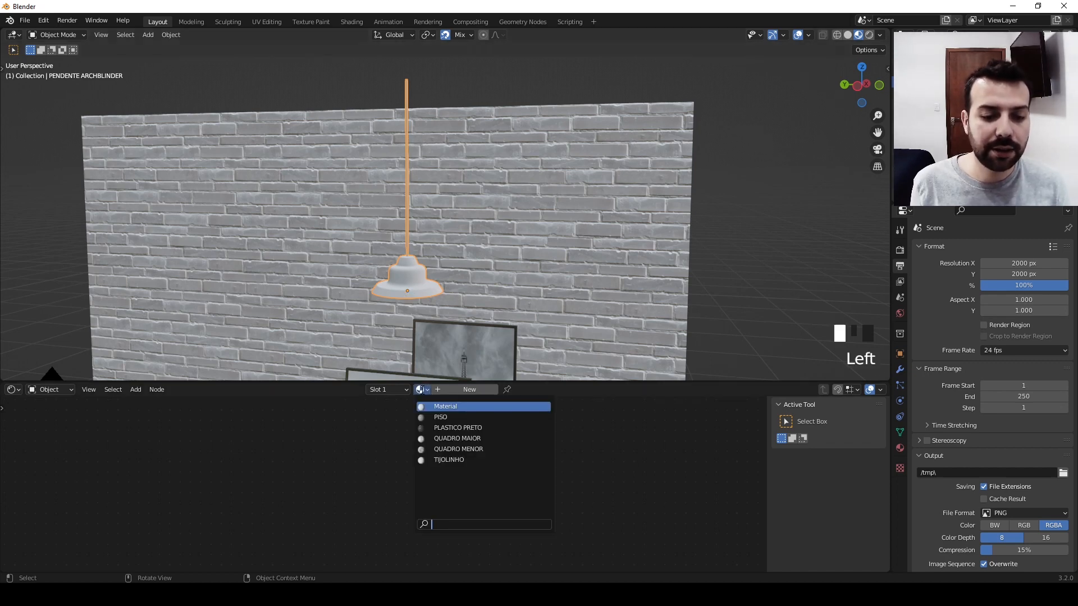
pyautogui.click(455, 427)
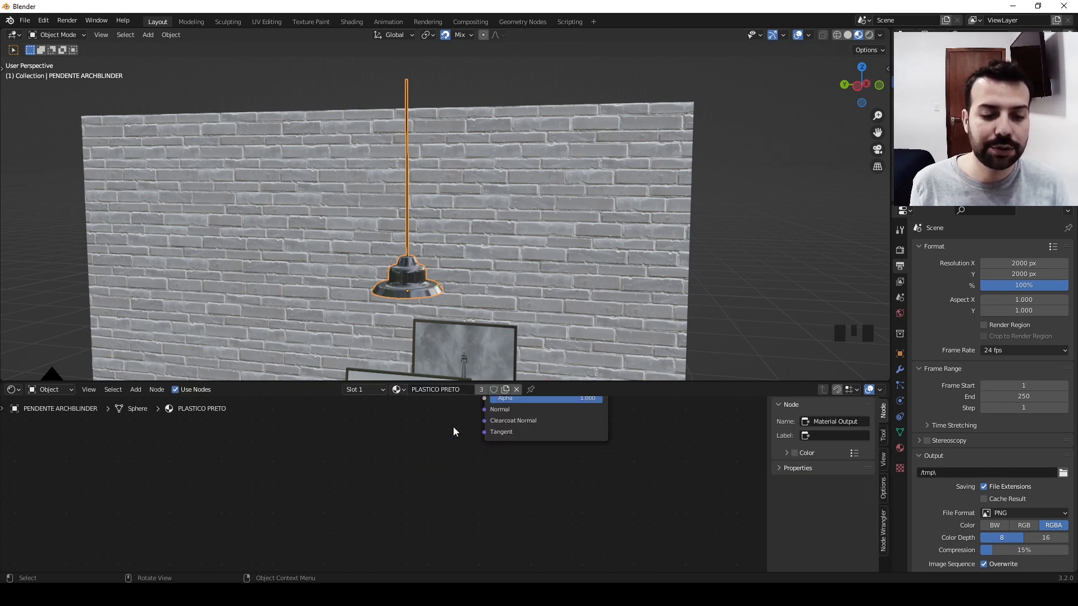
pyautogui.click(410, 445)
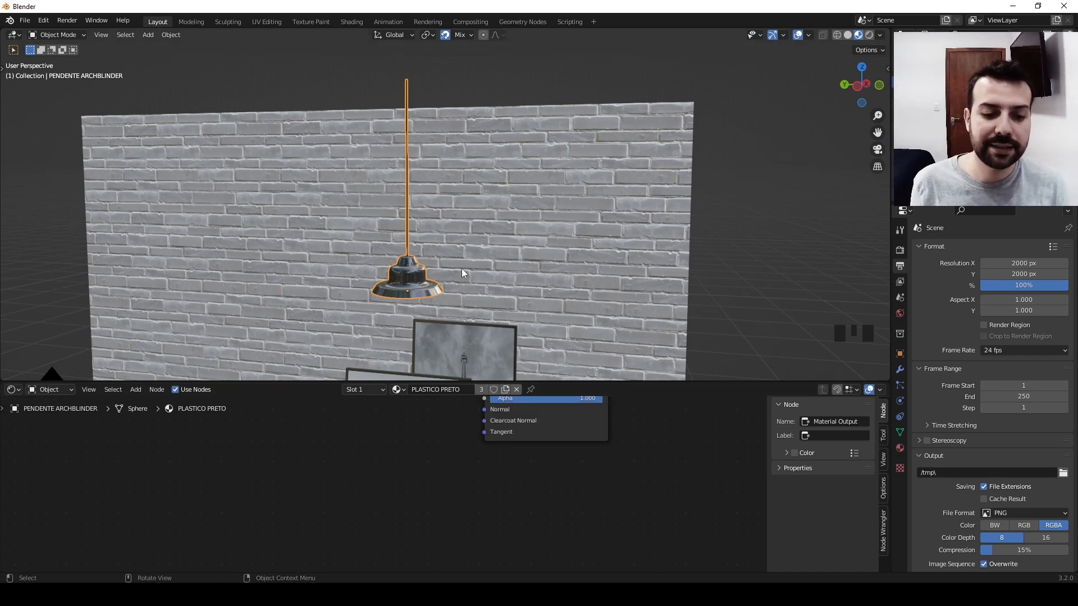
# - Enter Edit Mode on the hanging lamp and select the entire linked shade mesh, leaving out the bulb and the cord
pyautogui.moveTo(462, 269); pyautogui.dragTo(419, 329, button='middle')
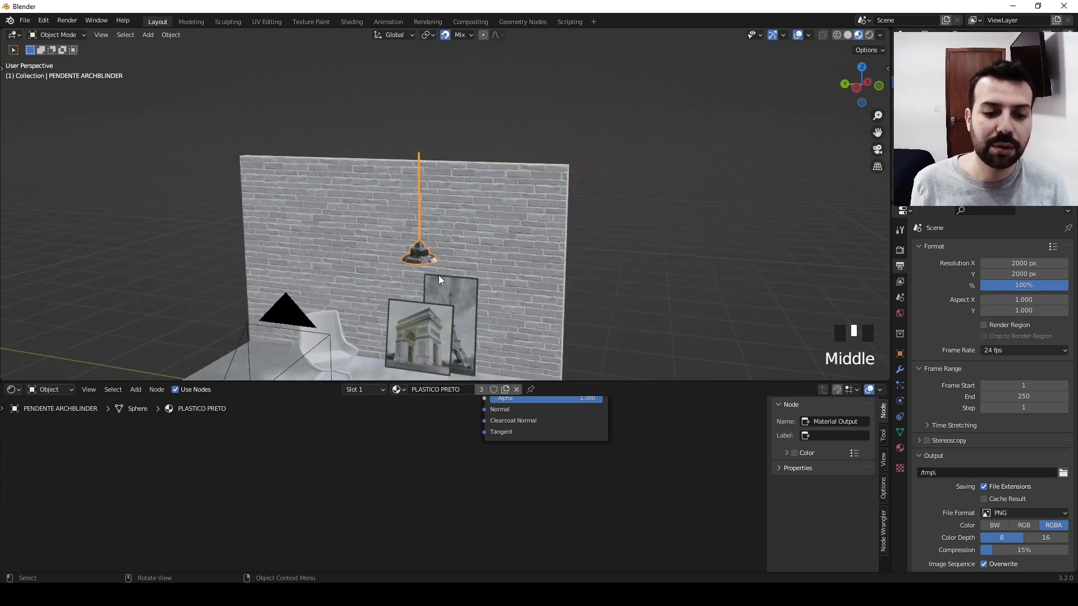
pyautogui.scroll(4, 409, 248)
pyautogui.keyDown('shift'); pyautogui.moveTo(403, 333); pyautogui.dragTo(429, 254, button='middle'); pyautogui.keyUp('shift')
pyautogui.keyDown('shift'); pyautogui.moveTo(452, 174); pyautogui.dragTo(420, 186, button='middle'); pyautogui.keyUp('shift')
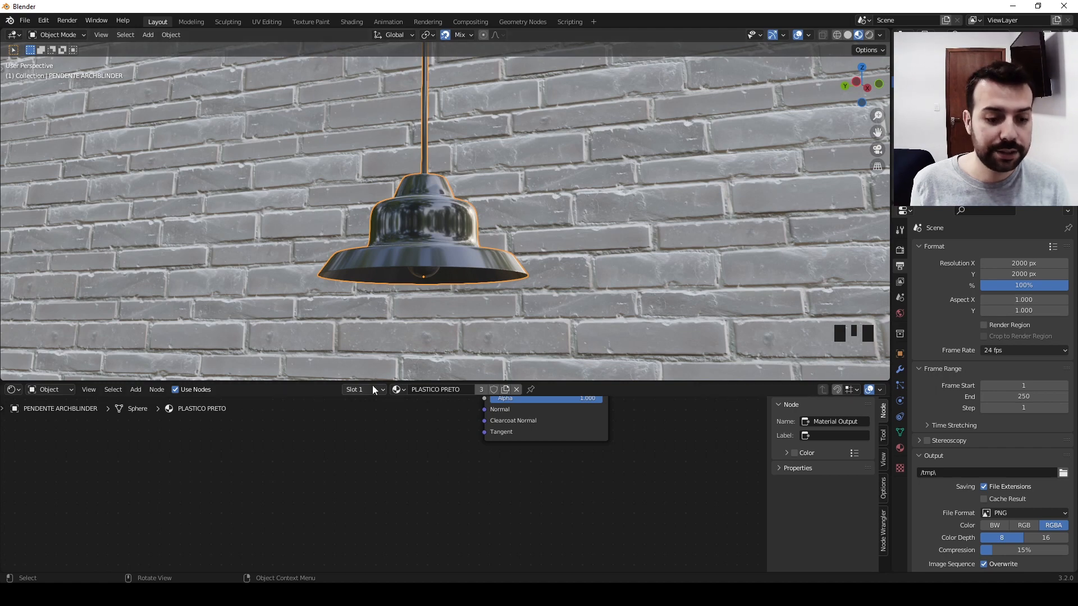
pyautogui.press('Tab')
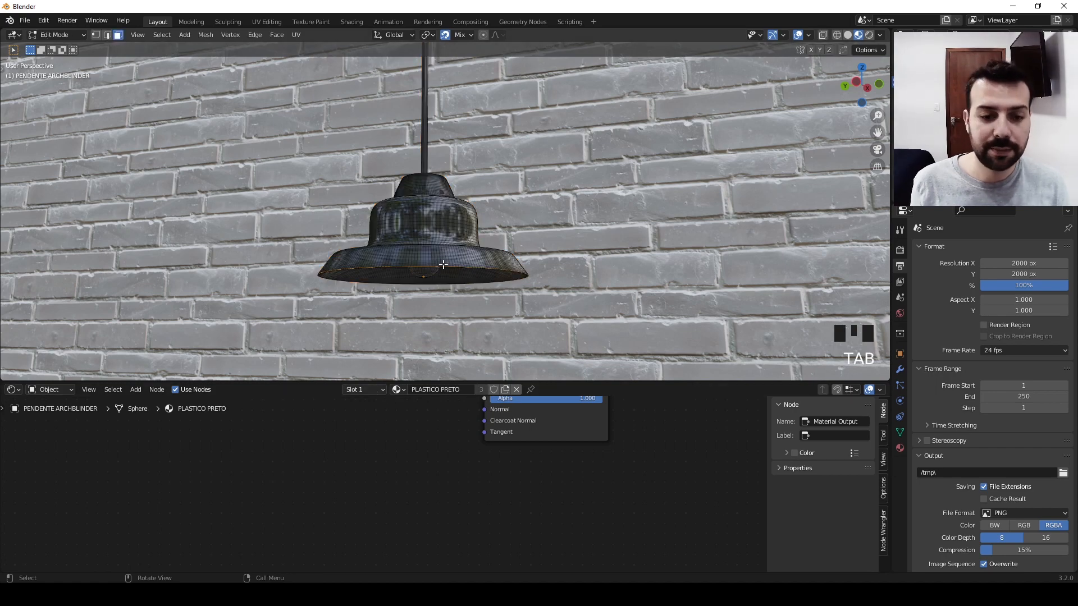
pyautogui.moveTo(454, 265); pyautogui.dragTo(422, 287, button='middle')
pyautogui.keyDown('shift'); pyautogui.moveTo(422, 286); pyautogui.dragTo(434, 231, button='middle'); pyautogui.keyUp('shift')
pyautogui.scroll(2, 477, 269)
pyautogui.moveTo(505, 289); pyautogui.dragTo(525, 276, button='middle')
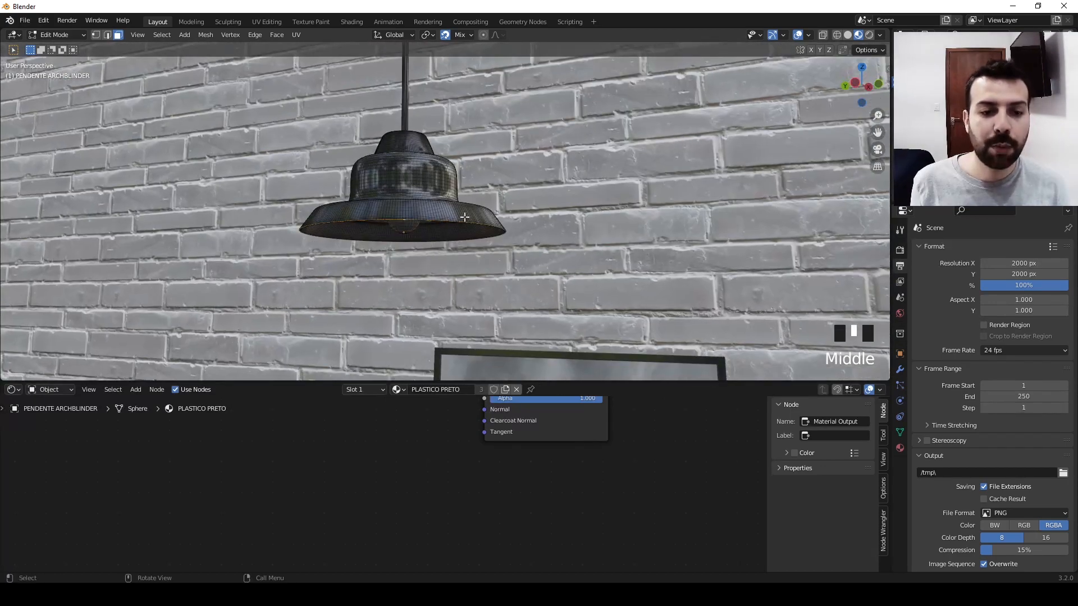
pyautogui.click(564, 238)
pyautogui.click(576, 241)
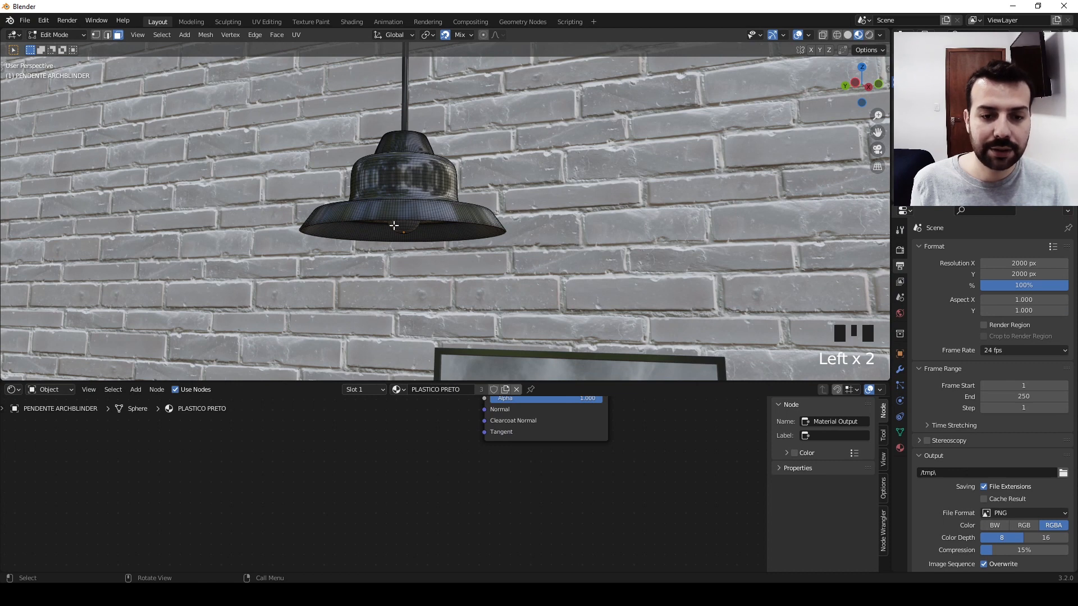
pyautogui.click(554, 189)
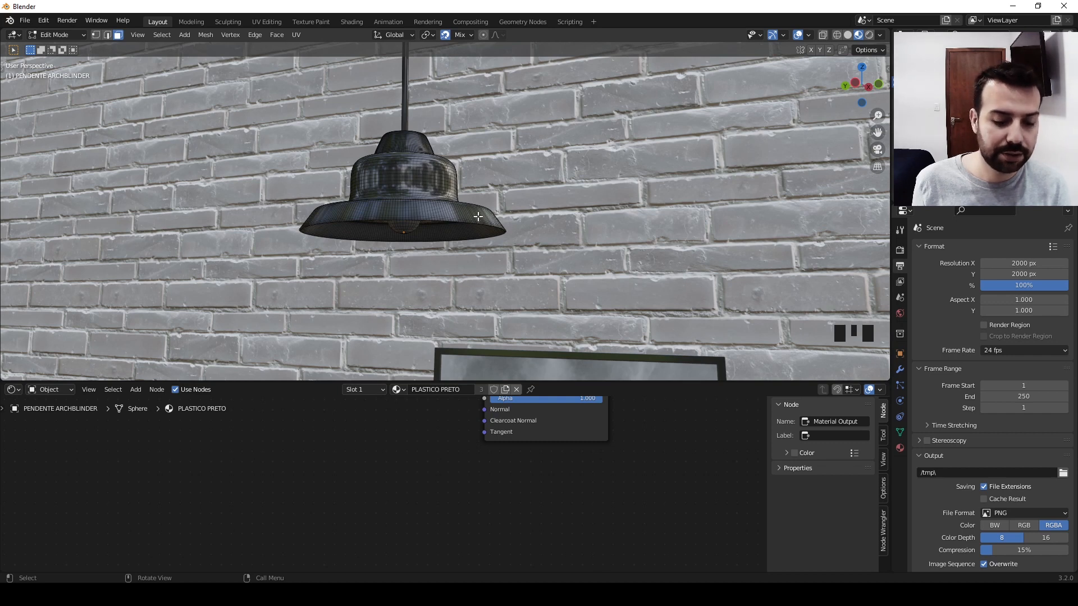
pyautogui.press('l')
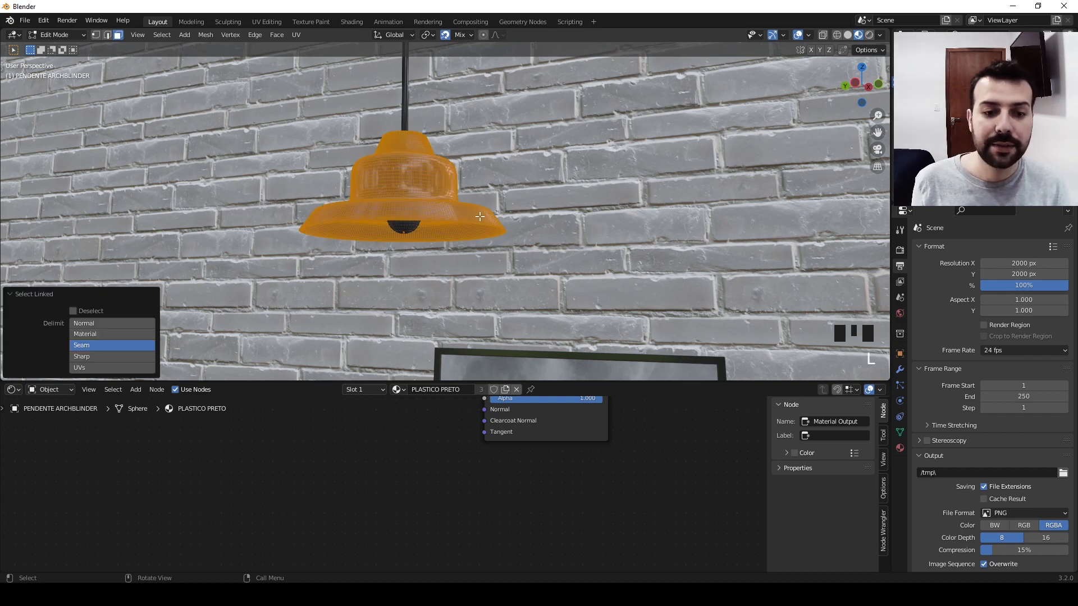
pyautogui.moveTo(534, 229); pyautogui.dragTo(410, 218, button='middle')
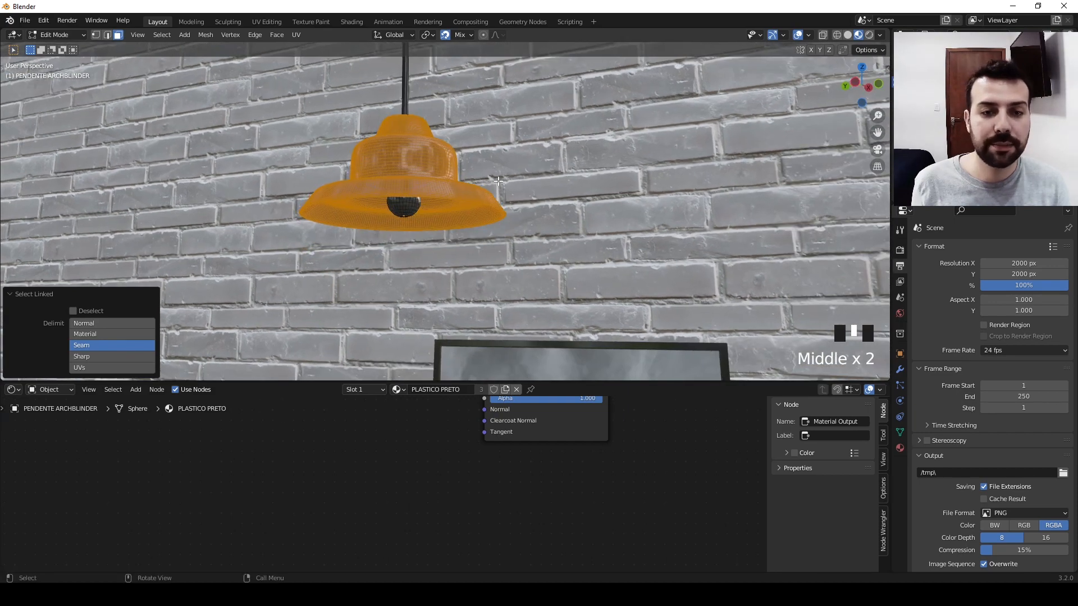
# - Add a second material slot to the lamp and create a new material in it named METAL PENDENTE
pyautogui.click(369, 388)
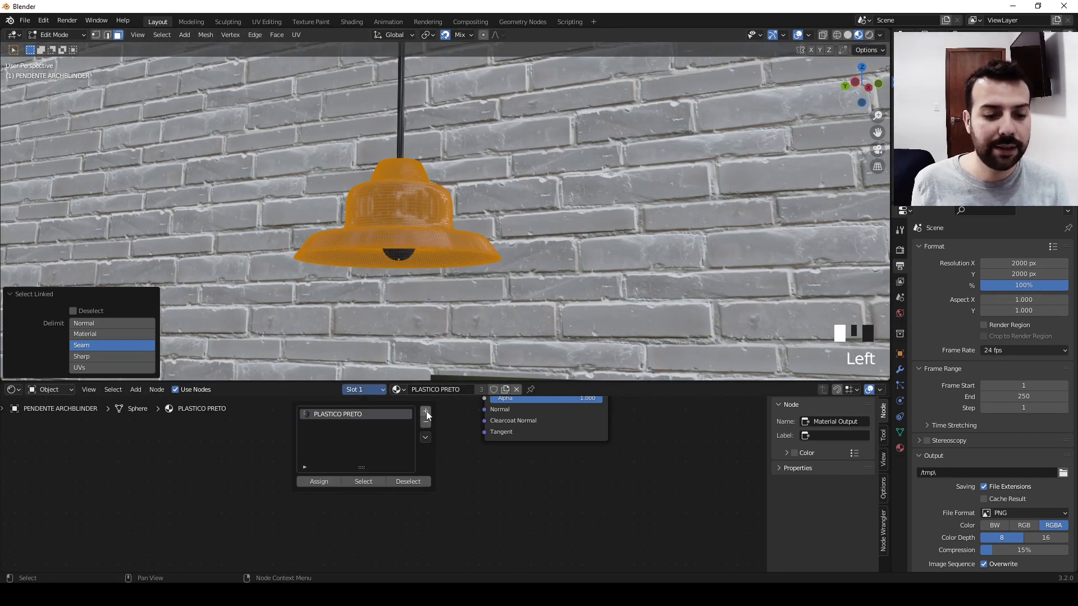
pyautogui.click(425, 413)
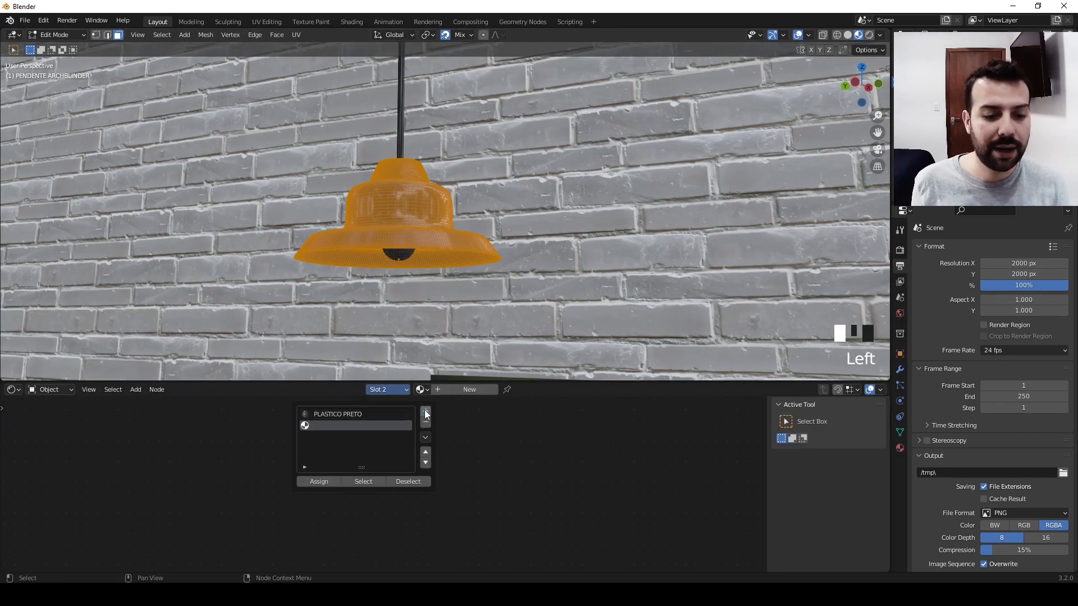
pyautogui.click(456, 390)
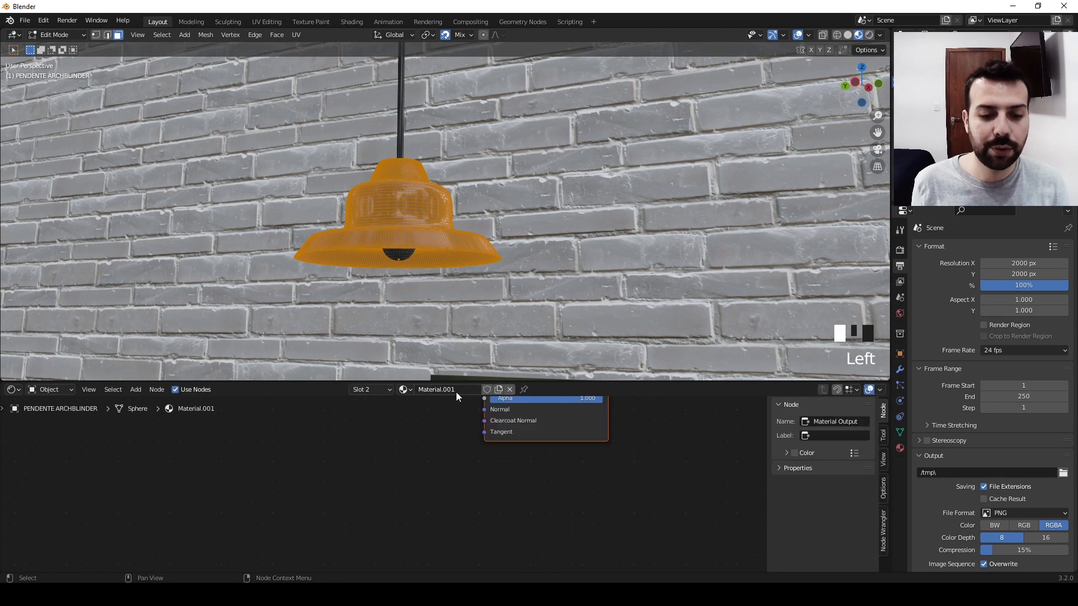
pyautogui.click(428, 389)
pyautogui.write('METAL')
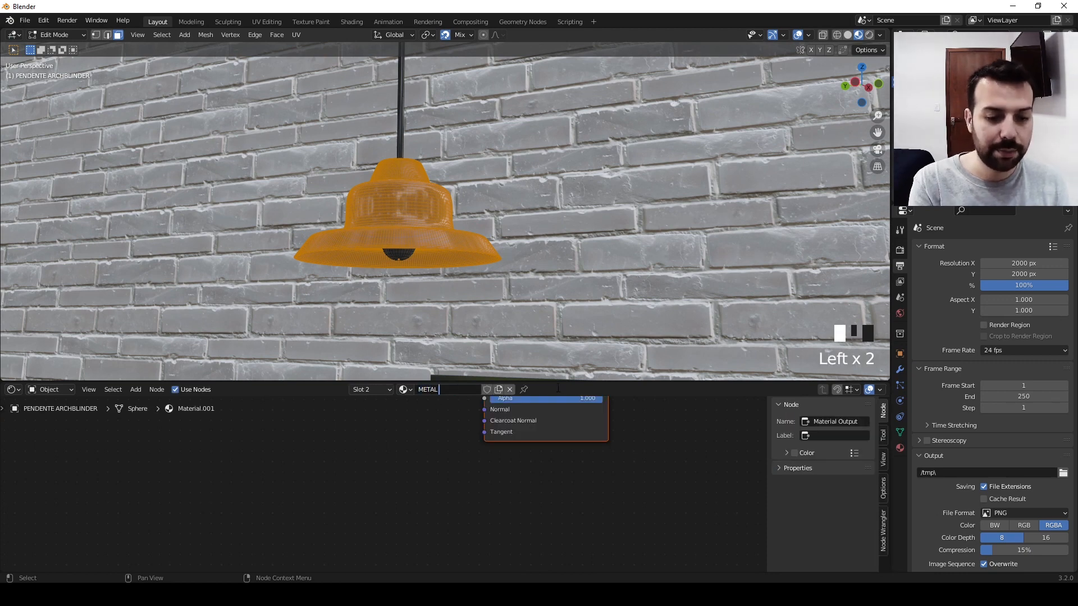
pyautogui.write(' PENDENTE')
pyautogui.press('Return')
# - Assign METAL PENDENTE to the selected shade faces and return to Object Mode
pyautogui.click(384, 389)
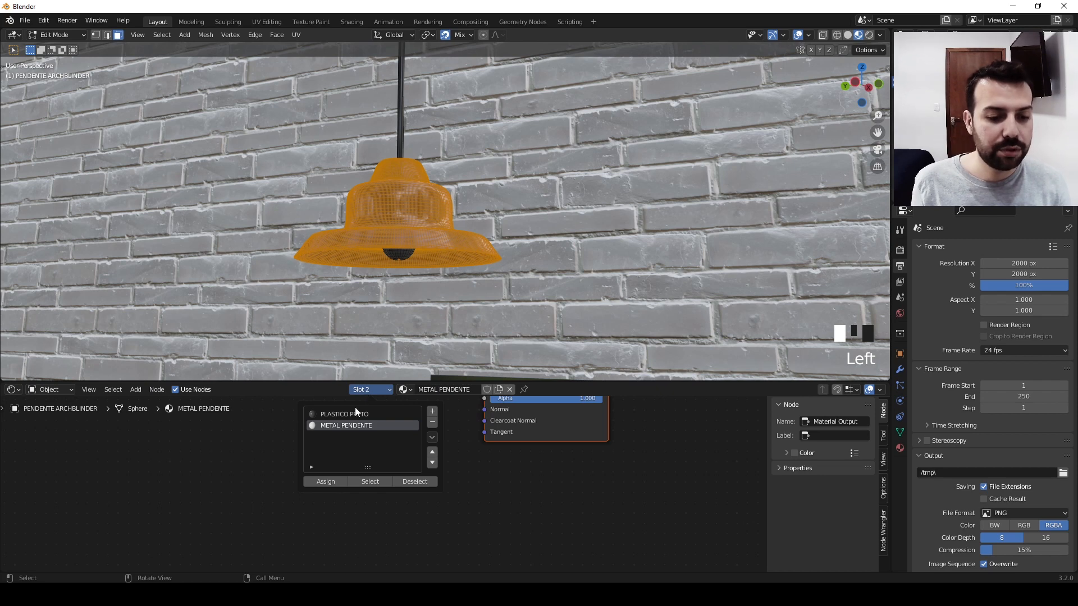
pyautogui.click(333, 482)
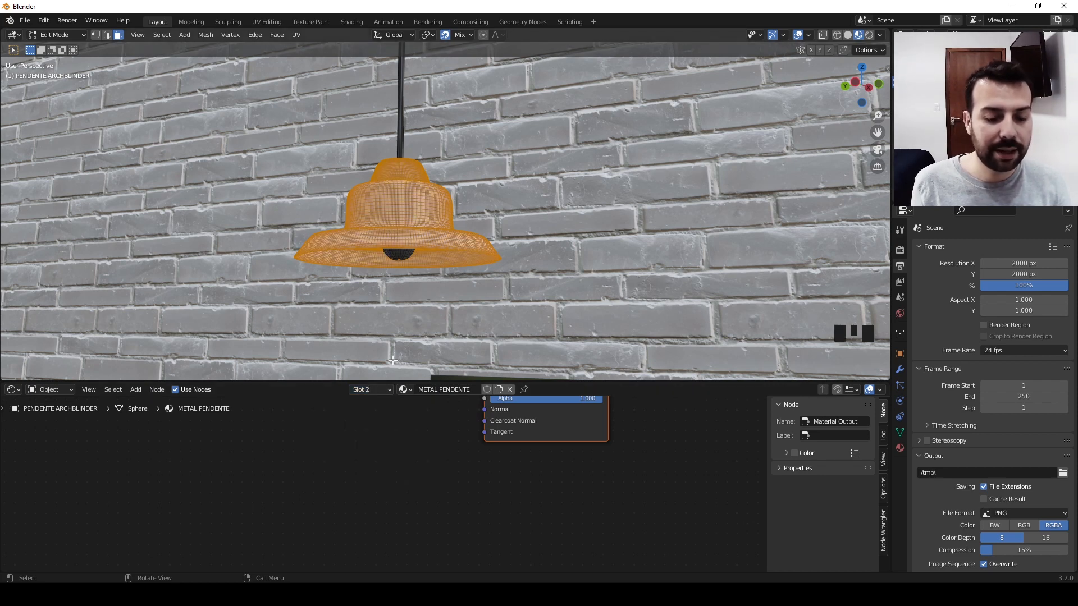
pyautogui.click(365, 390)
pyautogui.click(365, 390)
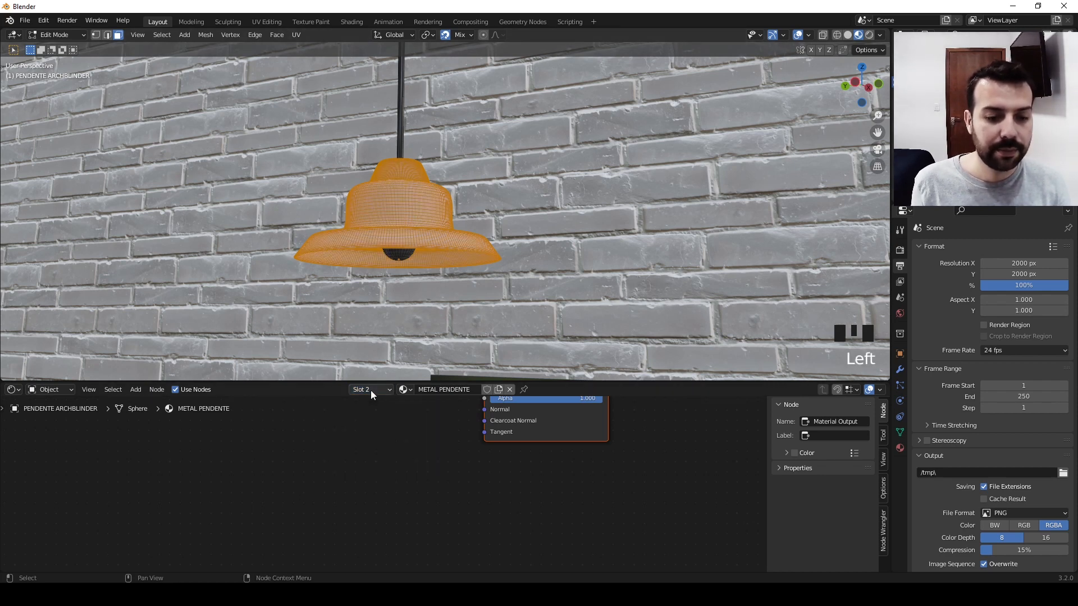
pyautogui.press('Tab')
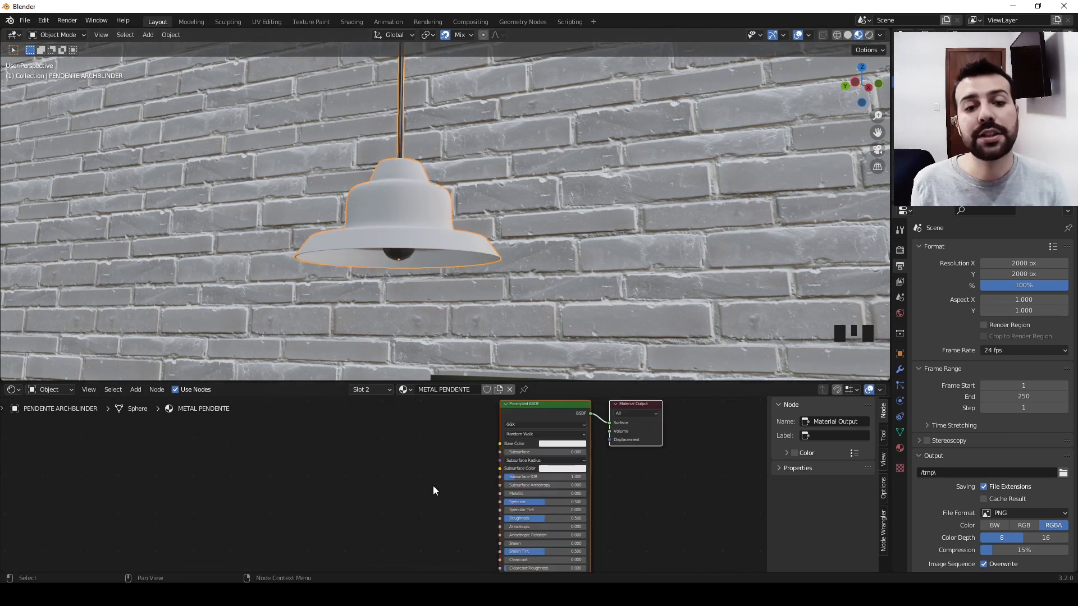
# - Set both Specular and Metallic to 1.000 on METAL PENDENTE's Principled BSDF and inspect the shade up close
pyautogui.moveTo(449, 504); pyautogui.dragTo(385, 481, button='middle')
pyautogui.scroll(2, 378, 474)
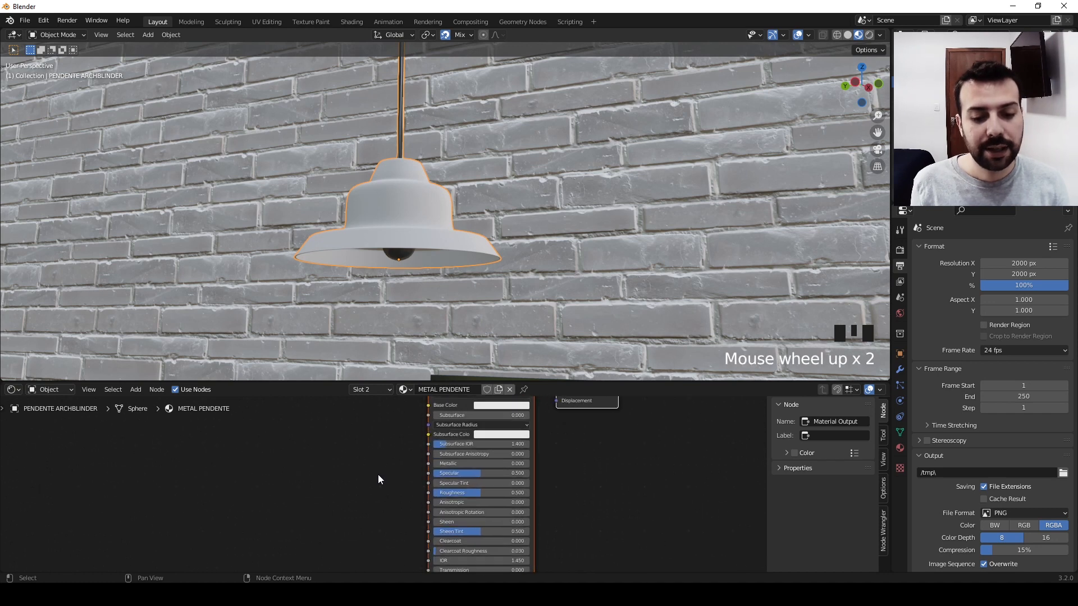
pyautogui.moveTo(464, 476); pyautogui.dragTo(530, 473)
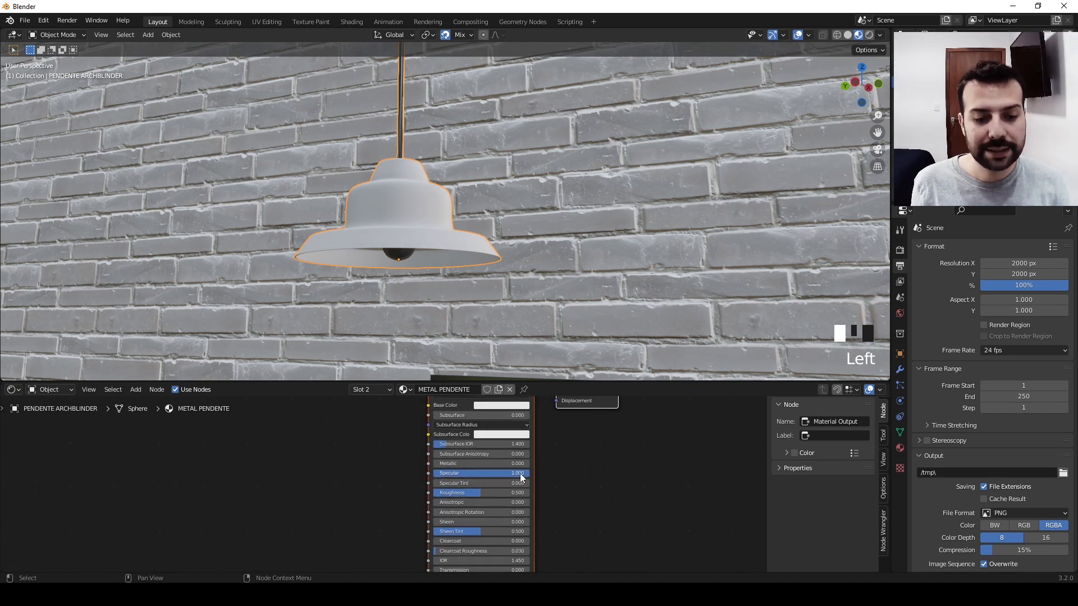
pyautogui.click(449, 466)
pyautogui.moveTo(449, 466); pyautogui.dragTo(529, 464)
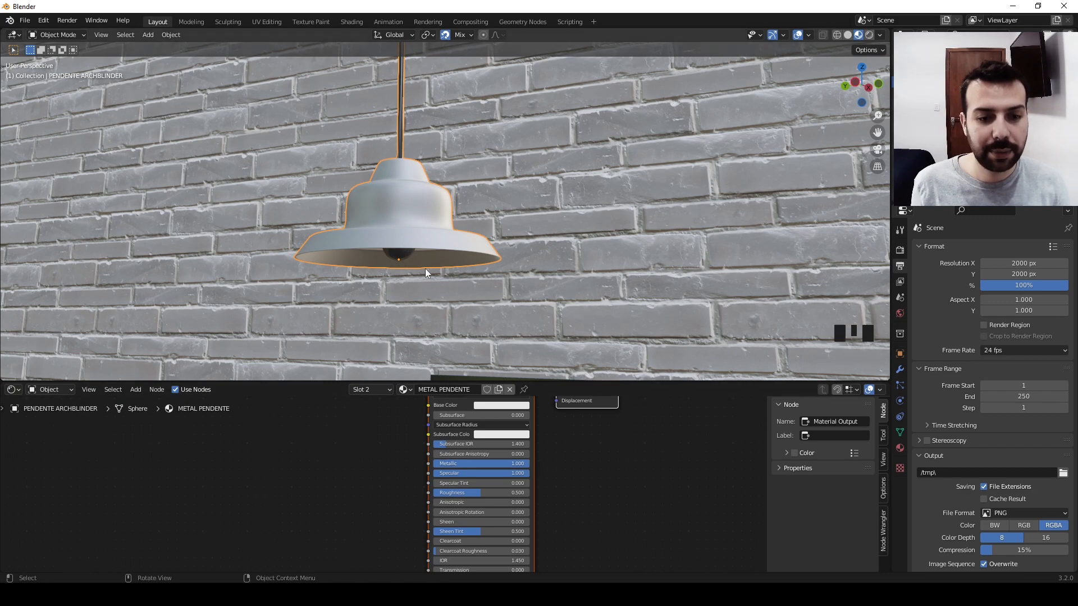
pyautogui.moveTo(425, 268); pyautogui.dragTo(458, 249, button='middle')
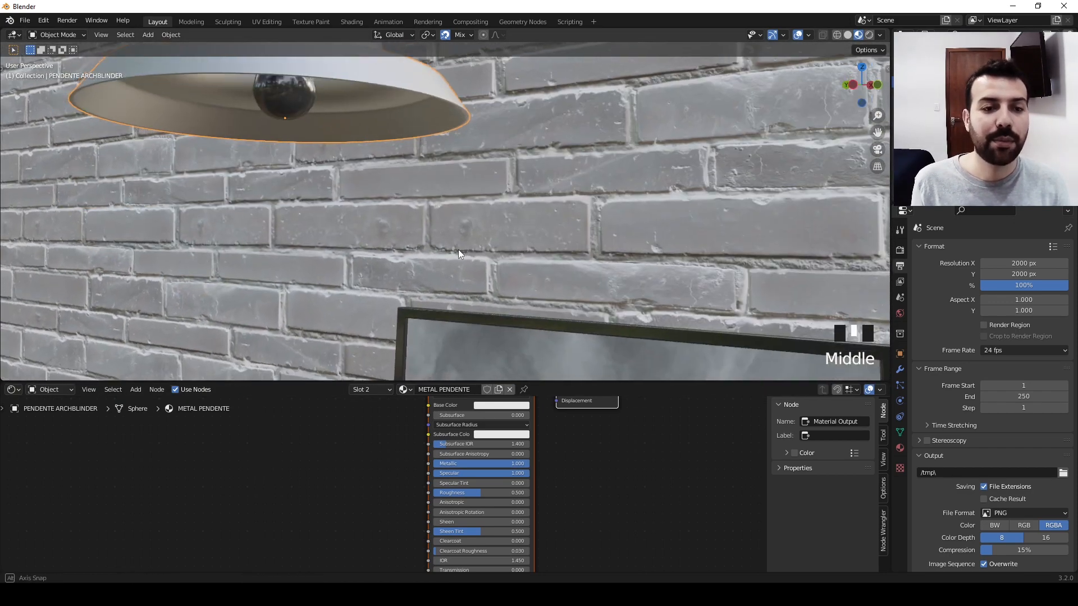
pyautogui.keyDown('shift'); pyautogui.moveTo(472, 120); pyautogui.dragTo(515, 176, button='middle'); pyautogui.keyUp('shift')
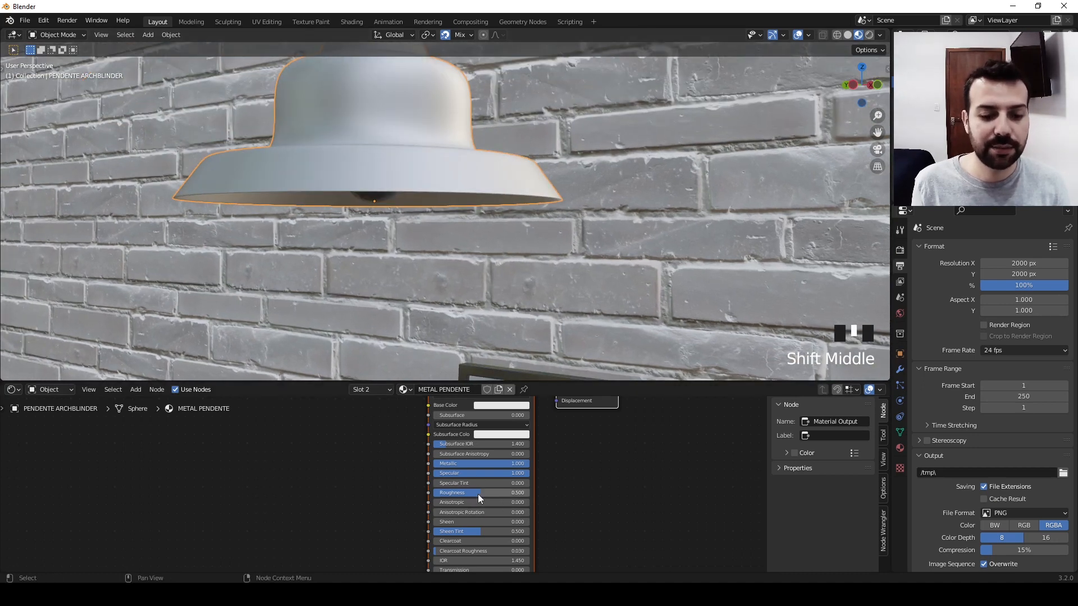
# - Lower the METAL PENDENTE material's Roughness to 0, and raise it slightly to about 0.08 for a polished metal
pyautogui.moveTo(477, 494); pyautogui.dragTo(431, 494)
pyautogui.moveTo(336, 262); pyautogui.dragTo(457, 257, button='middle')
pyautogui.scroll(2, 430, 218)
pyautogui.scroll(2, 460, 263)
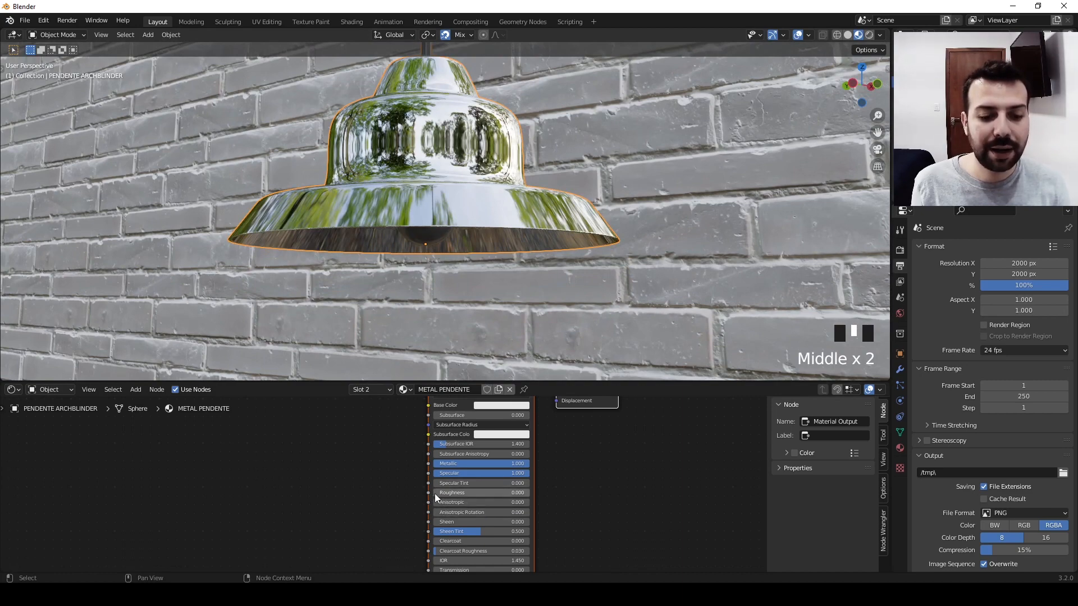
pyautogui.click(466, 492)
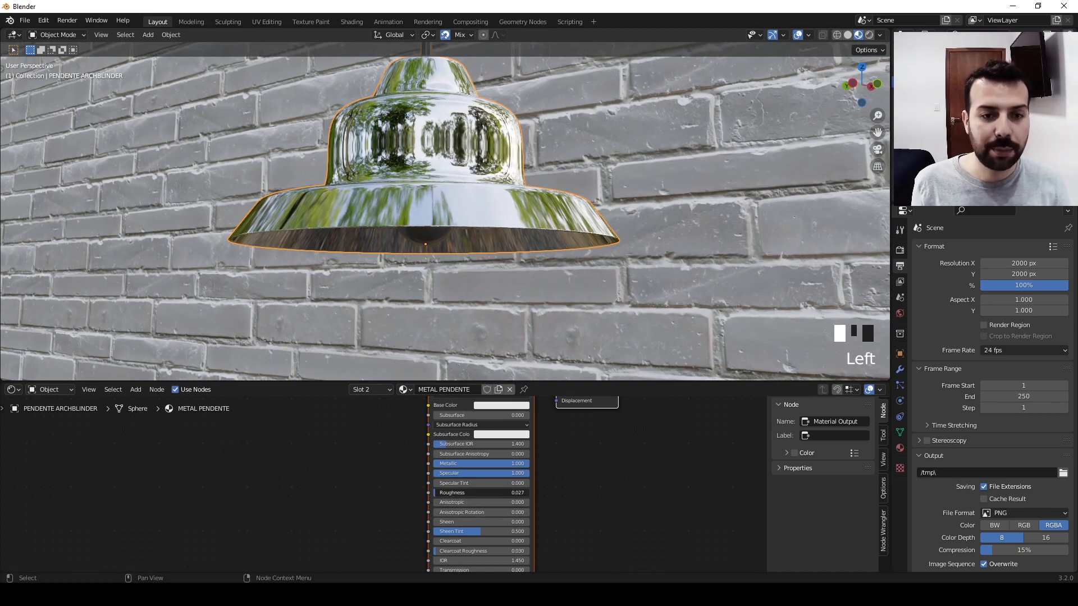
pyautogui.moveTo(466, 493); pyautogui.dragTo(475, 493)
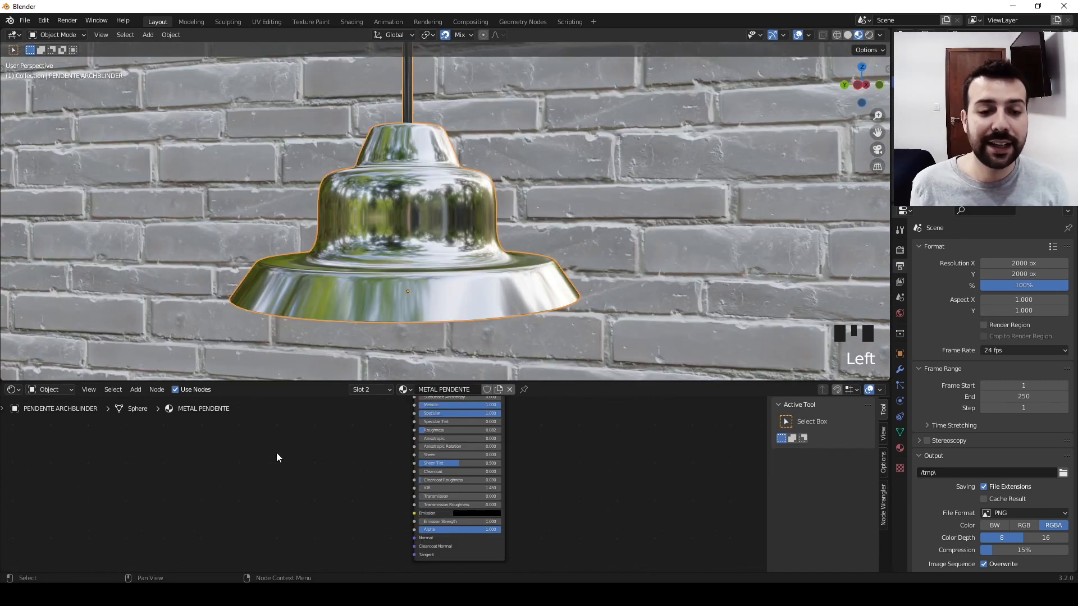
pyautogui.keyDown('shift'); pyautogui.moveTo(412, 325); pyautogui.dragTo(427, 311, button='middle'); pyautogui.keyUp('shift')
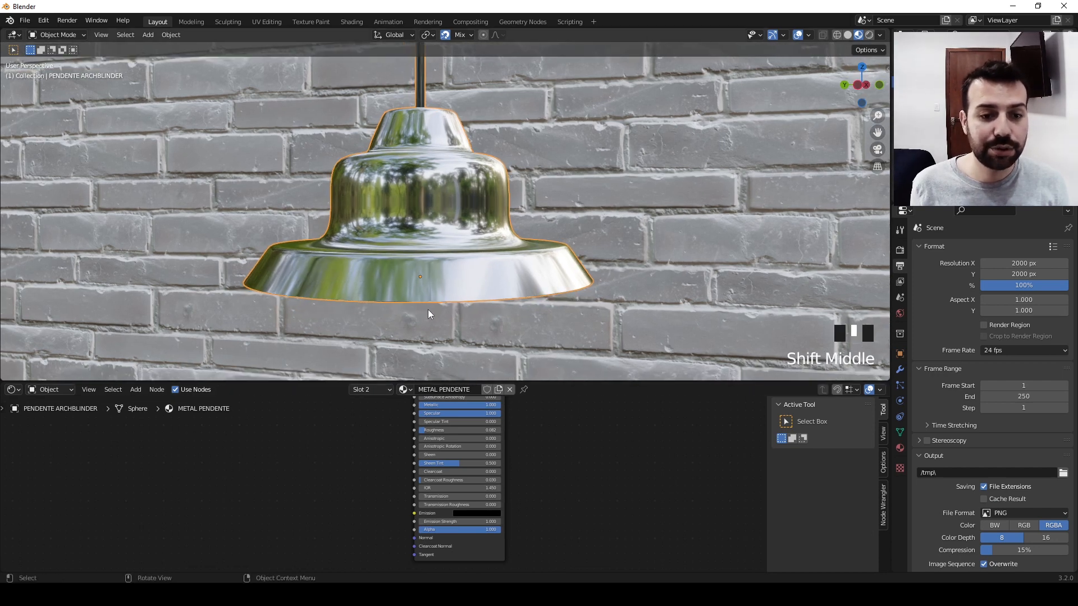
# - Add a Noise Texture node and connect its Fac output to the Principled BSDF's Roughness input
pyautogui.click(270, 462)
pyautogui.hotkey('shift', 'a')
pyautogui.click(251, 449)
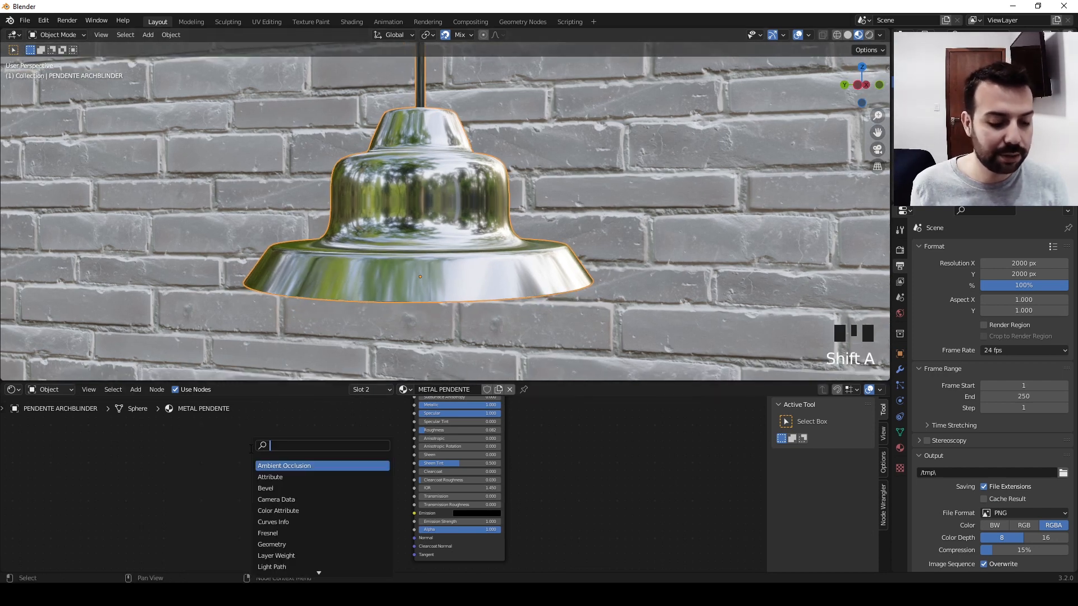
pyautogui.write('noise')
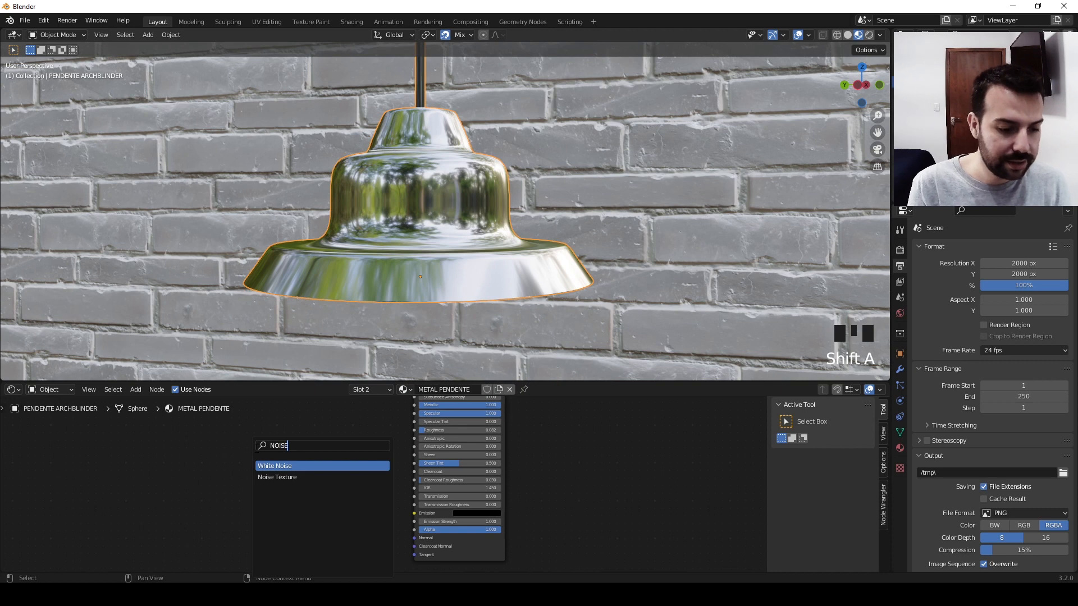
pyautogui.press('Return')
pyautogui.click(255, 427)
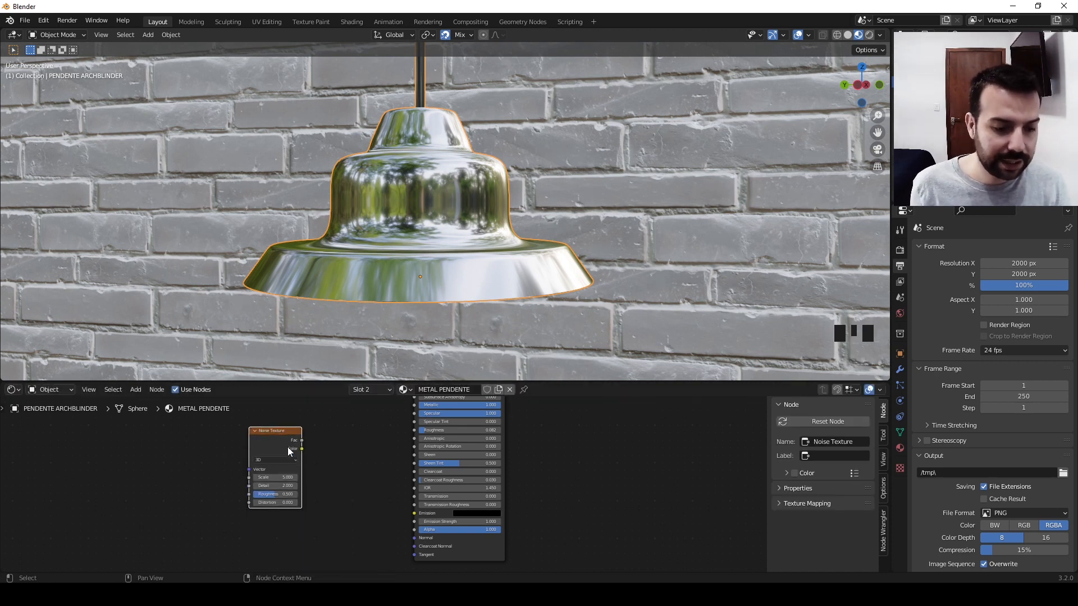
pyautogui.moveTo(302, 440); pyautogui.dragTo(414, 430)
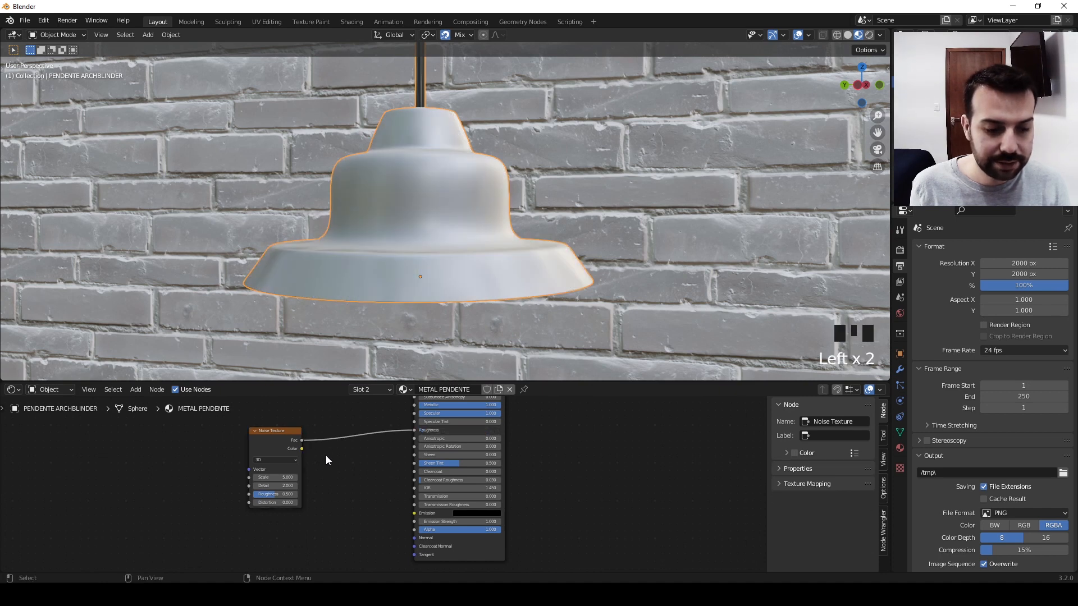
# - Insert a ColorRamp node on the link between the Noise Texture and the Roughness input
pyautogui.hotkey('shift', 'a')
pyautogui.click(308, 452)
pyautogui.write('color ramp')
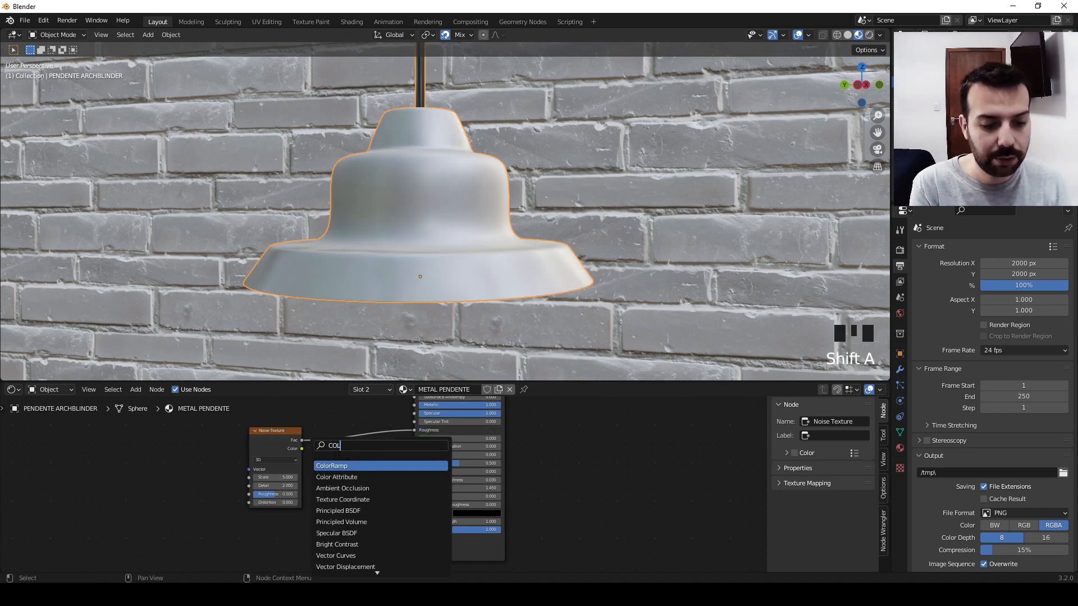
pyautogui.press('Return')
pyautogui.click(325, 433)
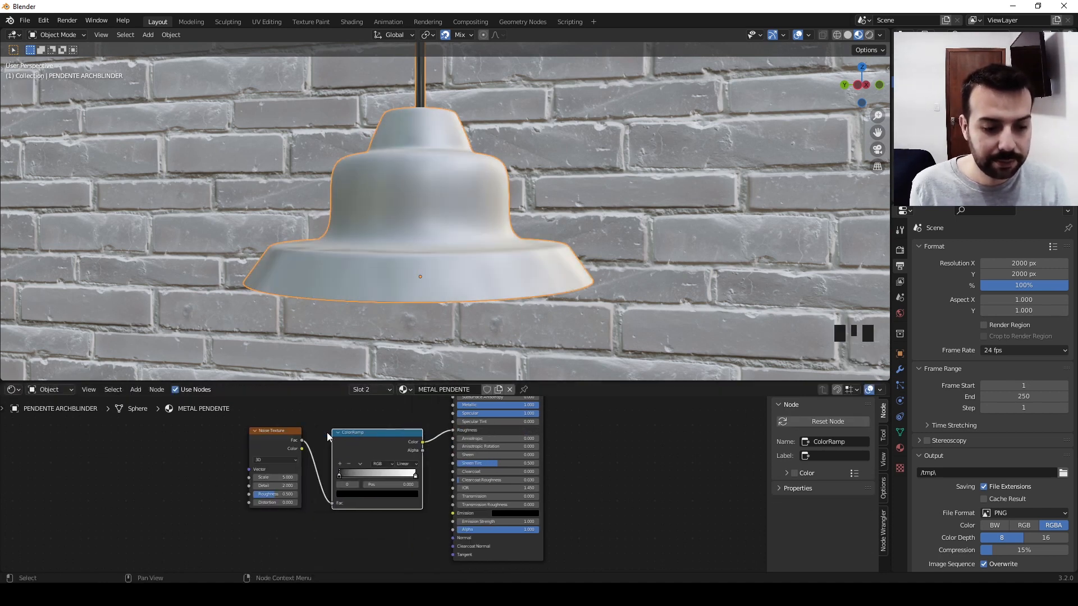
# - Preview the ColorRamp on the lamp, shift both texture nodes away from the shader, and bring the black and white stops closer together
pyautogui.keyDown('ctrl'); pyautogui.keyDown('shift'); pyautogui.click(359, 453); pyautogui.keyUp('shift'); pyautogui.keyUp('ctrl')
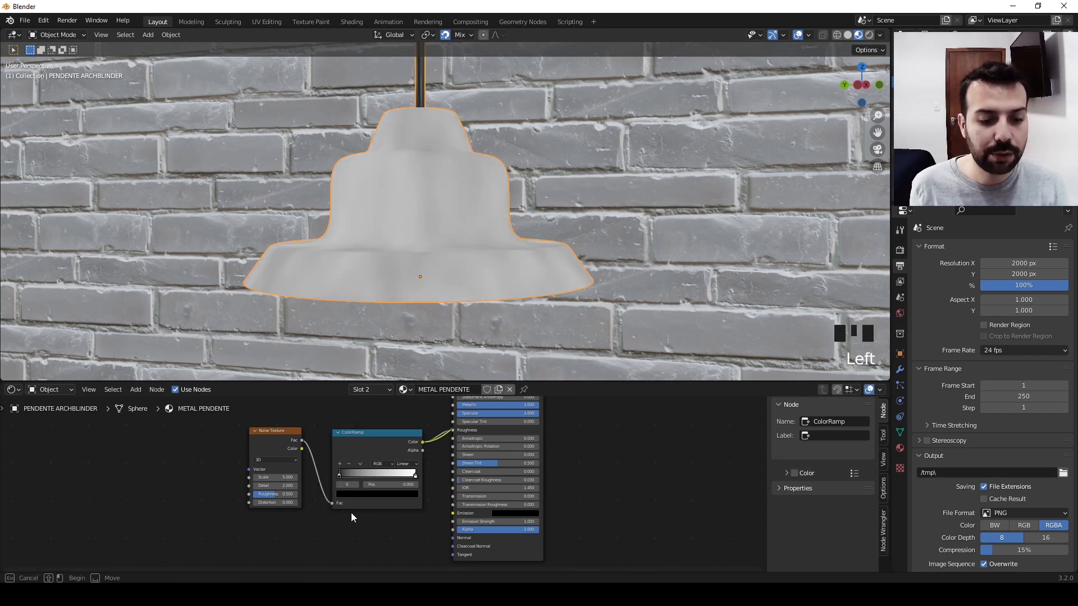
pyautogui.press('g')
pyautogui.click(302, 513)
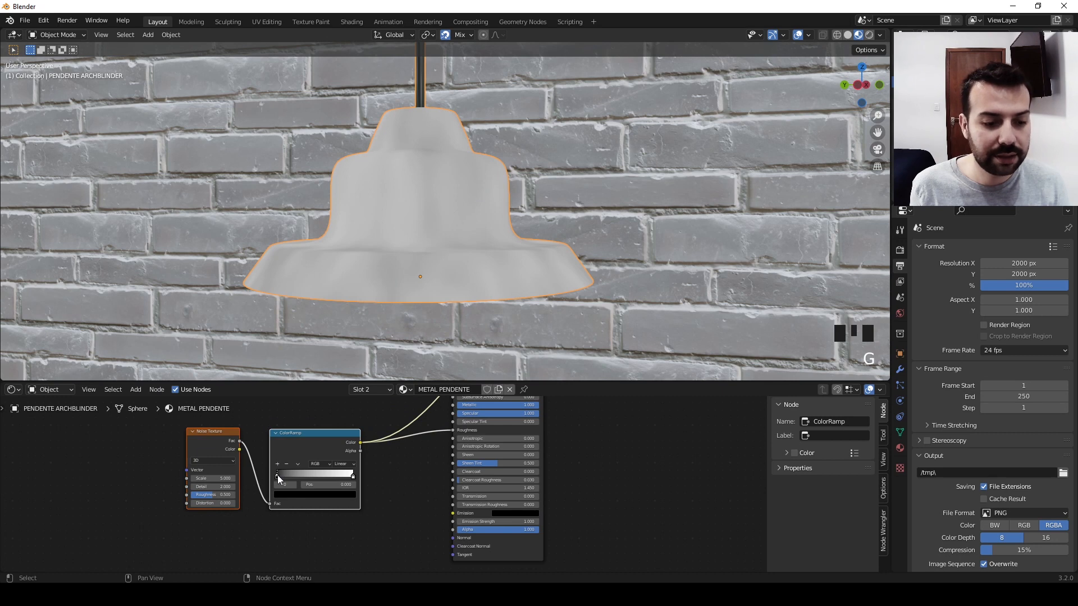
pyautogui.moveTo(277, 475); pyautogui.dragTo(327, 474)
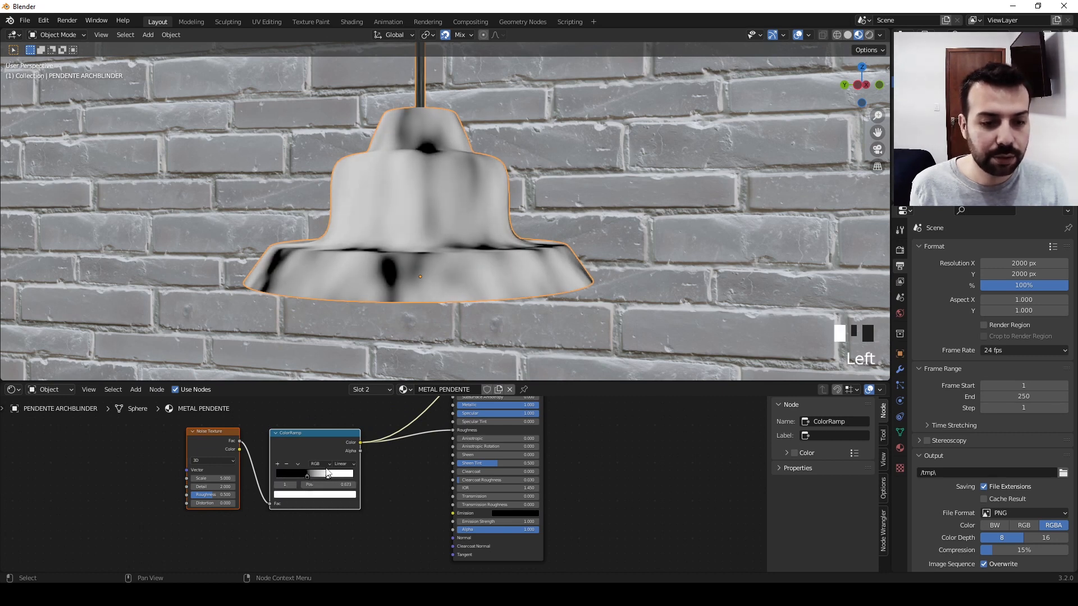
# - Set the Noise Texture's Scale to 20
pyautogui.doubleClick(213, 478)
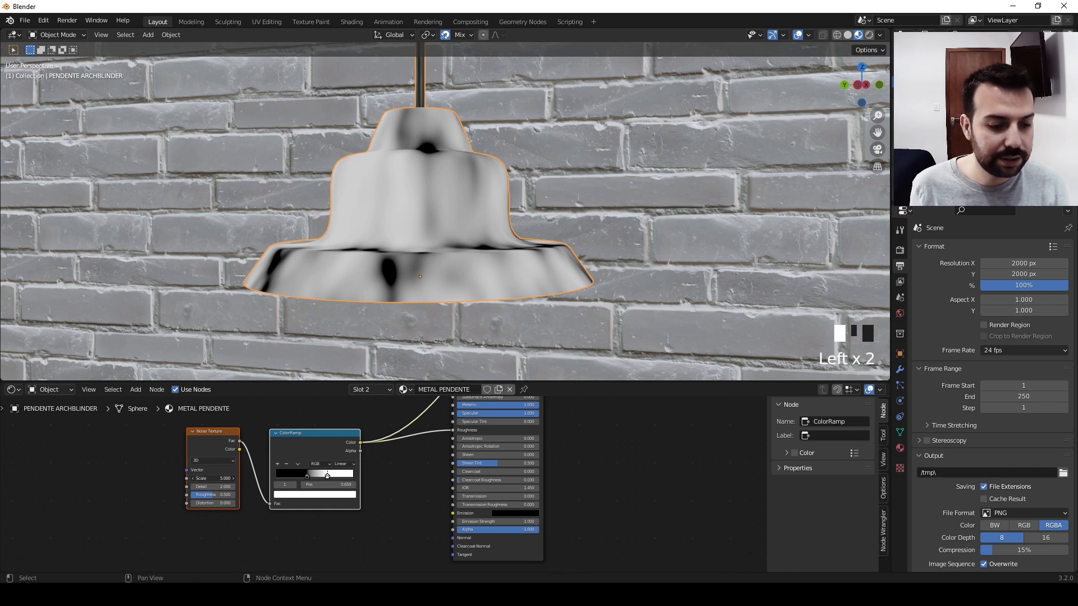
pyautogui.write('20')
pyautogui.press('Return')
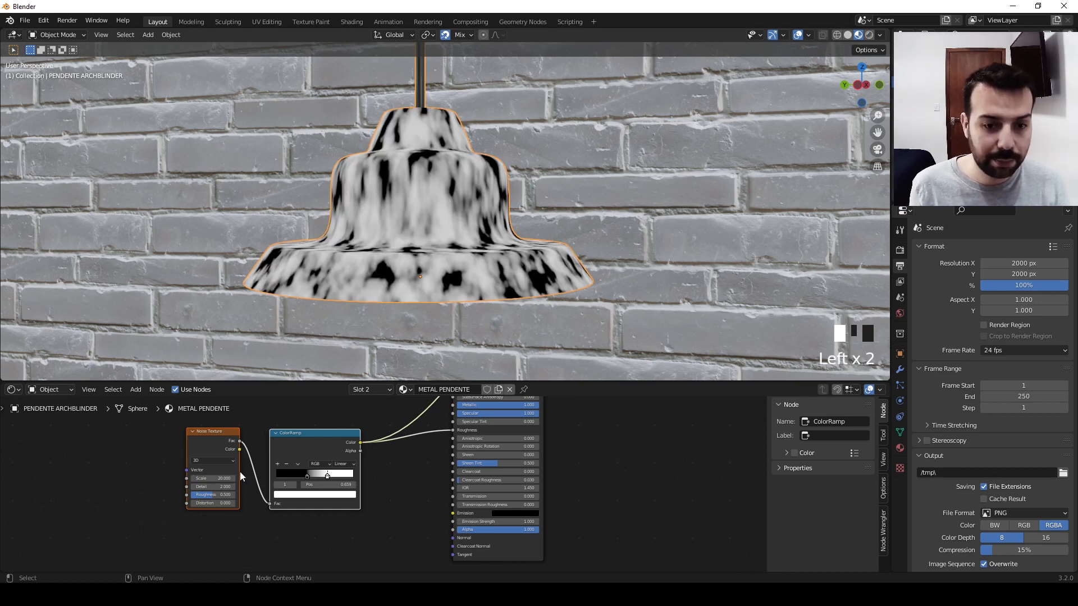
# - Try a Noise Texture Scale of 30 and return it to 20
pyautogui.click(218, 476)
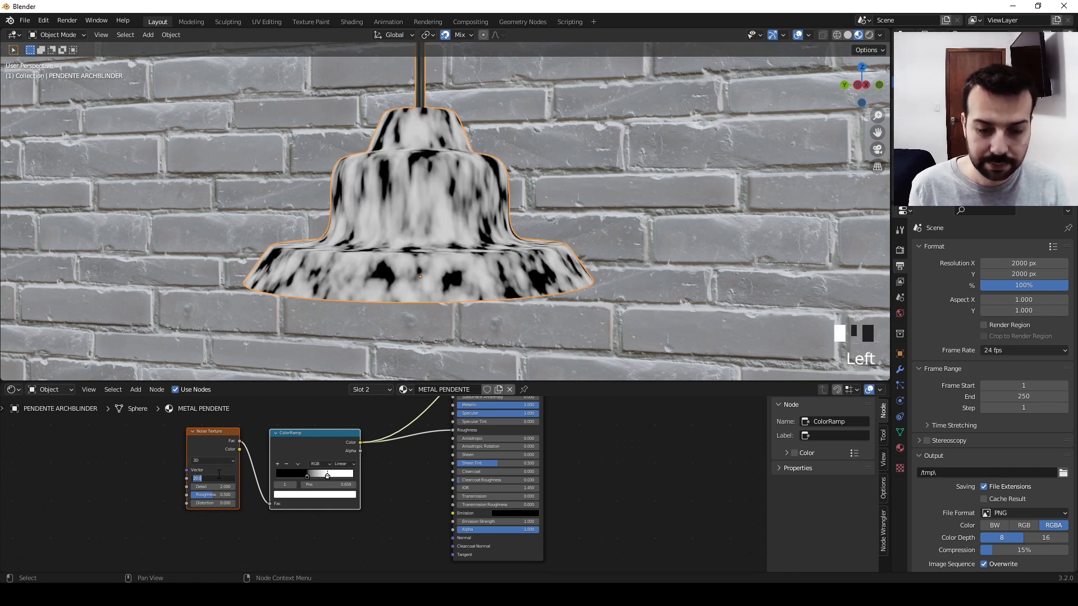
pyautogui.write('30')
pyautogui.press('Return')
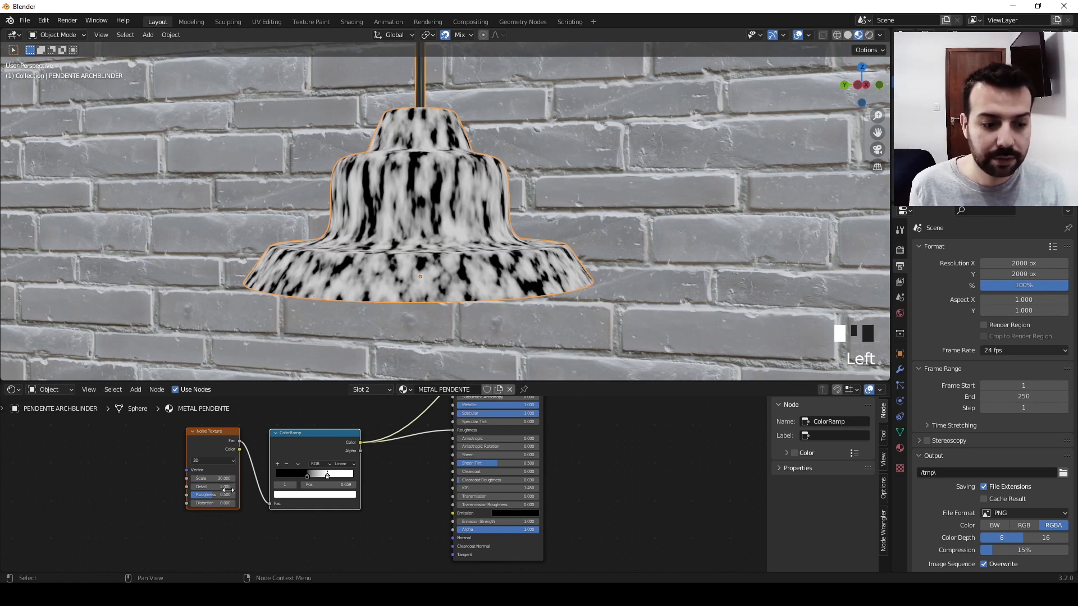
pyautogui.click(222, 478)
pyautogui.write('20')
pyautogui.press('Return')
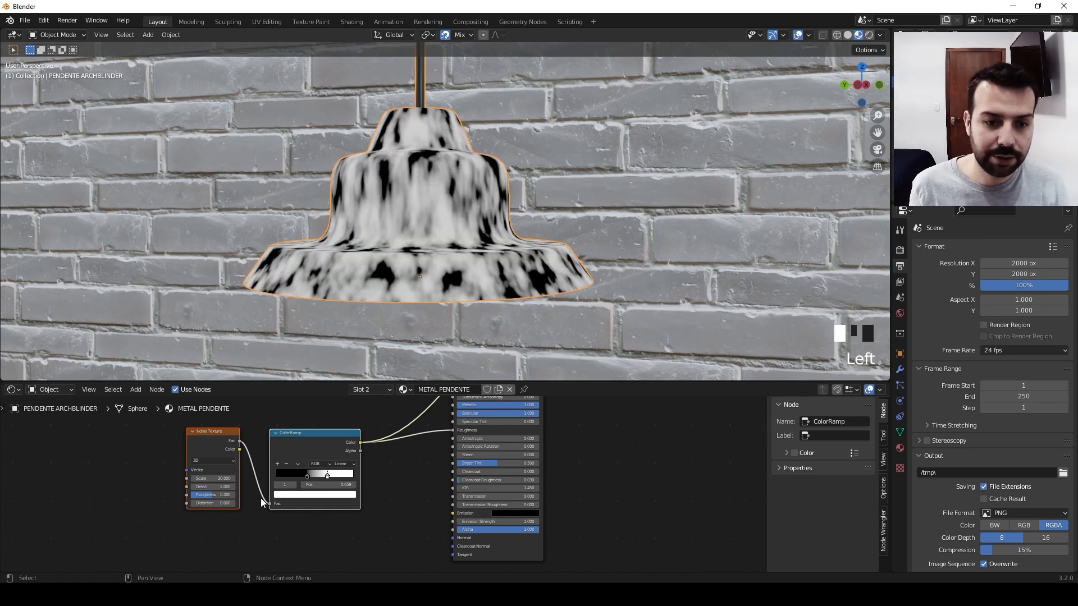
# - Set the noise Detail to 16, raise its Roughness, and tighten the ColorRamp stops to about 0.46 and 0.6
pyautogui.moveTo(212, 487)
pyautogui.mouseDown()
pyautogui.moveTo(225, 488)
pyautogui.moveTo(220, 497)
pyautogui.mouseUp()
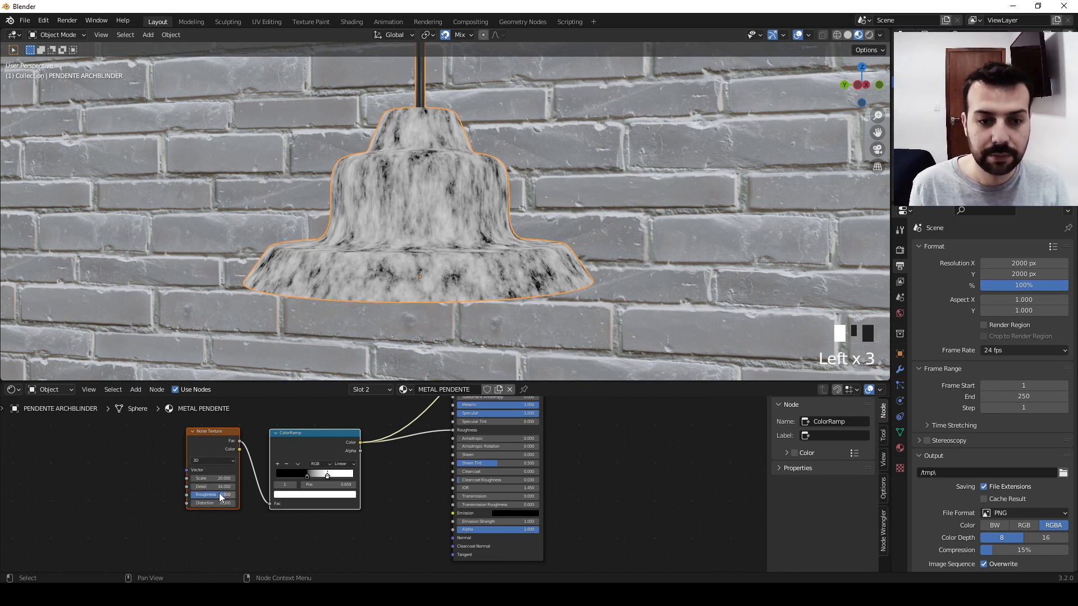
pyautogui.moveTo(307, 476); pyautogui.dragTo(325, 476)
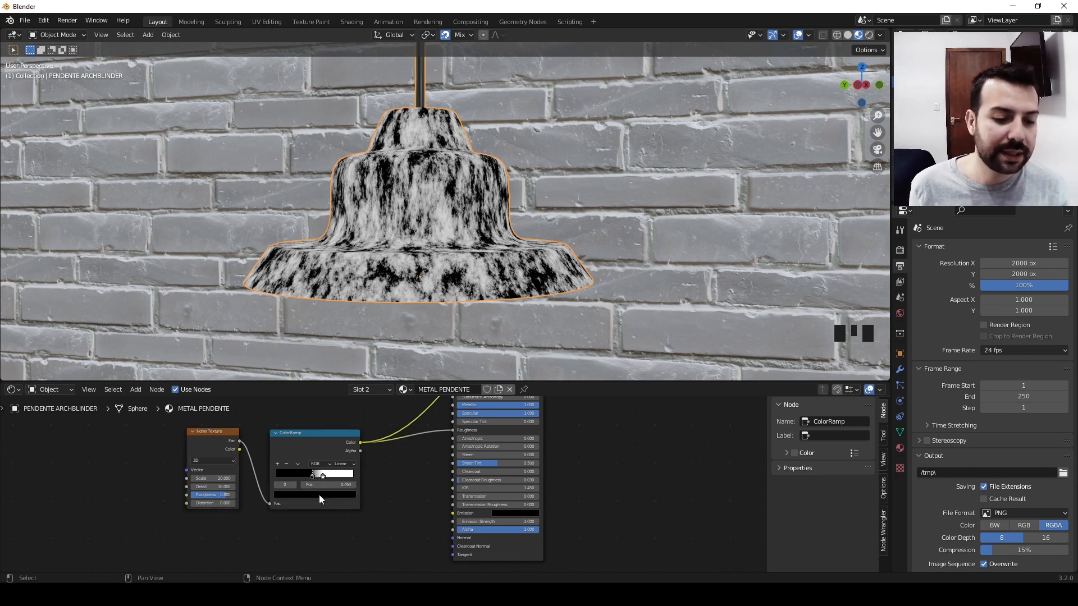
# - Recolor the ColorRamp's black stop to dark gray, value about 0.1, and its white stop to mid gray, value about 0.32
pyautogui.click(319, 494)
pyautogui.moveTo(339, 444); pyautogui.dragTo(339, 422)
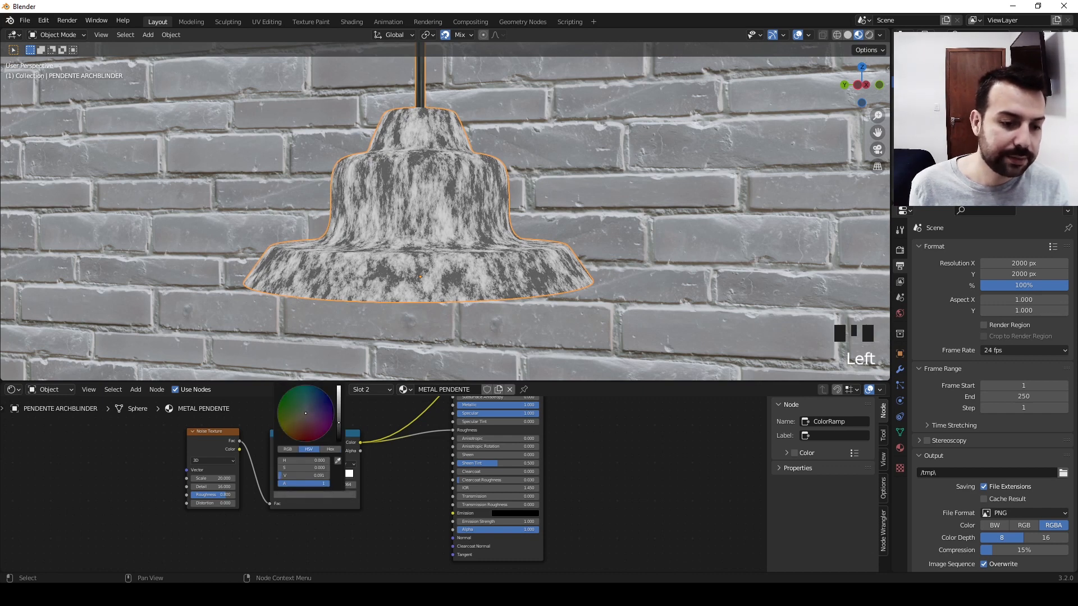
pyautogui.click(323, 476)
pyautogui.click(330, 495)
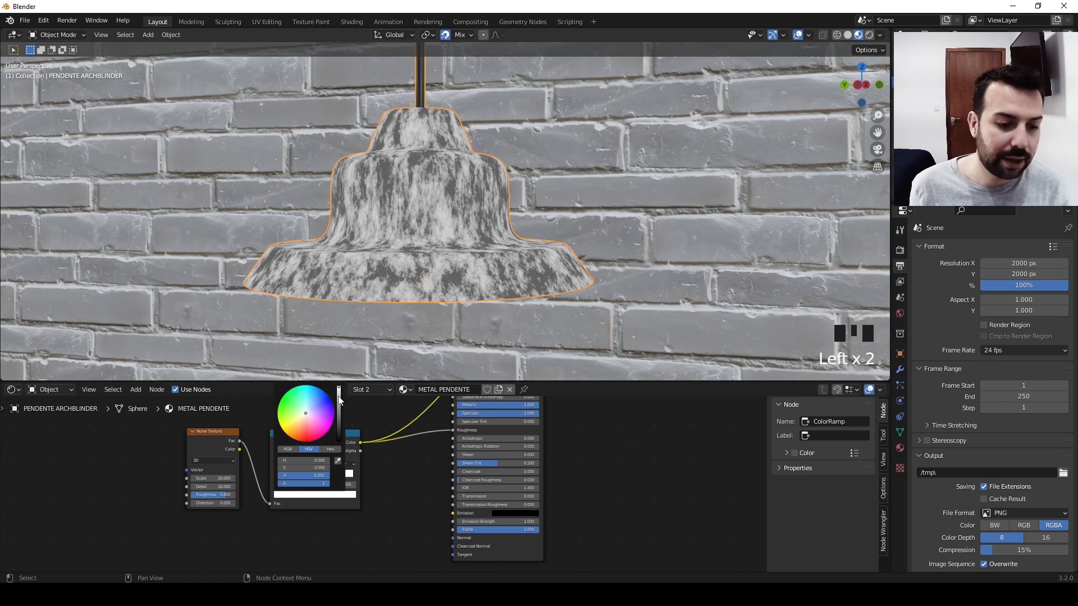
pyautogui.moveTo(339, 399); pyautogui.dragTo(339, 408)
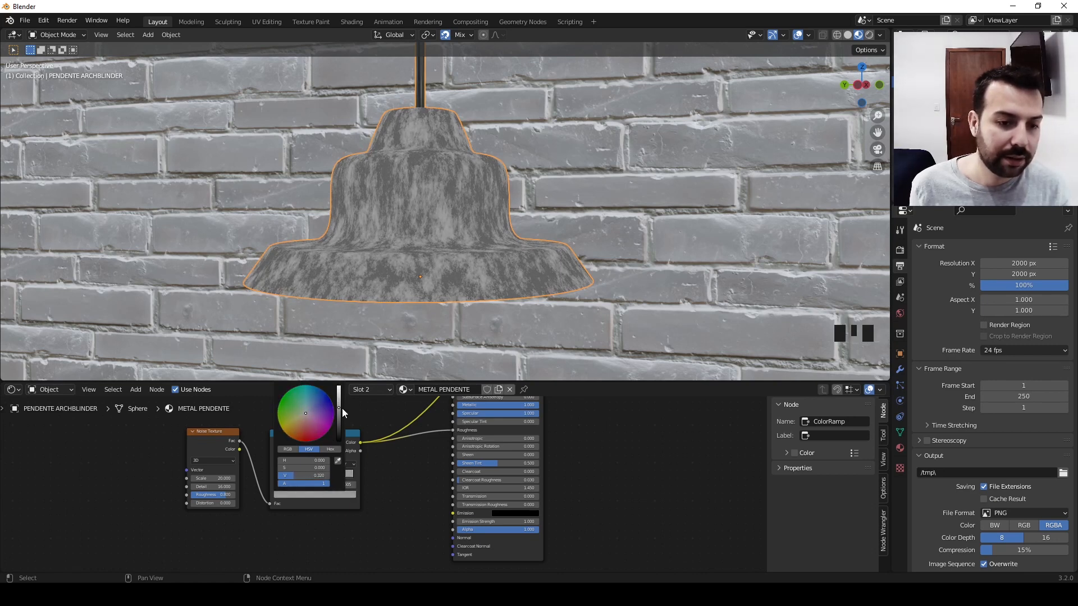
pyautogui.click(317, 477)
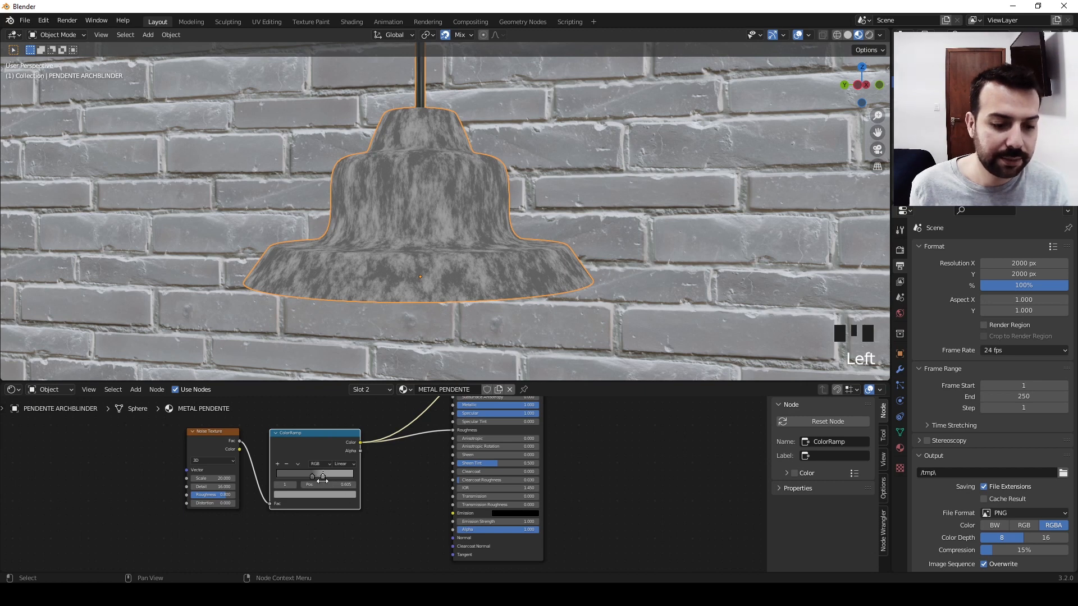
# - Reconnect the Principled BSDF to the Material Output and inspect the lamp's metal reflections up close from above
pyautogui.moveTo(512, 551); pyautogui.dragTo(517, 484, button='middle')
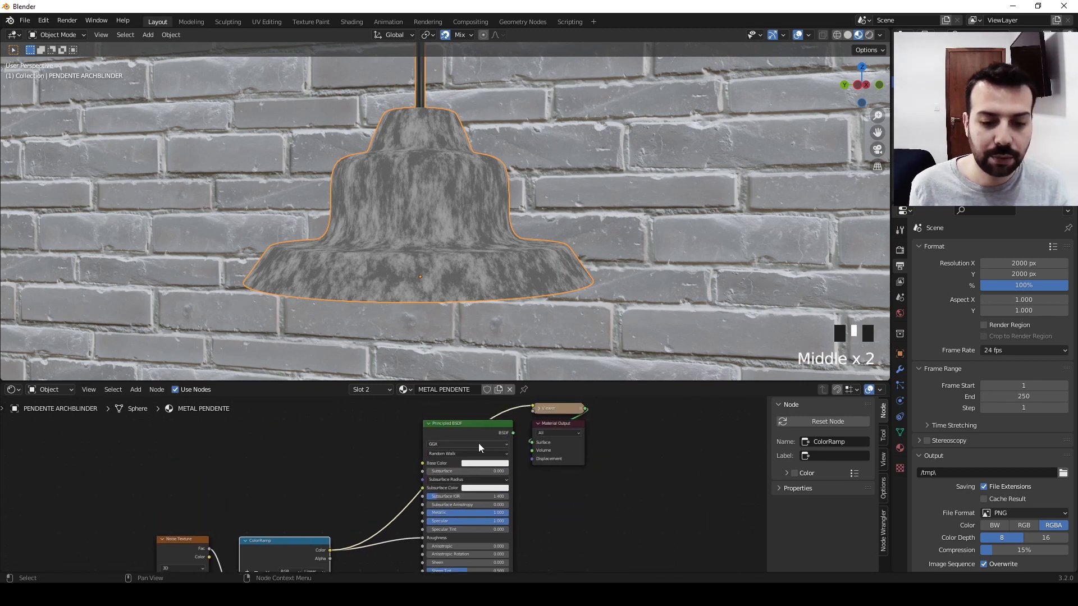
pyautogui.keyDown('ctrl'); pyautogui.keyDown('shift'); pyautogui.click(452, 429); pyautogui.keyUp('shift'); pyautogui.keyUp('ctrl')
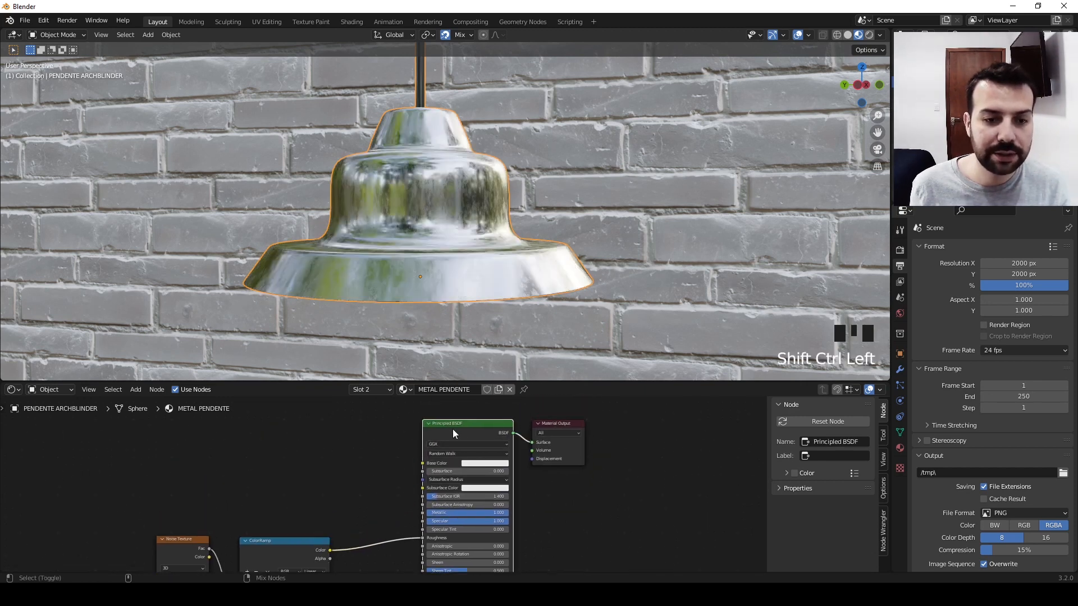
pyautogui.moveTo(475, 324); pyautogui.dragTo(449, 312, button='middle')
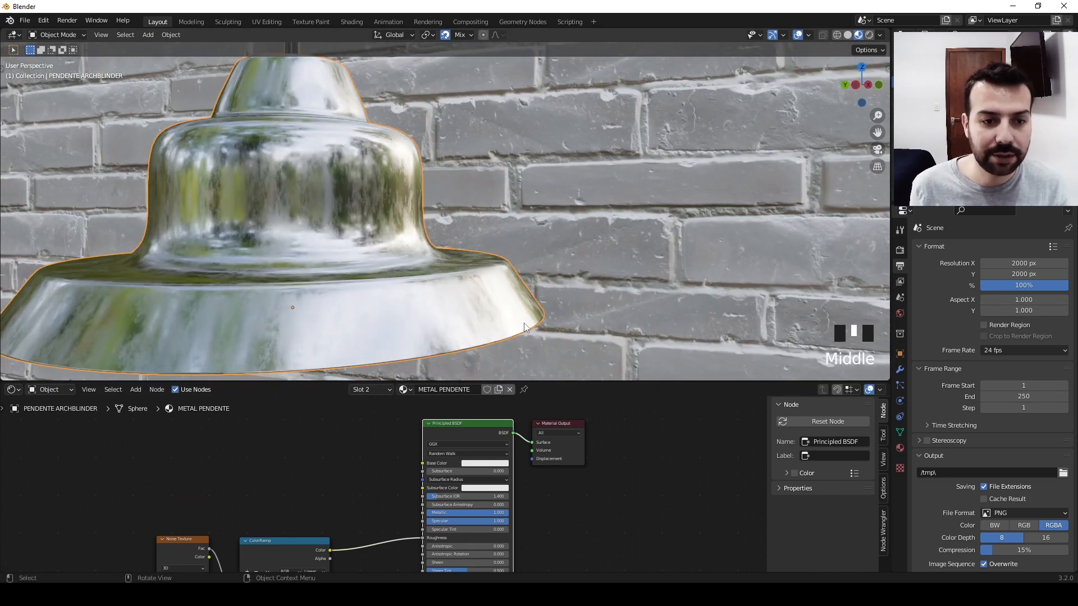
pyautogui.hotkey('shift', '`')
pyautogui.press('e')
pyautogui.press('w')
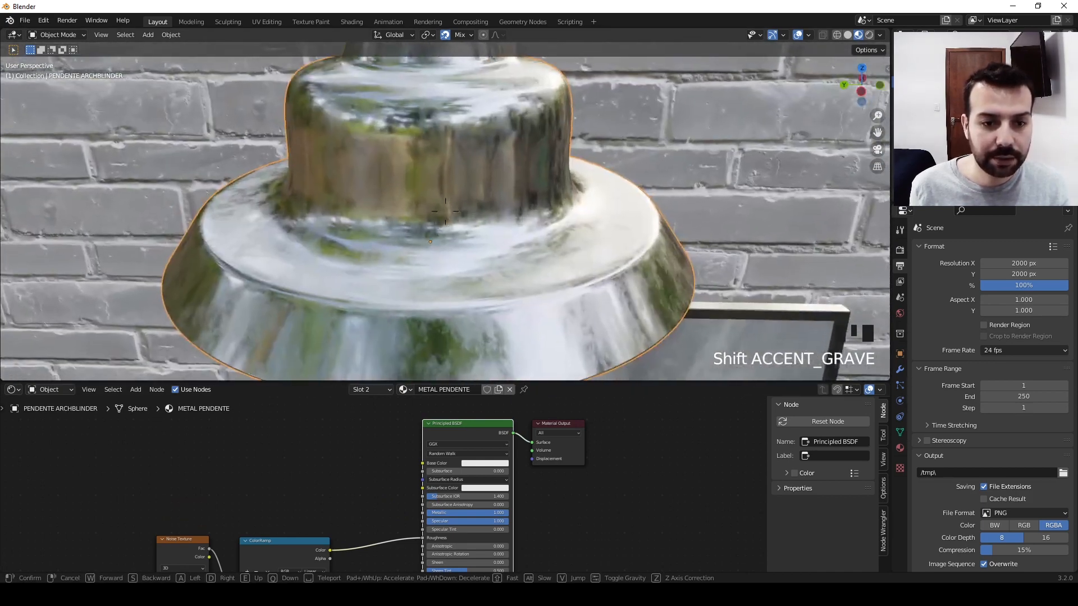
pyautogui.press('s')
pyautogui.click(445, 211)
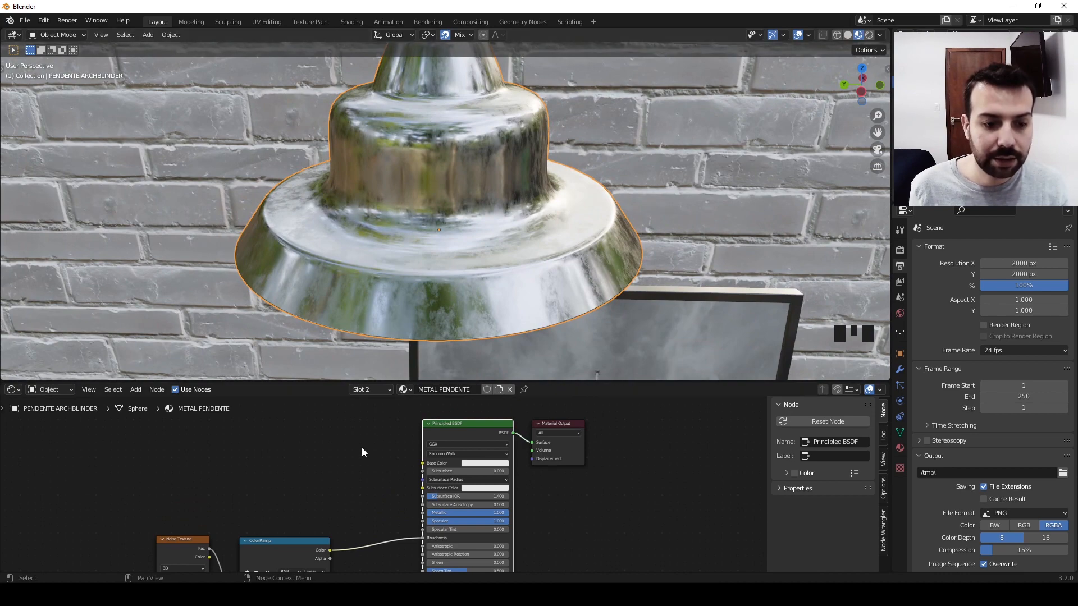
# - Set the Noise Texture's Scale to 10 and check the lamp's surface from the side
pyautogui.moveTo(361, 448); pyautogui.dragTo(378, 534, button='middle')
pyautogui.scroll(3, 223, 501)
pyautogui.click(162, 492)
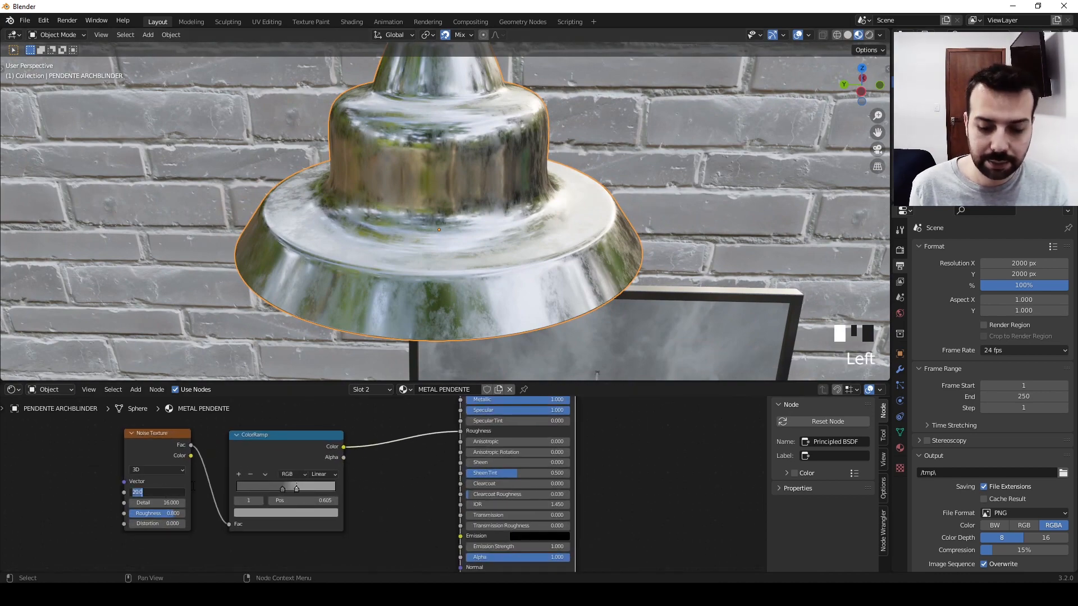
pyautogui.write('10')
pyautogui.press('Return')
pyautogui.moveTo(325, 345); pyautogui.dragTo(491, 323, button='middle')
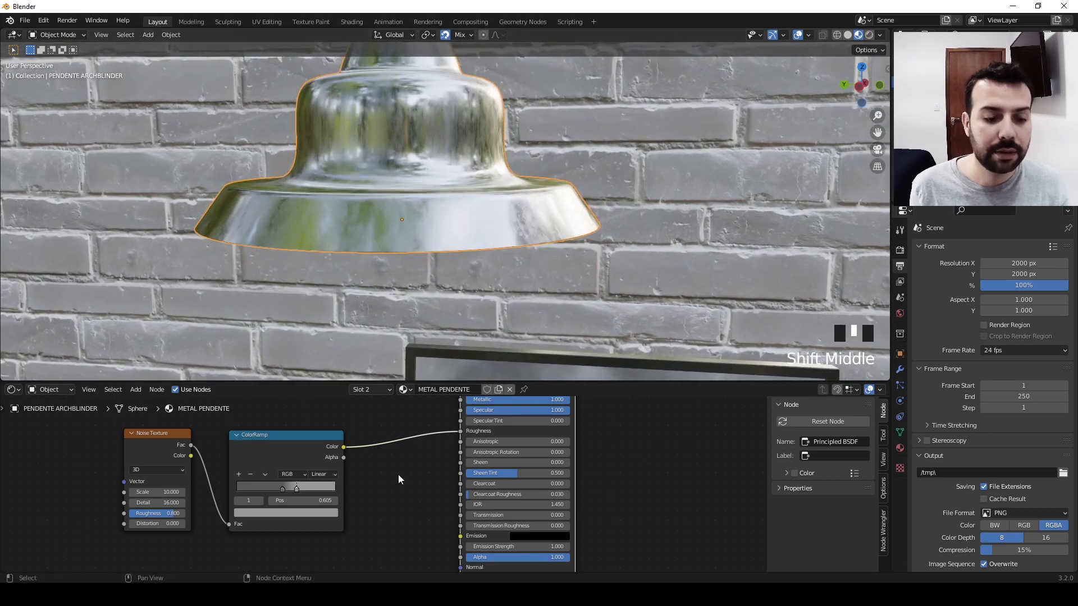
# - Lighten the ColorRamp's darker stop to a gray with a value of about 0.119
pyautogui.moveTo(295, 489); pyautogui.dragTo(288, 494)
pyautogui.click(286, 490)
pyautogui.click(297, 512)
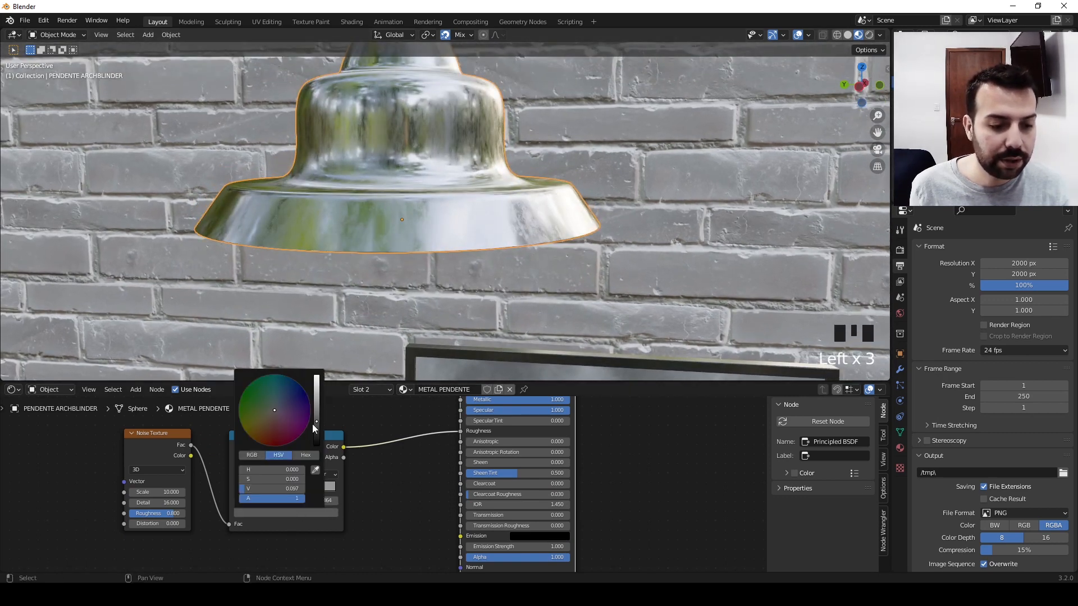
pyautogui.moveTo(313, 425); pyautogui.dragTo(316, 419)
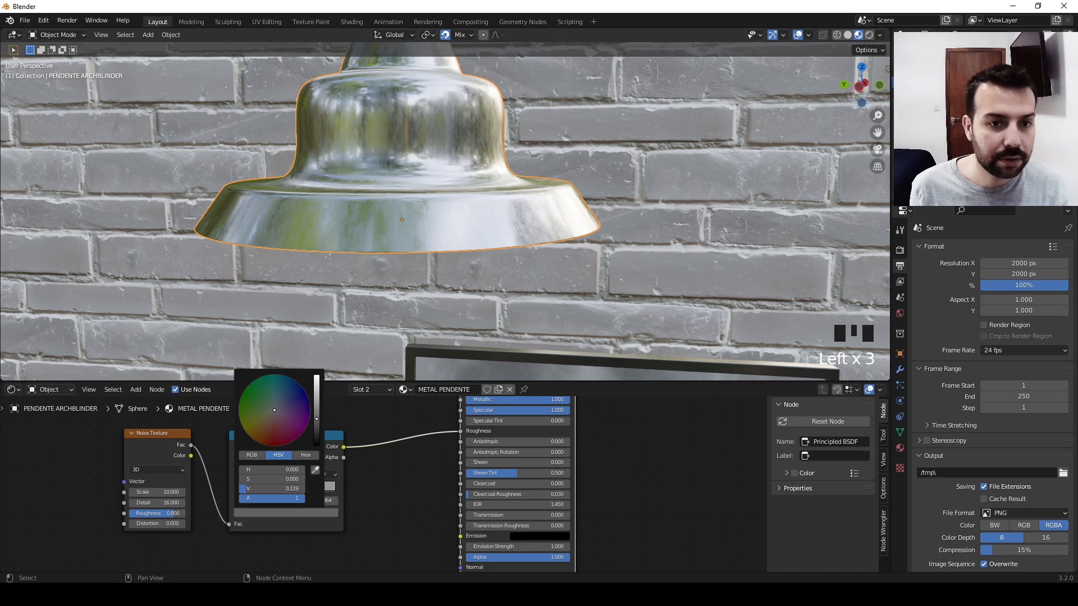
# - Darken the ColorRamp's lighter stop to a gray with a value of about 0.233
pyautogui.click(297, 490)
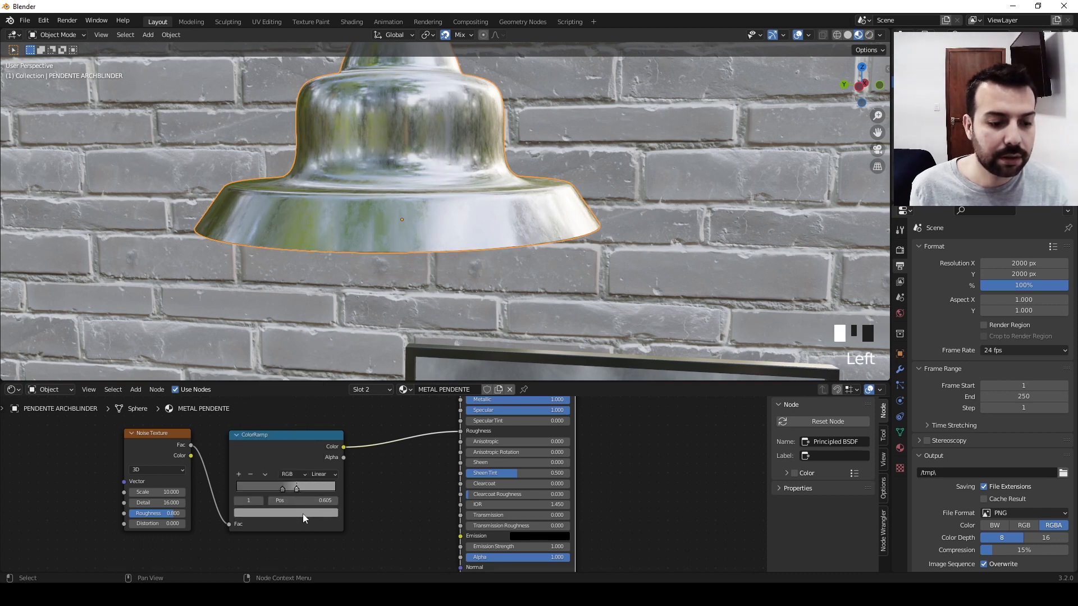
pyautogui.click(302, 512)
pyautogui.moveTo(317, 404); pyautogui.dragTo(316, 408)
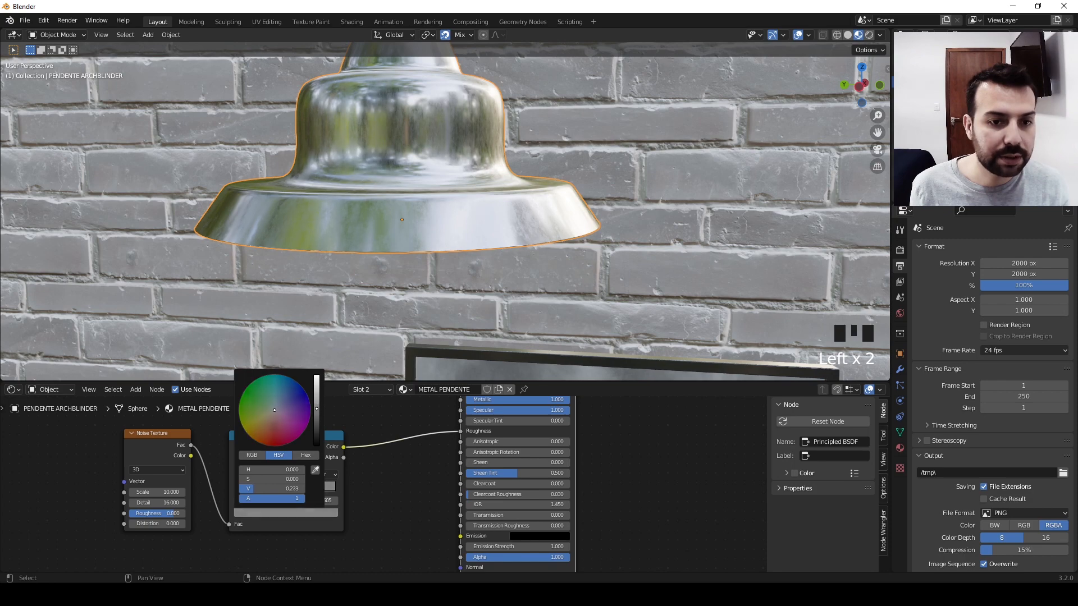
# - Examine the lamp's metal reflections from a distance and up close, along with the texture nodes driving its roughness
pyautogui.scroll(-4, 455, 208)
pyautogui.moveTo(455, 208); pyautogui.dragTo(455, 191, button='middle')
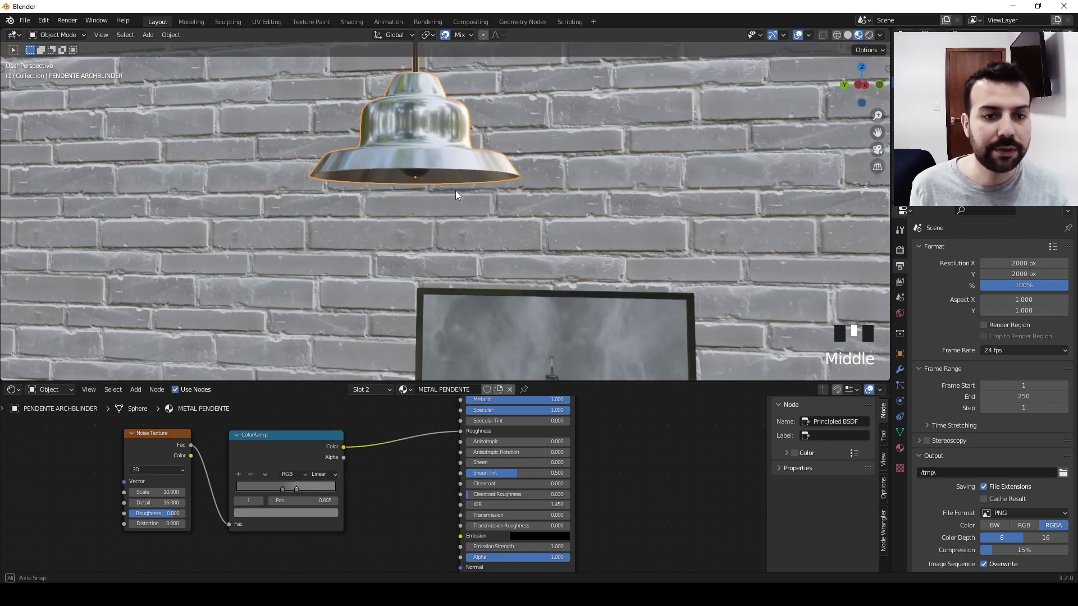
pyautogui.scroll(3, 439, 140)
pyautogui.scroll(2, 439, 141)
pyautogui.keyDown('shift'); pyautogui.moveTo(439, 140); pyautogui.dragTo(456, 240, button='middle'); pyautogui.keyUp('shift')
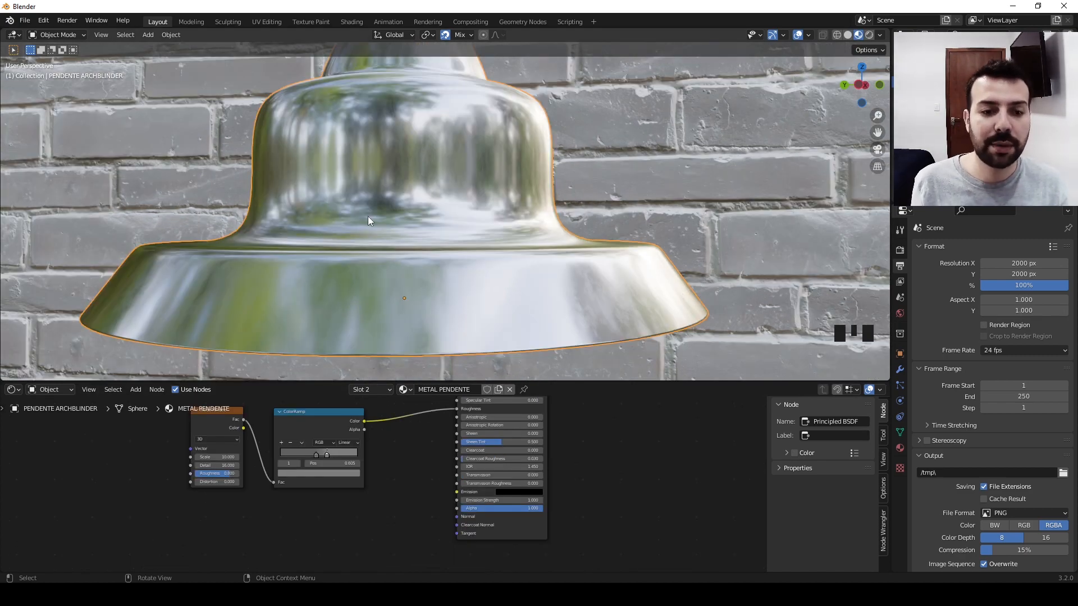
pyautogui.click(217, 428)
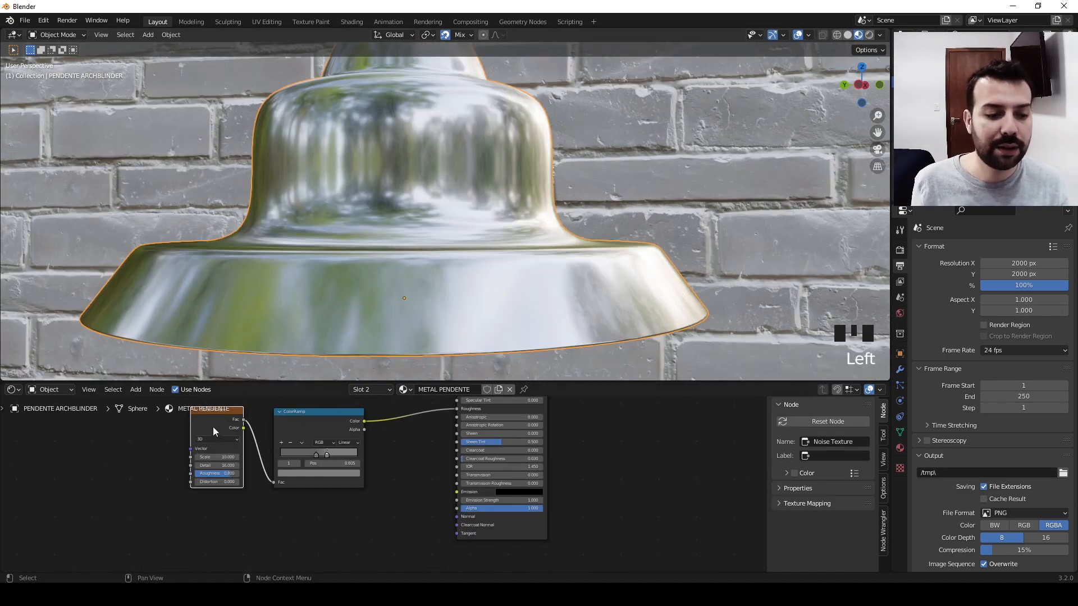
pyautogui.moveTo(213, 427); pyautogui.dragTo(207, 432)
pyautogui.scroll(-2, 288, 503)
pyautogui.moveTo(289, 503); pyautogui.dragTo(296, 469, button='middle')
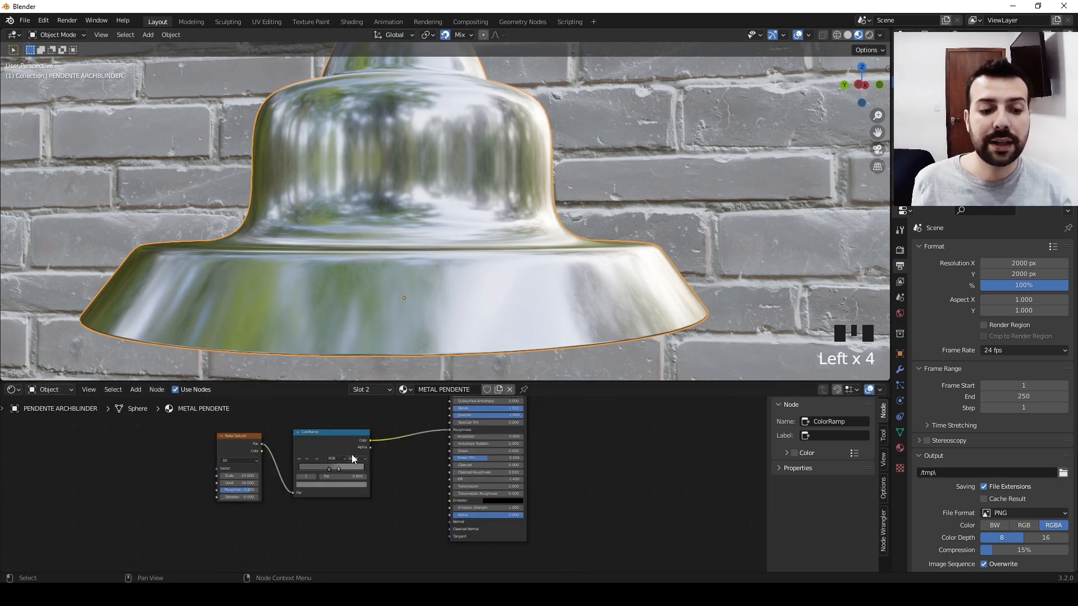
# - Duplicate the ColorRamp below the original and feed it from the Noise Texture's Fac through a reroute point on the existing link
pyautogui.click(337, 447)
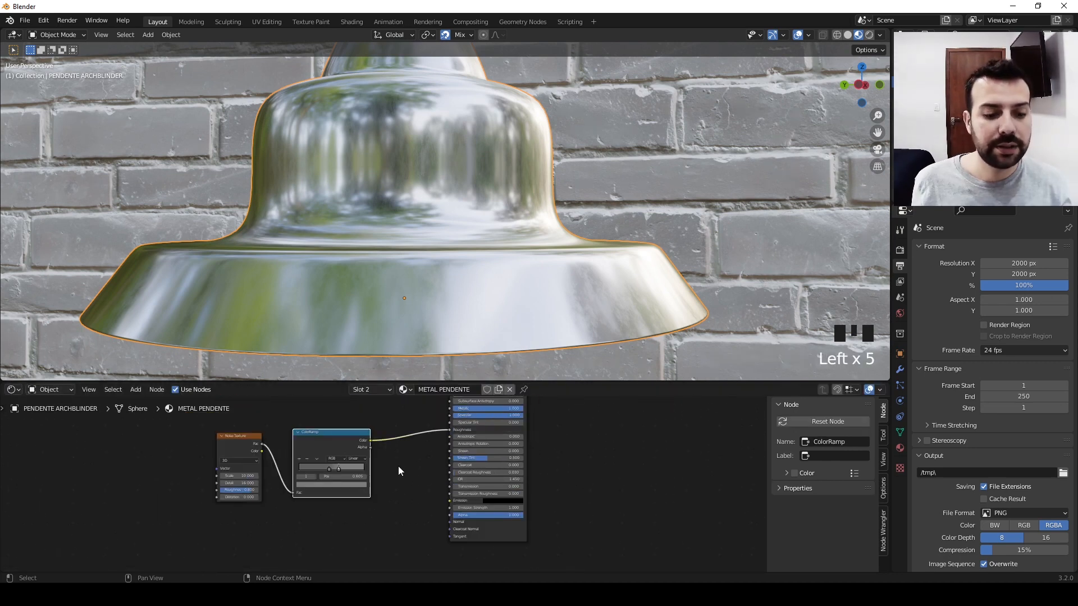
pyautogui.hotkey('shift', 'd')
pyautogui.click(400, 542)
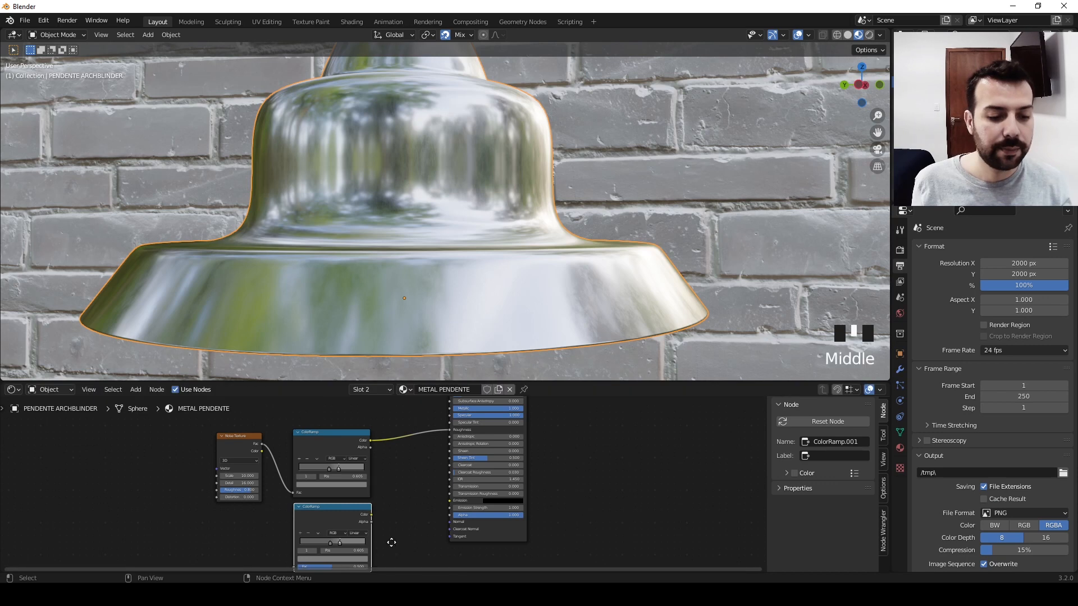
pyautogui.moveTo(392, 541); pyautogui.dragTo(403, 514, button='middle')
pyautogui.keyDown('shift'); pyautogui.moveTo(292, 473); pyautogui.dragTo(294, 421, button='right'); pyautogui.keyUp('shift')
pyautogui.moveTo(291, 450); pyautogui.dragTo(305, 538)
pyautogui.click(358, 494)
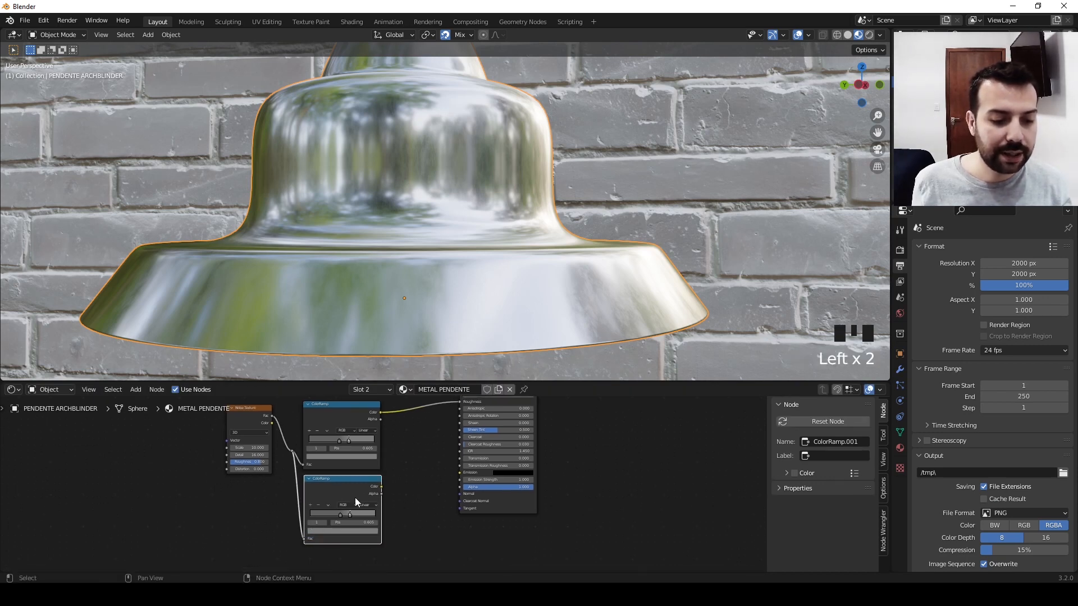
# - Preview the duplicated ColorRamp on the lamp and darken its darker stop to black
pyautogui.keyDown('ctrl'); pyautogui.keyDown('shift'); pyautogui.click(346, 495); pyautogui.keyUp('shift'); pyautogui.keyUp('ctrl')
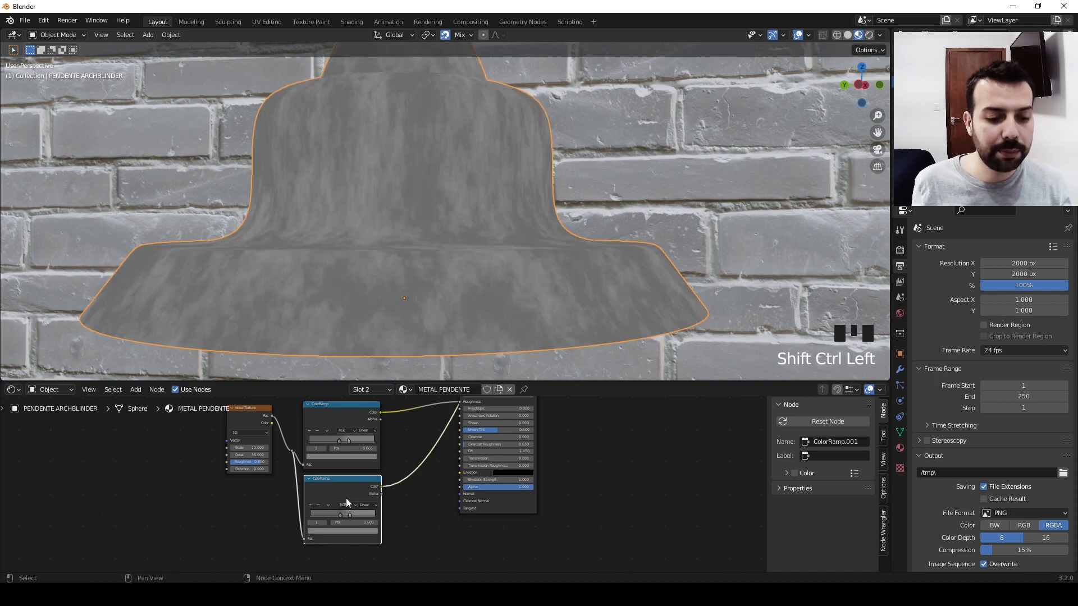
pyautogui.click(341, 513)
pyautogui.click(348, 531)
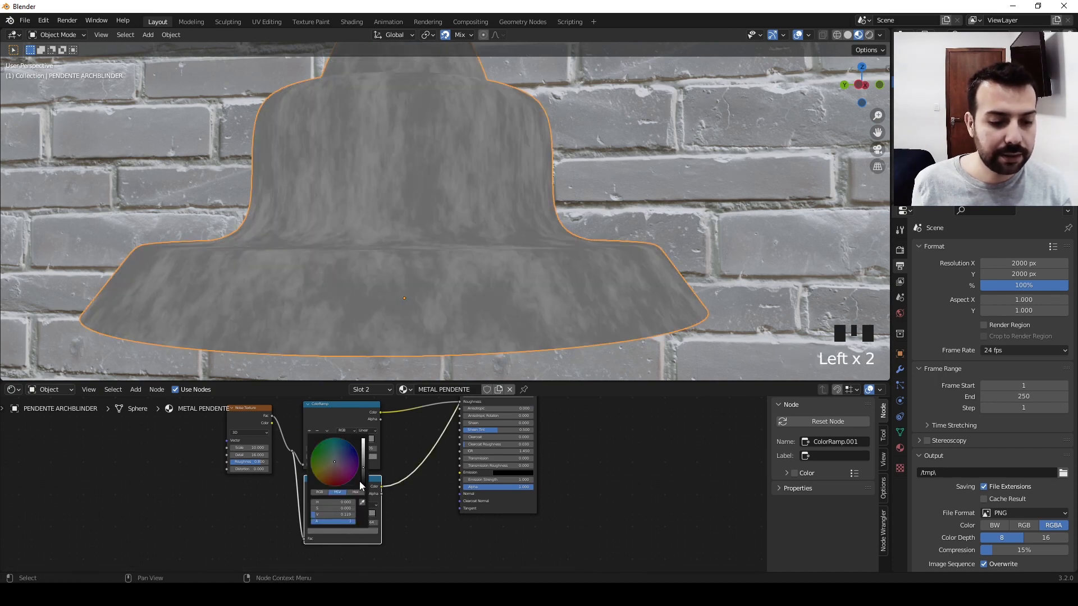
pyautogui.moveTo(363, 470); pyautogui.dragTo(364, 494)
pyautogui.click(408, 516)
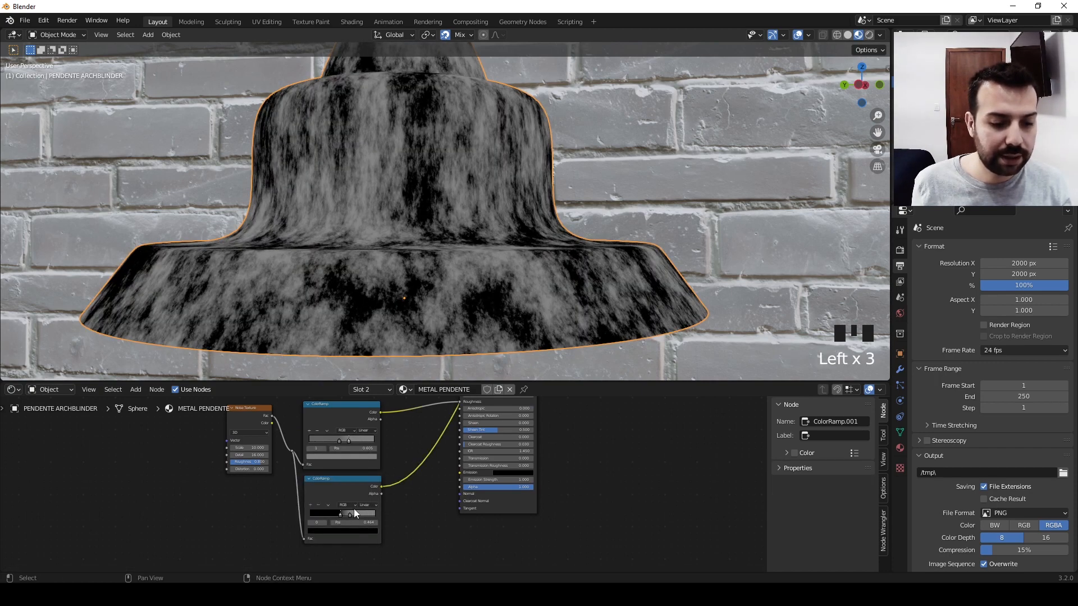
# - Brighten the duplicated ColorRamp's lighter stop to white
pyautogui.click(351, 513)
pyautogui.click(356, 531)
pyautogui.moveTo(363, 457); pyautogui.dragTo(363, 440)
pyautogui.click(409, 522)
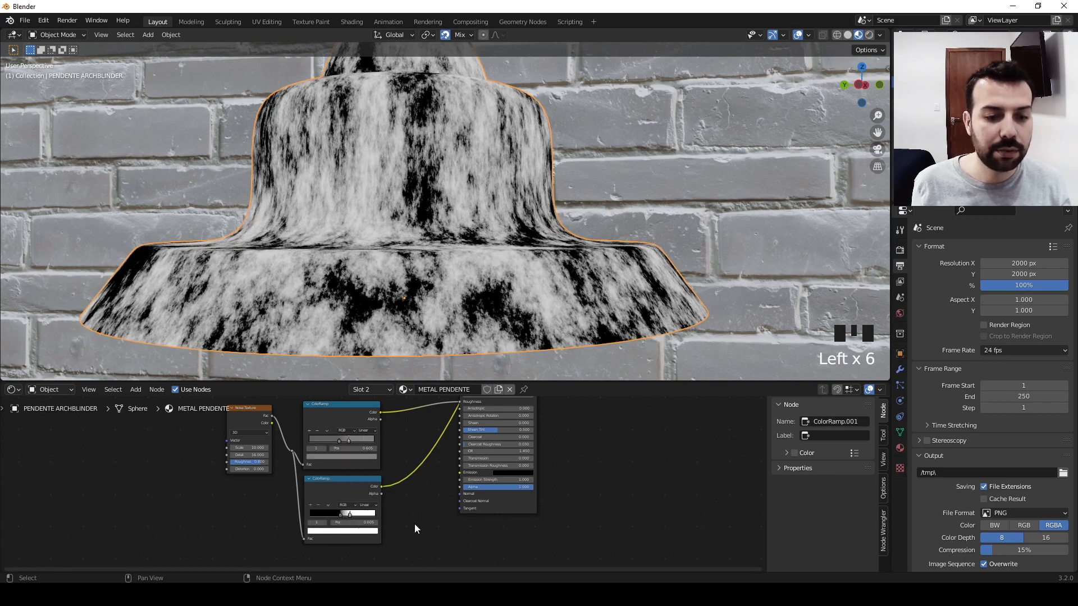
# - Add a Bump node beside the duplicated ColorRamp
pyautogui.click(352, 482)
pyautogui.hotkey('shift', 'a')
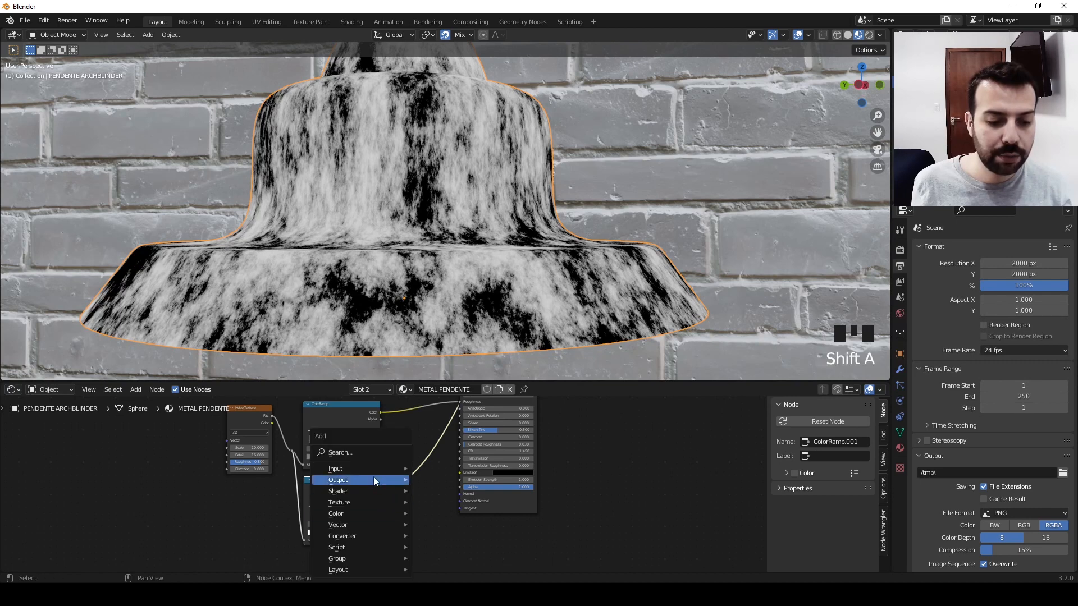
pyautogui.click(362, 459)
pyautogui.write('bump')
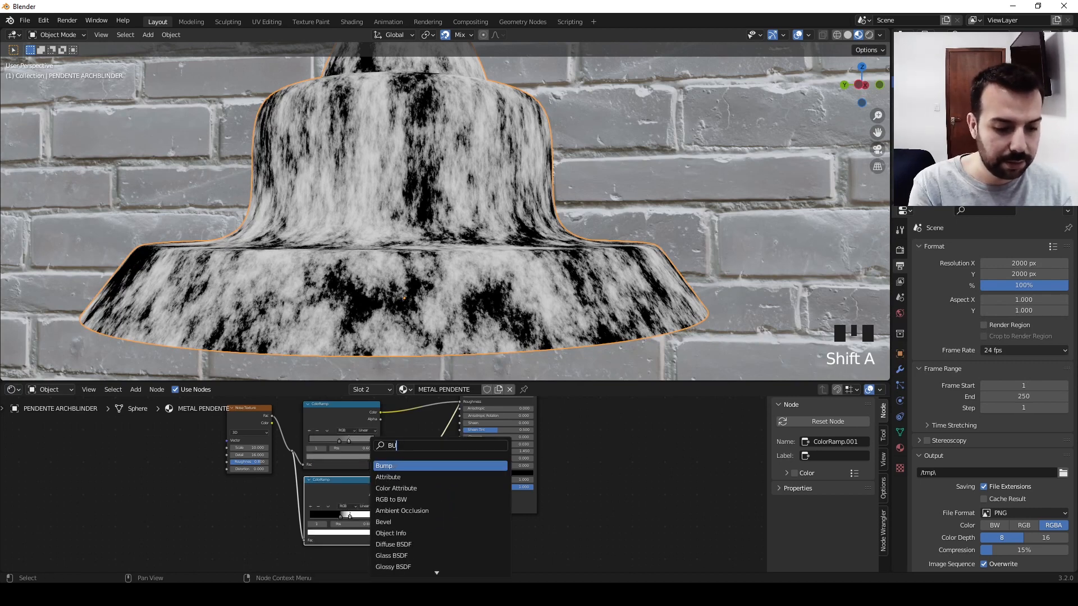
pyautogui.press('Return')
pyautogui.click(393, 513)
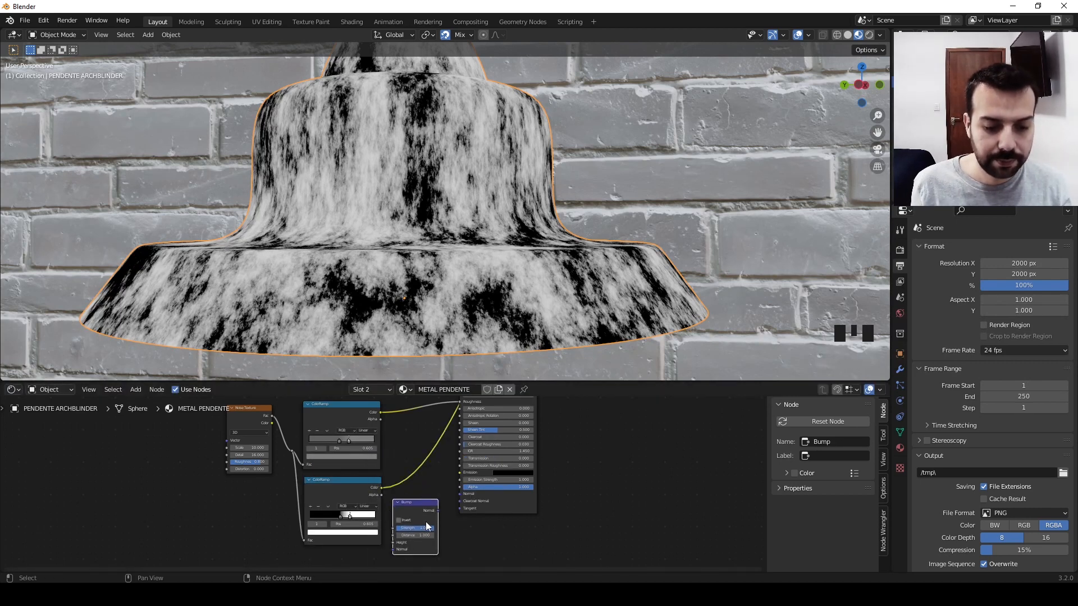
# - Link the duplicated ColorRamp's Color to the Bump's Height and the Bump to the Principled BSDF's Normal, restoring the shader preview
pyautogui.moveTo(464, 531); pyautogui.dragTo(470, 498, button='middle')
pyautogui.moveTo(392, 460); pyautogui.dragTo(400, 511)
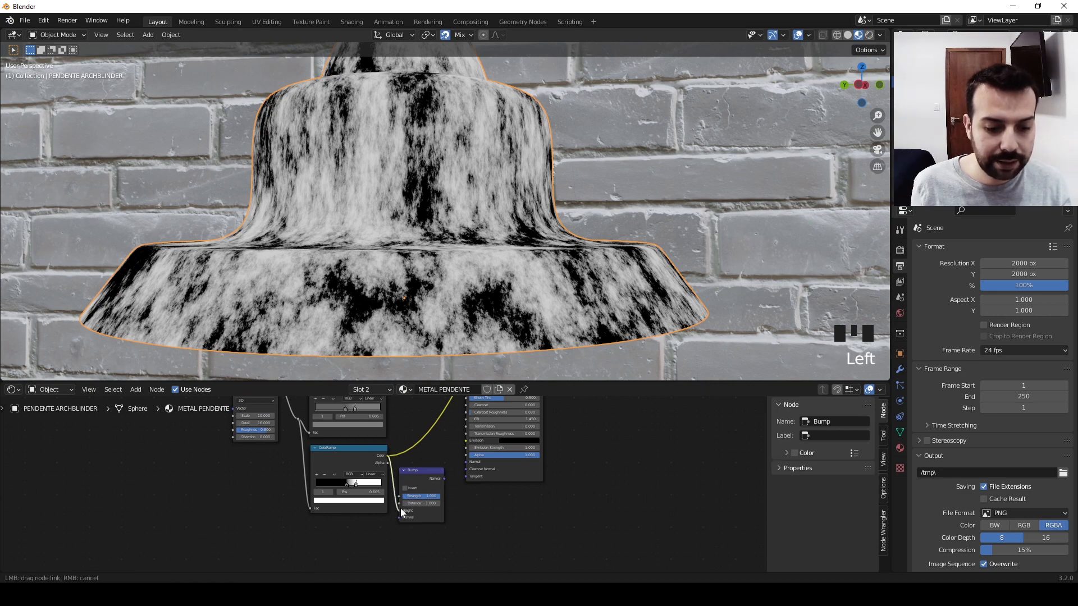
pyautogui.moveTo(433, 469); pyautogui.dragTo(469, 461)
pyautogui.doubleClick(523, 493)
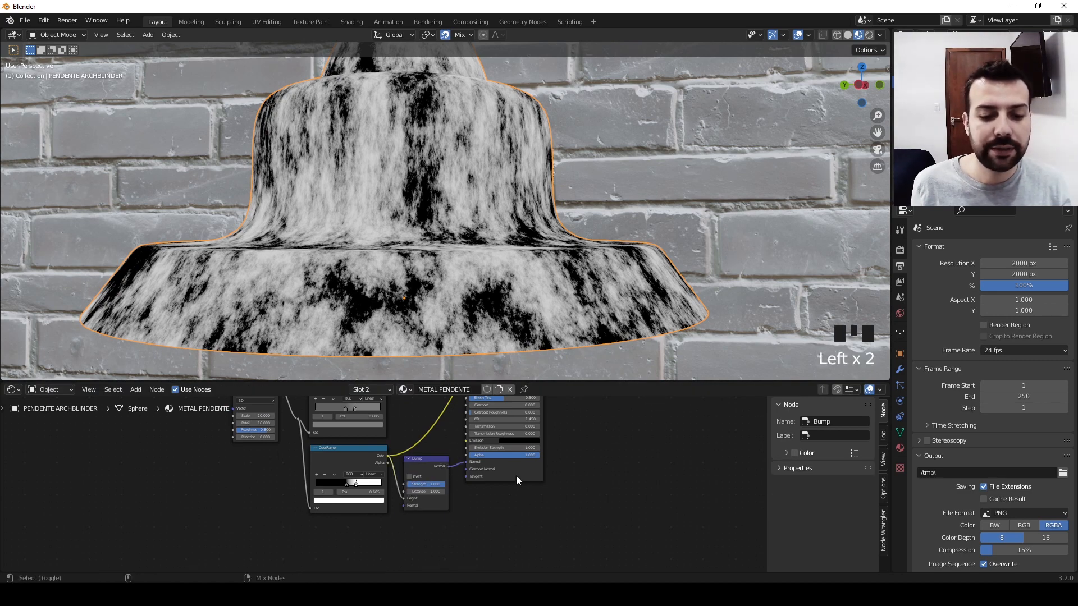
pyautogui.keyDown('ctrl'); pyautogui.keyDown('shift'); pyautogui.click(518, 475); pyautogui.keyUp('shift'); pyautogui.keyUp('ctrl')
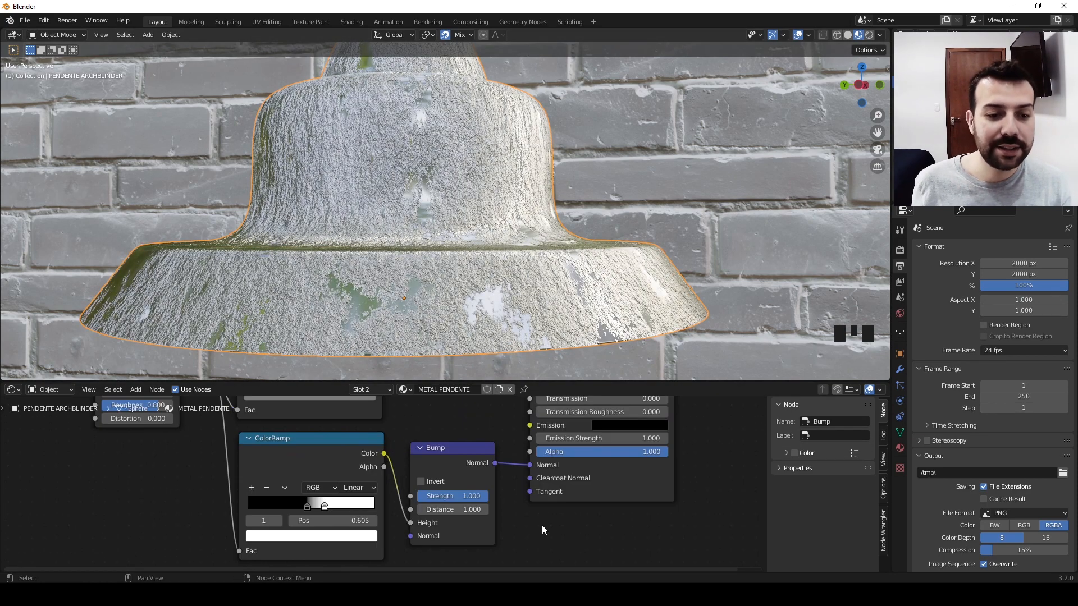
# - Try a Strength of 0.1 on the Bump node
pyautogui.click(468, 497)
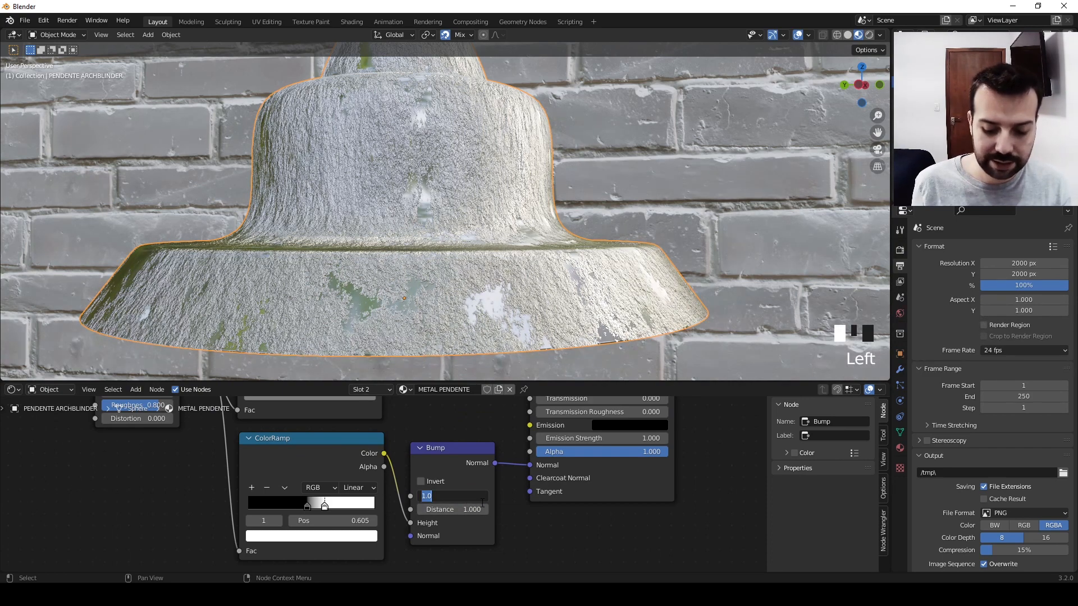
pyautogui.click(449, 496)
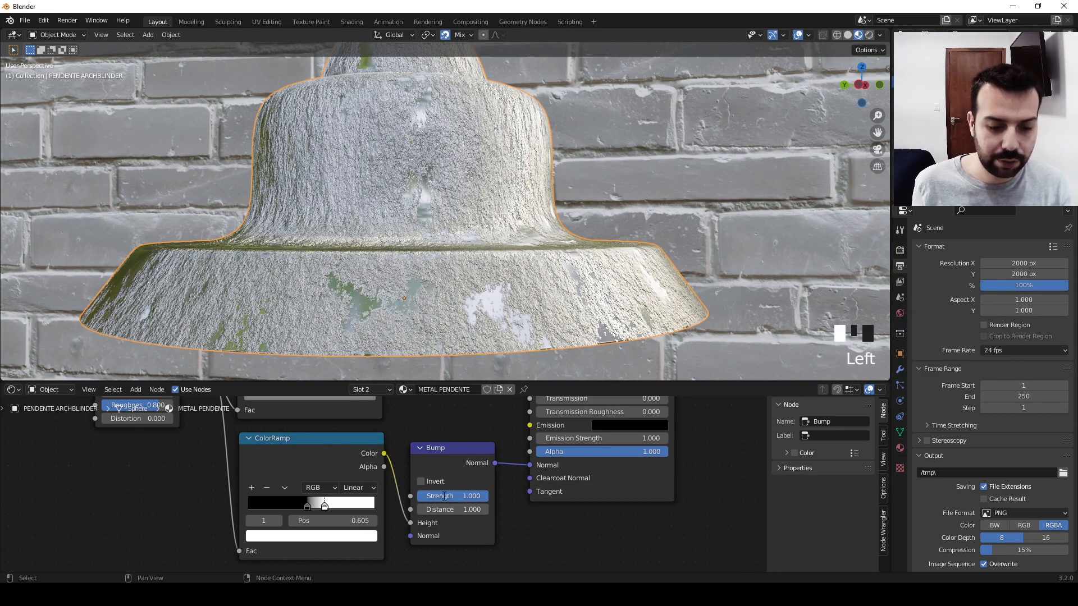
pyautogui.write('.1')
pyautogui.press('Return')
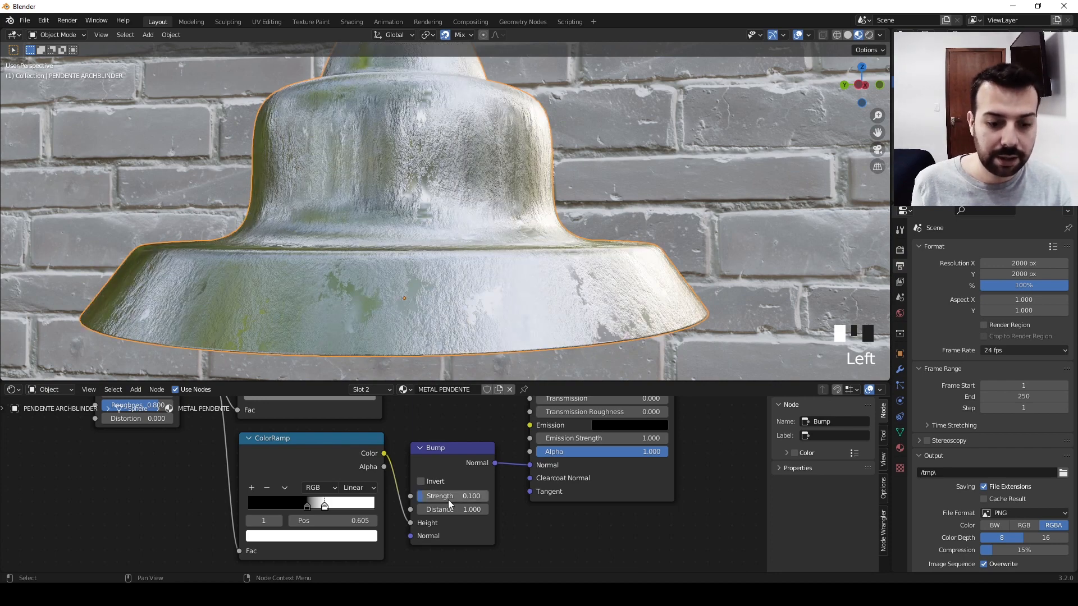
# - Set the Bump node's Strength to 0.02
pyautogui.click(449, 503)
pyautogui.write('.02')
pyautogui.press('Return')
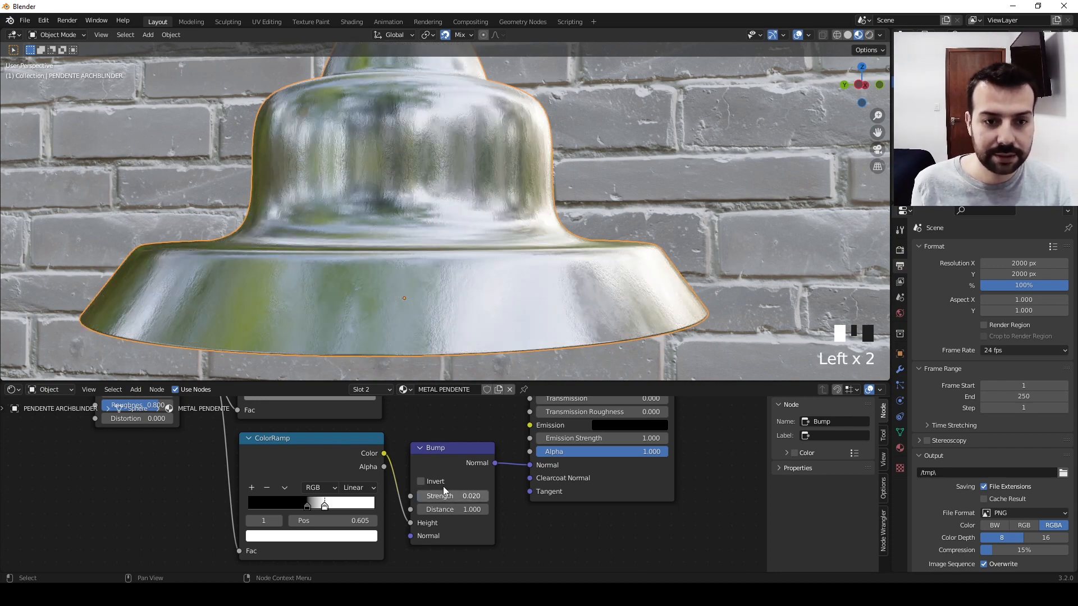
# - Examine the finished lamp metal from a distance within the scene and from underneath, with the lamp deselected
pyautogui.moveTo(482, 293); pyautogui.dragTo(486, 238, button='middle')
pyautogui.scroll(-4, 489, 297)
pyautogui.scroll(4, 506, 306)
pyautogui.scroll(-4, 496, 309)
pyautogui.scroll(2, 498, 238)
pyautogui.scroll(-4, 488, 240)
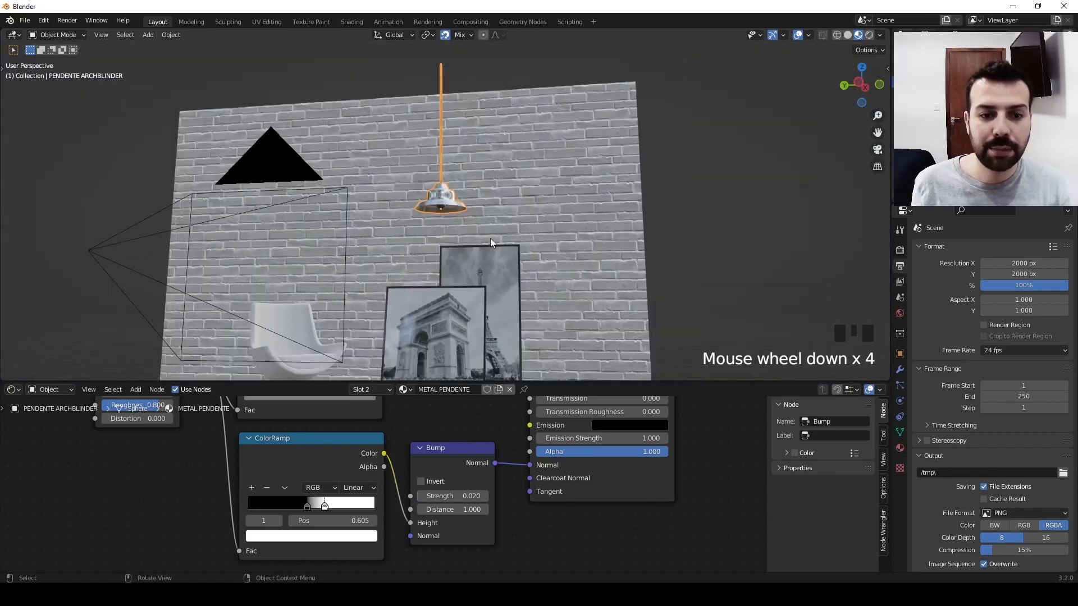
pyautogui.click(695, 269)
pyautogui.scroll(5, 455, 209)
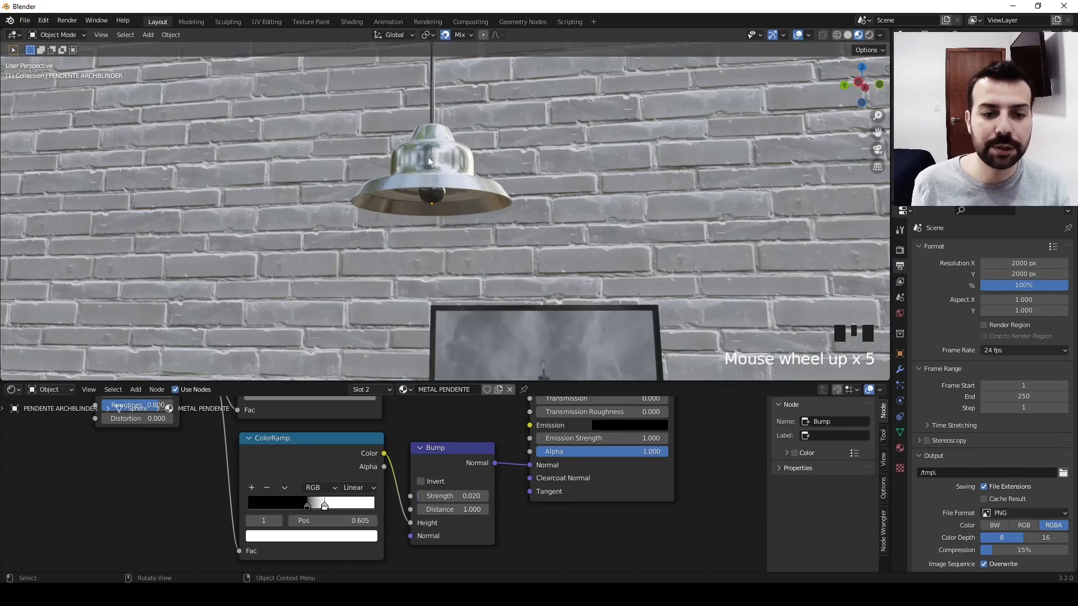
pyautogui.scroll(1, 424, 210)
pyautogui.moveTo(423, 210)
pyautogui.mouseDown(button='middle')
pyautogui.moveTo(409, 203)
pyautogui.moveTo(437, 252)
pyautogui.moveTo(428, 271)
pyautogui.moveTo(423, 192)
pyautogui.mouseUp(button='middle')
pyautogui.scroll(-1, 416, 251)
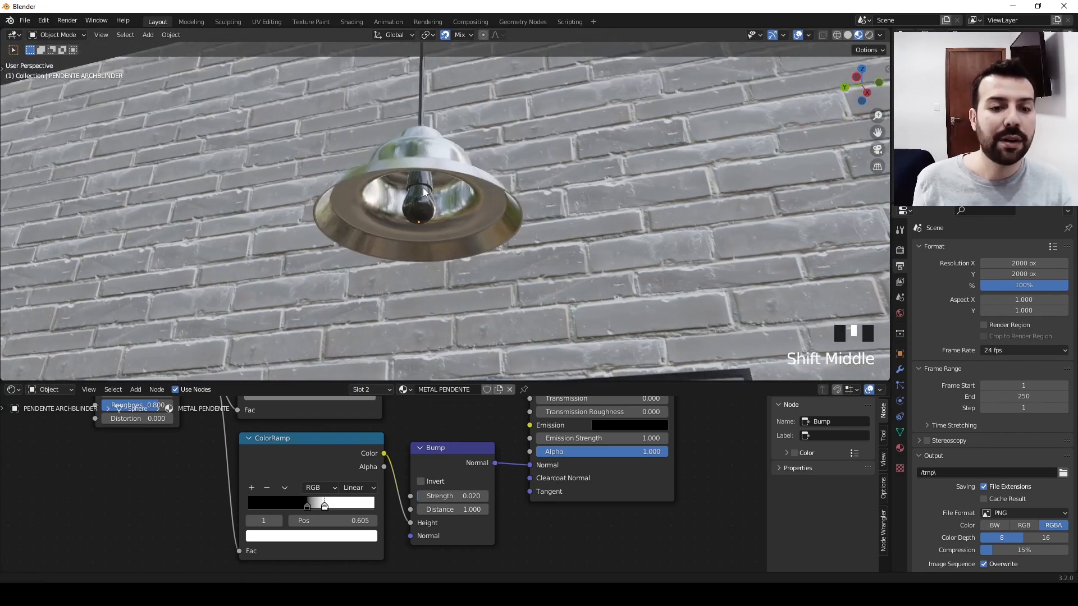
pyautogui.scroll(2, 423, 191)
# - Enter Edit Mode on the pendant lamp and select only the linked faces of the light bulb
pyautogui.click(400, 210)
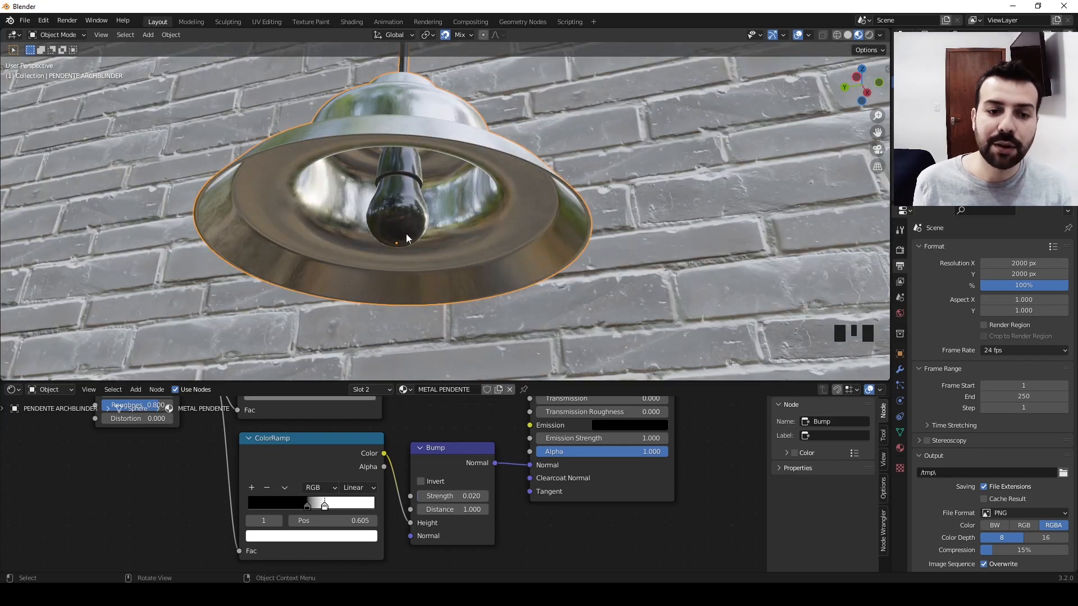
pyautogui.press('Tab')
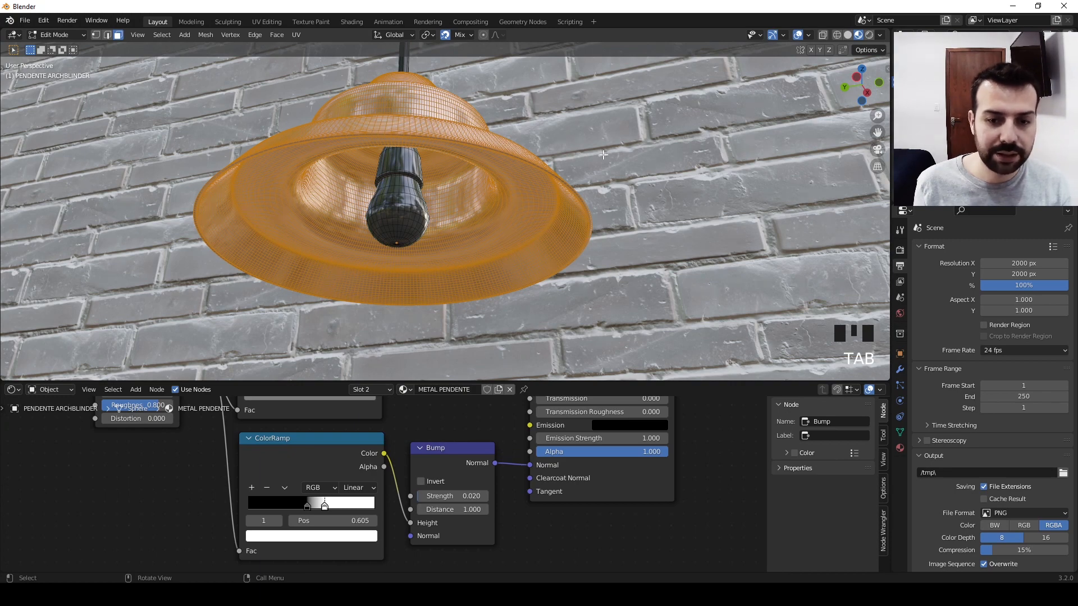
pyautogui.click(648, 306)
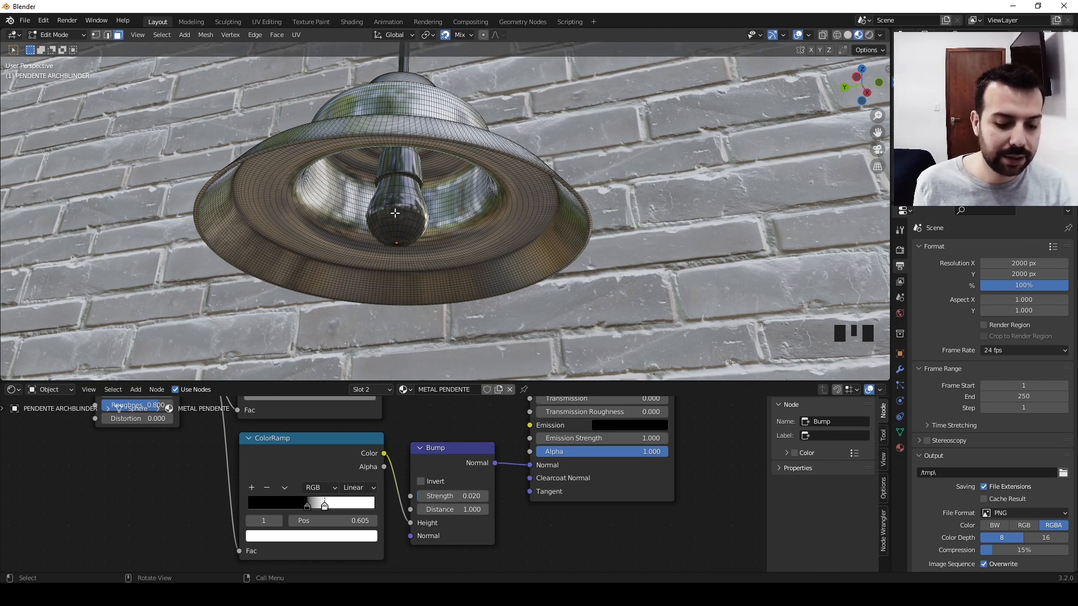
pyautogui.press('l')
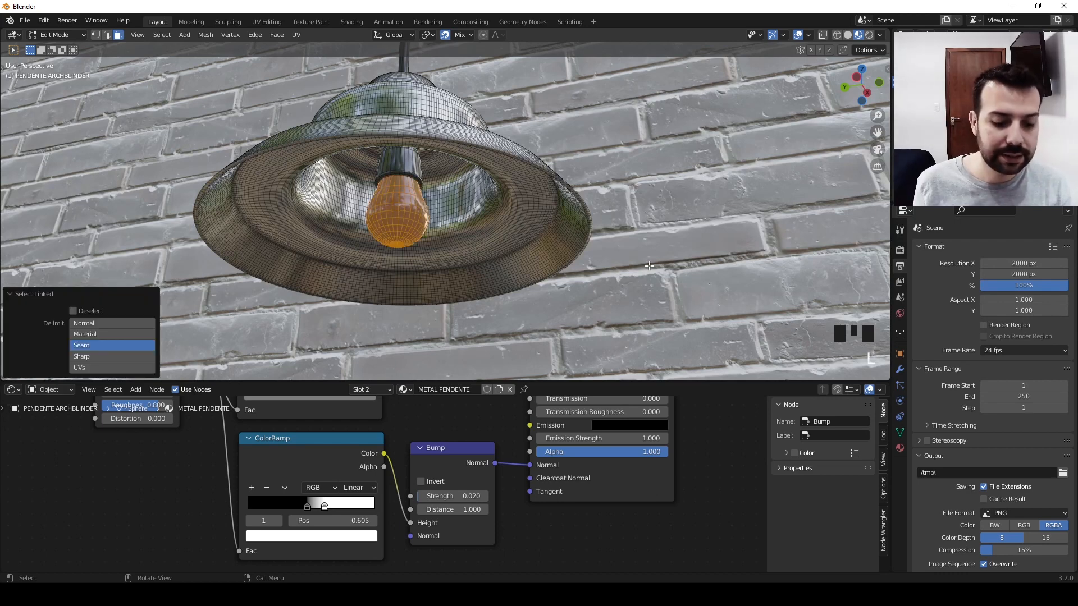
# - Create a material named LAMPADA in a new third slot and assign it to the selected bulb faces
pyautogui.click(362, 389)
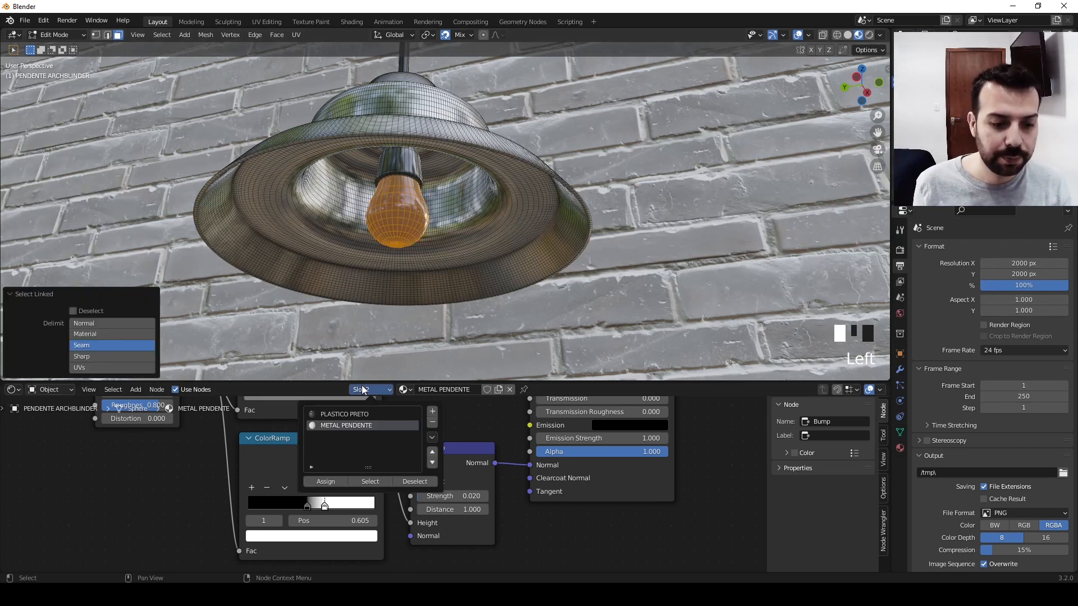
pyautogui.click(432, 413)
pyautogui.click(436, 388)
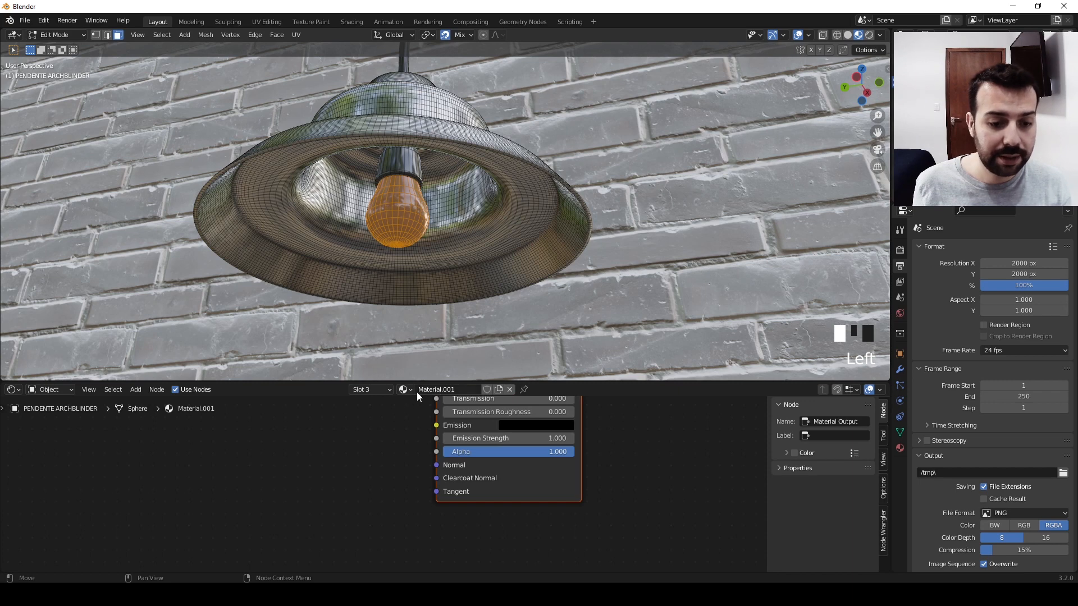
pyautogui.doubleClick(421, 389)
pyautogui.write('LAMPAD')
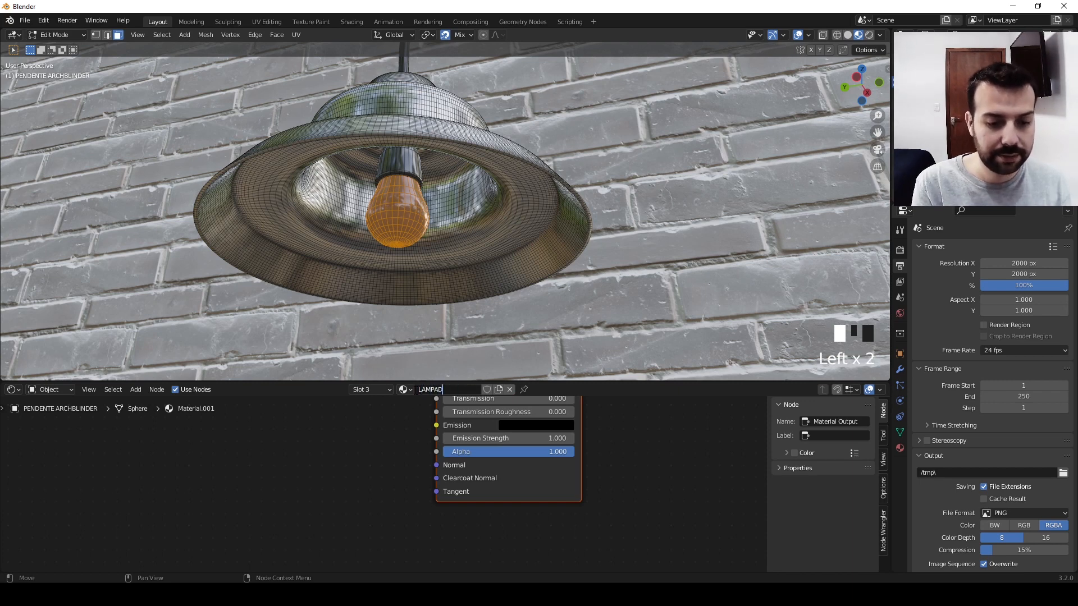
pyautogui.write('A')
pyautogui.press('Return')
pyautogui.click(376, 389)
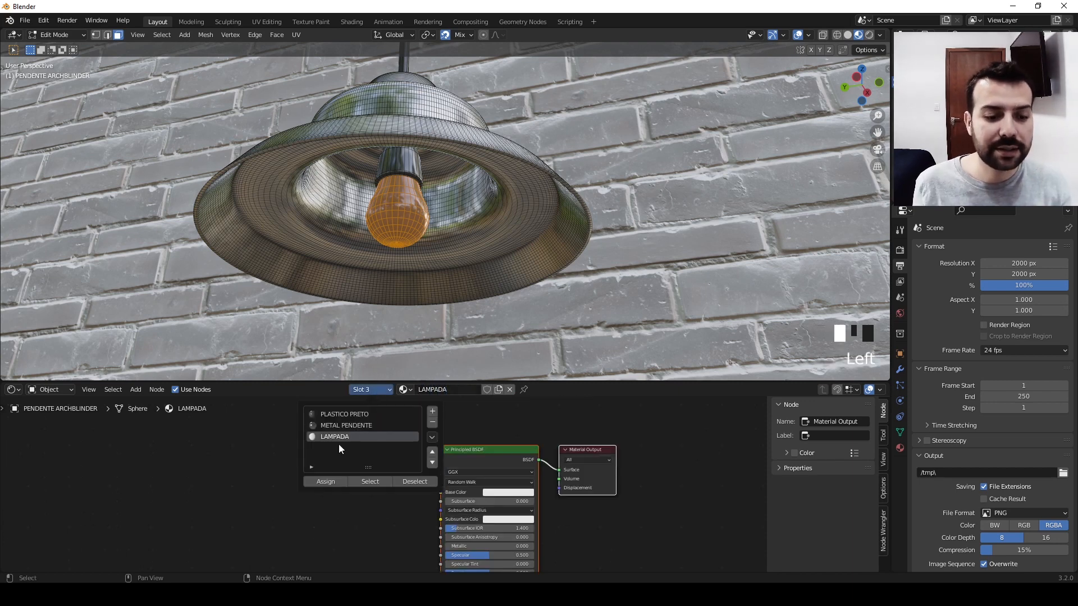
pyautogui.click(325, 481)
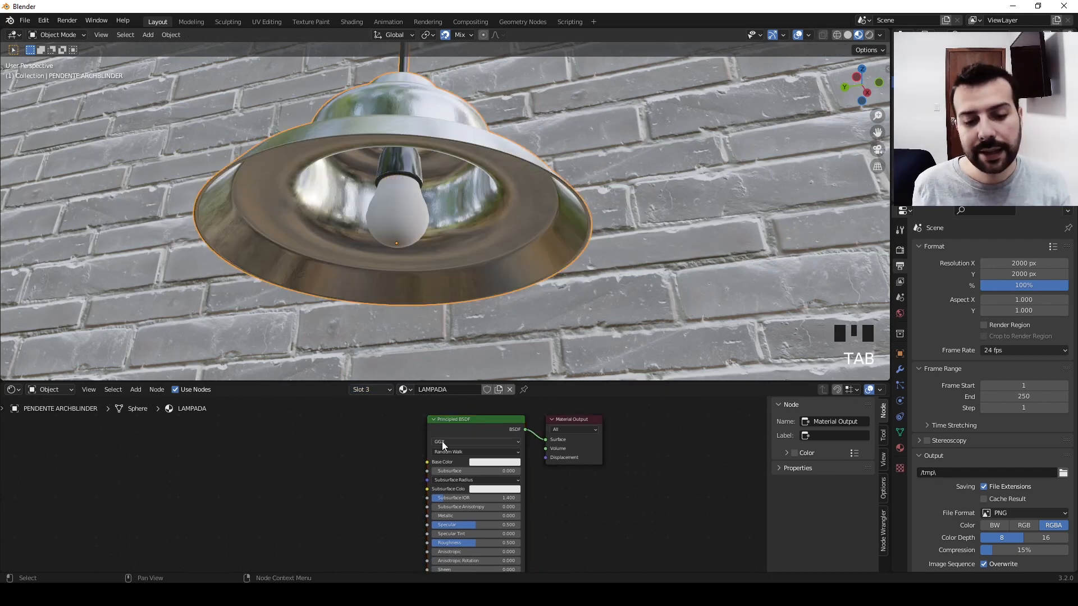
# - Delete the Principled BSDF node from the LAMPADA material
pyautogui.moveTo(489, 437); pyautogui.dragTo(460, 433)
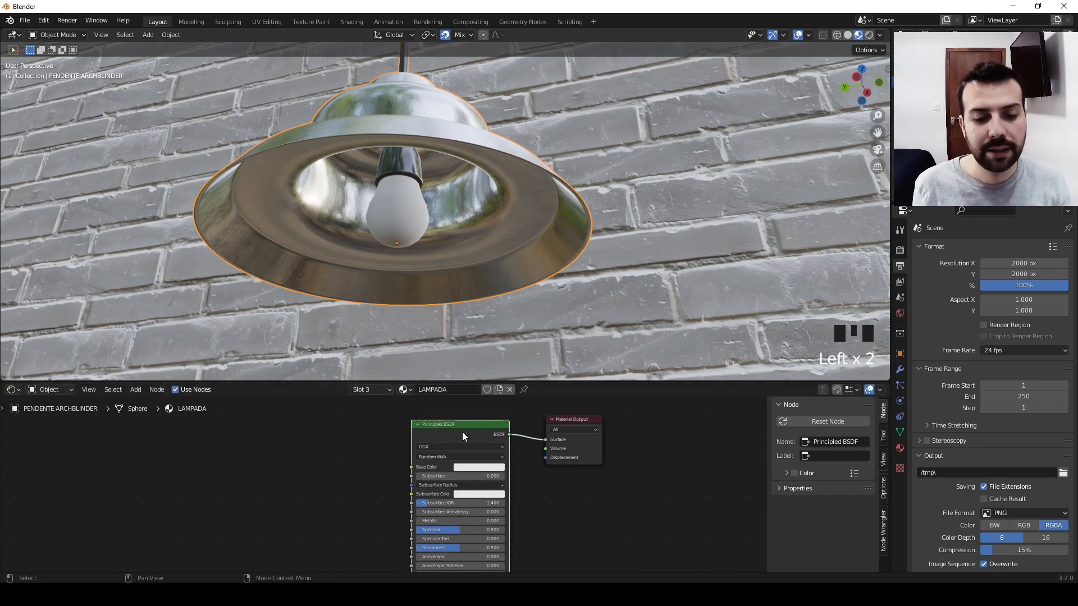
pyautogui.press('Delete')
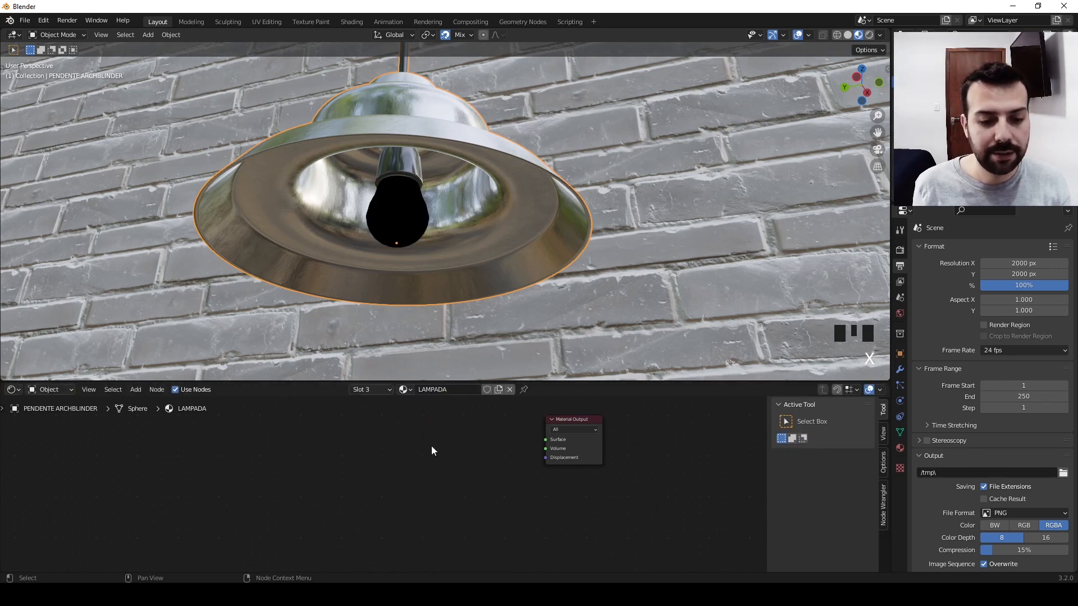
# - Add an Emission node to the LAMPADA material and connect it to the Material Output's Surface input
pyautogui.hotkey('shift', 'a')
pyautogui.click(437, 446)
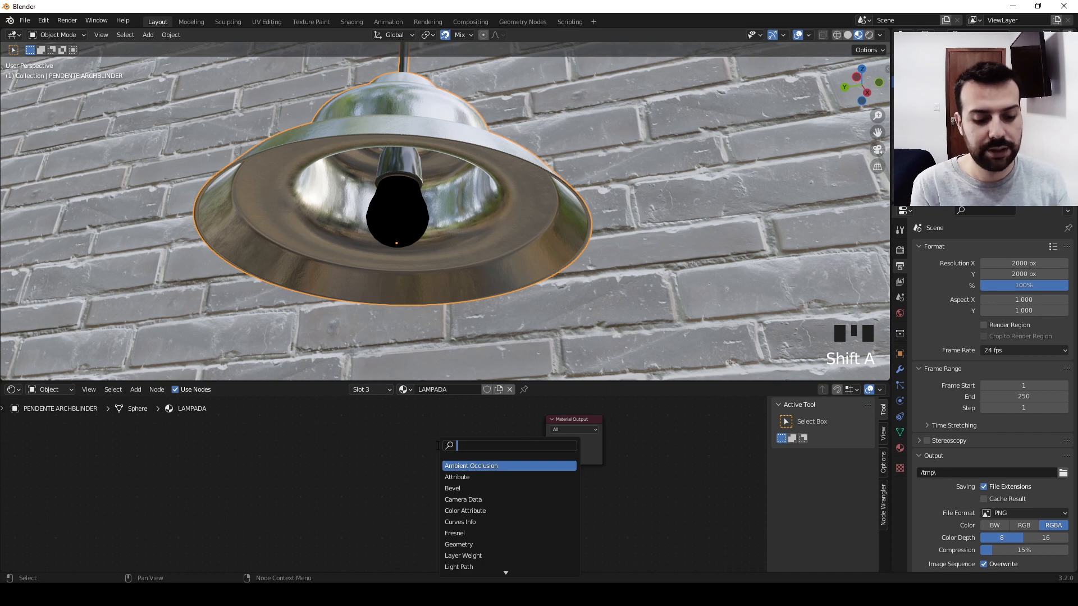
pyautogui.write('emission')
pyautogui.press('Return')
pyautogui.click(476, 446)
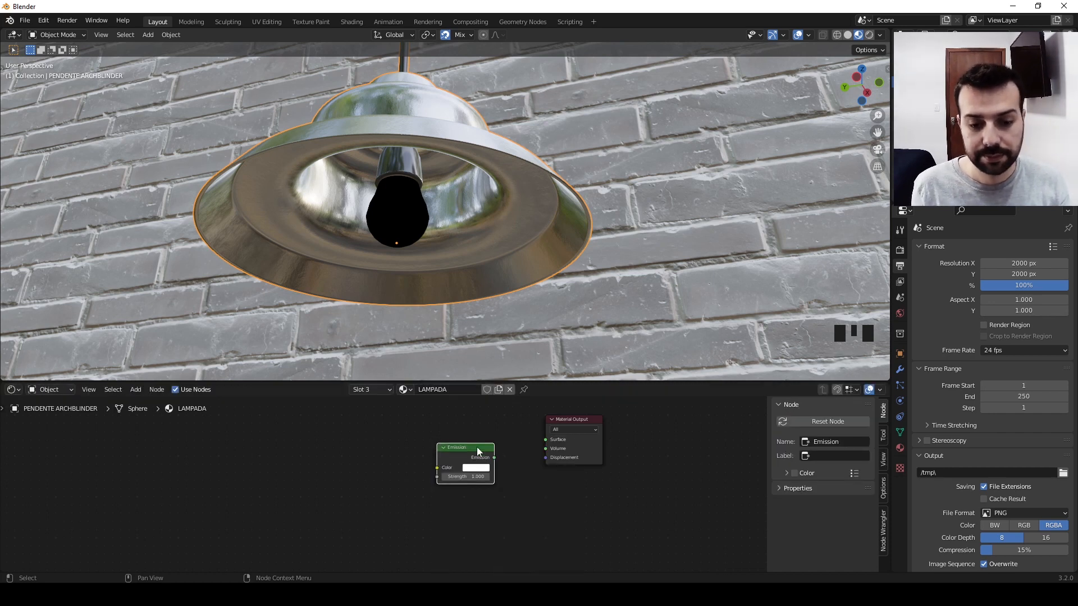
pyautogui.moveTo(494, 458); pyautogui.dragTo(544, 441)
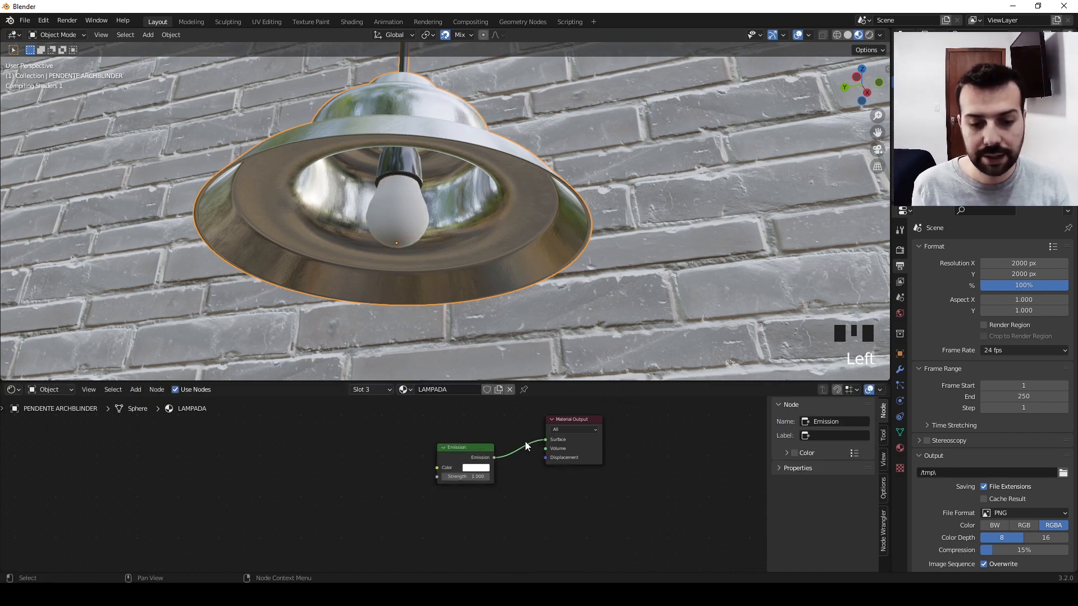
pyautogui.moveTo(476, 447); pyautogui.dragTo(479, 435)
pyautogui.click(478, 455)
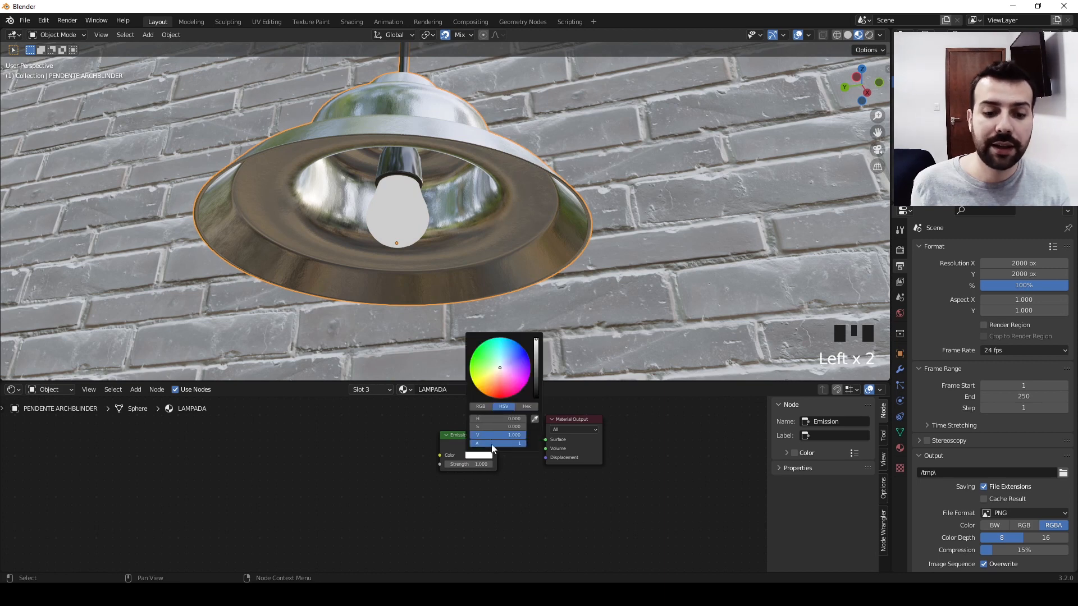
pyautogui.moveTo(490, 387)
pyautogui.mouseDown()
pyautogui.moveTo(481, 361)
pyautogui.moveTo(507, 376)
pyautogui.moveTo(488, 380)
pyautogui.moveTo(507, 376)
pyautogui.mouseUp()
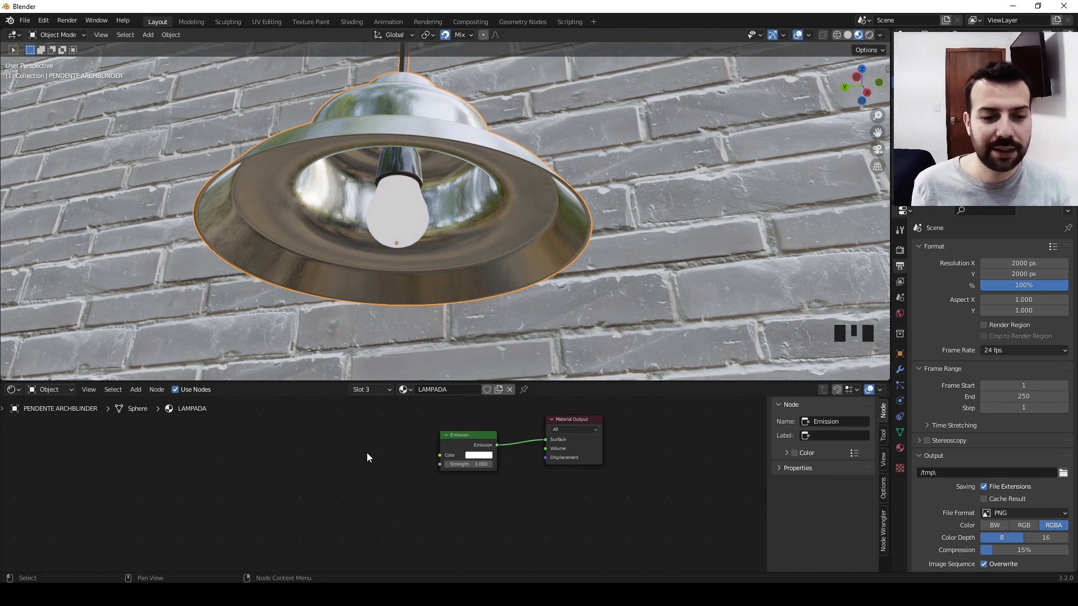
pyautogui.click(338, 447)
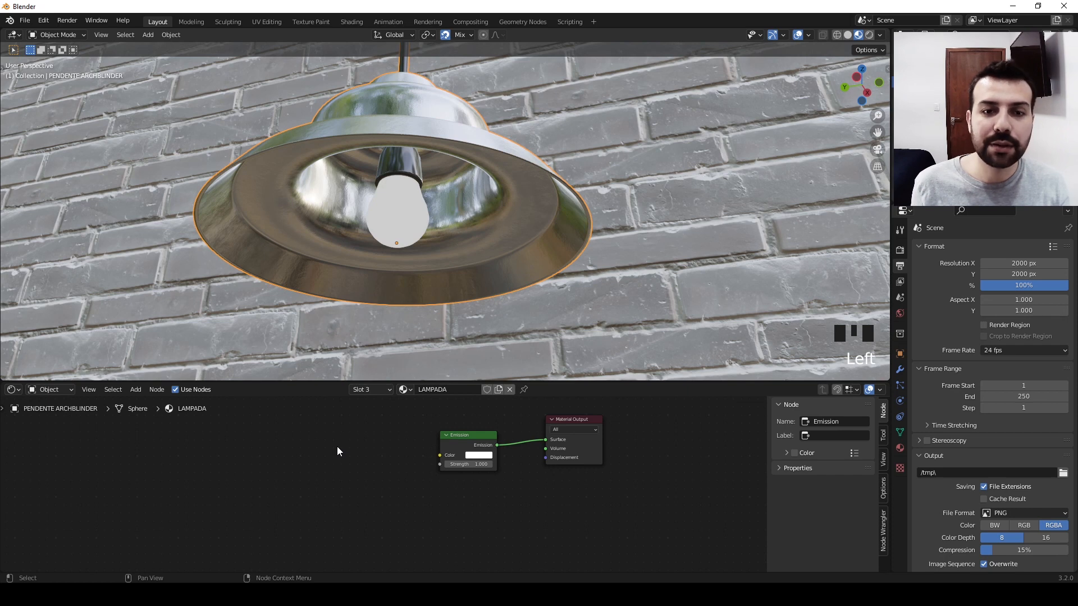
pyautogui.click(329, 451)
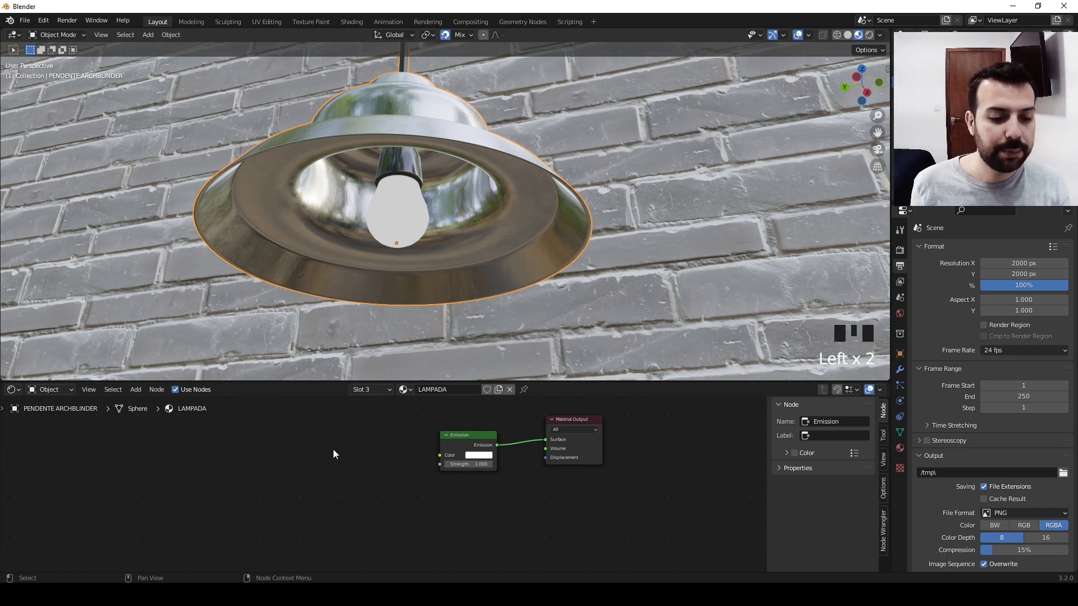
# - Add a Blackbody node before the Emission node in the LAMPADA material
pyautogui.hotkey('shift', 'a')
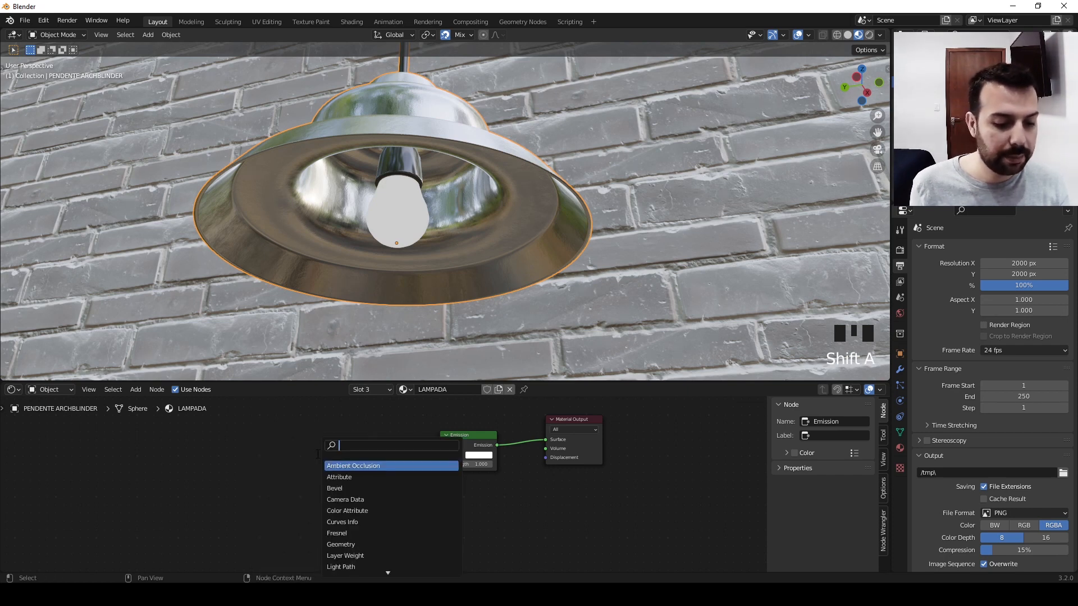
pyautogui.write('black')
pyautogui.press('Return')
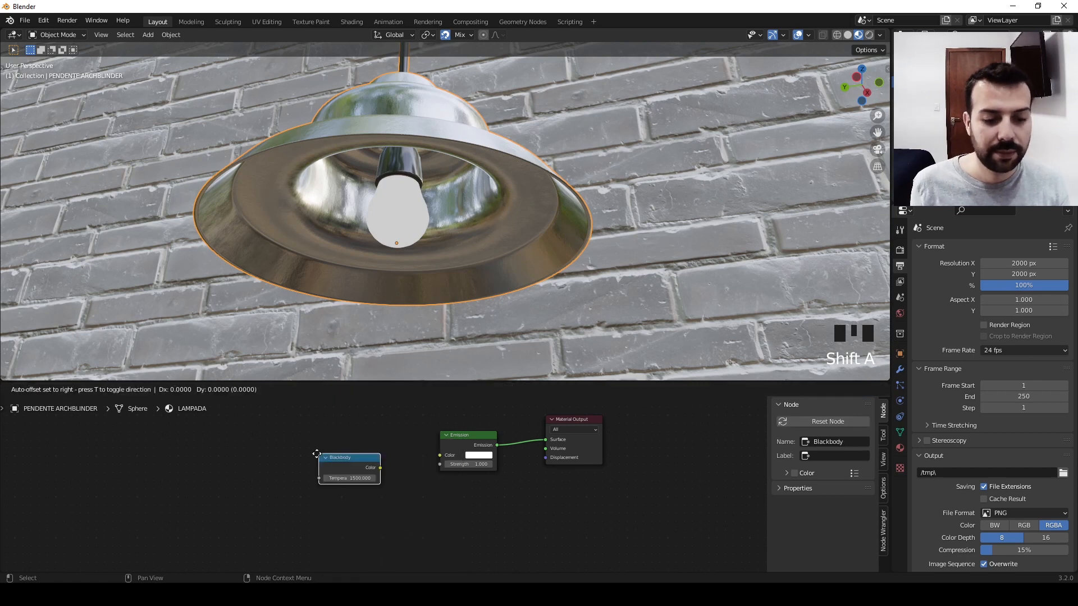
pyautogui.click(314, 435)
# - Set the Blackbody temperature to 3200 and connect its color to the Emission node's Color input
pyautogui.scroll(3, 332, 457)
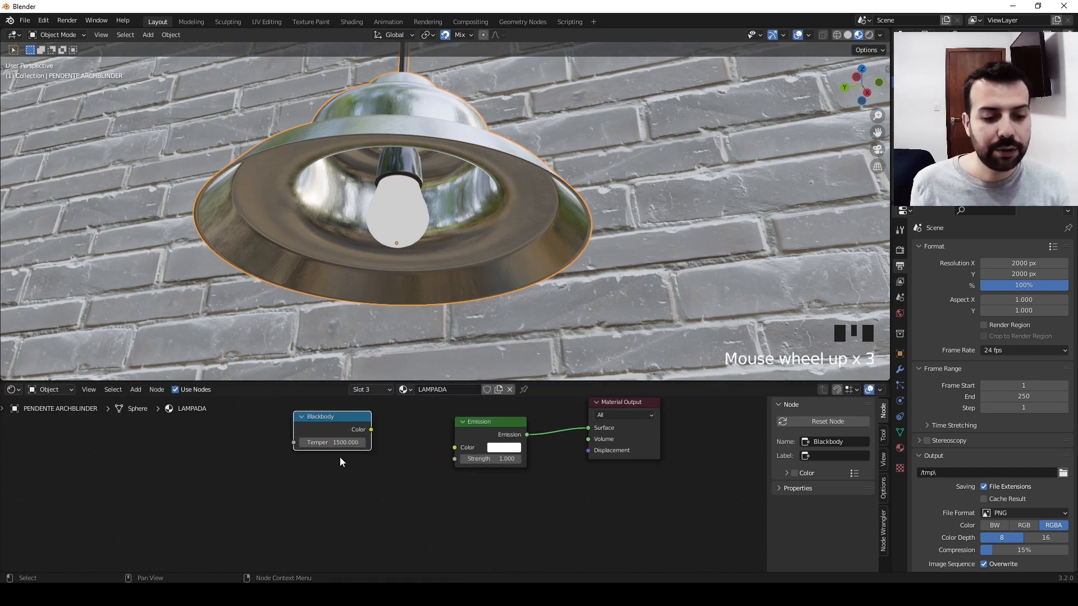
pyautogui.moveTo(340, 458); pyautogui.dragTo(325, 494, button='middle')
pyautogui.scroll(3, 324, 492)
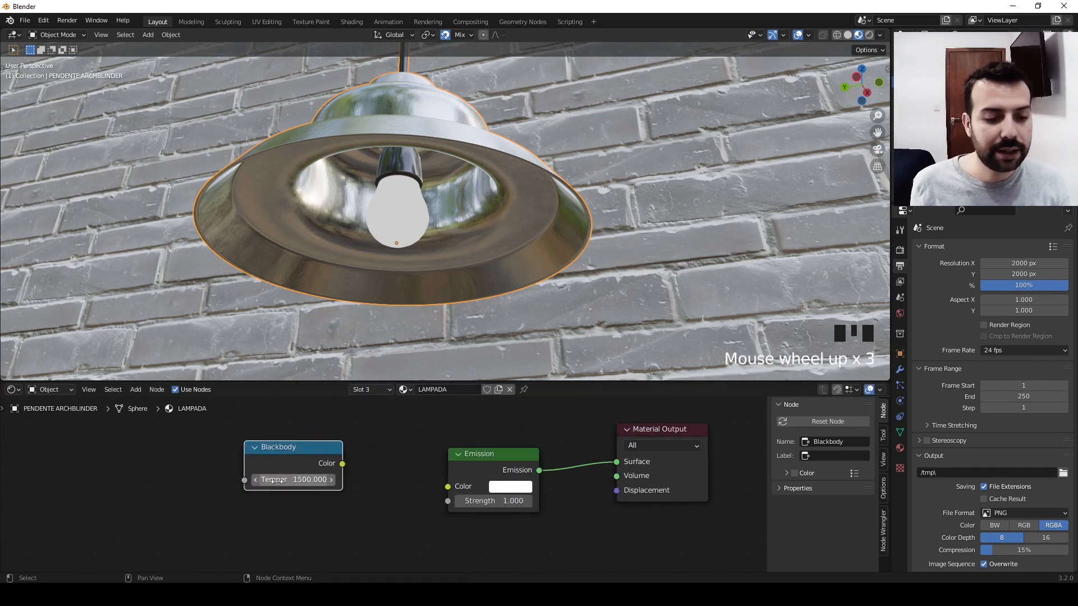
pyautogui.click(305, 480)
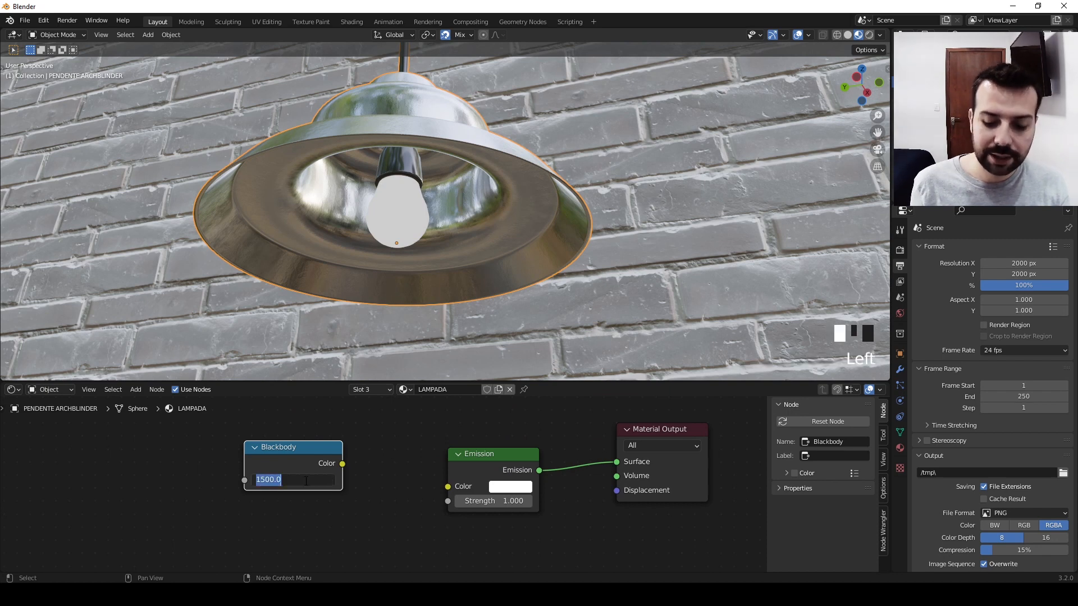
pyautogui.write('3200')
pyautogui.press('Return')
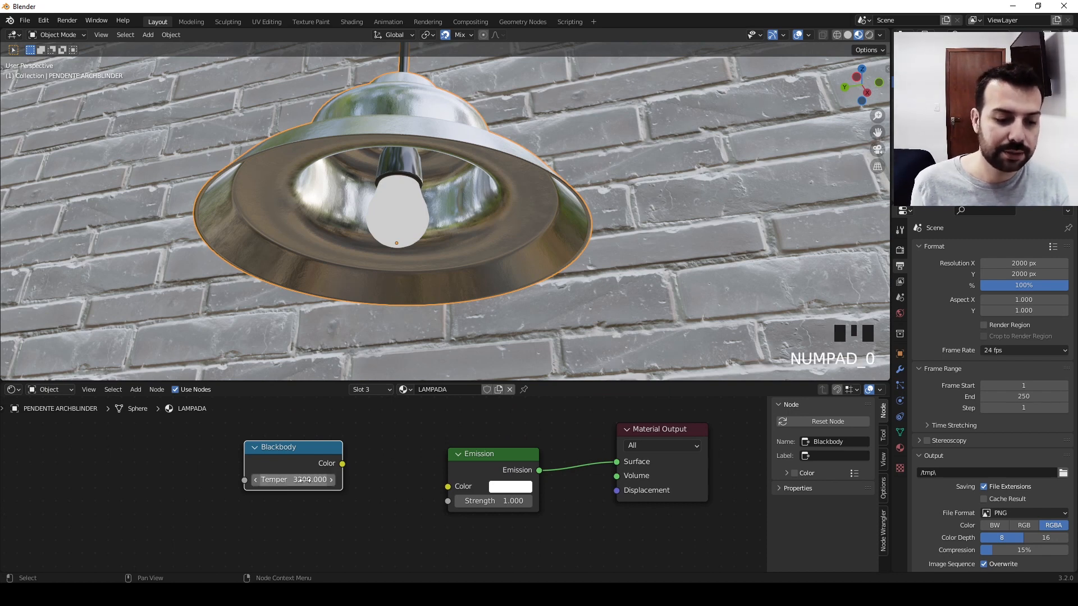
pyautogui.moveTo(342, 464); pyautogui.dragTo(414, 468)
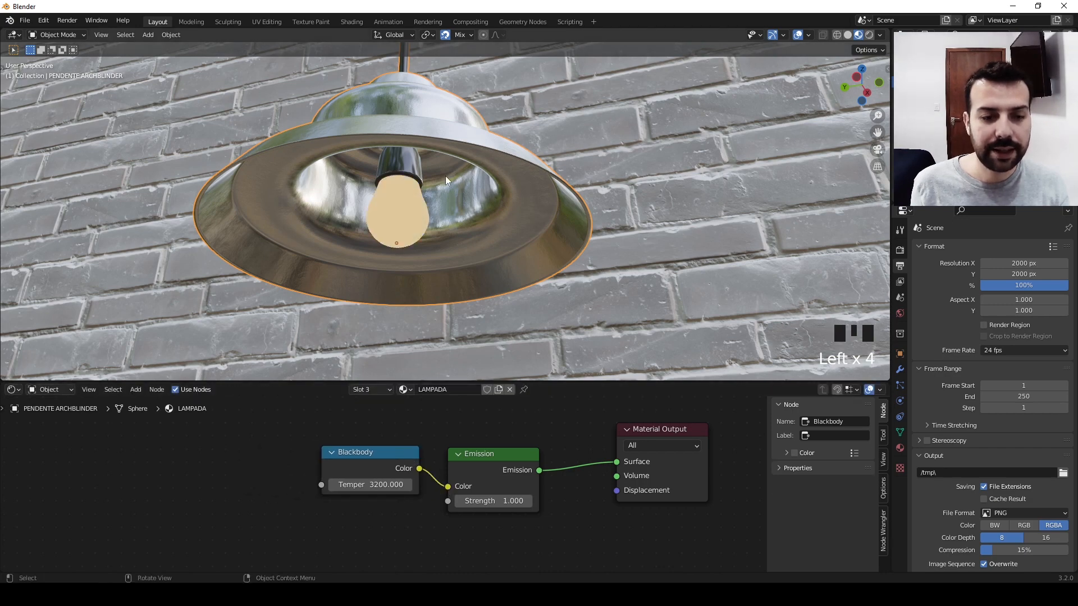
# - Try higher Emission strengths of about 20 and 13.5 against the whole scene, and restore the strength to 1
pyautogui.scroll(-3, 444, 176)
pyautogui.scroll(-4, 481, 225)
pyautogui.moveTo(486, 231); pyautogui.dragTo(611, 250, button='middle')
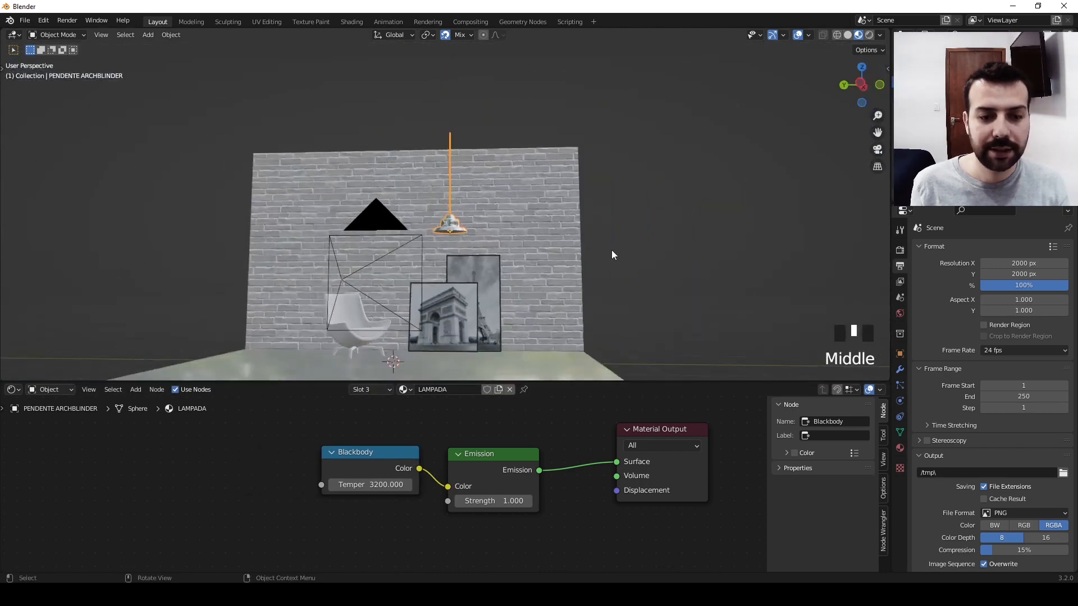
pyautogui.scroll(3, 540, 276)
pyautogui.moveTo(540, 276); pyautogui.dragTo(527, 301, button='middle')
pyautogui.moveTo(494, 501); pyautogui.dragTo(583, 500)
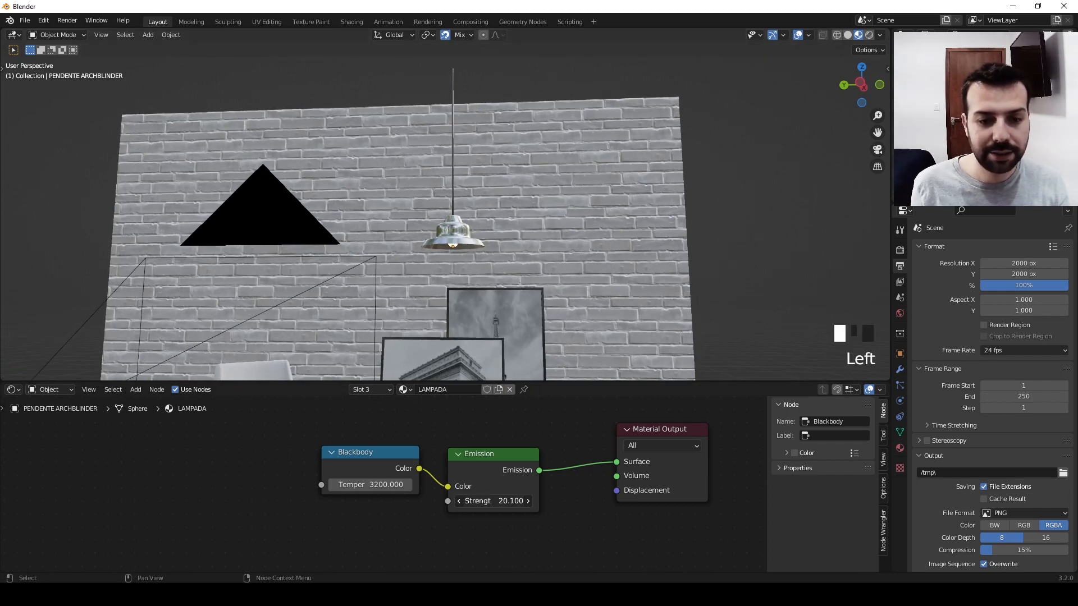
pyautogui.moveTo(511, 501); pyautogui.dragTo(519, 500)
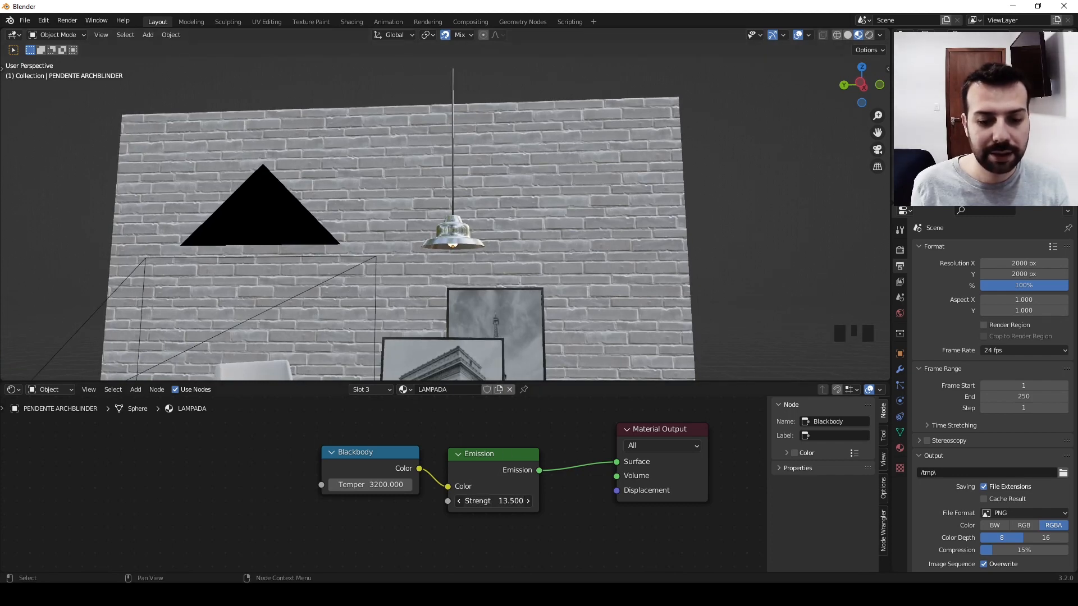
pyautogui.click(494, 500)
pyautogui.write('1')
pyautogui.press('Return')
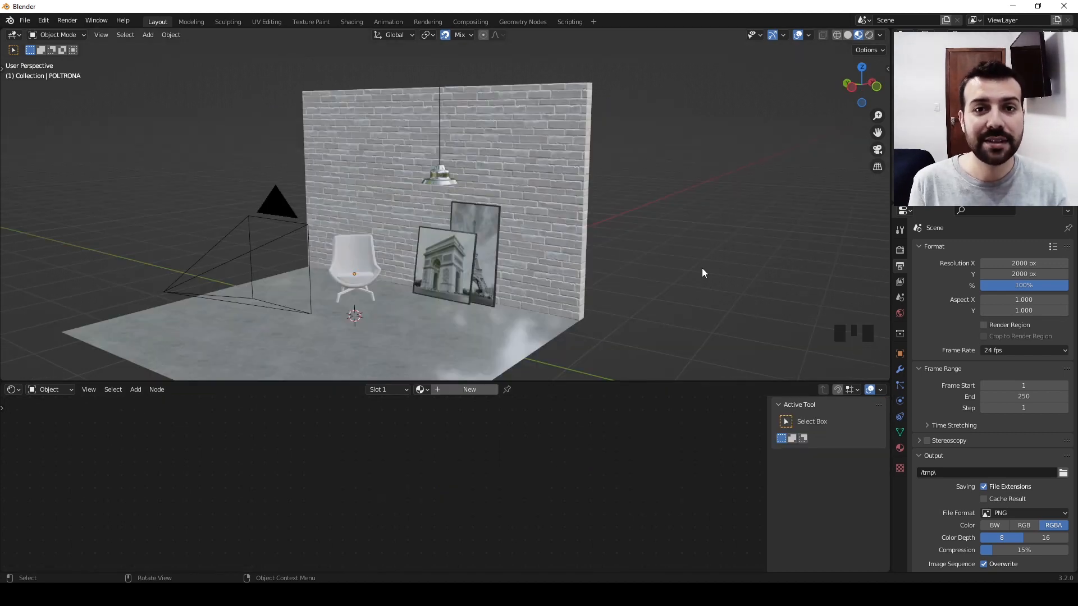
# - Select the armchair and create a new material for it named METAL PRETO
pyautogui.click(362, 280)
pyautogui.moveTo(368, 277)
pyautogui.mouseDown(button='middle')
pyautogui.moveTo(341, 298)
pyautogui.moveTo(470, 292)
pyautogui.moveTo(353, 289)
pyautogui.mouseUp(button='middle')
pyautogui.press('KP_Decimal')
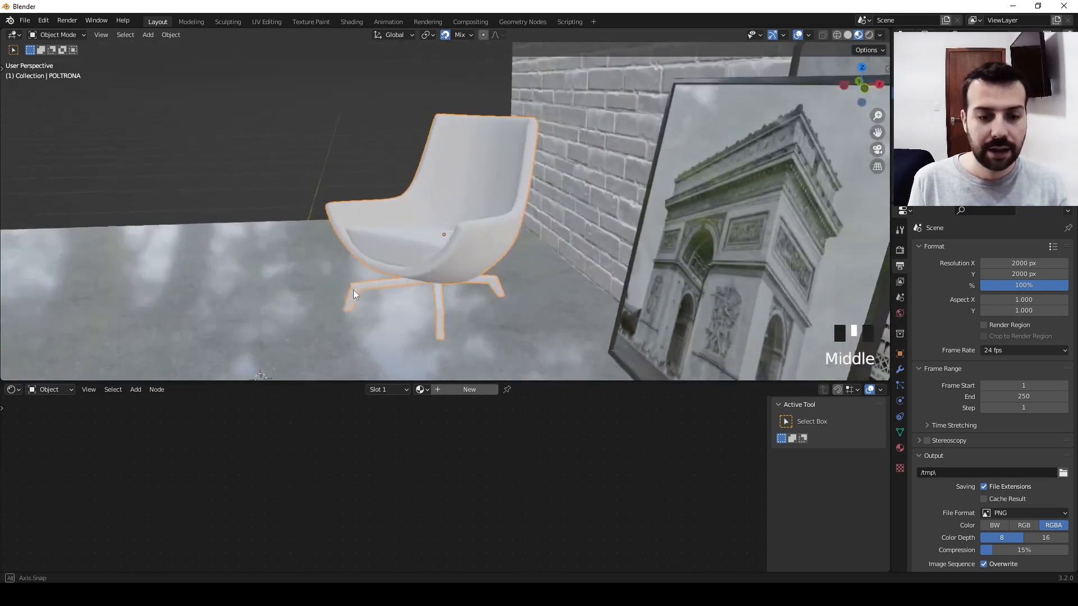
pyautogui.click(442, 389)
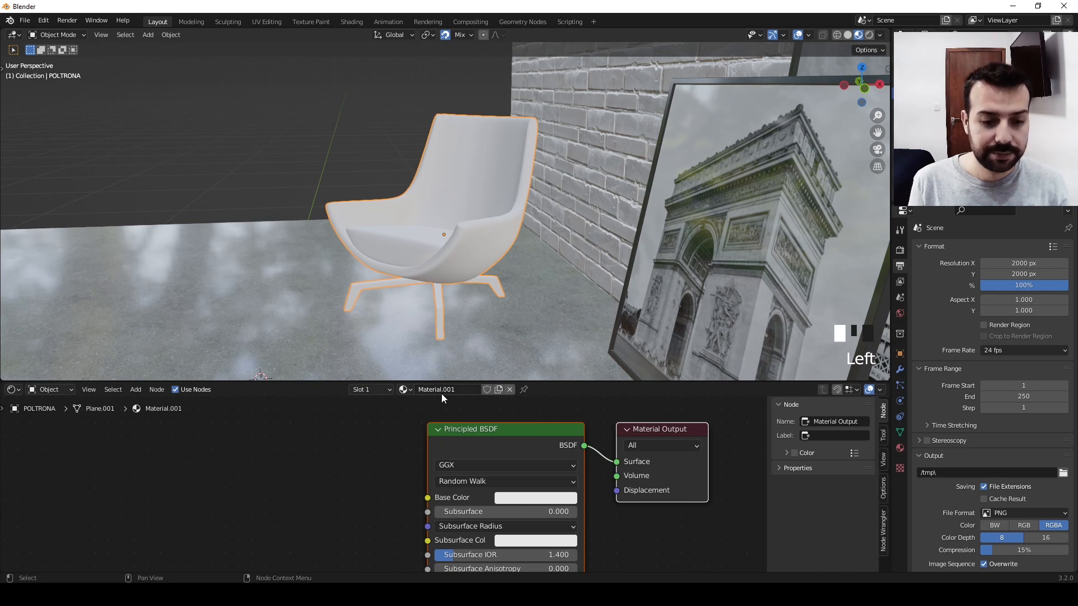
pyautogui.doubleClick(442, 394)
pyautogui.write('METAL')
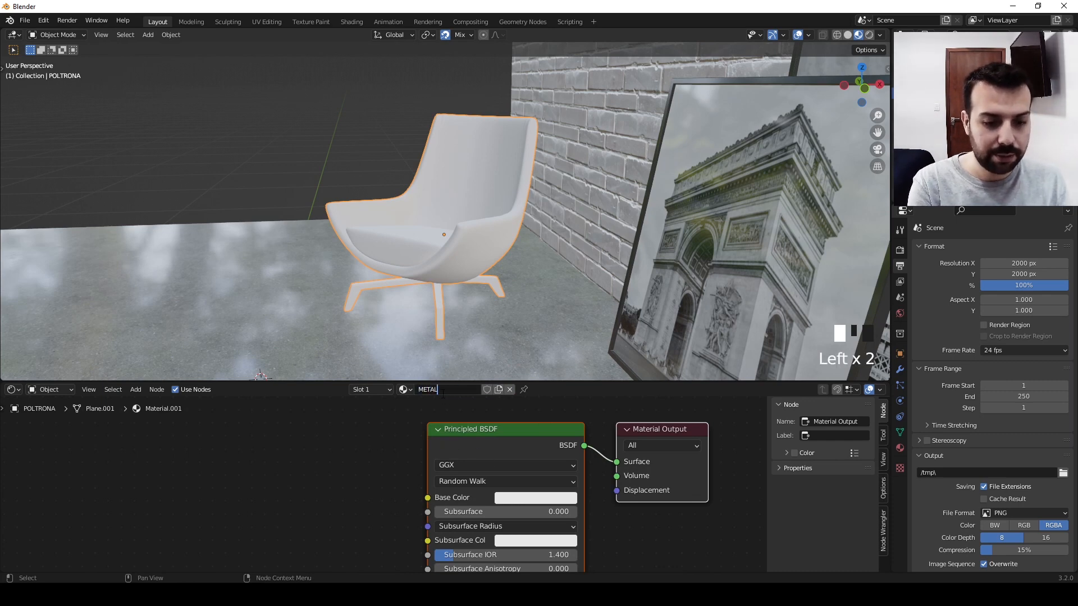
pyautogui.write(' PRETO')
pyautogui.press('Return')
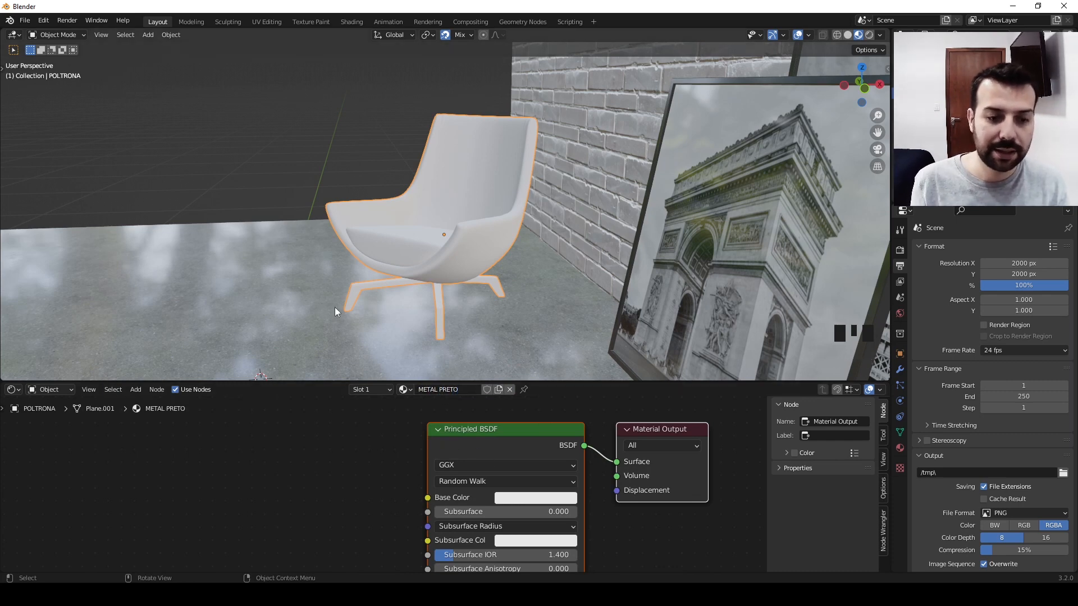
# - Set the METAL PRETO shader's Specular to 1.000, Roughness to 0.068 and Metallic to 1.000
pyautogui.click(353, 497)
pyautogui.scroll(-2, 326, 513)
pyautogui.moveTo(323, 515); pyautogui.dragTo(367, 465, button='middle')
pyautogui.scroll(-1, 385, 484)
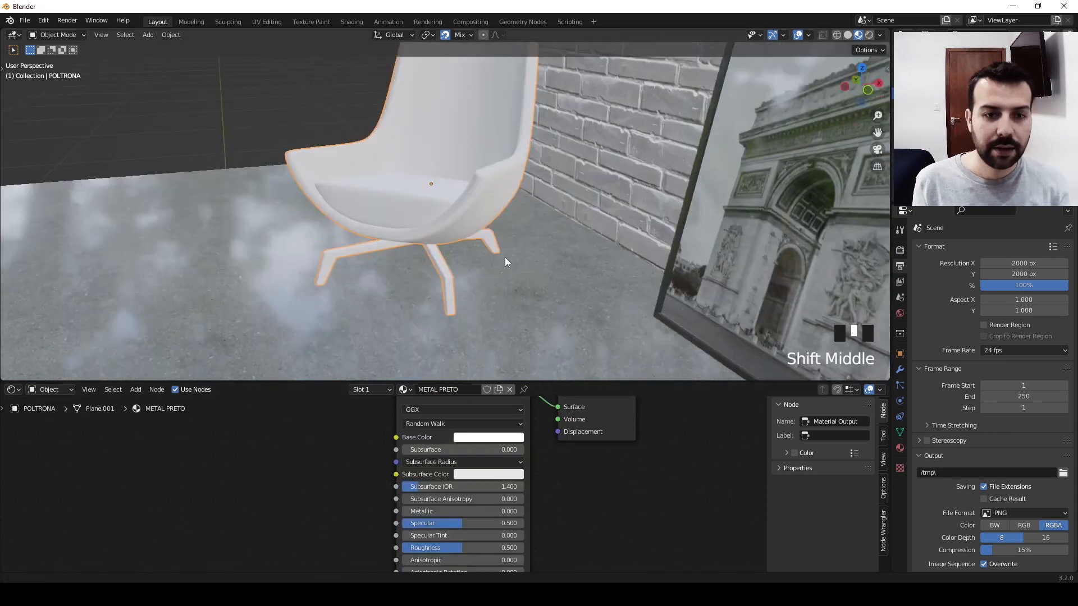
pyautogui.keyDown('shift'); pyautogui.moveTo(504, 257); pyautogui.dragTo(504, 259, button='middle'); pyautogui.keyUp('shift')
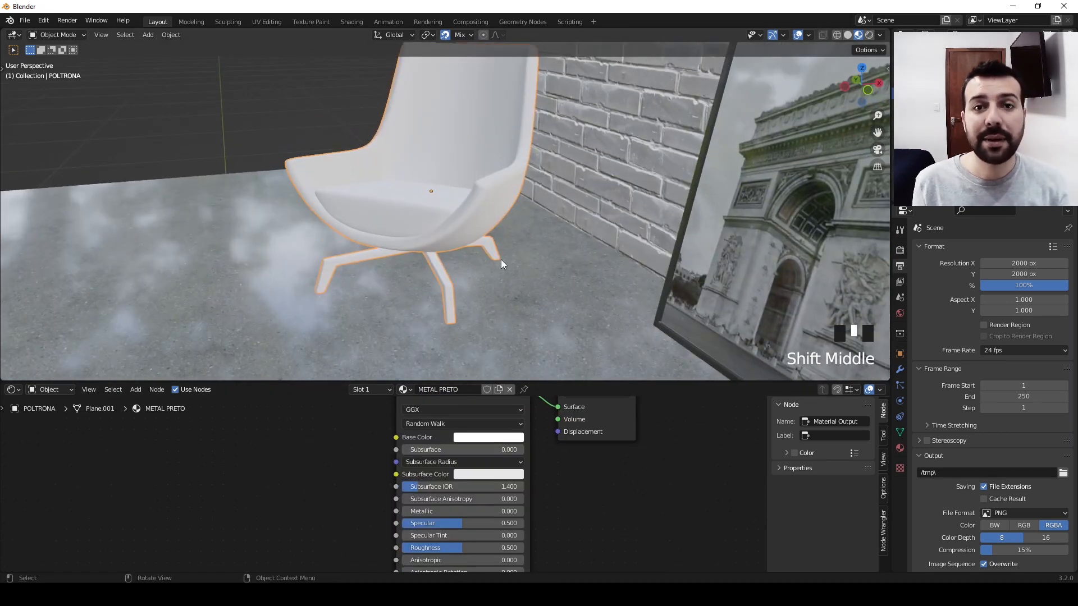
pyautogui.moveTo(462, 523); pyautogui.dragTo(456, 476, button='middle')
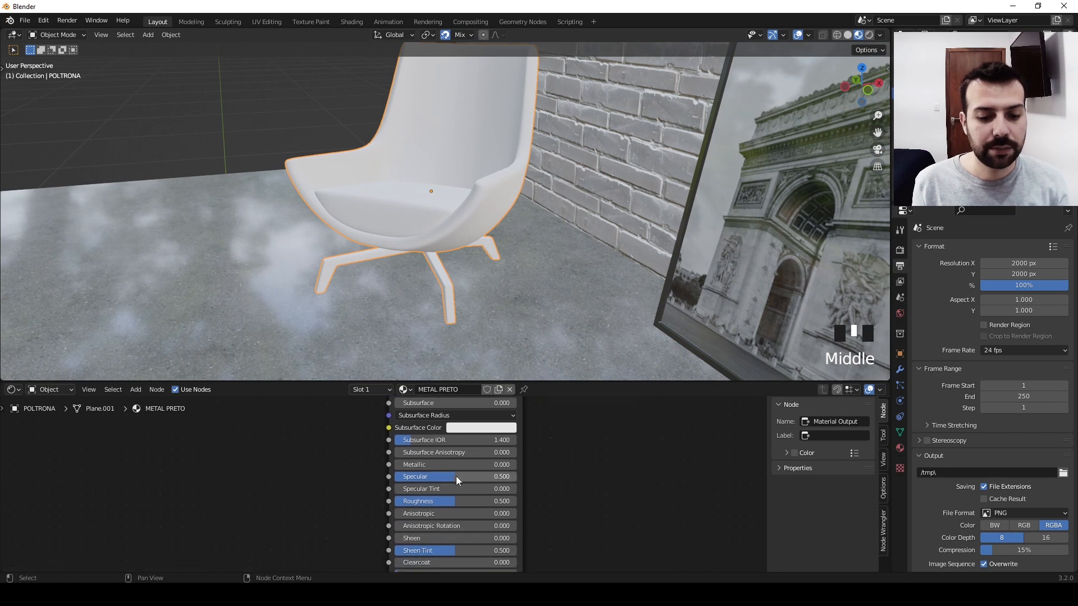
pyautogui.moveTo(456, 476); pyautogui.dragTo(519, 476)
pyautogui.moveTo(452, 501); pyautogui.dragTo(405, 501)
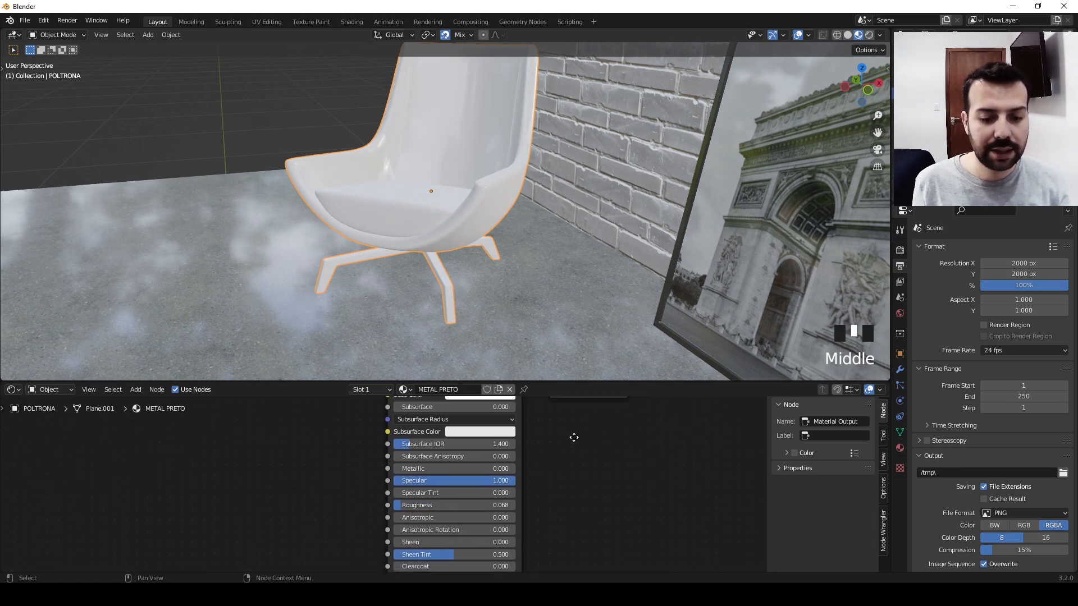
pyautogui.moveTo(534, 402); pyautogui.dragTo(521, 478, button='middle')
pyautogui.moveTo(526, 514); pyautogui.dragTo(531, 483, button='middle')
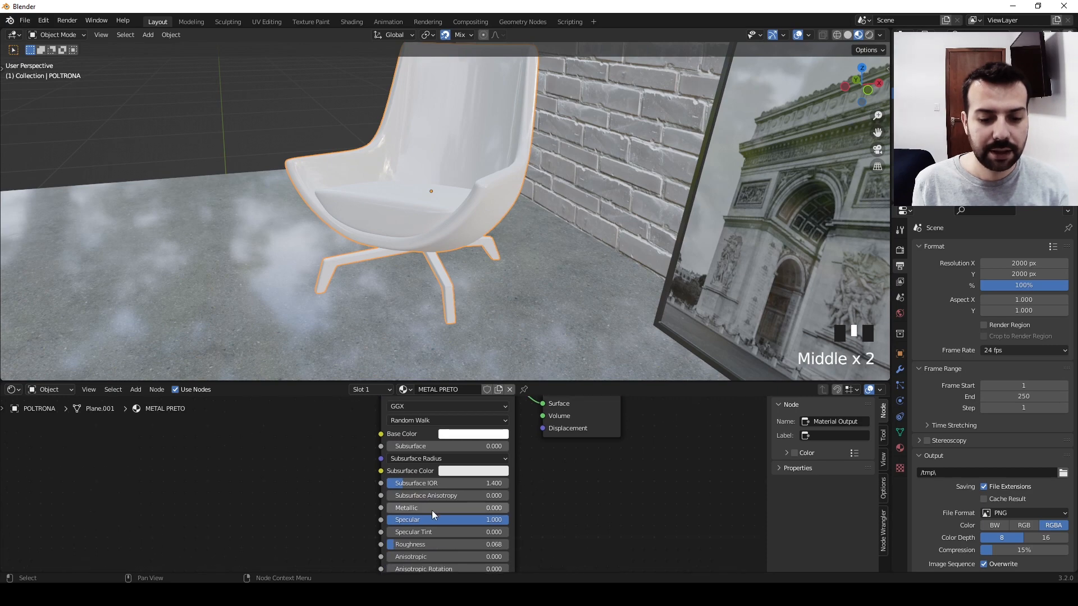
pyautogui.moveTo(432, 508); pyautogui.dragTo(509, 508)
# - Darken the METAL PRETO Base Color to a neutral dark grey, judging it on the armchair's legs
pyautogui.moveTo(460, 295); pyautogui.dragTo(416, 316, button='middle')
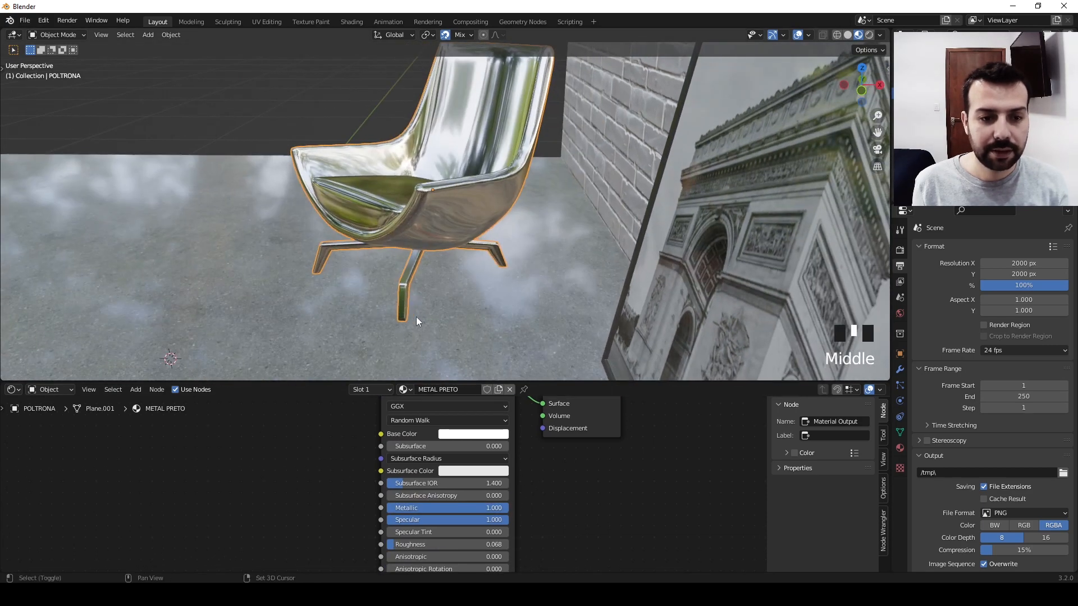
pyautogui.scroll(5, 489, 258)
pyautogui.moveTo(547, 314); pyautogui.dragTo(561, 292, button='middle')
pyautogui.scroll(3, 488, 291)
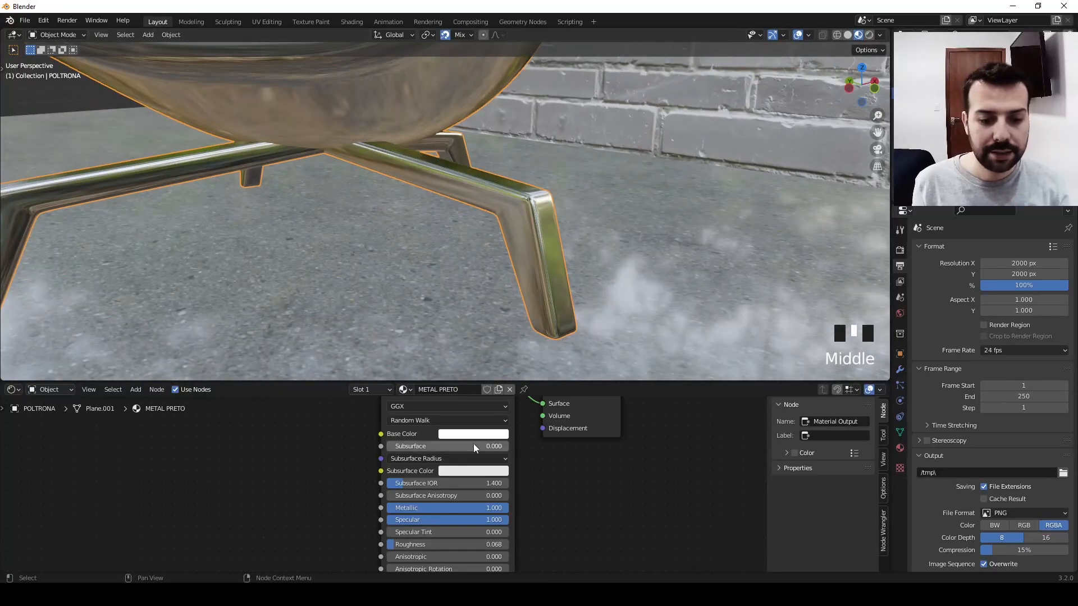
pyautogui.click(478, 433)
pyautogui.moveTo(538, 282); pyautogui.dragTo(534, 301)
pyautogui.moveTo(592, 181); pyautogui.dragTo(599, 264, button='middle')
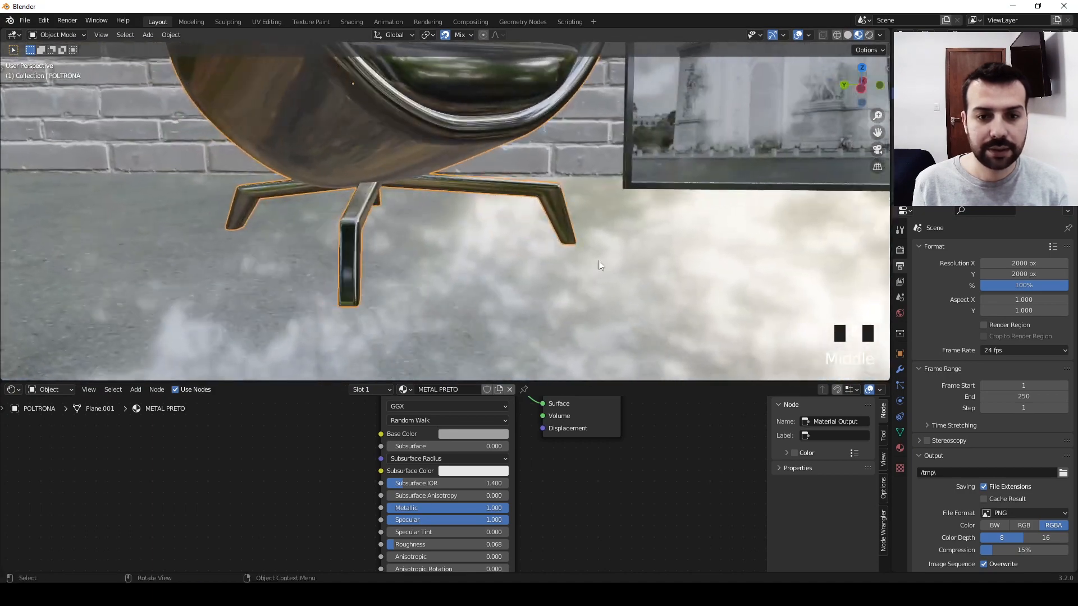
pyautogui.moveTo(486, 434); pyautogui.dragTo(512, 349)
pyautogui.click(499, 435)
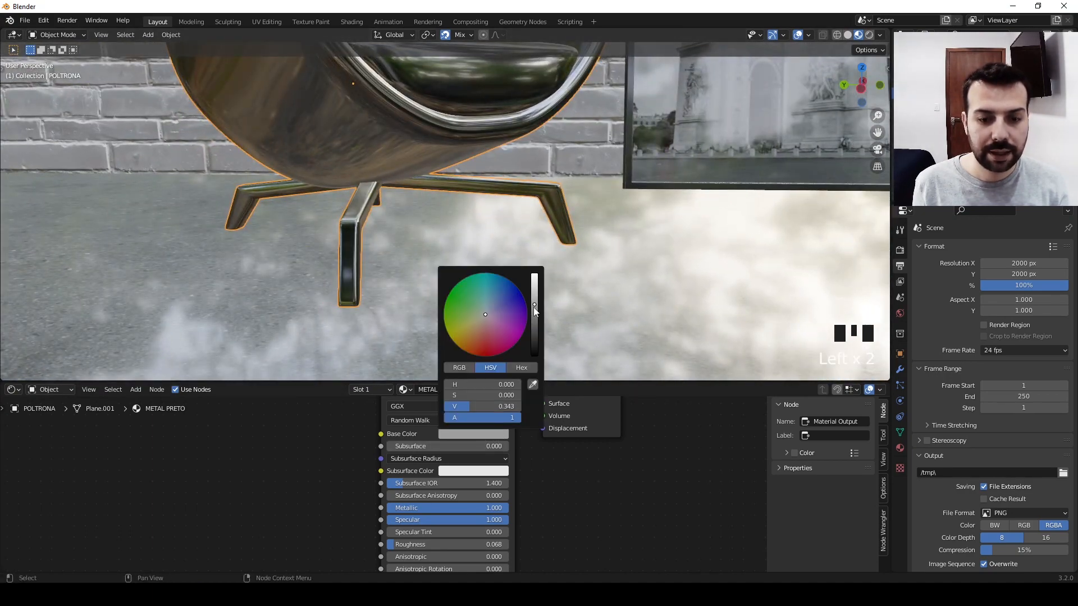
pyautogui.click(533, 307)
# - Set the METAL PRETO shader's Roughness to 0.086, judging the reflections on the armchair's legs
pyautogui.moveTo(597, 264); pyautogui.dragTo(502, 285, button='middle')
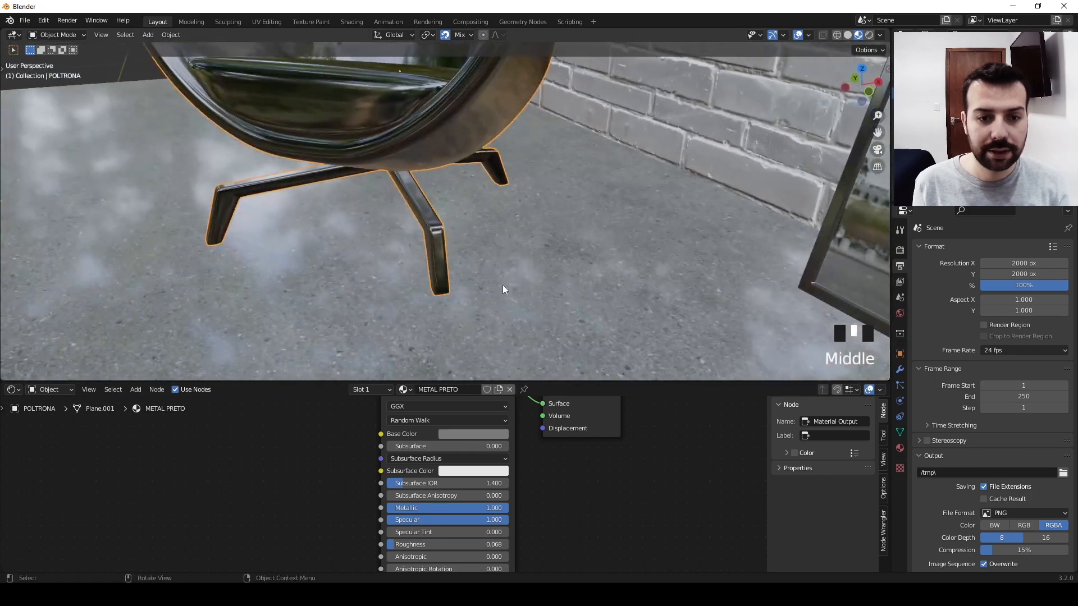
pyautogui.moveTo(432, 261); pyautogui.dragTo(460, 254, button='middle')
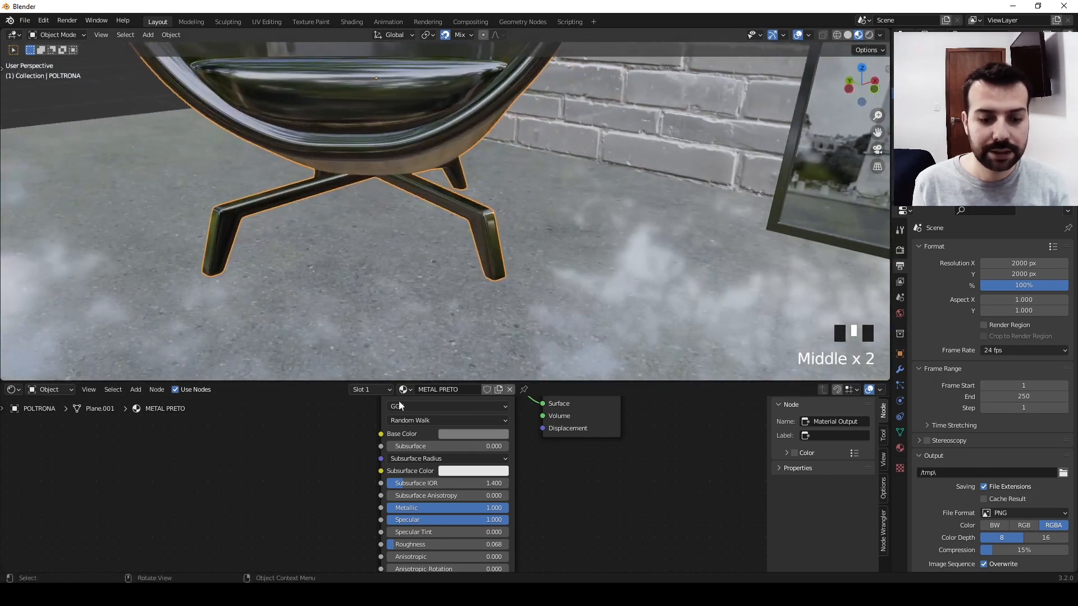
pyautogui.click(399, 542)
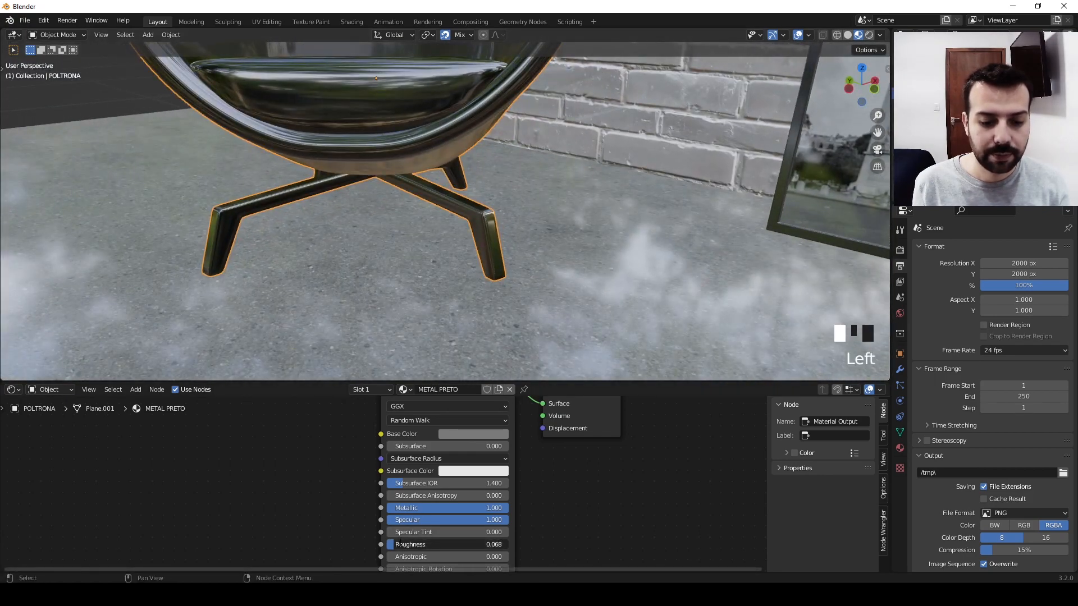
pyautogui.moveTo(398, 543); pyautogui.dragTo(402, 543)
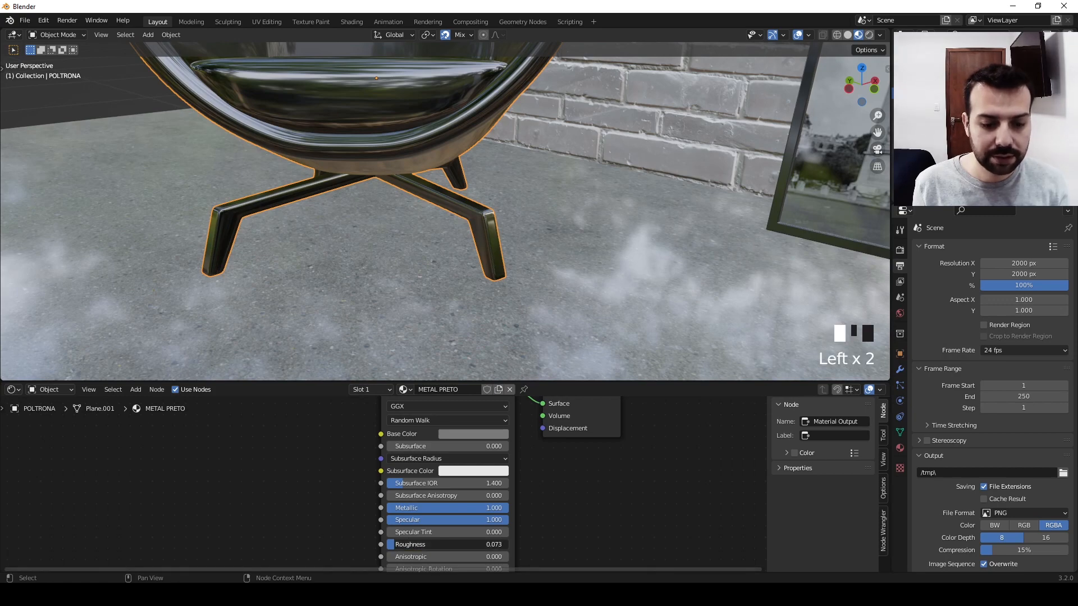
pyautogui.moveTo(553, 304); pyautogui.dragTo(514, 285, button='middle')
pyautogui.keyDown('shift'); pyautogui.moveTo(487, 209); pyautogui.dragTo(410, 151, button='middle'); pyautogui.keyUp('shift')
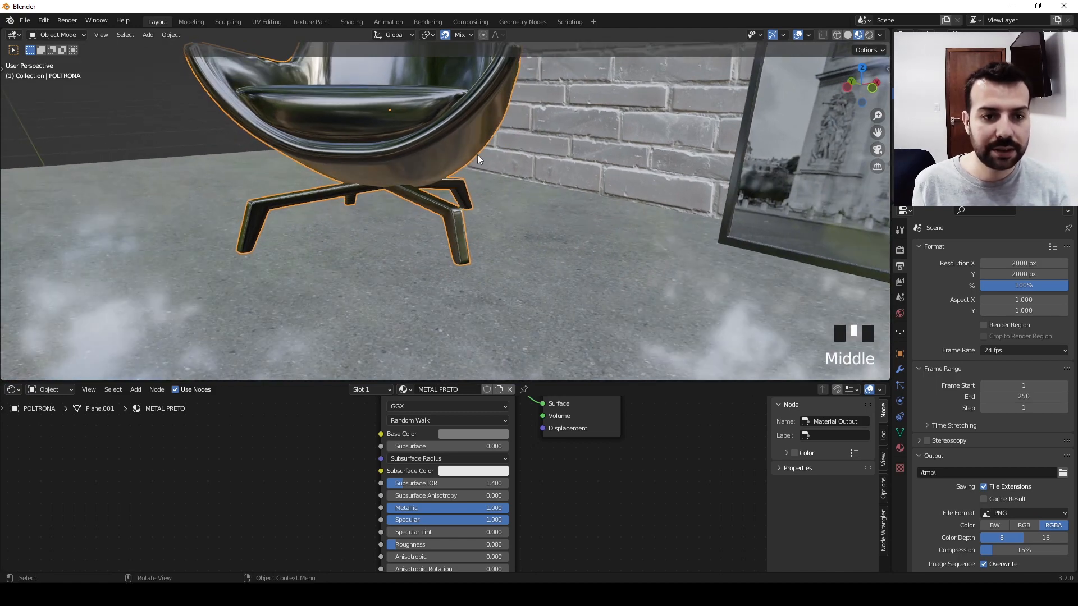
# - Enter Edit Mode on the armchair and select all linked faces of its shell and its seat cushion
pyautogui.click(364, 389)
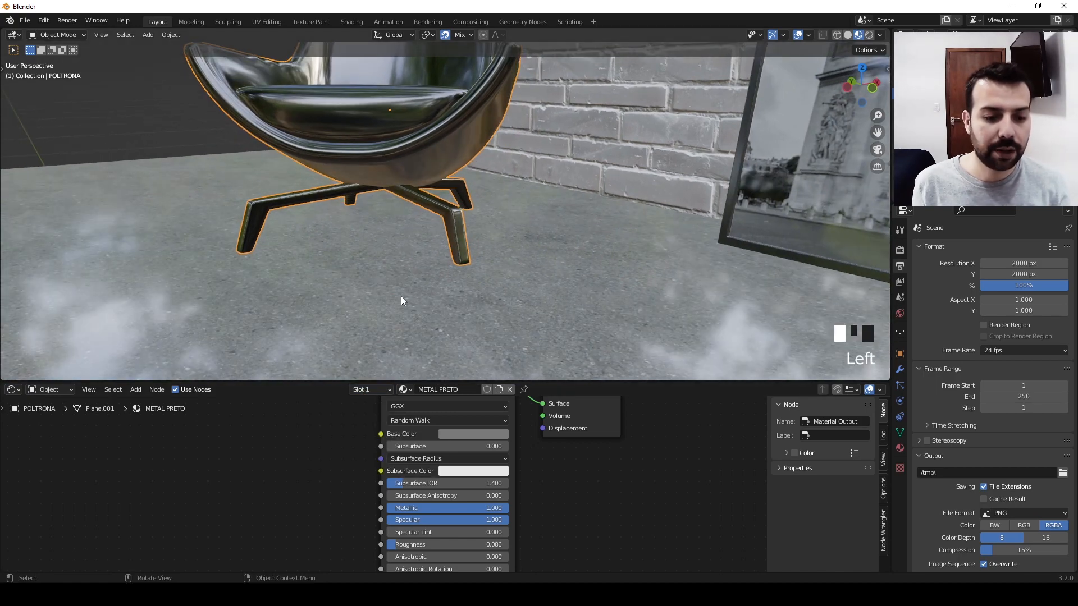
pyautogui.press('Tab')
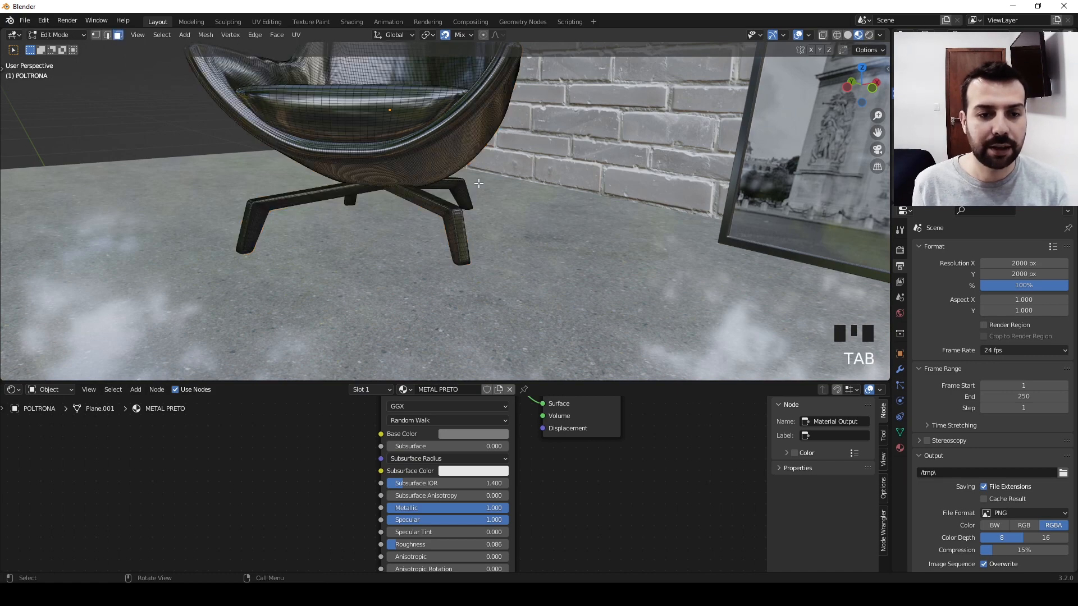
pyautogui.click(499, 188)
pyautogui.keyDown('shift'); pyautogui.moveTo(499, 189); pyautogui.dragTo(472, 281, button='middle'); pyautogui.keyUp('shift')
pyautogui.click(505, 241)
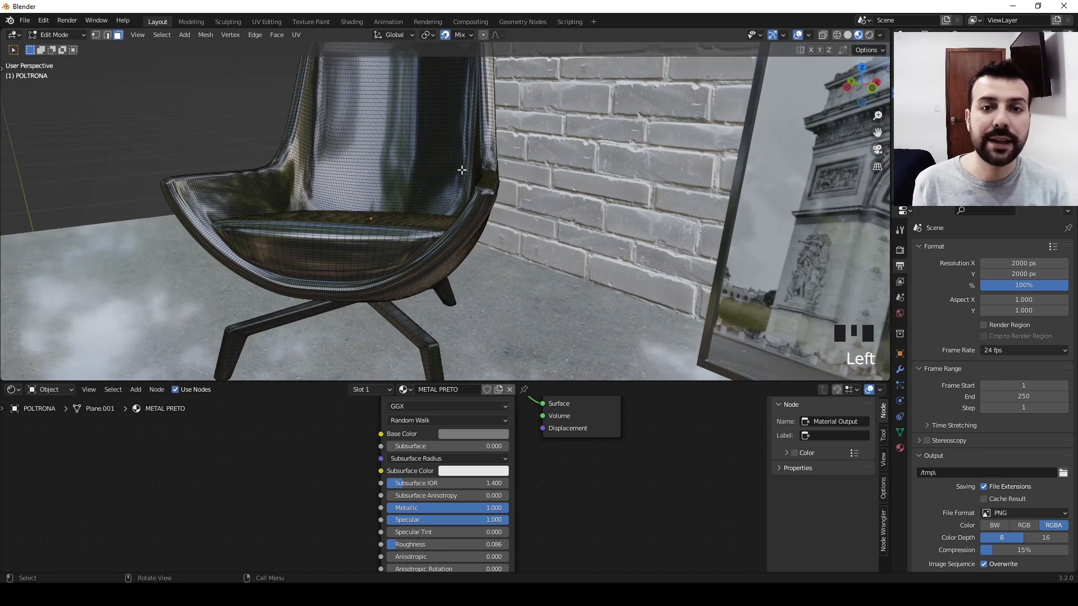
pyautogui.press('l')
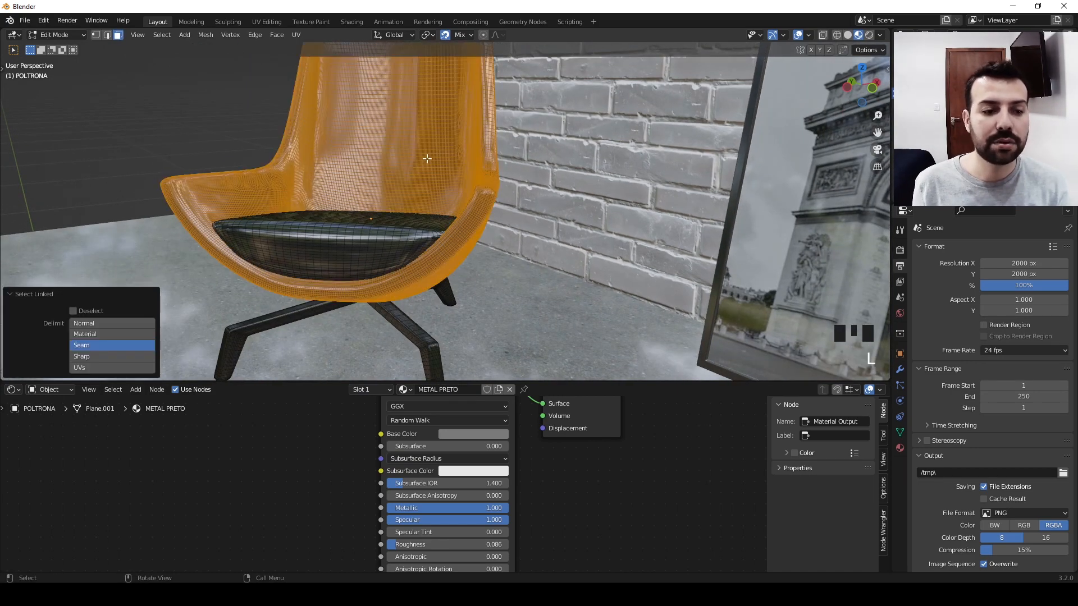
pyautogui.press('l')
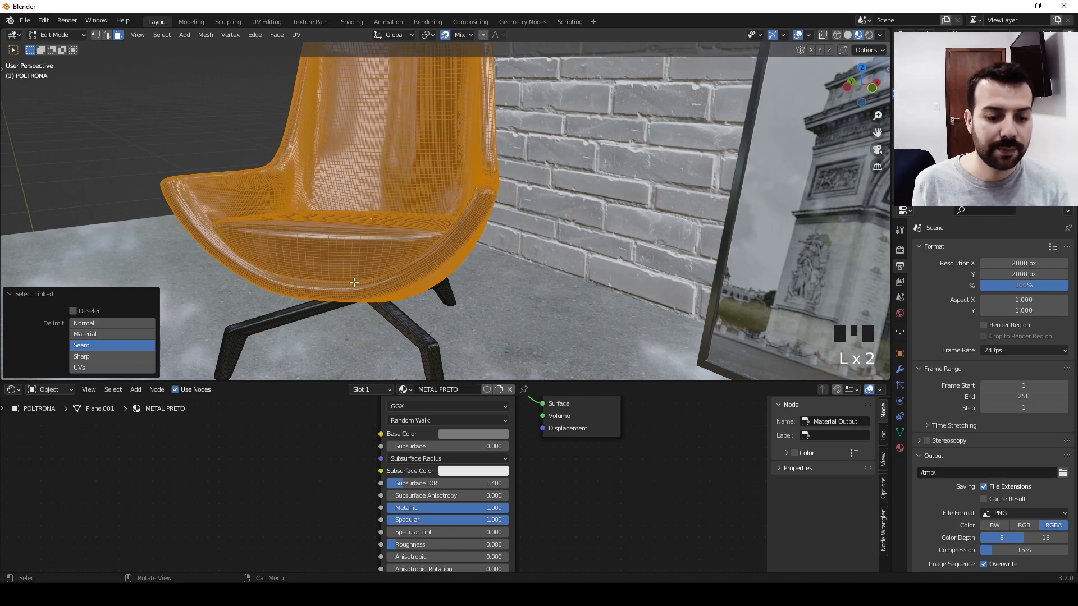
# - Add a second material slot to the armchair with a new material named COURO
pyautogui.click(372, 389)
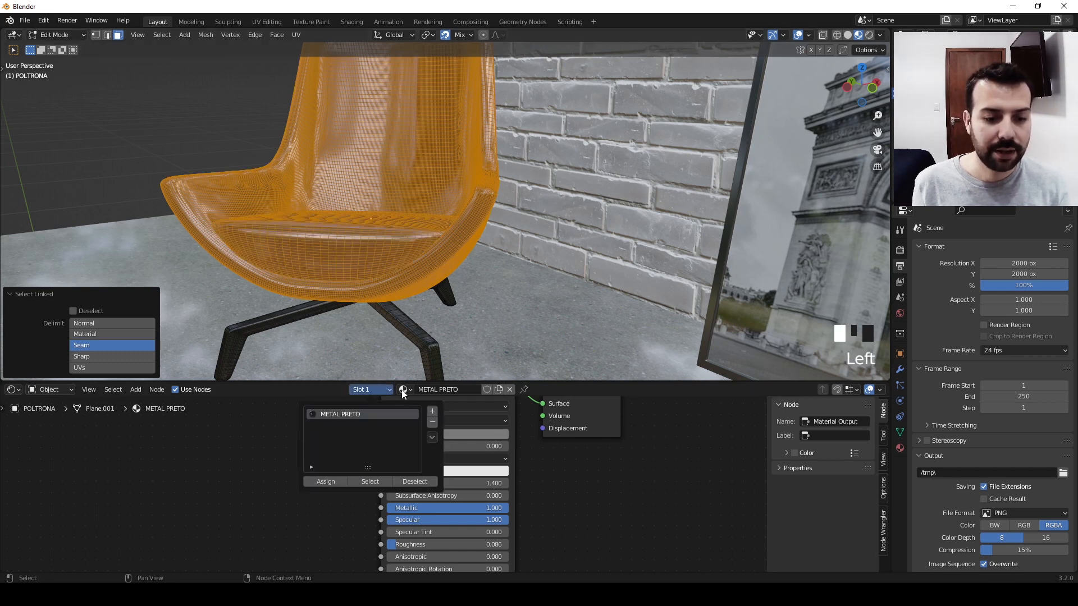
pyautogui.click(432, 413)
pyautogui.click(469, 390)
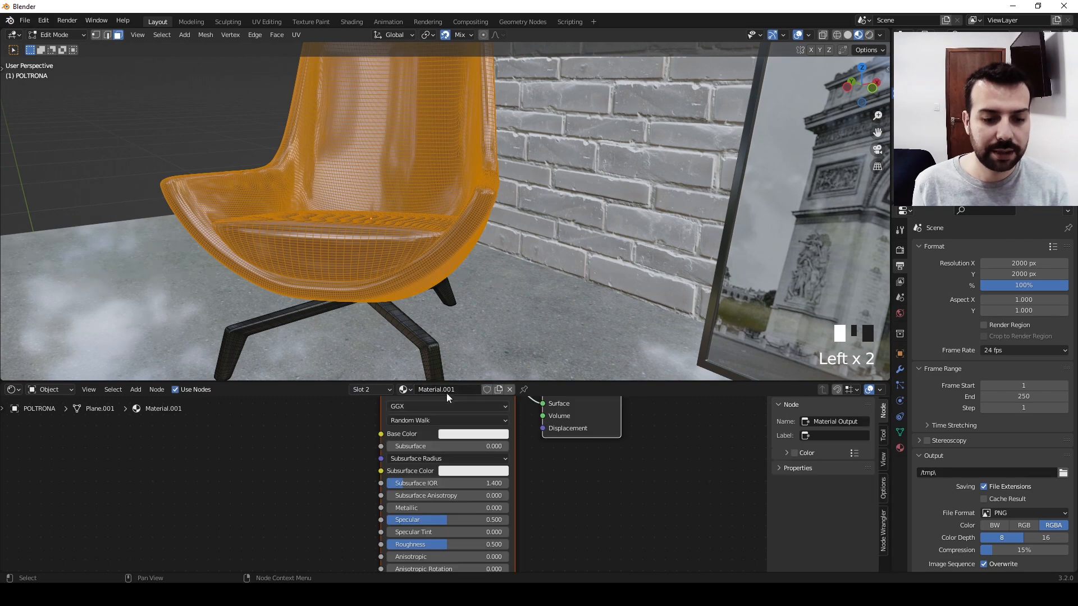
pyautogui.write('COURO')
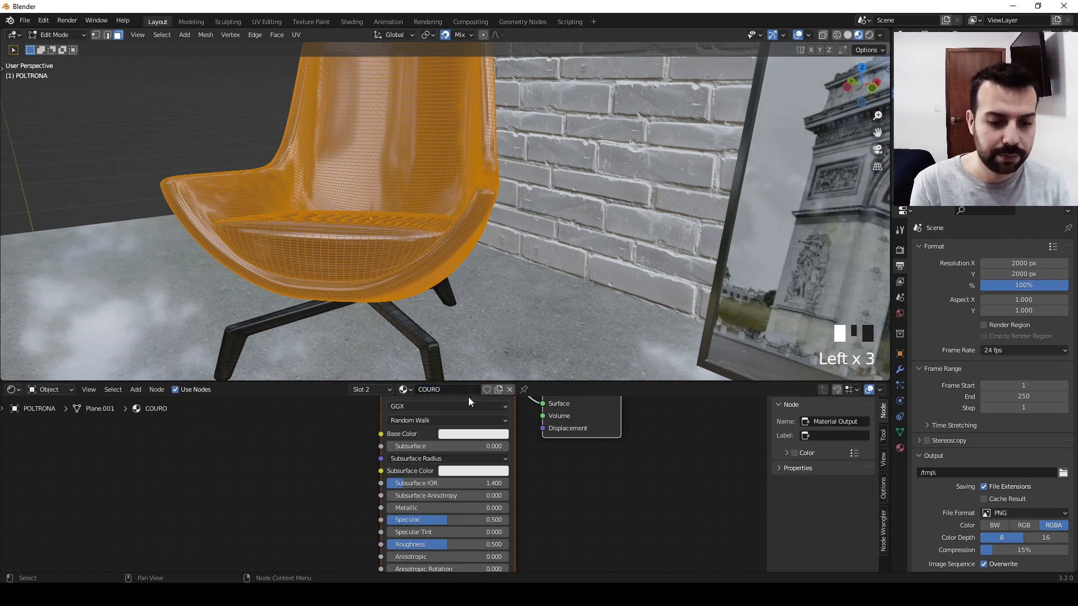
# - Assign the COURO material to the selected shell and seat cushion faces, and return to Object Mode
pyautogui.click(389, 389)
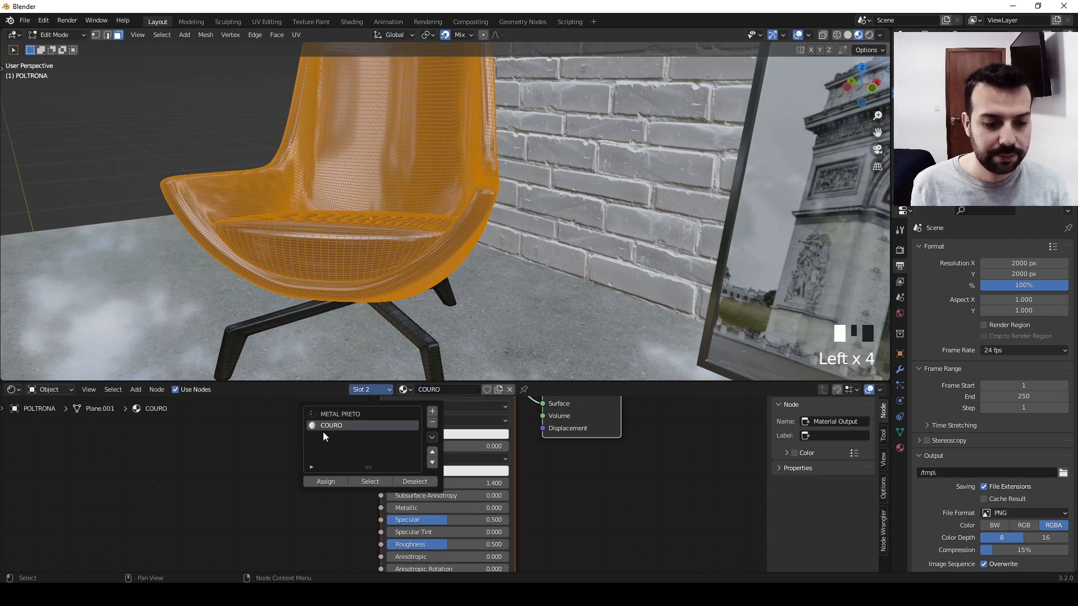
pyautogui.click(326, 481)
pyautogui.press('Tab')
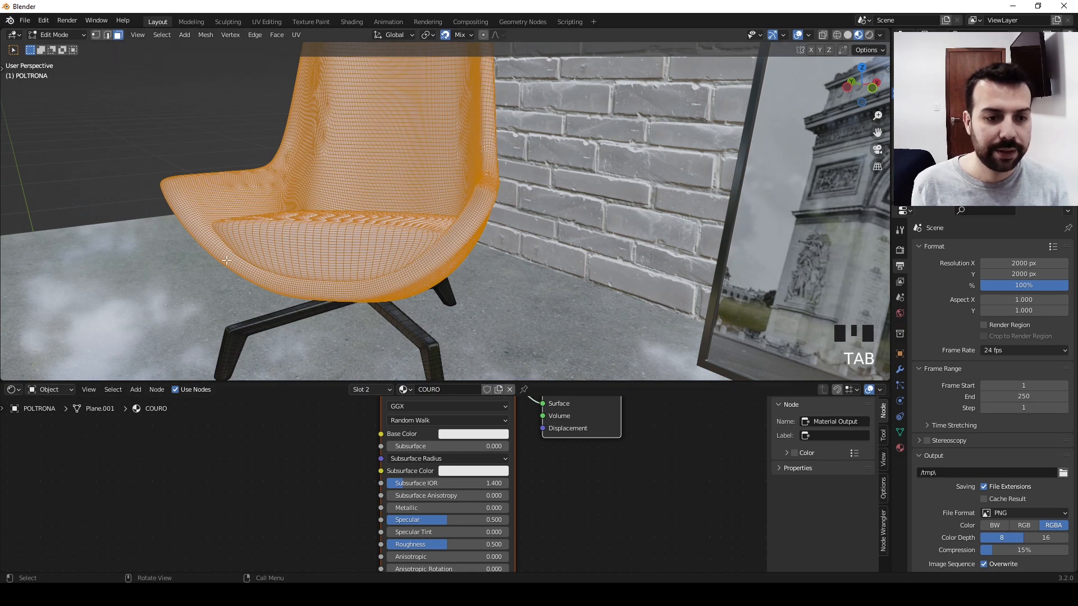
pyautogui.moveTo(226, 260); pyautogui.dragTo(314, 253, button='middle')
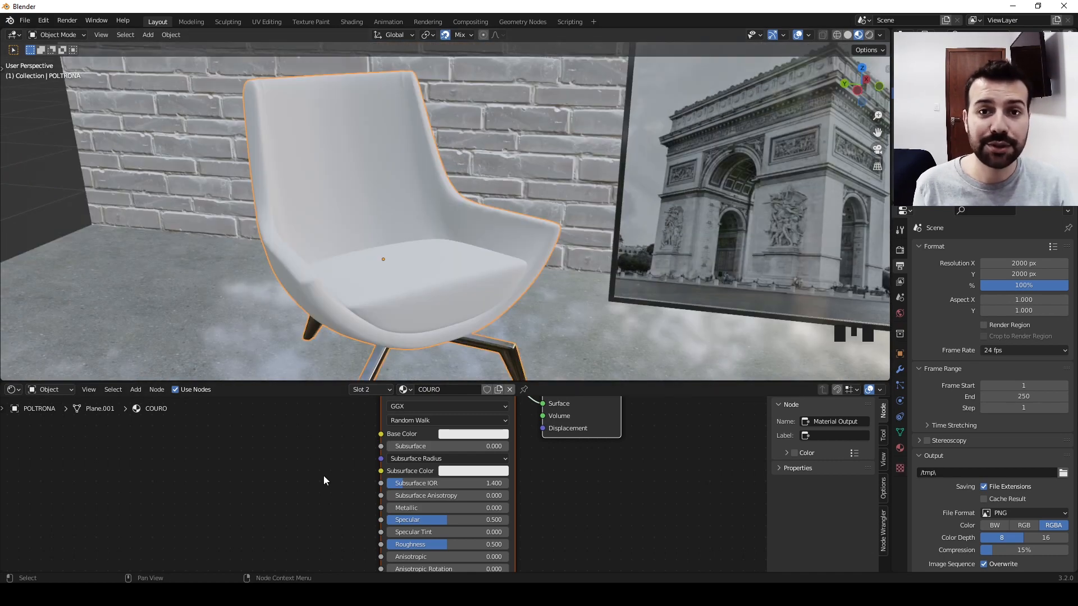
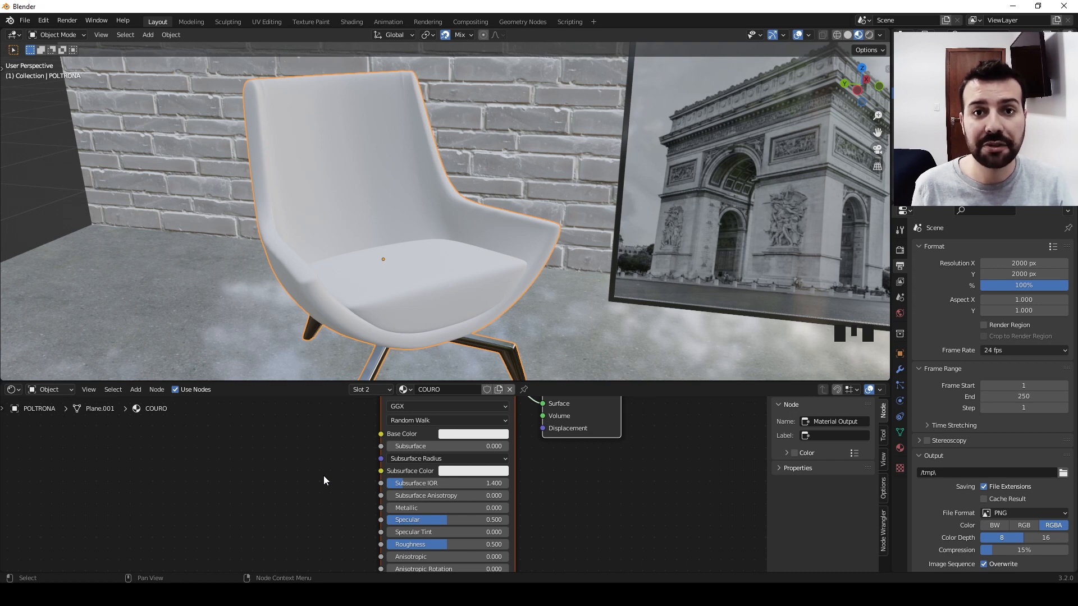
# - Add a Voronoi Texture node to the COURO material and place it ahead of the Principled shader
pyautogui.moveTo(323, 476); pyautogui.dragTo(321, 490, button='middle')
pyautogui.click(282, 493)
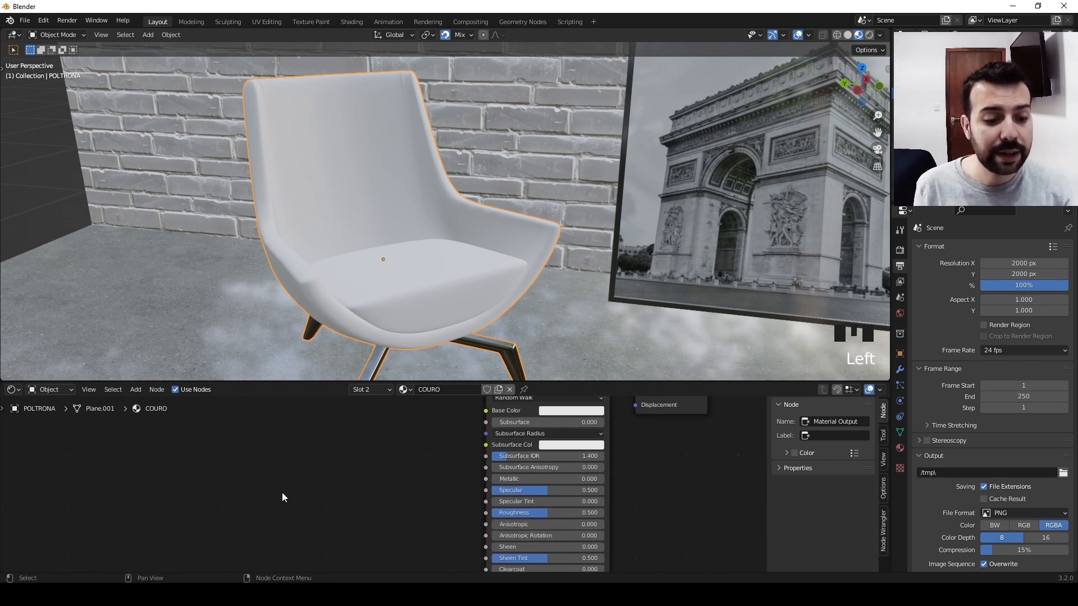
pyautogui.hotkey('shift', 'a')
pyautogui.click(262, 452)
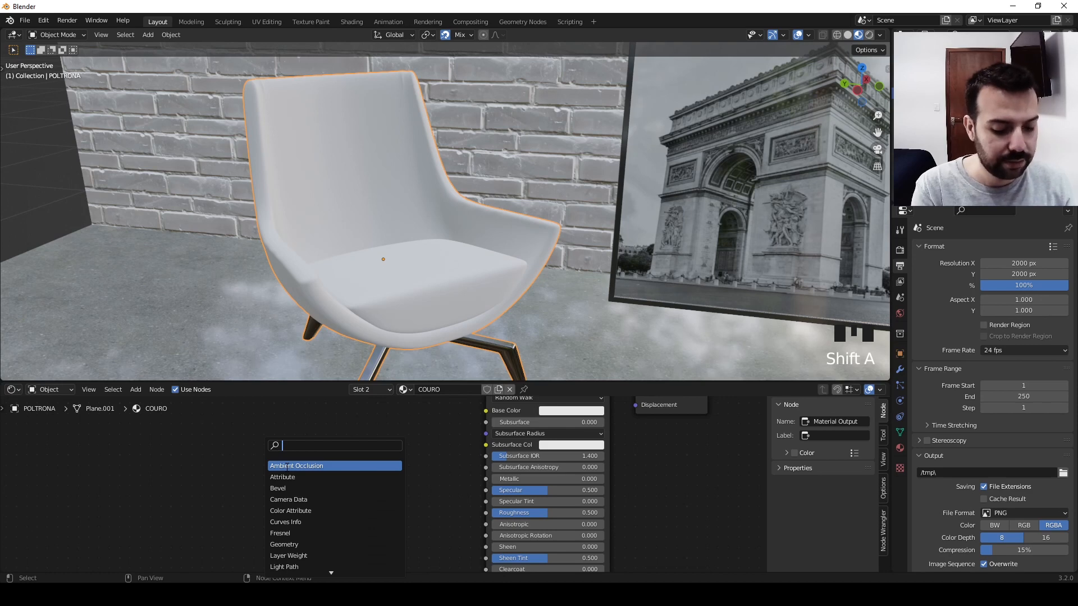
pyautogui.write('voro')
pyautogui.press('Return')
pyautogui.click(285, 467)
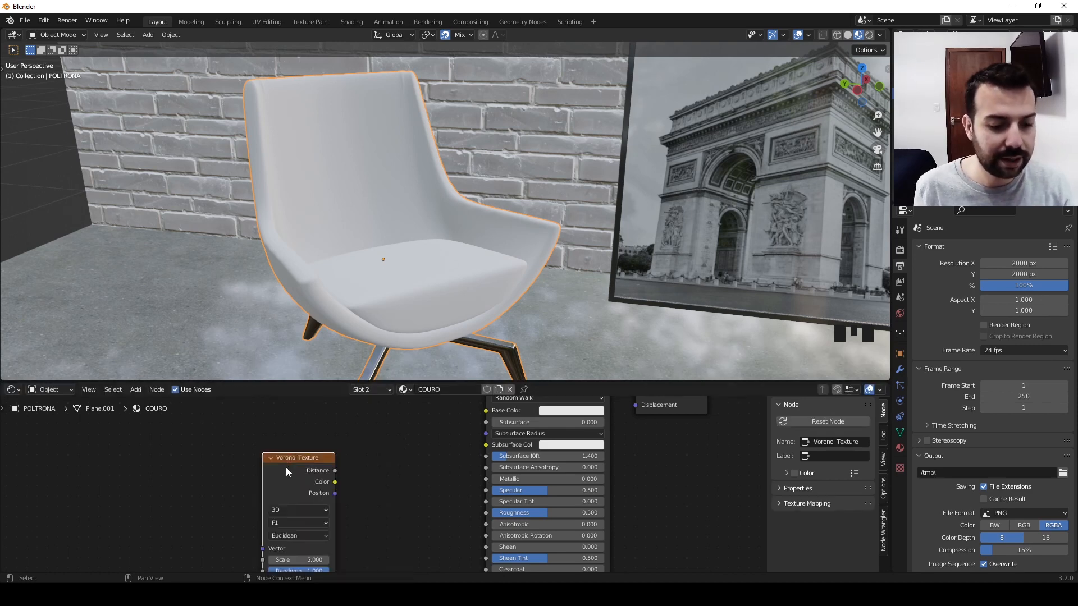
pyautogui.scroll(-2, 358, 535)
pyautogui.moveTo(334, 509); pyautogui.dragTo(339, 490, button='middle')
pyautogui.moveTo(317, 459); pyautogui.dragTo(296, 462)
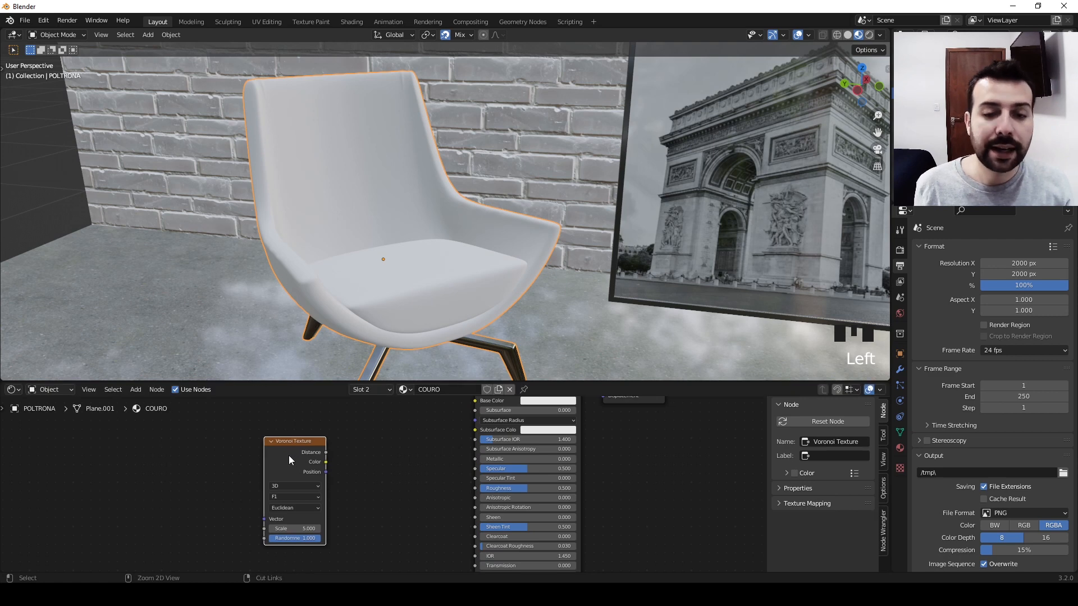
# - Preview the Voronoi Texture's Distance output on the armchair, and move the node farther from the shader to make room
pyautogui.keyDown('ctrl'); pyautogui.keyDown('shift'); pyautogui.click(289, 455); pyautogui.keyUp('shift'); pyautogui.keyUp('ctrl')
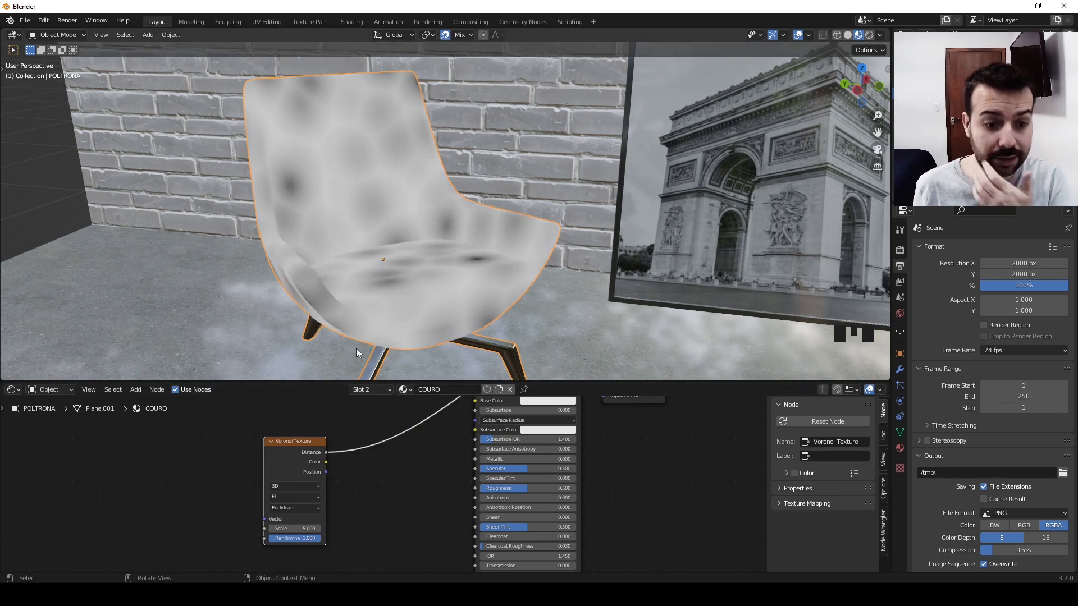
pyautogui.moveTo(315, 444); pyautogui.dragTo(263, 442)
pyautogui.scroll(-2, 420, 298)
pyautogui.moveTo(419, 299)
pyautogui.mouseDown(button='middle')
pyautogui.moveTo(449, 291)
pyautogui.moveTo(433, 305)
pyautogui.moveTo(425, 294)
pyautogui.mouseUp(button='middle')
pyautogui.scroll(1, 395, 336)
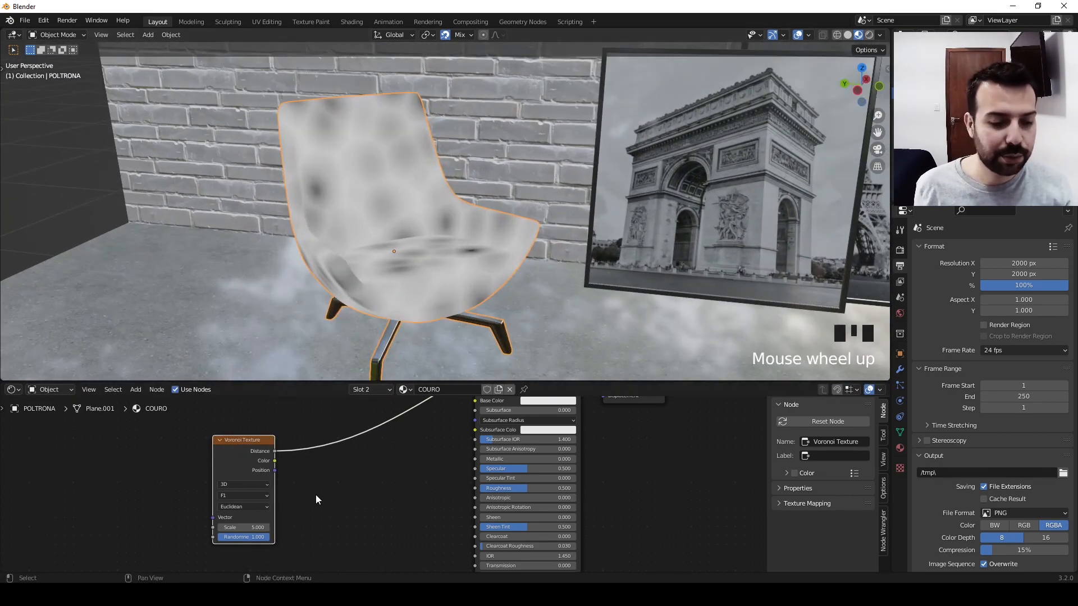
# - Insert a ColorRamp node after the Voronoi Texture's Distance output and move its black stop to position 0.468
pyautogui.hotkey('shift', 'a')
pyautogui.click(275, 453)
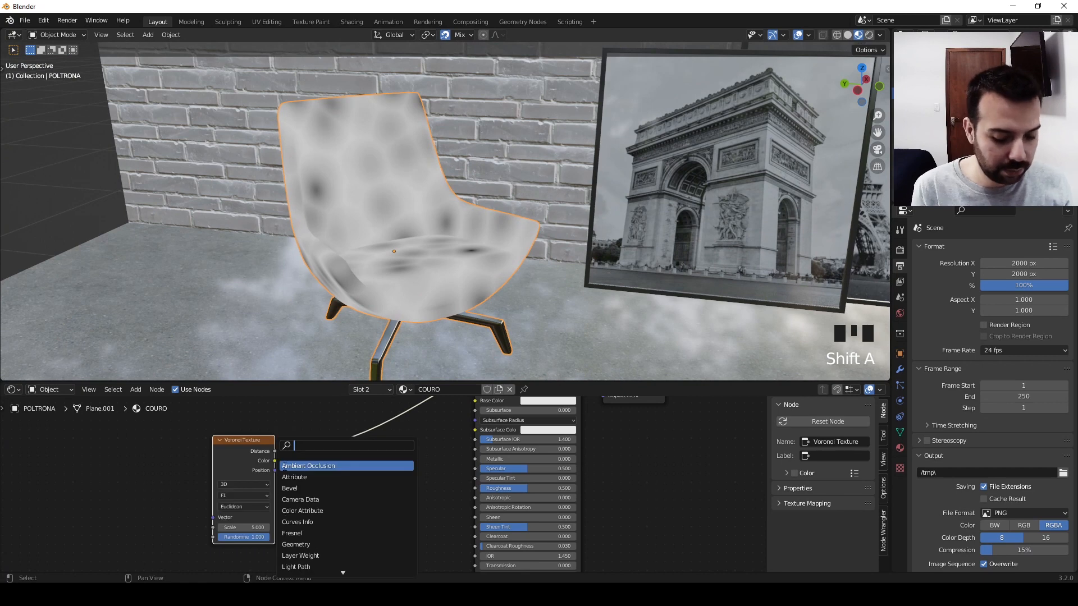
pyautogui.write('ramp')
pyautogui.press('Return')
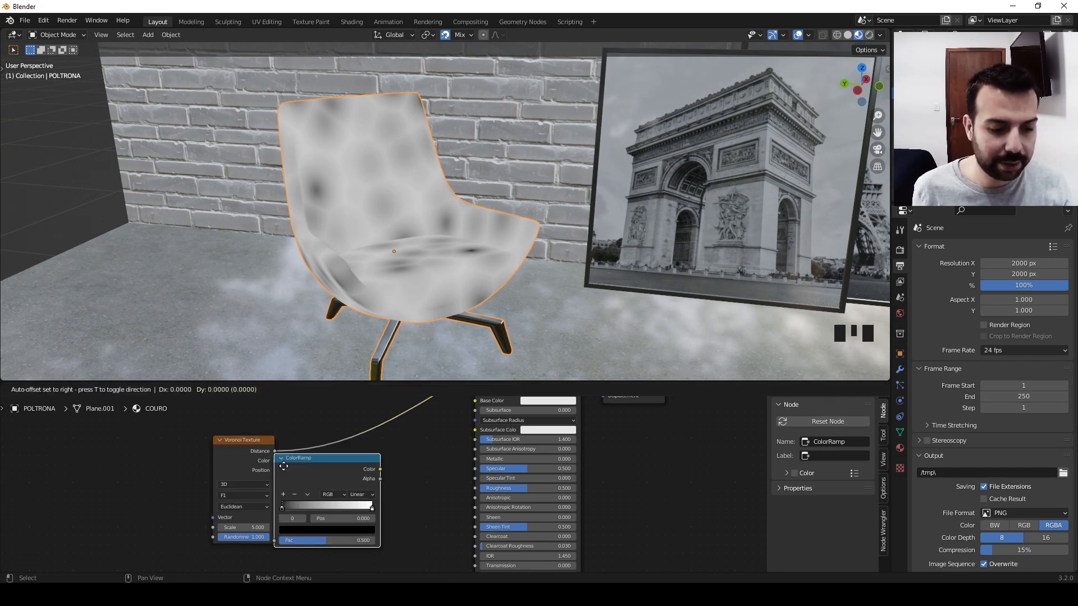
pyautogui.click(303, 454)
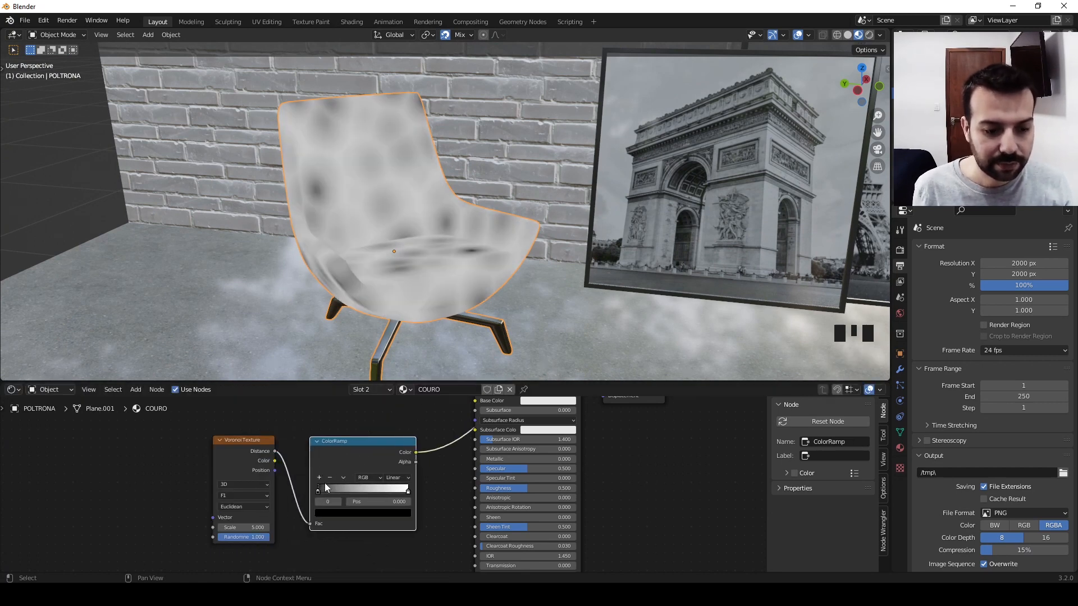
pyautogui.moveTo(318, 489); pyautogui.dragTo(361, 487)
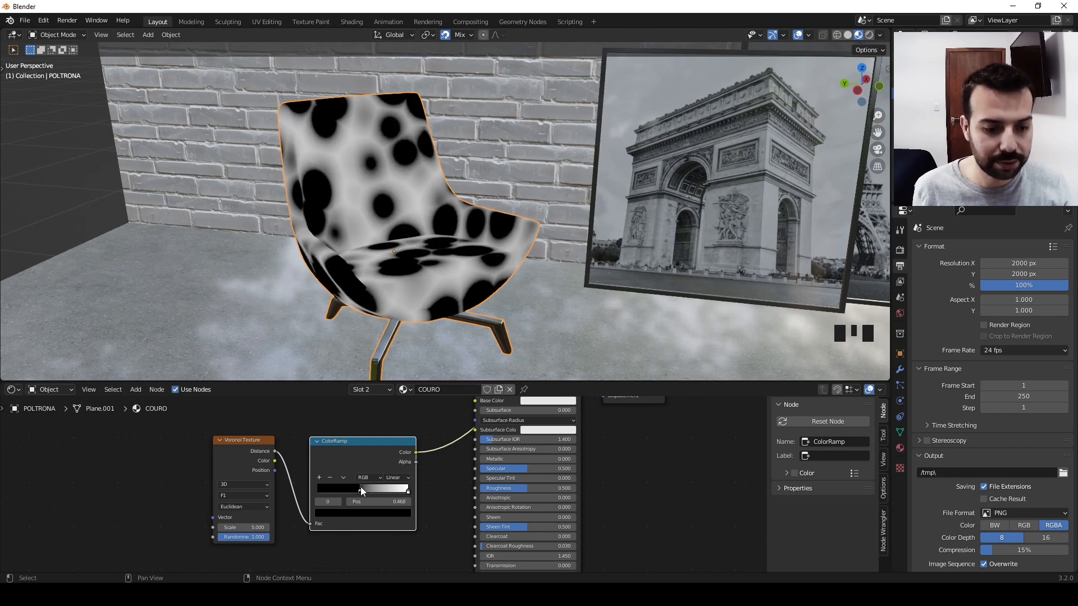
# - Try a Voronoi Texture Scale of 100 on the armchair, and set the Scale to 300
pyautogui.click(250, 527)
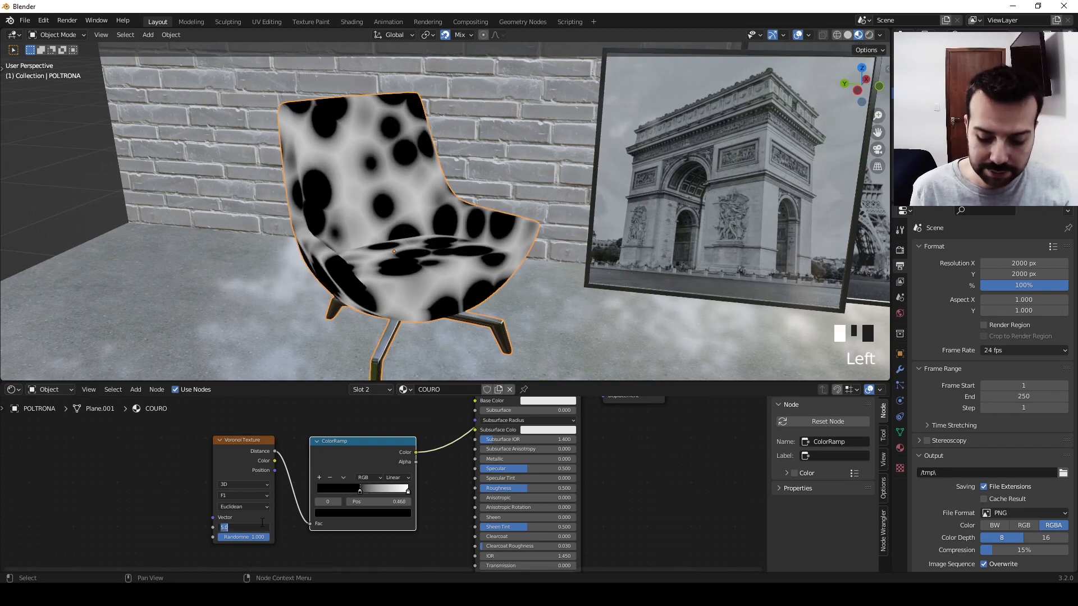
pyautogui.write('100')
pyautogui.press('Return')
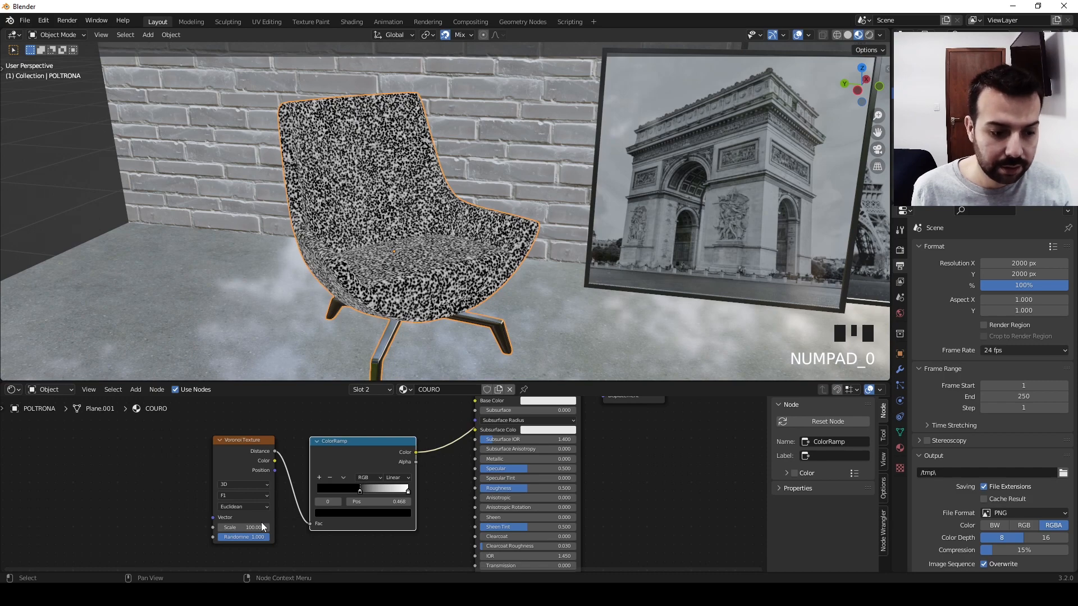
pyautogui.click(260, 527)
pyautogui.write('300')
pyautogui.press('Return')
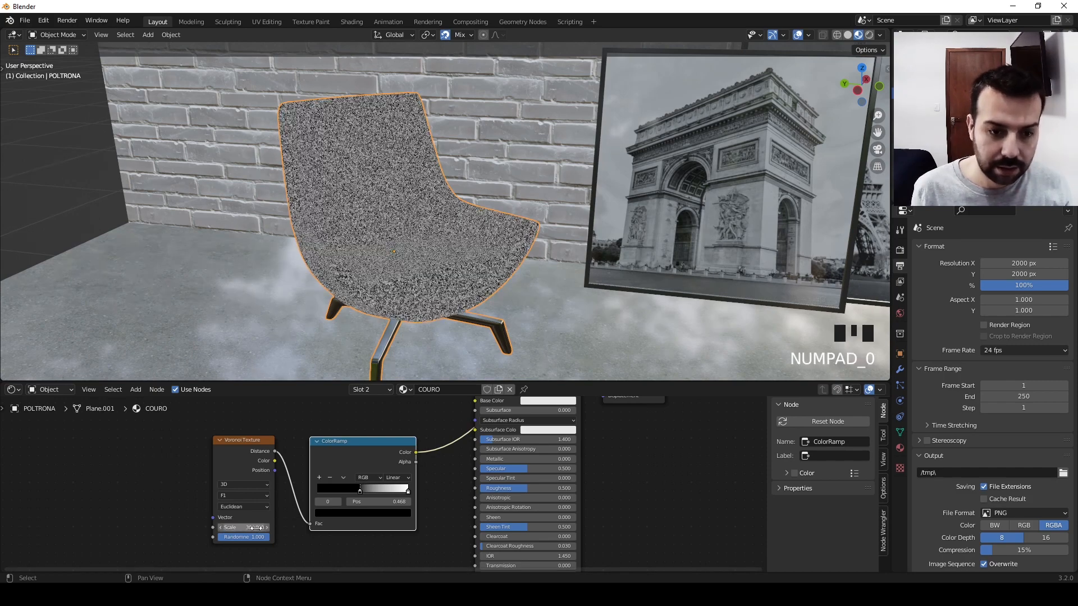
# - Fine-tune the ColorRamp's black stop to position 0.482, judging the grain close up on the seat
pyautogui.scroll(3, 361, 426)
pyautogui.scroll(4, 426, 301)
pyautogui.moveTo(426, 301); pyautogui.dragTo(500, 267, button='middle')
pyautogui.moveTo(355, 493); pyautogui.dragTo(355, 491)
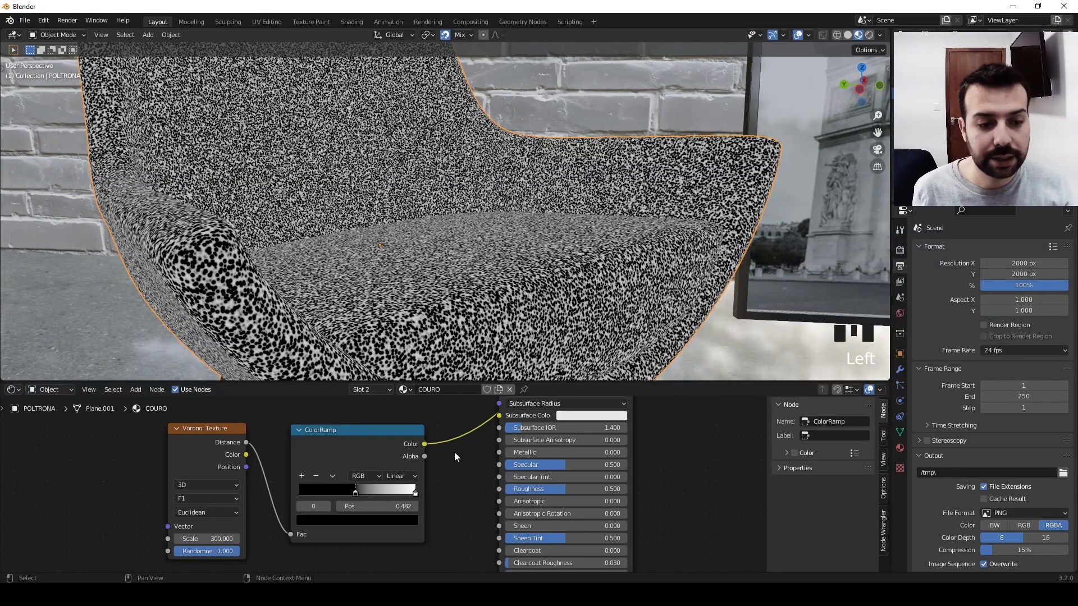
# - Add a Bump node between the ColorRamp and the shader, and connect the ColorRamp's Color to its Height input
pyautogui.moveTo(464, 478); pyautogui.dragTo(376, 486, button='middle')
pyautogui.scroll(-2, 452, 483)
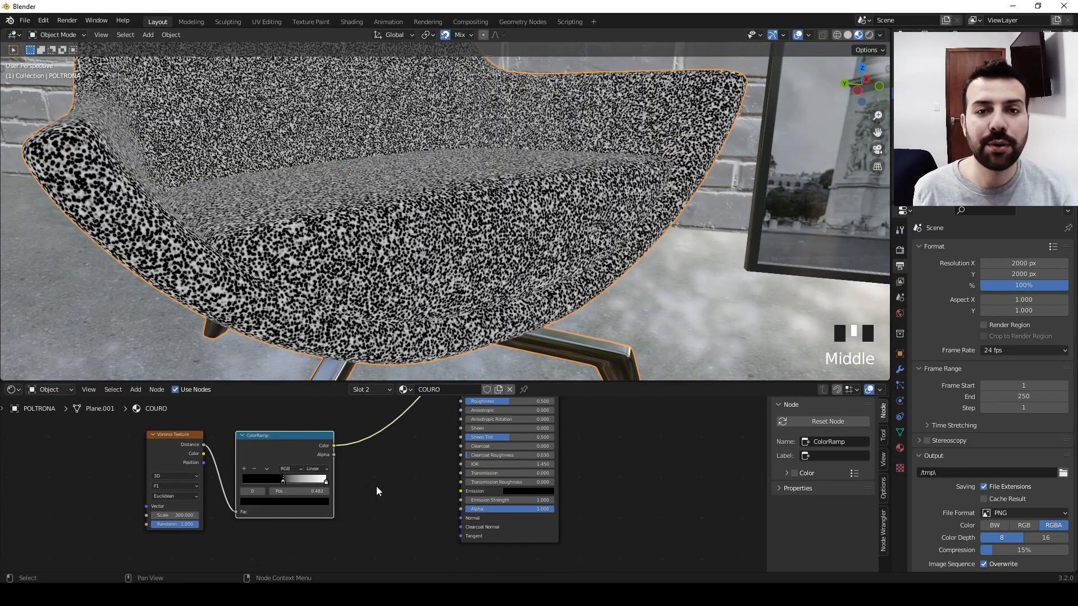
pyautogui.hotkey('shift', 'a')
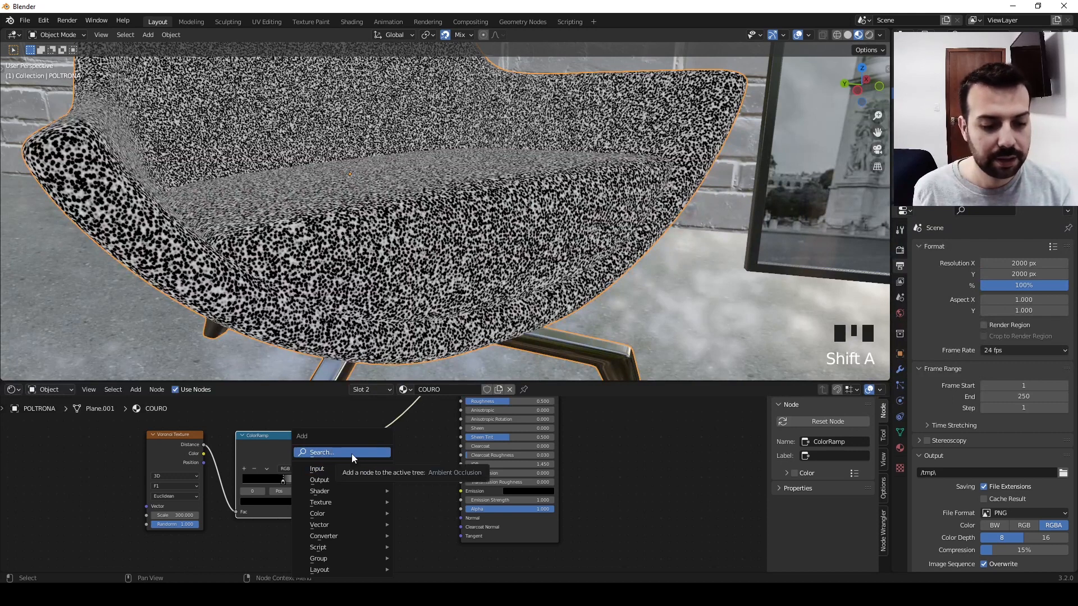
pyautogui.click(352, 453)
pyautogui.write('N')
pyautogui.press('BackSpace')
pyautogui.write('BUMP')
pyautogui.press('Return')
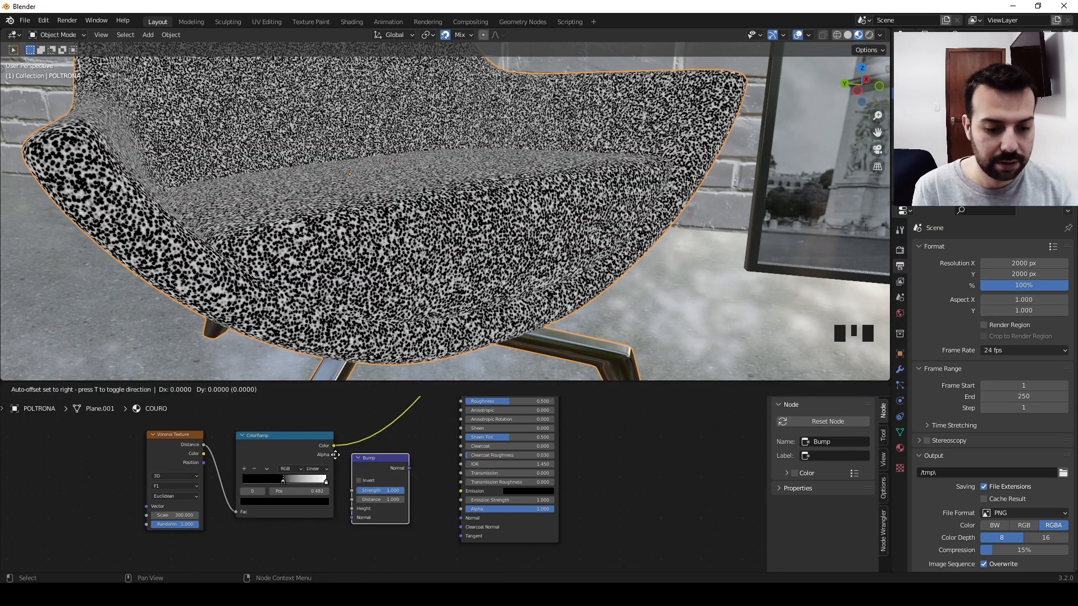
pyautogui.click(349, 463)
pyautogui.moveTo(334, 446); pyautogui.dragTo(366, 517)
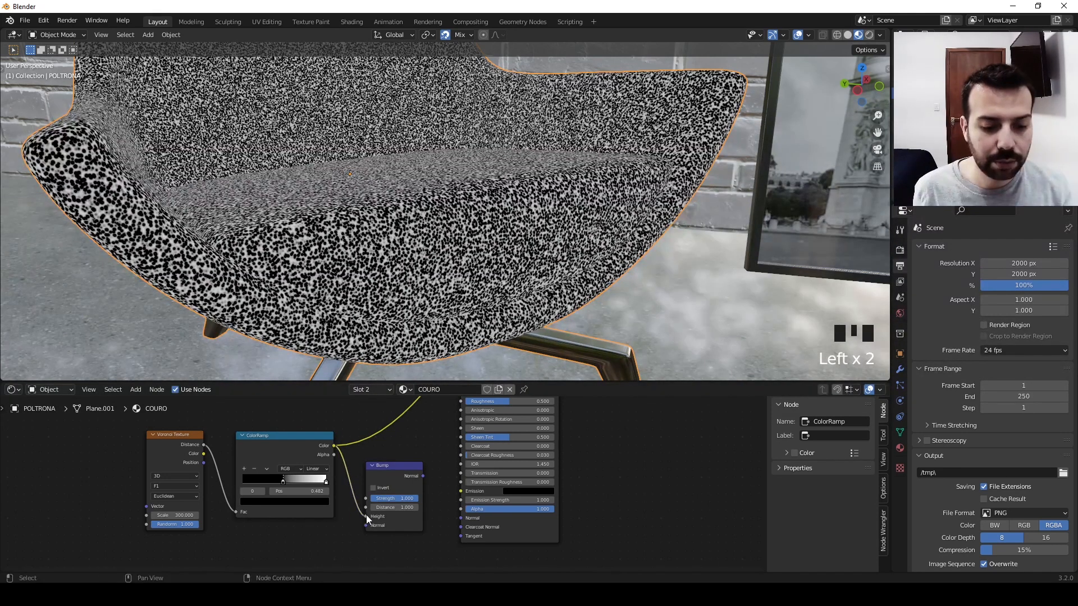
# - Connect the Bump node's Normal output to the Principled BSDF's Normal input and preview the shader close up on the seat
pyautogui.moveTo(424, 476); pyautogui.dragTo(461, 517)
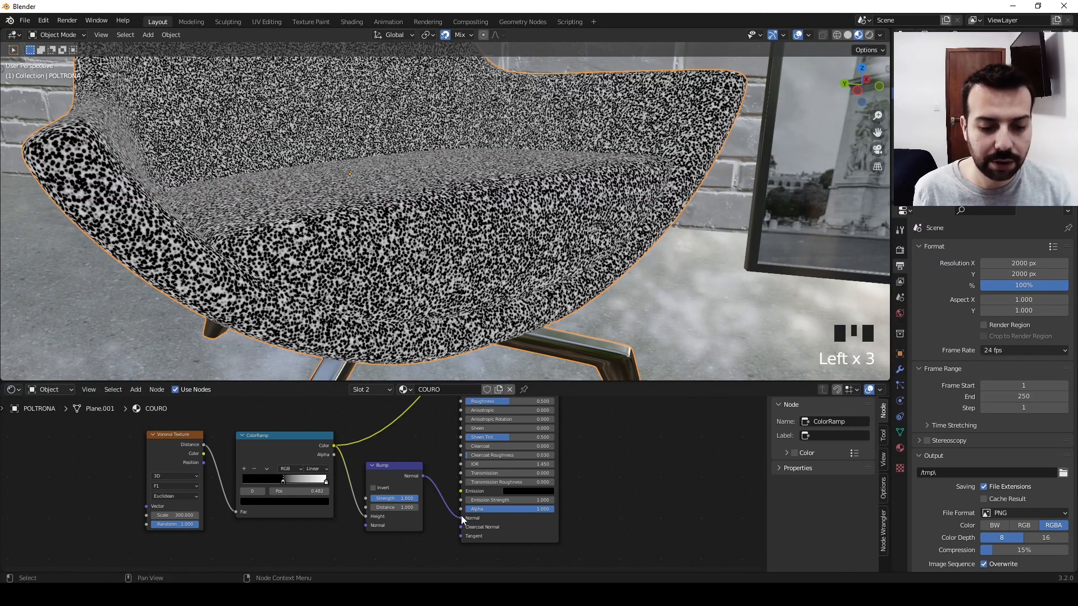
pyautogui.moveTo(621, 472); pyautogui.dragTo(604, 561, button='middle')
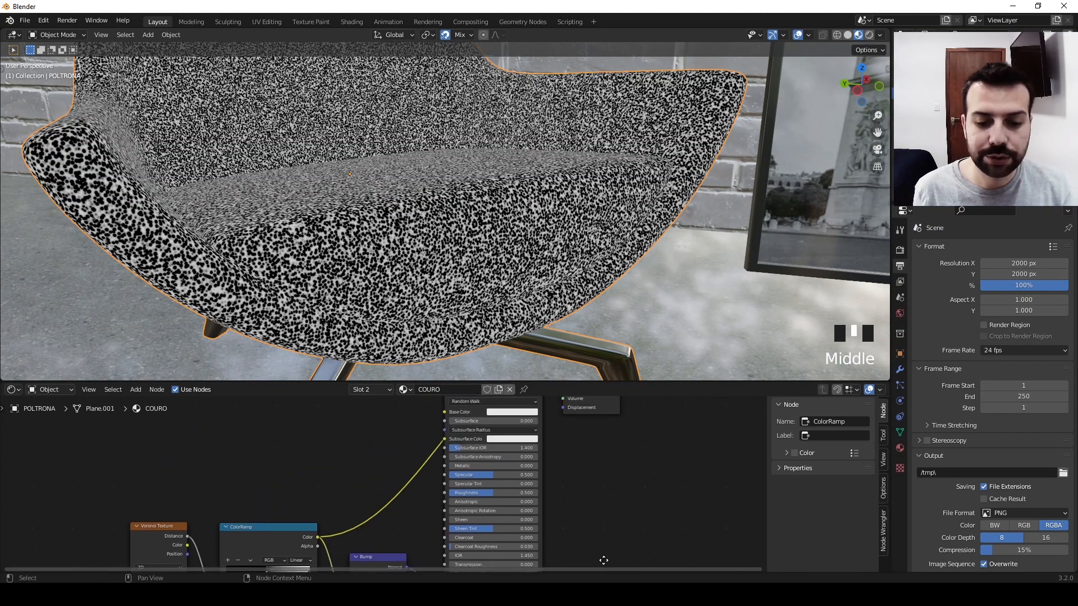
pyautogui.moveTo(594, 484); pyautogui.dragTo(587, 546, button='middle')
pyautogui.keyDown('ctrl'); pyautogui.keyDown('shift'); pyautogui.click(504, 434); pyautogui.keyUp('shift'); pyautogui.keyUp('ctrl')
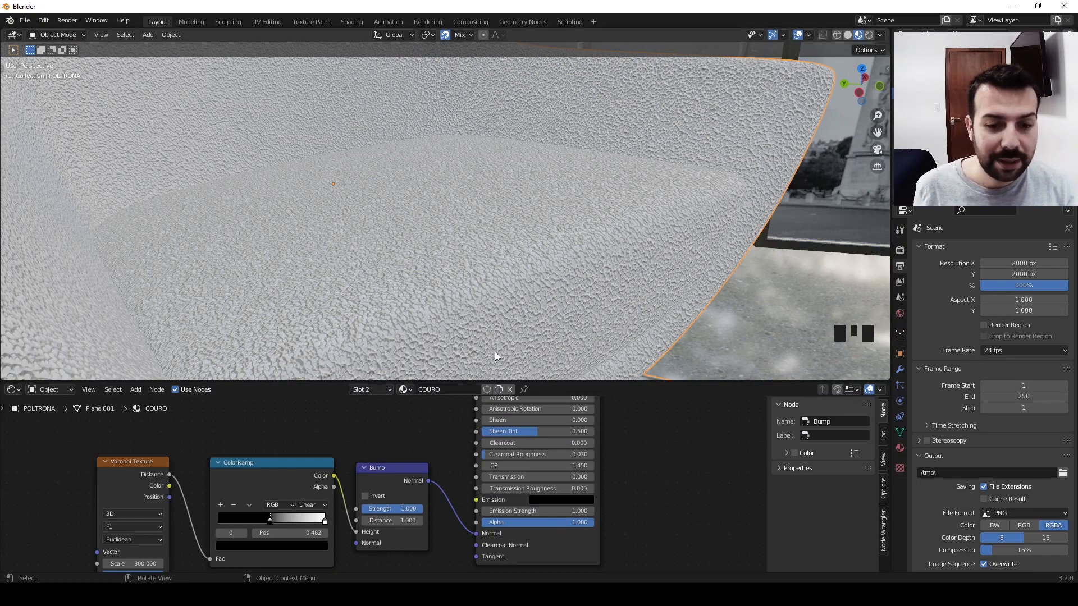
pyautogui.moveTo(494, 352); pyautogui.dragTo(510, 331, button='middle')
pyautogui.scroll(2, 490, 336)
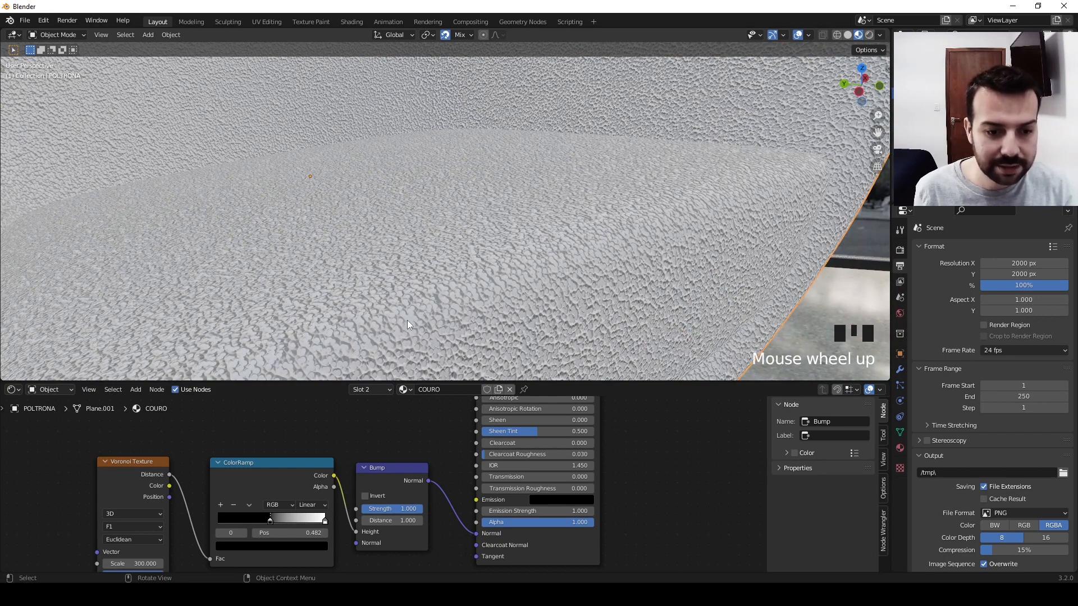
pyautogui.moveTo(421, 515); pyautogui.dragTo(426, 491, button='middle')
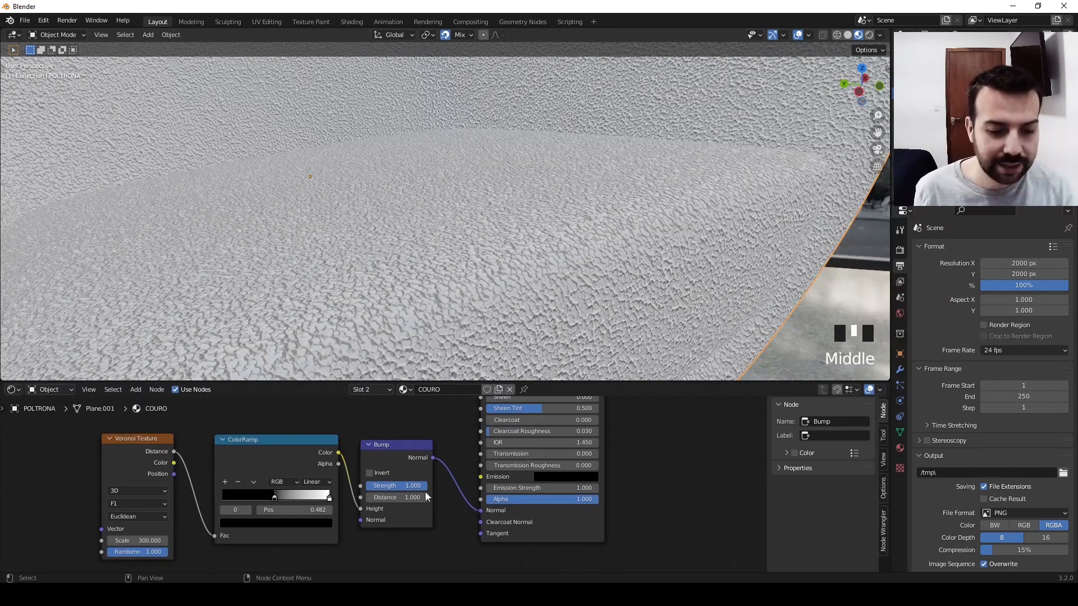
# - Invert the Bump node and set its Strength to 0.1
pyautogui.click(384, 472)
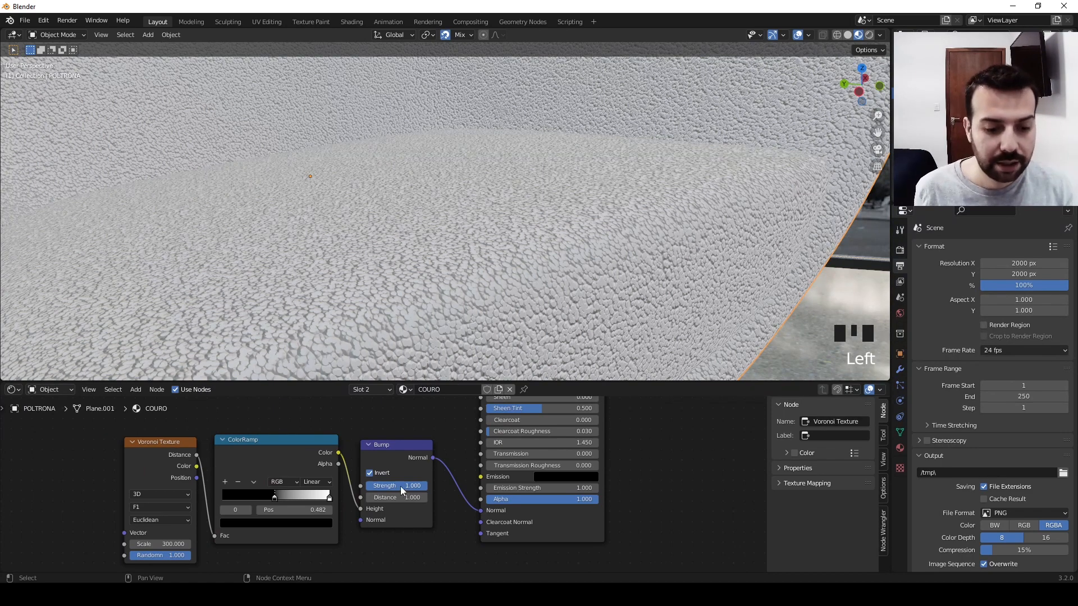
pyautogui.doubleClick(400, 486)
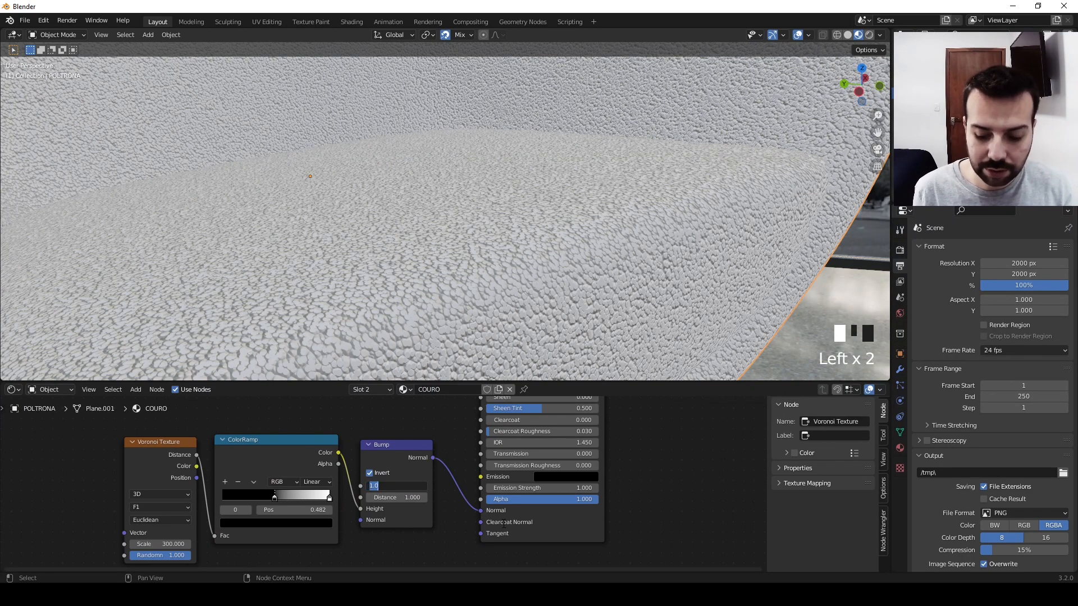
pyautogui.write('0.1')
pyautogui.press('Return')
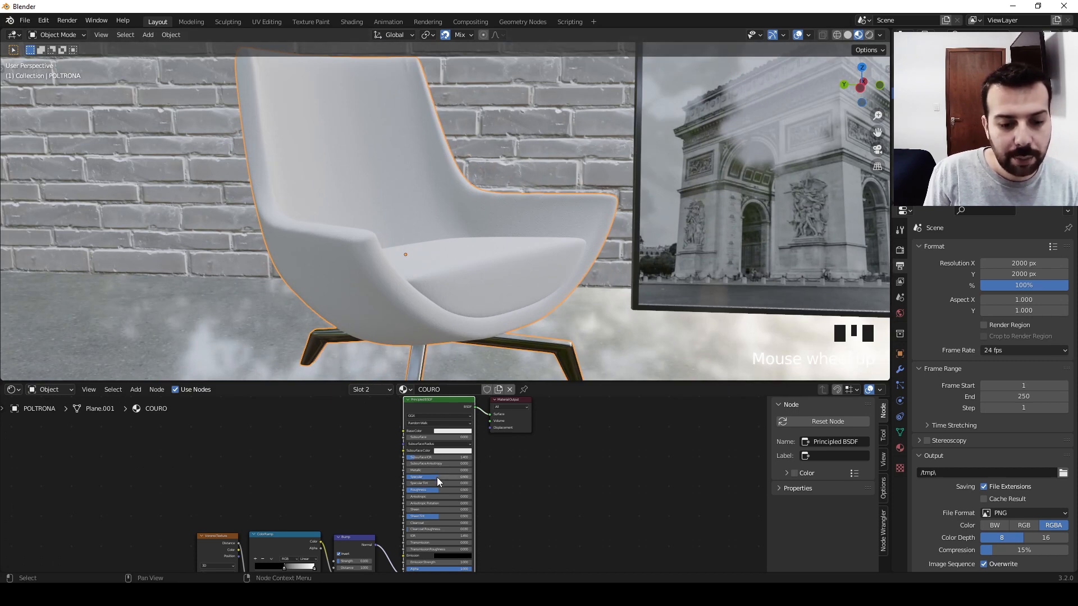
# - Raise the Principled BSDF's Specular to 1.000 and lower its Roughness to 0.109, checking the gloss on the armchair
pyautogui.click(437, 477)
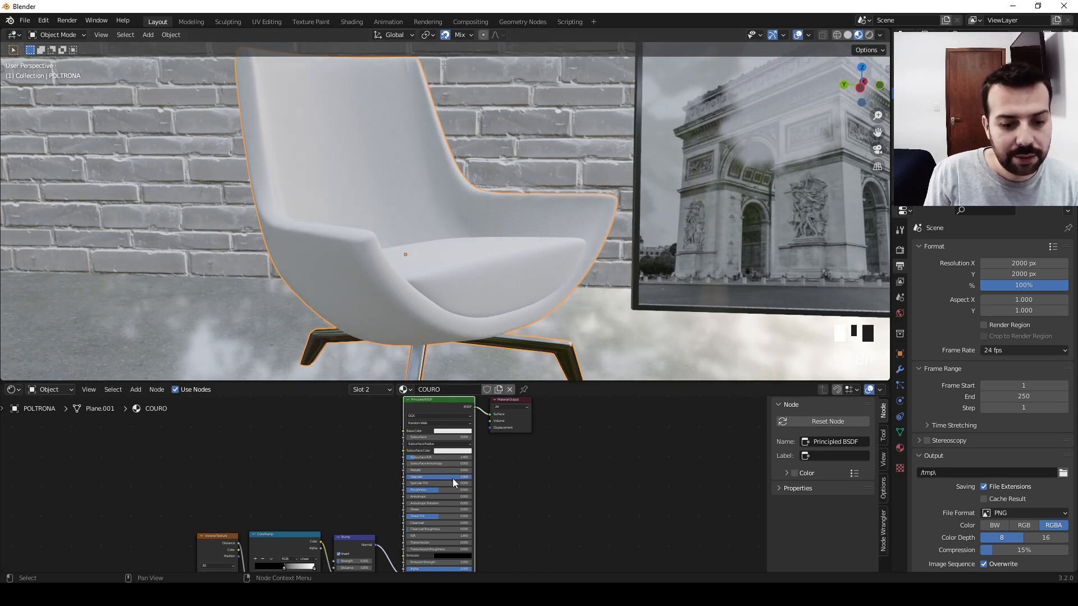
pyautogui.moveTo(426, 490); pyautogui.dragTo(412, 490)
pyautogui.moveTo(438, 185); pyautogui.dragTo(496, 223, button='middle')
pyautogui.scroll(4, 387, 184)
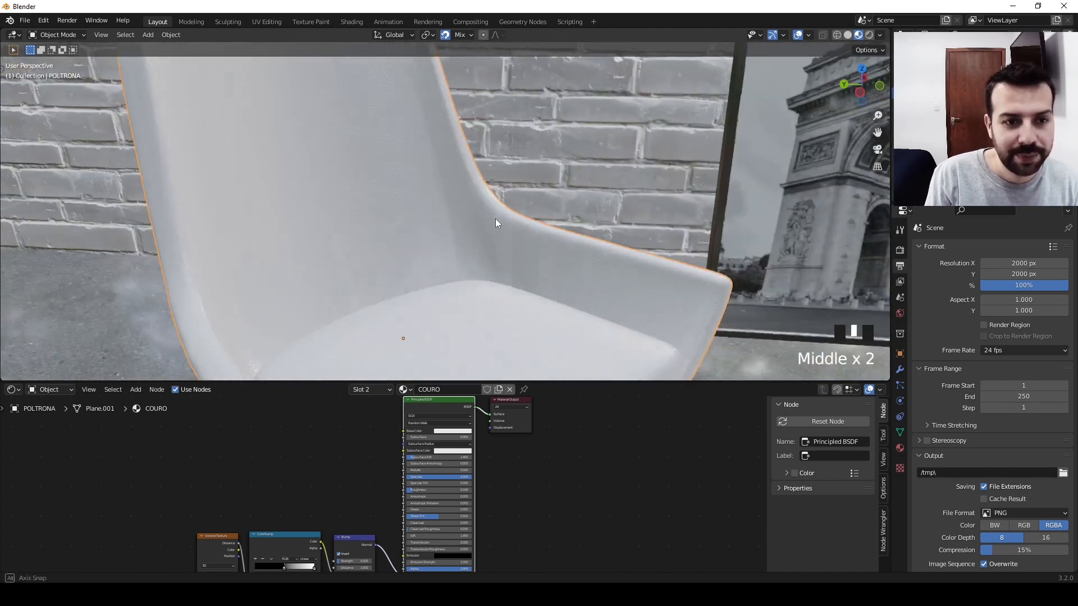
pyautogui.scroll(-1, 498, 225)
pyautogui.click(344, 452)
pyautogui.click(315, 443)
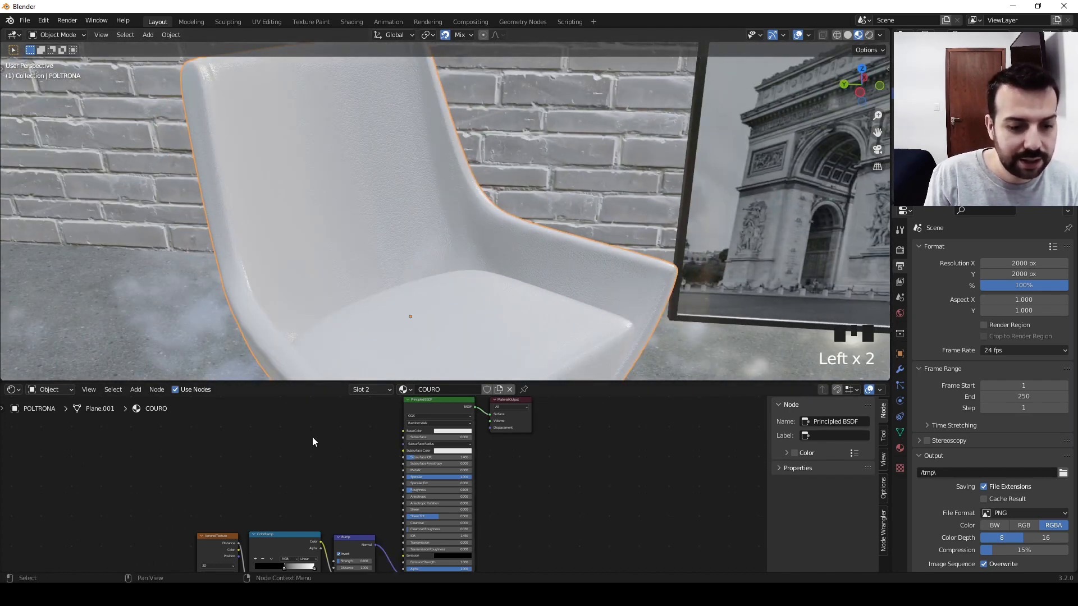
pyautogui.moveTo(221, 445); pyautogui.dragTo(382, 430, button='middle')
pyautogui.scroll(3, 385, 447)
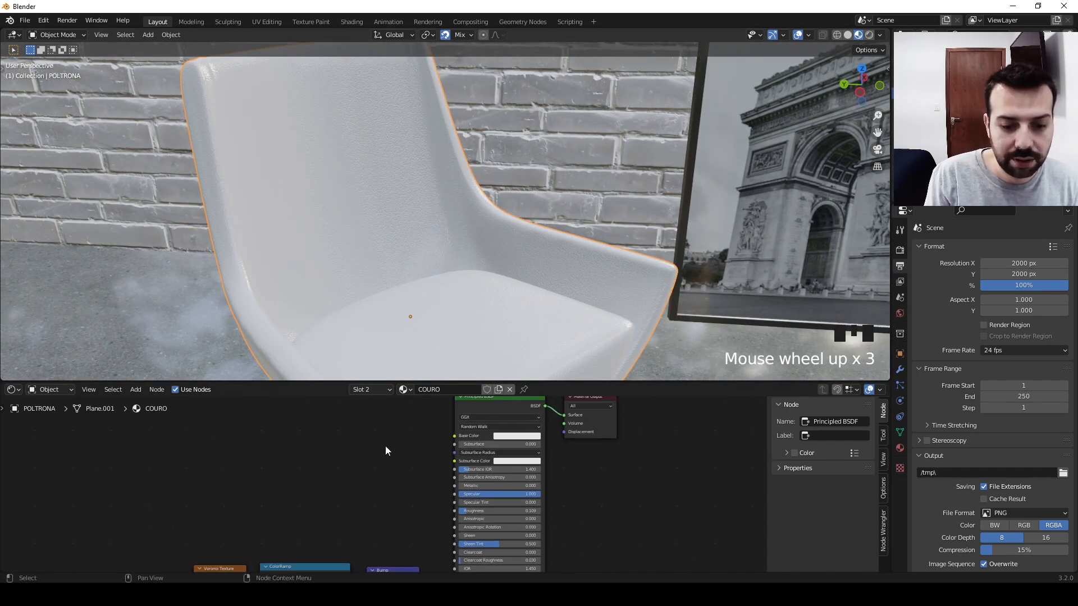
pyautogui.click(457, 476)
pyautogui.click(449, 473)
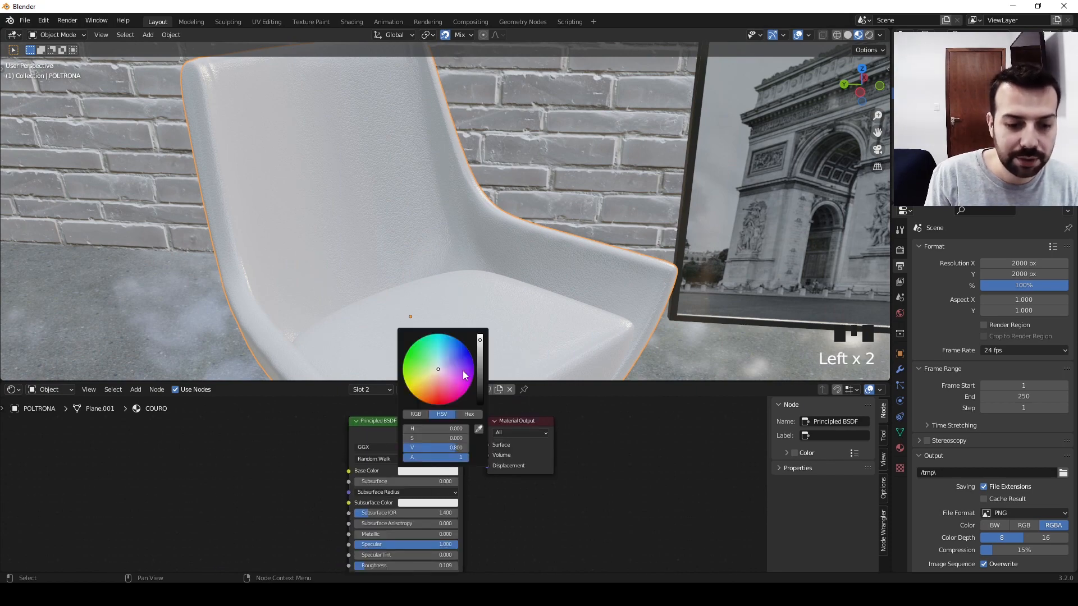
pyautogui.moveTo(462, 372)
pyautogui.mouseDown()
pyautogui.moveTo(413, 366)
pyautogui.moveTo(427, 378)
pyautogui.moveTo(433, 342)
pyautogui.moveTo(449, 390)
pyautogui.moveTo(462, 374)
pyautogui.moveTo(429, 385)
pyautogui.mouseUp()
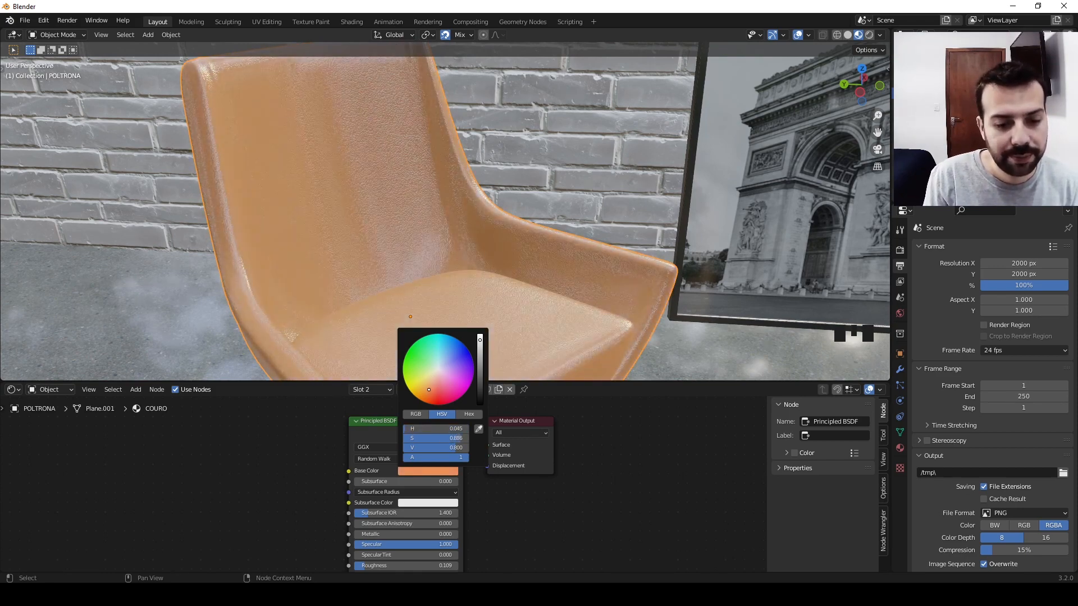
pyautogui.press('Escape')
# - Add an RGB node feeding the Principled BSDF's Base Color and place it well clear of the shader
pyautogui.click(238, 471)
pyautogui.hotkey('shift', 'a')
pyautogui.write('RGB')
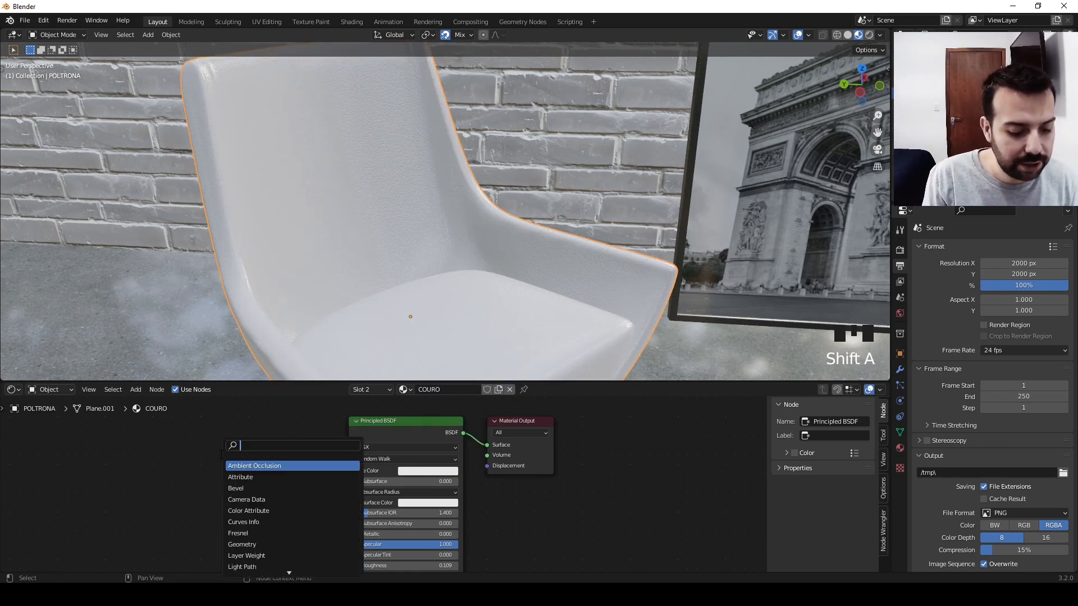
pyautogui.press('Return')
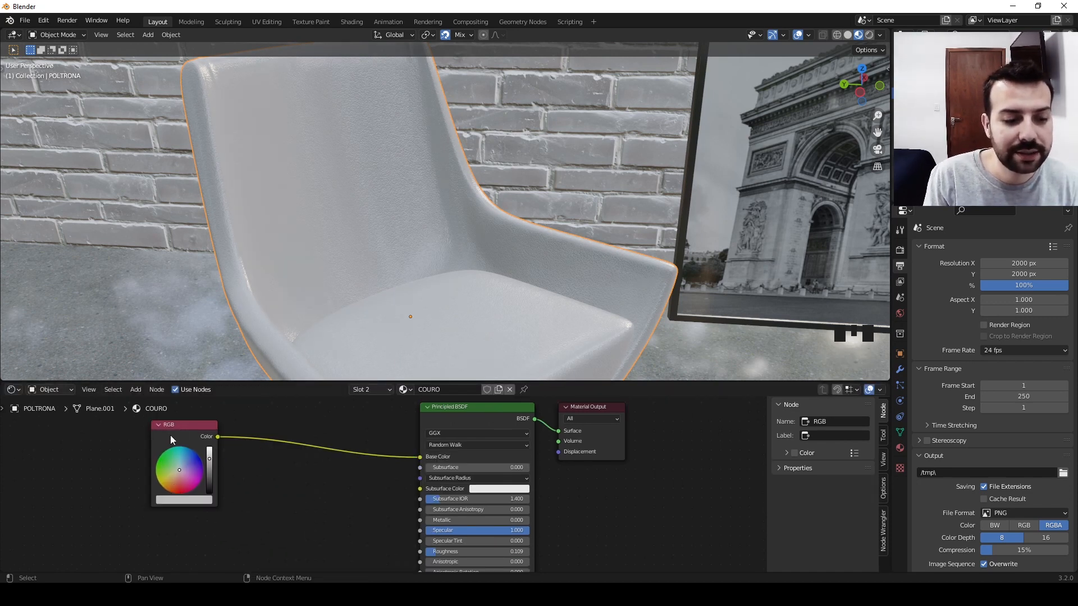
pyautogui.moveTo(171, 439); pyautogui.dragTo(161, 438)
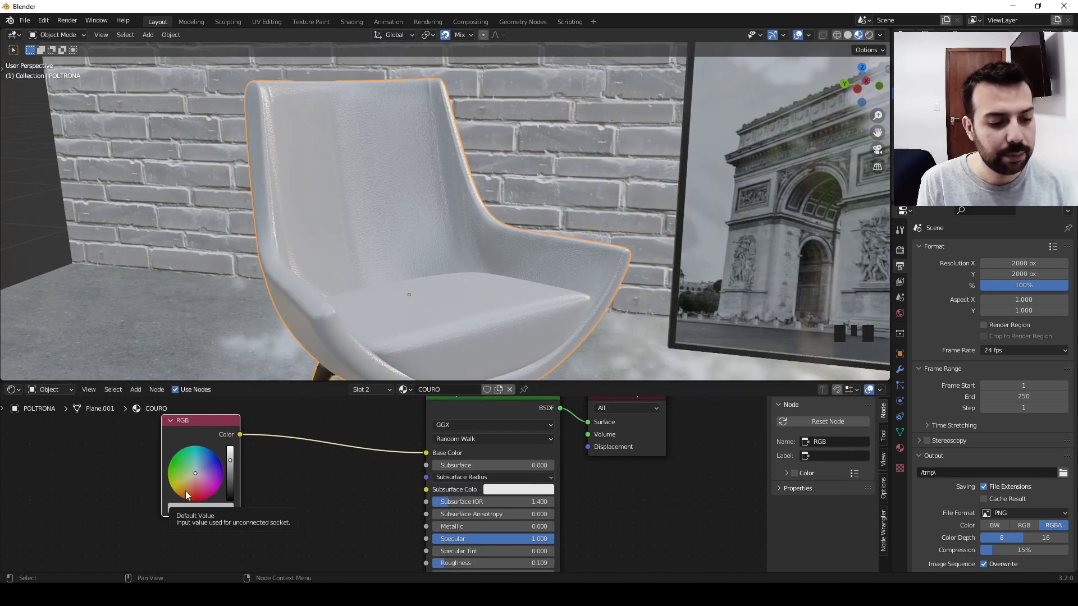
# - Pick an orange-brown hue in the RGB node and darken it to a leather brown, judging it on the whole armchair
pyautogui.moveTo(185, 491); pyautogui.dragTo(187, 493)
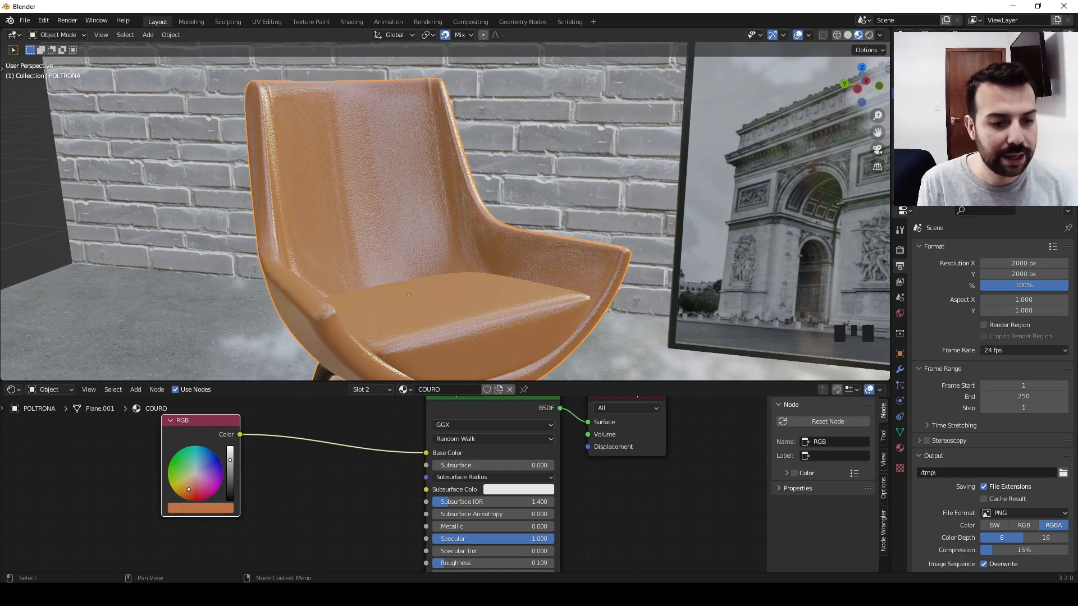
pyautogui.moveTo(235, 461); pyautogui.dragTo(230, 475)
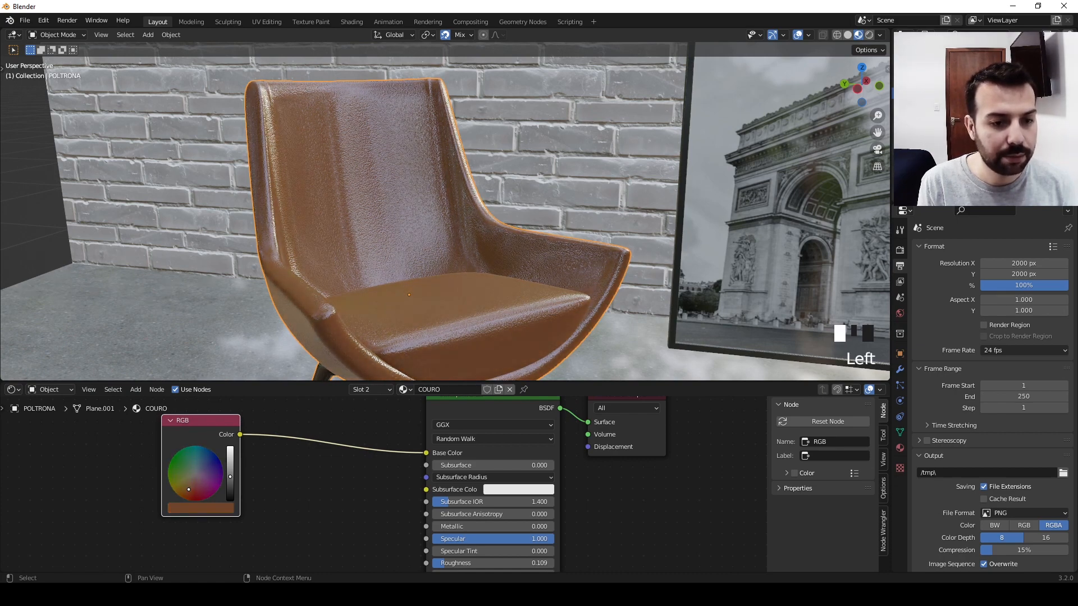
pyautogui.scroll(-3, 416, 265)
pyautogui.moveTo(417, 280); pyautogui.dragTo(455, 287, button='middle')
pyautogui.scroll(3, 433, 258)
# - Insert a Hue Saturation Value node between the RGB node and the shader's Base Color
pyautogui.hotkey('shift', 'a')
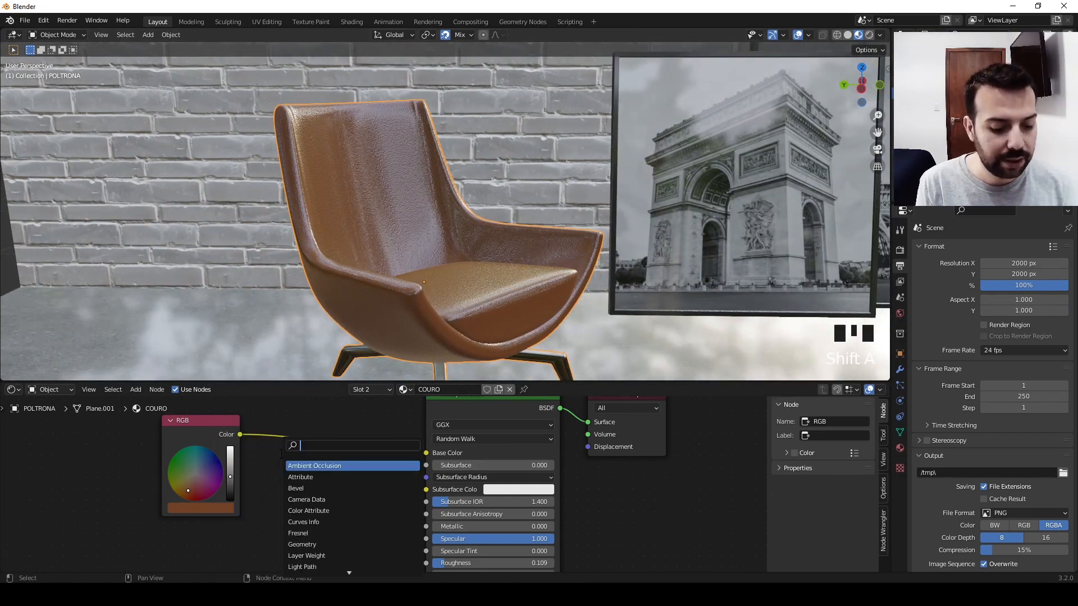
pyautogui.write('hue')
pyautogui.press('Return')
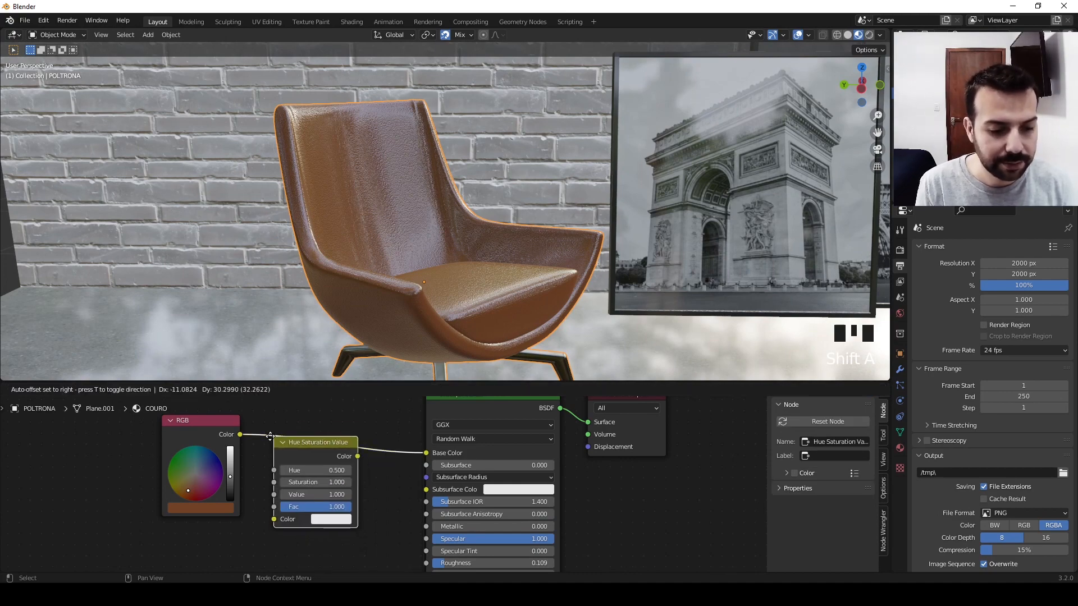
pyautogui.click(271, 423)
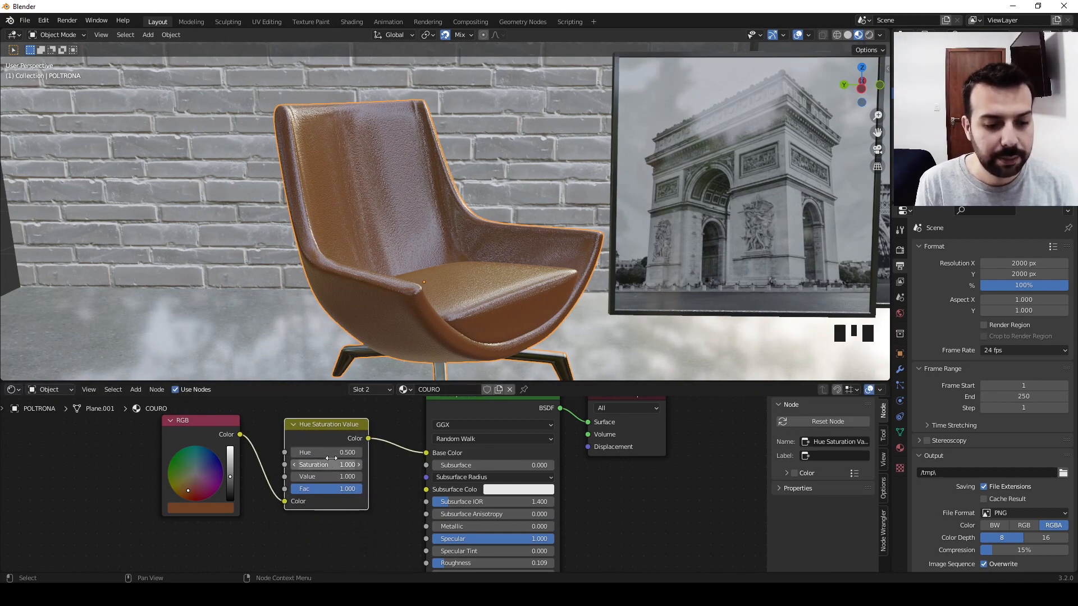
# - Try Hue values from 0 to 0.7, a Saturation of 2.0 and a Value of 0.8 on the Hue Saturation Value node
pyautogui.moveTo(332, 453); pyautogui.dragTo(295, 453)
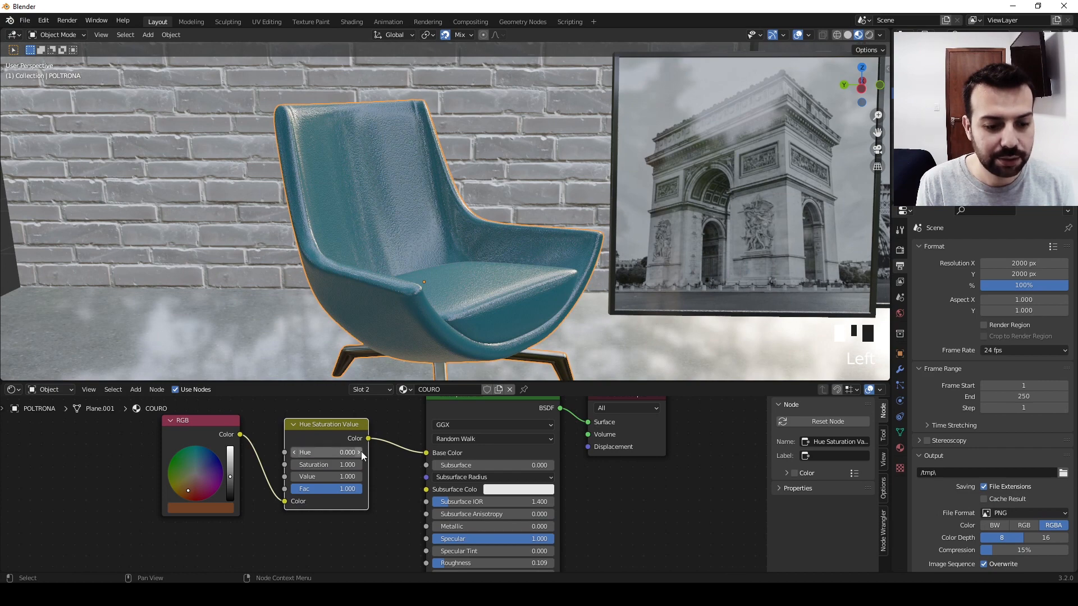
pyautogui.click(359, 453)
pyautogui.click(360, 453)
pyautogui.click(360, 452)
pyautogui.click(360, 452)
pyautogui.click(359, 453)
pyautogui.click(360, 452)
pyautogui.click(359, 452)
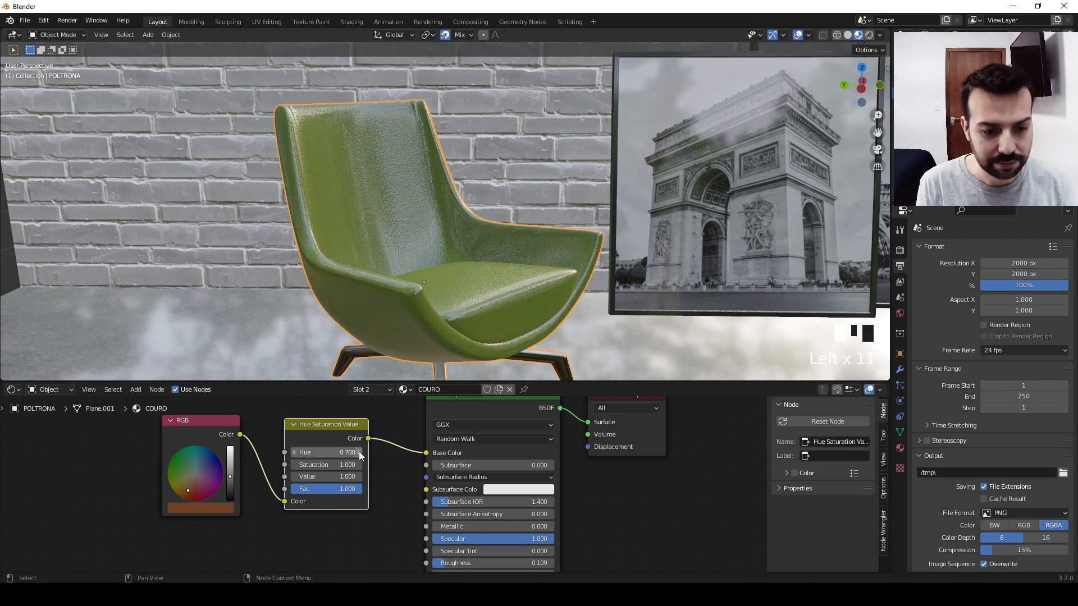
pyautogui.moveTo(337, 464)
pyautogui.mouseDown()
pyautogui.moveTo(295, 465)
pyautogui.moveTo(360, 465)
pyautogui.moveTo(301, 475)
pyautogui.moveTo(359, 475)
pyautogui.moveTo(277, 475)
pyautogui.moveTo(322, 474)
pyautogui.mouseUp()
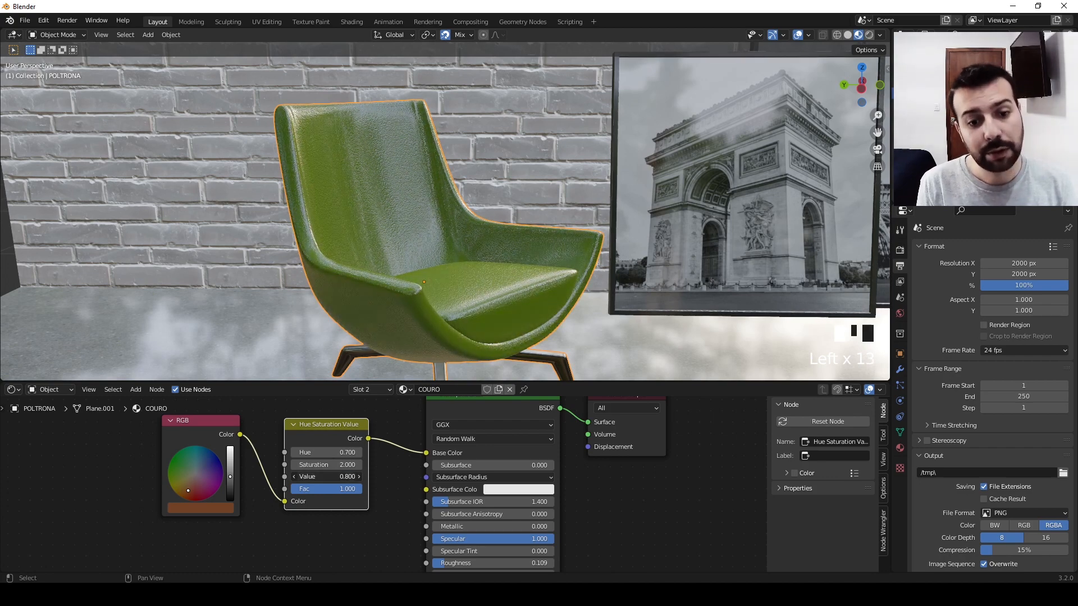
# - Preview the ColorRamp's output on the armchair and move the Voronoi Texture and ColorRamp nodes away from the Bump node
pyautogui.scroll(-3, 337, 538)
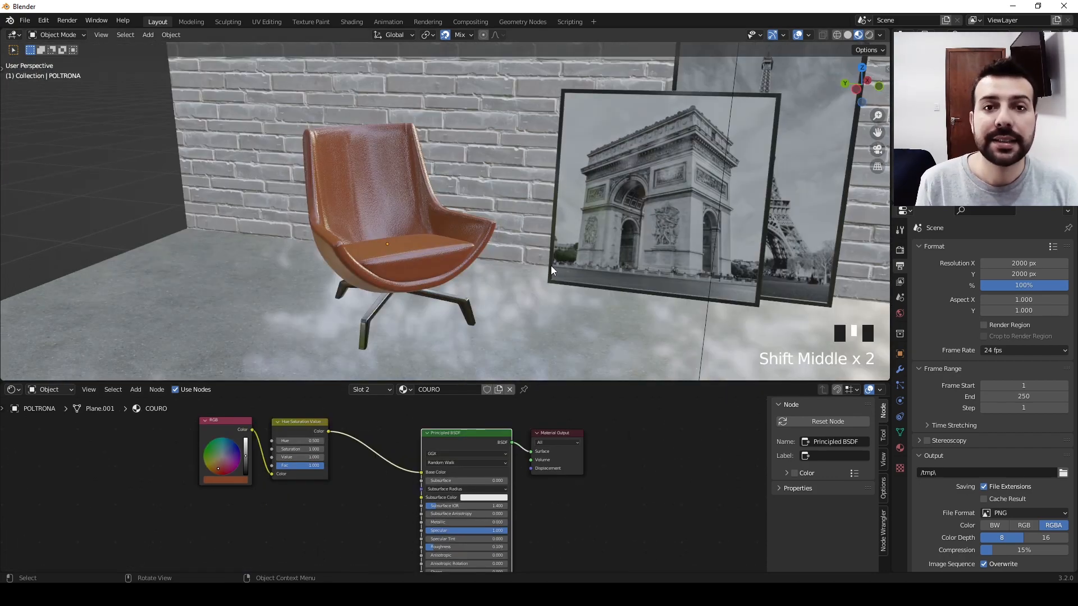
pyautogui.moveTo(308, 195); pyautogui.dragTo(376, 230, button='middle')
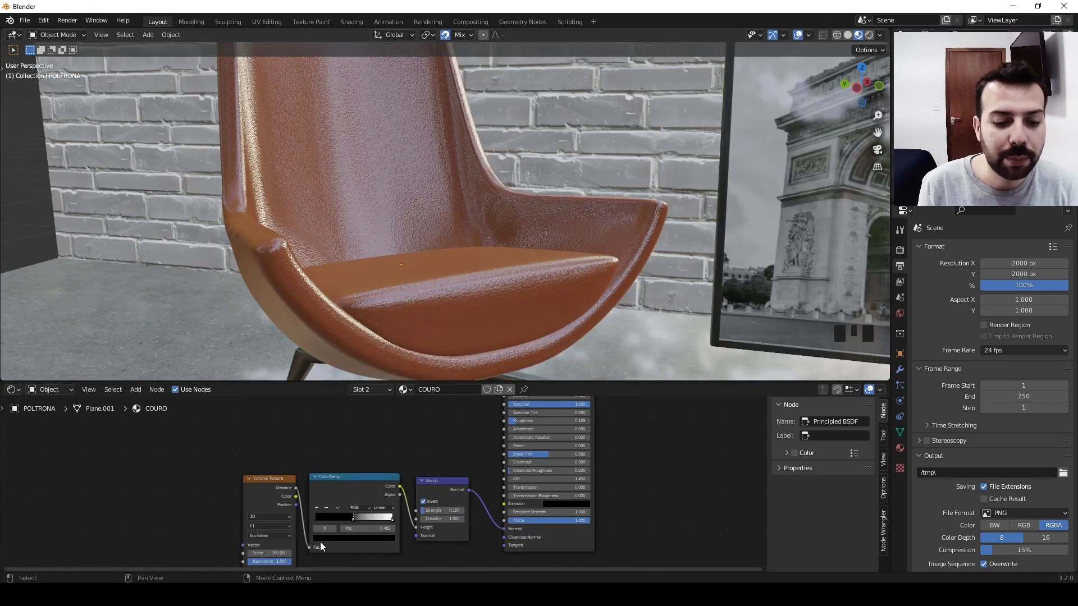
pyautogui.keyDown('ctrl'); pyautogui.keyDown('shift'); pyautogui.click(346, 490); pyautogui.keyUp('shift'); pyautogui.keyUp('ctrl')
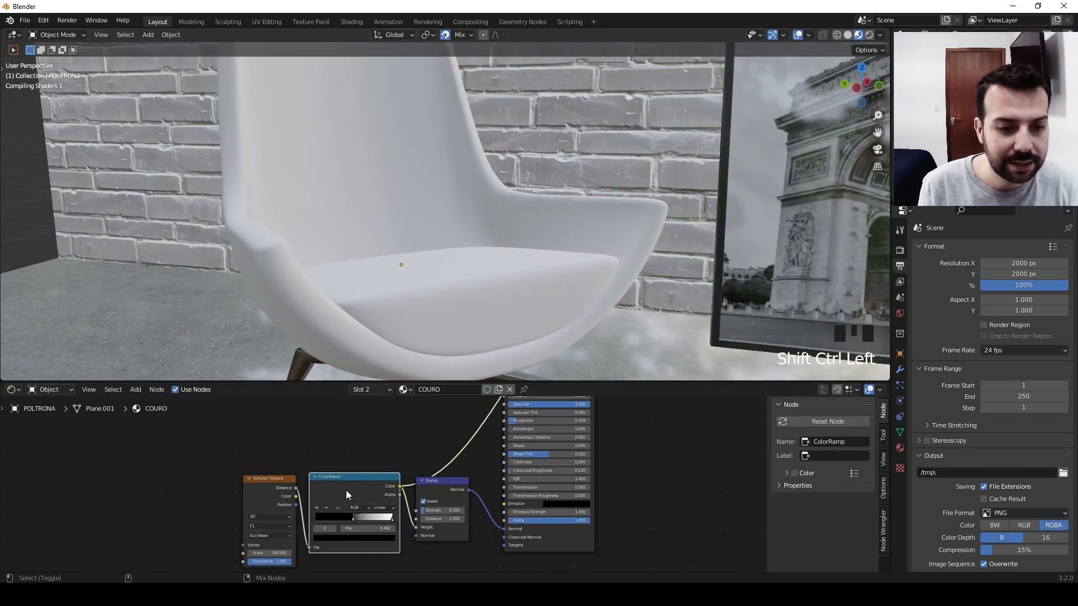
pyautogui.moveTo(350, 557); pyautogui.dragTo(211, 476)
pyautogui.moveTo(338, 476); pyautogui.dragTo(258, 485)
pyautogui.moveTo(350, 440); pyautogui.dragTo(312, 460, button='middle')
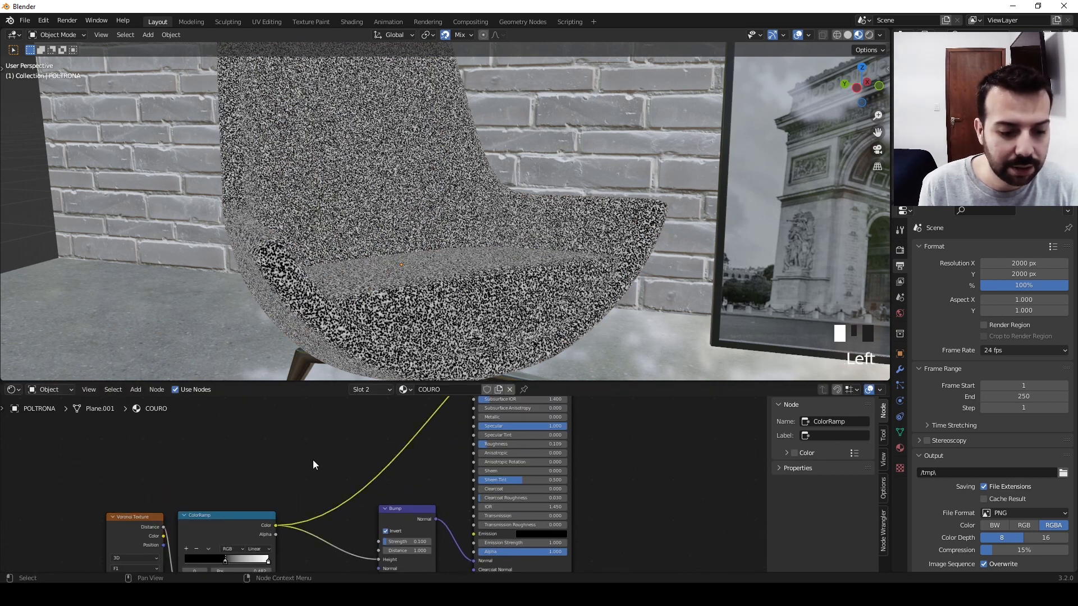
# - Add a second ColorRamp node on the link leaving the first ColorRamp's Color output, above the Bump node
pyautogui.hotkey('shift', 'a')
pyautogui.click(287, 452)
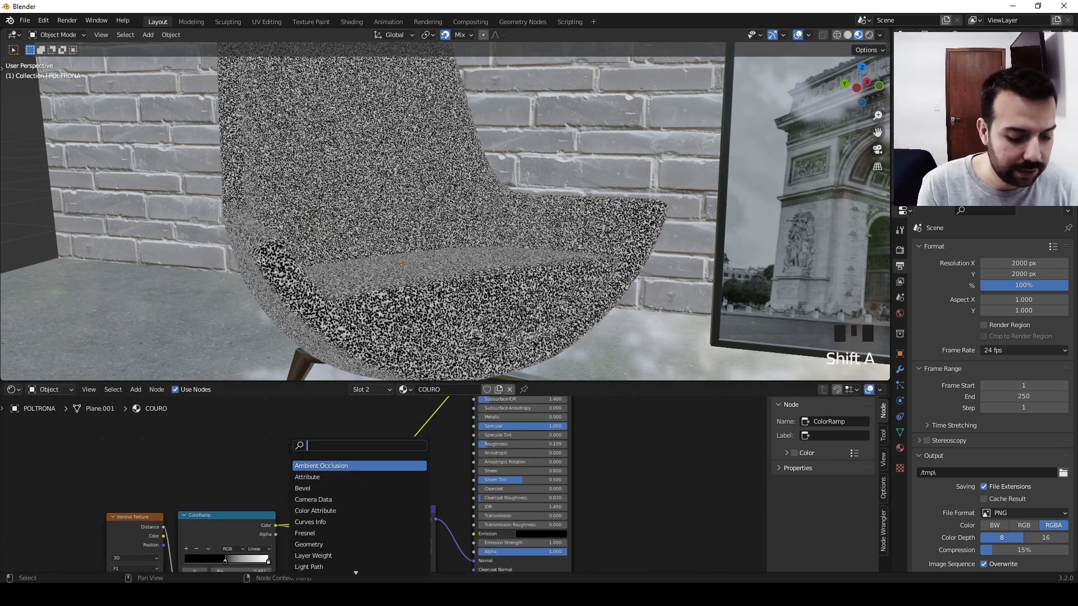
pyautogui.write('color ramp')
pyautogui.press('Return')
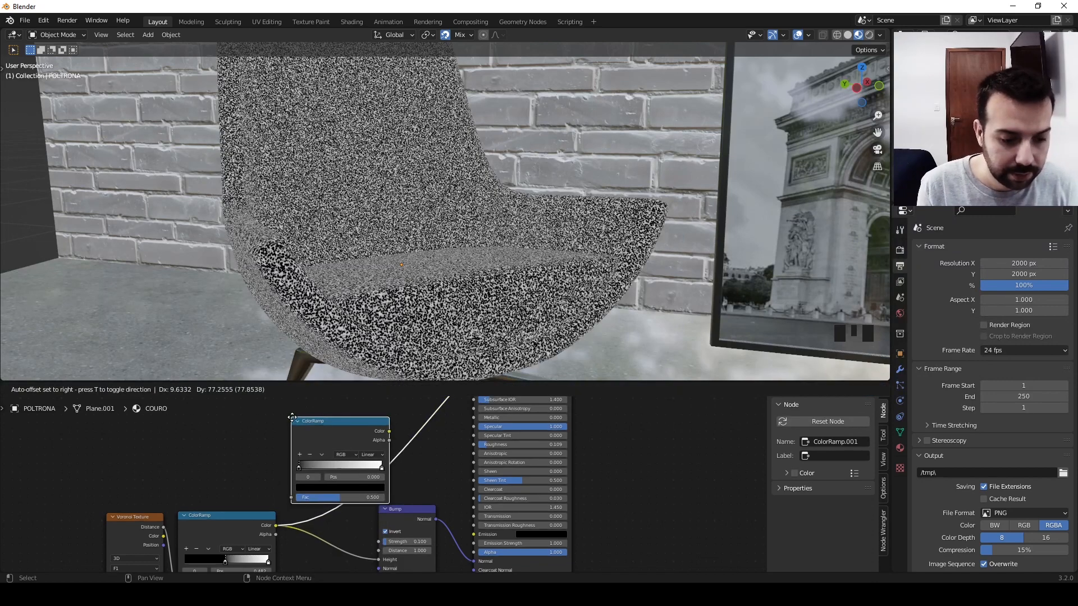
pyautogui.click(291, 417)
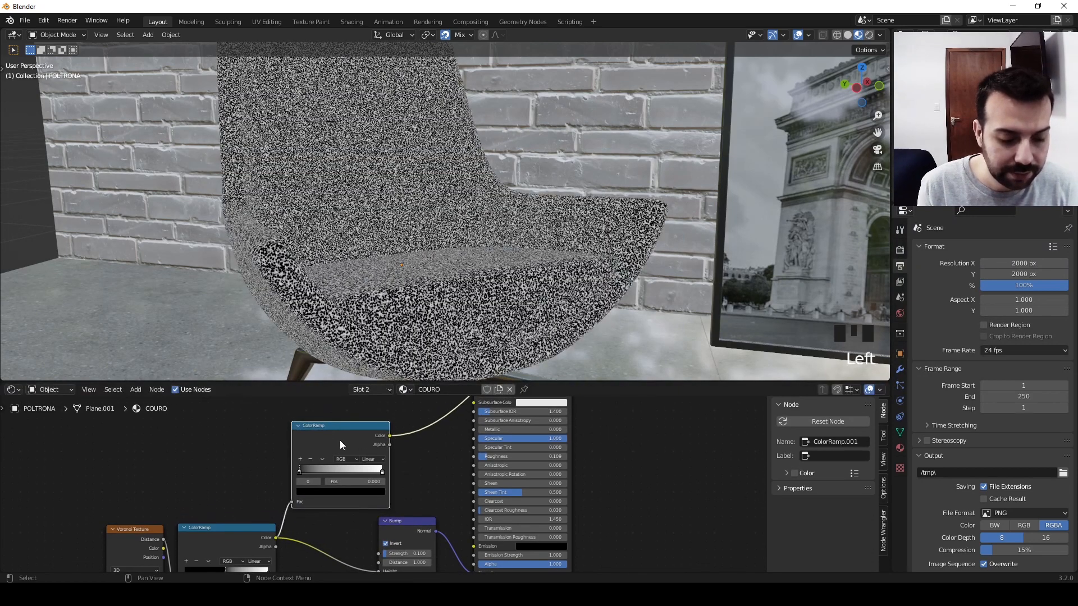
# - Connect the second ColorRamp's Color to the Principled BSDF's Roughness and preview the full shader close up on the armchair
pyautogui.scroll(2, 339, 440)
pyautogui.moveTo(391, 441); pyautogui.dragTo(497, 467)
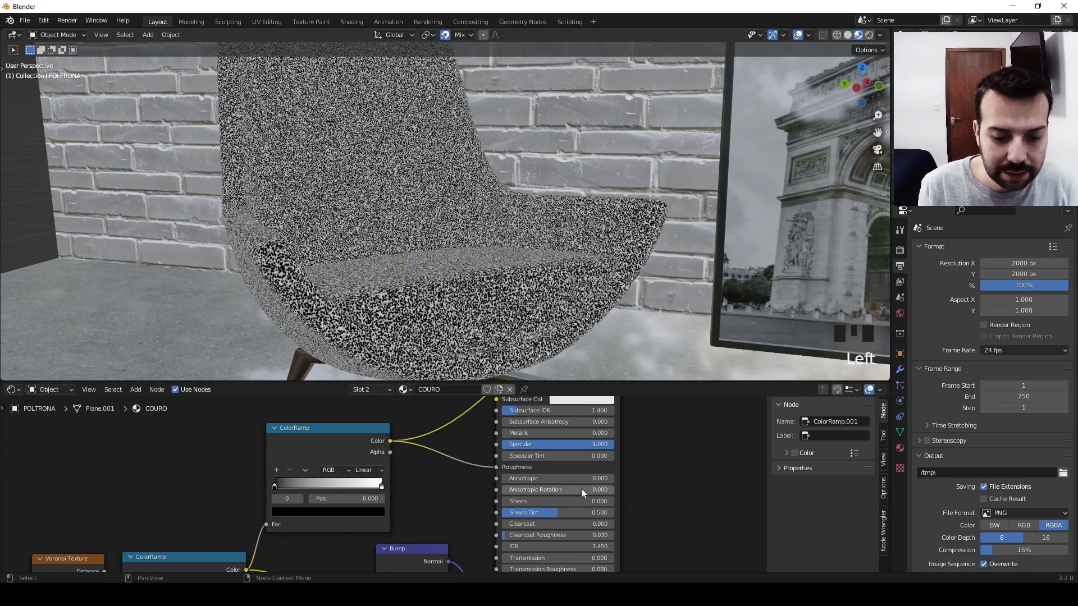
pyautogui.moveTo(582, 493); pyautogui.dragTo(564, 470, button='middle')
pyautogui.keyDown('ctrl'); pyautogui.keyDown('shift'); pyautogui.click(538, 444); pyautogui.keyUp('shift'); pyautogui.keyUp('ctrl')
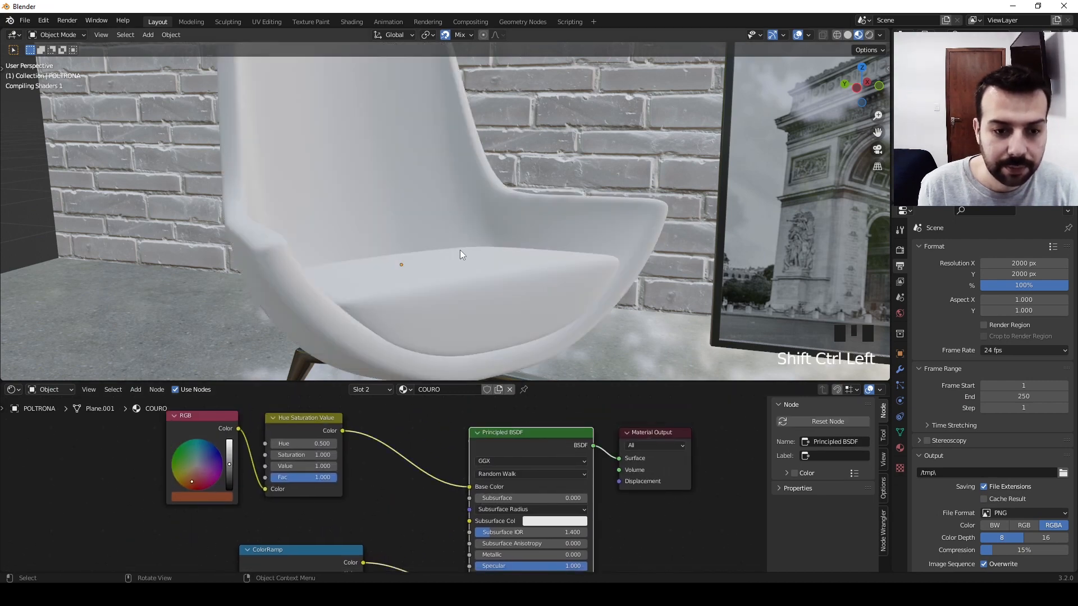
pyautogui.moveTo(457, 248); pyautogui.dragTo(428, 257, button='middle')
pyautogui.scroll(2, 502, 337)
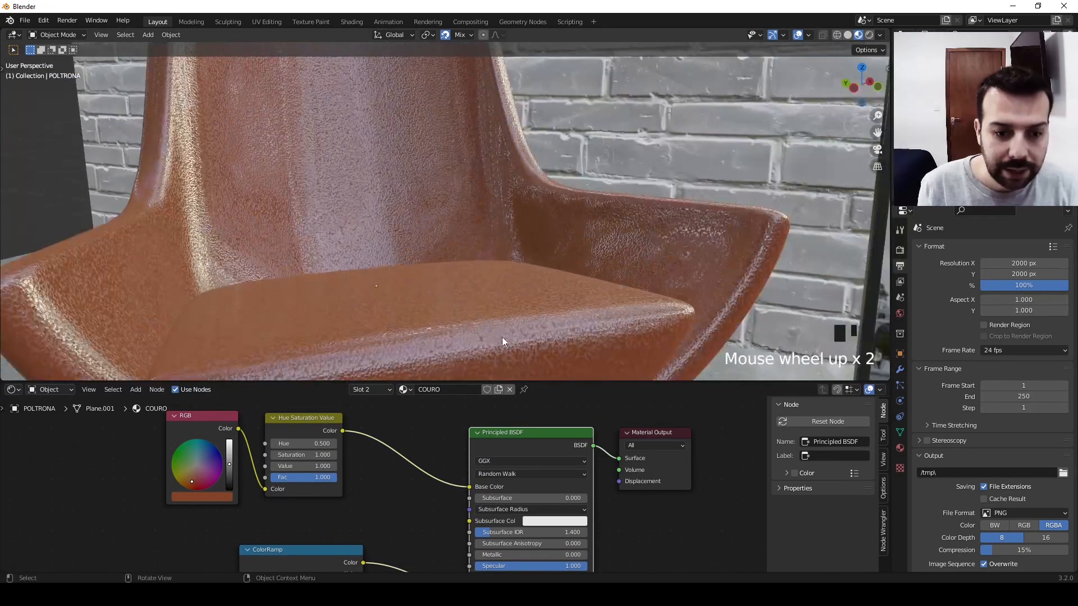
# - Lighten the black stop of the ColorRamp feeding Roughness to a grey with Value 0.348 and check the armchair
pyautogui.keyDown('shift'); pyautogui.moveTo(502, 337); pyautogui.dragTo(496, 275, button='middle'); pyautogui.keyUp('shift')
pyautogui.scroll(2, 486, 263)
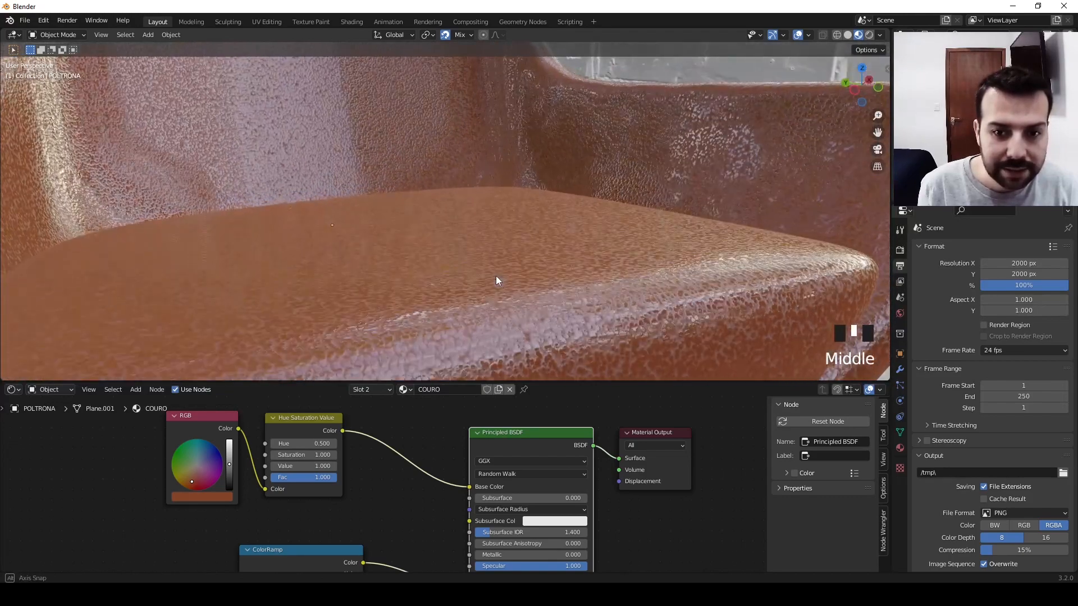
pyautogui.moveTo(545, 316); pyautogui.dragTo(530, 316, button='middle')
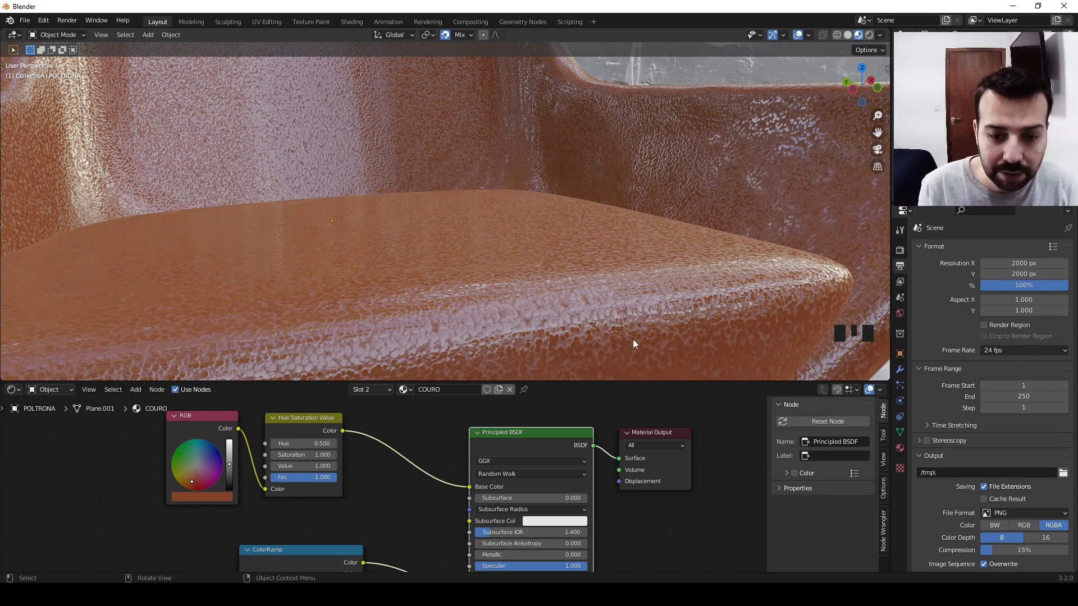
pyautogui.moveTo(427, 527); pyautogui.dragTo(413, 413, button='middle')
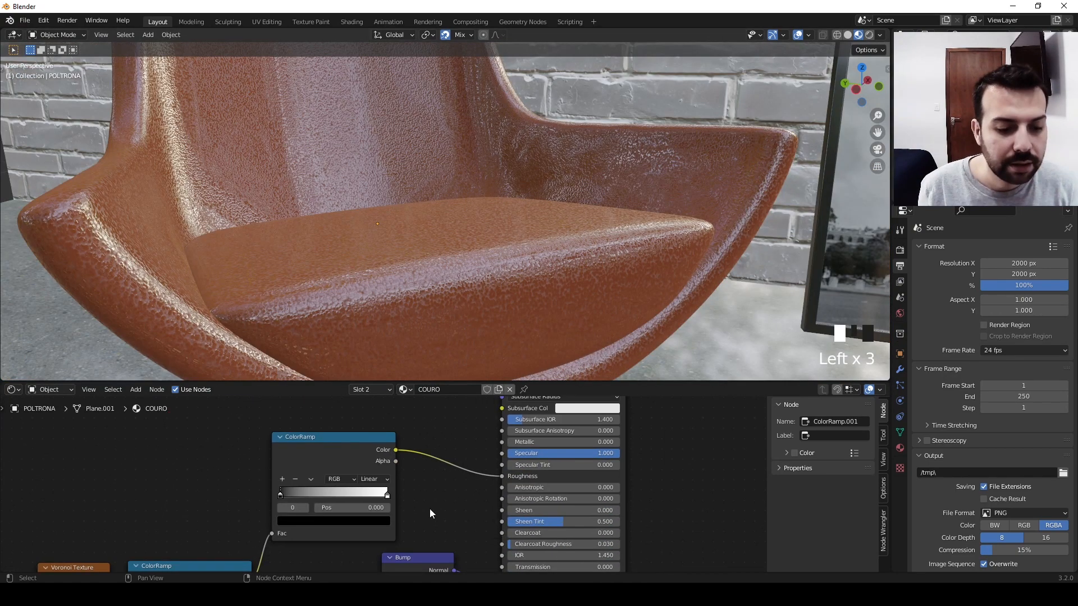
pyautogui.click(362, 518)
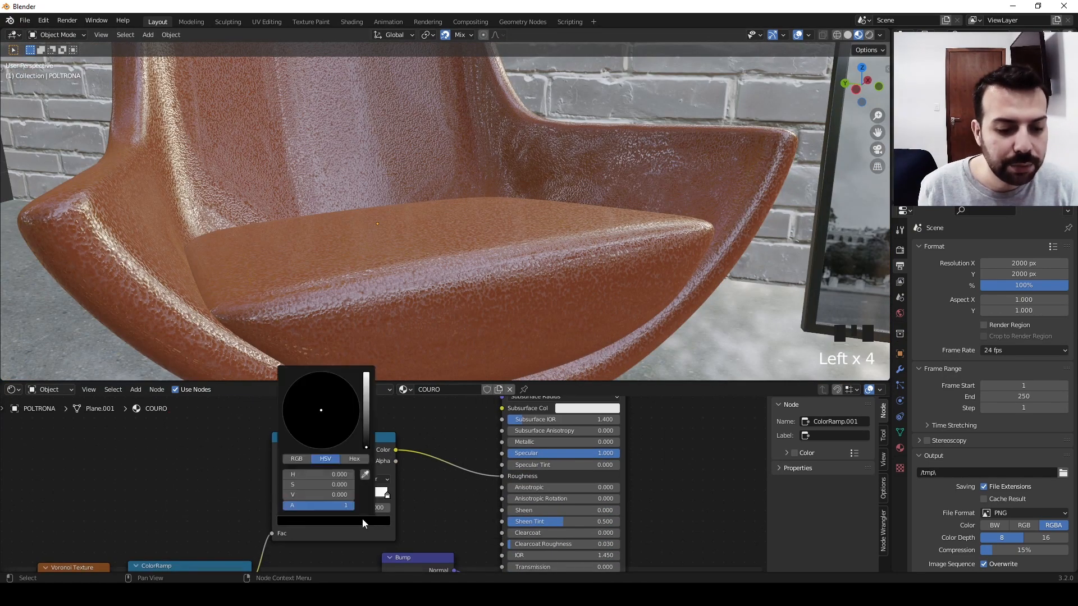
pyautogui.moveTo(365, 447); pyautogui.dragTo(366, 416)
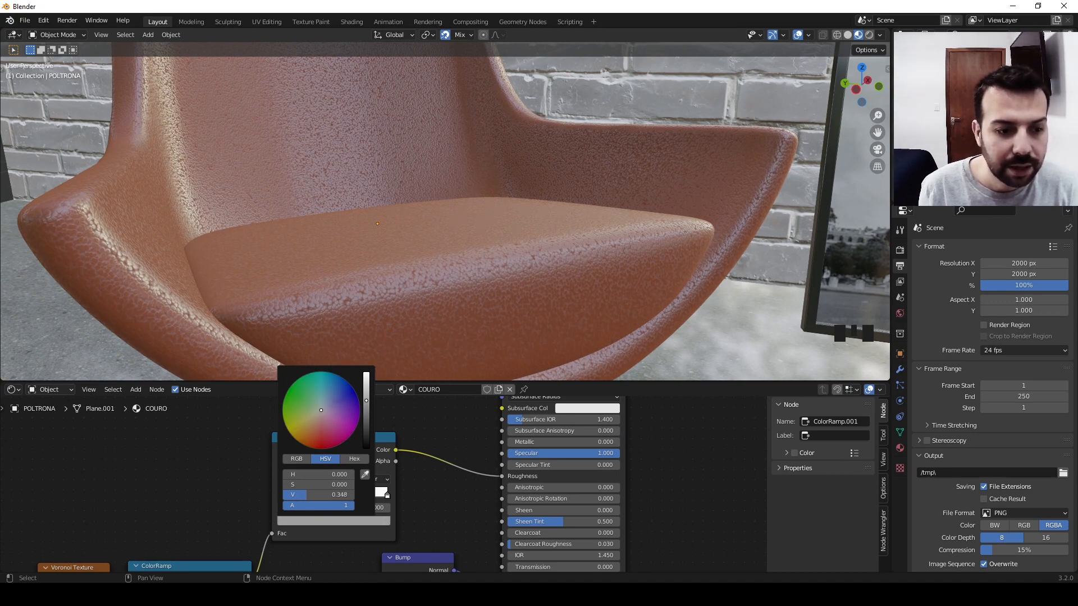
pyautogui.scroll(-5, 459, 176)
pyautogui.moveTo(459, 176); pyautogui.dragTo(450, 236, button='middle')
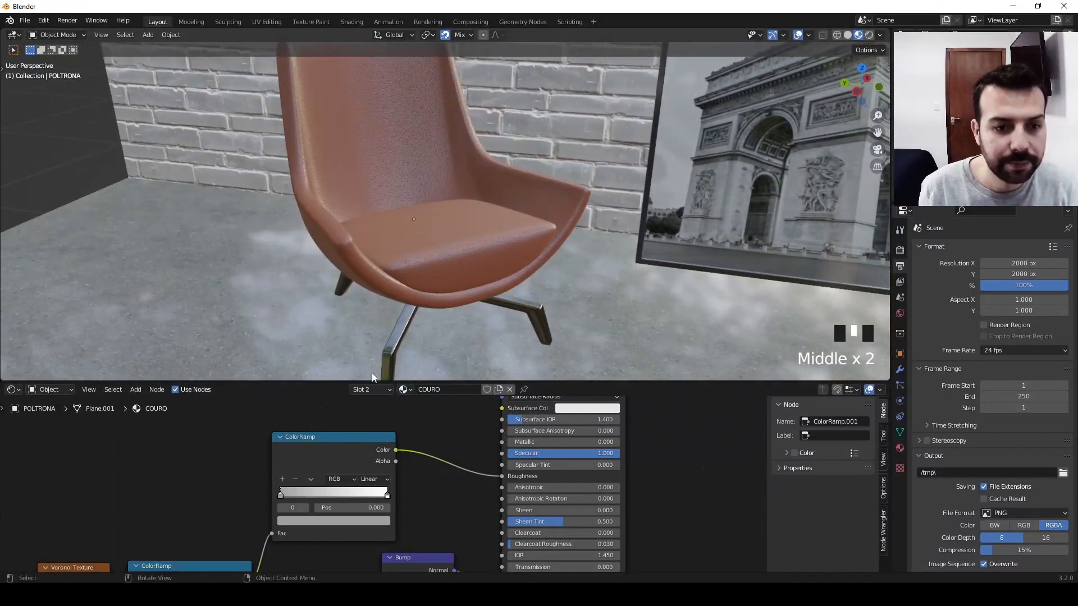
# - Move the Voronoi Texture, both ColorRamps and the Bump node down and away from the Principled BSDF to free space
pyautogui.moveTo(196, 449); pyautogui.dragTo(339, 475, button='middle')
pyautogui.click(339, 474)
pyautogui.scroll(-4, 408, 504)
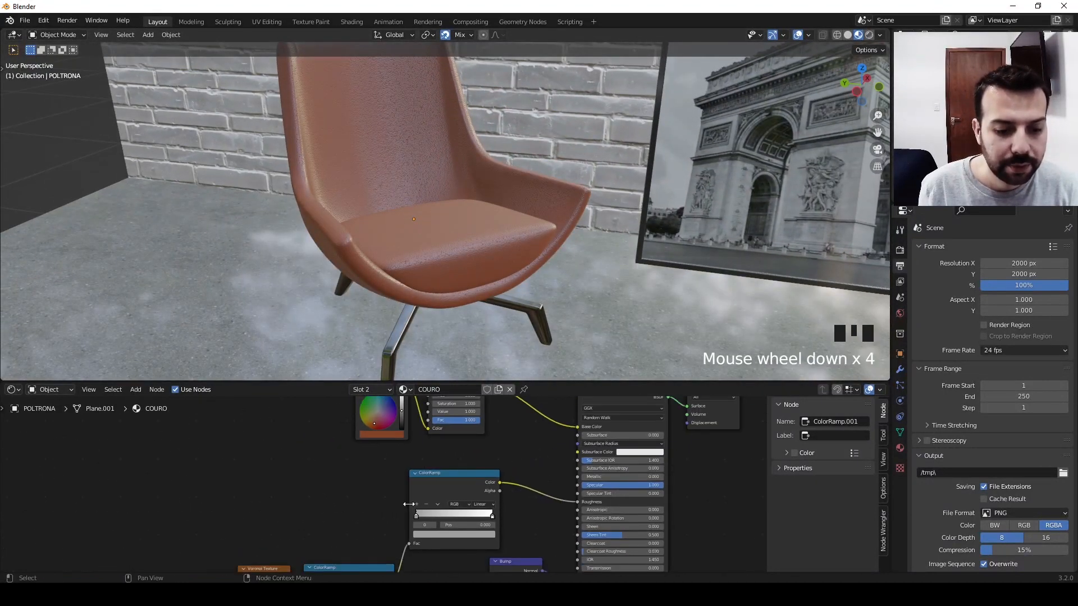
pyautogui.moveTo(408, 504); pyautogui.dragTo(476, 526, button='middle')
pyautogui.scroll(-2, 382, 494)
pyautogui.moveTo(477, 526); pyautogui.dragTo(298, 448)
pyautogui.press('g')
pyautogui.click(264, 507)
pyautogui.click(302, 443)
pyautogui.scroll(3, 311, 442)
pyautogui.moveTo(311, 442); pyautogui.dragTo(330, 482, button='middle')
# - Add a Noise Texture node beside the roughness ColorRamp and preview it on the armchair
pyautogui.click(306, 464)
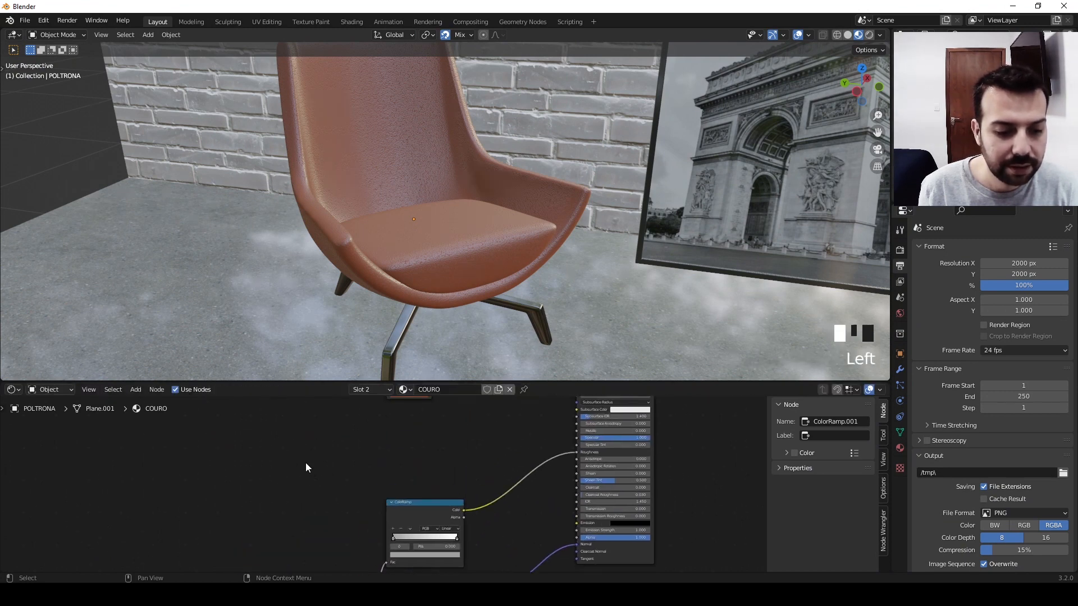
pyautogui.hotkey('shift', 'a')
pyautogui.write('N')
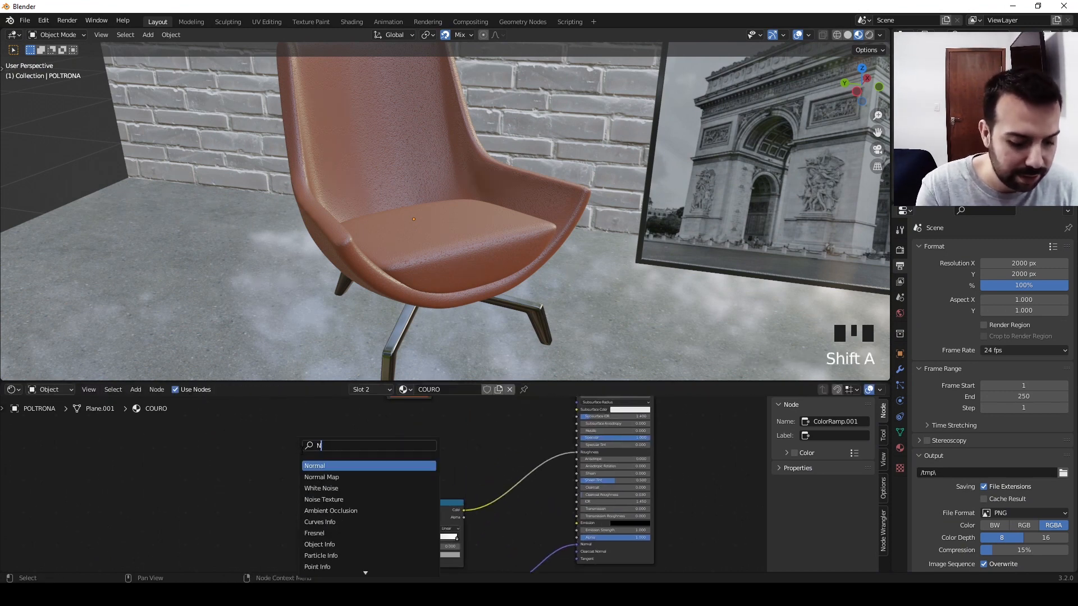
pyautogui.press('BackSpace')
pyautogui.press('BackSpace')
pyautogui.write('noise')
pyautogui.press('Return')
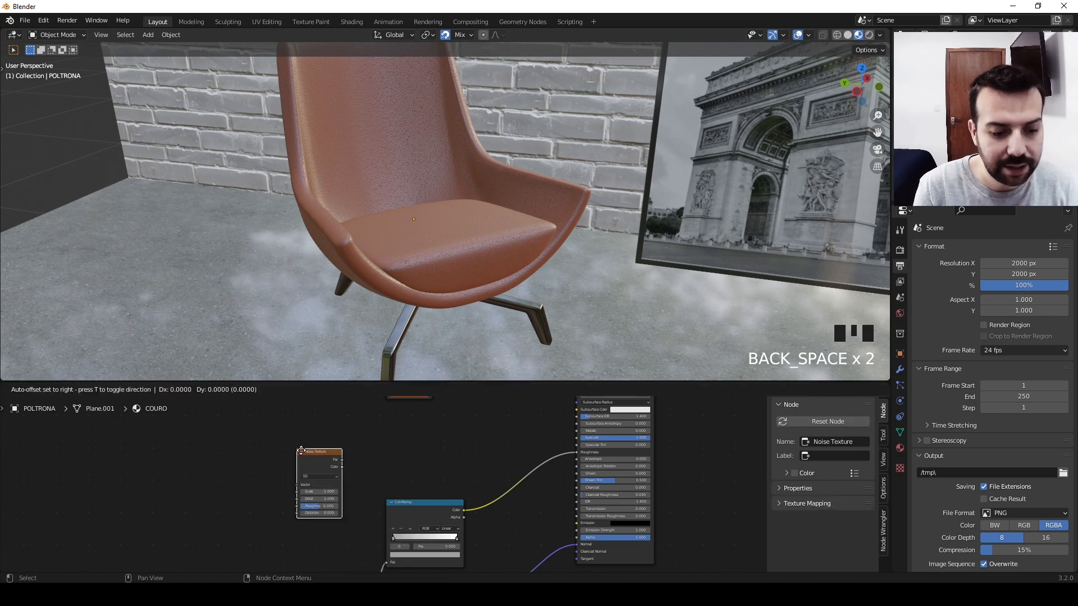
pyautogui.click(301, 451)
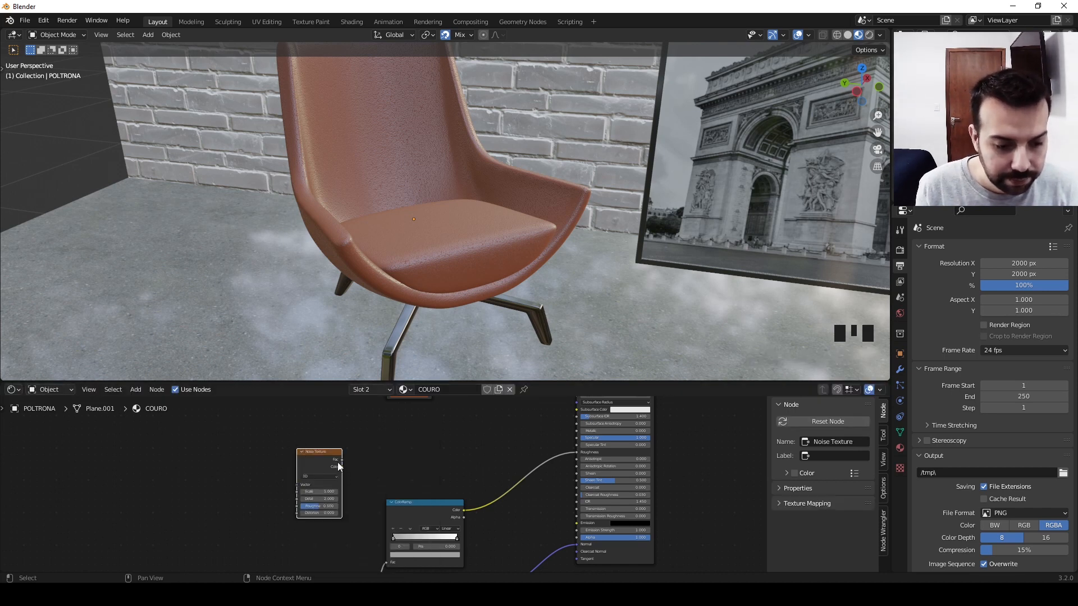
pyautogui.keyDown('ctrl'); pyautogui.keyDown('shift'); pyautogui.click(335, 462); pyautogui.keyUp('shift'); pyautogui.keyUp('ctrl')
# - Add a ColorRamp on the Noise Texture's output link and set its black stop's position to 0.423
pyautogui.hotkey('shift', 'a')
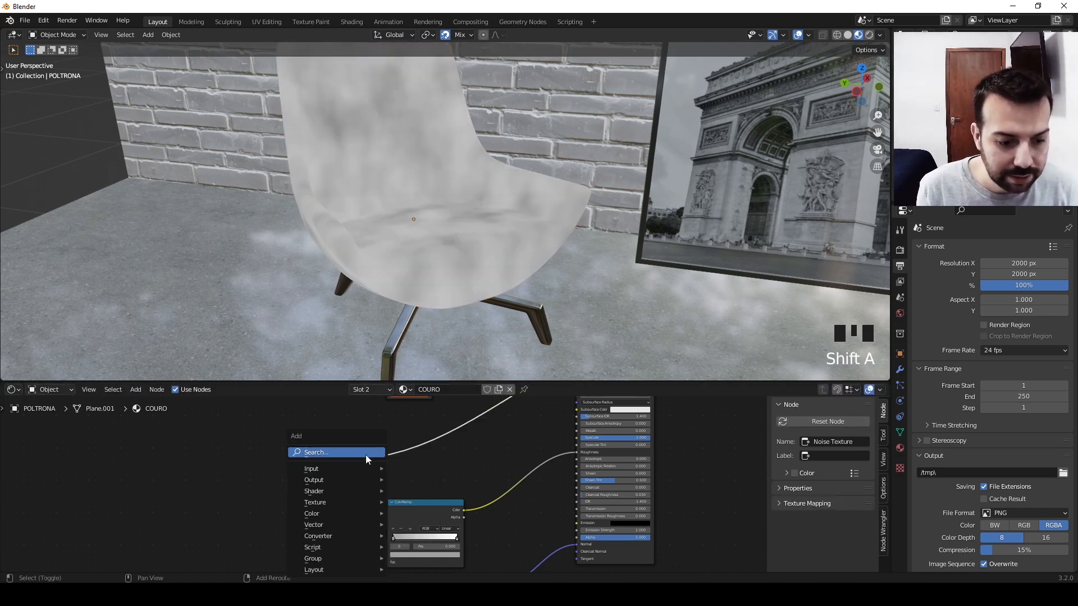
pyautogui.click(366, 455)
pyautogui.write('col')
pyautogui.press('Return')
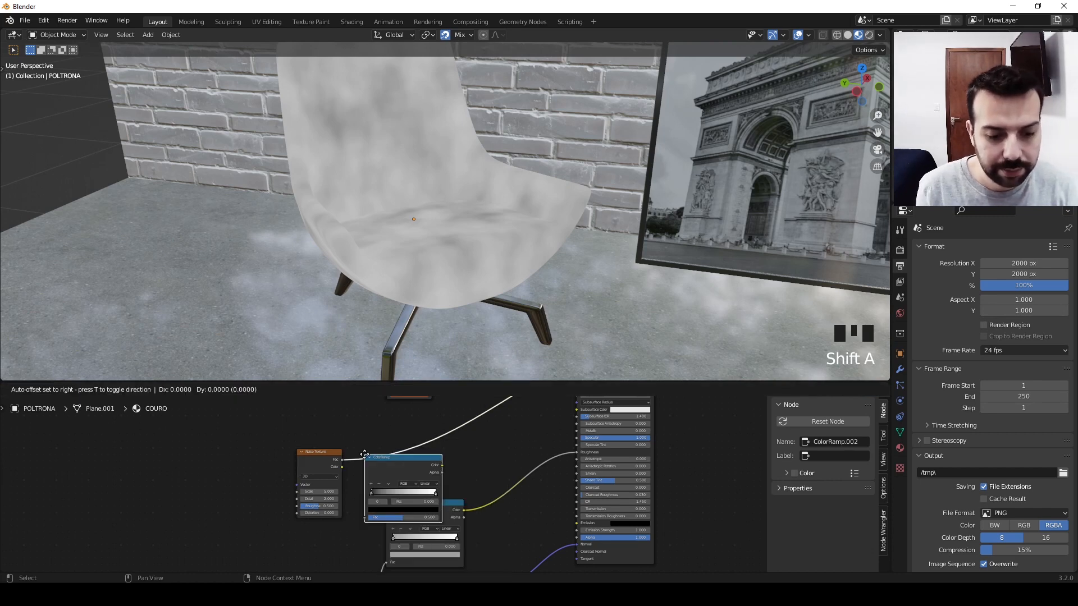
pyautogui.click(367, 416)
pyautogui.moveTo(375, 453); pyautogui.dragTo(404, 456)
# - Set the Noise Texture's Detail to 16 and Roughness to 0.9
pyautogui.scroll(6, 383, 482)
pyautogui.click(294, 509)
pyautogui.write('16')
pyautogui.press('Return')
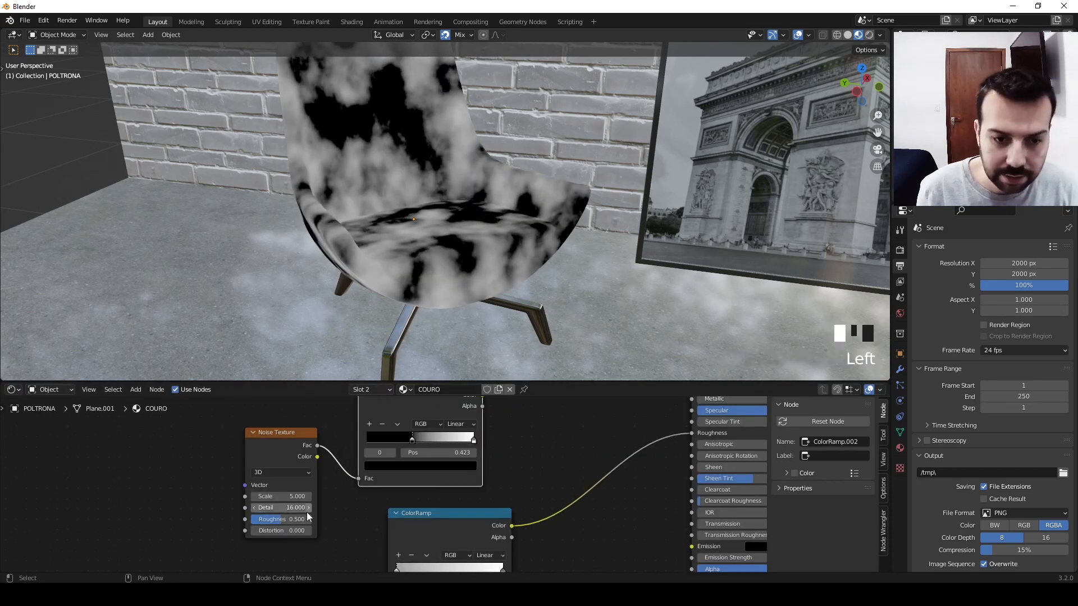
pyautogui.click(287, 518)
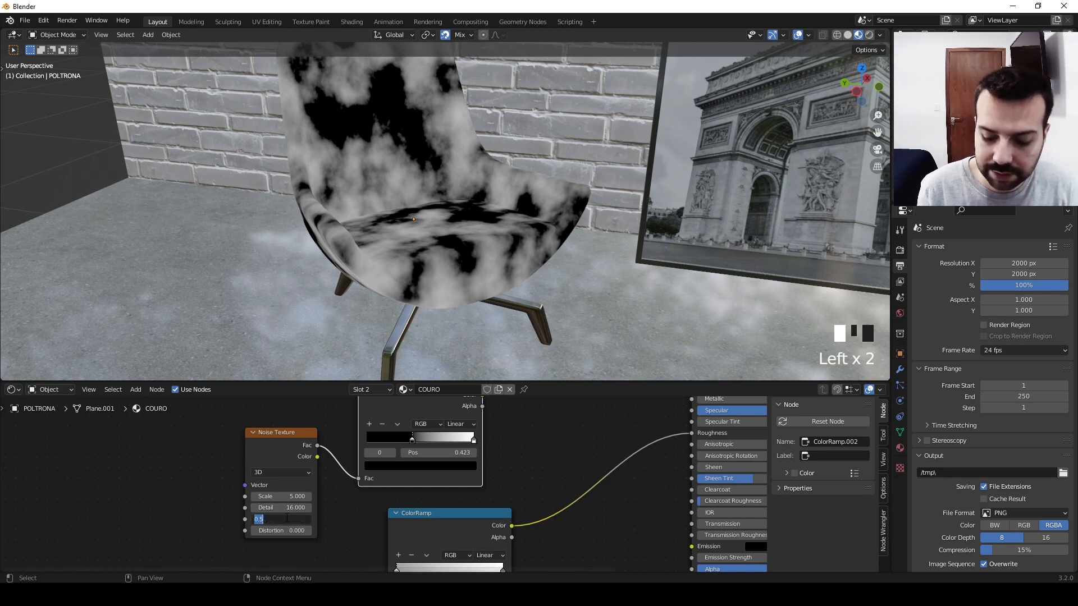
pyautogui.write('0.9')
pyautogui.press('Return')
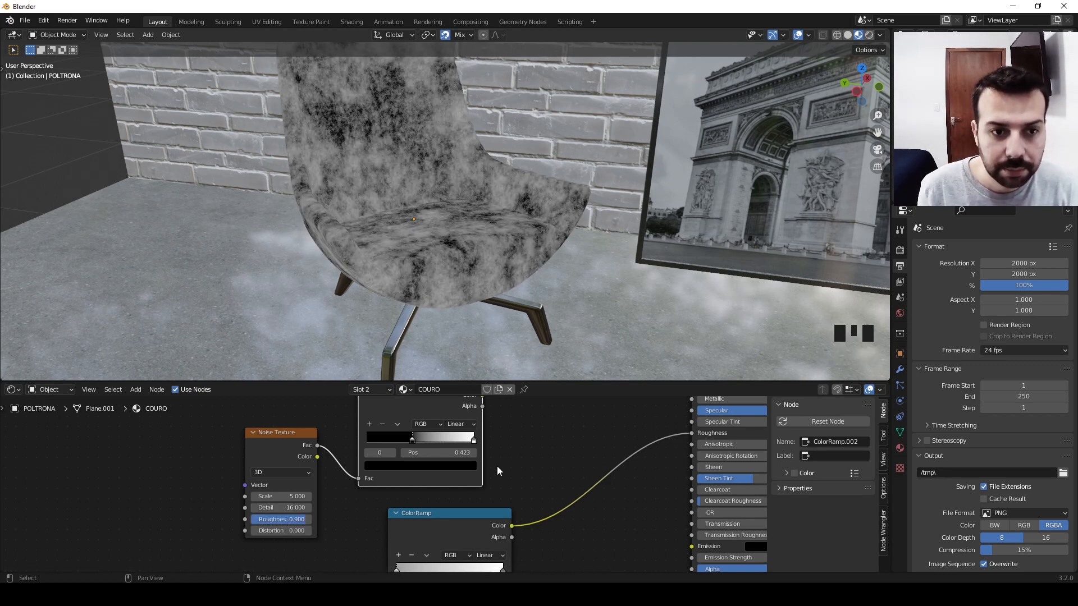
# - Combine the noise ColorRamp and the roughness ColorRamp in a new Mix node, then reposition and expand the node
pyautogui.moveTo(520, 448)
pyautogui.mouseDown(button='middle')
pyautogui.moveTo(476, 431)
pyautogui.moveTo(424, 480)
pyautogui.moveTo(424, 465)
pyautogui.mouseUp(button='middle')
pyautogui.scroll(-3, 472, 454)
pyautogui.moveTo(380, 508)
pyautogui.keyDown('ctrl'); pyautogui.keyDown('shift'); pyautogui.mouseDown(button='right')
pyautogui.moveTo(420, 479)
pyautogui.moveTo(401, 441)
pyautogui.moveTo(376, 428)
pyautogui.mouseUp(button='right'); pyautogui.keyUp('shift'); pyautogui.keyUp('ctrl')
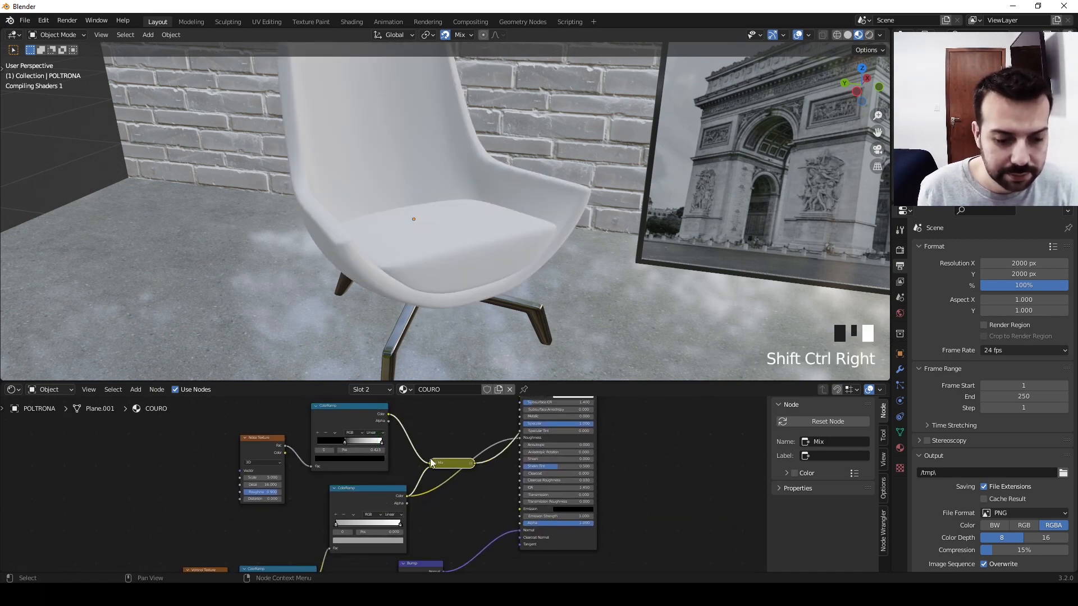
pyautogui.moveTo(443, 462); pyautogui.dragTo(452, 410)
pyautogui.click(429, 445)
pyautogui.scroll(3, 446, 456)
pyautogui.moveTo(470, 483); pyautogui.dragTo(440, 510, button='middle')
pyautogui.scroll(2, 430, 449)
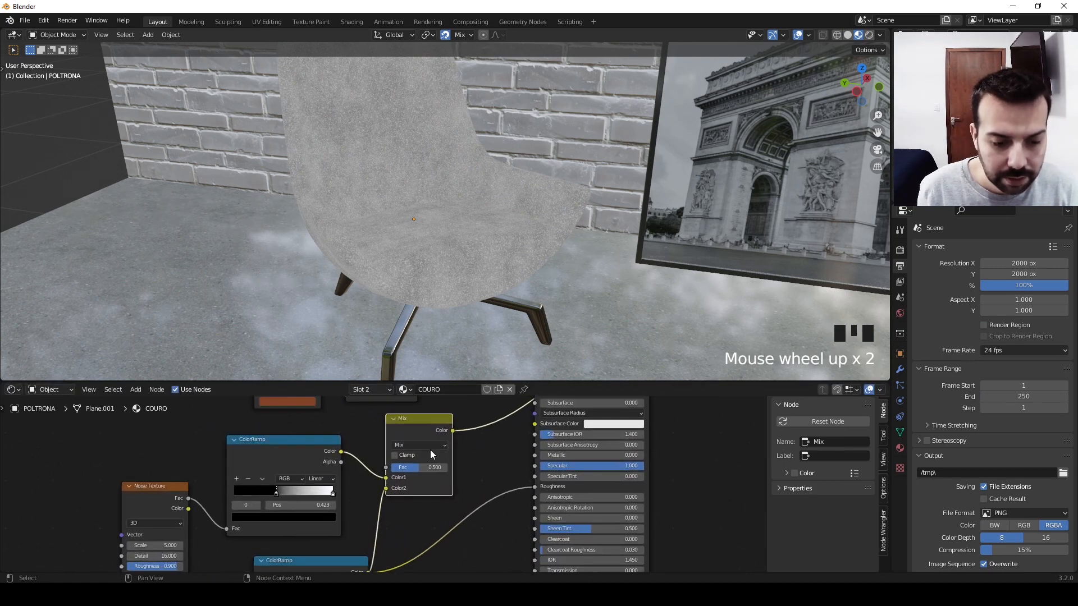
# - Change the Mix node's blend mode to Add and set its Fac to 1.000
pyautogui.click(433, 446)
pyautogui.click(407, 348)
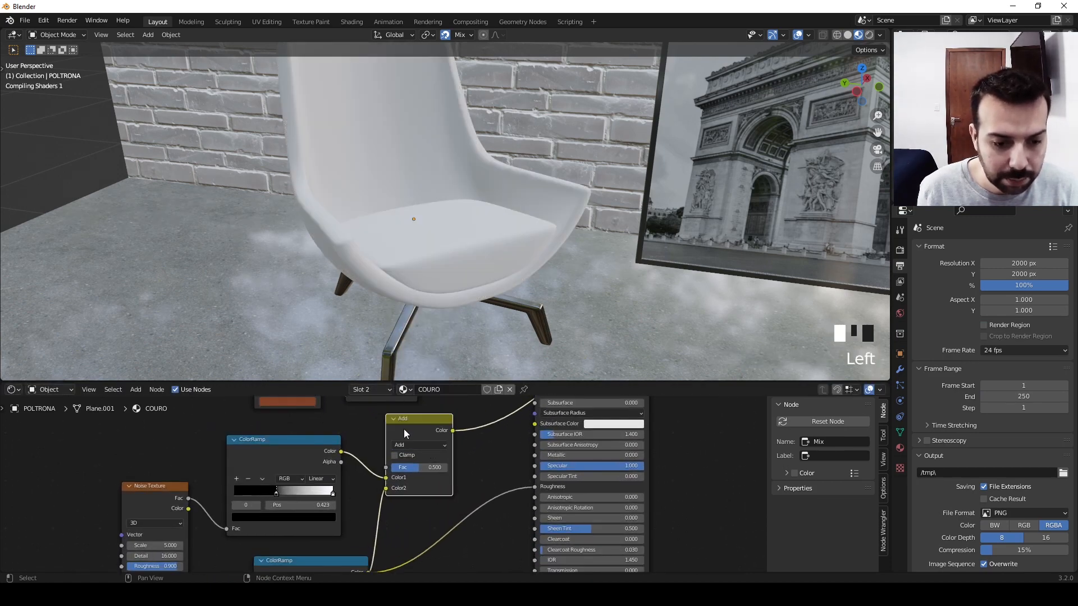
pyautogui.click(403, 429)
pyautogui.scroll(2, 439, 523)
pyautogui.scroll(4, 436, 521)
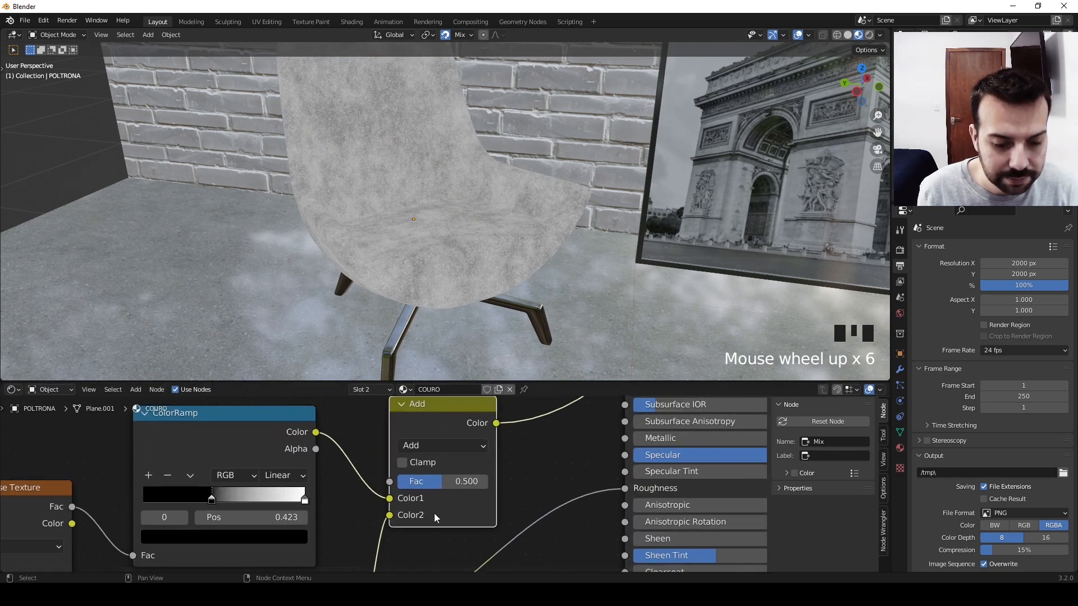
pyautogui.moveTo(444, 482); pyautogui.dragTo(486, 481)
pyautogui.scroll(-2, 533, 470)
# - Preview the Principled BSDF and connect the Add node's Color output to its Roughness
pyautogui.moveTo(534, 471); pyautogui.dragTo(314, 408, button='middle')
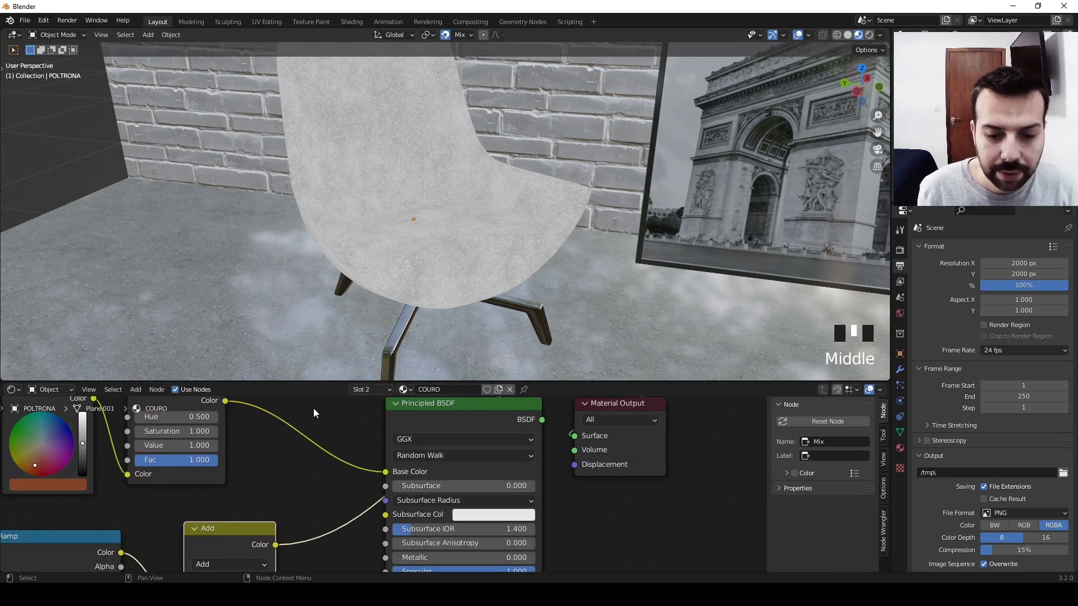
pyautogui.keyDown('ctrl'); pyautogui.keyDown('shift'); pyautogui.click(486, 412); pyautogui.keyUp('shift'); pyautogui.keyUp('ctrl')
pyautogui.moveTo(281, 549); pyautogui.dragTo(299, 466, button='middle')
pyautogui.moveTo(293, 461); pyautogui.dragTo(403, 517)
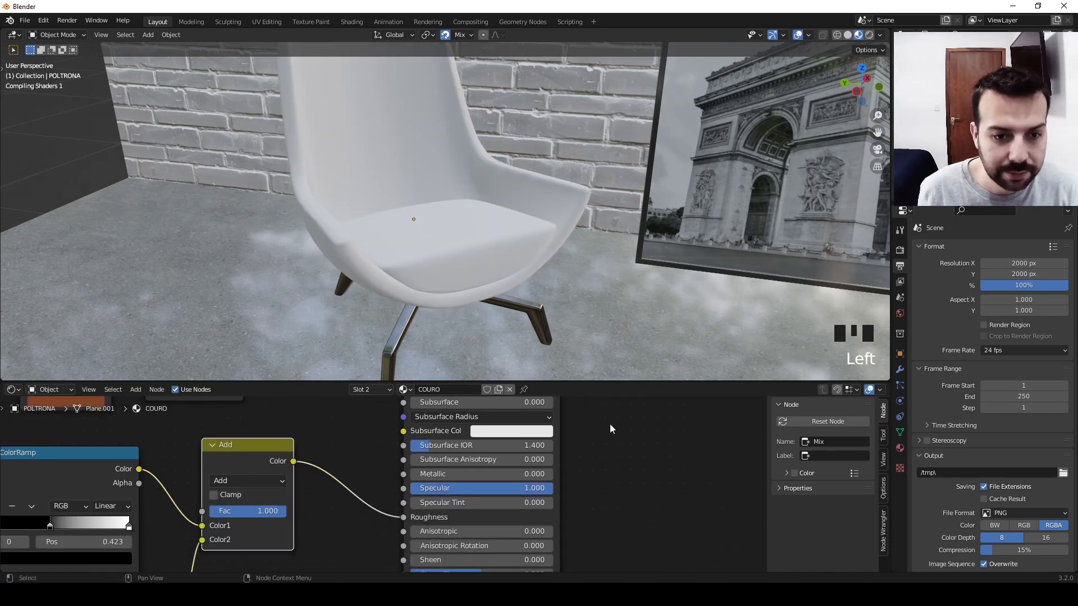
# - Examine the combined roughness on the armchair's seat and backrest close up
pyautogui.scroll(-3, 508, 306)
pyautogui.scroll(3, 451, 261)
pyautogui.scroll(2, 450, 260)
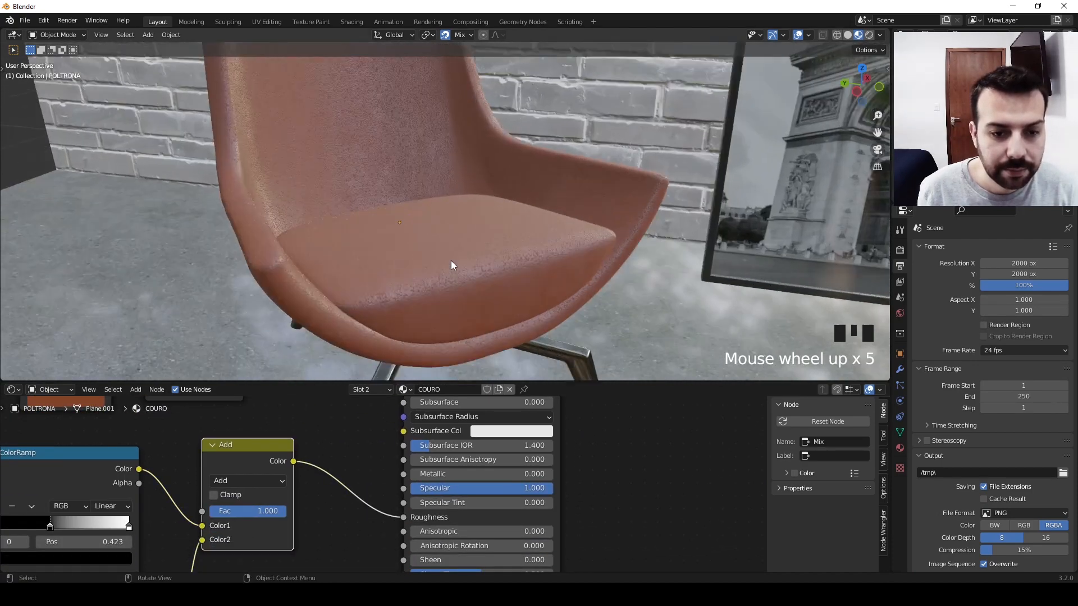
pyautogui.moveTo(450, 260); pyautogui.dragTo(481, 241, button='middle')
pyautogui.scroll(2, 414, 249)
pyautogui.scroll(-3, 442, 256)
pyautogui.scroll(2, 480, 242)
pyautogui.moveTo(400, 339); pyautogui.dragTo(425, 288, button='middle')
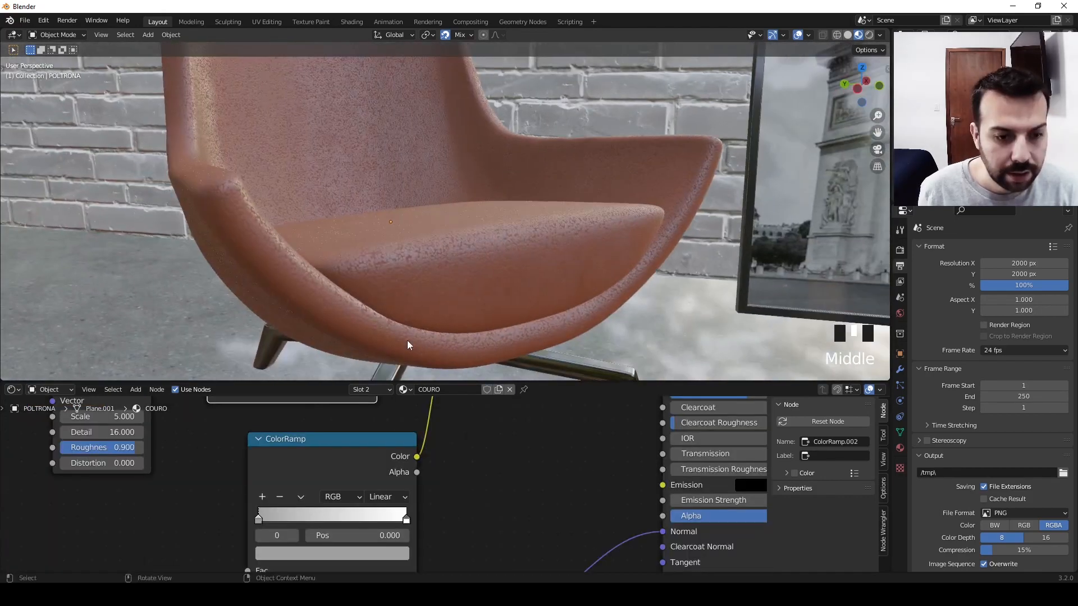
pyautogui.scroll(-2, 406, 340)
pyautogui.scroll(-2, 420, 497)
# - Preview the ColorRamp below the noise nodes and set its dark stop's Value to 0.300
pyautogui.keyDown('ctrl'); pyautogui.keyDown('shift'); pyautogui.click(355, 464); pyautogui.keyUp('shift'); pyautogui.keyUp('ctrl')
pyautogui.scroll(2, 417, 340)
pyautogui.moveTo(463, 478); pyautogui.dragTo(484, 464, button='middle')
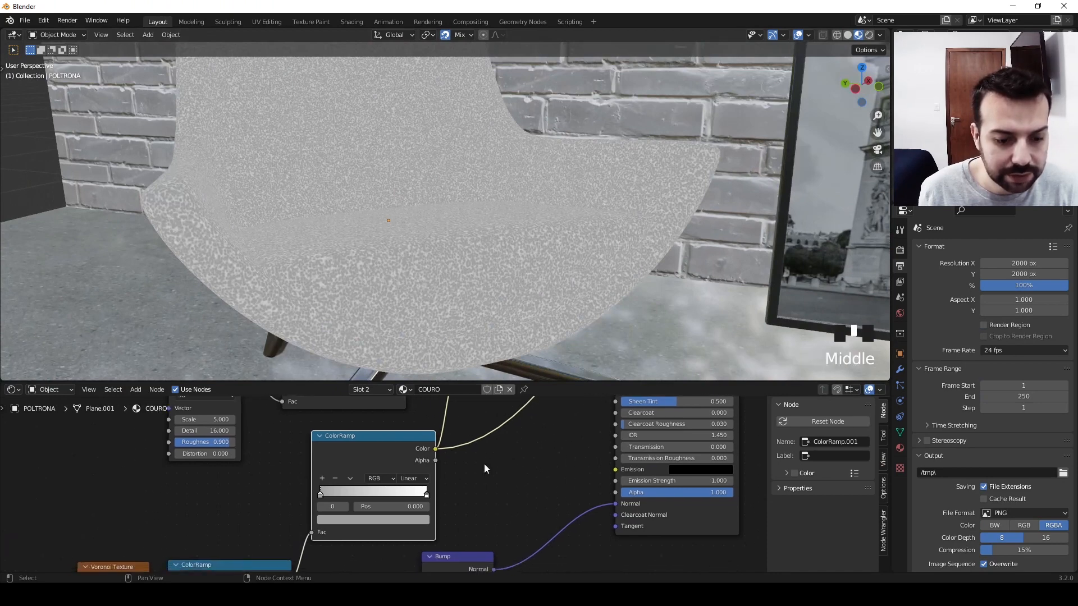
pyautogui.click(426, 495)
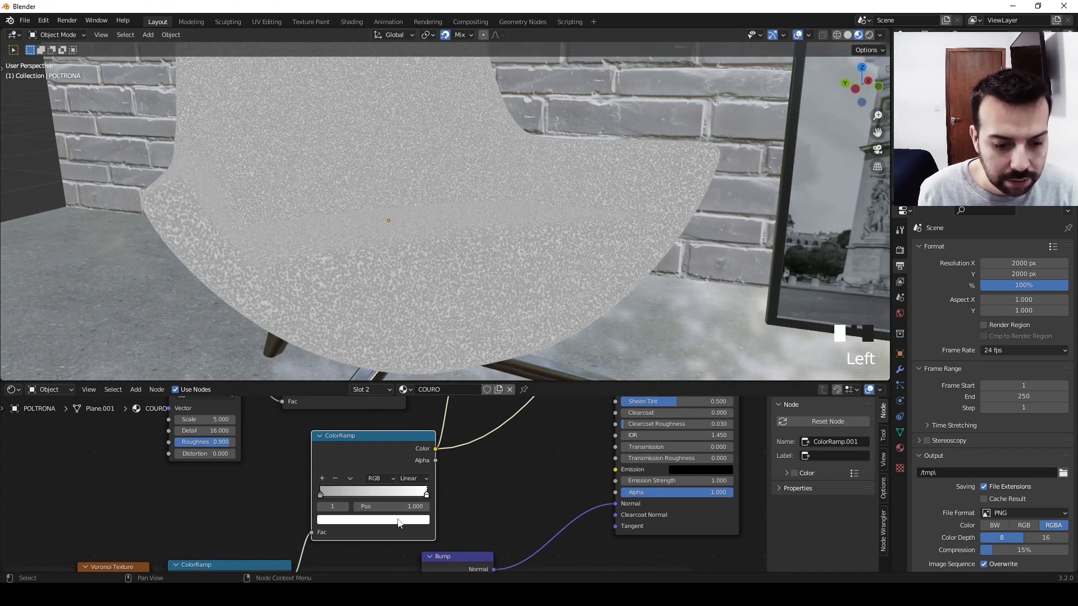
pyautogui.click(321, 495)
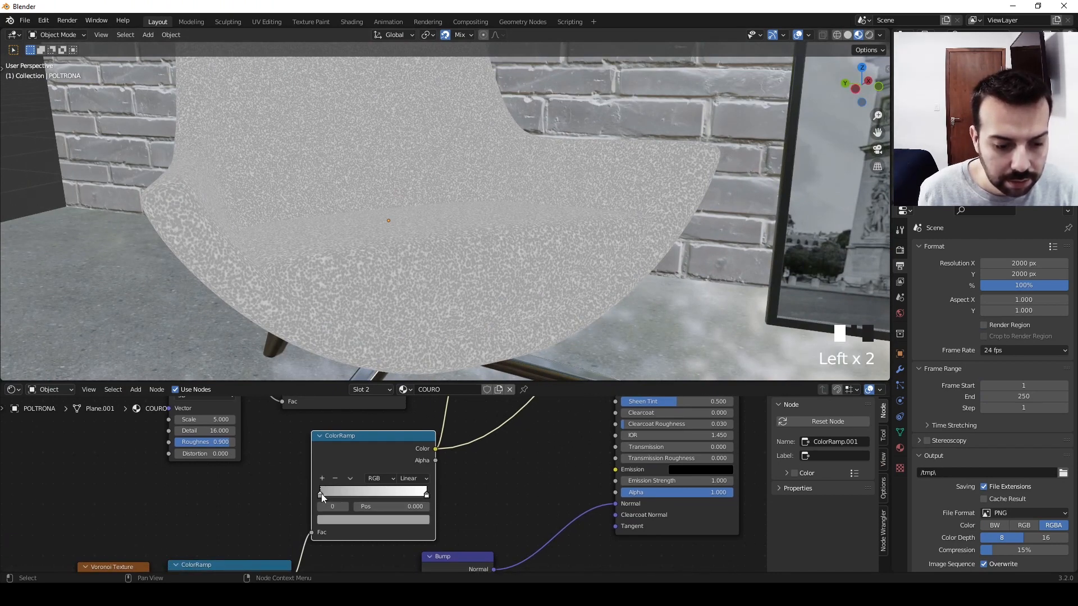
pyautogui.click(394, 518)
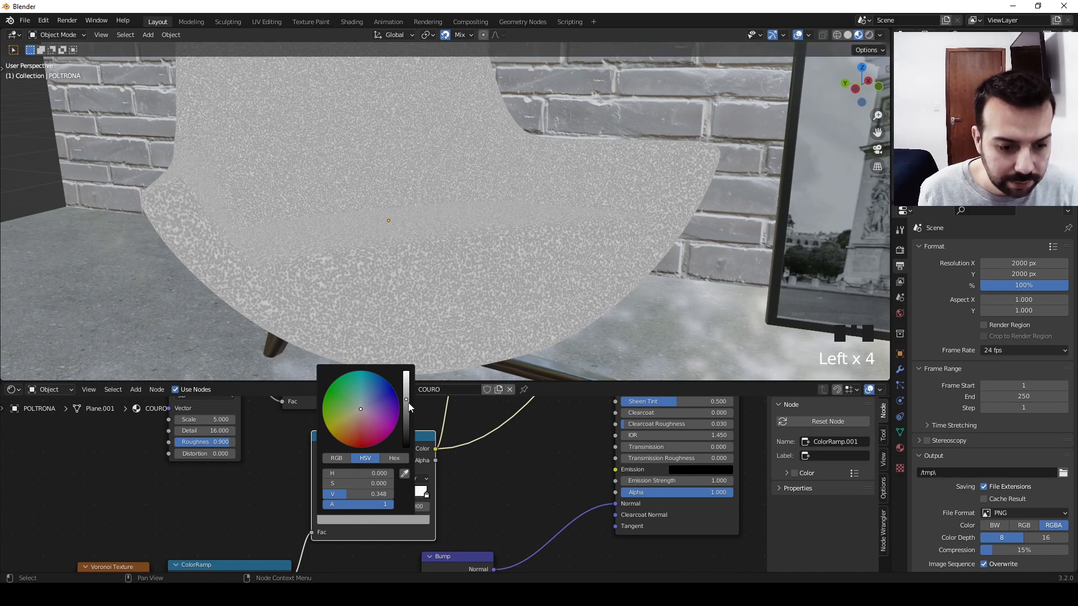
pyautogui.moveTo(409, 403); pyautogui.dragTo(406, 403)
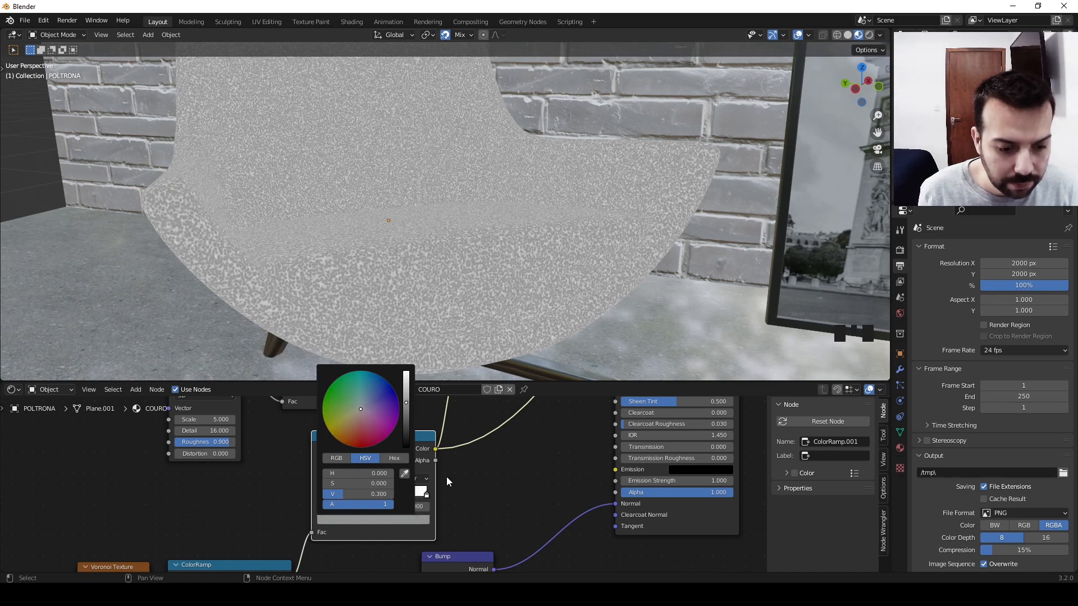
# - Darken the same ColorRamp's white stop to a grey with Value 0.558
pyautogui.click(427, 495)
pyautogui.click(424, 526)
pyautogui.click(424, 526)
pyautogui.click(422, 522)
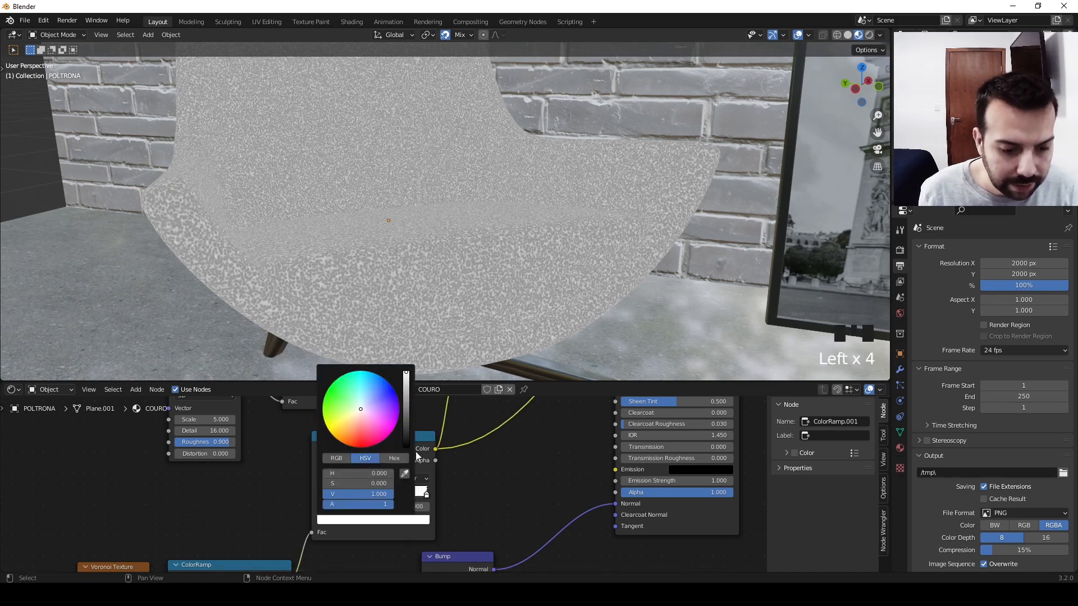
pyautogui.moveTo(410, 385); pyautogui.dragTo(406, 388)
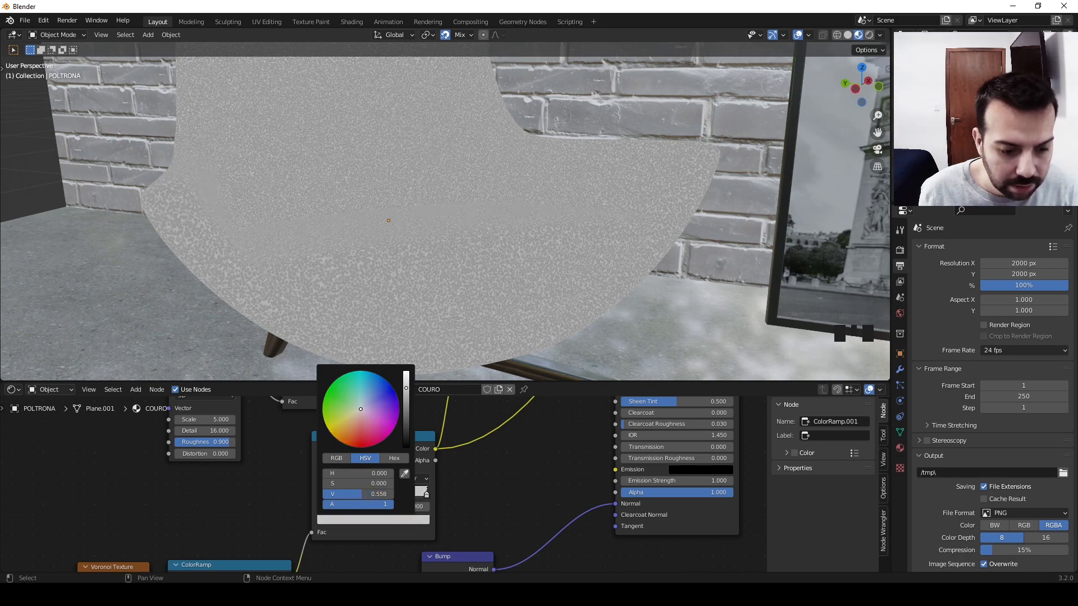
# - Switch the armchair's preview back to the full Principled BSDF shader
pyautogui.click(396, 281)
pyautogui.moveTo(385, 276); pyautogui.dragTo(449, 337, button='middle')
pyautogui.scroll(-2, 470, 416)
pyautogui.moveTo(502, 452); pyautogui.dragTo(444, 480, button='middle')
pyautogui.keyDown('ctrl'); pyautogui.keyDown('shift'); pyautogui.click(449, 472); pyautogui.keyUp('shift'); pyautogui.keyUp('ctrl')
# - Examine the finished leather close up from several angles and the armchair within the whole scene
pyautogui.moveTo(487, 245)
pyautogui.mouseDown(button='middle')
pyautogui.moveTo(440, 228)
pyautogui.moveTo(406, 230)
pyautogui.moveTo(403, 252)
pyautogui.moveTo(373, 224)
pyautogui.moveTo(492, 225)
pyautogui.mouseUp(button='middle')
pyautogui.scroll(4, 381, 255)
pyautogui.scroll(-3, 377, 227)
pyautogui.moveTo(529, 204); pyautogui.dragTo(597, 246, button='middle')
pyautogui.scroll(-1, 386, 257)
pyautogui.scroll(-3, 385, 257)
pyautogui.keyDown('shift'); pyautogui.moveTo(459, 281); pyautogui.dragTo(541, 318, button='middle'); pyautogui.keyUp('shift')
pyautogui.scroll(3, 393, 291)
pyautogui.scroll(3, 579, 186)
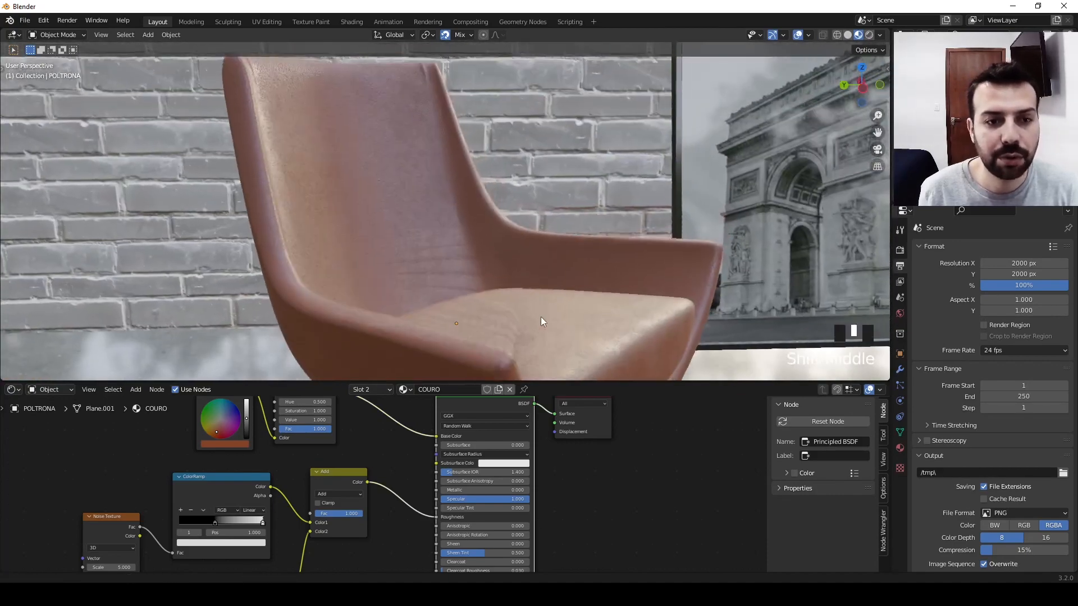
pyautogui.scroll(4, 482, 233)
pyautogui.moveTo(481, 233); pyautogui.dragTo(339, 252, button='middle')
pyautogui.scroll(-4, 389, 241)
pyautogui.scroll(-3, 352, 255)
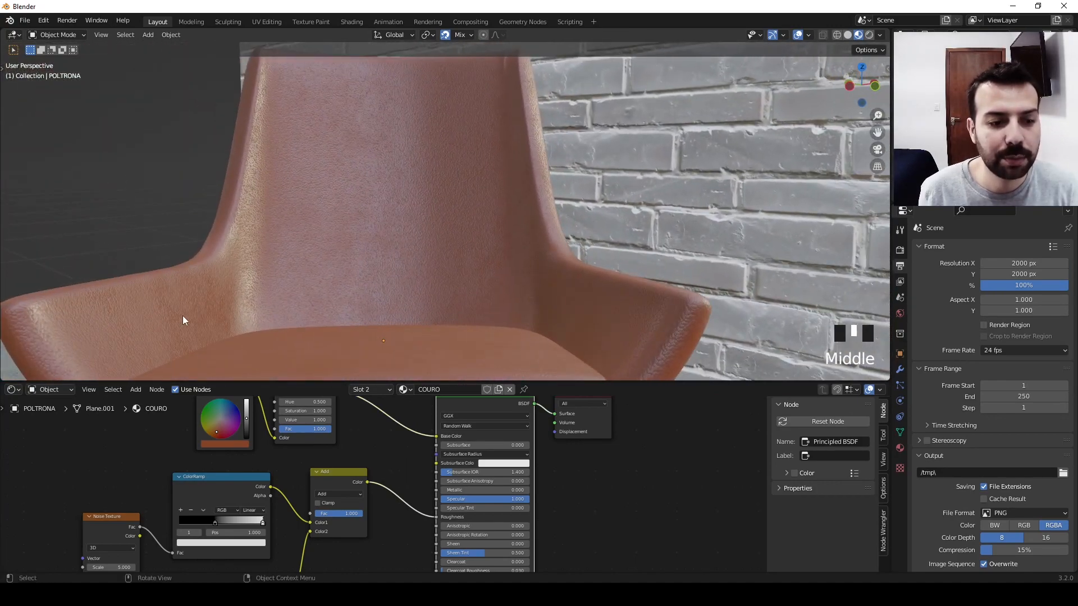
pyautogui.scroll(-3, 265, 231)
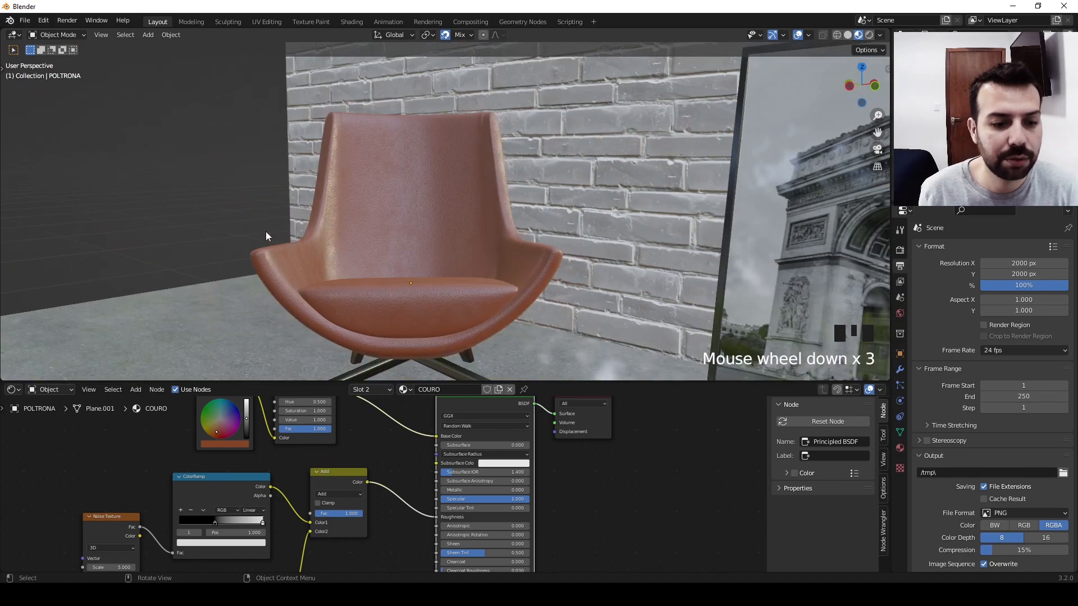
pyautogui.moveTo(265, 231); pyautogui.dragTo(449, 257, button='middle')
pyautogui.scroll(-4, 438, 289)
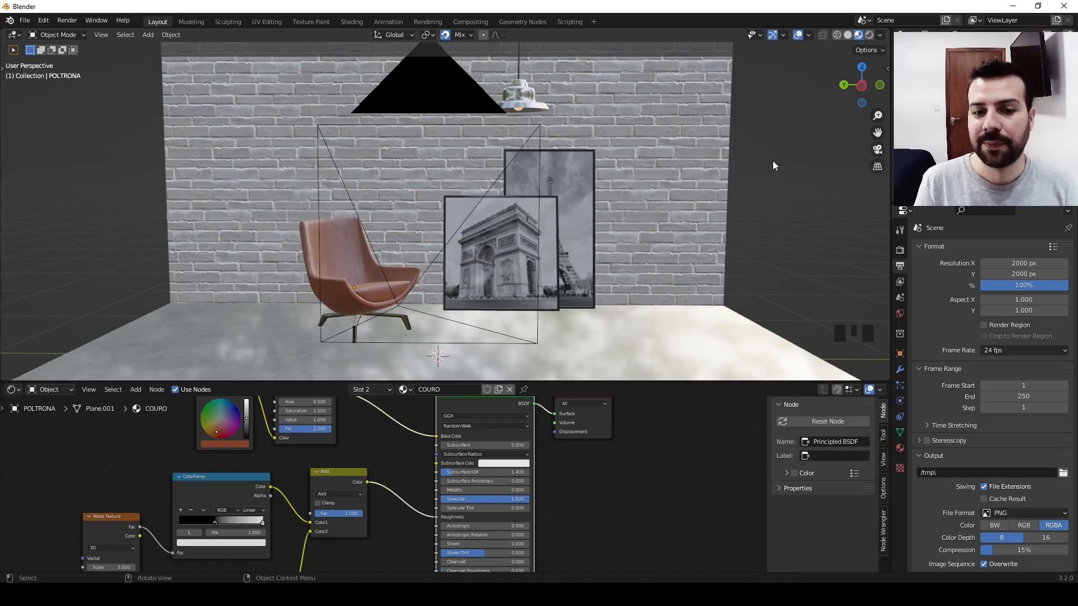
# - Select the scene camera and switch the viewport to look through it
pyautogui.scroll(-2, 250, 459)
pyautogui.moveTo(250, 459); pyautogui.dragTo(236, 507, button='middle')
pyautogui.moveTo(656, 247); pyautogui.dragTo(416, 230, button='middle')
pyautogui.click(436, 242)
pyautogui.scroll(-2, 402, 240)
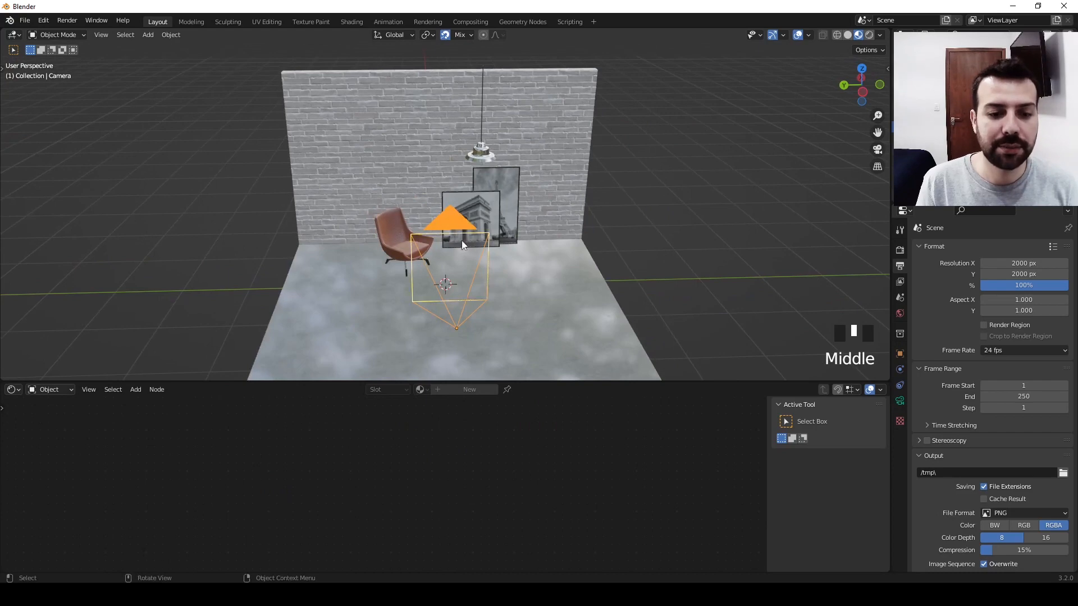
pyautogui.moveTo(489, 274); pyautogui.dragTo(324, 190, button='middle')
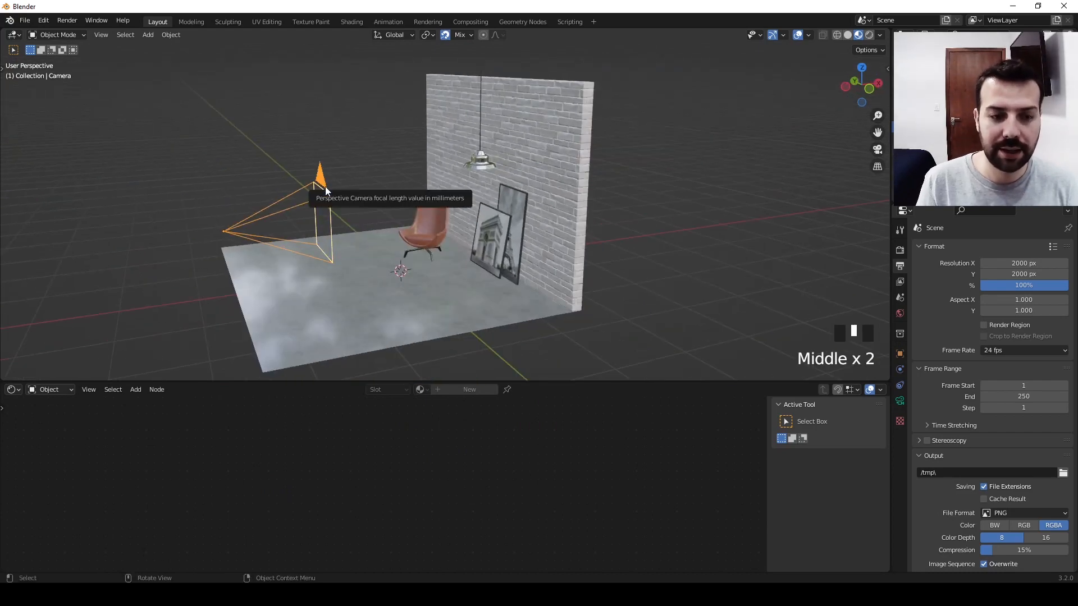
pyautogui.press('ctrl+KP_0')
pyautogui.click(749, 215)
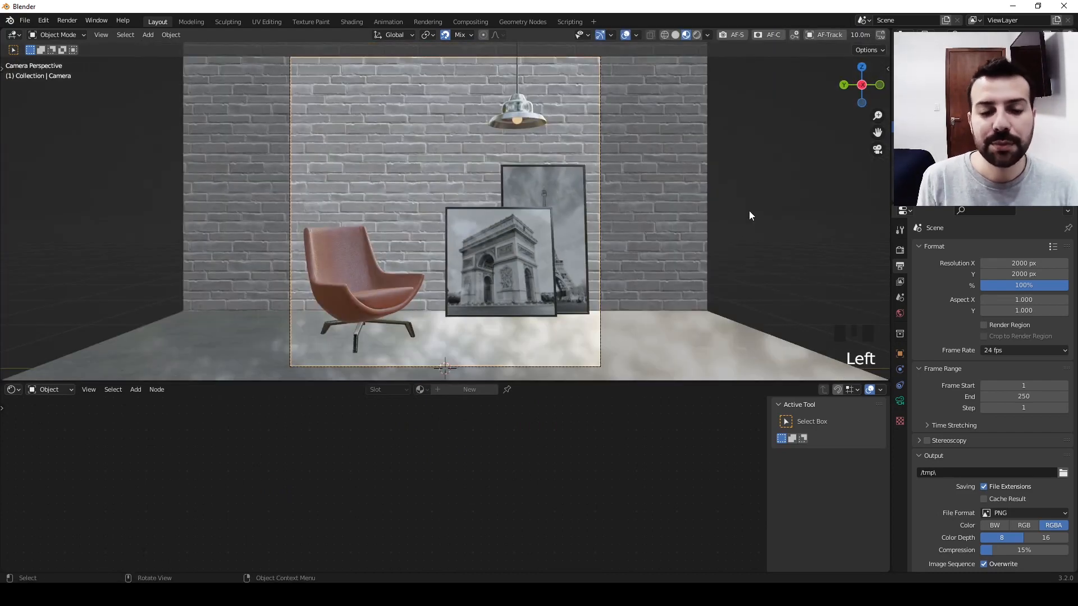
# - Set the render engine to Cycles and its device to GPU Compute
pyautogui.click(899, 251)
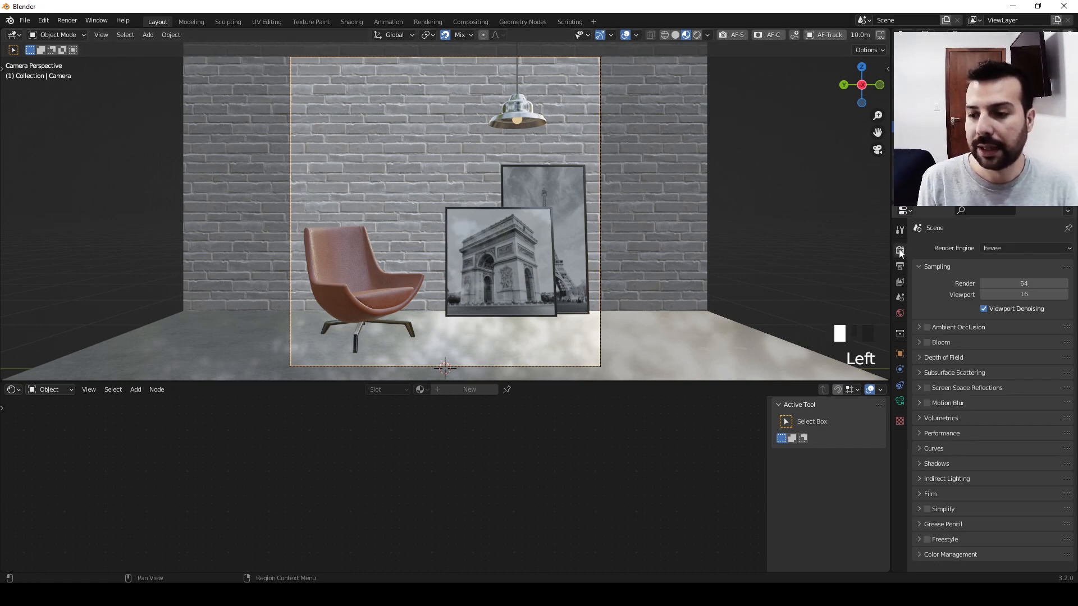
pyautogui.click(998, 247)
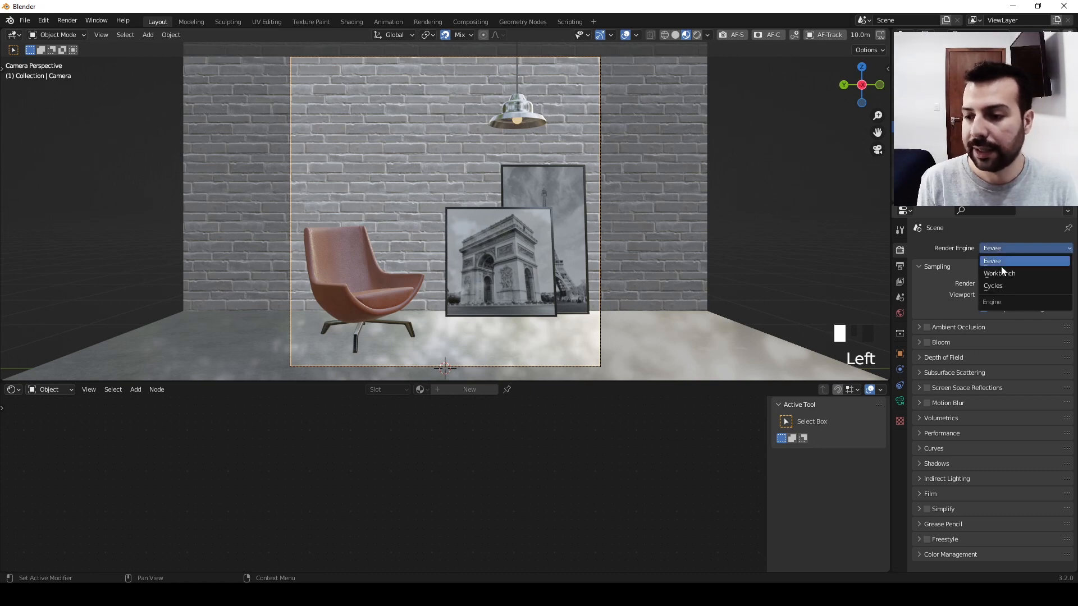
pyautogui.click(993, 286)
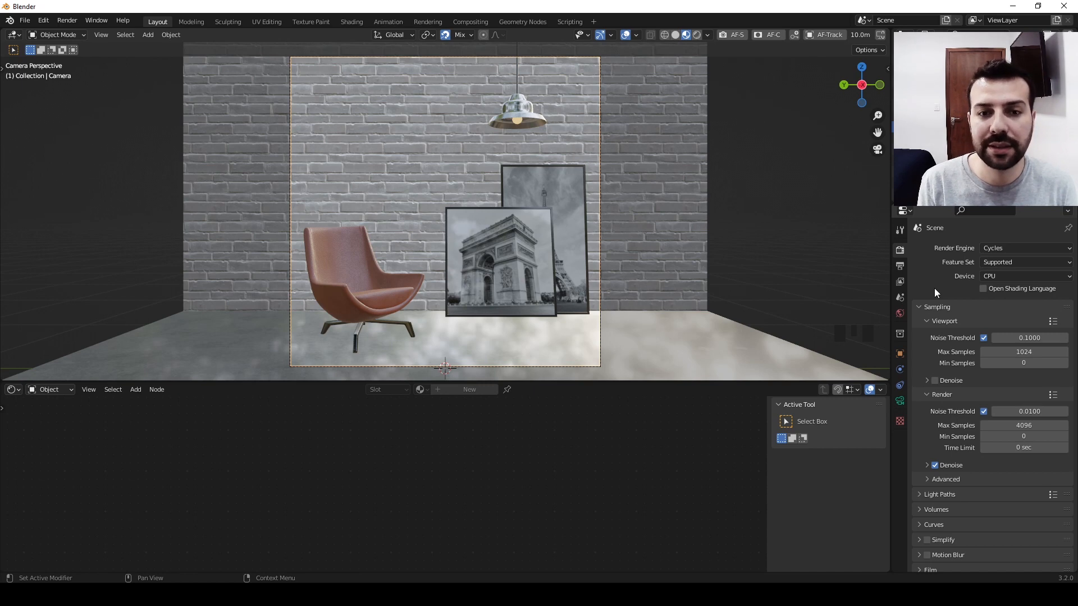
pyautogui.click(996, 278)
pyautogui.click(995, 302)
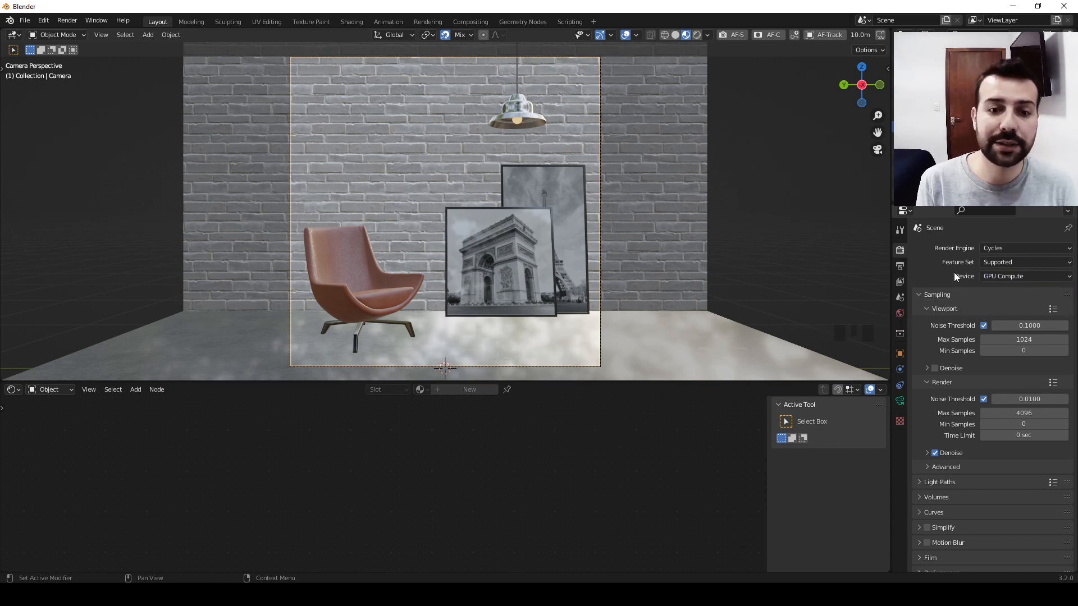
pyautogui.click(1004, 276)
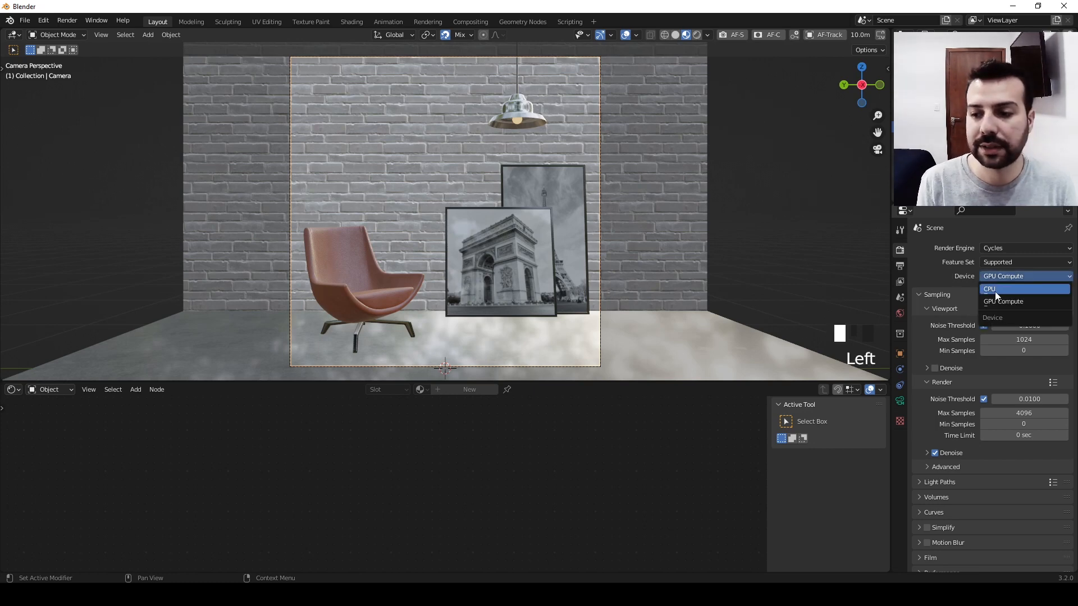
pyautogui.click(971, 275)
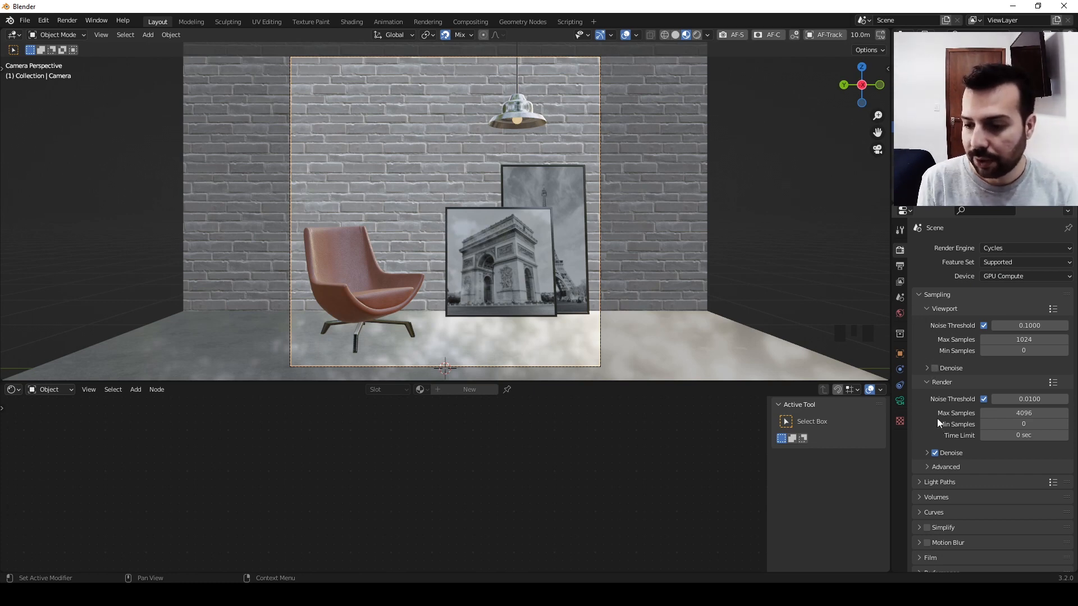
# - Disable denoising for the final render in the sampling settings
pyautogui.click(929, 384)
pyautogui.click(927, 384)
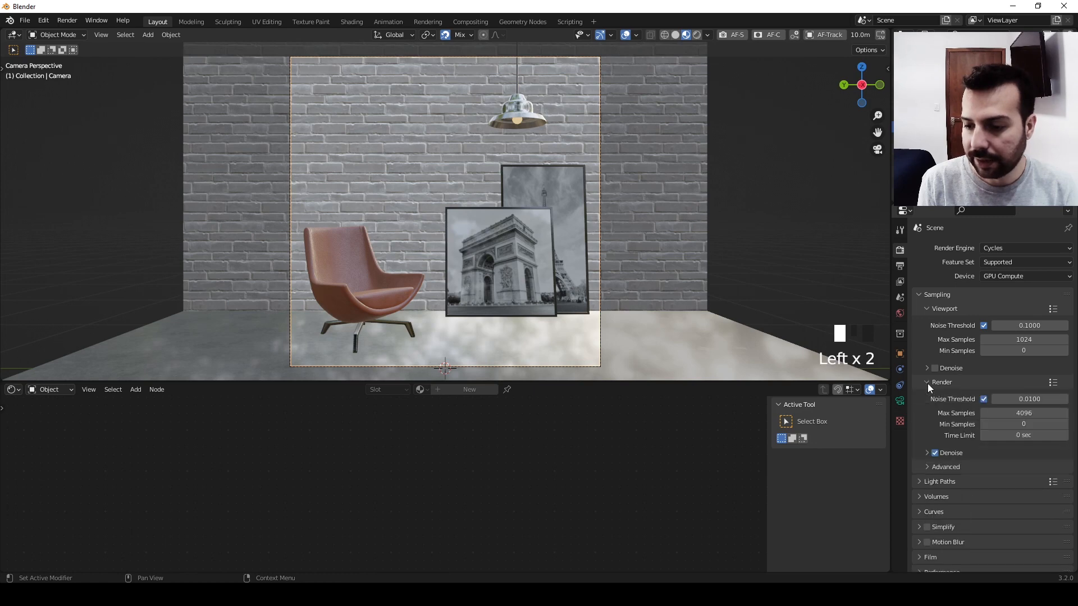
pyautogui.click(935, 453)
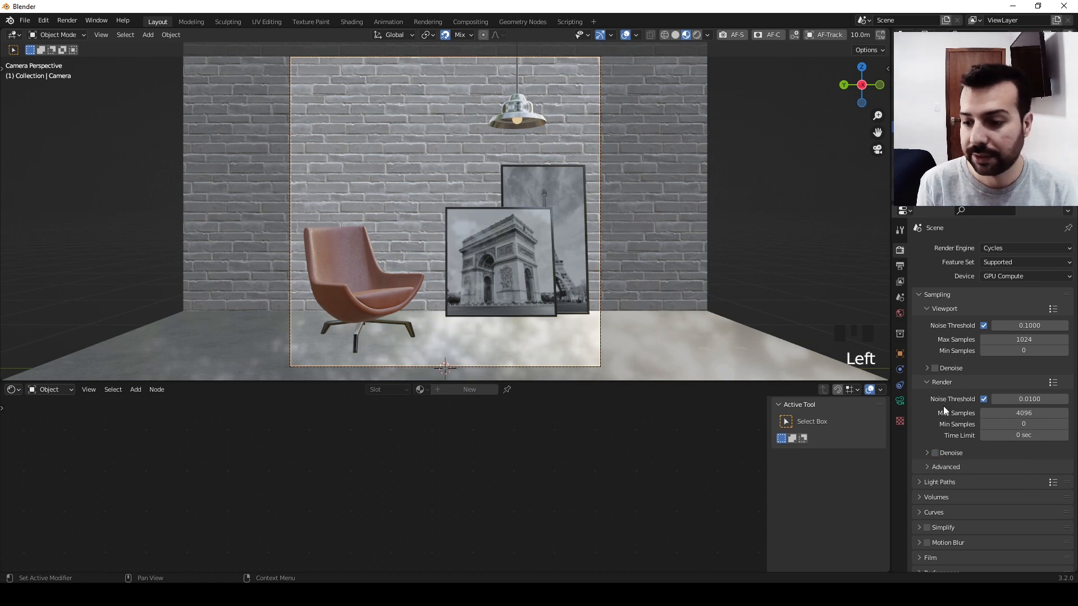
# - Enable viewport denoising with the OptiX denoiser, Albedo and Normal passes, and a start sample of 5
pyautogui.click(929, 368)
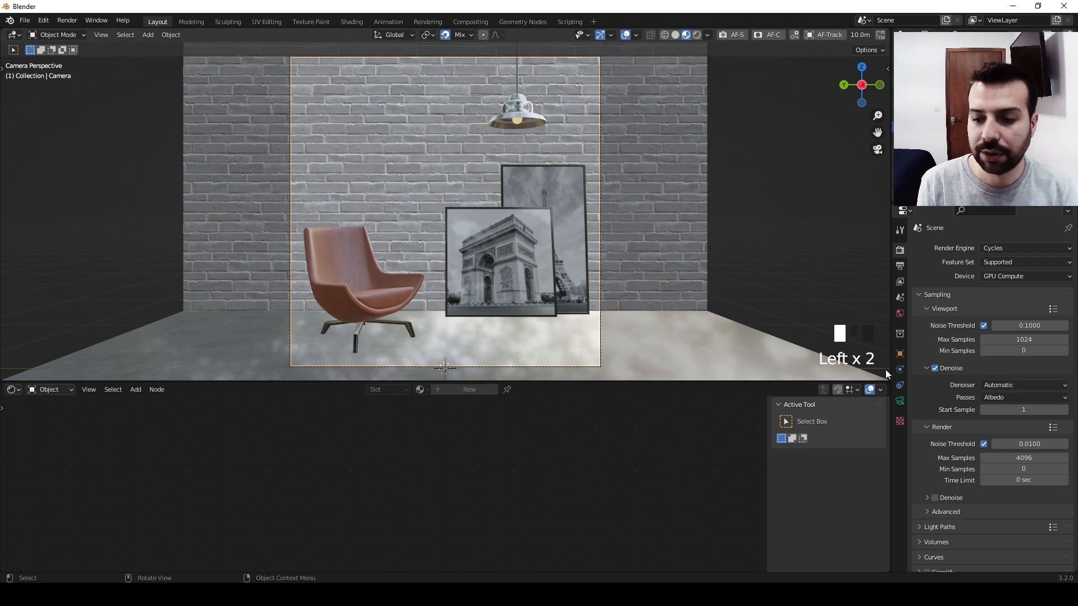
pyautogui.click(988, 397)
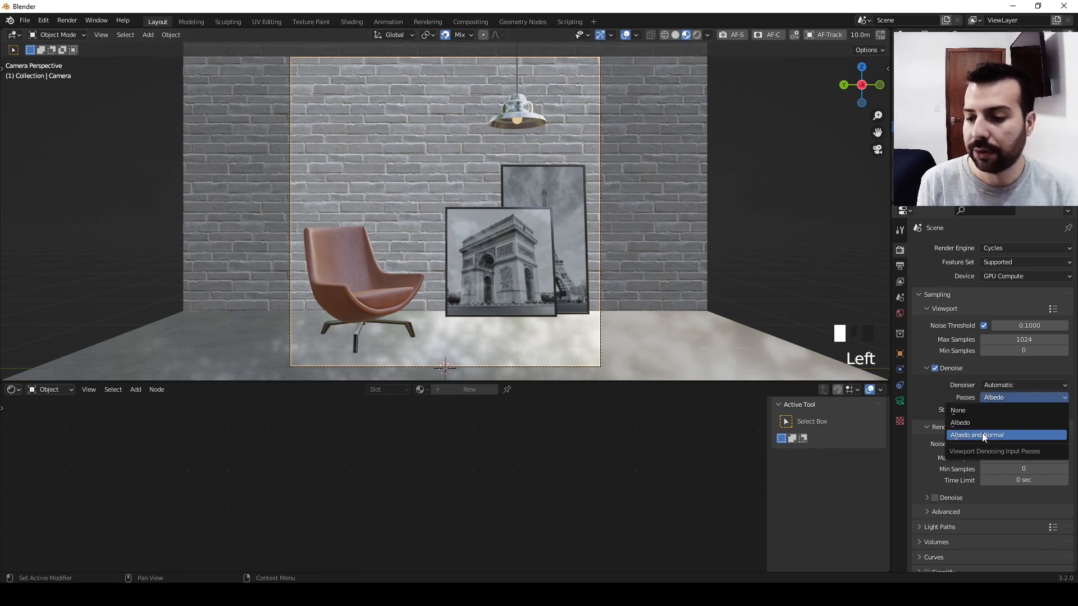
pyautogui.click(981, 435)
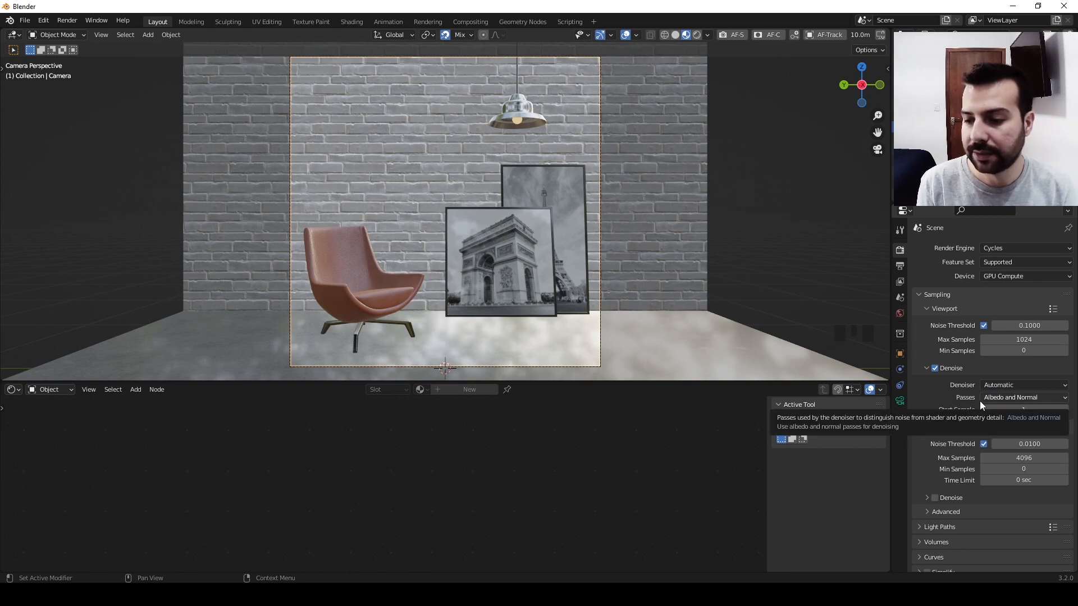
pyautogui.click(984, 385)
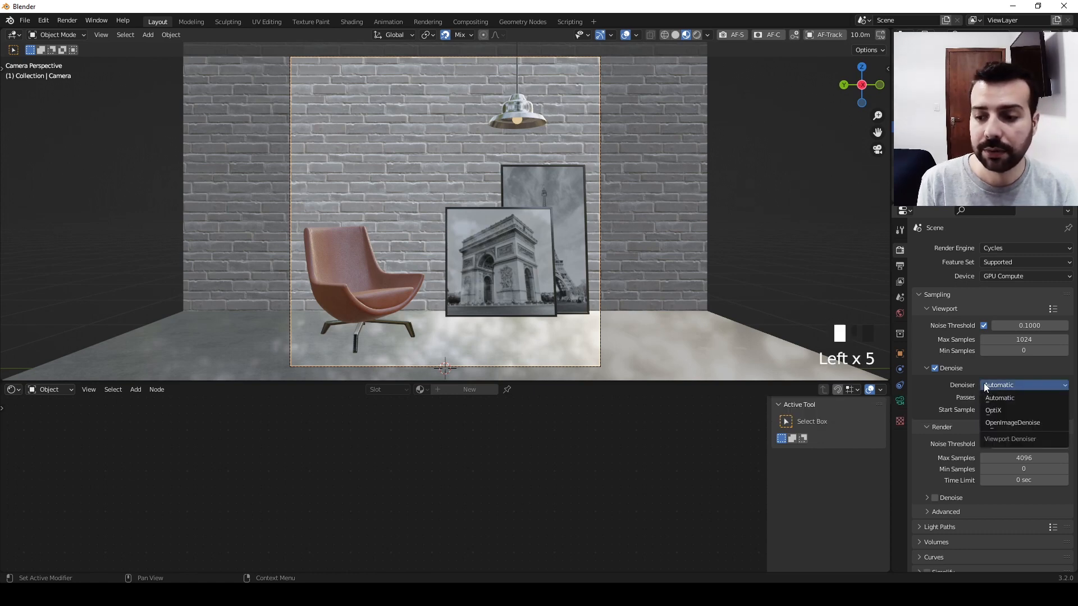
pyautogui.click(1009, 410)
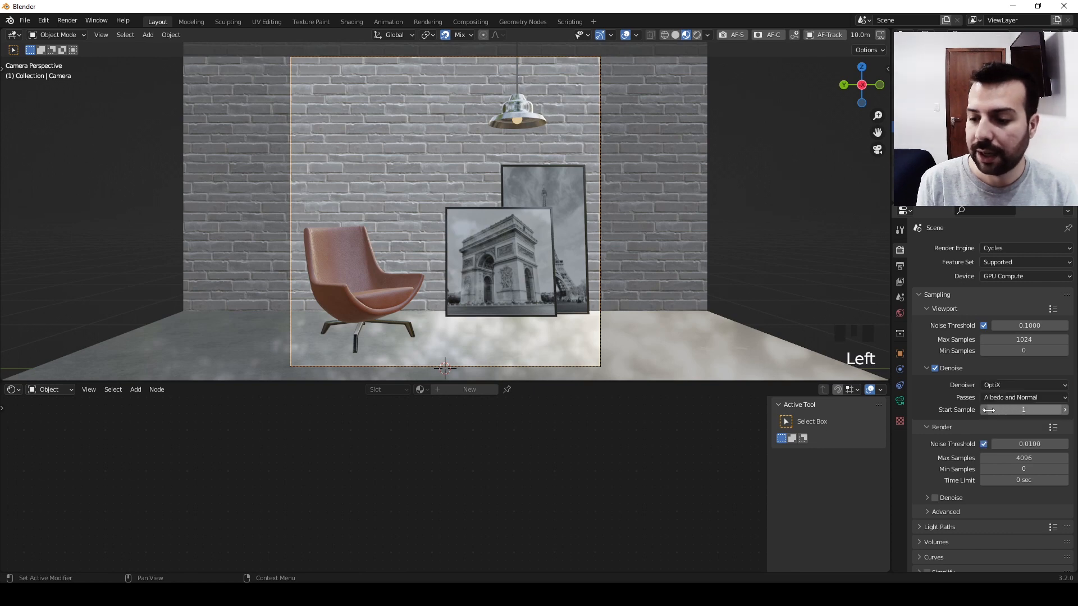
pyautogui.click(1008, 410)
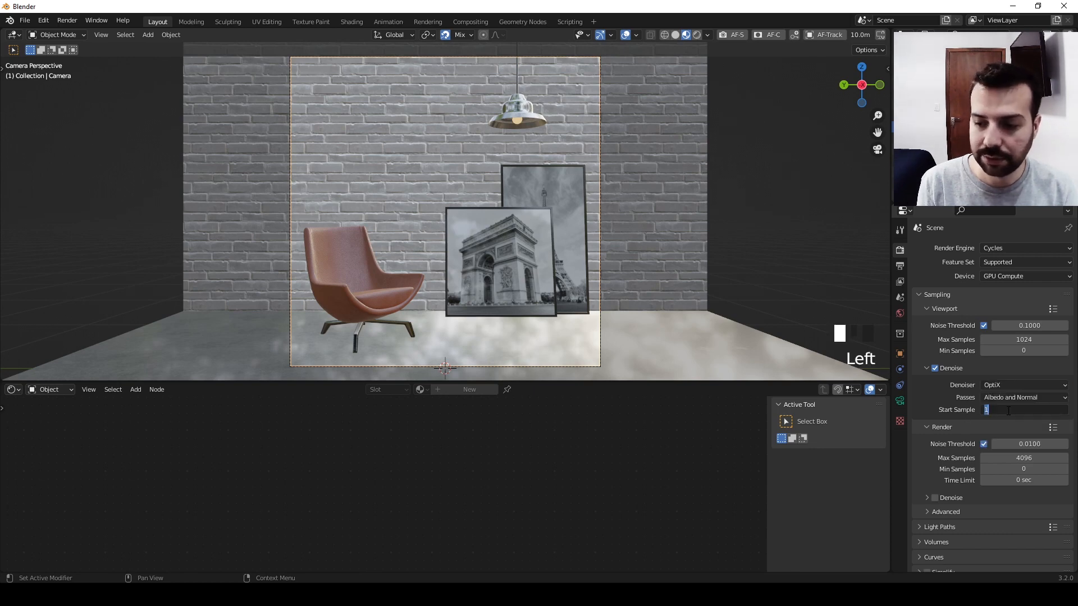
pyautogui.write('5')
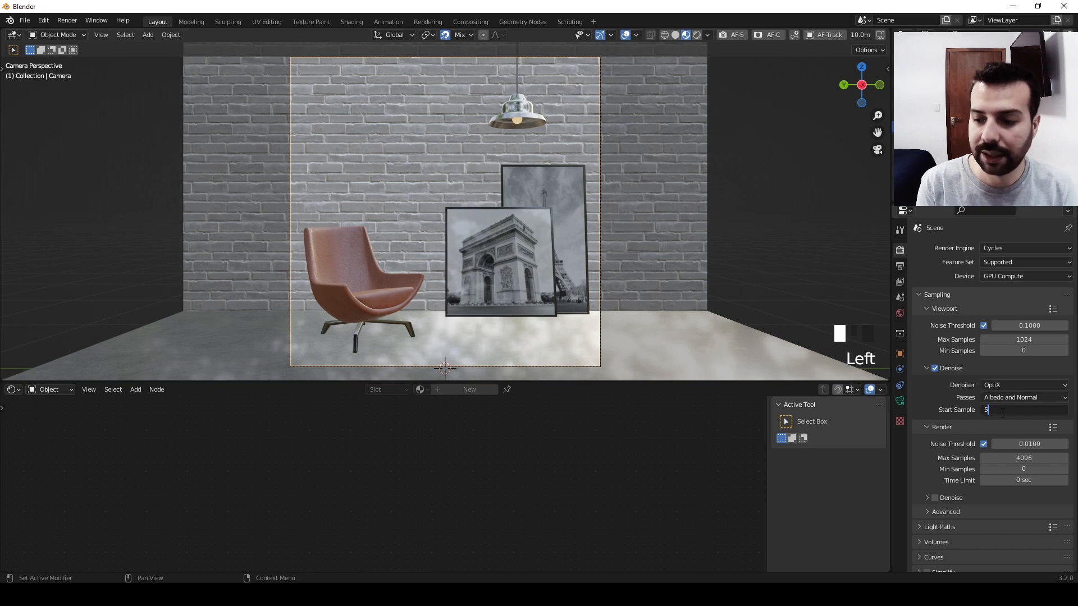
pyautogui.press('Return')
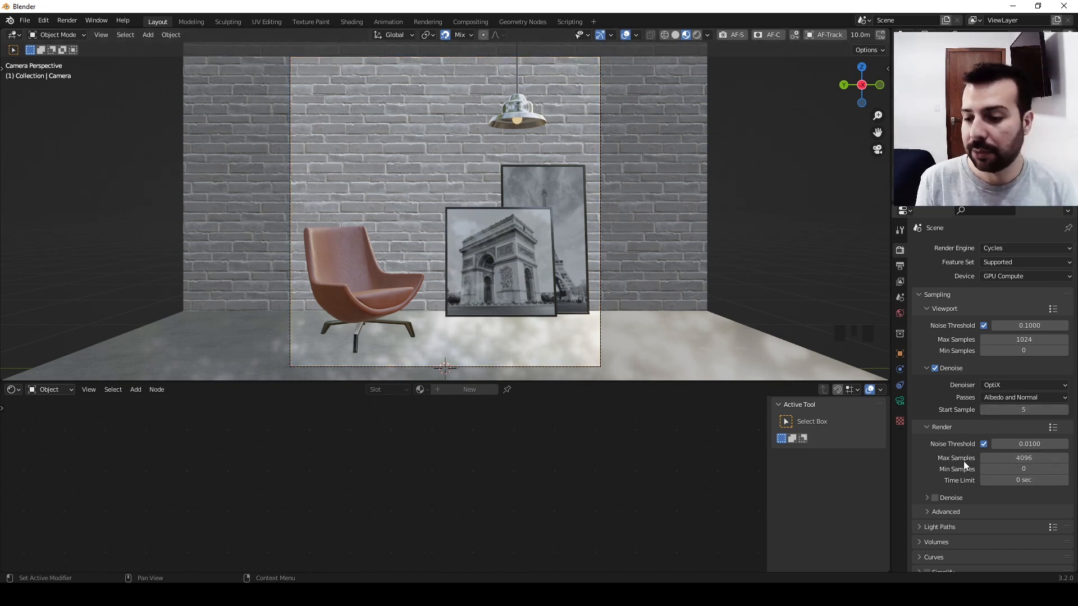
# - Set the final render's sampling to 1024 max samples and 256 min samples
pyautogui.click(1016, 460)
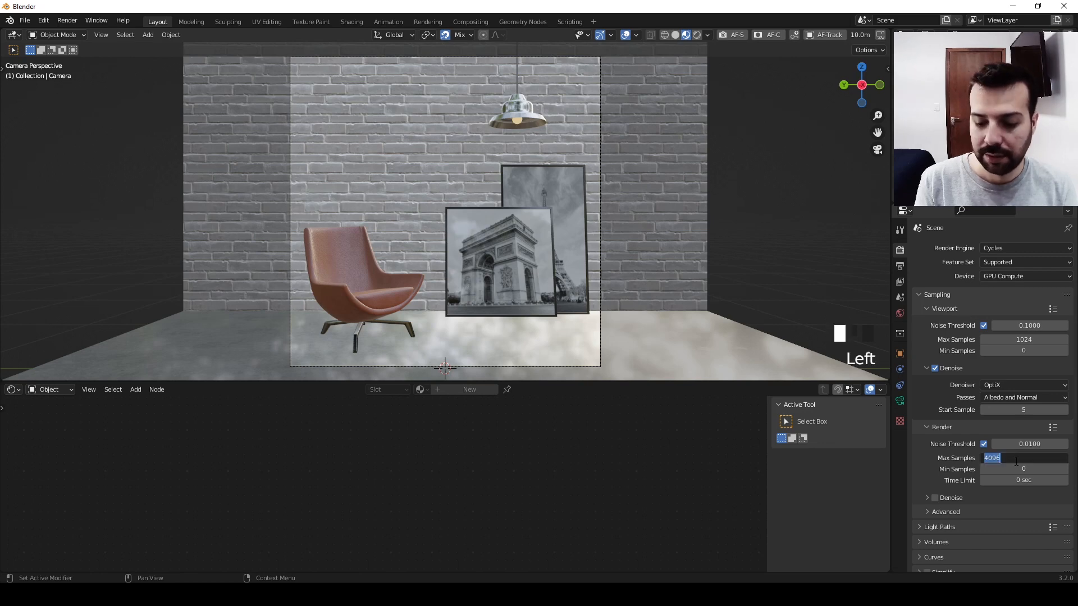
pyautogui.write('1024')
pyautogui.press('Return')
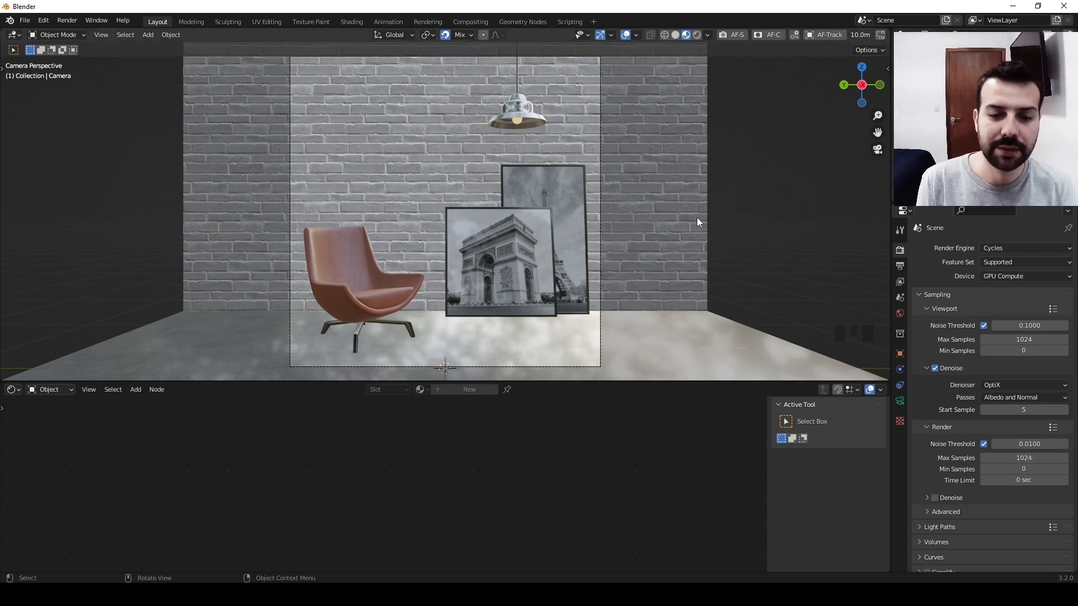
pyautogui.click(1012, 467)
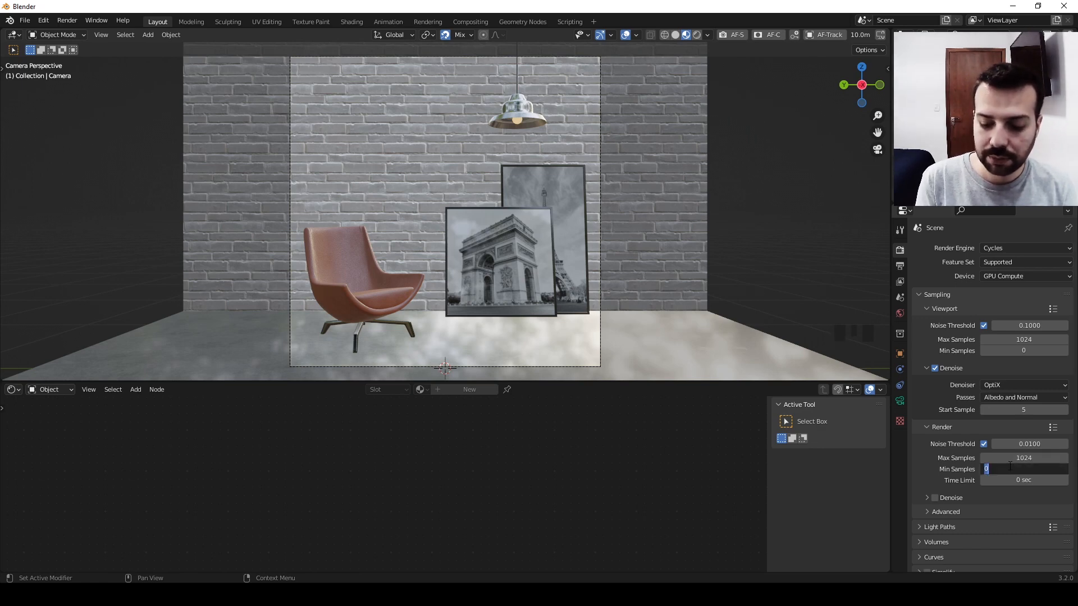
pyautogui.write('256')
pyautogui.press('Return')
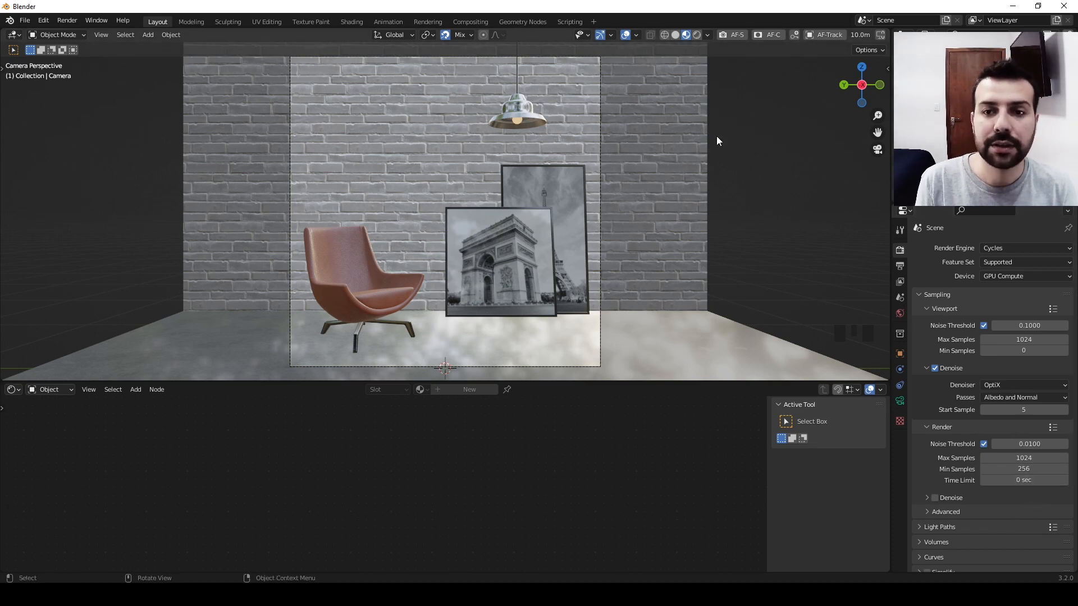
# - Preview the scene in rendered shading and bring up the World shader nodes for editing
pyautogui.click(697, 34)
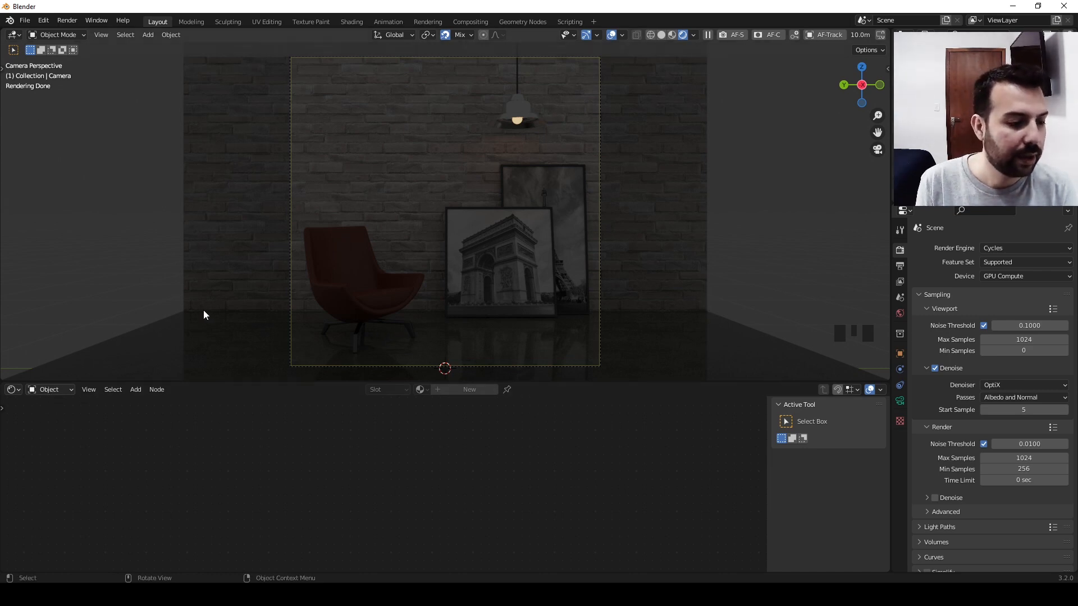
pyautogui.click(61, 388)
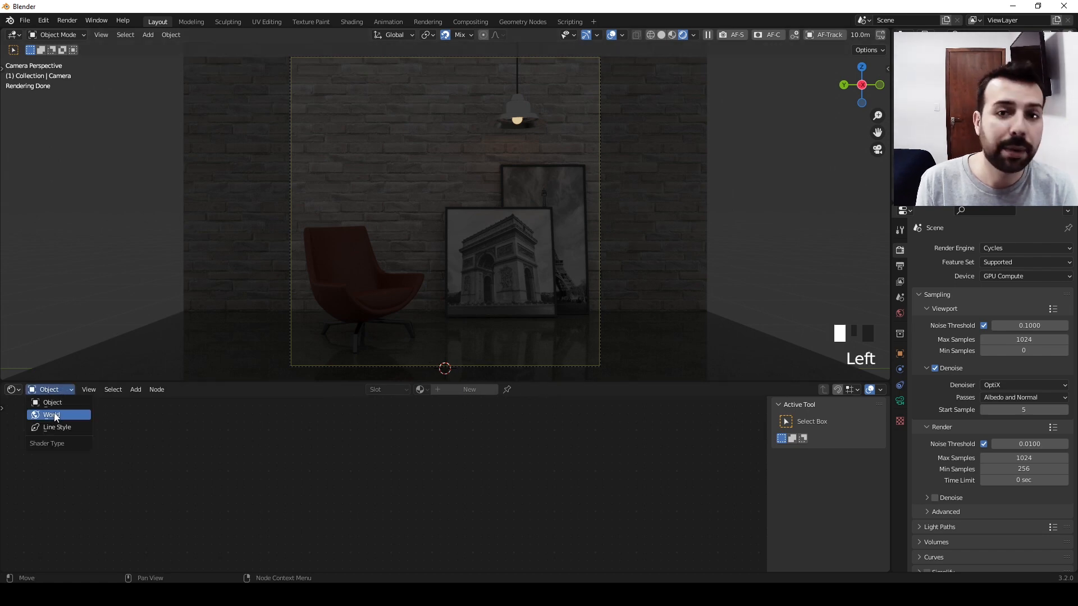
pyautogui.click(56, 416)
pyautogui.moveTo(339, 504); pyautogui.dragTo(325, 527, button='middle')
pyautogui.scroll(9, 309, 497)
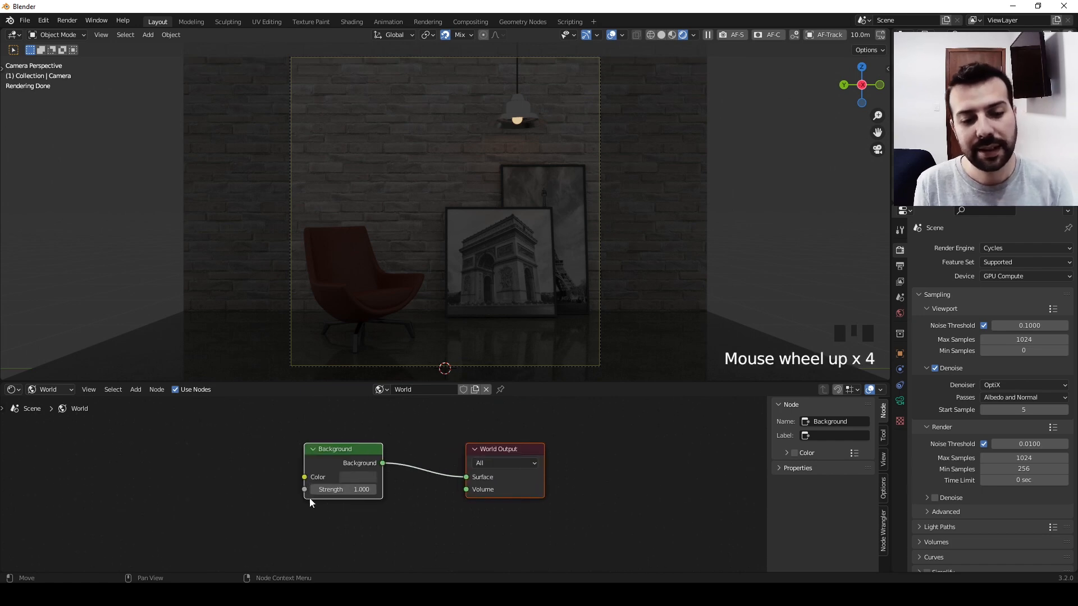
# - Brighten the World Background node's colour to a light grey
pyautogui.click(396, 494)
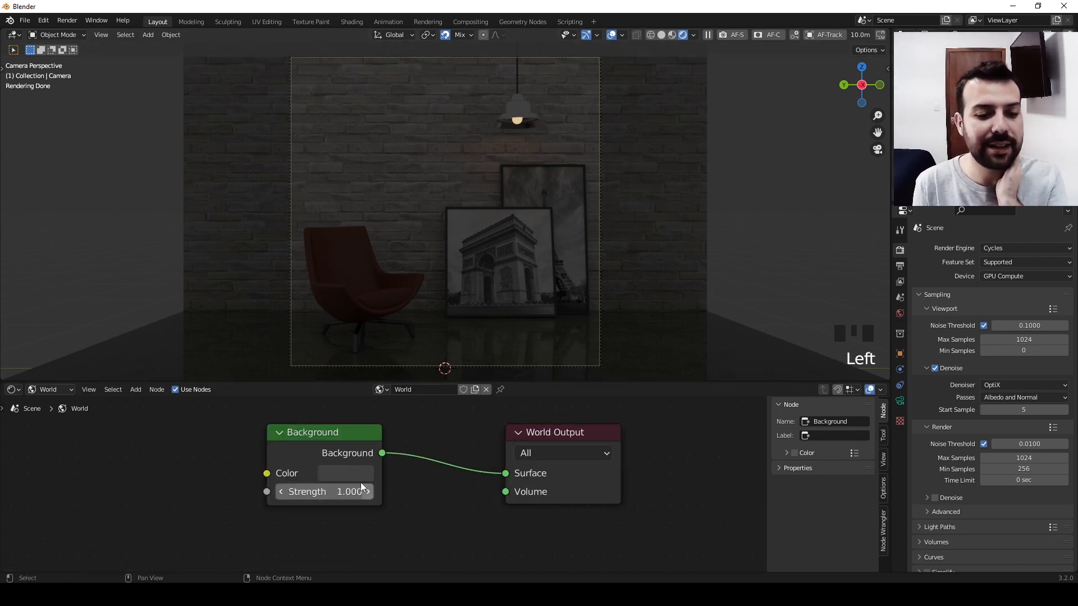
pyautogui.click(332, 475)
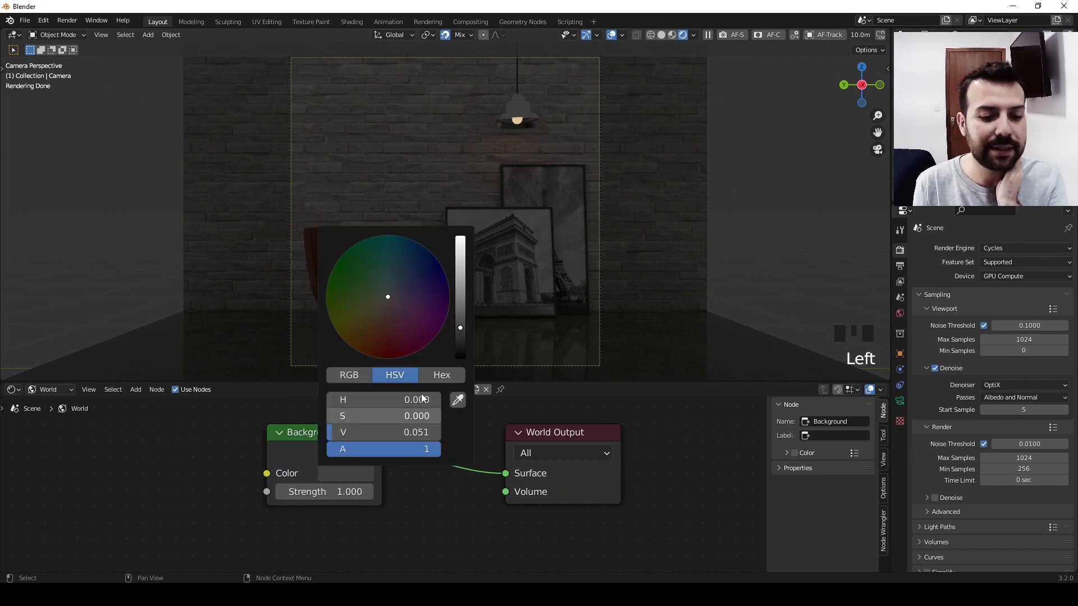
pyautogui.moveTo(460, 324); pyautogui.dragTo(461, 268)
pyautogui.click(678, 444)
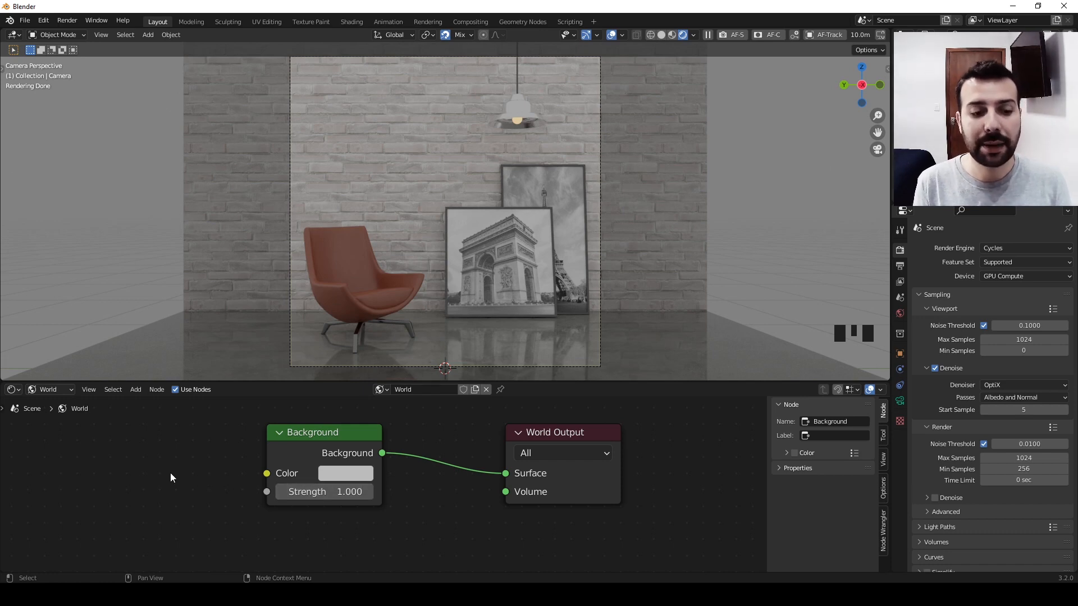
# - Add an Environment Texture node to the World shader and place it ahead of the Background node
pyautogui.hotkey('shift', 'a')
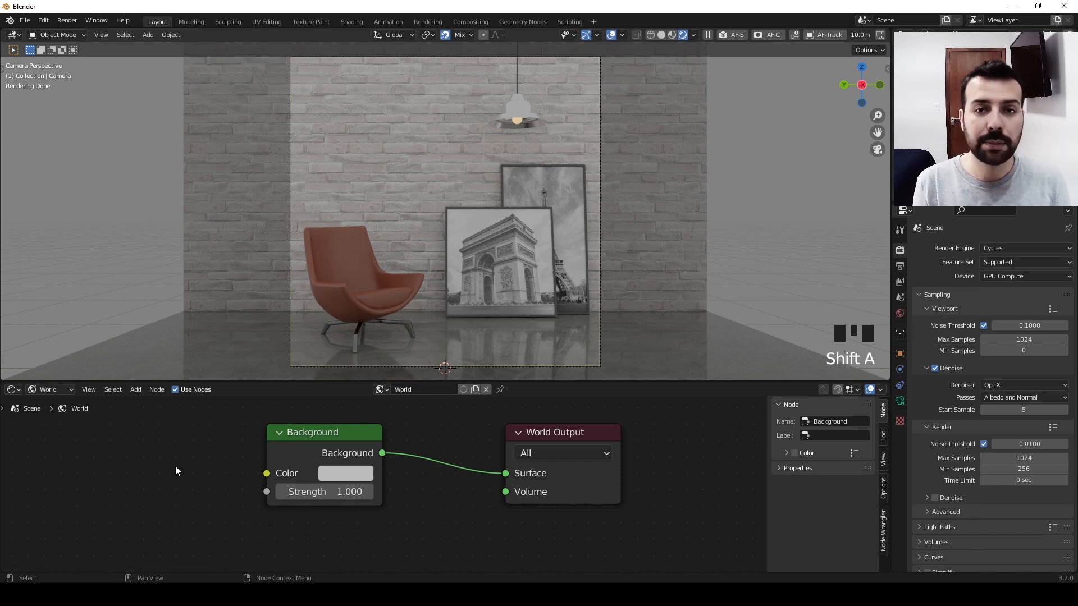
pyautogui.hotkey('shift', 'a')
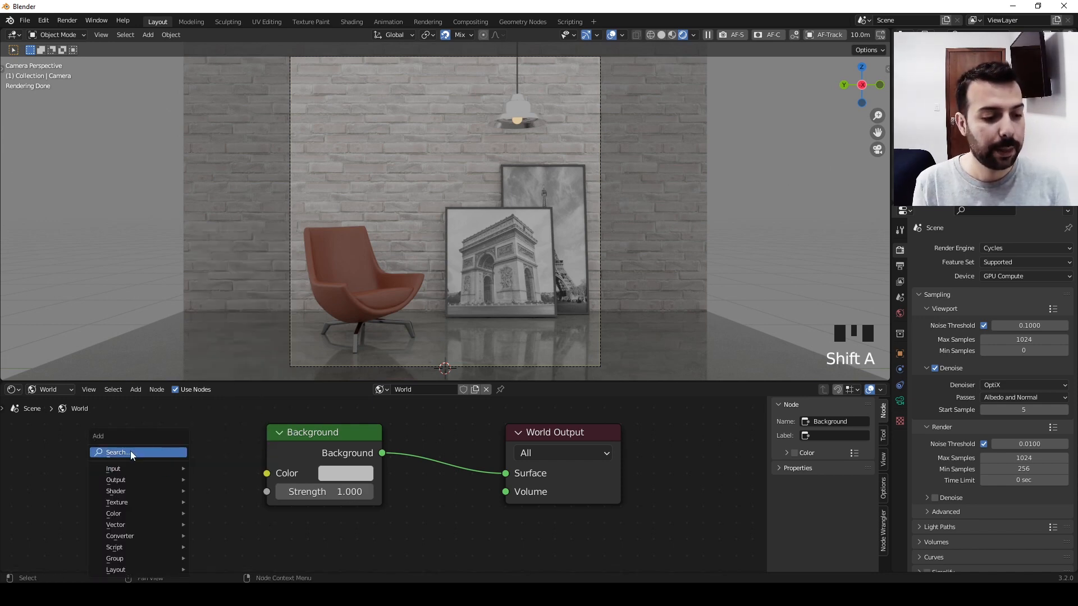
pyautogui.click(130, 451)
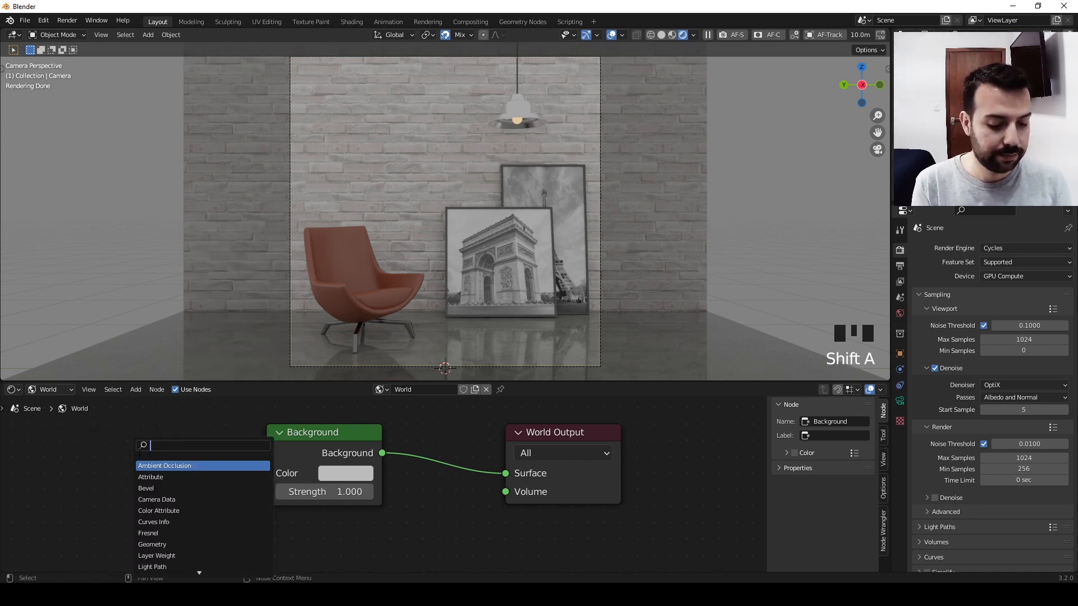
pyautogui.write('envir')
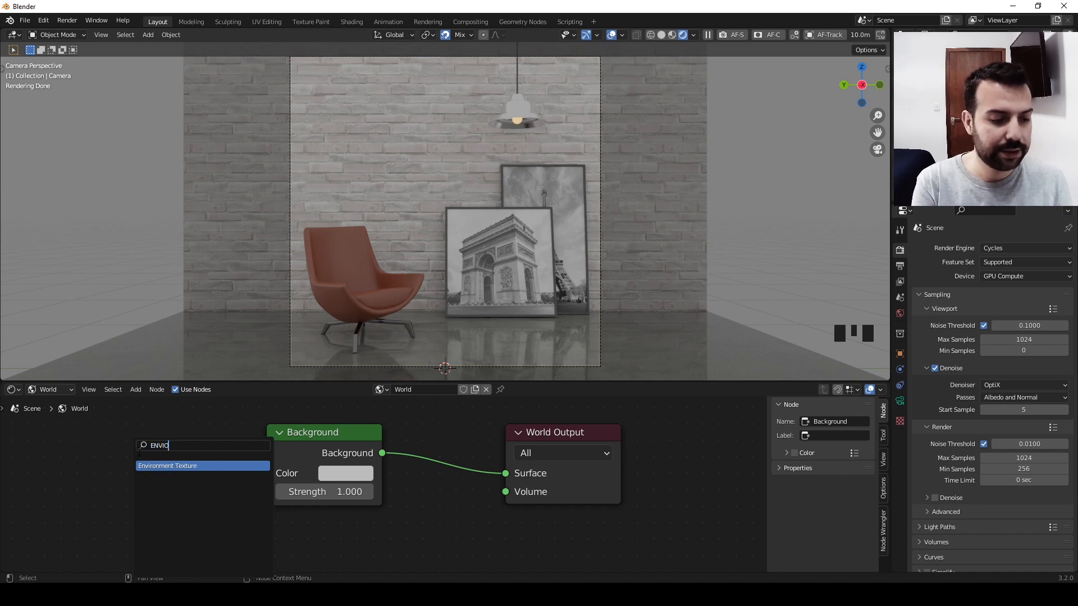
pyautogui.press('Return')
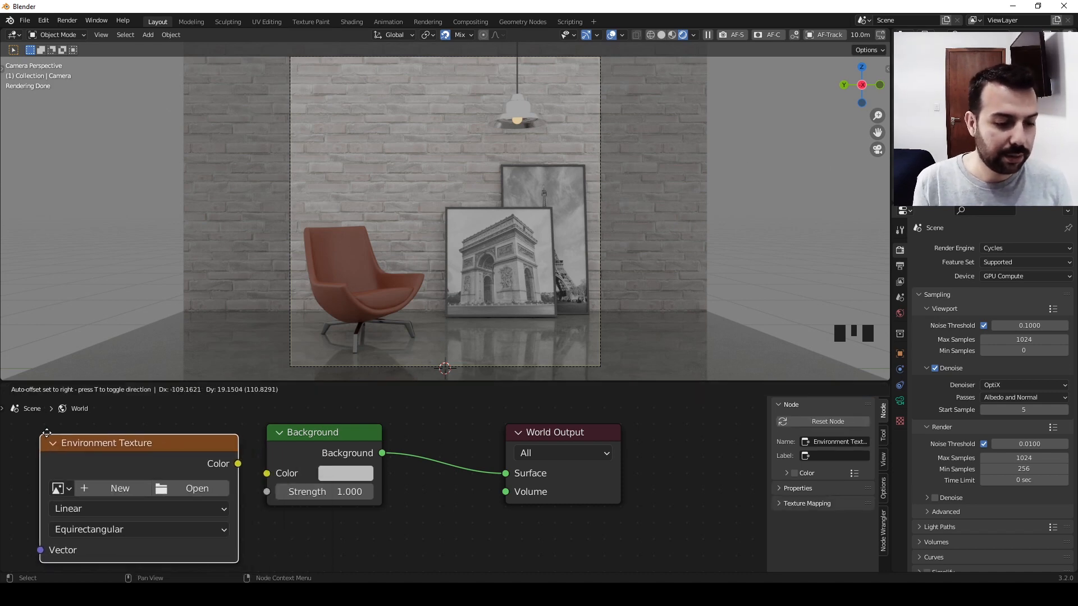
pyautogui.click(43, 430)
pyautogui.moveTo(270, 513); pyautogui.dragTo(349, 518, button='middle')
pyautogui.moveTo(228, 446); pyautogui.dragTo(180, 441)
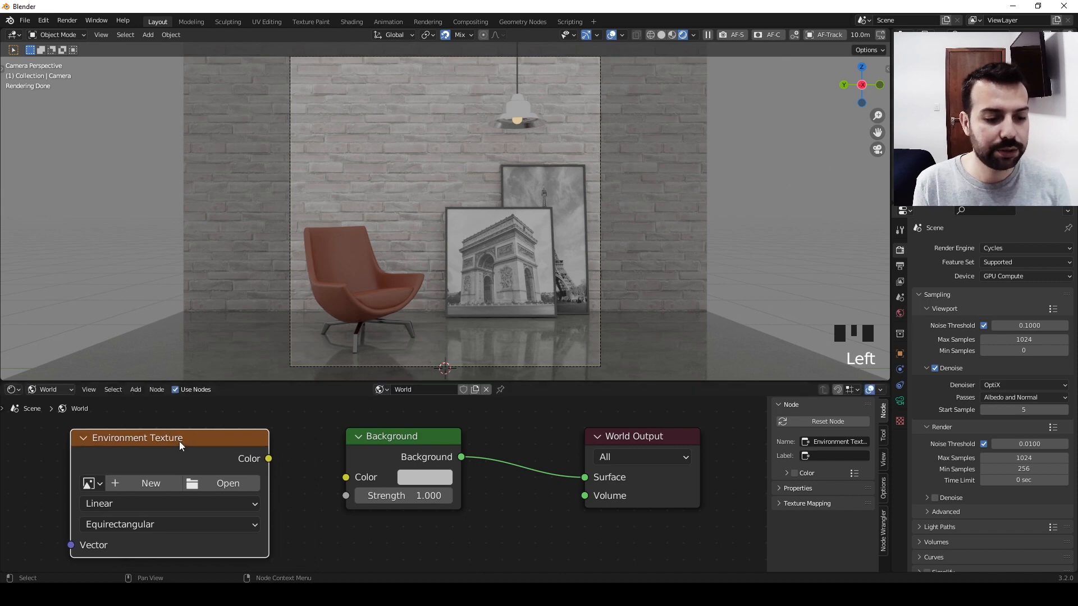
# - Load small_cathedral_02_4k.exr into the Environment Texture node and connect its Color output to the Background node's Color input
pyautogui.click(214, 487)
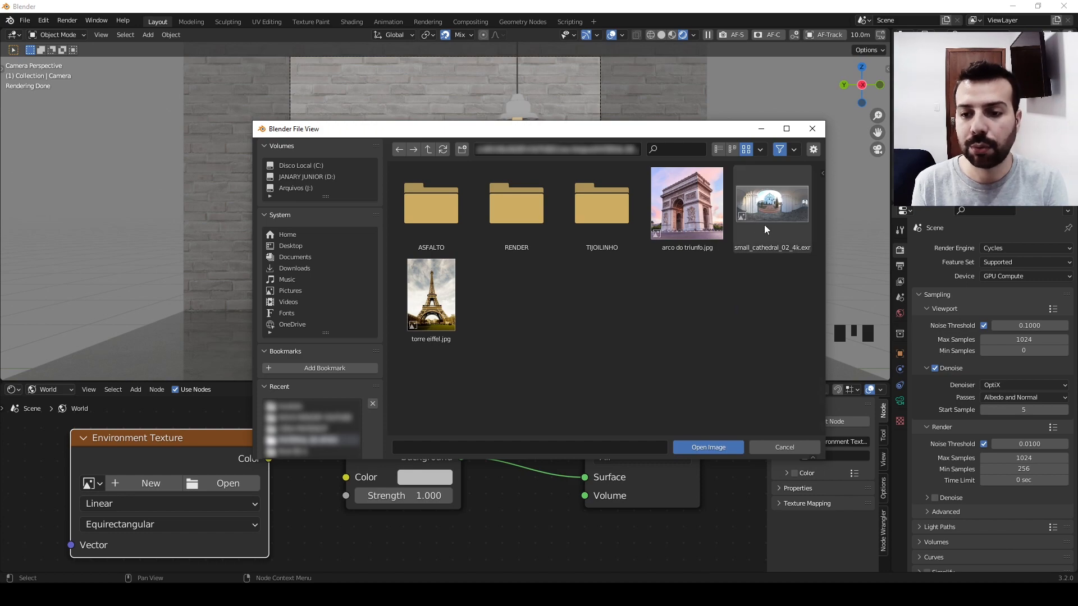
pyautogui.click(791, 217)
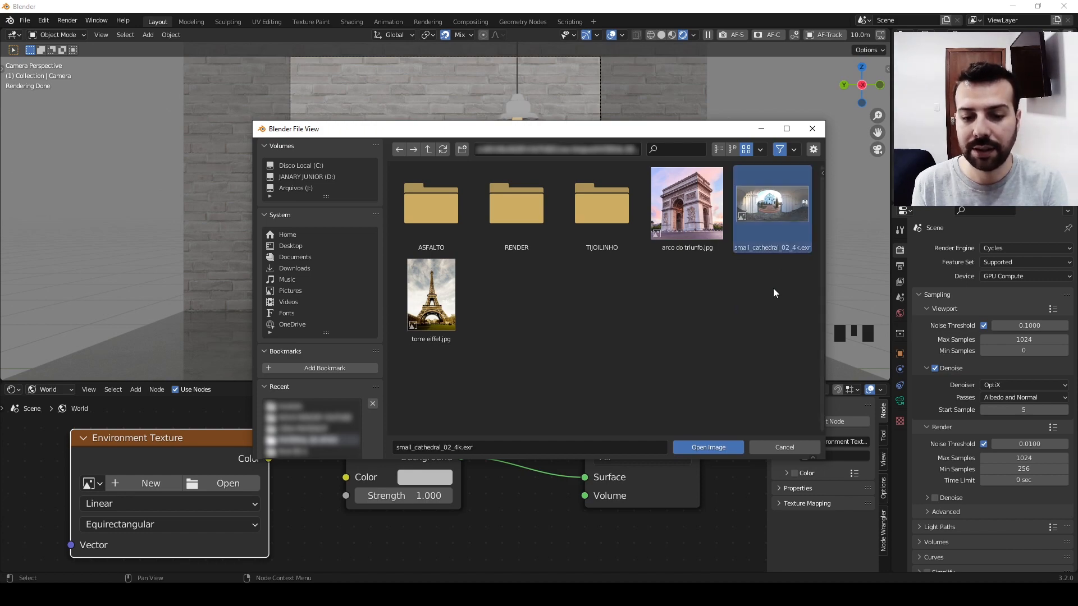
pyautogui.click(716, 446)
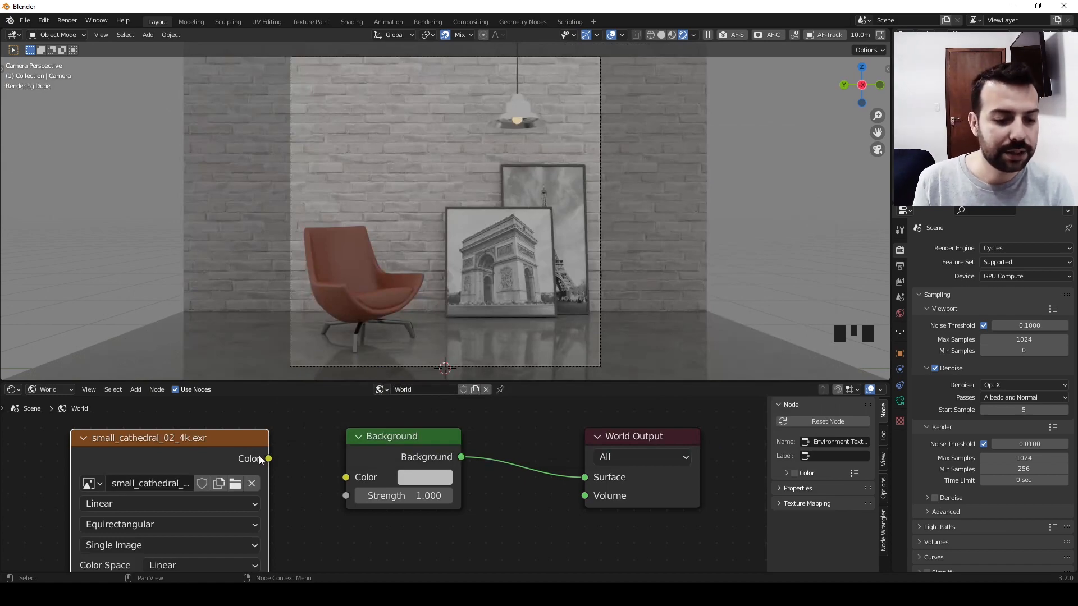
pyautogui.moveTo(269, 459); pyautogui.dragTo(276, 466)
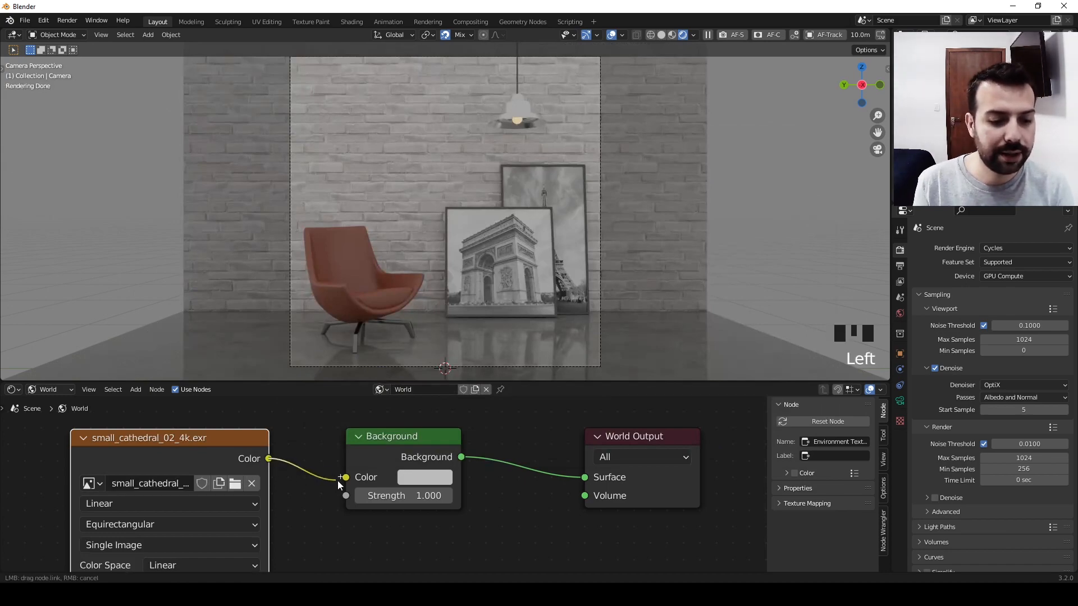
pyautogui.moveTo(338, 481); pyautogui.dragTo(341, 481)
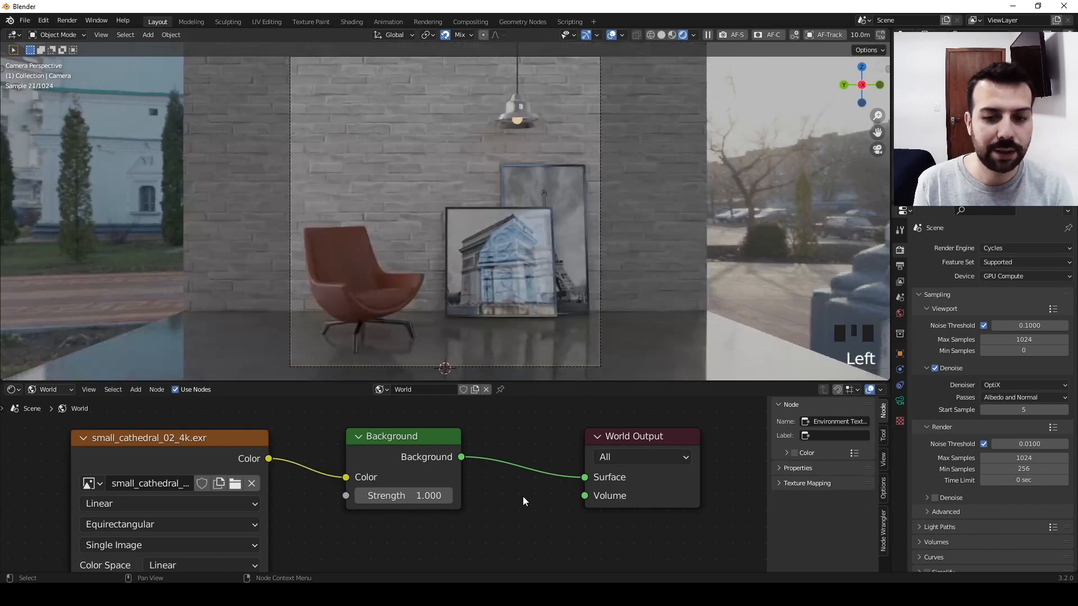
# - Inspect the surroundings of the lit scene, return to the camera view, and enable Render Region for the output
pyautogui.scroll(-2, 608, 239)
pyautogui.moveTo(609, 239)
pyautogui.mouseDown(button='middle')
pyautogui.moveTo(589, 271)
pyautogui.moveTo(540, 239)
pyautogui.moveTo(394, 223)
pyautogui.moveTo(632, 217)
pyautogui.moveTo(562, 169)
pyautogui.moveTo(488, 201)
pyautogui.moveTo(487, 231)
pyautogui.moveTo(521, 242)
pyautogui.moveTo(431, 207)
pyautogui.moveTo(531, 214)
pyautogui.moveTo(594, 238)
pyautogui.mouseUp(button='middle')
pyautogui.scroll(-5, 589, 267)
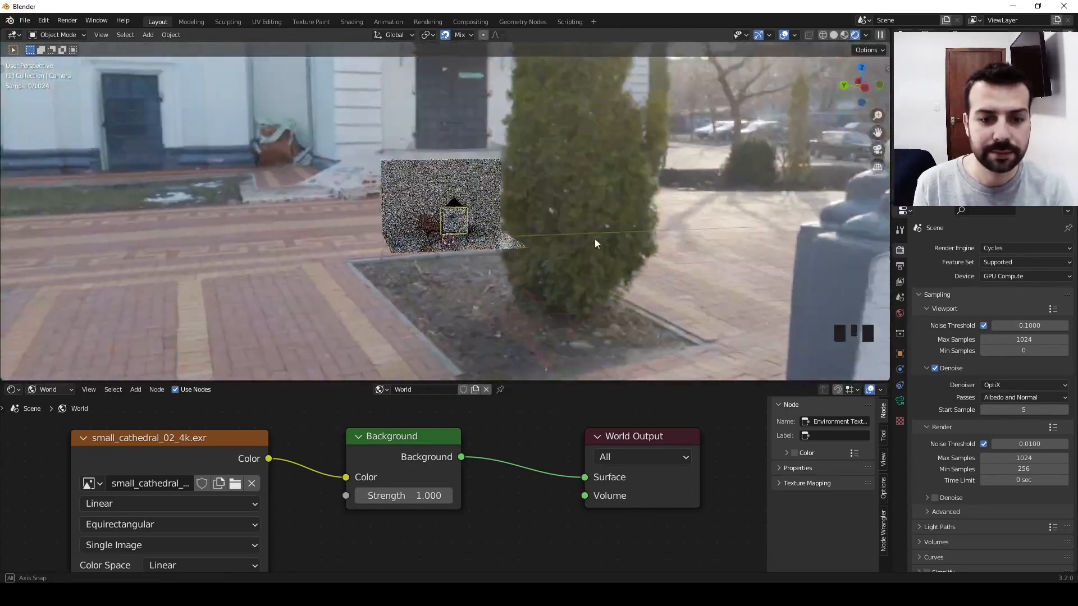
pyautogui.scroll(8, 537, 217)
pyautogui.moveTo(524, 240); pyautogui.dragTo(506, 233, button='middle')
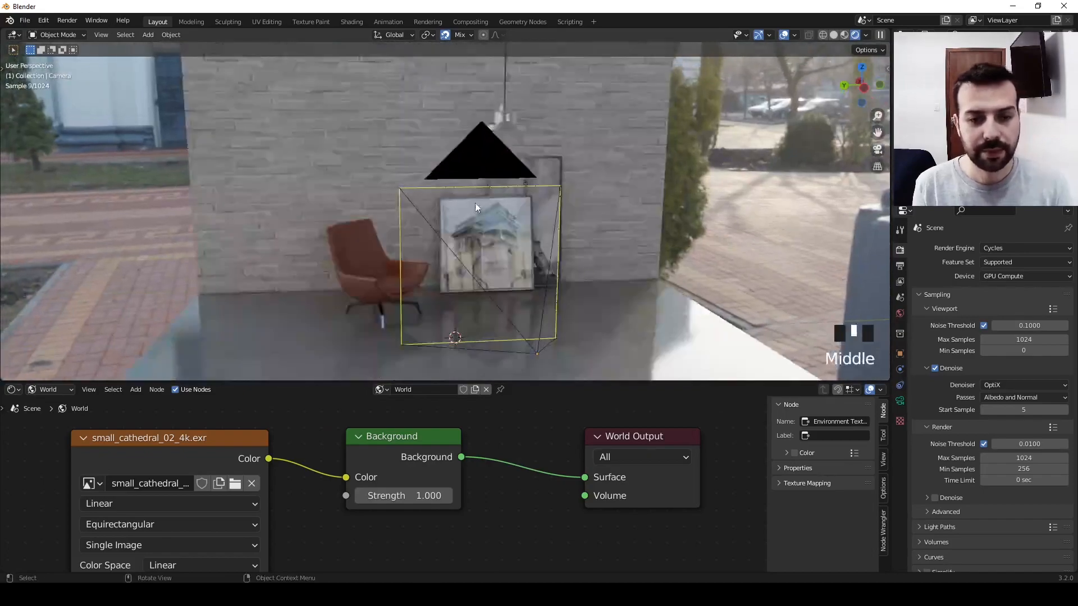
pyautogui.click(504, 214)
pyautogui.press('ctrl+KP_0')
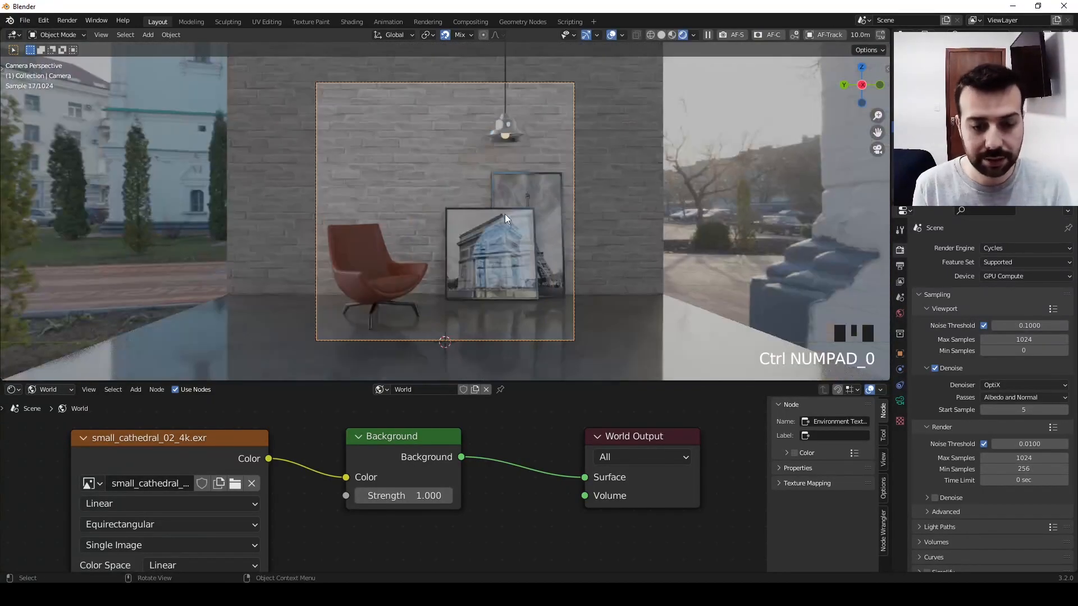
pyautogui.click(898, 267)
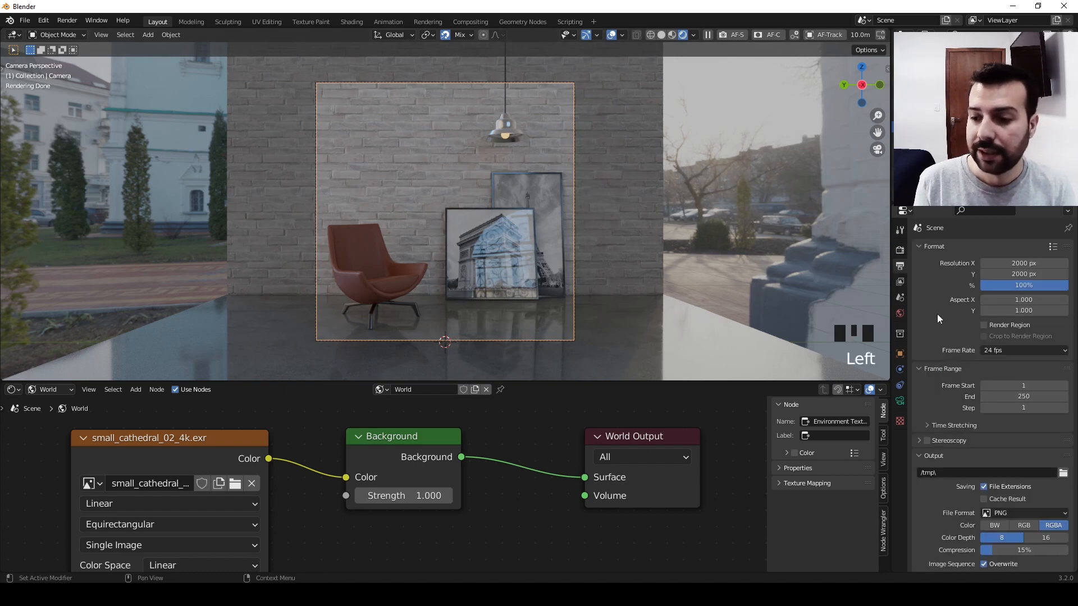
pyautogui.click(984, 325)
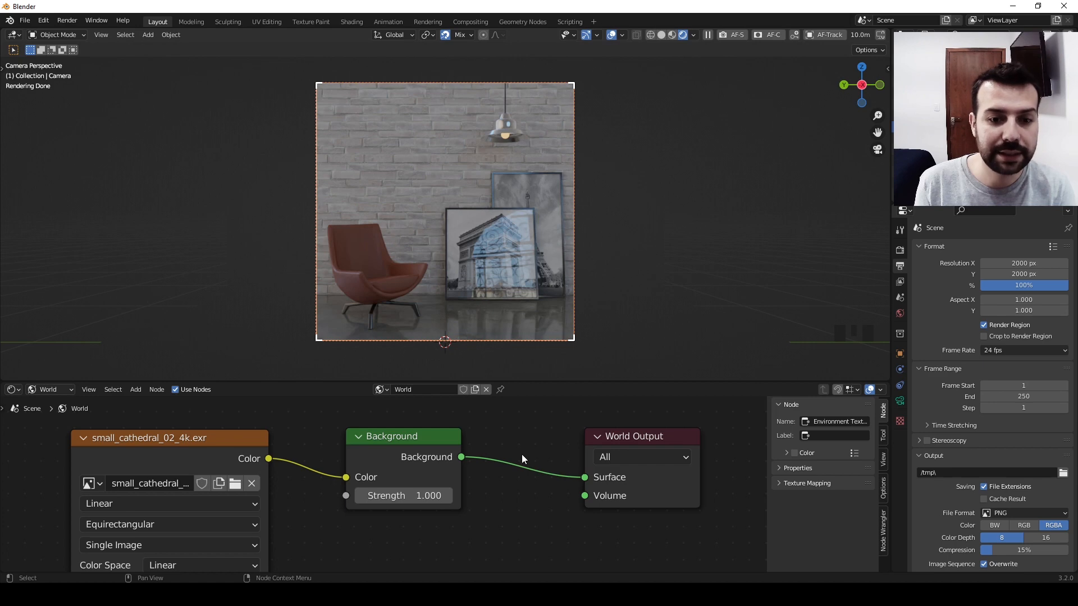
# - Add Mapping and Texture Coordinate nodes feeding the Vector input of the small_cathedral_02_4k.exr environment texture
pyautogui.scroll(-5, 514, 498)
pyautogui.moveTo(444, 522); pyautogui.dragTo(515, 486, button='middle')
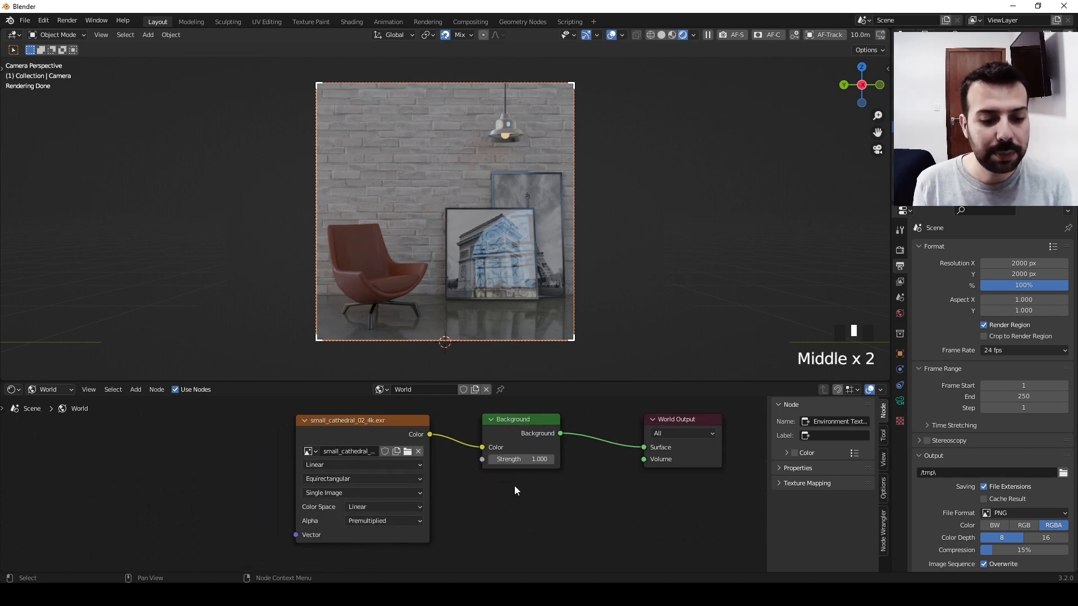
pyautogui.middleClick(474, 475)
pyautogui.moveTo(371, 433); pyautogui.dragTo(445, 464, button='middle')
pyautogui.click(424, 449)
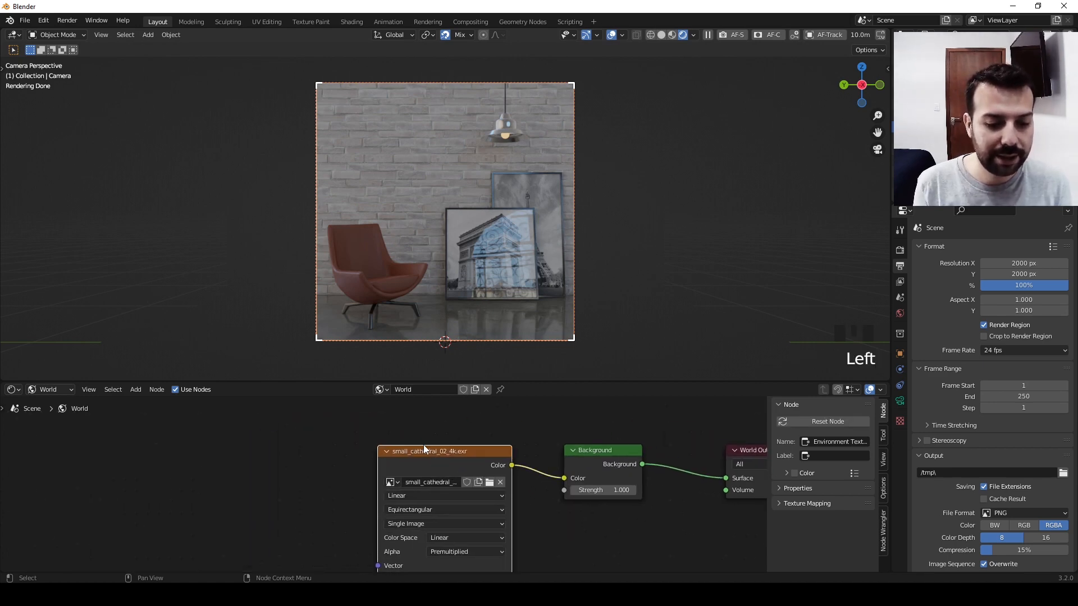
pyautogui.scroll(-1, 438, 449)
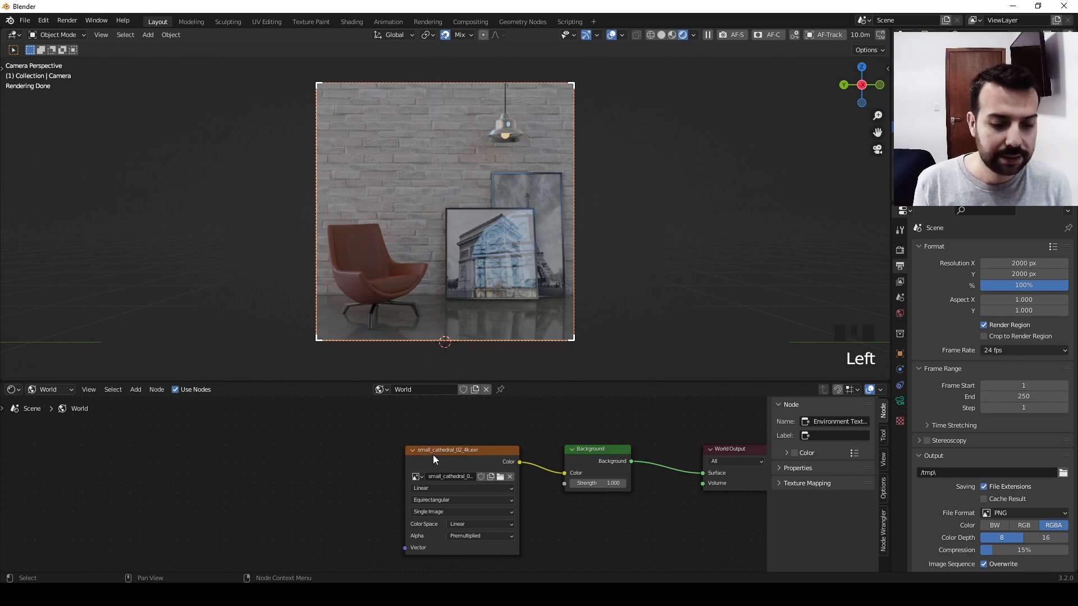
pyautogui.click(433, 454)
pyautogui.hotkey('ctrl', 't')
pyautogui.moveTo(377, 495); pyautogui.dragTo(430, 449, button='middle')
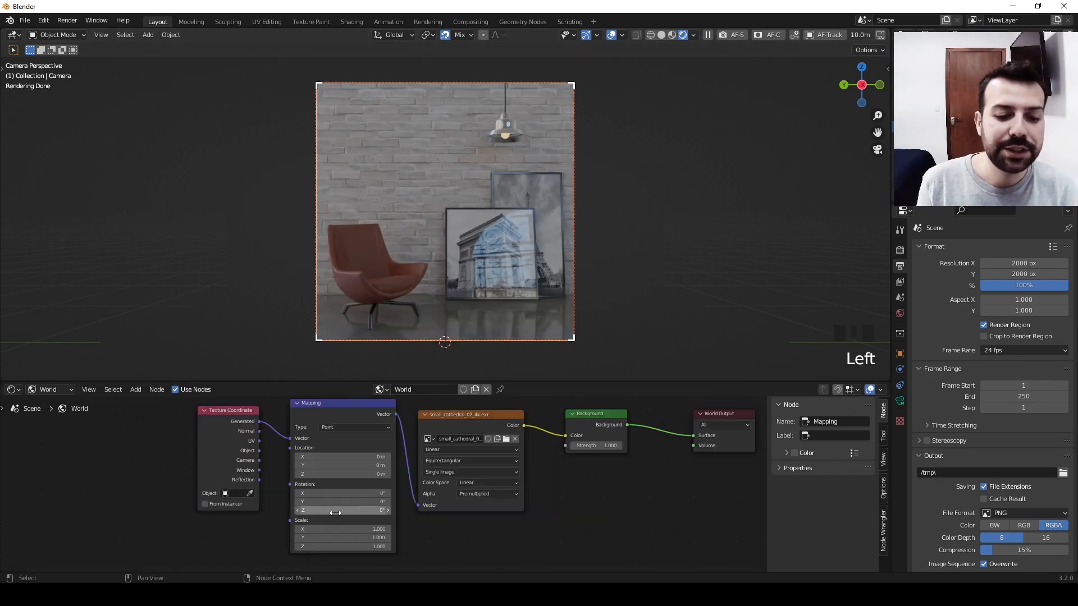
# - Rotate the environment texture to about 56.2° around Z in the Mapping node and check the lighting through the camera
pyautogui.scroll(-2, 620, 241)
pyautogui.moveTo(620, 241); pyautogui.dragTo(455, 260, button='middle')
pyautogui.scroll(-5, 477, 264)
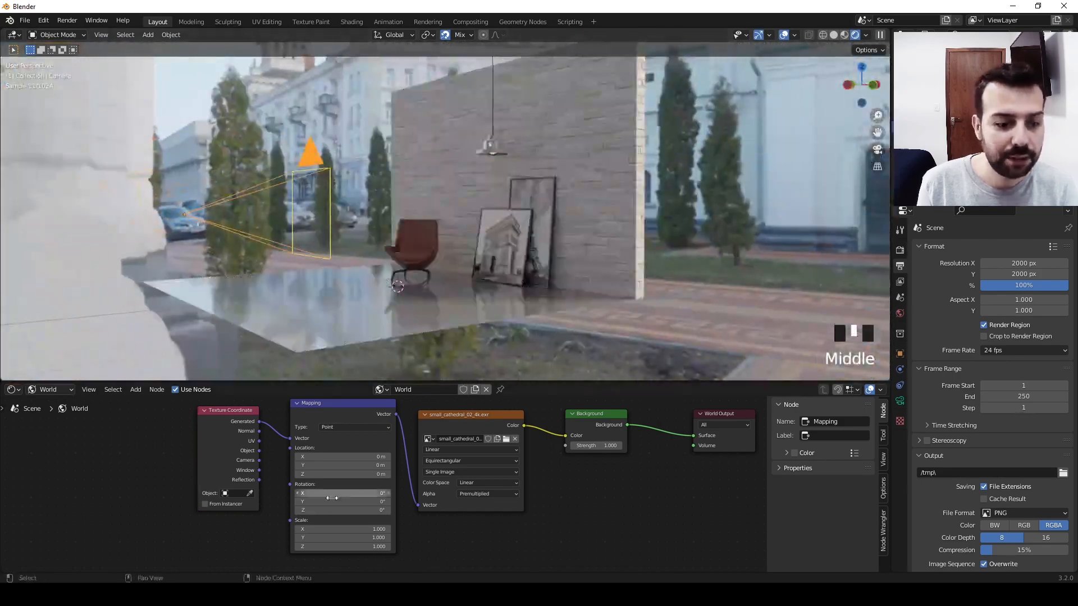
pyautogui.moveTo(343, 510); pyautogui.dragTo(387, 510)
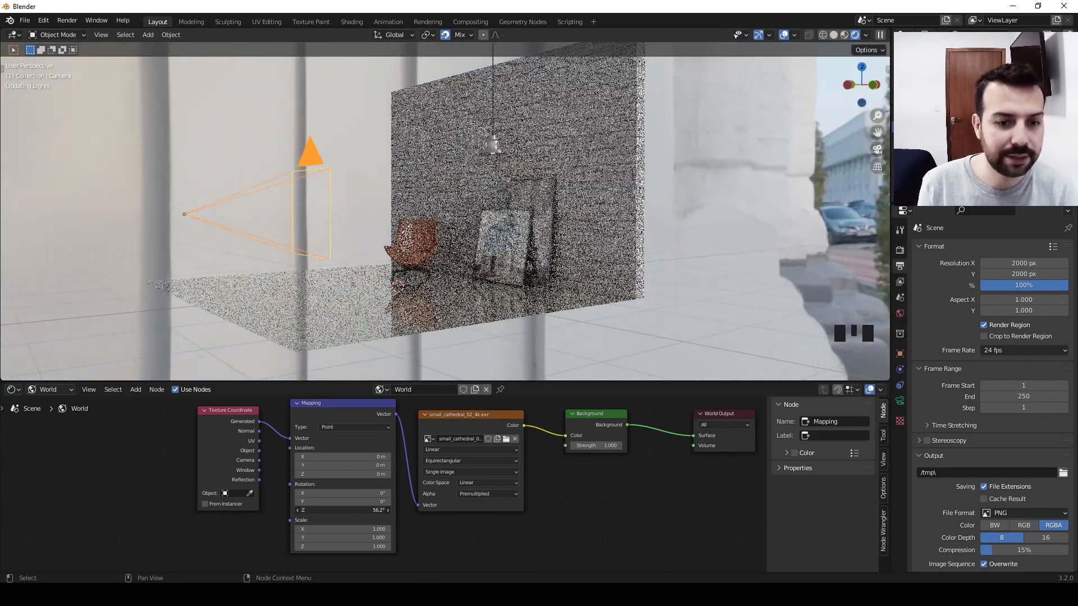
pyautogui.moveTo(464, 303); pyautogui.dragTo(537, 326, button='middle')
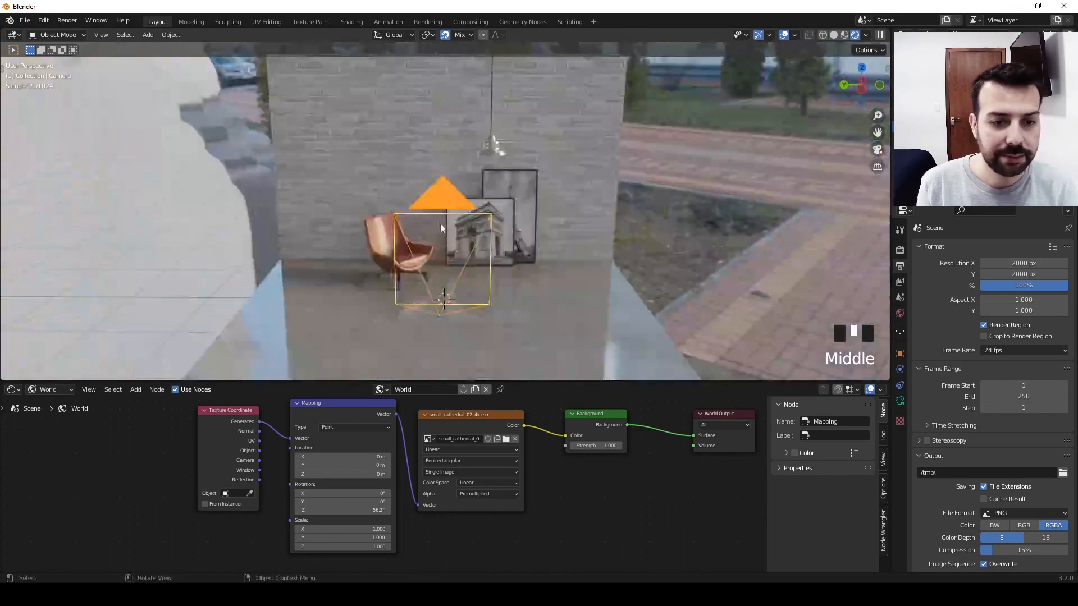
pyautogui.click(443, 202)
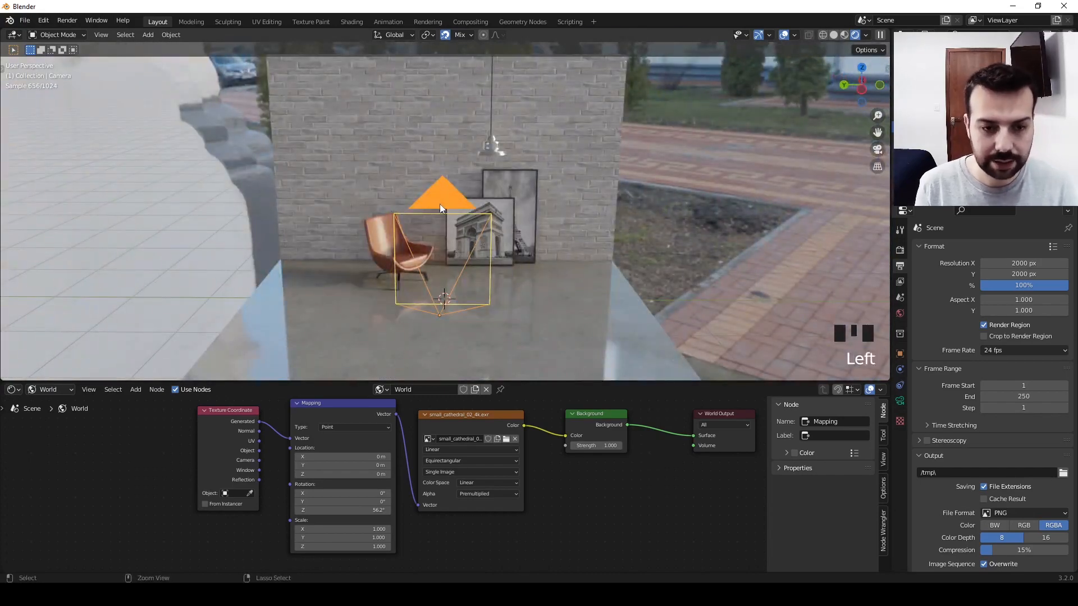
pyautogui.press('ctrl+KP_0')
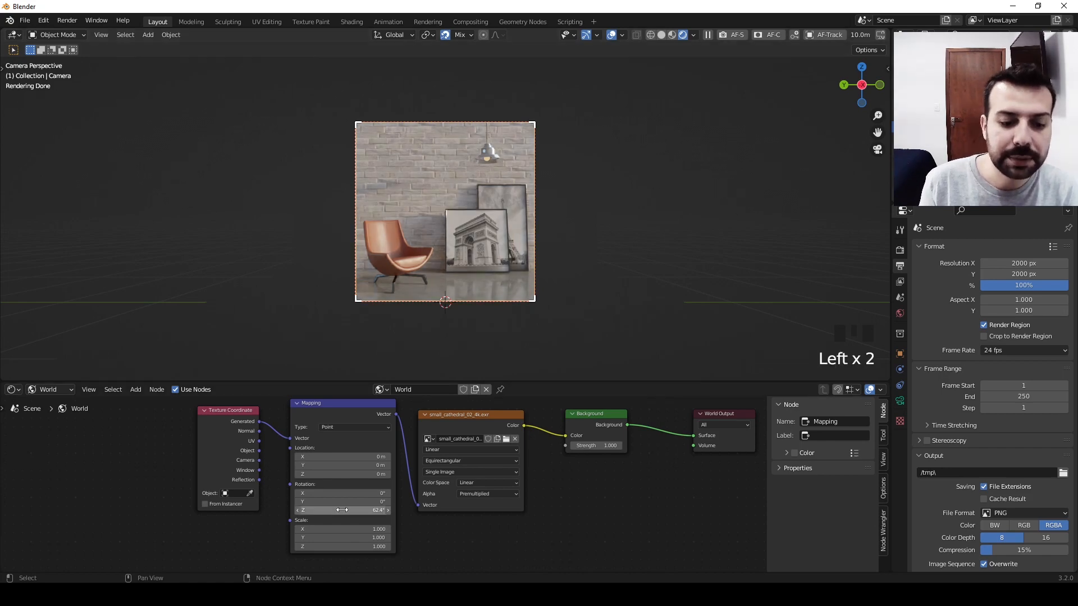
# - Try Z rotations of 120°, 220° and 280° in the Mapping node to compare the environment lighting
pyautogui.click(347, 510)
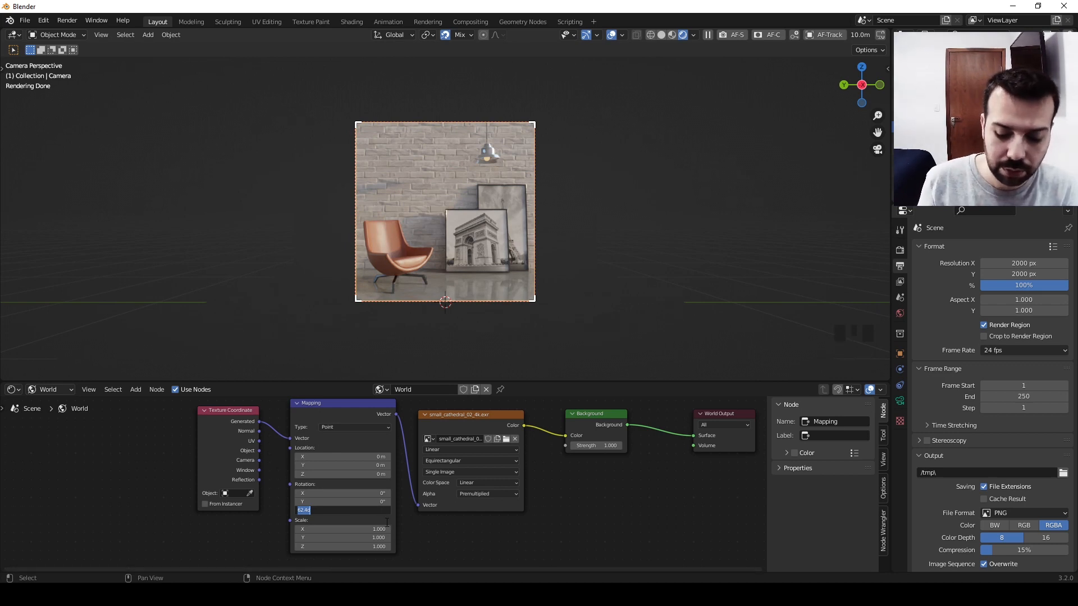
pyautogui.write('120')
pyautogui.press('Return')
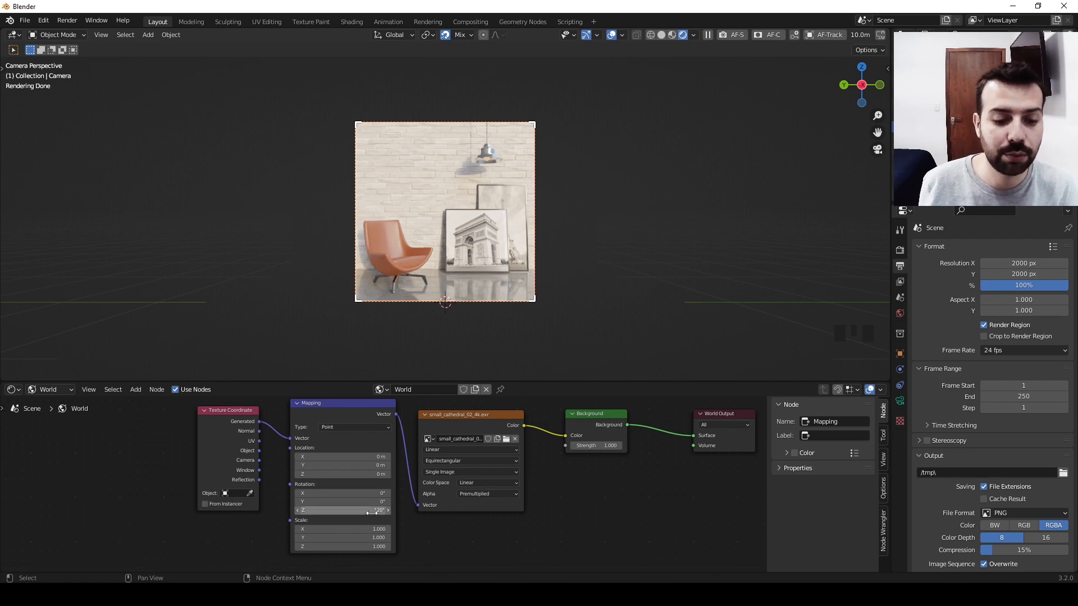
pyautogui.click(344, 513)
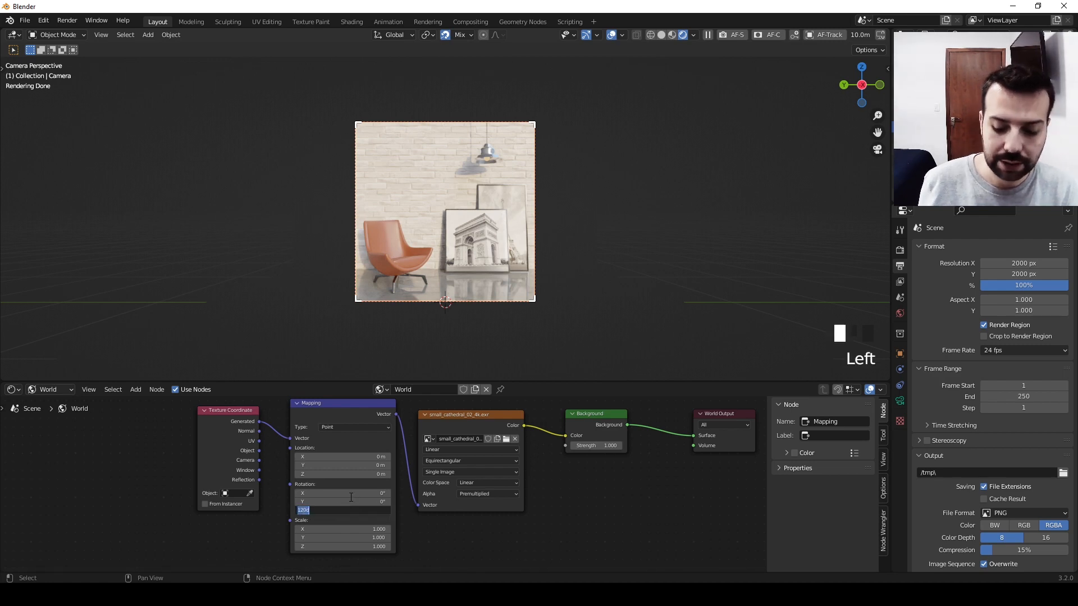
pyautogui.write('220')
pyautogui.press('Return')
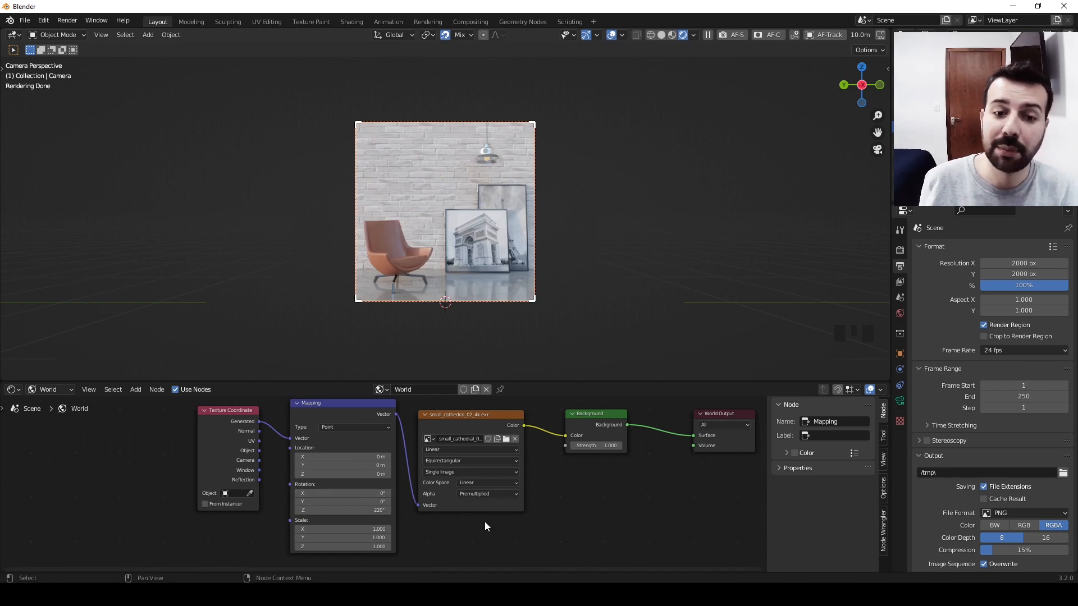
pyautogui.click(376, 510)
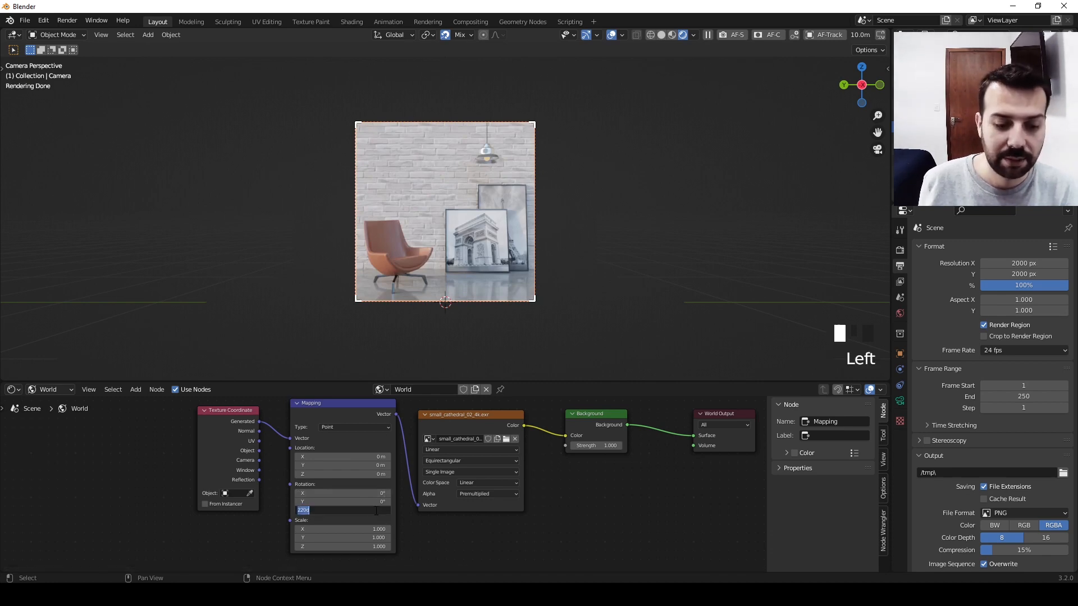
pyautogui.write('280')
pyautogui.press('Return')
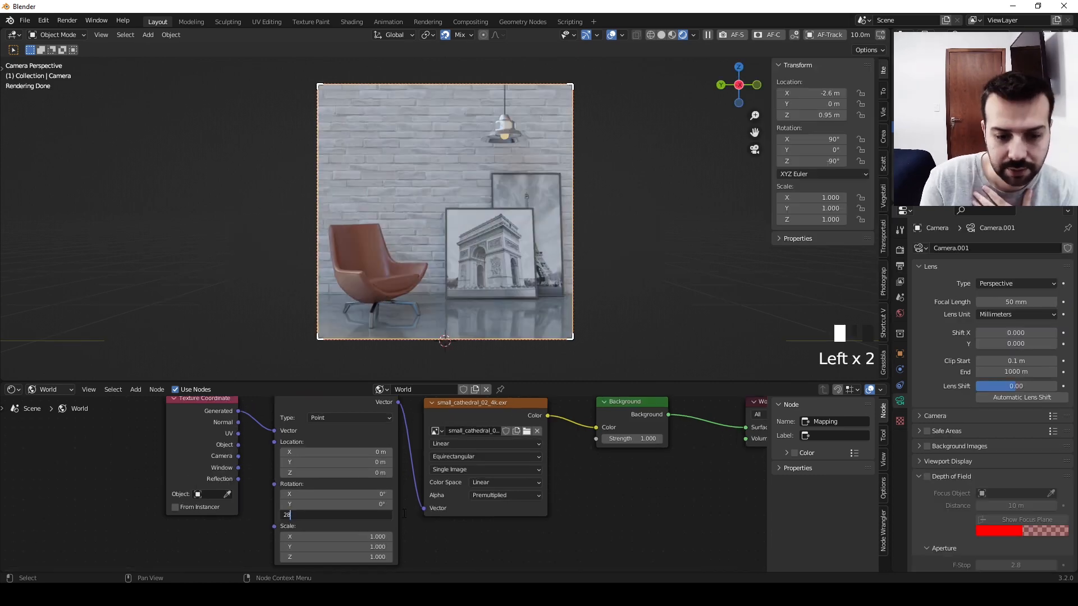
pyautogui.write('0')
pyautogui.press('Return')
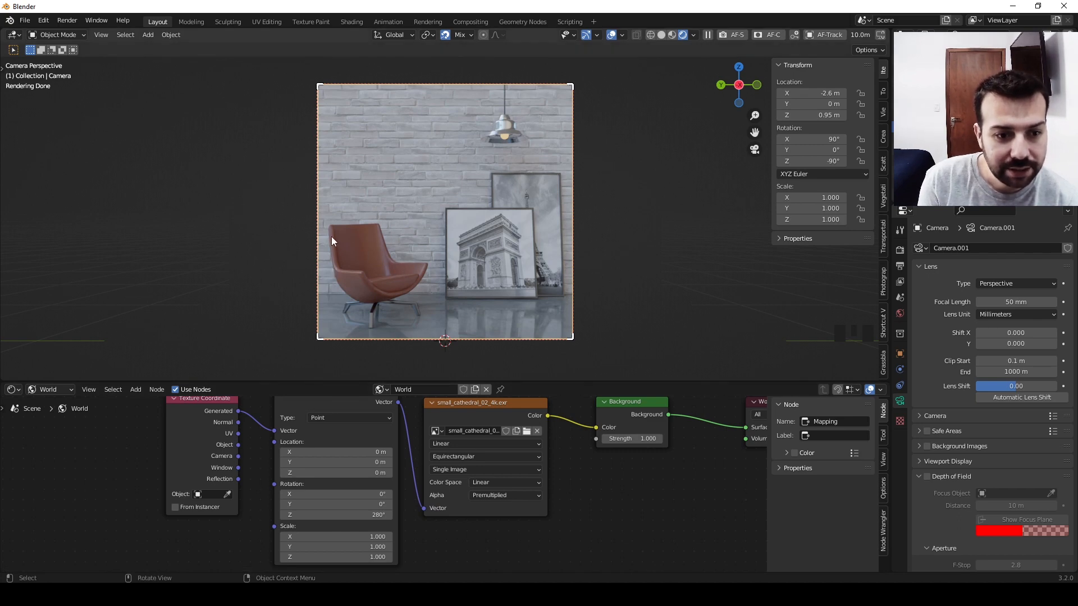
# - Set the Mapping node's Z rotation to 270° for the environment texture
pyautogui.click(360, 513)
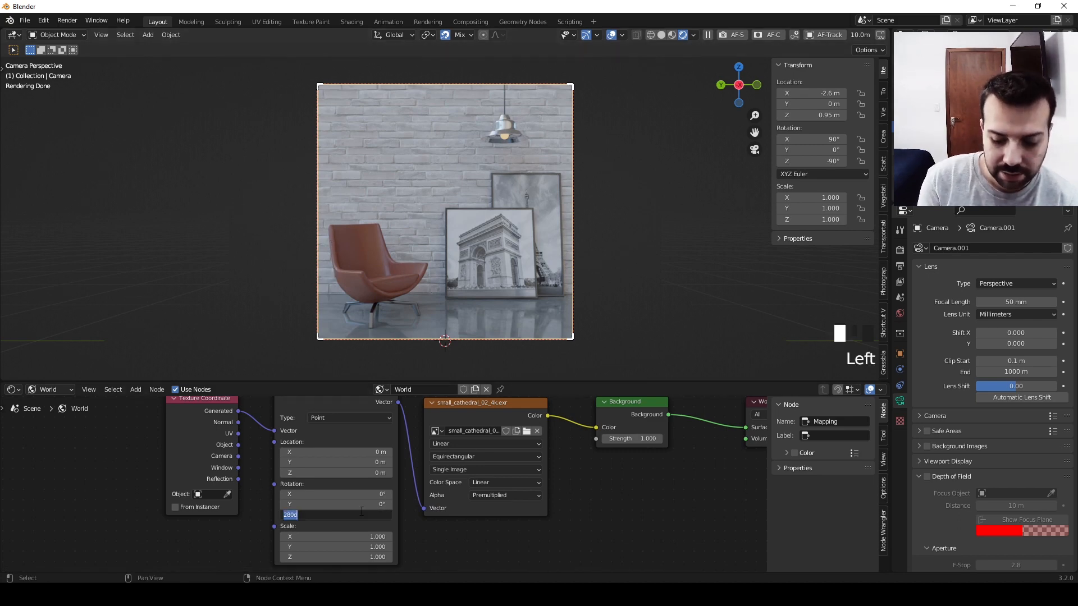
pyautogui.write('270')
pyautogui.press('Return')
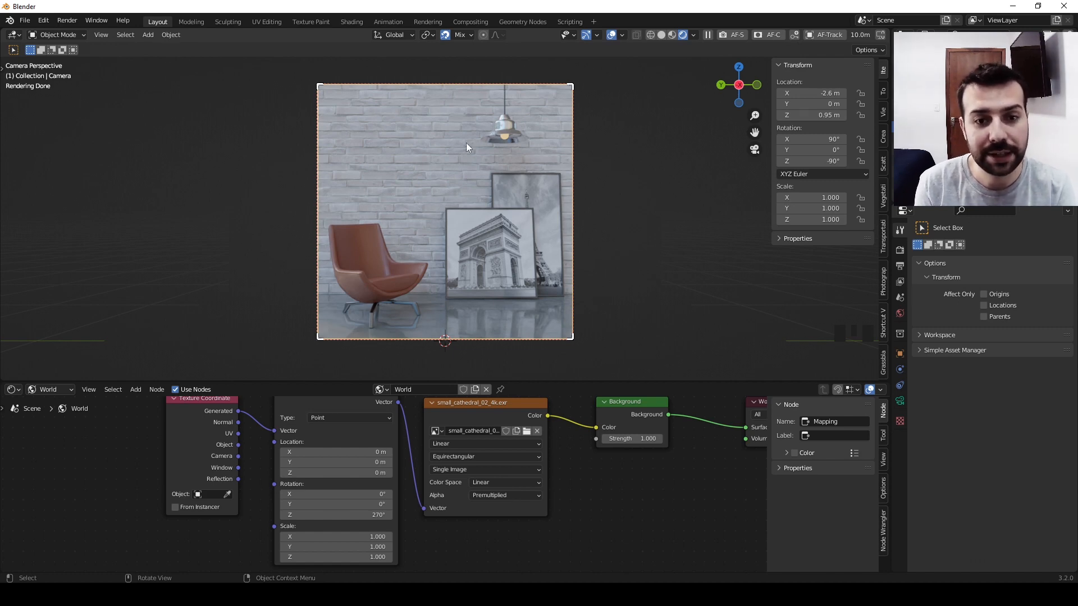
pyautogui.doubleClick(698, 296)
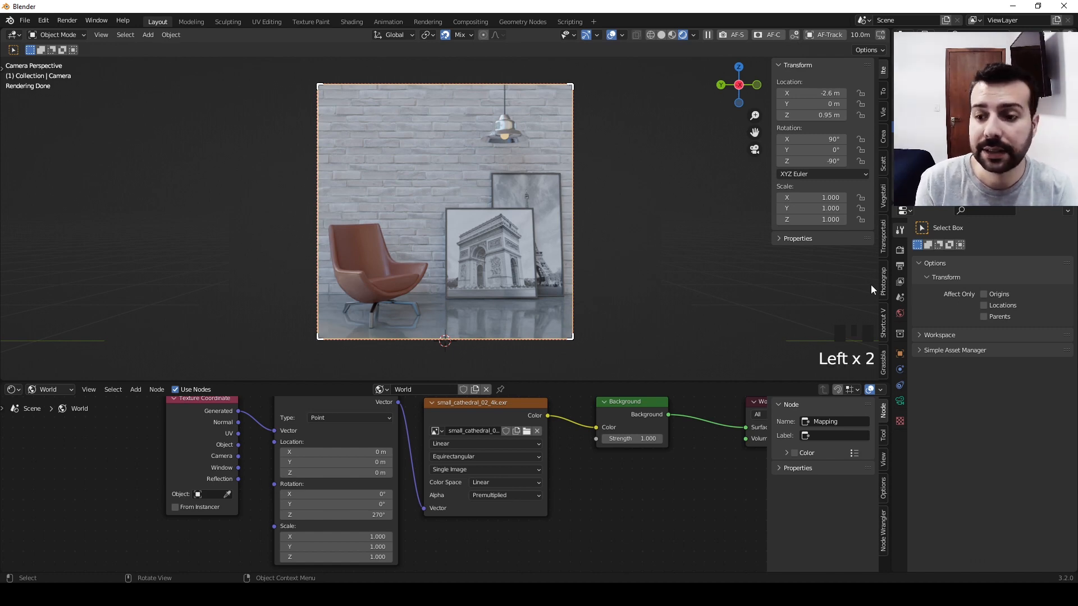
# - Set the Color Management look to Medium High Contrast in the render settings
pyautogui.click(899, 249)
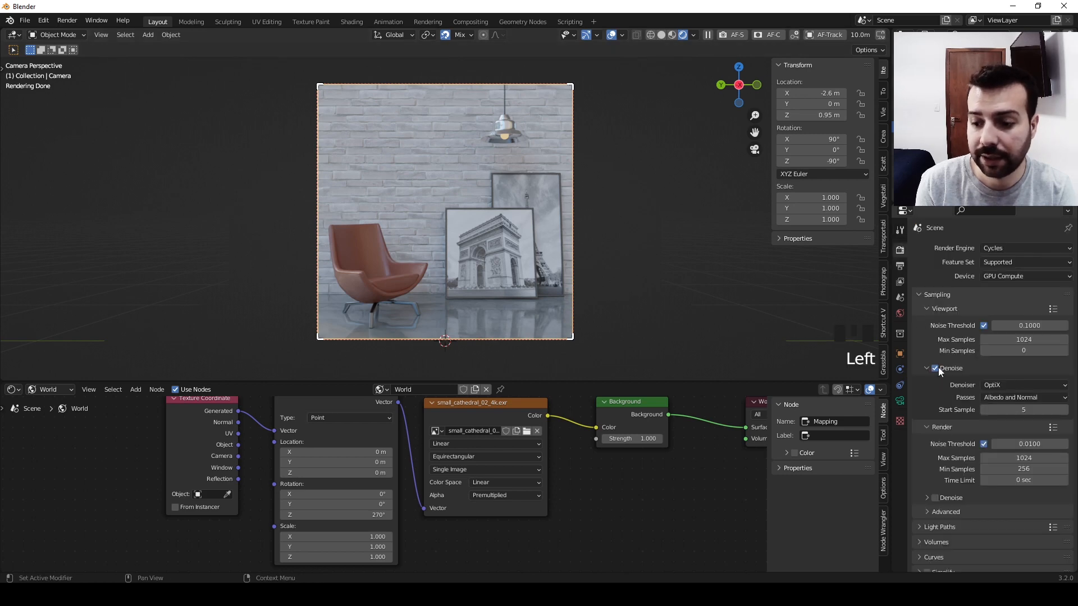
pyautogui.scroll(-10, 940, 431)
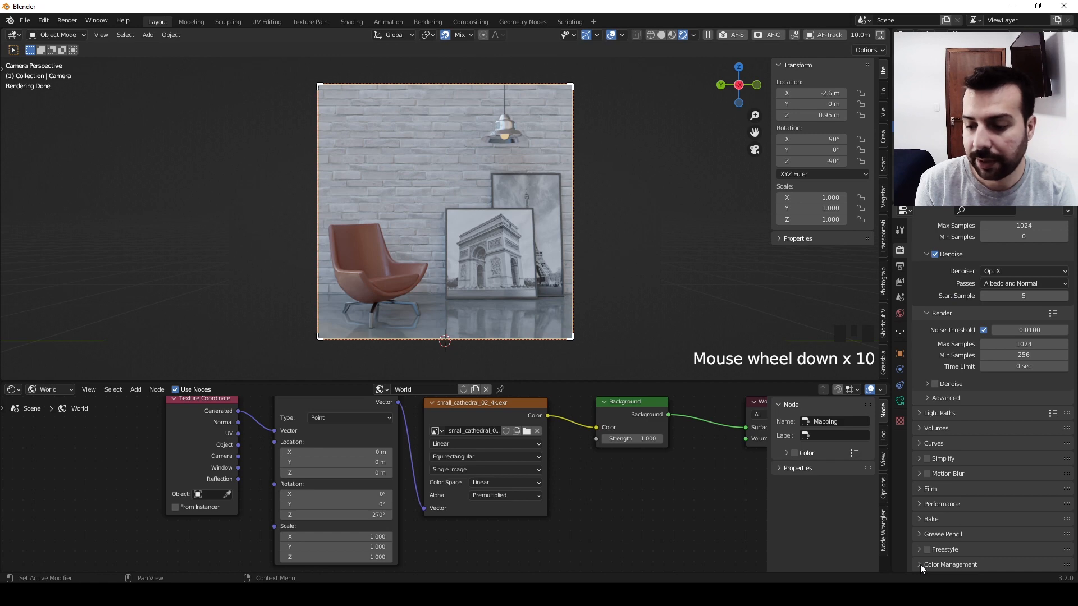
pyautogui.click(920, 564)
pyautogui.scroll(-7, 955, 477)
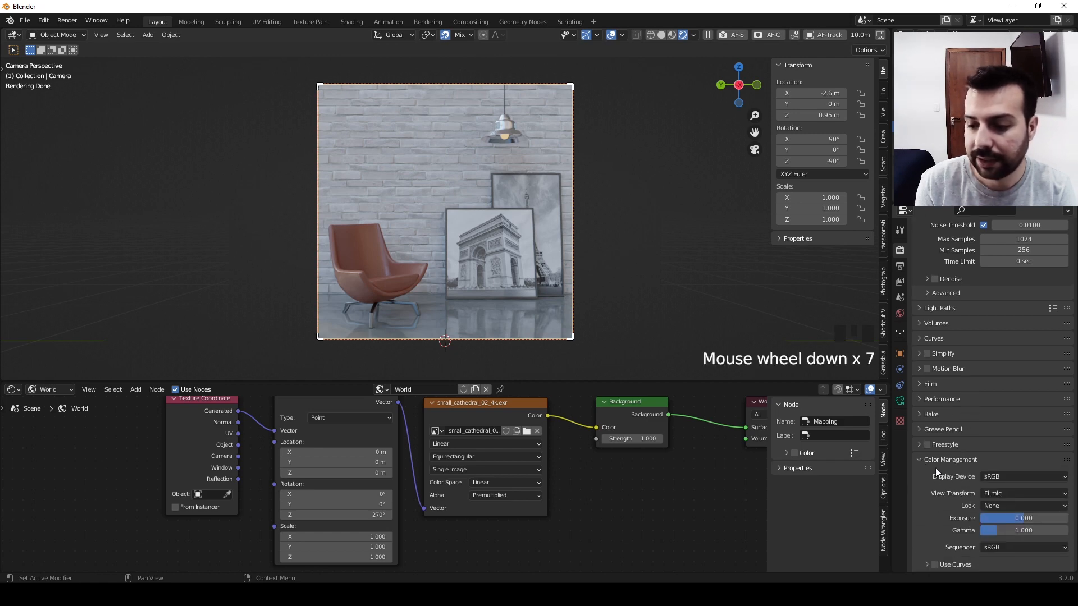
pyautogui.click(966, 511)
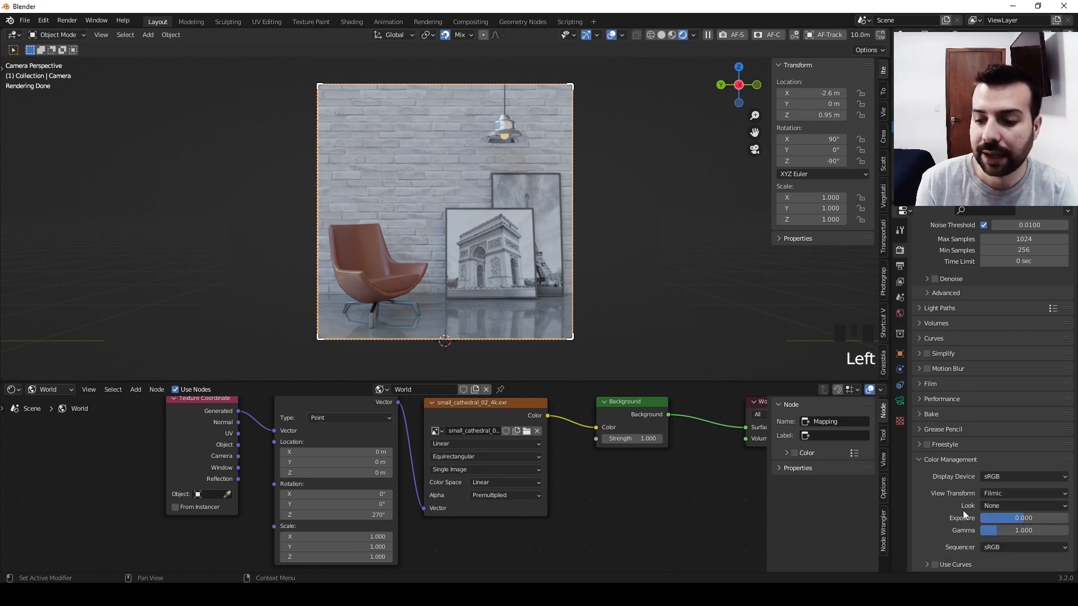
pyautogui.click(1000, 504)
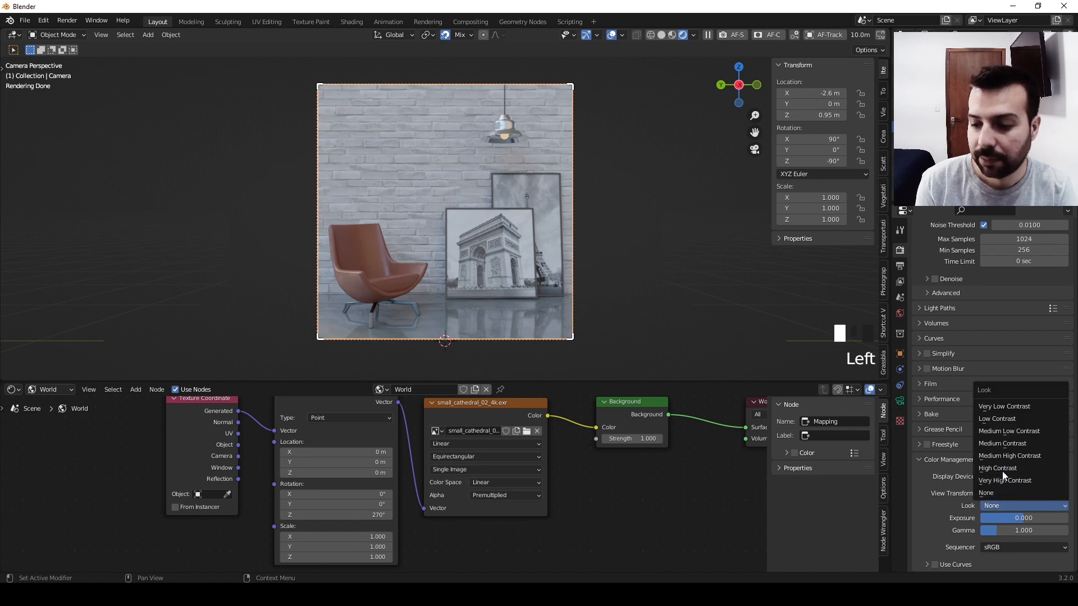
pyautogui.click(1006, 456)
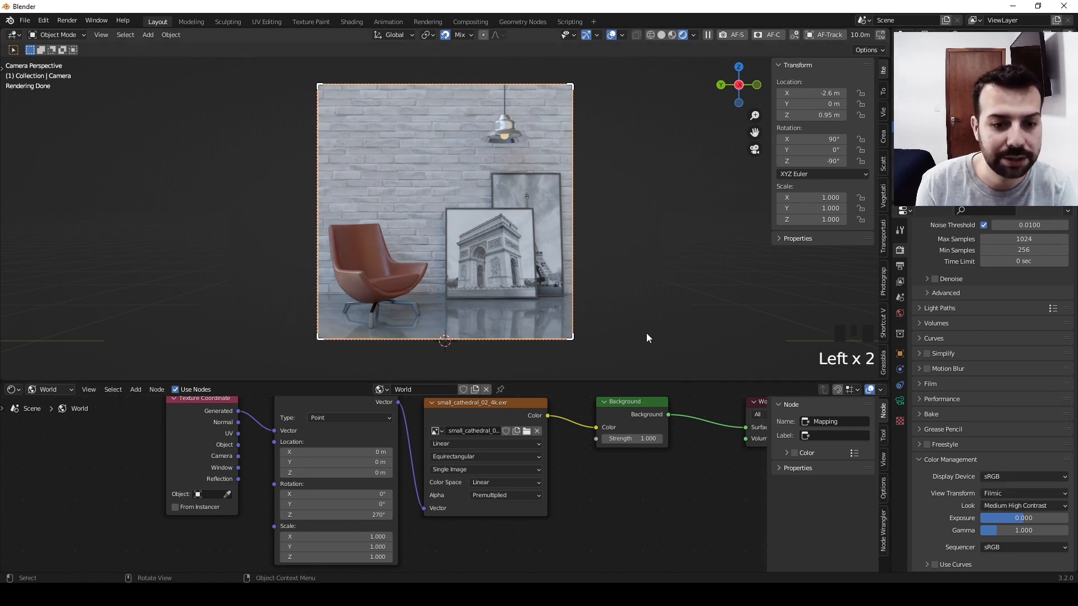
# - Select the floor plane and show its PISO material nodes in the shader editor instead of the world nodes
pyautogui.click(458, 322)
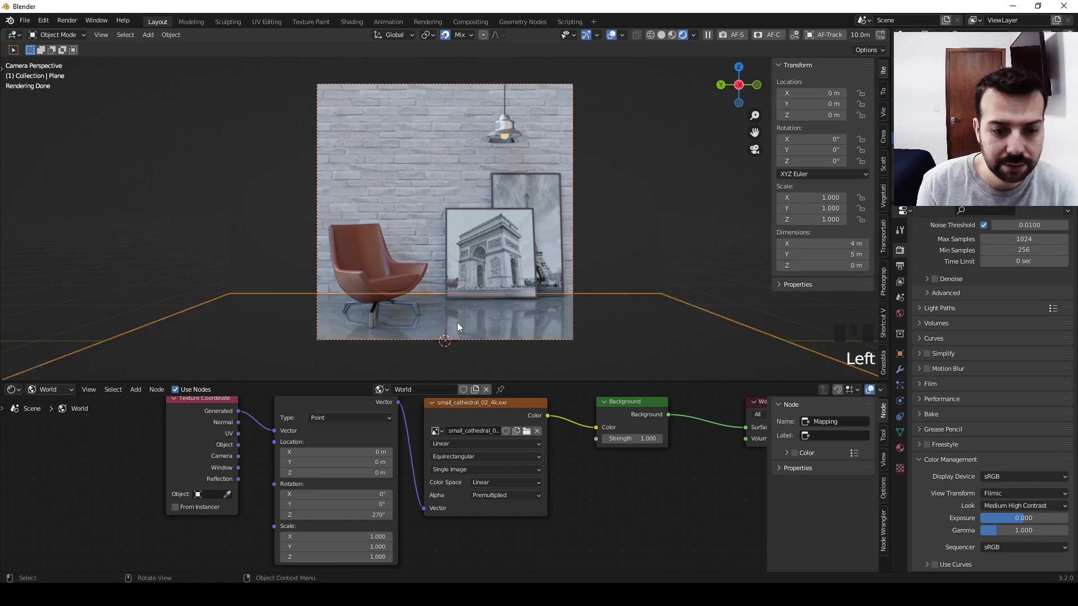
pyautogui.click(48, 391)
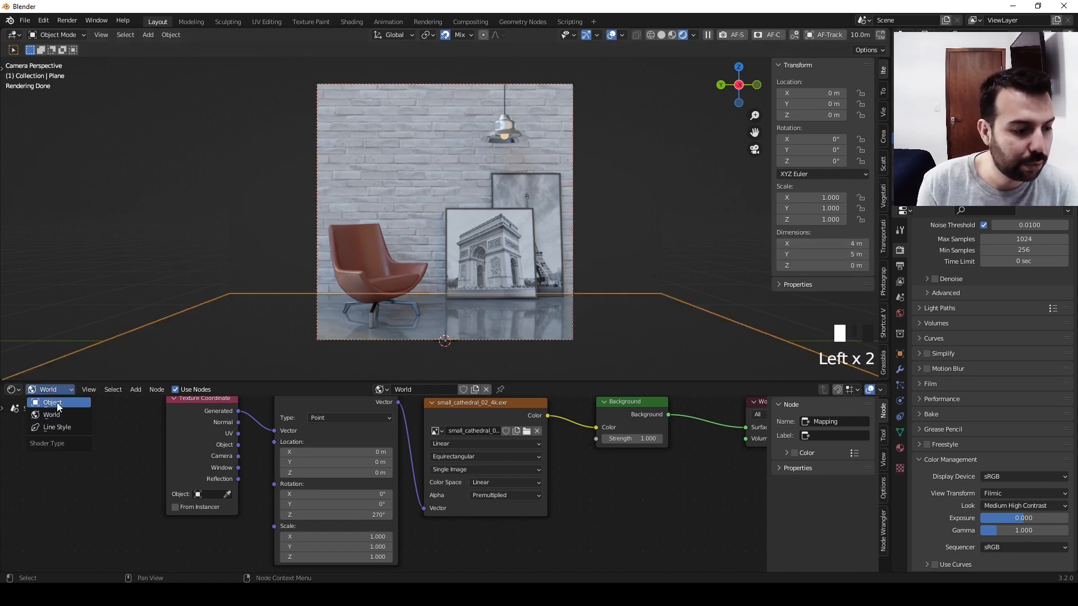
pyautogui.click(56, 402)
pyautogui.scroll(-4, 363, 449)
pyautogui.moveTo(364, 449); pyautogui.dragTo(442, 382, button='middle')
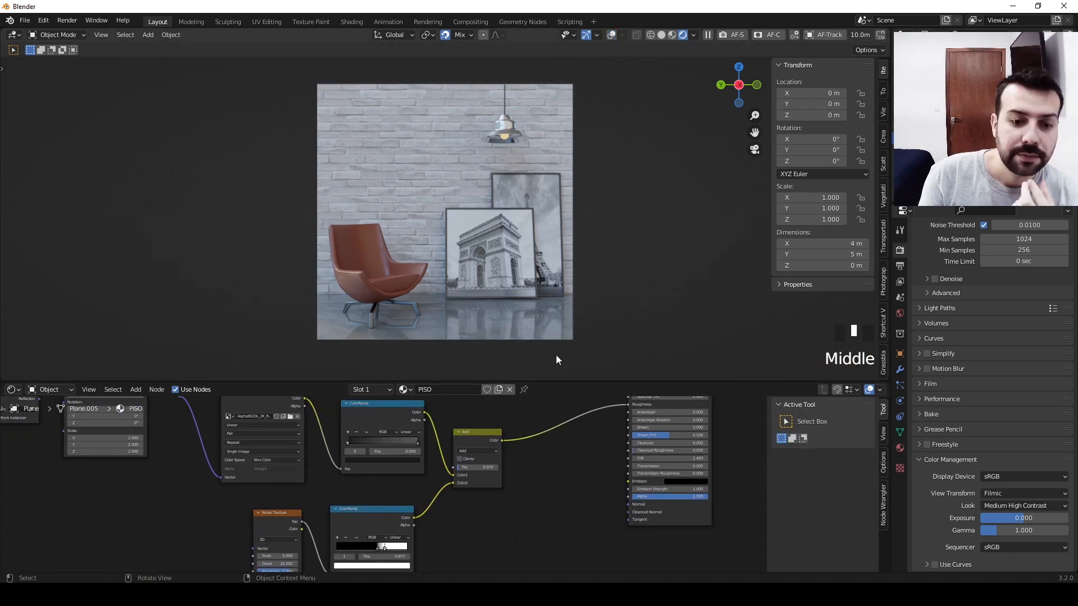
# - Shift the stops of the ColorRamp fed by the Noise Texture toward the dark end, placing the white stop at 0.618
pyautogui.moveTo(509, 526); pyautogui.dragTo(520, 504, button='middle')
pyautogui.scroll(2, 461, 541)
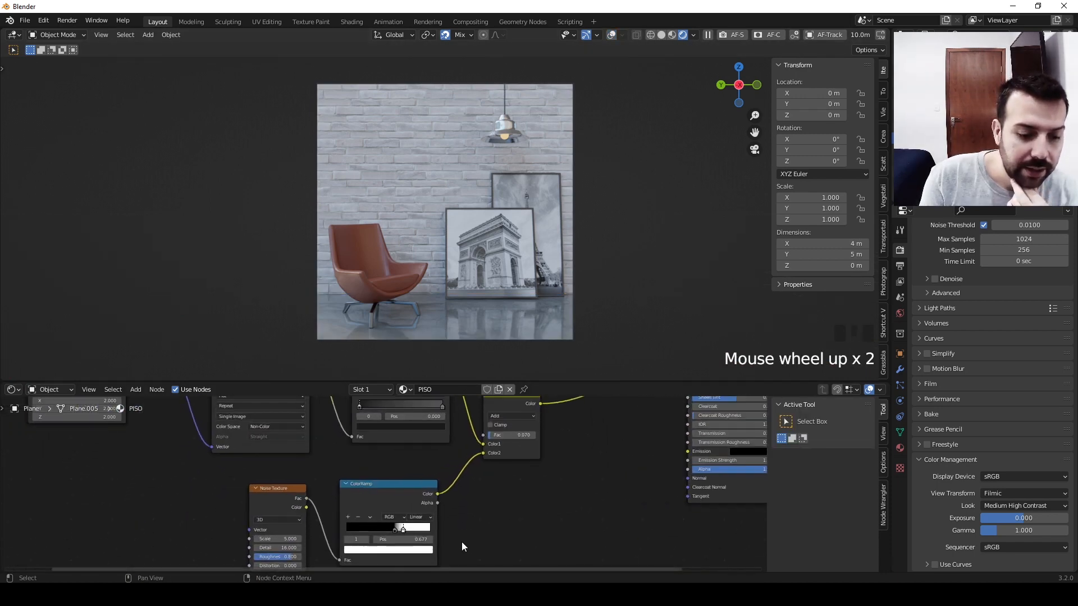
pyautogui.moveTo(461, 541); pyautogui.dragTo(467, 512, button='middle')
pyautogui.scroll(2, 500, 503)
pyautogui.moveTo(509, 483); pyautogui.dragTo(501, 497, button='middle')
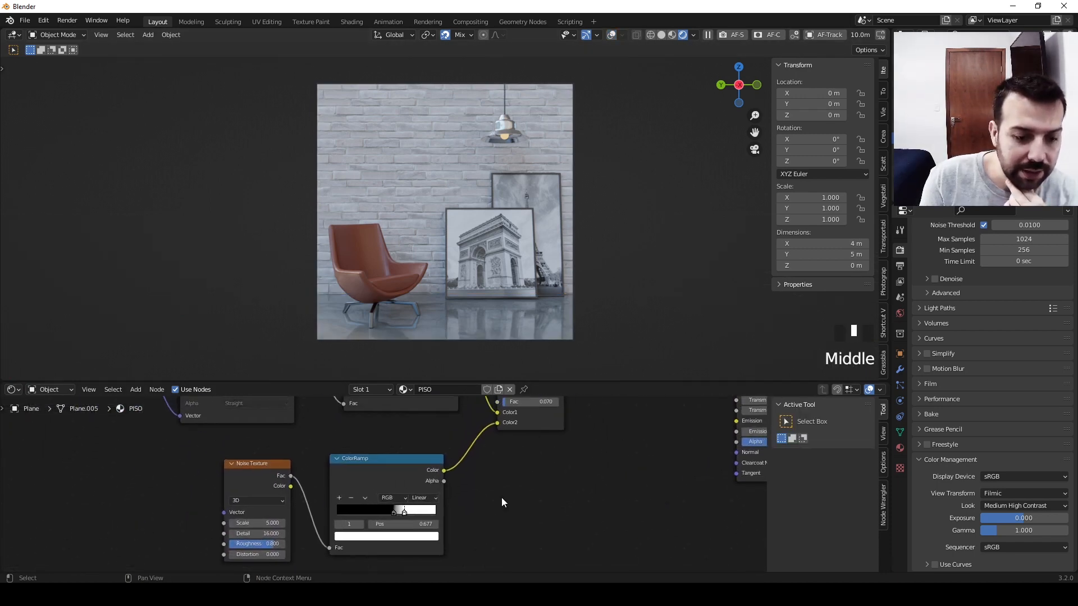
pyautogui.scroll(1, 425, 508)
pyautogui.moveTo(395, 514)
pyautogui.mouseDown()
pyautogui.moveTo(385, 511)
pyautogui.moveTo(399, 517)
pyautogui.mouseUp()
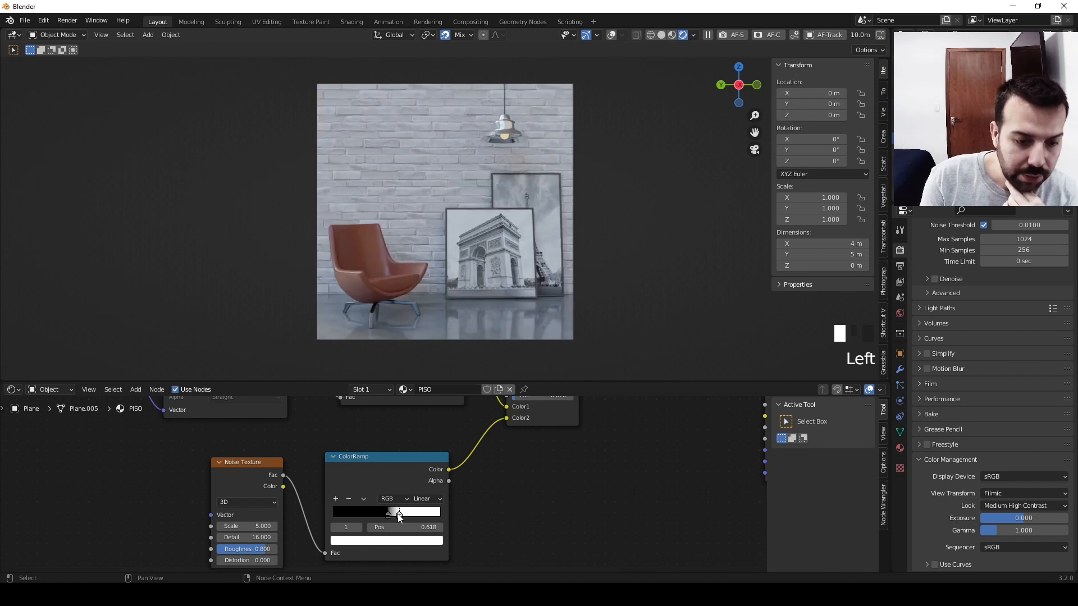
# - Lighten the first stop of the asphalt texture's ColorRamp to a value of 0.021
pyautogui.moveTo(556, 480); pyautogui.dragTo(589, 473, button='middle')
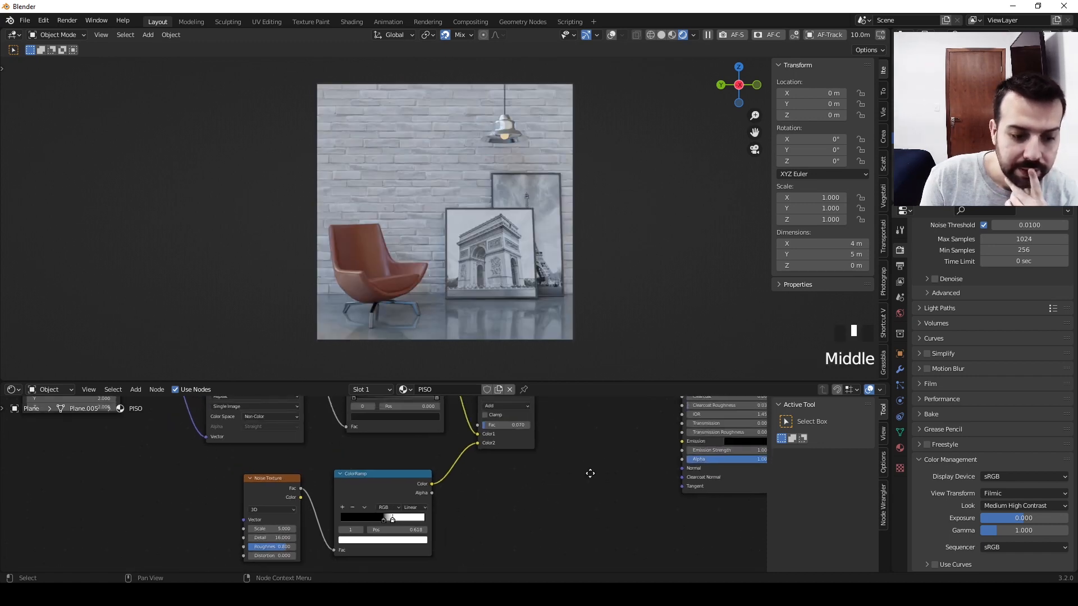
pyautogui.scroll(2, 534, 507)
pyautogui.scroll(1, 533, 501)
pyautogui.scroll(1, 523, 441)
pyautogui.scroll(3, 351, 484)
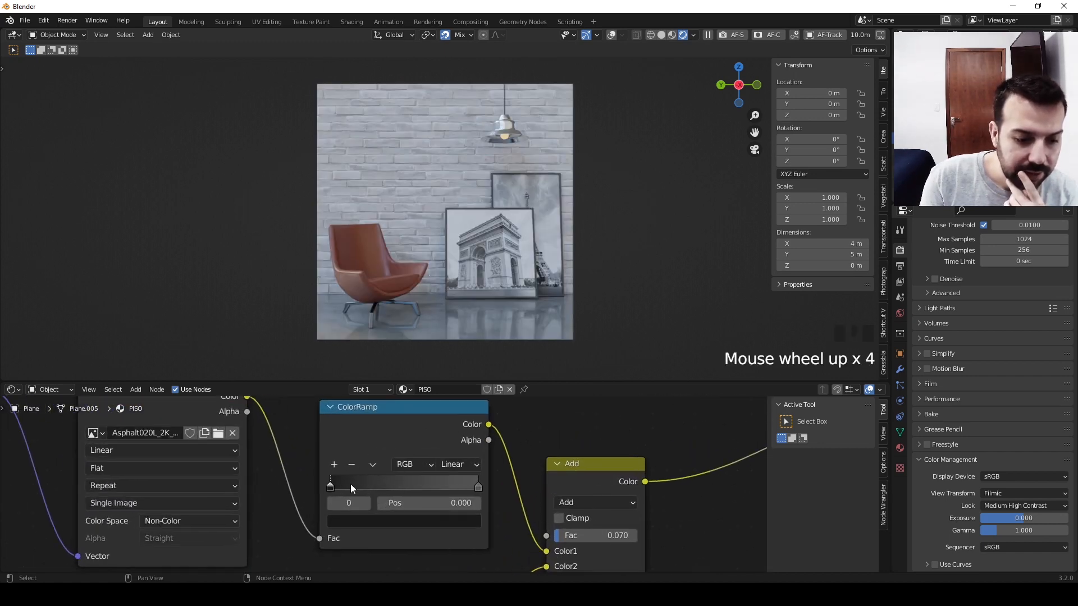
pyautogui.click(332, 486)
pyautogui.click(350, 520)
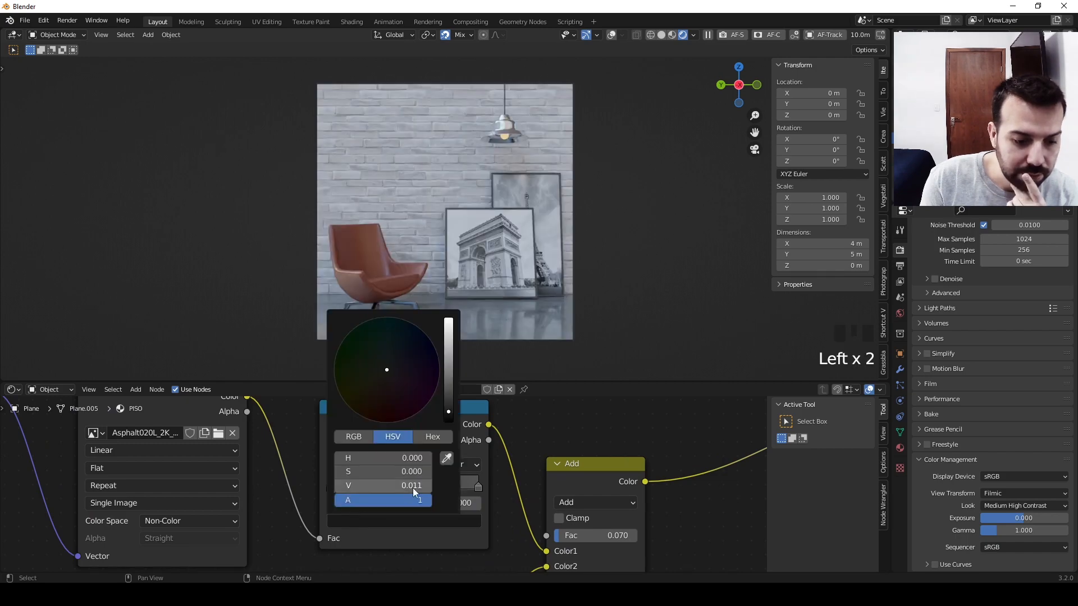
pyautogui.click(449, 406)
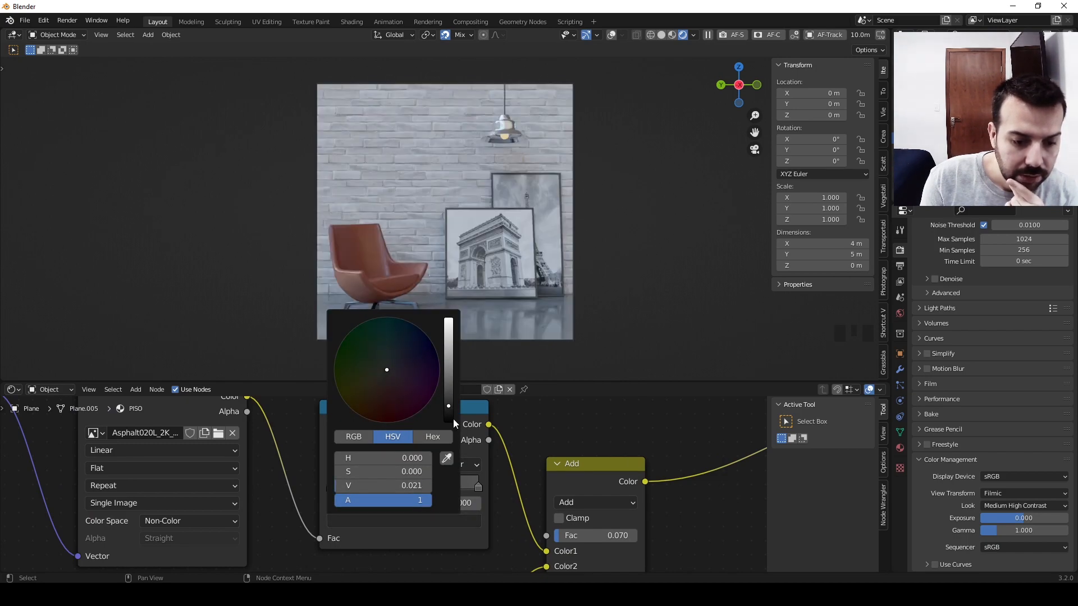
# - Lighten the second stop of the asphalt texture's ColorRamp to a value of 0.202
pyautogui.click(479, 488)
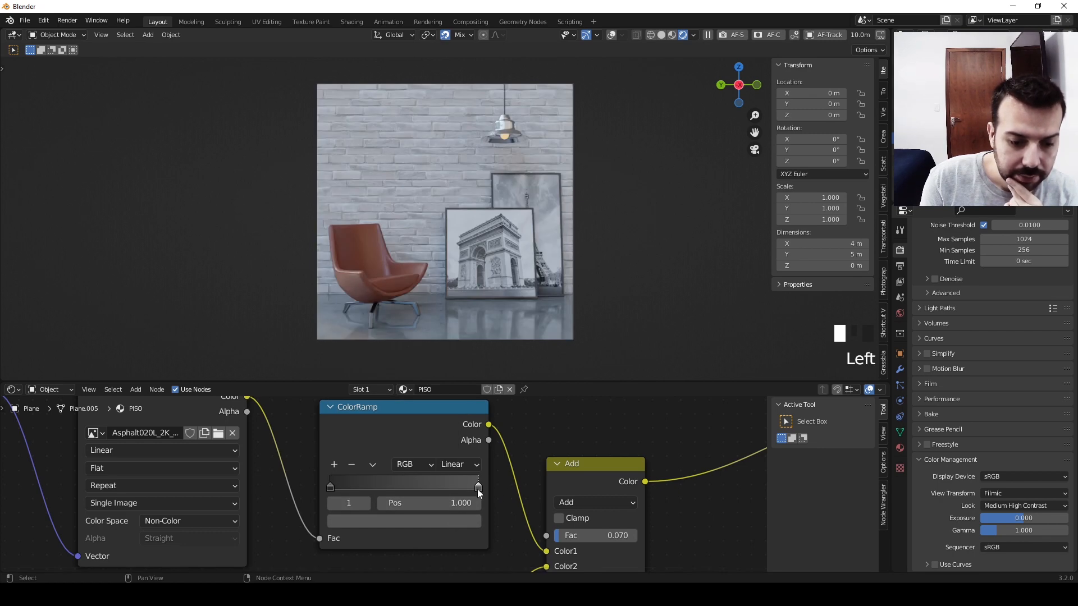
pyautogui.click(462, 520)
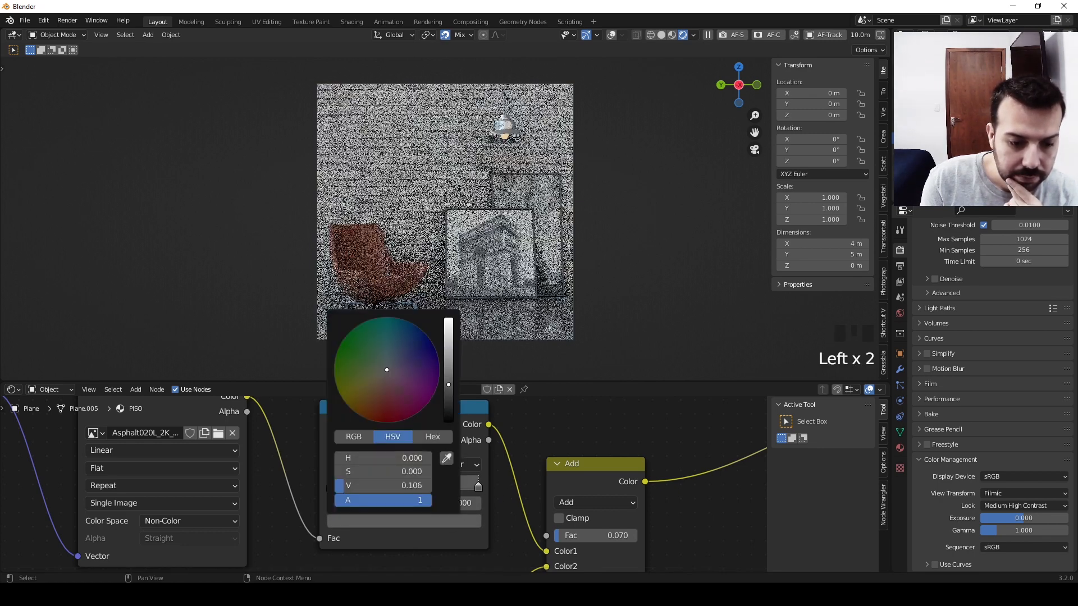
pyautogui.moveTo(448, 384); pyautogui.dragTo(448, 371)
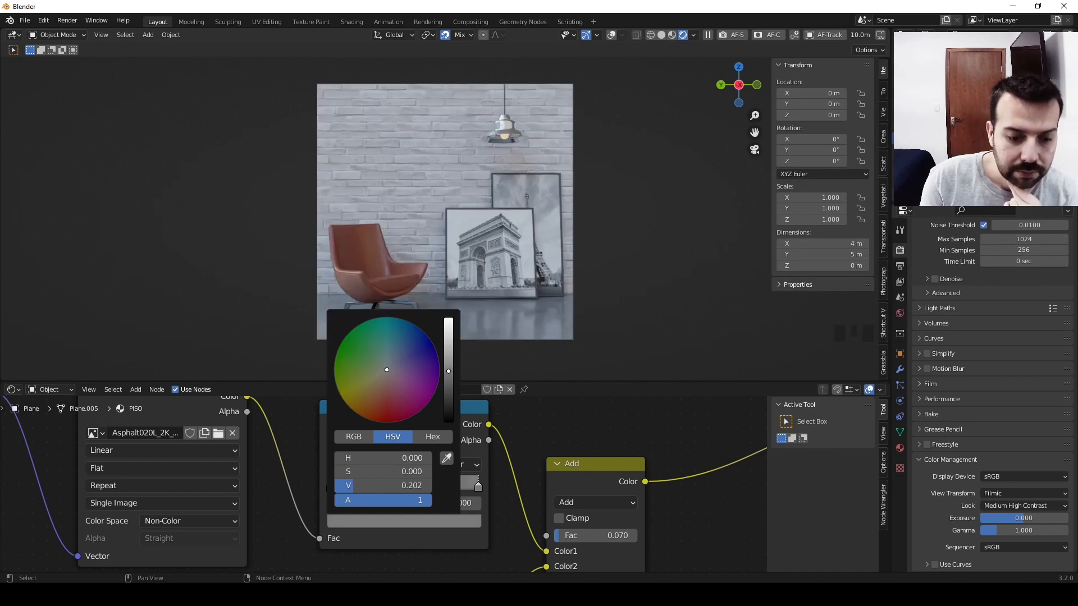
pyautogui.click(575, 434)
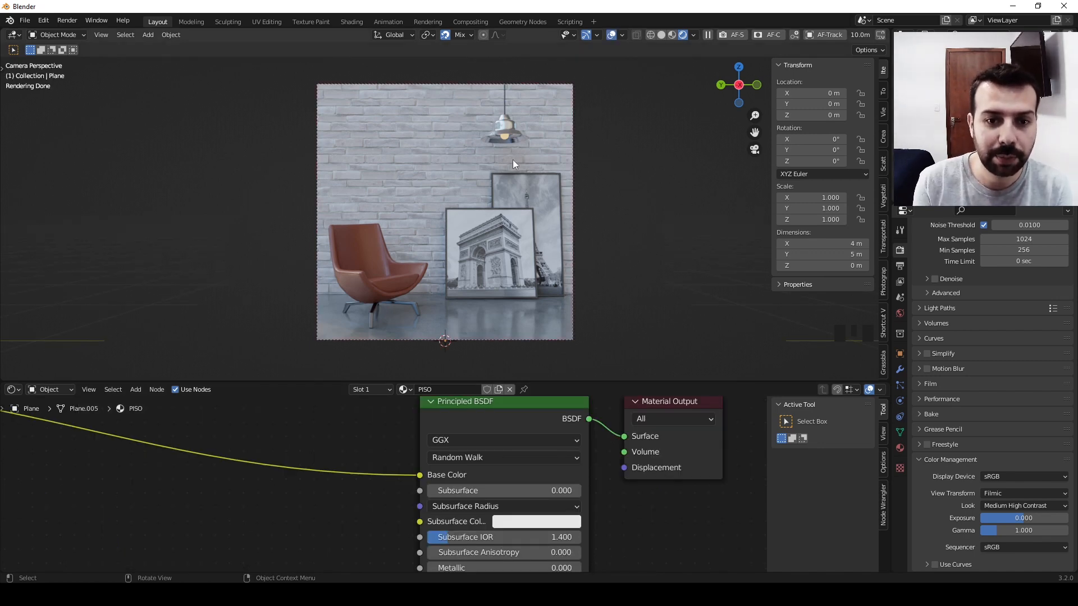
# - Select the pendant lamp and set the Emission strength of its LAMPADA material to 20
pyautogui.click(504, 130)
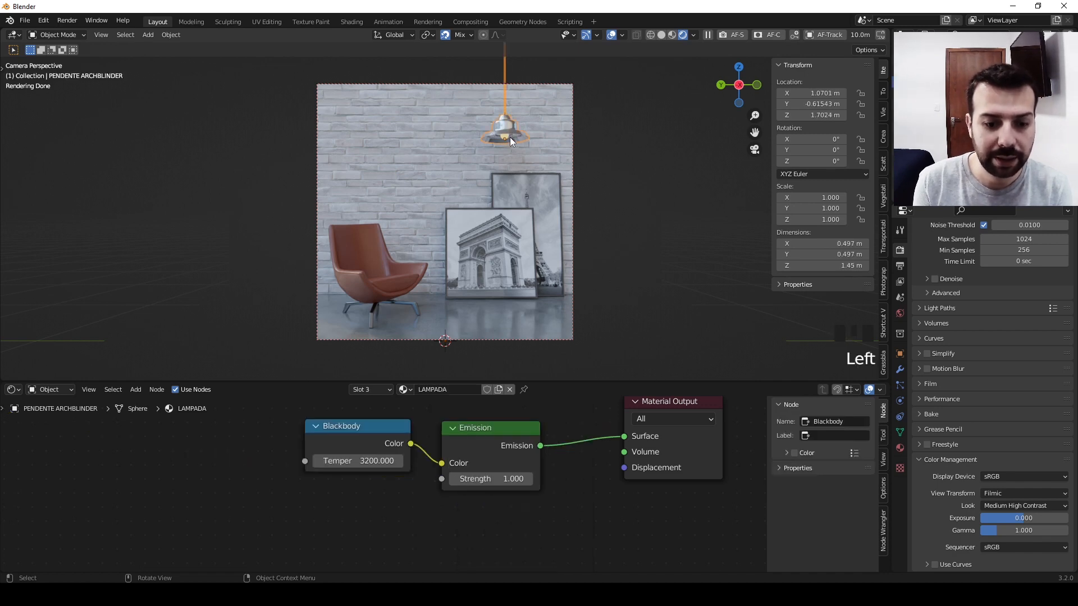
pyautogui.click(379, 432)
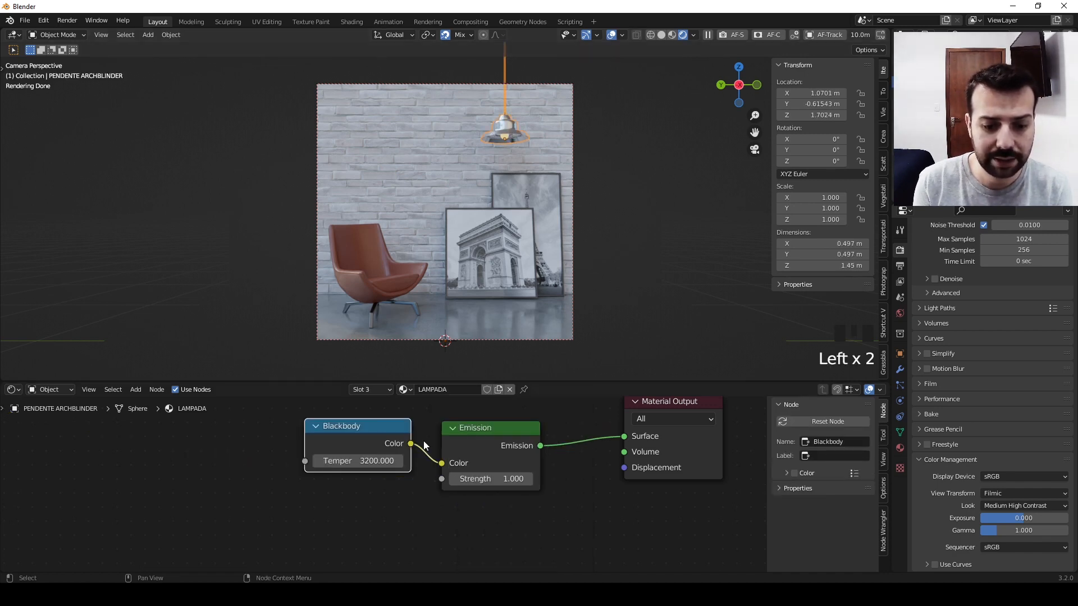
pyautogui.click(497, 479)
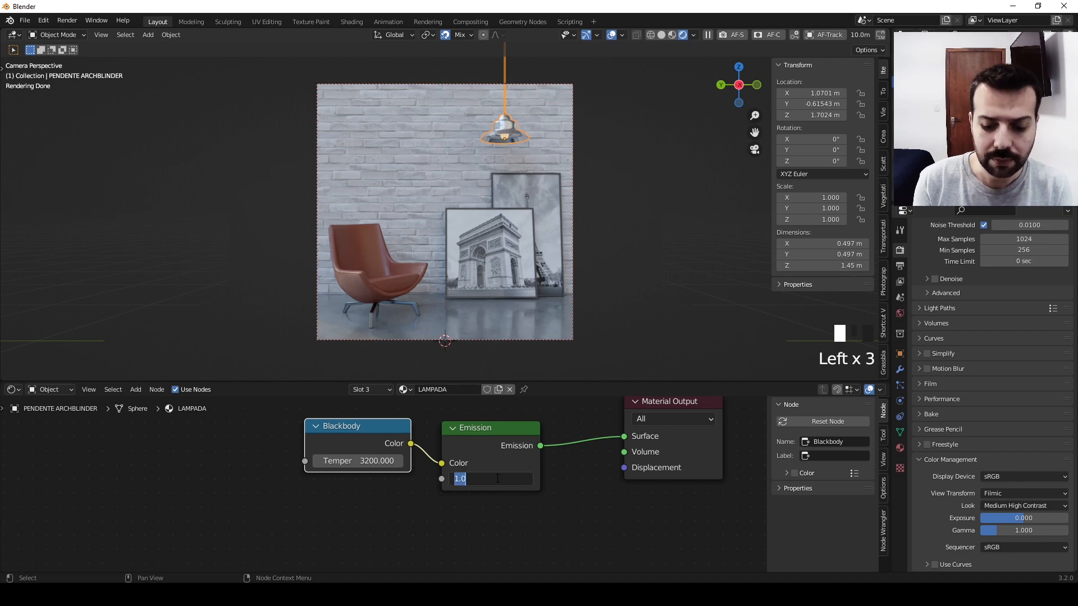
pyautogui.write('20')
pyautogui.press('Return')
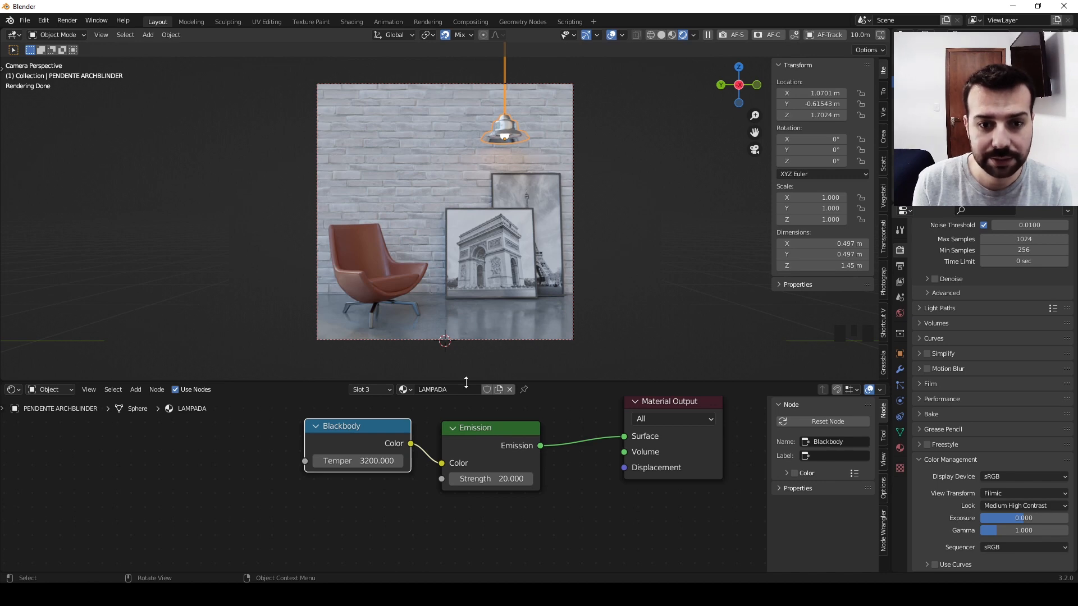
# - Set the Blackbody temperature of the LAMPADA material to 3000 and take the selection off the lamp
pyautogui.click(385, 487)
pyautogui.click(375, 463)
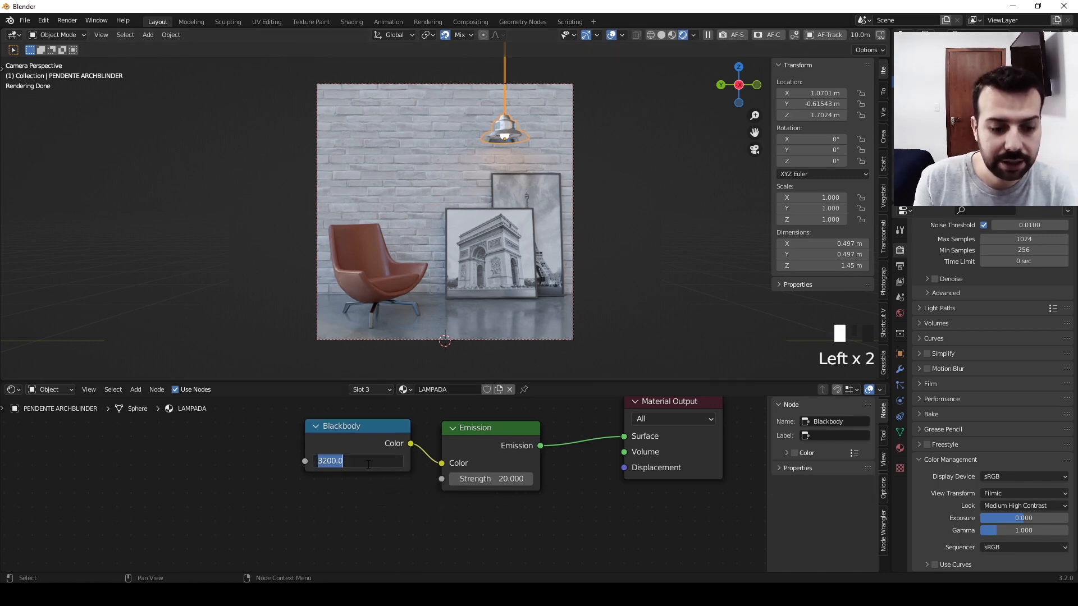
pyautogui.write('3000')
pyautogui.press('Return')
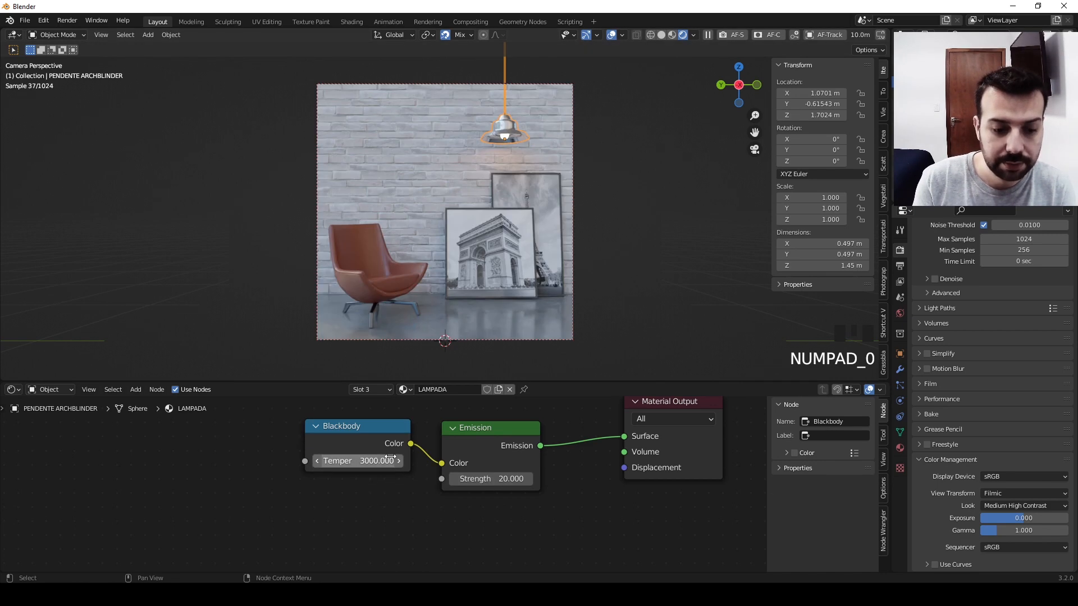
pyautogui.click(503, 160)
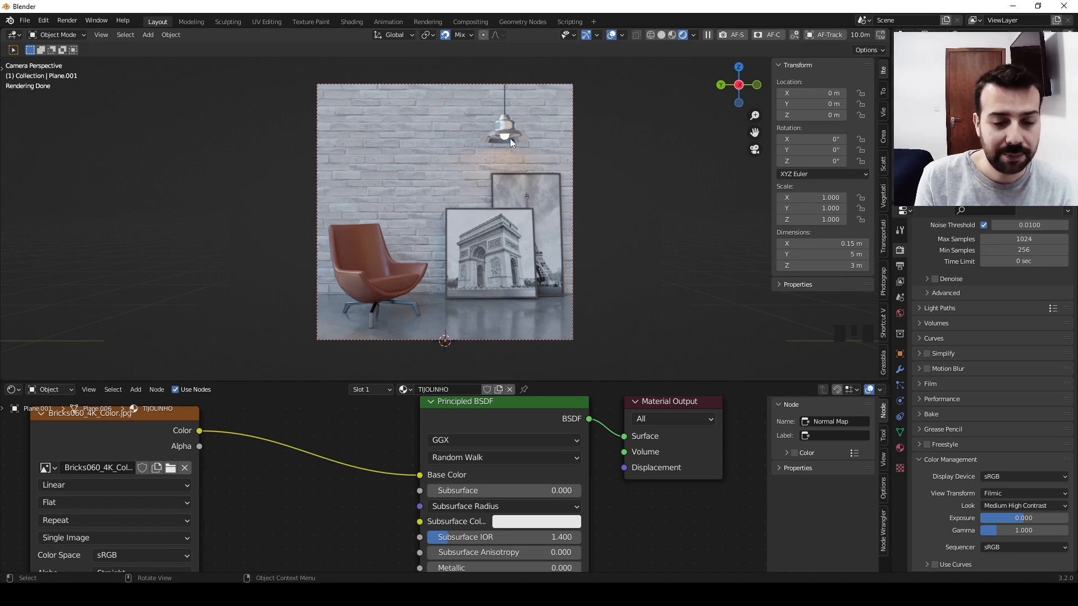
pyautogui.click(231, 268)
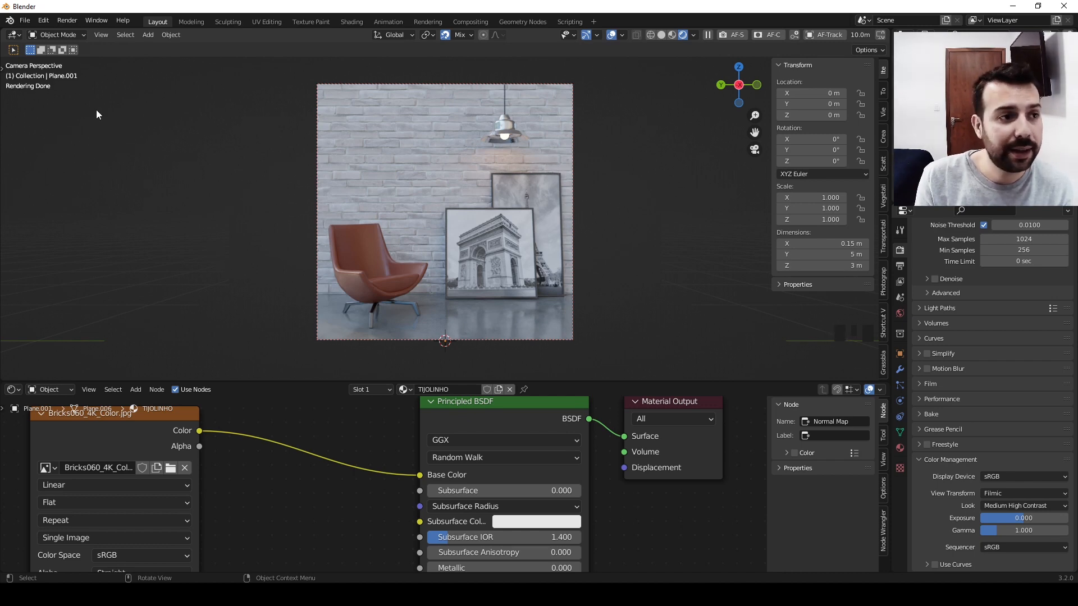
# - Search the add-ons in the preferences for "PIE" to check the 3D Viewport Pie Menus add-on, and close the preferences
pyautogui.click(43, 21)
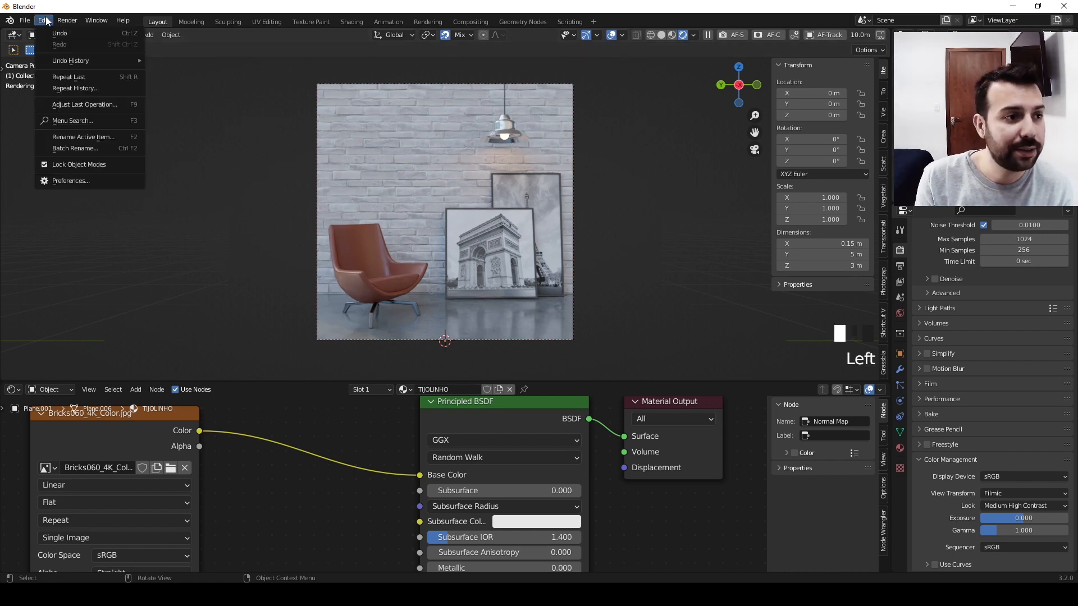
pyautogui.click(66, 182)
pyautogui.click(359, 57)
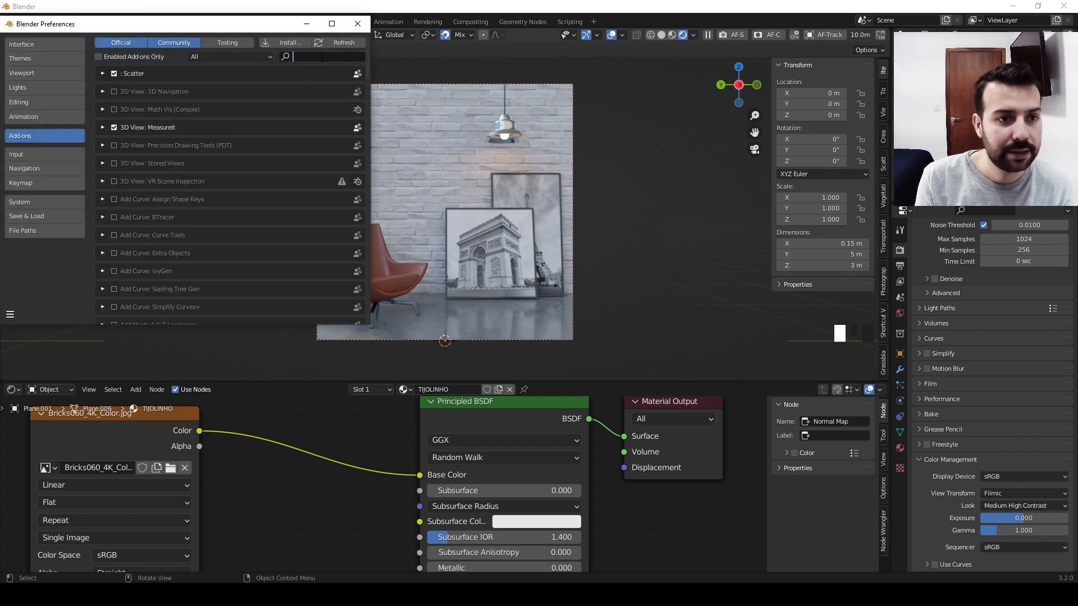
pyautogui.click(324, 57)
pyautogui.write('PIE')
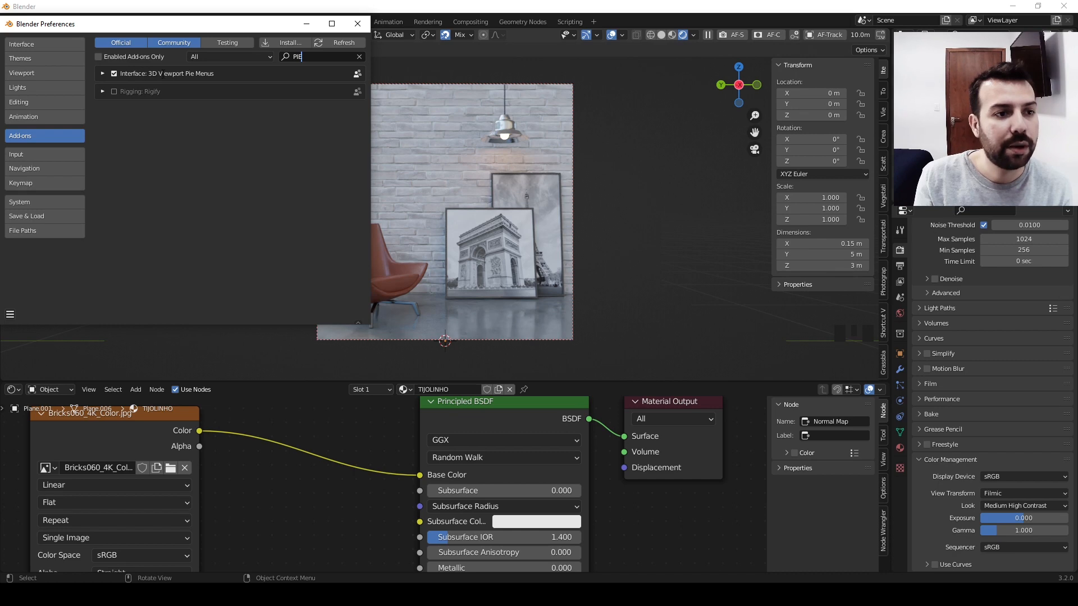
pyautogui.click(357, 24)
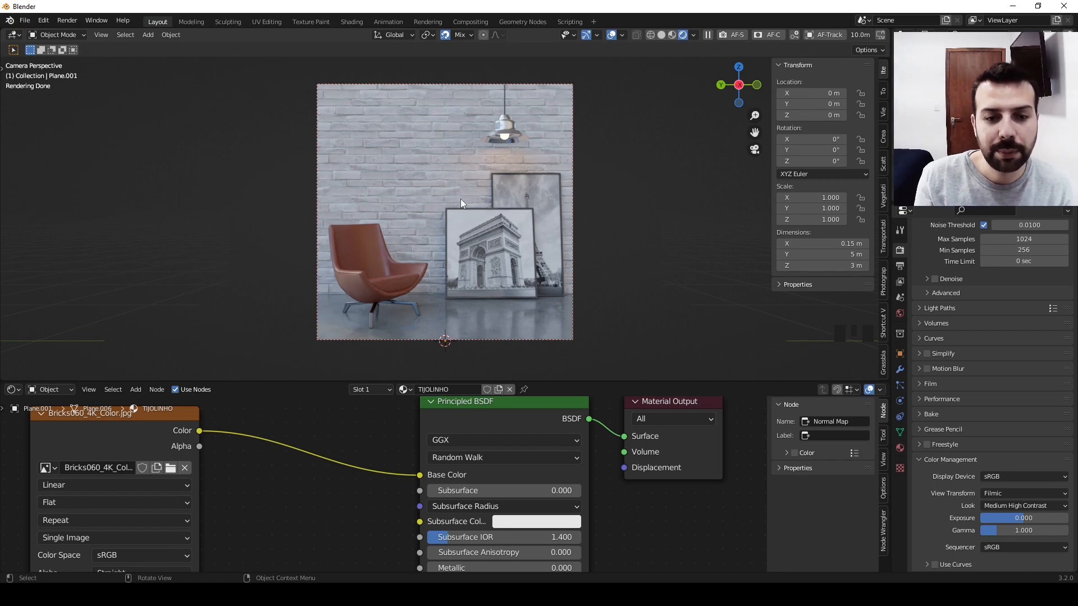
pyautogui.click(619, 203)
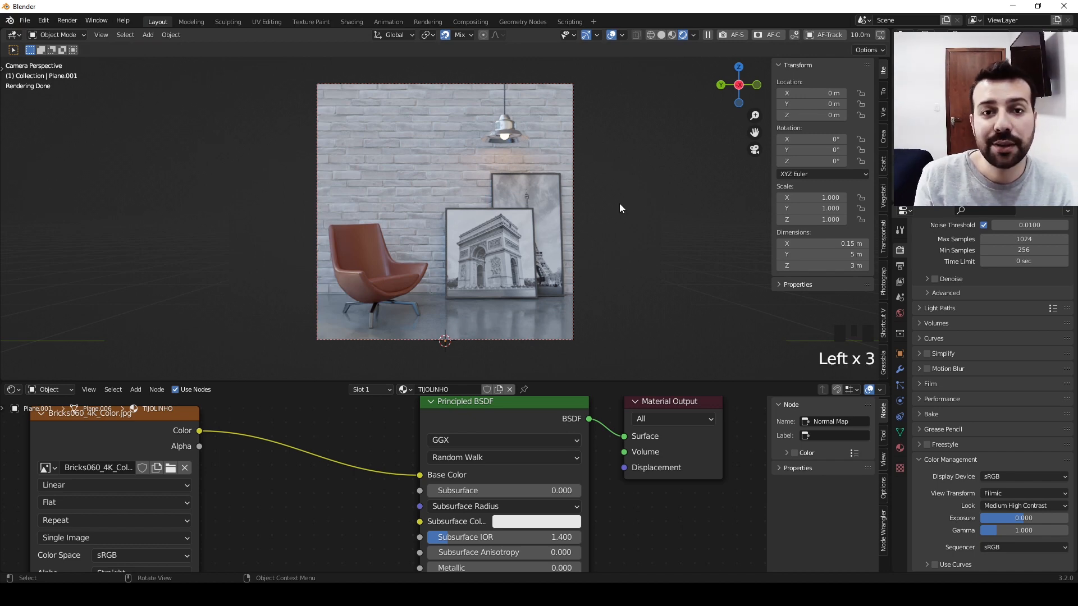
# - Leave the camera view, select the pendant lamp and snap the 3D cursor to it
pyautogui.moveTo(500, 328); pyautogui.dragTo(426, 312, button='middle')
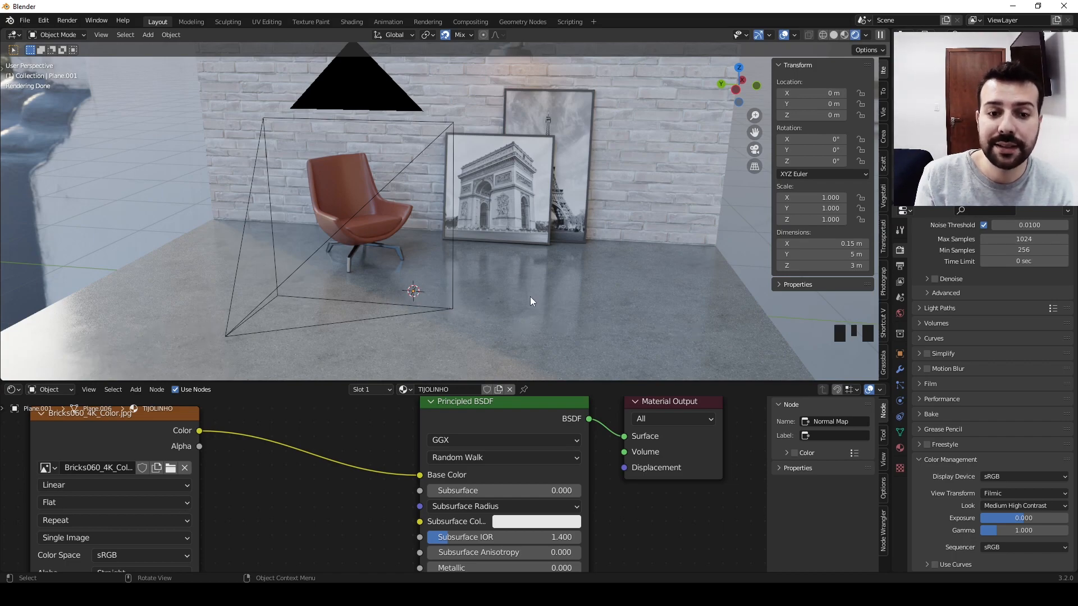
pyautogui.scroll(-3, 530, 297)
pyautogui.keyDown('shift'); pyautogui.moveTo(530, 297); pyautogui.dragTo(511, 256, button='middle'); pyautogui.keyUp('shift')
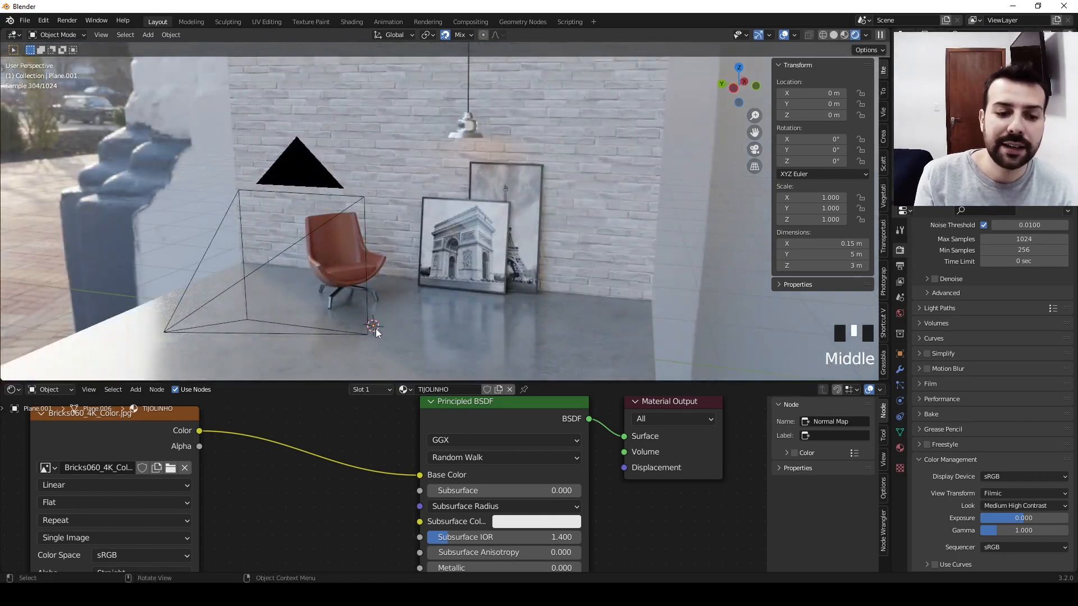
pyautogui.moveTo(485, 292); pyautogui.dragTo(475, 87, button='middle')
pyautogui.click(475, 85)
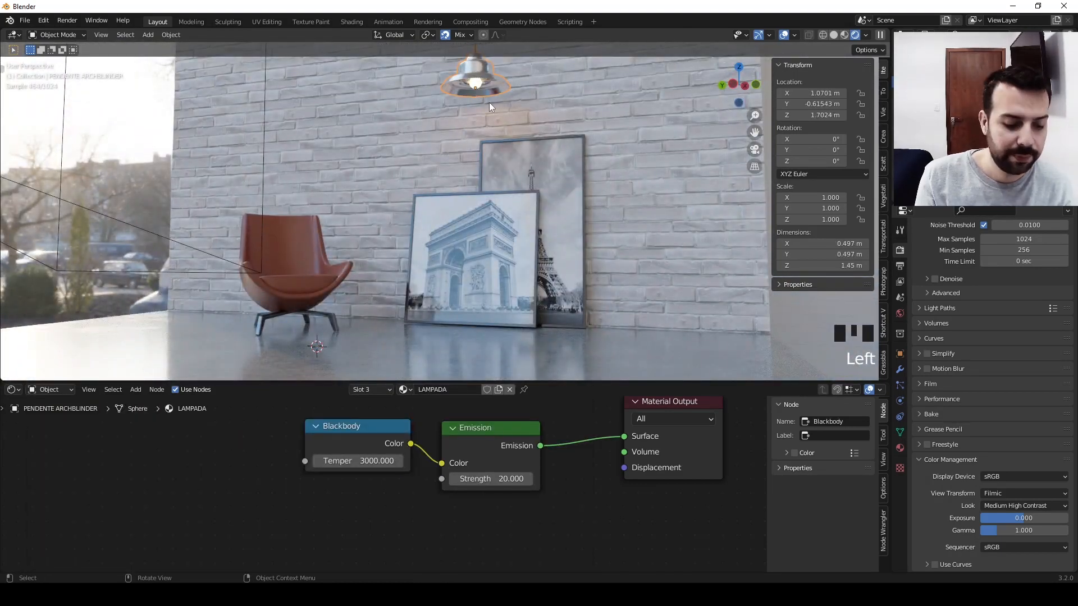
pyautogui.hotkey('shift', 's')
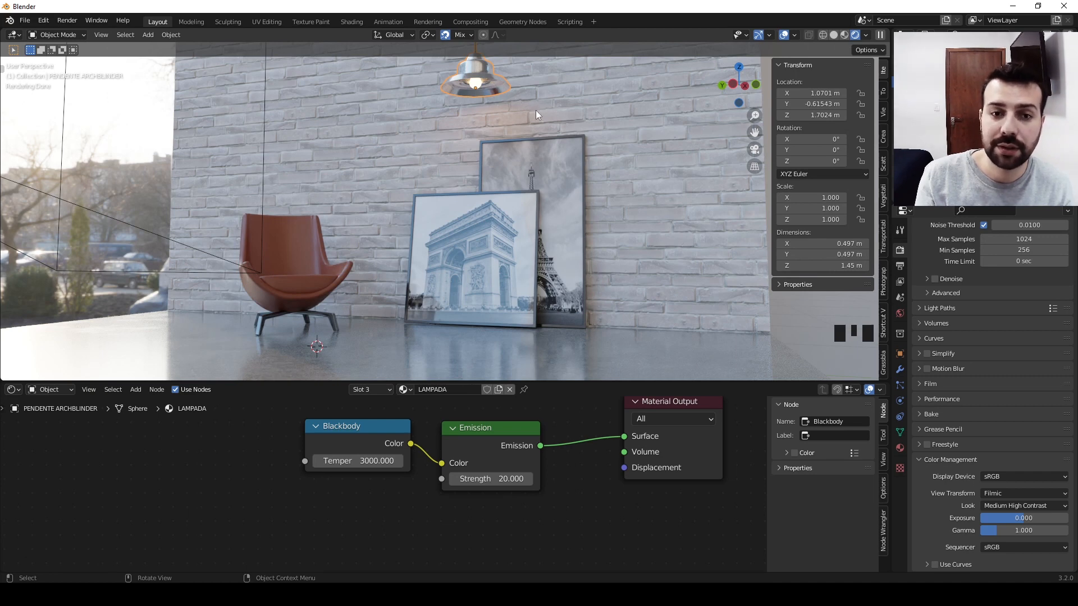
pyautogui.hotkey('shift', 's')
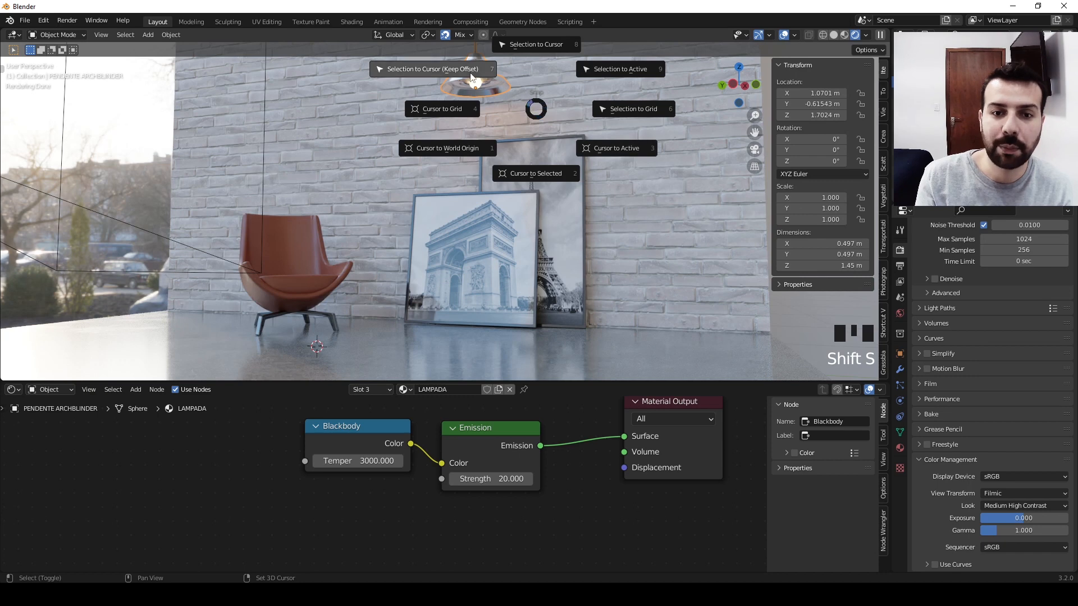
pyautogui.click(531, 177)
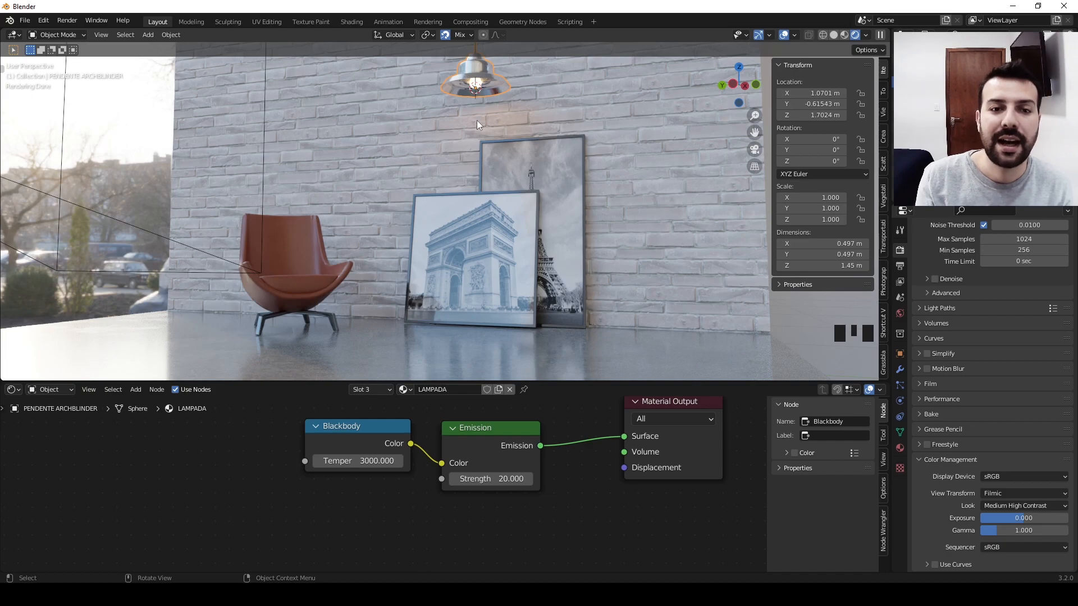
# - Add a Spot light at the 3D cursor on the pendant lamp
pyautogui.moveTo(470, 170); pyautogui.dragTo(456, 196, button='middle')
pyautogui.keyDown('shift'); pyautogui.scroll(1, 467, 166); pyautogui.keyUp('shift')
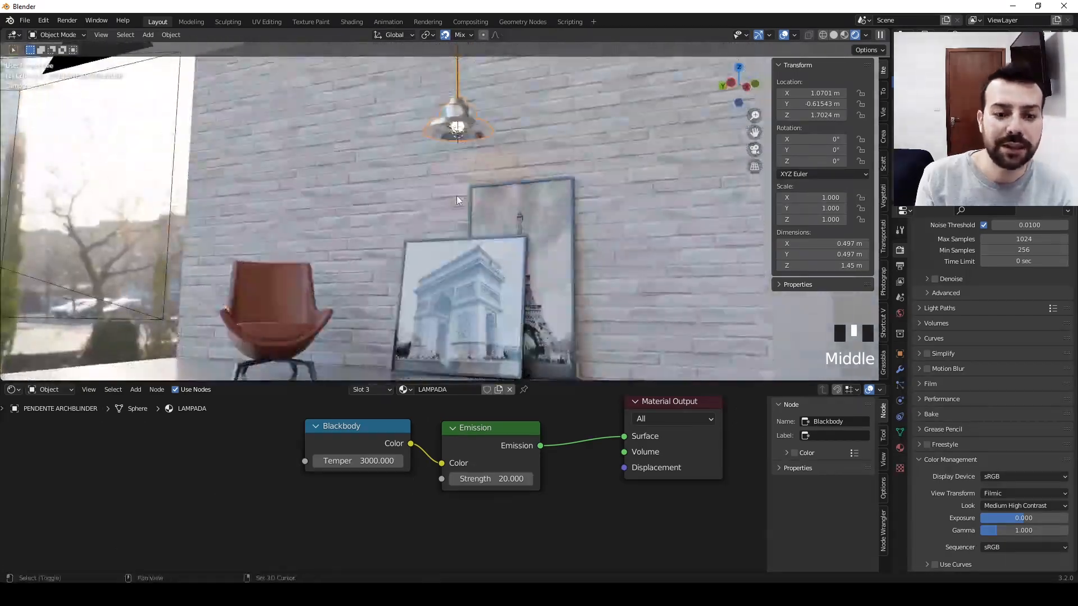
pyautogui.hotkey('shift', 'a')
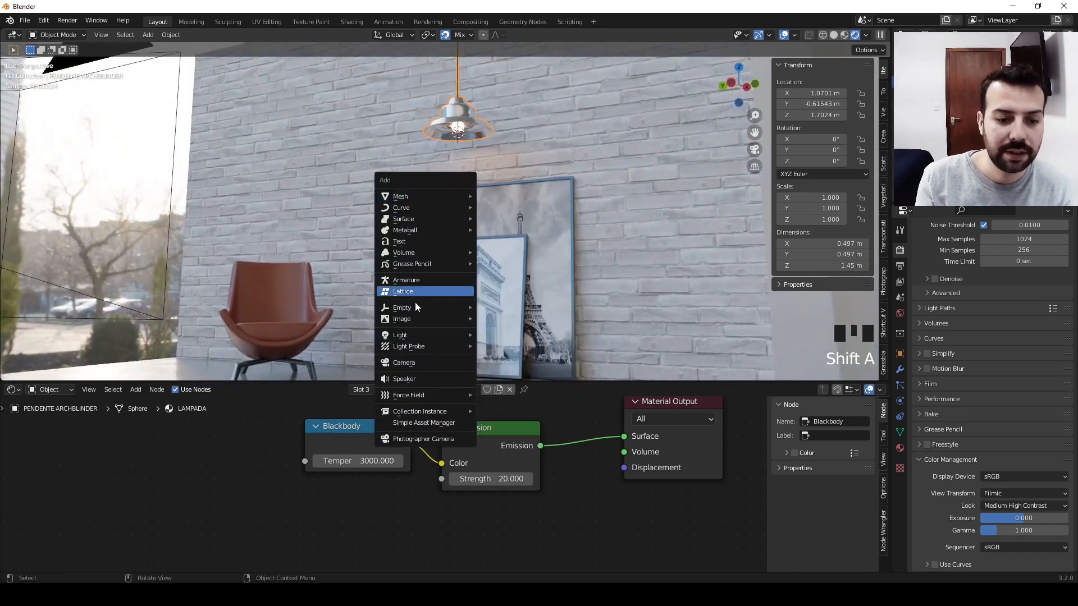
pyautogui.moveTo(403, 337)
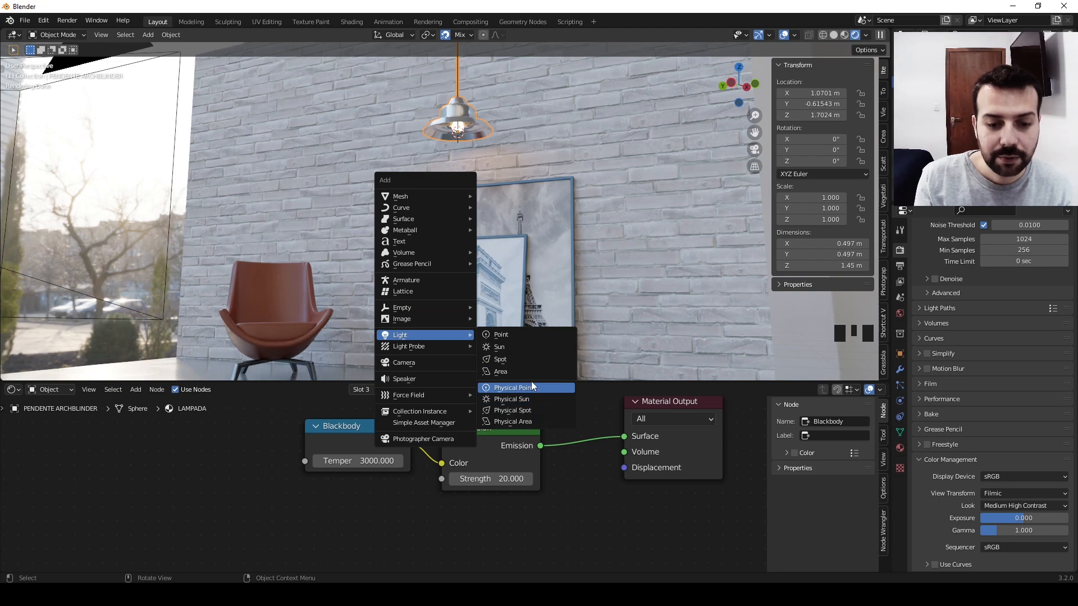
pyautogui.click(520, 363)
# - Select the scene camera and make it the active camera view
pyautogui.moveTo(470, 137); pyautogui.dragTo(484, 166, button='middle')
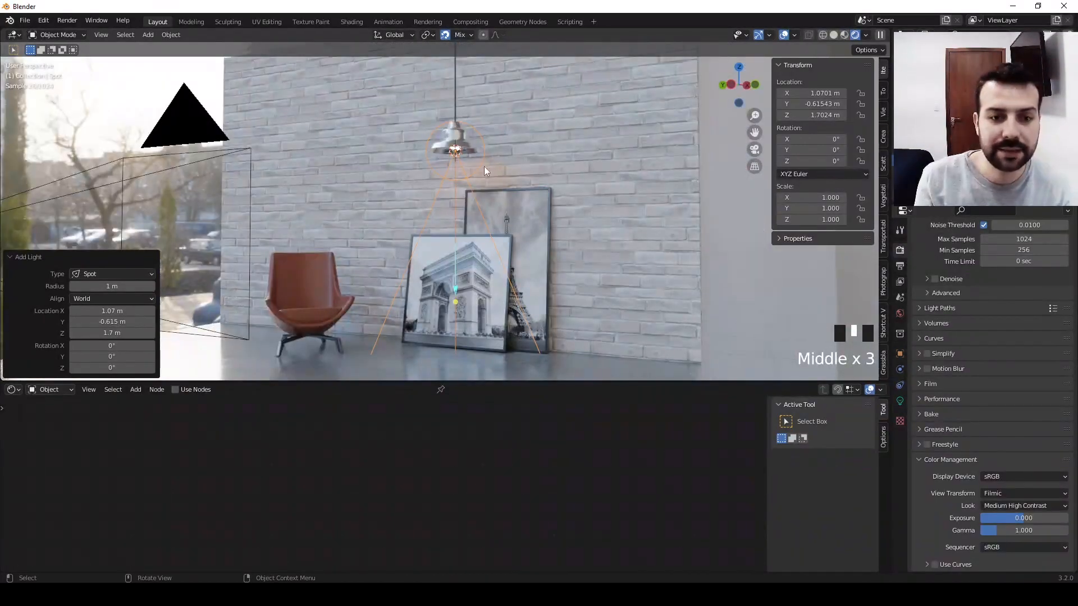
pyautogui.click(181, 129)
pyautogui.press('ctrl+KP_0')
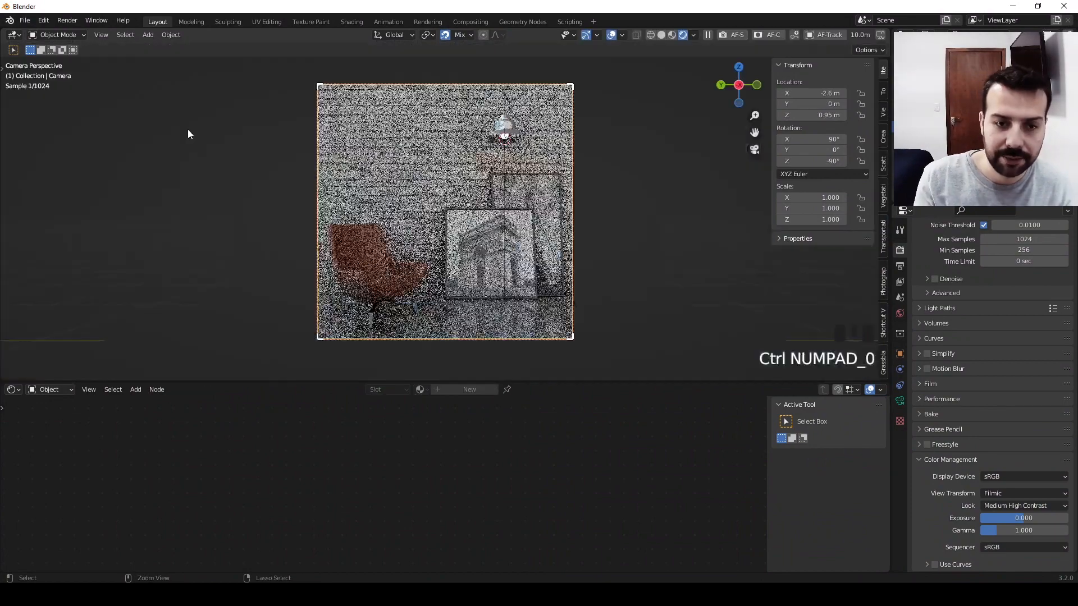
# - Select the spot light under the pendant lamp and set its light Size to 0.05 m
pyautogui.click(511, 163)
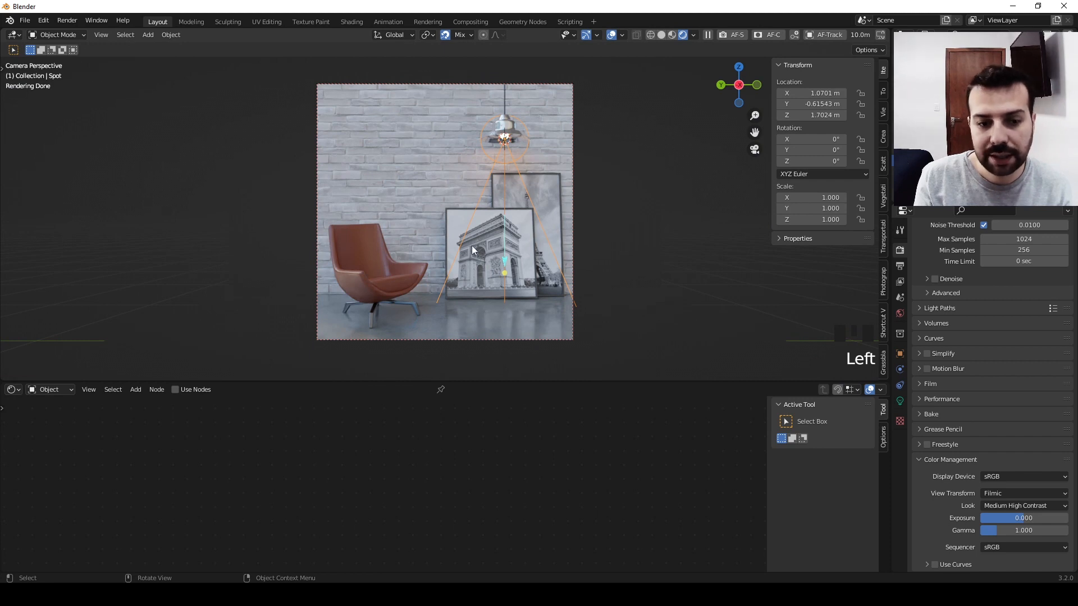
pyautogui.click(899, 400)
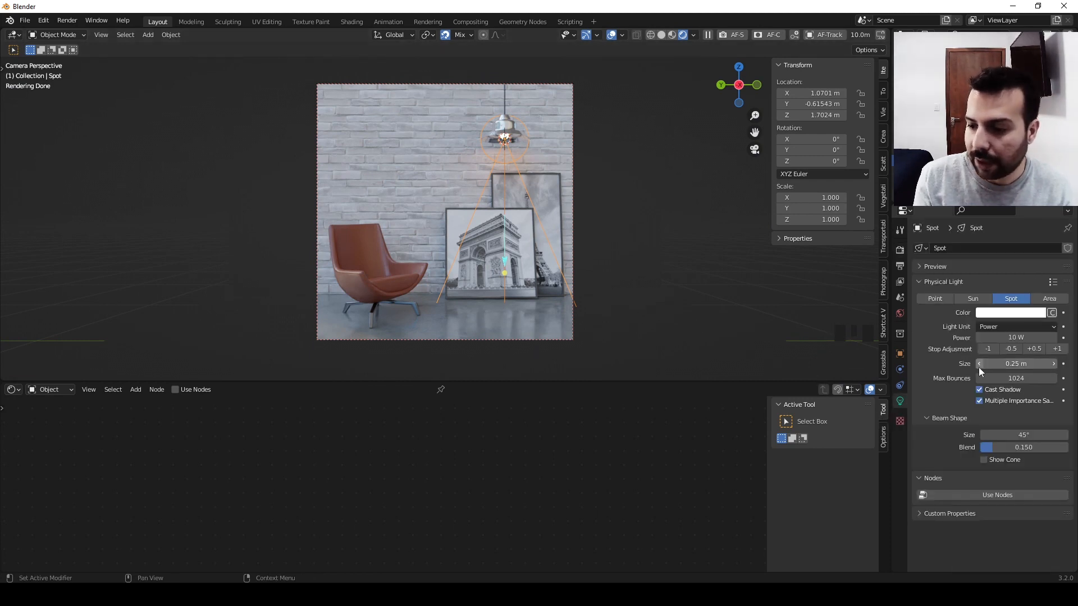
pyautogui.click(1006, 364)
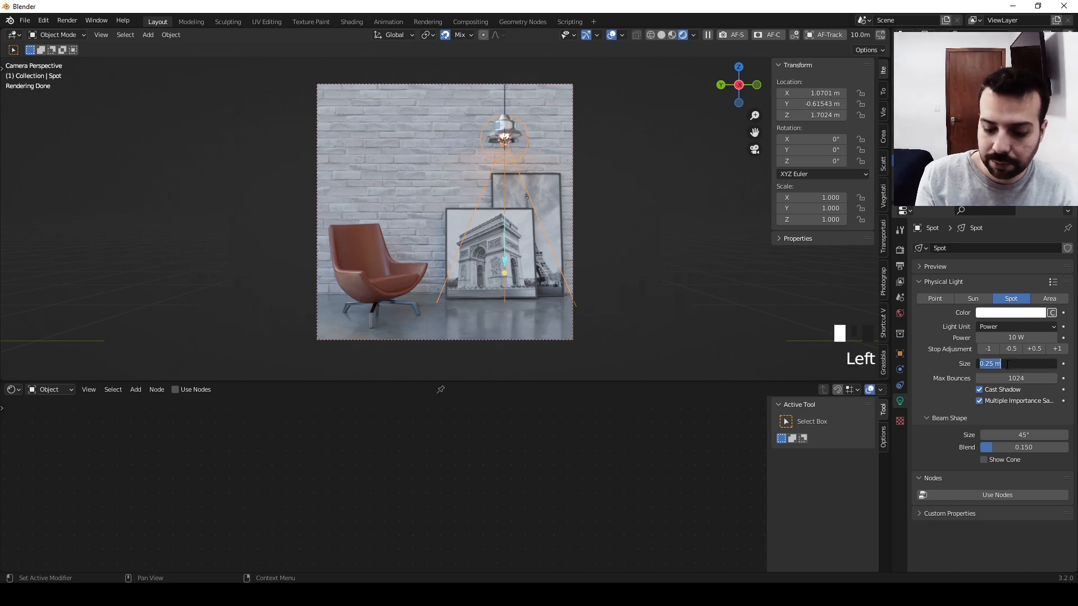
pyautogui.write('0.05')
pyautogui.press('Return')
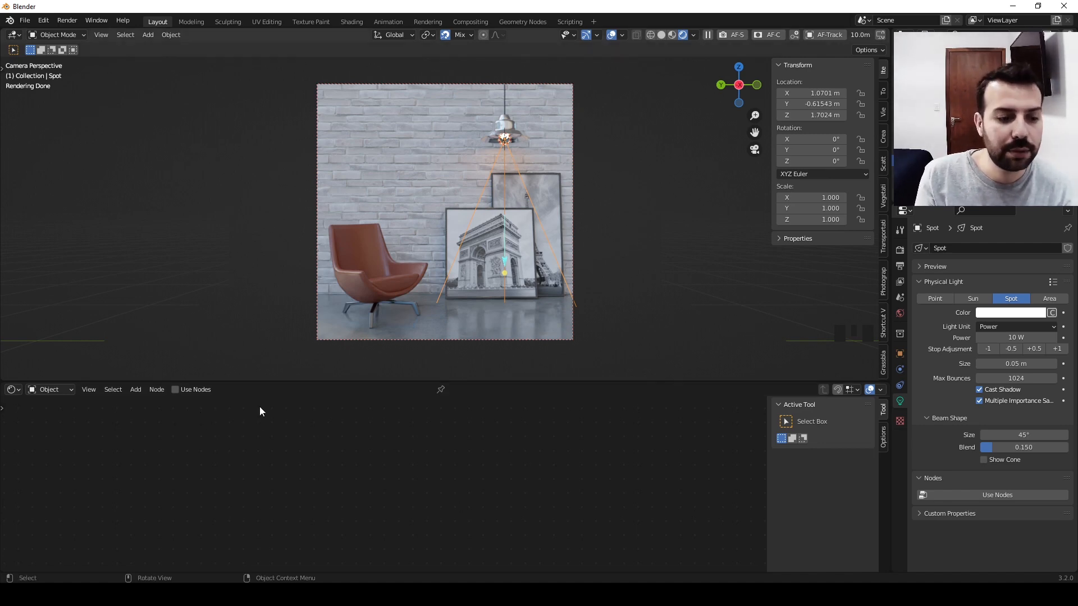
# - Enable shader nodes for the spot light and select its Emission node
pyautogui.click(180, 391)
pyautogui.click(346, 480)
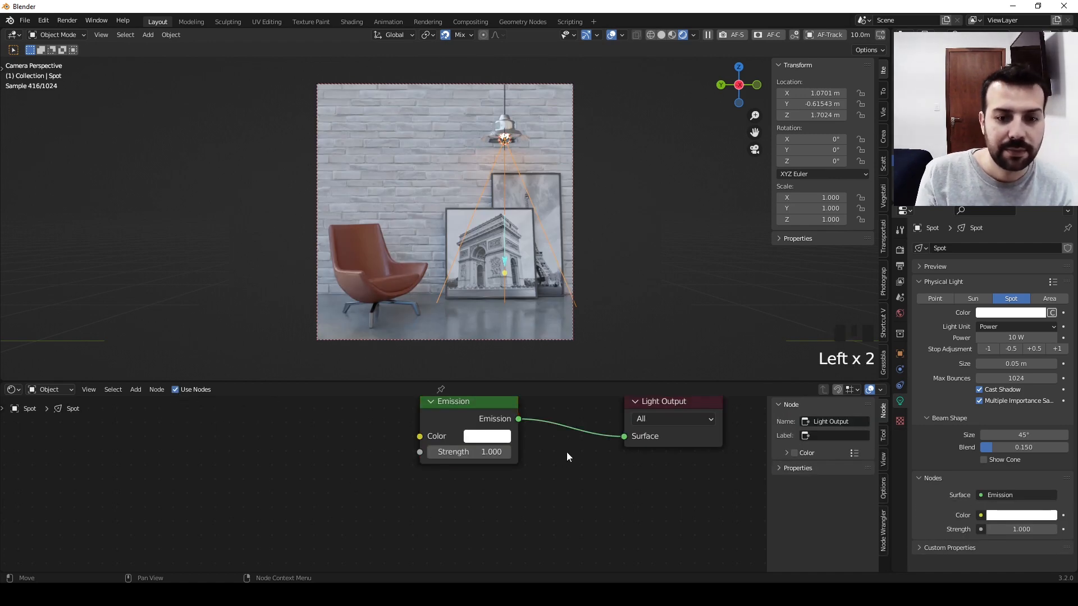
pyautogui.moveTo(567, 453); pyautogui.dragTo(490, 503, button='middle')
pyautogui.scroll(3, 503, 457)
pyautogui.click(371, 448)
pyautogui.moveTo(371, 448); pyautogui.dragTo(389, 452)
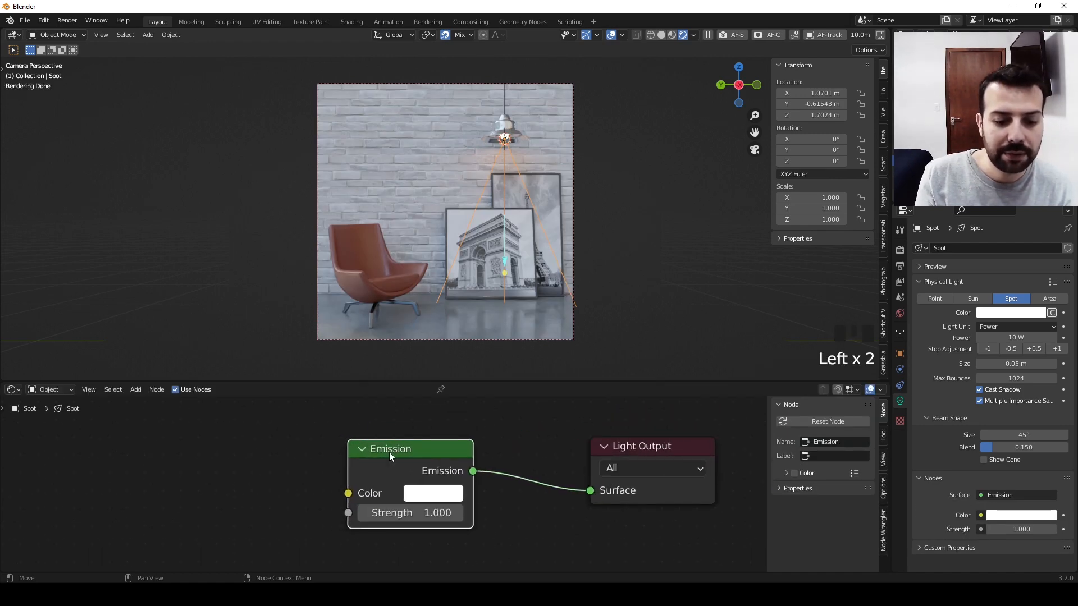
# - Add a Blackbody node with temperature 3200 to the spot light and connect it to the Emission Color
pyautogui.moveTo(247, 480); pyautogui.dragTo(313, 469, button='middle')
pyautogui.scroll(-2, 323, 472)
pyautogui.click(312, 470)
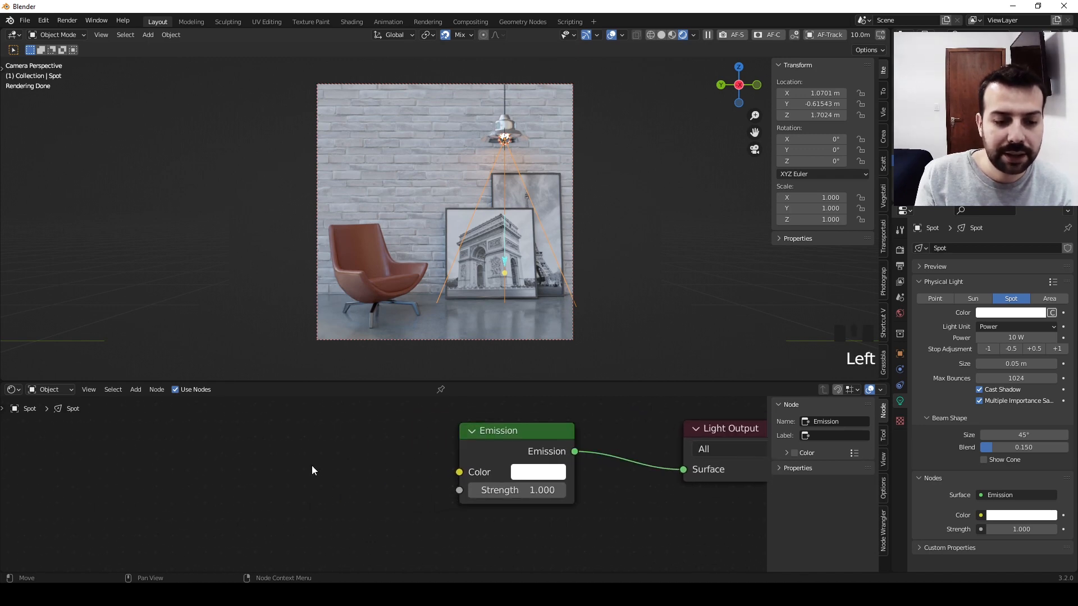
pyautogui.hotkey('shift', 'a')
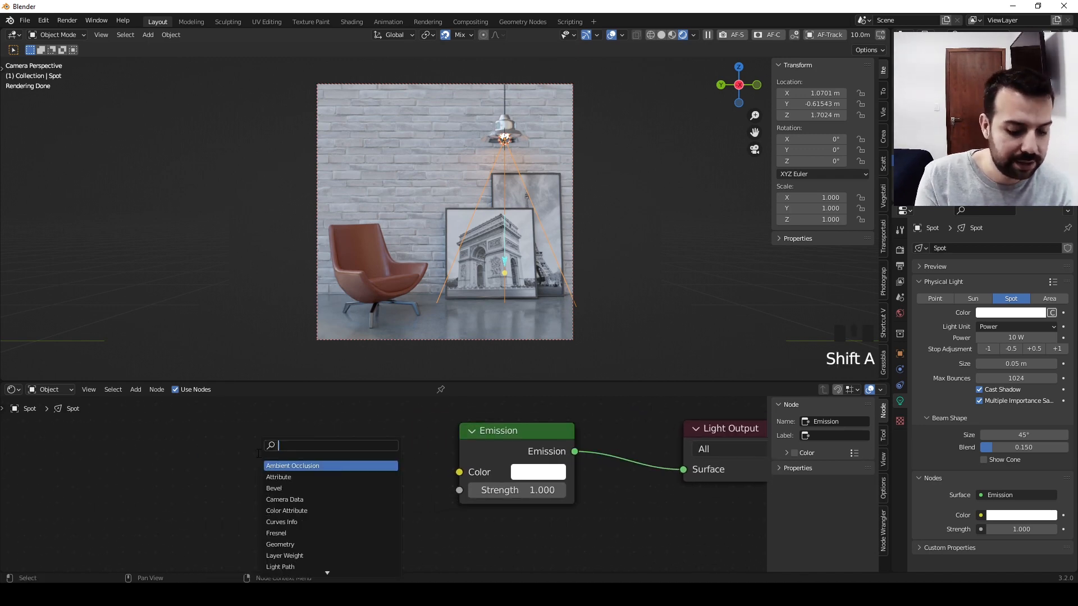
pyautogui.write('black')
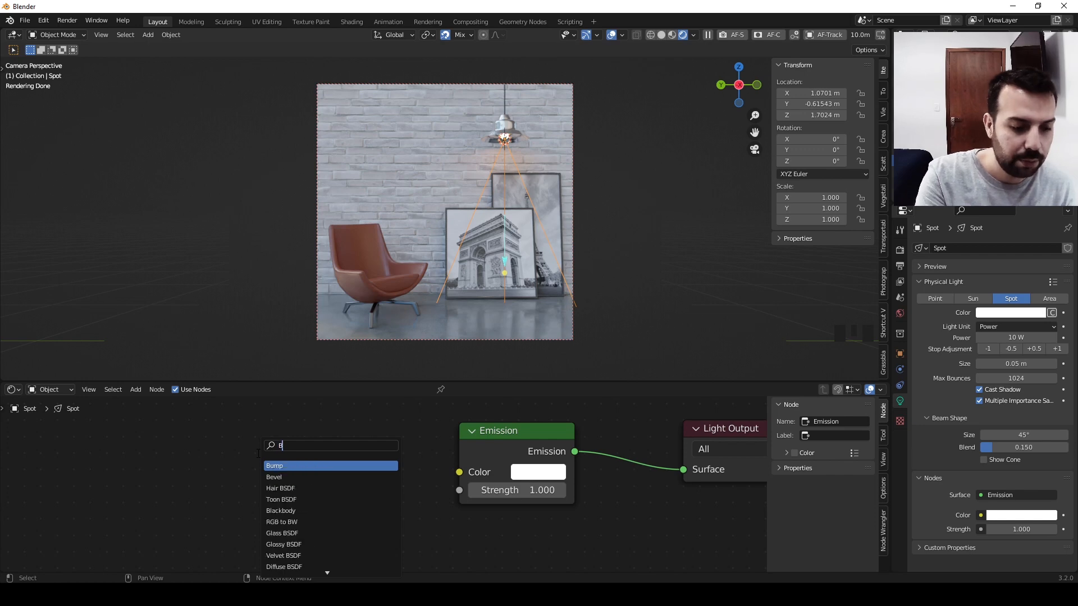
pyautogui.press('Return')
pyautogui.click(257, 453)
pyautogui.click(337, 502)
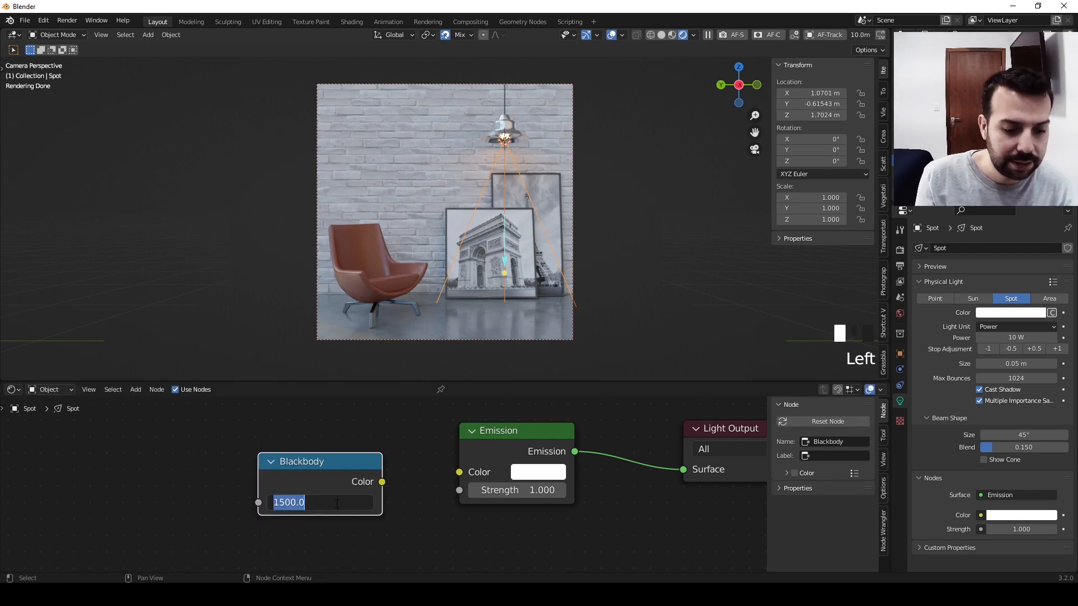
pyautogui.write('3200')
pyautogui.press('Return')
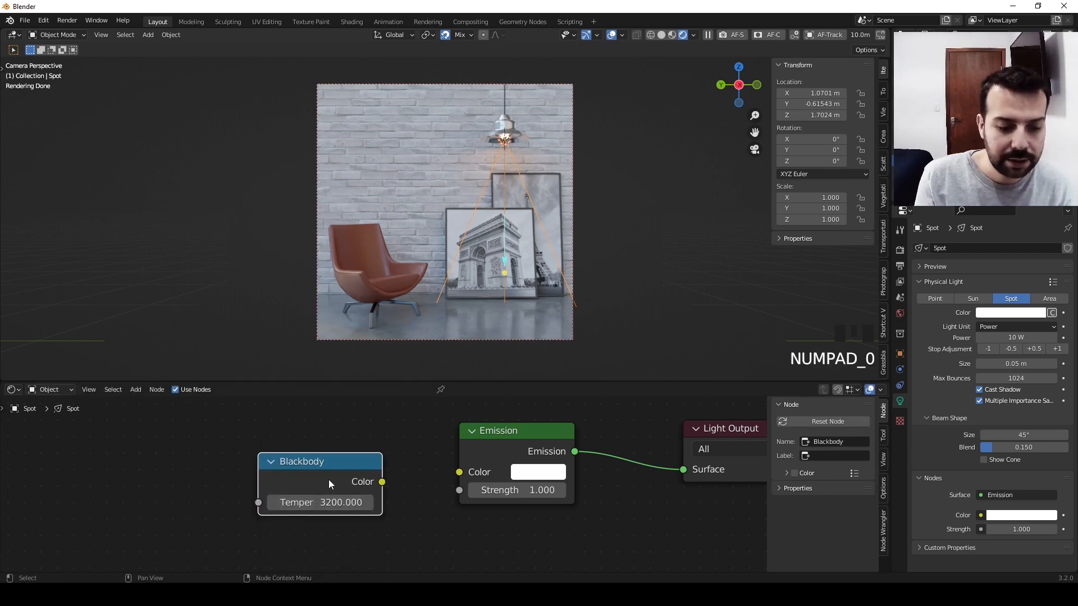
pyautogui.moveTo(355, 487); pyautogui.dragTo(459, 472)
pyautogui.click(602, 504)
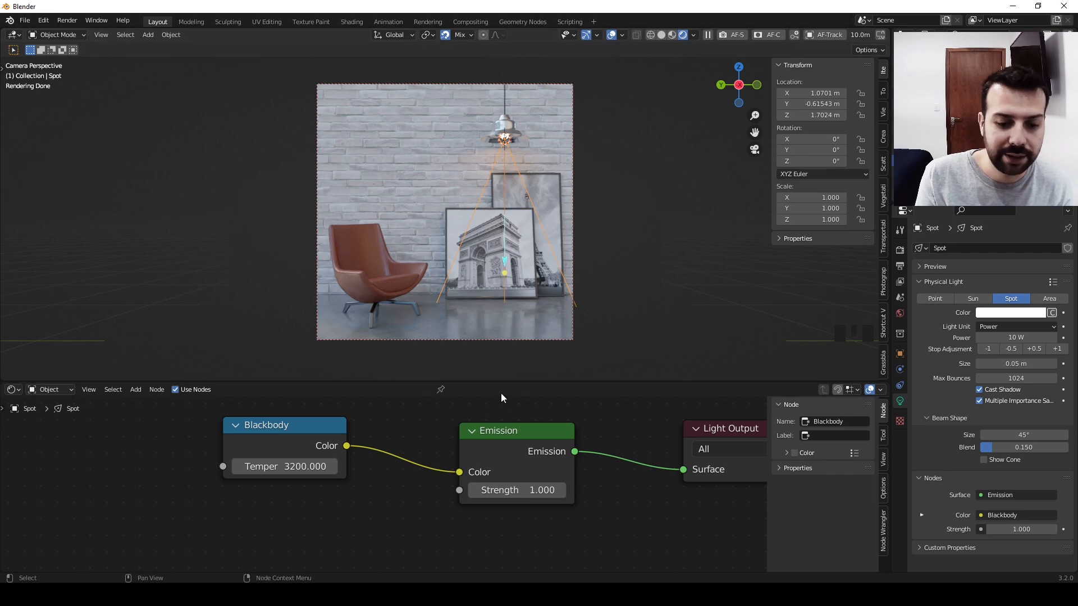
# - Set the spot light's Emission Strength to 5
pyautogui.click(516, 491)
pyautogui.moveTo(516, 491); pyautogui.dragTo(563, 491)
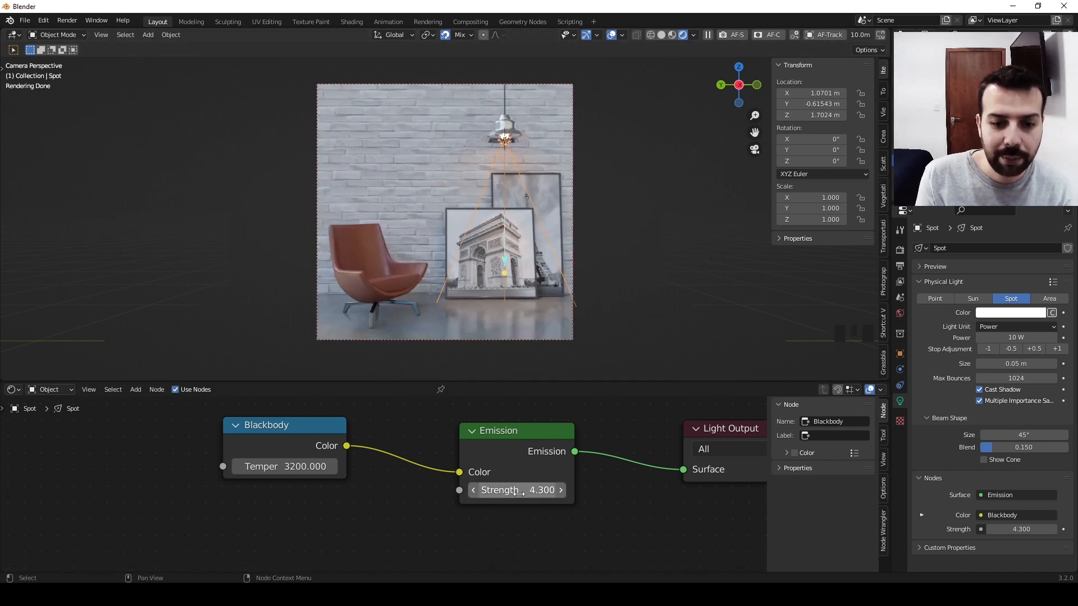
pyautogui.click(517, 492)
pyautogui.write('5')
pyautogui.press('Return')
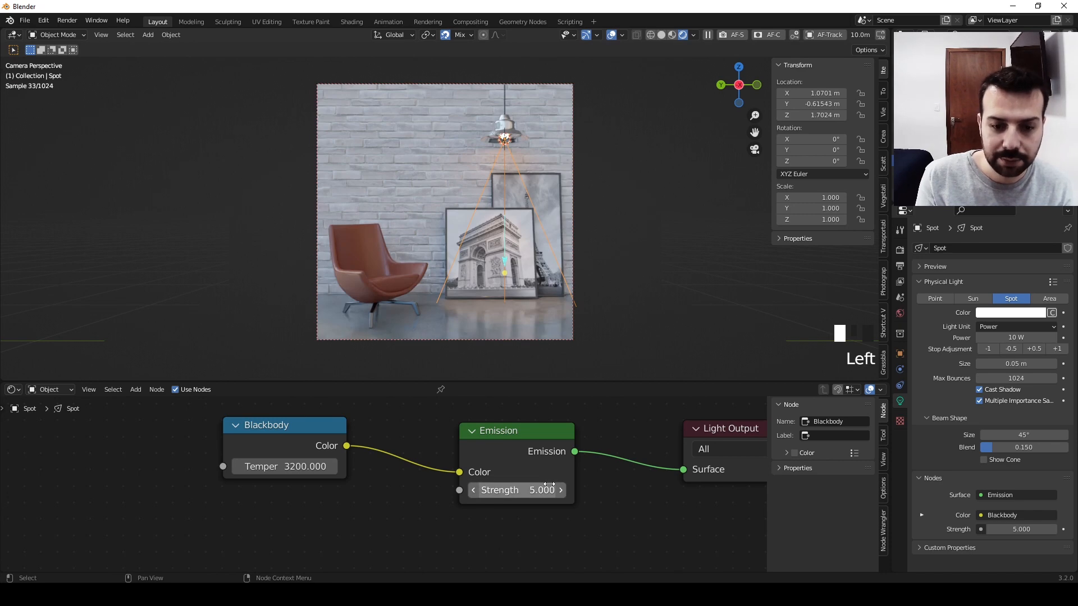
pyautogui.click(611, 35)
pyautogui.click(639, 487)
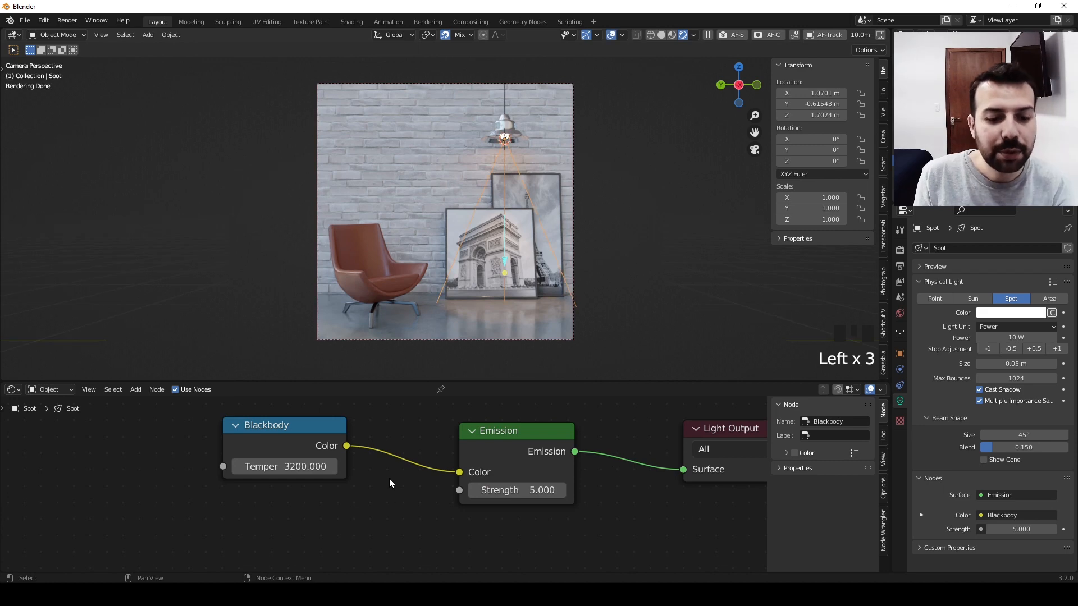
# - Try adding an IES Texture node to the spot light's nodes and undo it
pyautogui.scroll(-4, 389, 480)
pyautogui.moveTo(395, 491); pyautogui.dragTo(437, 478, button='middle')
pyautogui.click(369, 514)
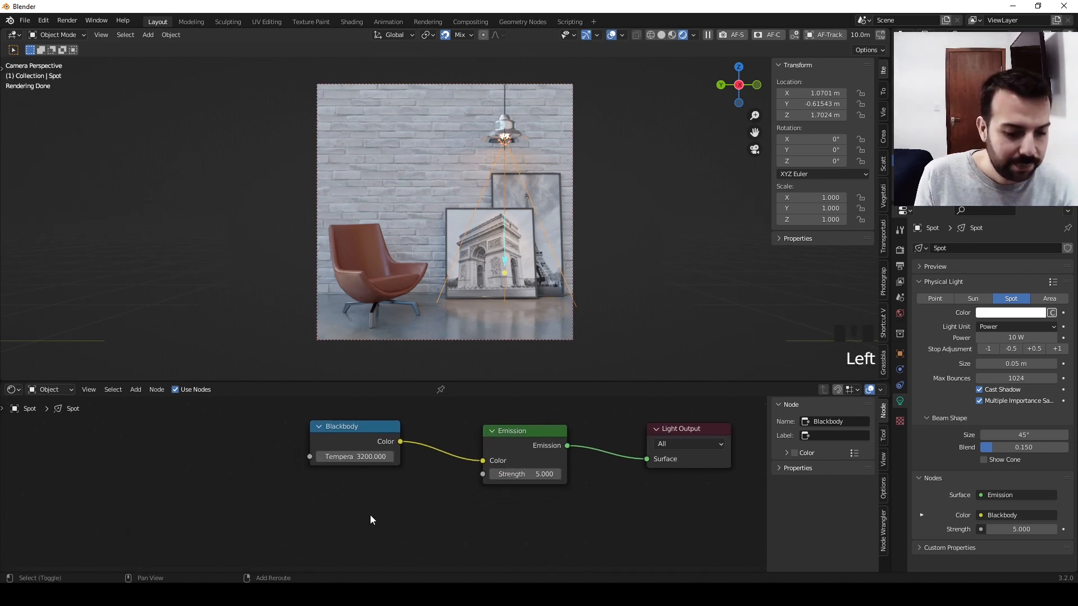
pyautogui.hotkey('shift', 'a')
pyautogui.click(243, 453)
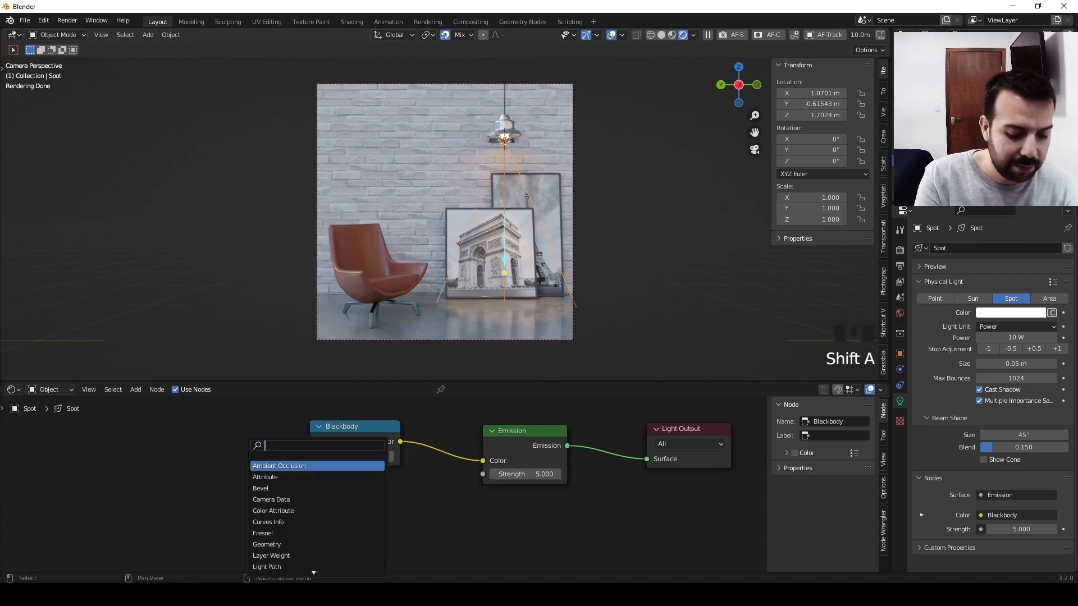
pyautogui.write('ies')
pyautogui.press('Return')
pyautogui.click(230, 498)
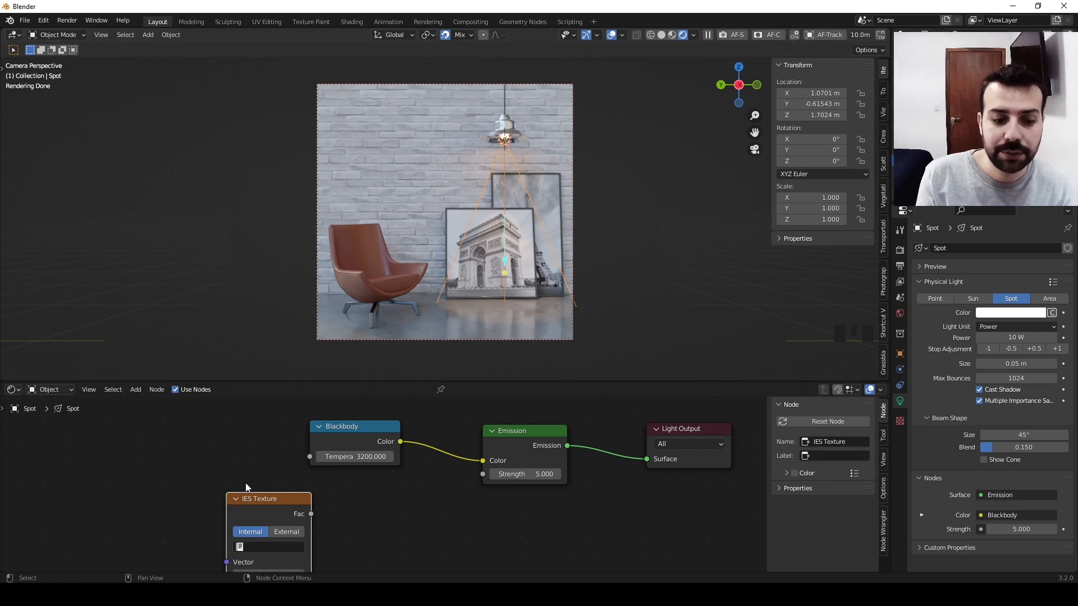
pyautogui.click(252, 503)
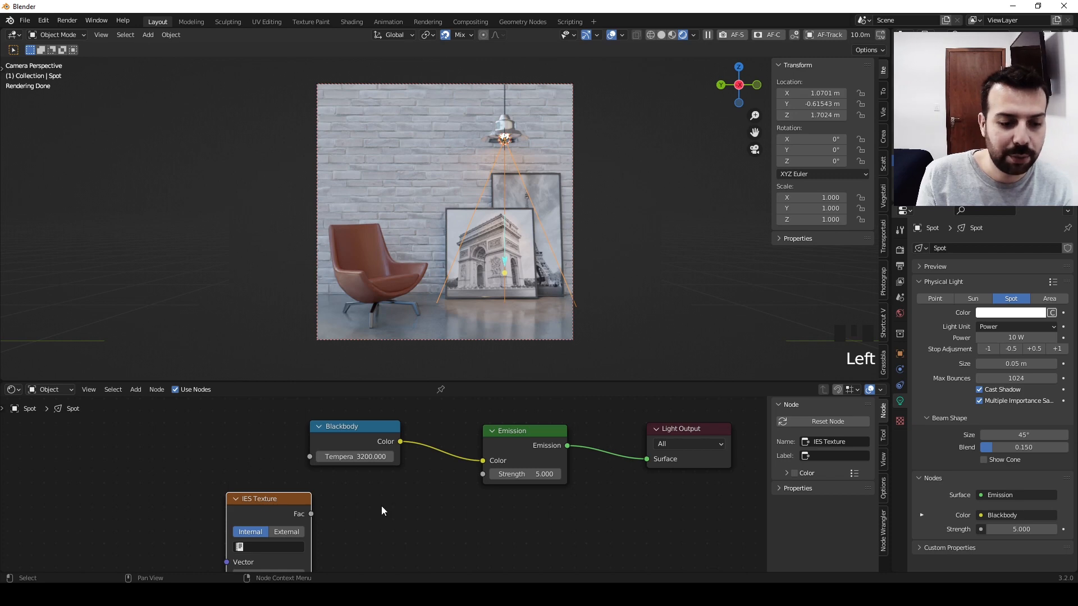
pyautogui.click(292, 507)
pyautogui.click(342, 526)
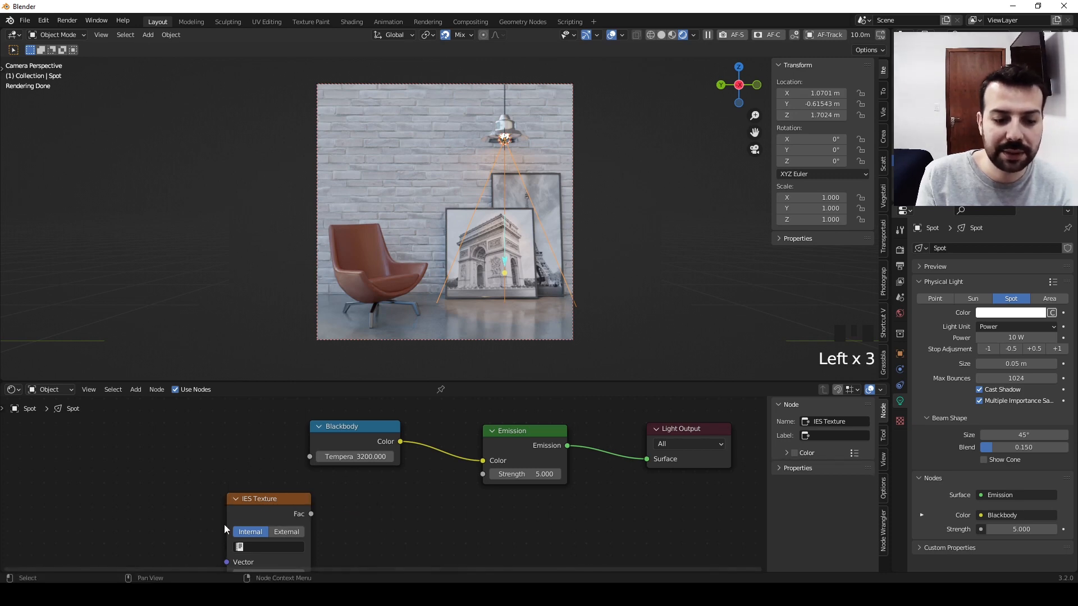
pyautogui.click(272, 503)
pyautogui.hotkey('ctrl', 'z')
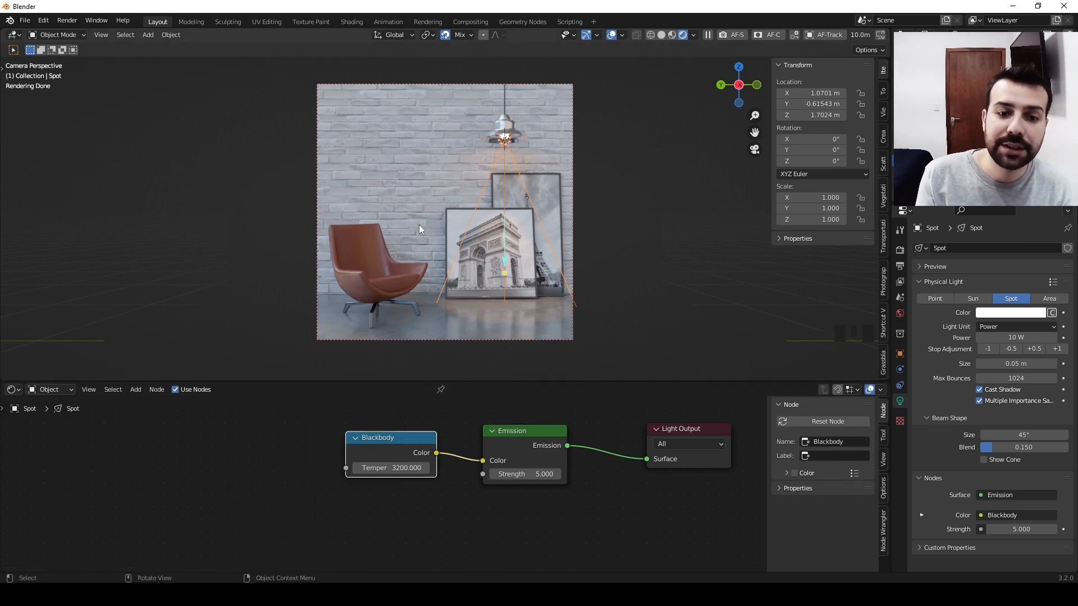
# - Reposition the spot light's Blackbody node and switch the shader editor to the World nodes
pyautogui.moveTo(393, 445); pyautogui.dragTo(422, 436)
pyautogui.click(592, 496)
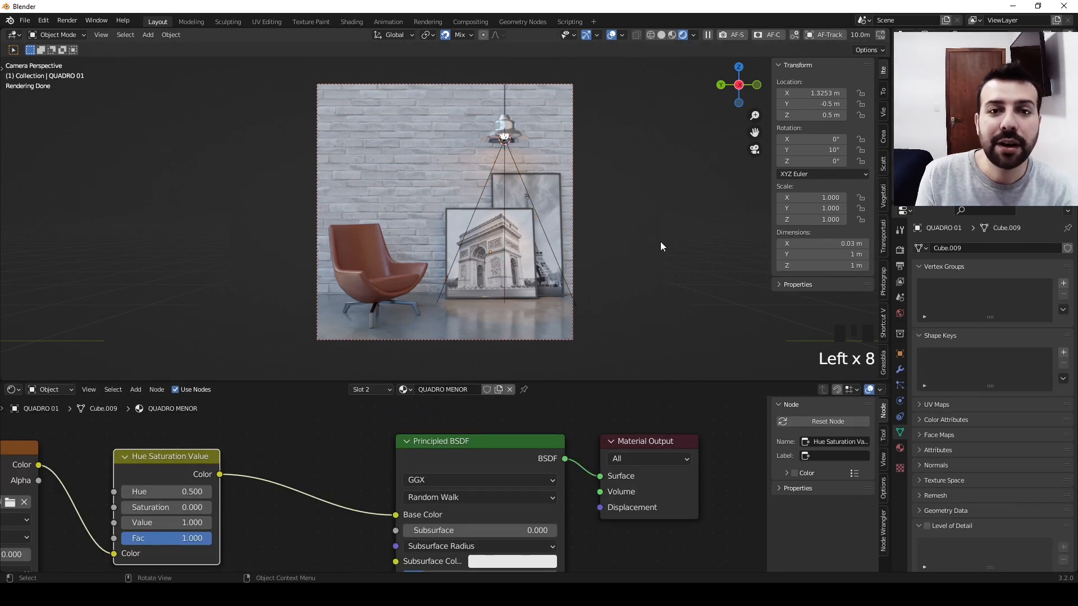
pyautogui.click(51, 390)
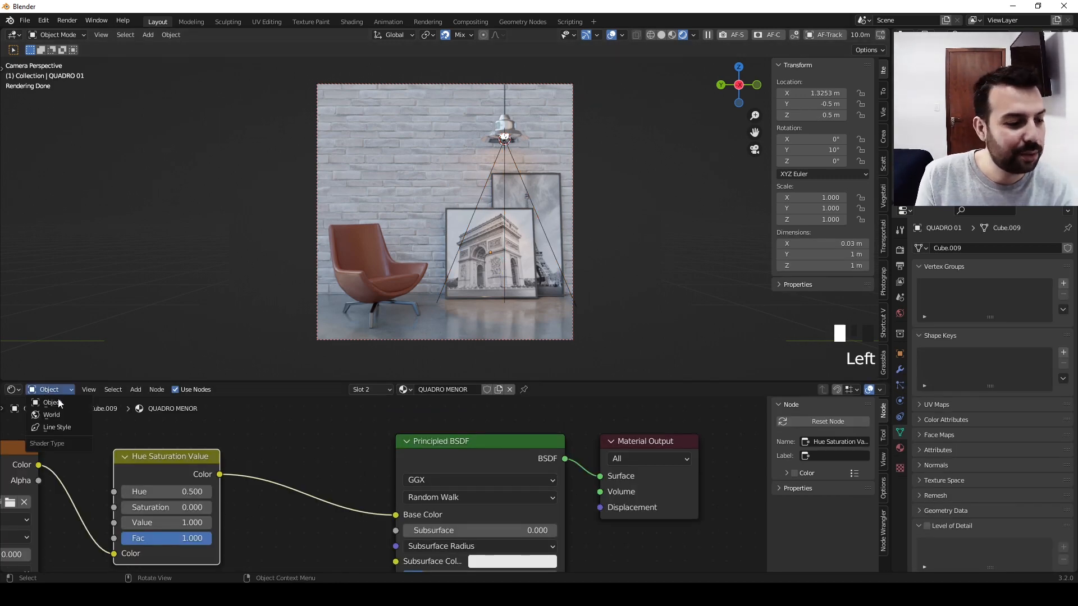
pyautogui.click(58, 416)
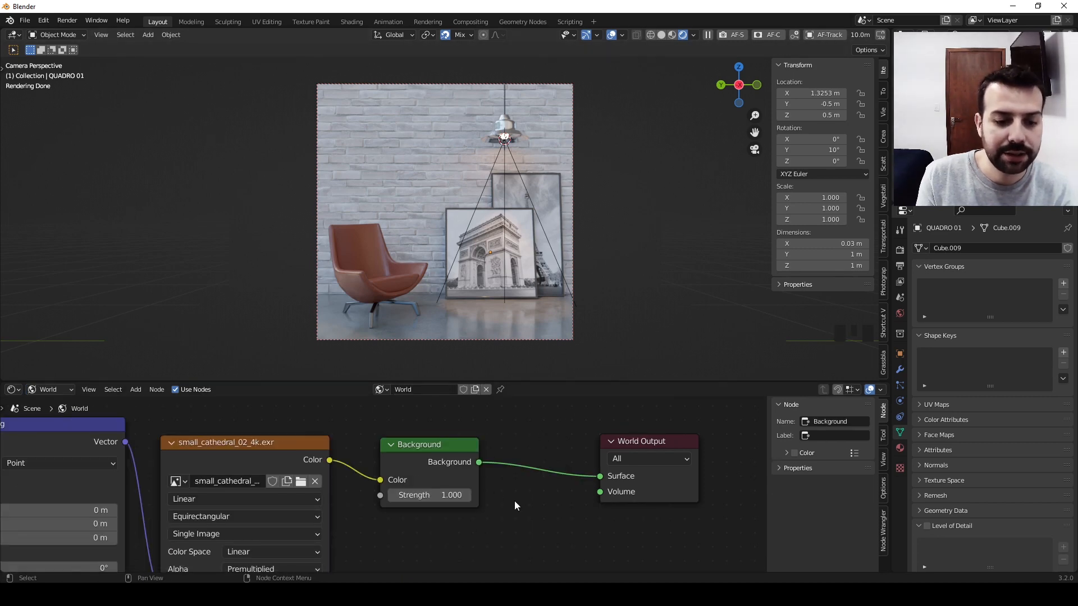
# - Set the Strength of the world Background node to 2
pyautogui.moveTo(451, 526); pyautogui.dragTo(486, 513, button='middle')
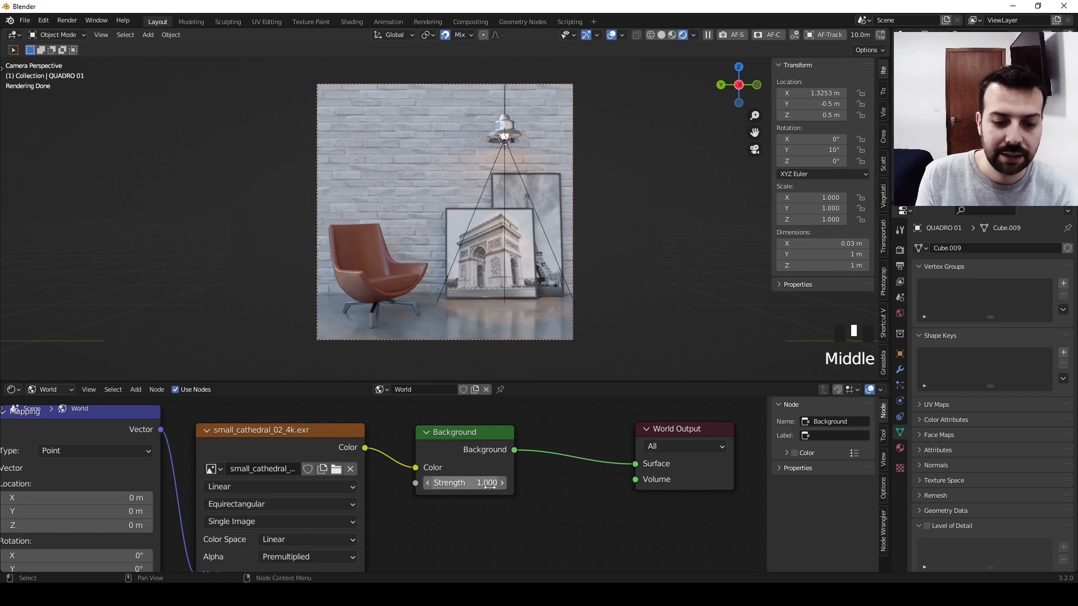
pyautogui.scroll(-3, 449, 478)
pyautogui.moveTo(452, 476); pyautogui.dragTo(451, 464, button='middle')
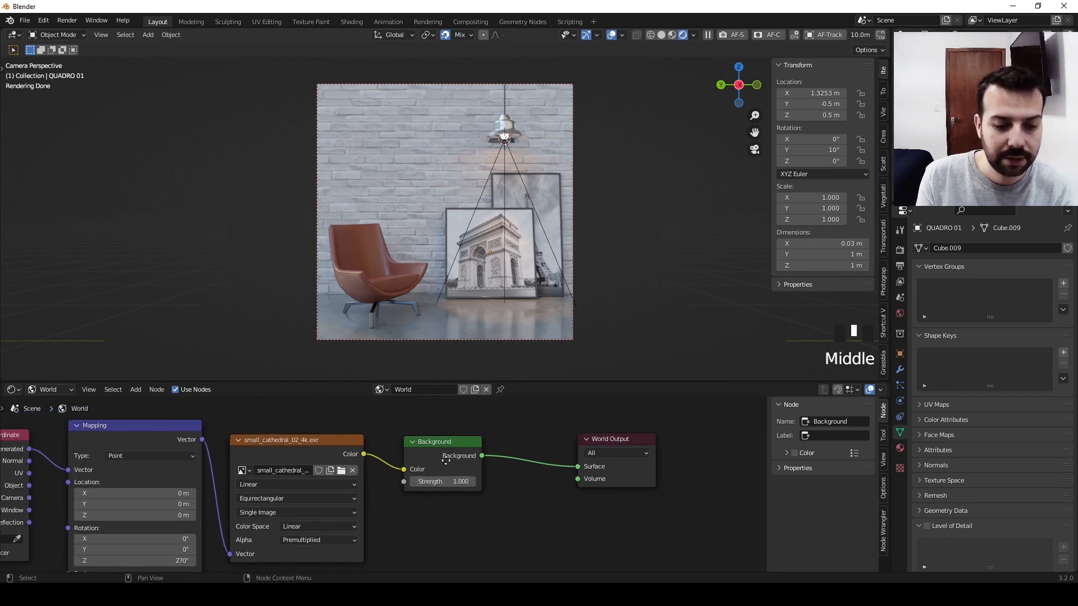
pyautogui.scroll(4, 451, 464)
pyautogui.click(489, 480)
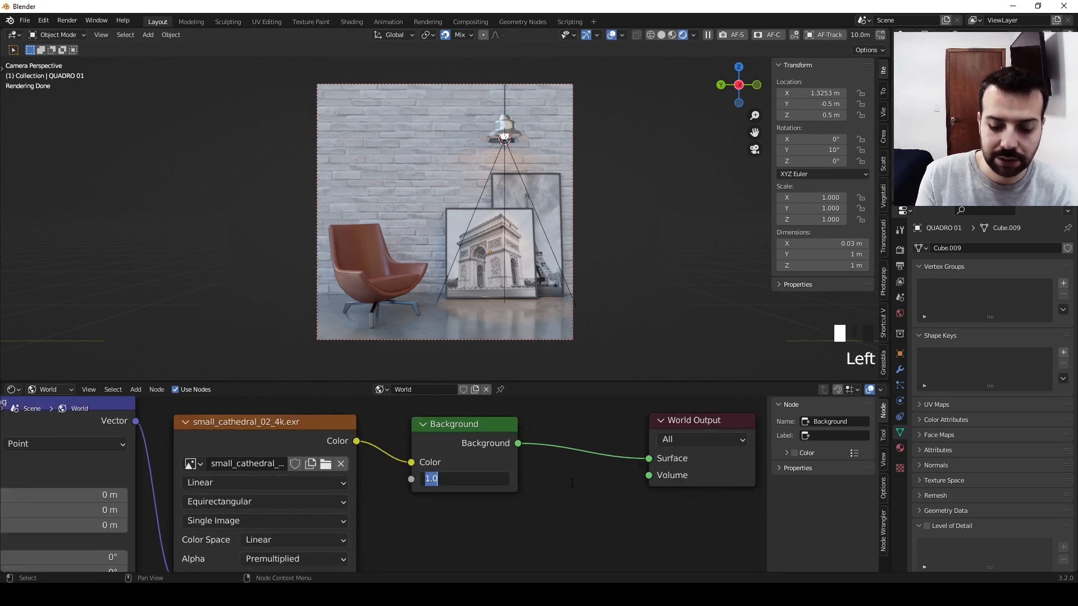
pyautogui.write('2')
pyautogui.press('Return')
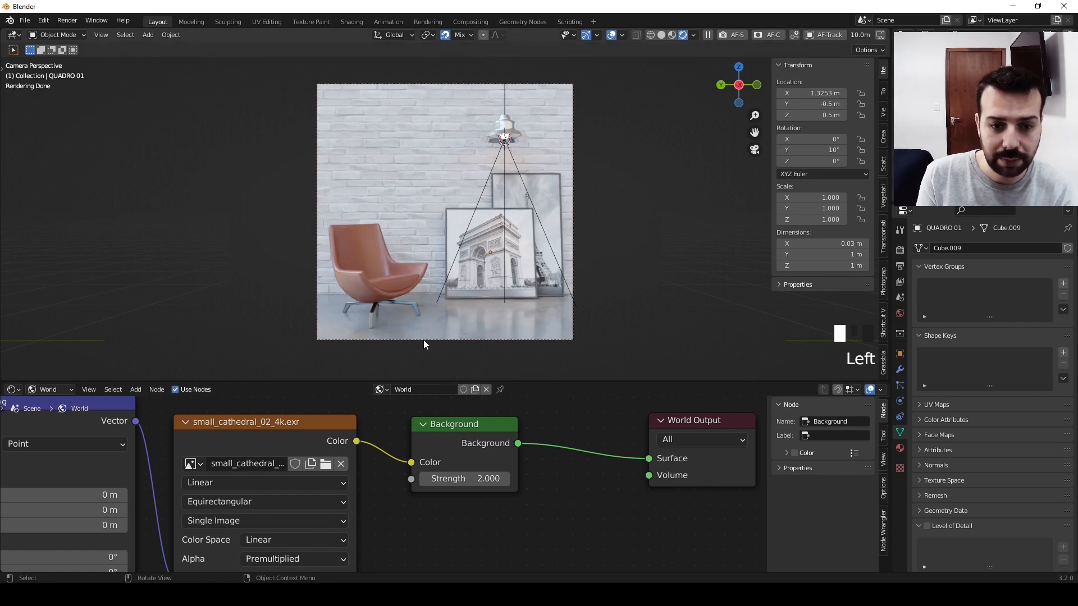
# - Set the Strength of the world Background node to 0.2
pyautogui.click(496, 478)
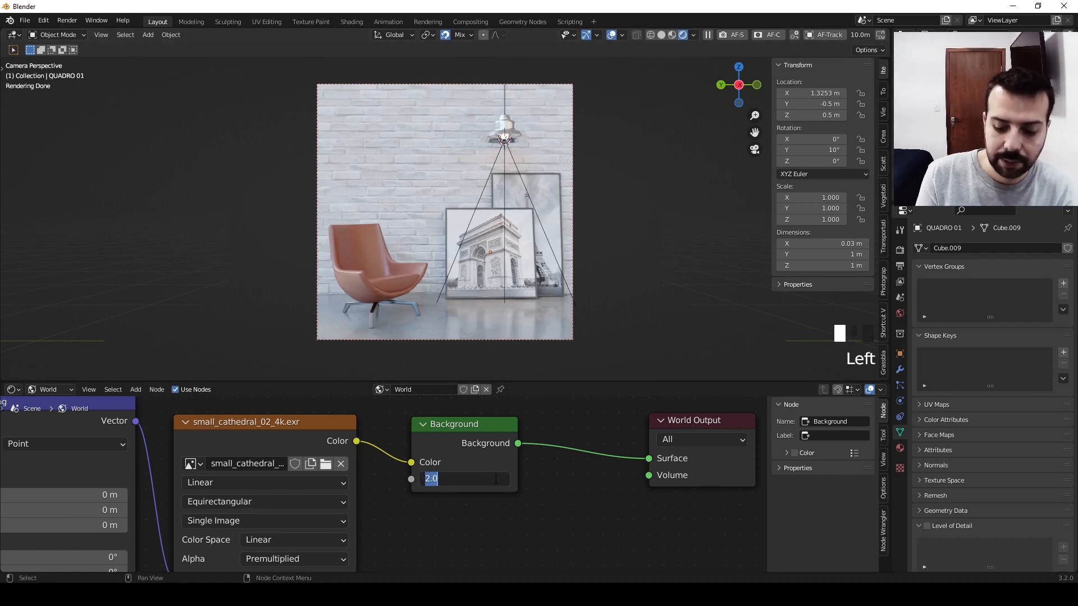
pyautogui.write('.2')
pyautogui.press('Return')
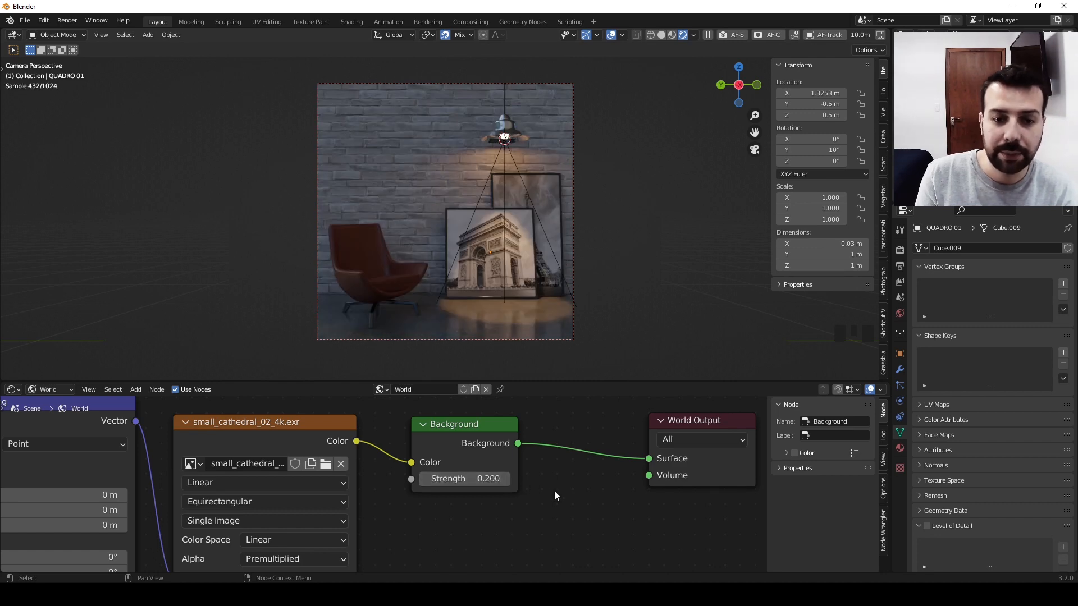
# - Set the Strength of the world Background node to 1
pyautogui.click(551, 492)
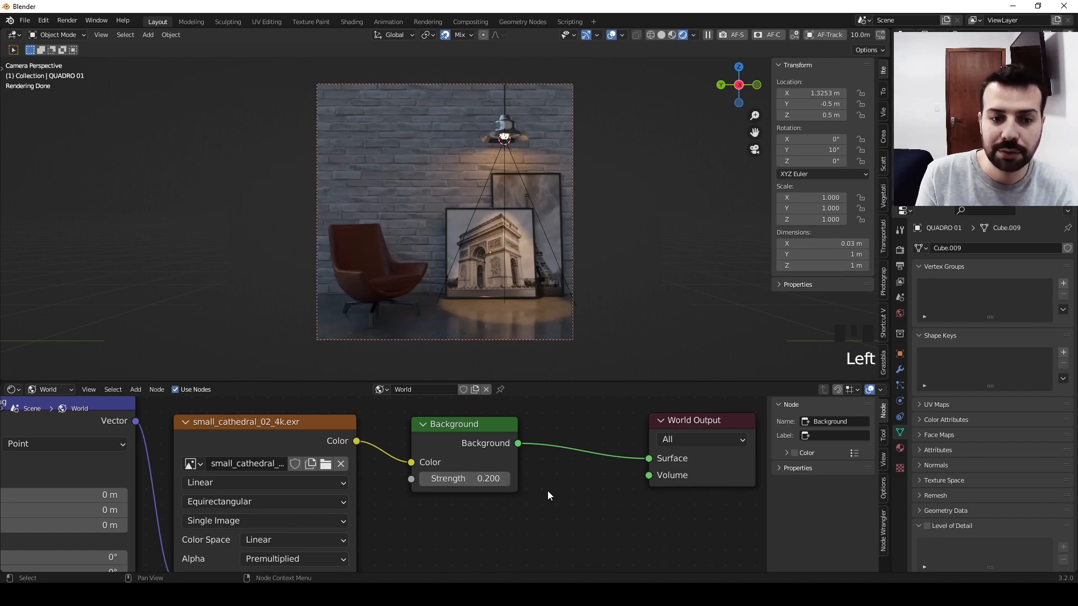
pyautogui.click(456, 478)
pyautogui.press('Return')
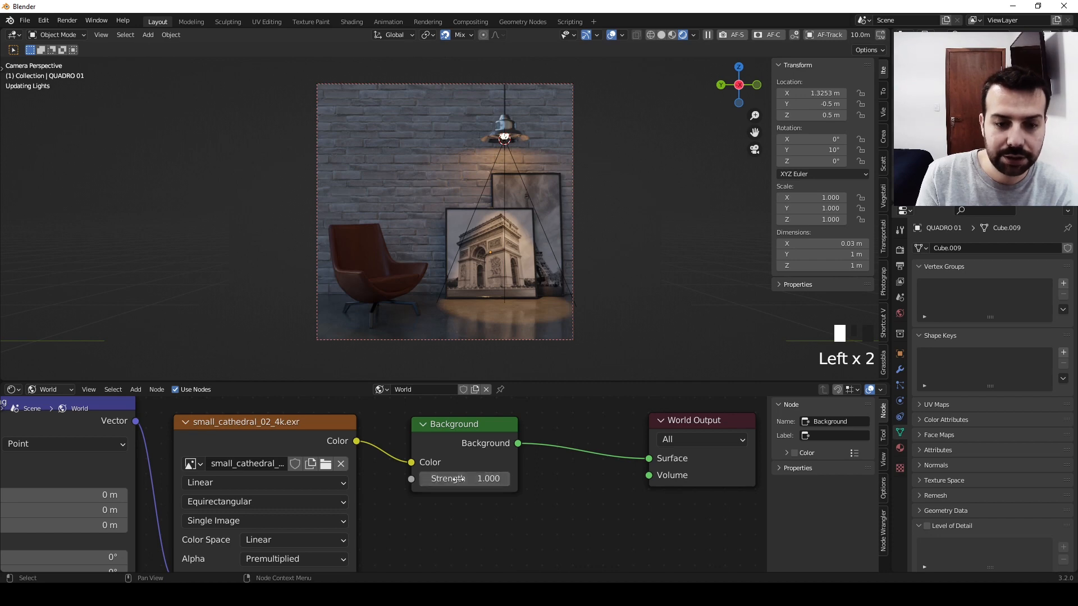
pyautogui.click(568, 514)
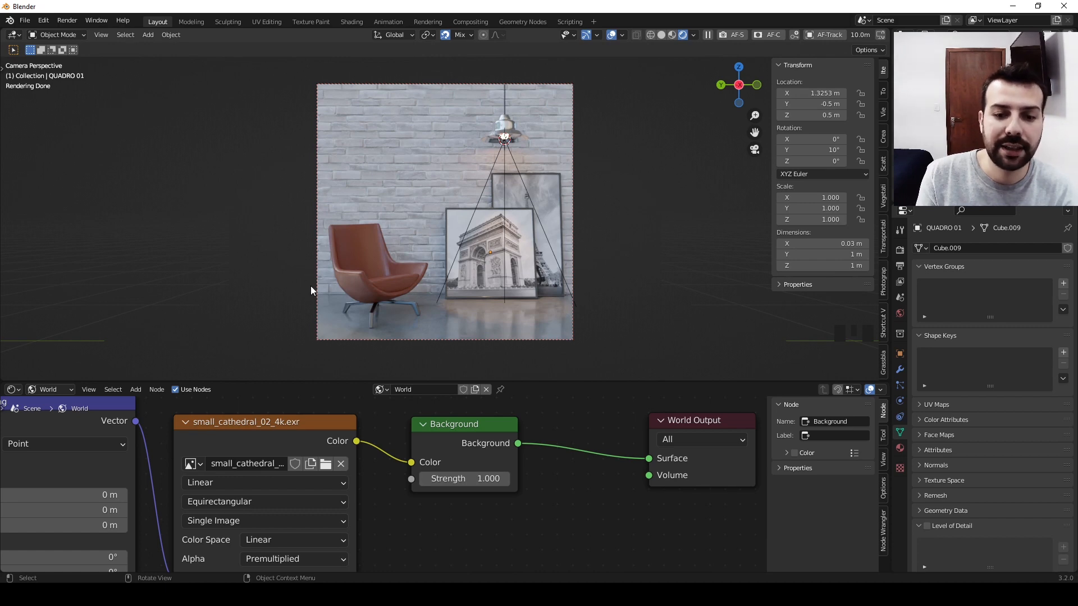
# - Try a different Exposure value in the render Color Management settings and set it back to 0
pyautogui.click(900, 249)
pyautogui.scroll(-4, 942, 444)
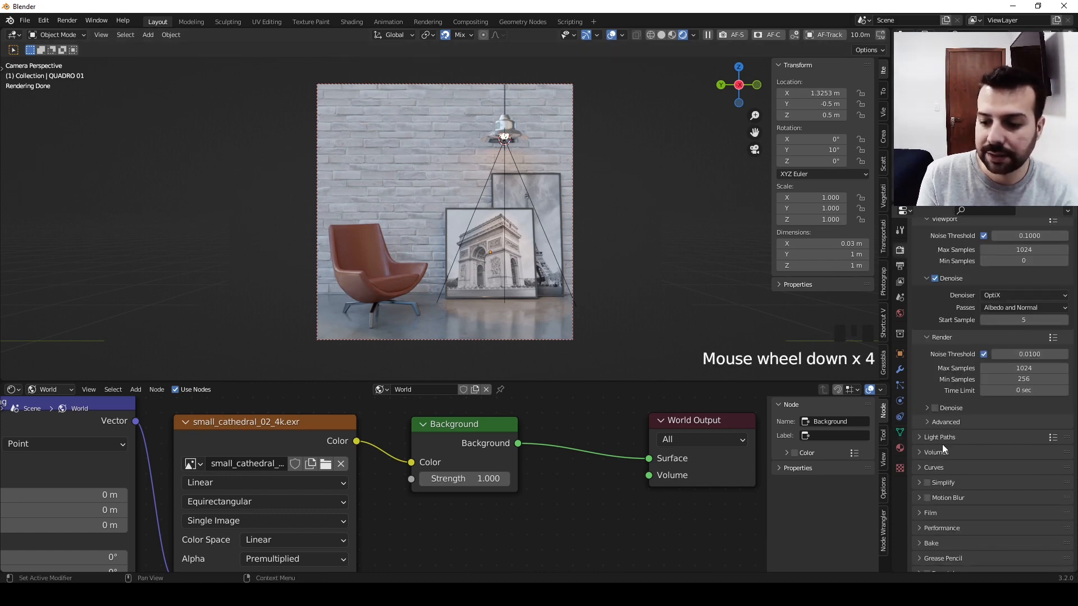
pyautogui.scroll(-8, 941, 444)
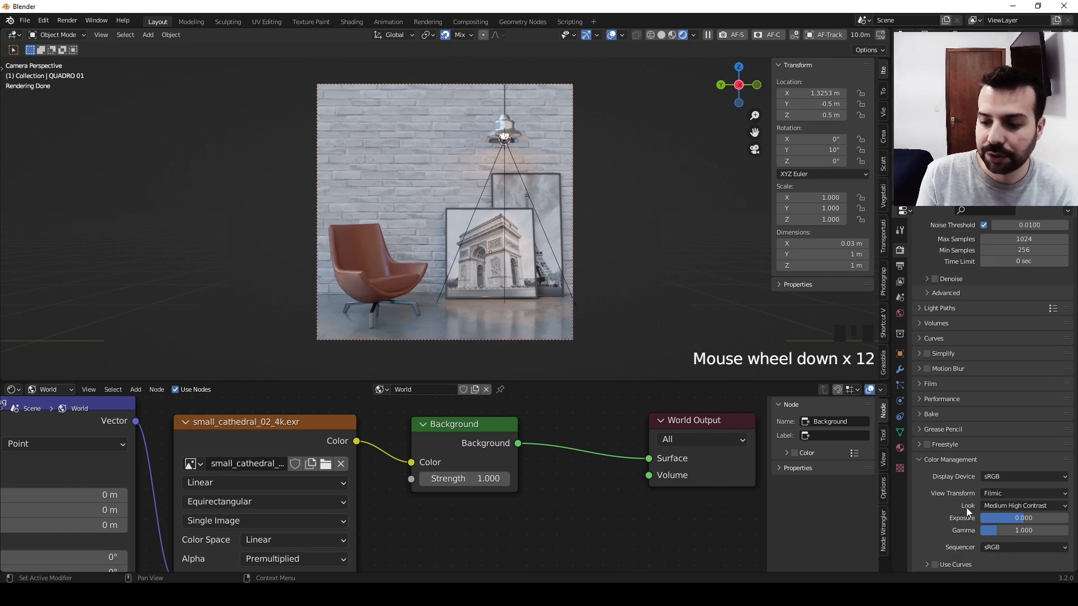
pyautogui.doubleClick(1015, 518)
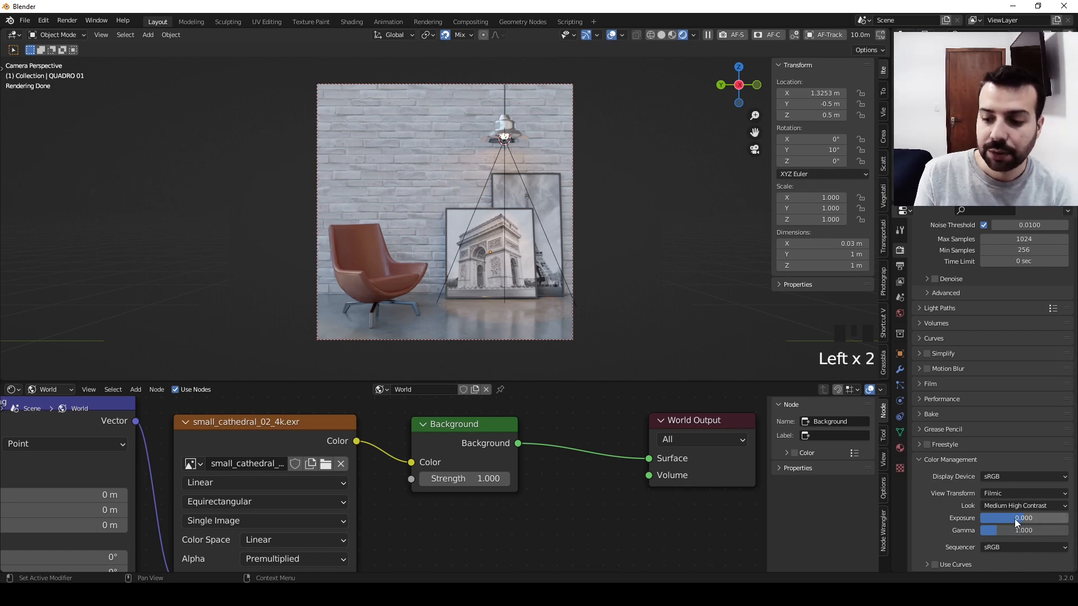
pyautogui.moveTo(1025, 519); pyautogui.dragTo(914, 518)
pyautogui.doubleClick(1022, 518)
pyautogui.write('0')
pyautogui.press('Return')
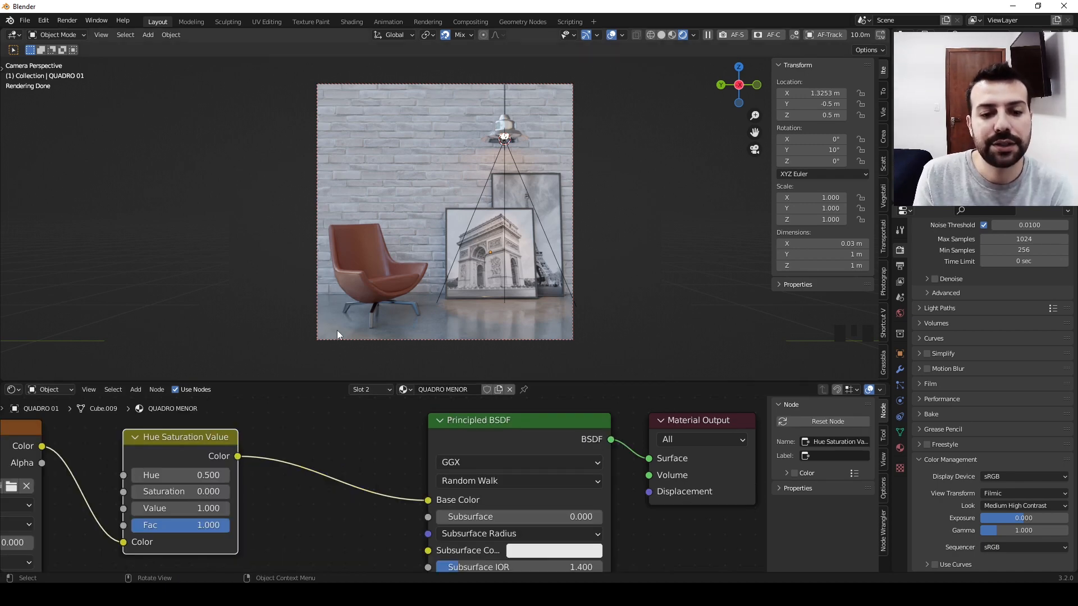
# - Check the scene by selecting its objects, ending on the brick wall, and view the rendered image without overlays
pyautogui.click(494, 167)
pyautogui.click(377, 281)
pyautogui.click(450, 237)
pyautogui.click(459, 315)
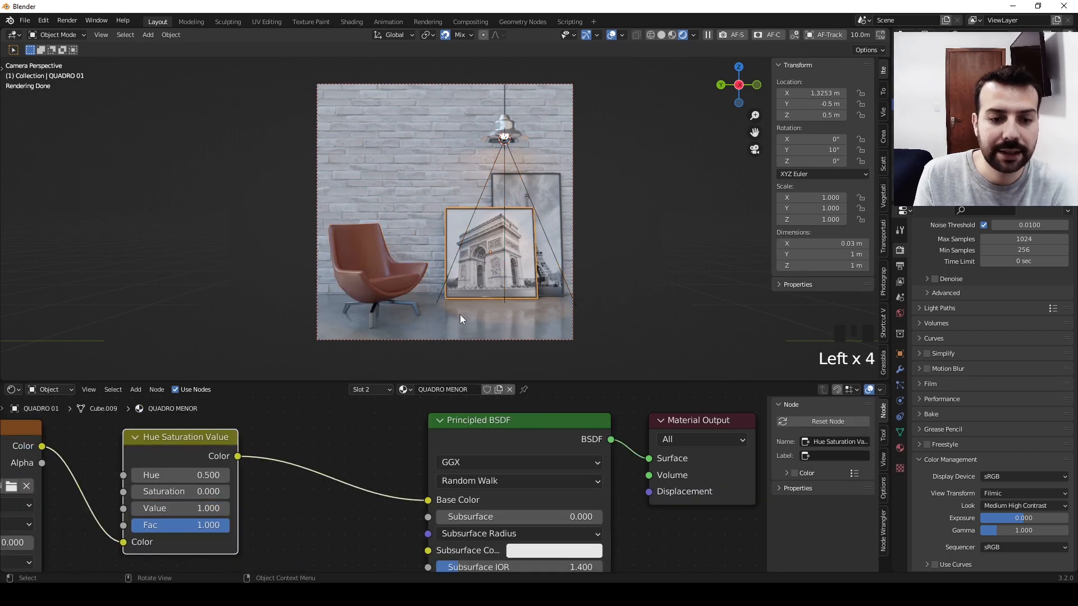
pyautogui.click(550, 191)
pyautogui.click(473, 168)
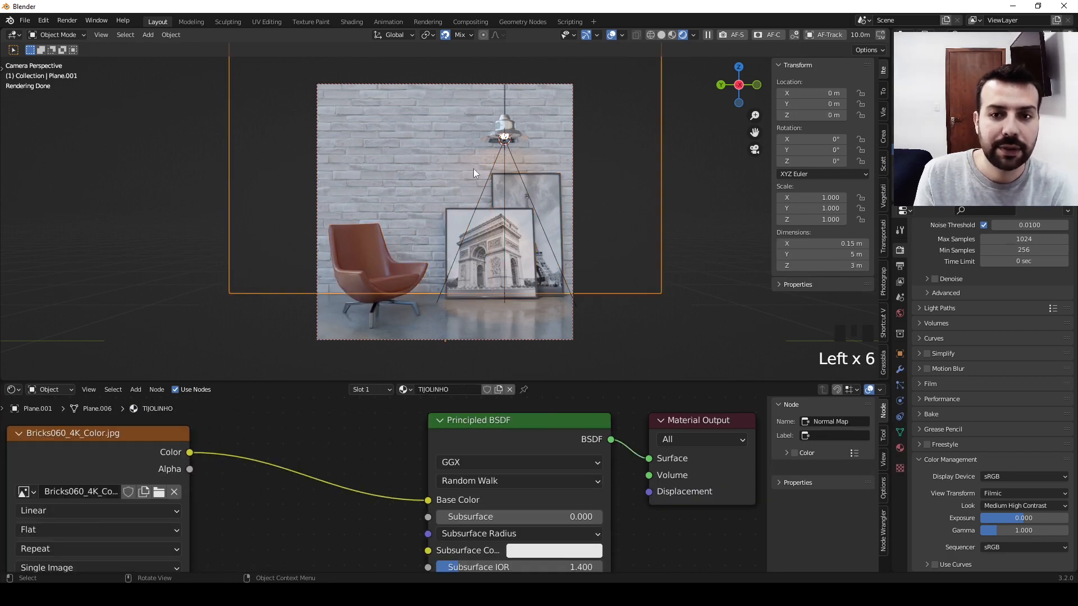
pyautogui.click(611, 35)
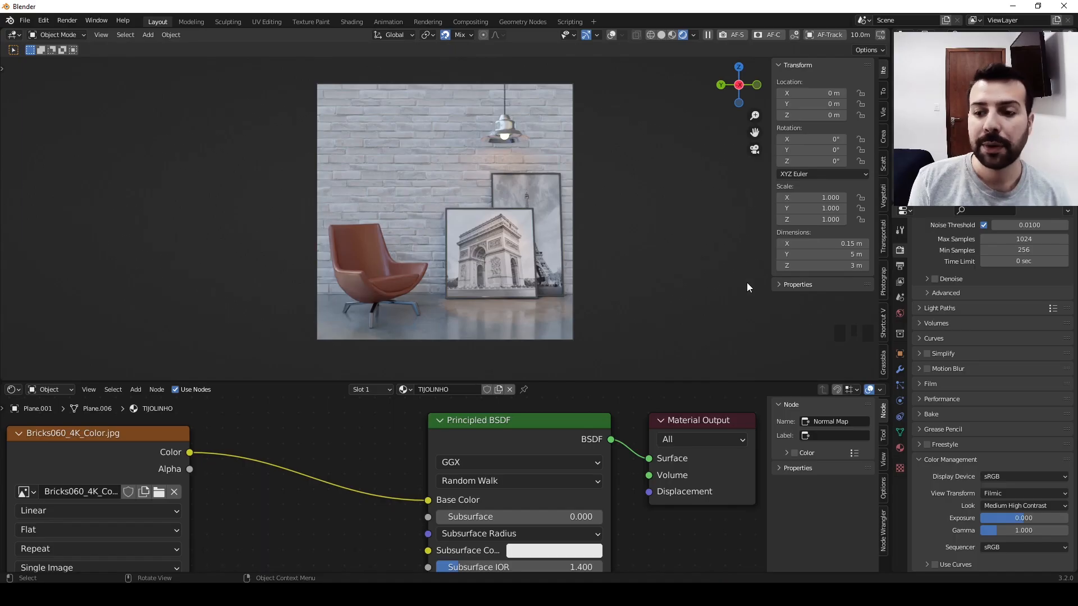
# - Enable the Denoising Data pass for the view layer
pyautogui.click(901, 283)
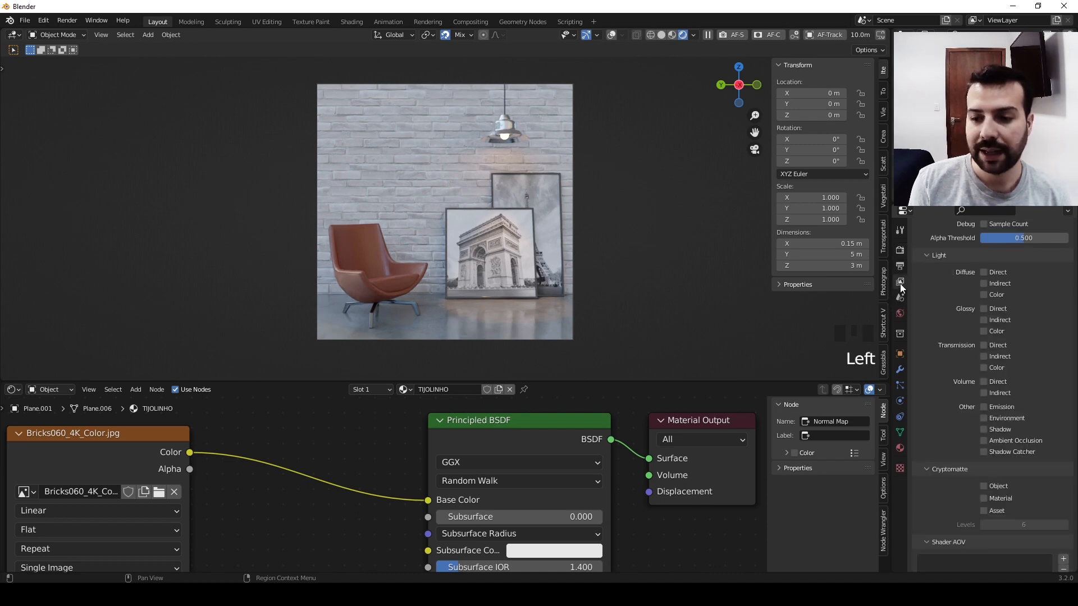
pyautogui.scroll(-9, 943, 342)
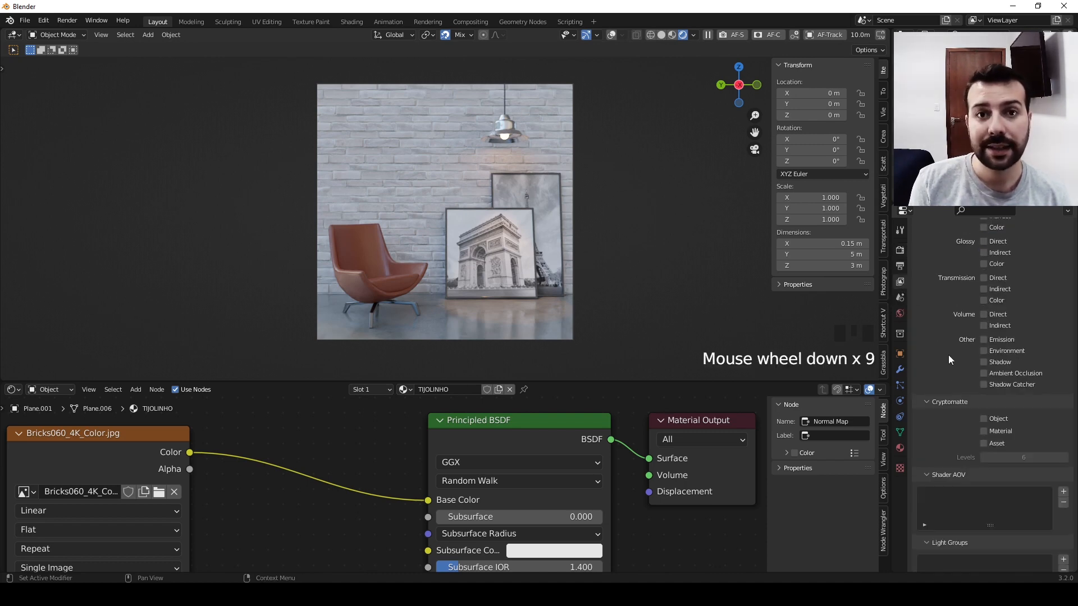
pyautogui.scroll(4, 948, 360)
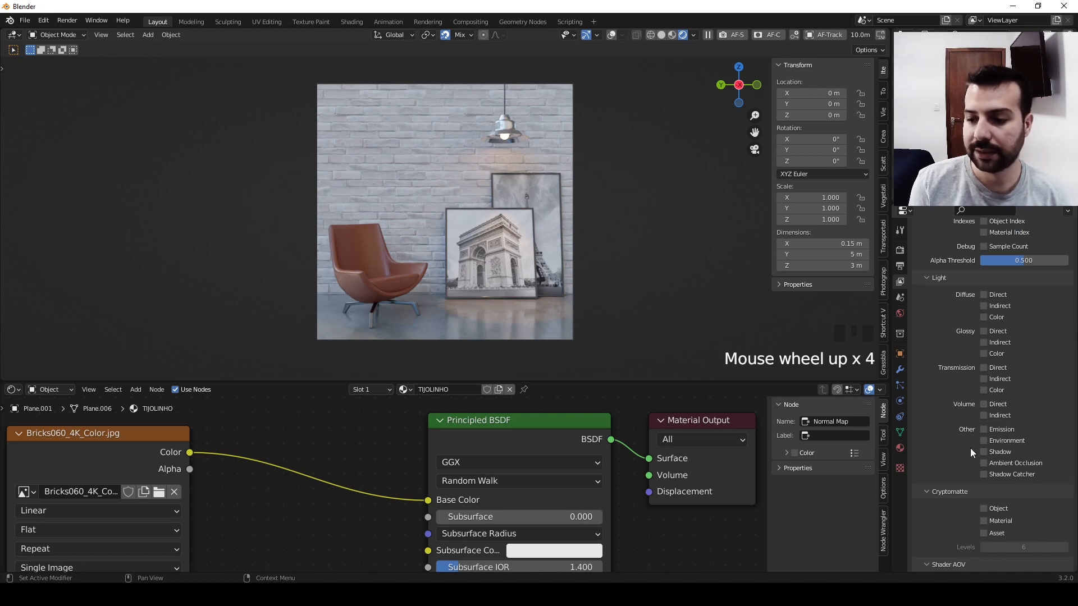
pyautogui.scroll(6, 935, 366)
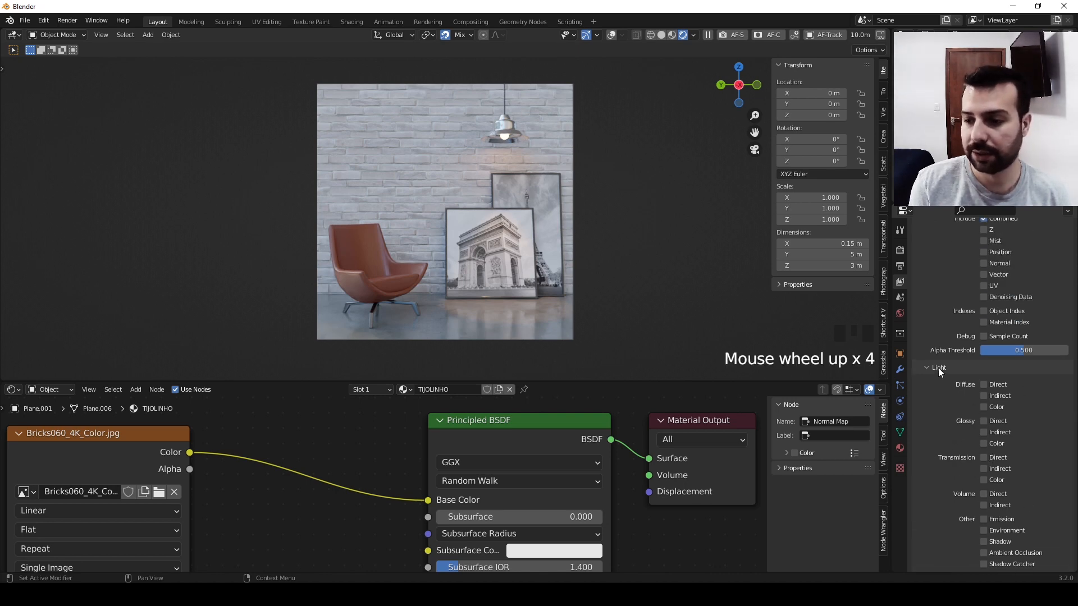
pyautogui.scroll(-2, 930, 314)
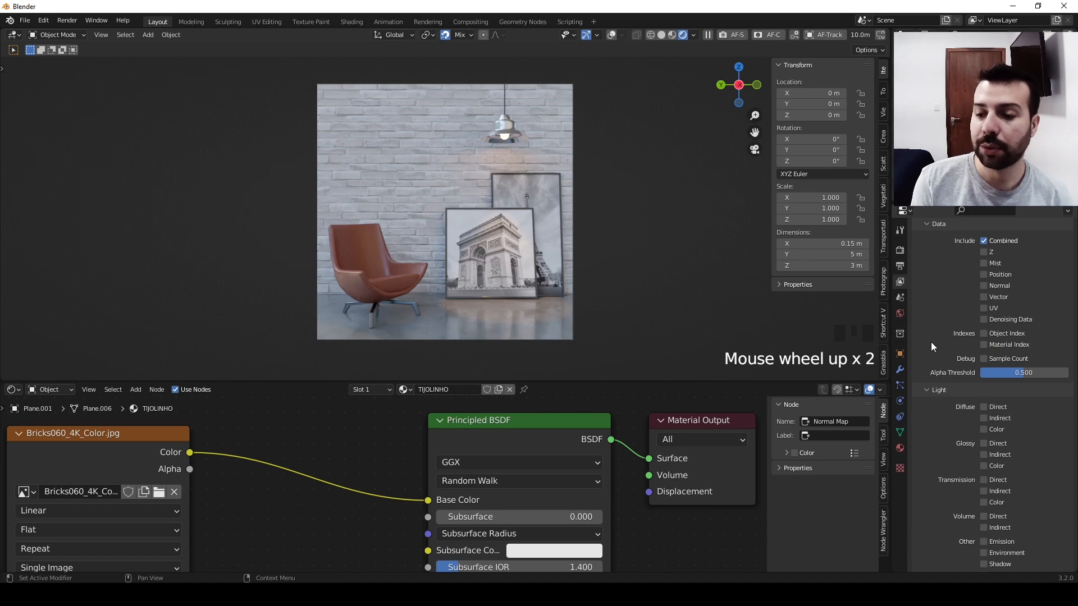
pyautogui.click(983, 319)
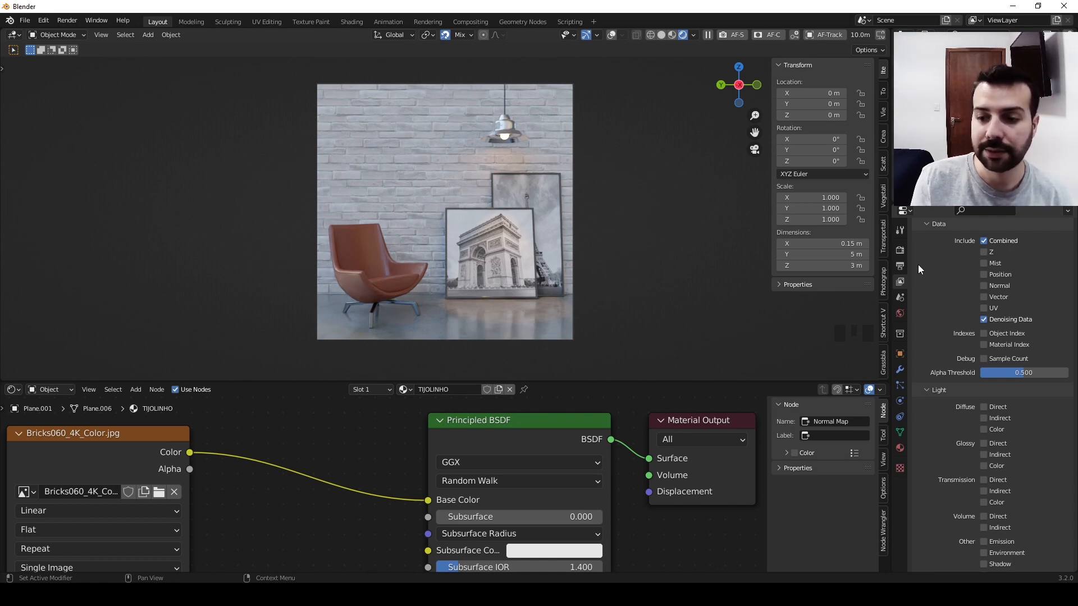
# - Show the viewport overlays again and switch the viewport to solid shading
pyautogui.click(573, 224)
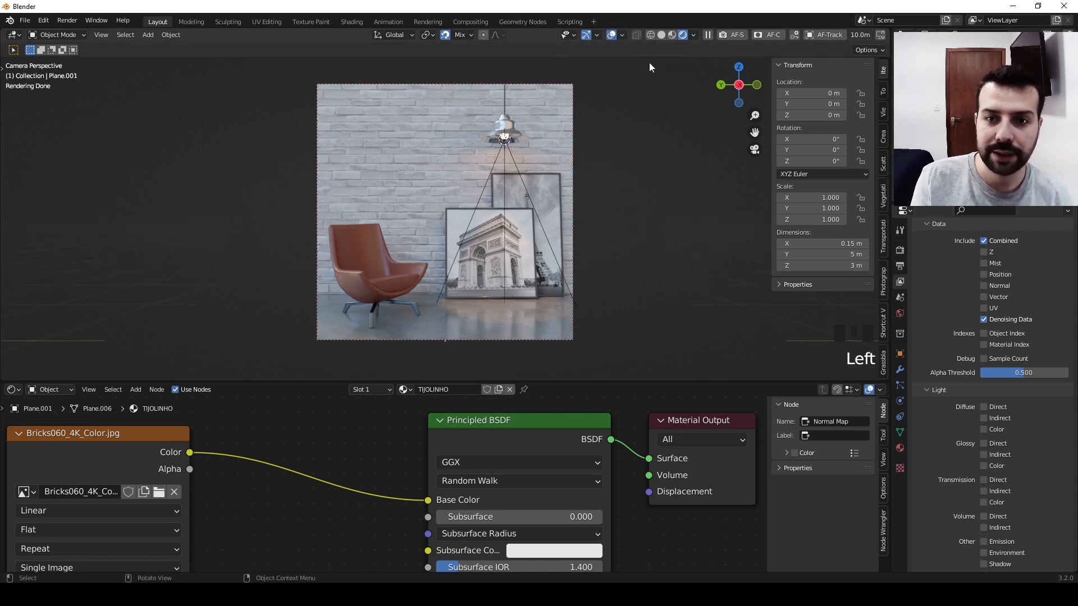
pyautogui.click(661, 35)
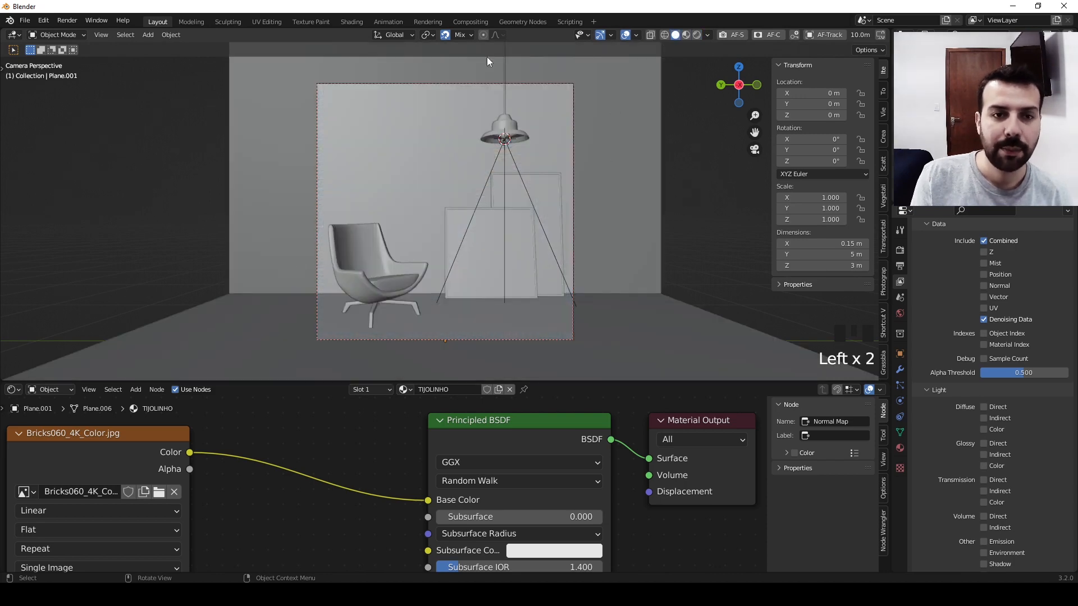
# - Enable compositing nodes in the Compositing workspace, enlarge the node editor and space the Render Layers and Composite nodes apart
pyautogui.click(470, 21)
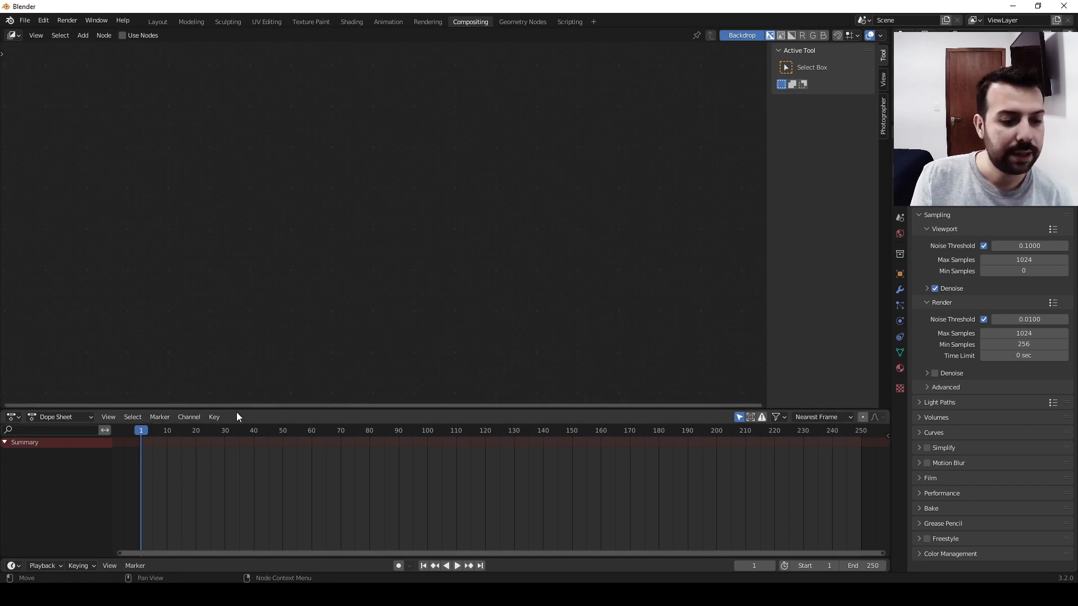
pyautogui.moveTo(236, 408); pyautogui.dragTo(214, 507)
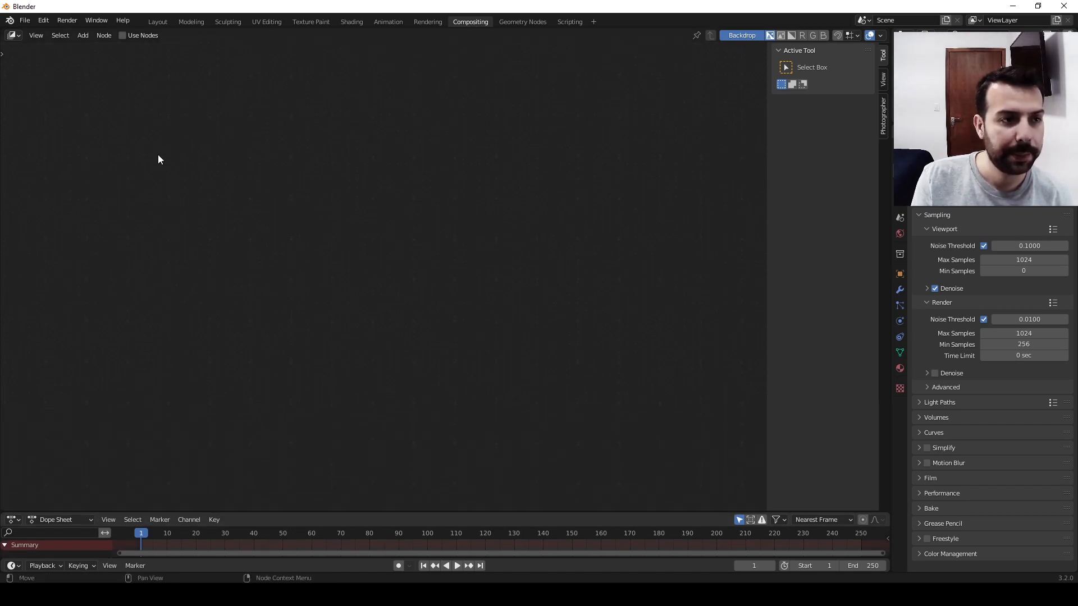
pyautogui.click(126, 35)
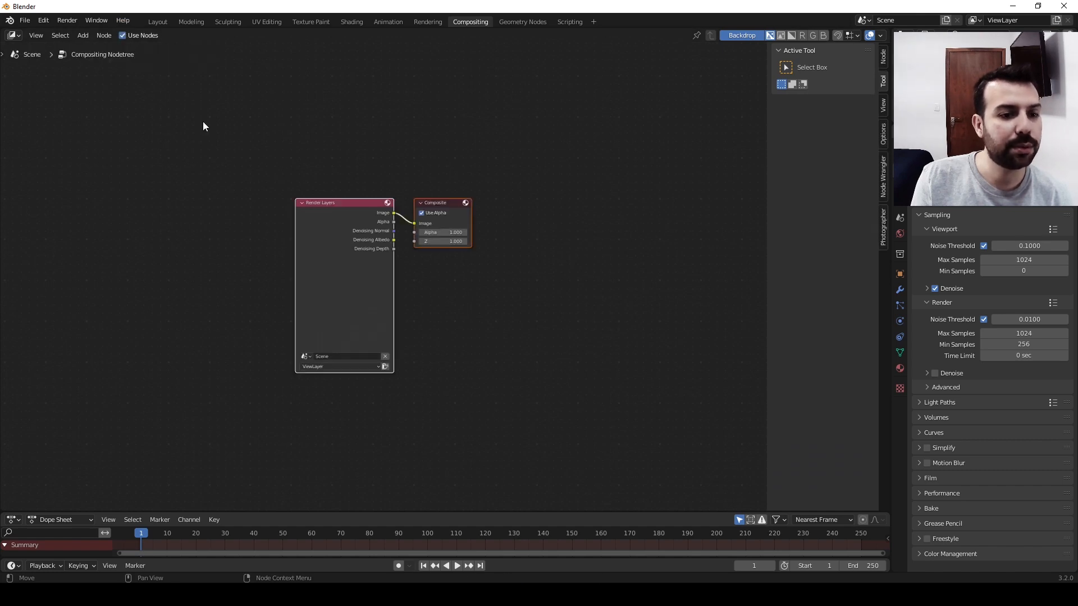
pyautogui.moveTo(433, 205); pyautogui.dragTo(631, 200)
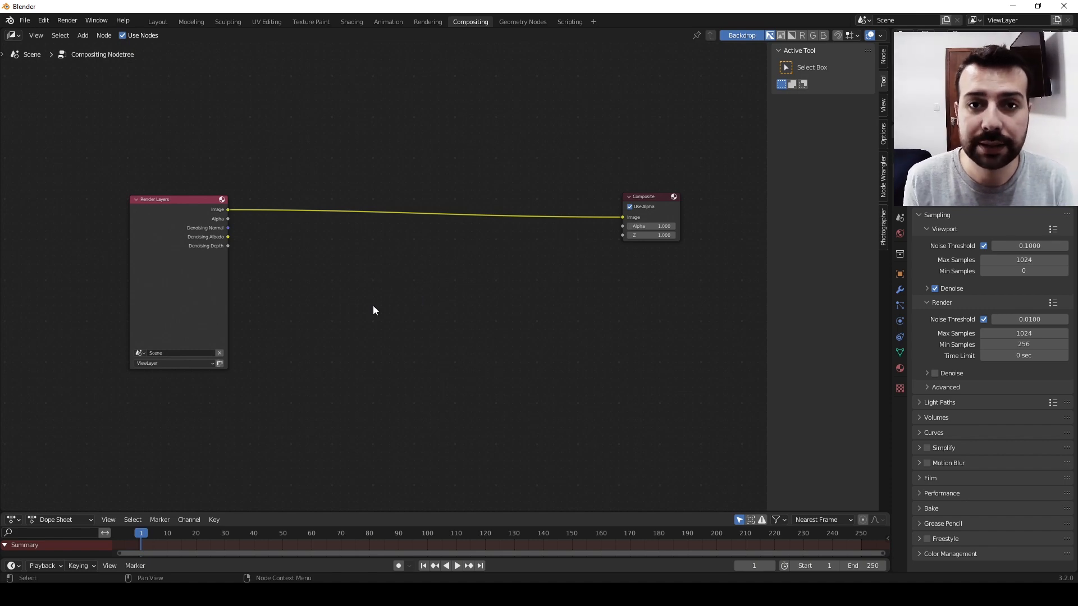
# - Add a Denoise node to the compositor near the Render Layers node
pyautogui.hotkey('shift', 'a')
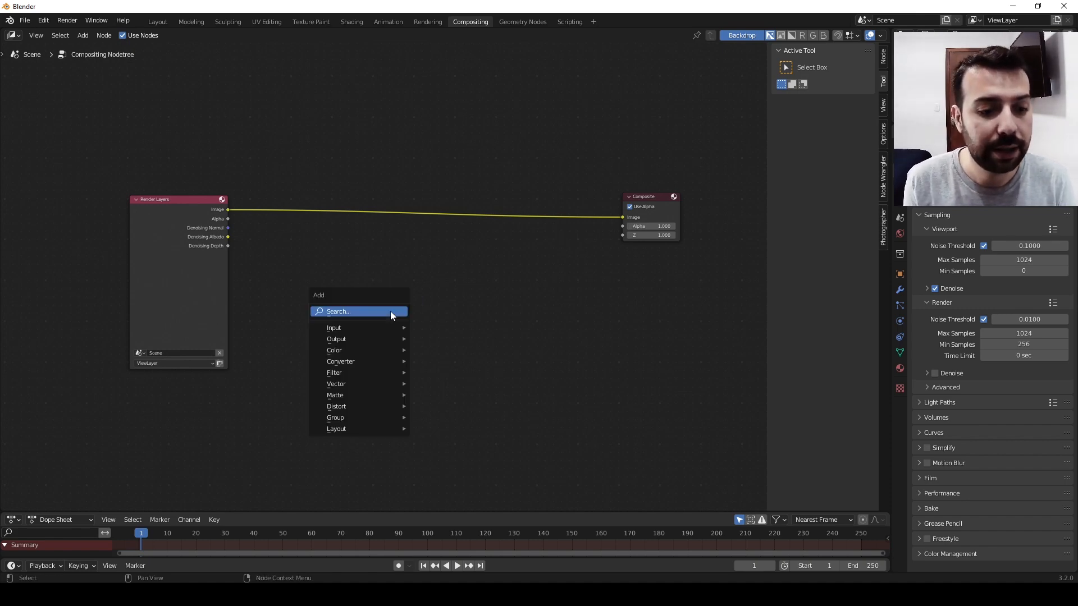
pyautogui.click(389, 311)
pyautogui.write('den')
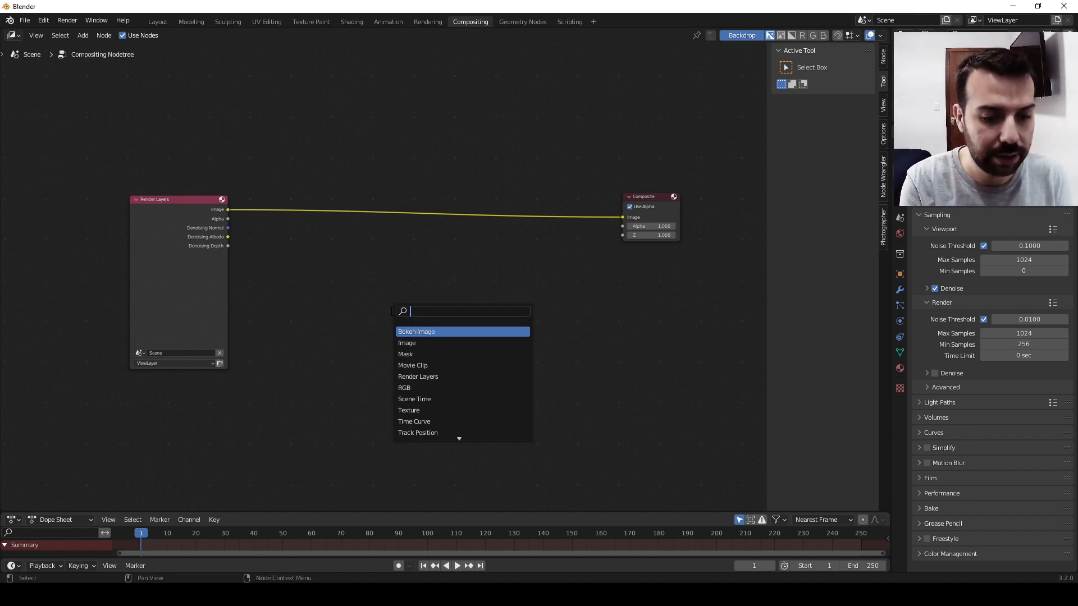
pyautogui.press('Return')
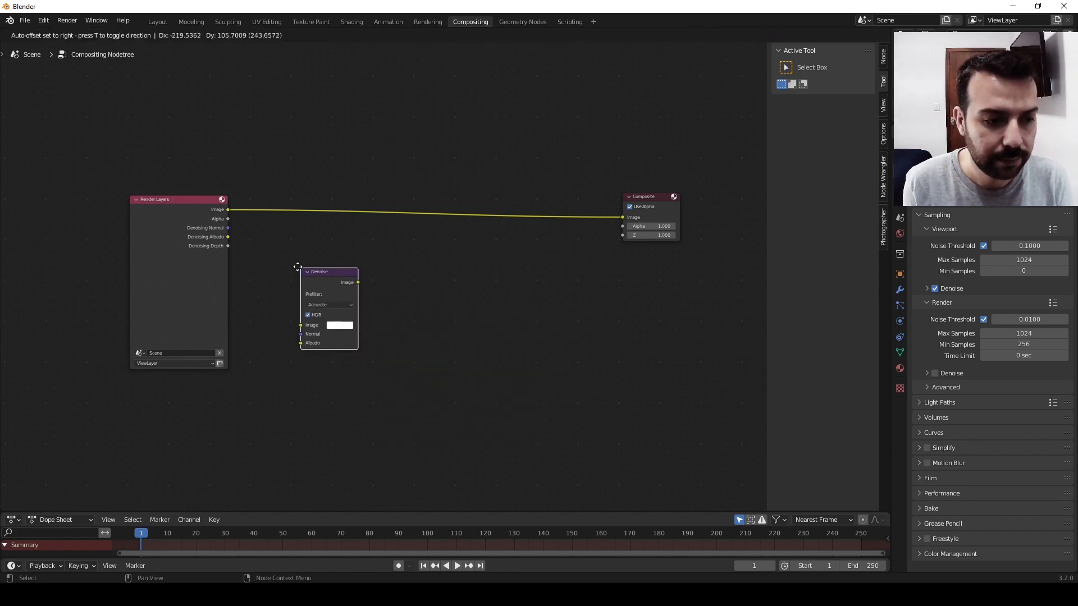
pyautogui.click(286, 258)
# - Connect the Render Layers Image, Denoising Normal and Denoising Albedo outputs to the Denoise node and insert it before Composite
pyautogui.moveTo(227, 229); pyautogui.dragTo(286, 324)
pyautogui.moveTo(229, 236); pyautogui.dragTo(286, 332)
pyautogui.moveTo(228, 210); pyautogui.dragTo(291, 318)
pyautogui.moveTo(315, 262); pyautogui.dragTo(303, 212)
pyautogui.click(443, 279)
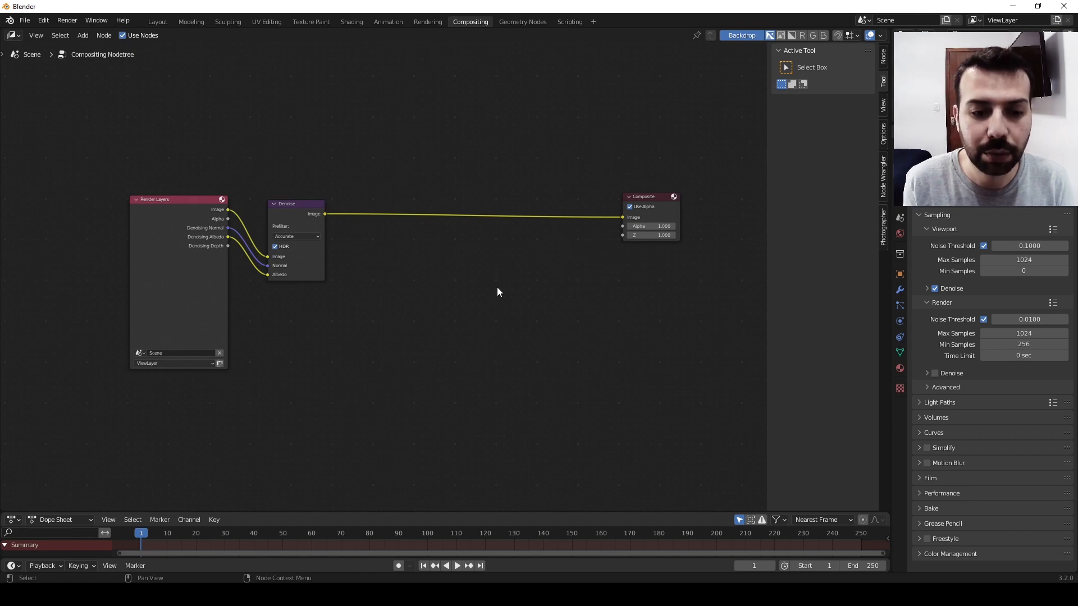
# - Add a File Output node below the Composite node and connect the Denoise node's Image output to it
pyautogui.hotkey('shift', 'a')
pyautogui.click(466, 279)
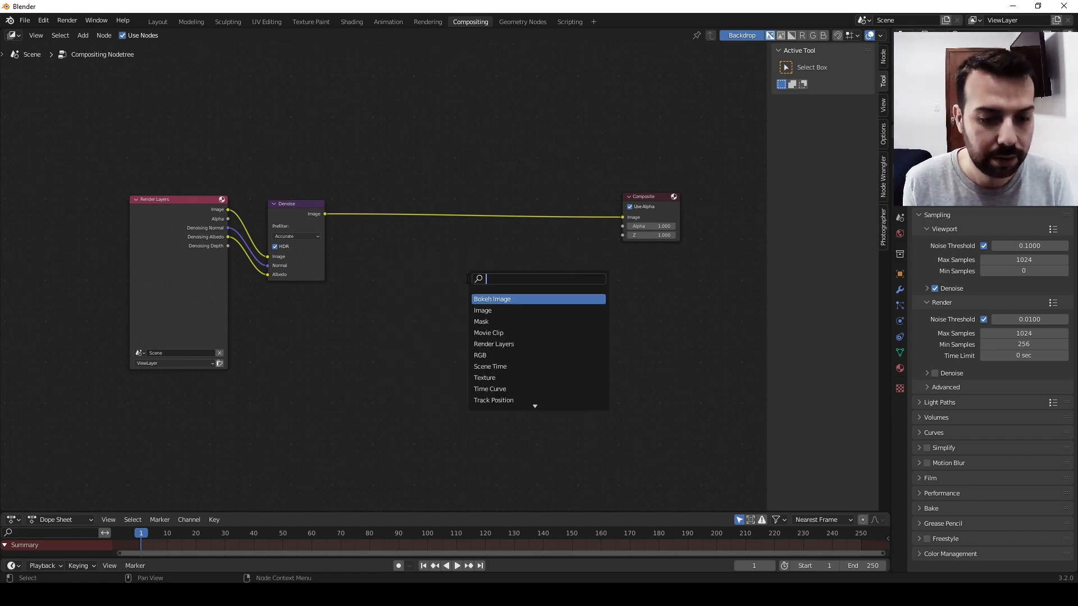
pyautogui.write('FILE')
pyautogui.press('Return')
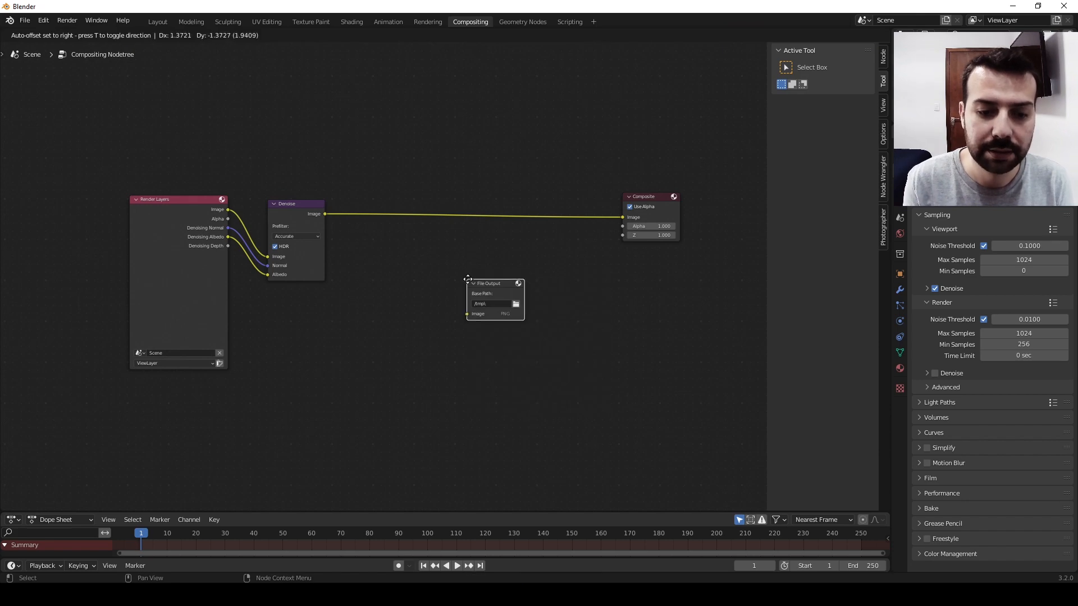
pyautogui.click(621, 258)
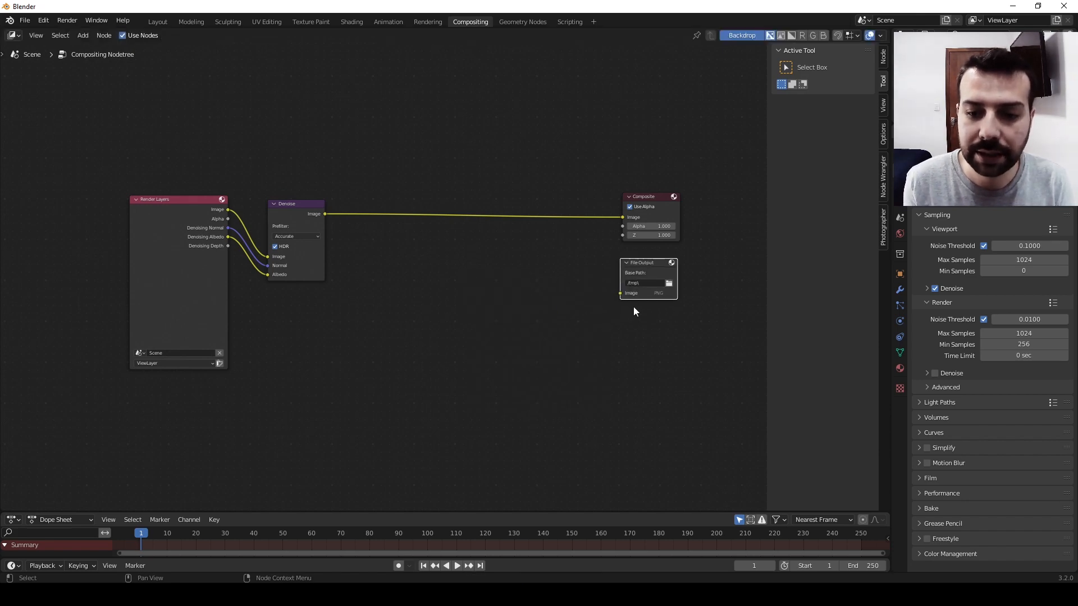
pyautogui.moveTo(651, 265); pyautogui.dragTo(651, 264)
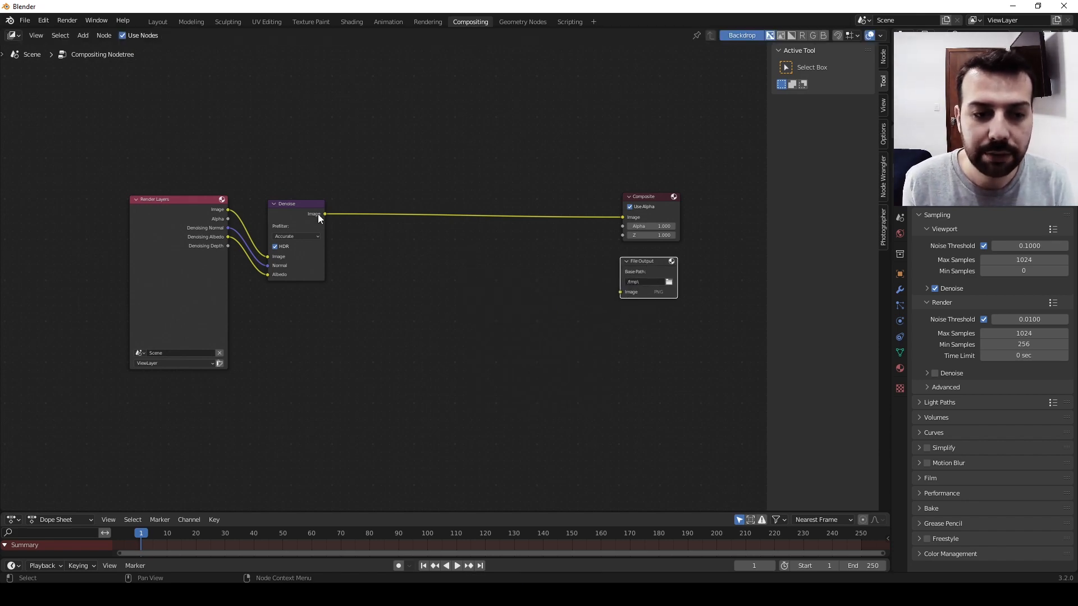
pyautogui.moveTo(324, 213); pyautogui.dragTo(621, 292)
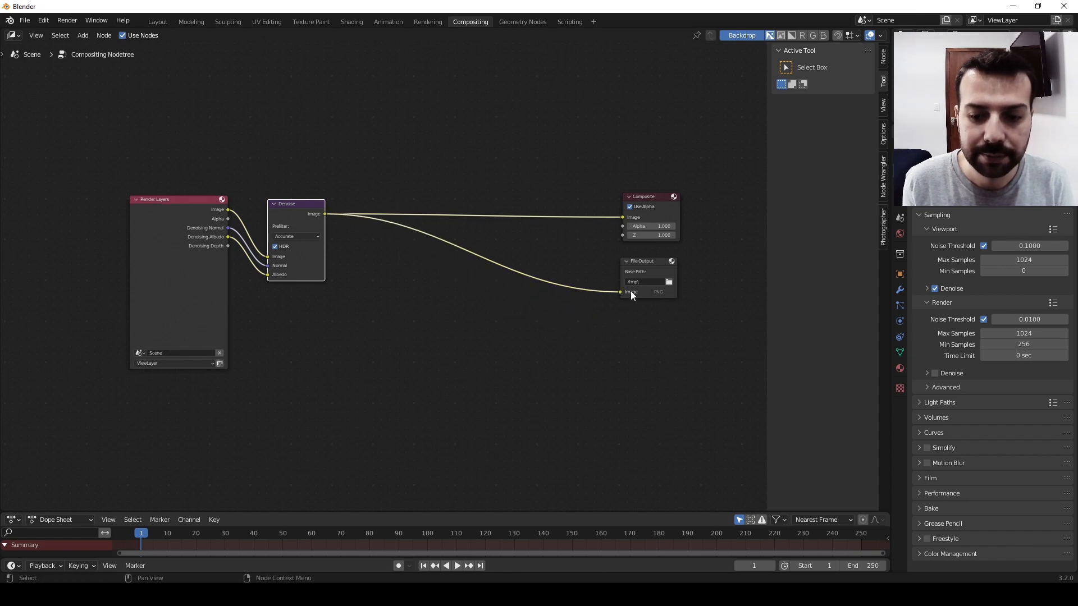
pyautogui.click(652, 308)
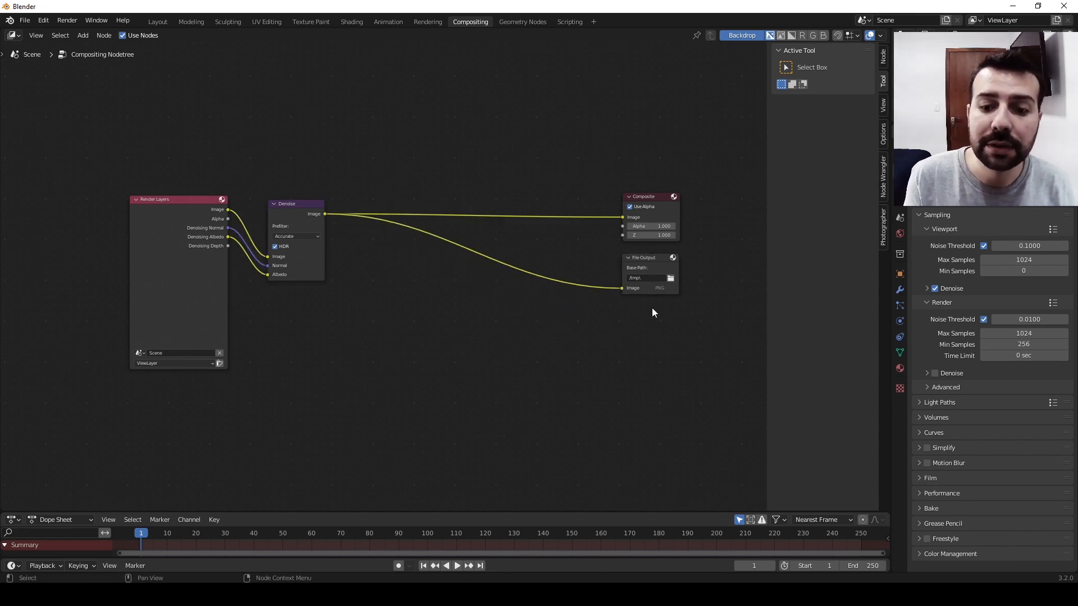
# - Select the File Output node and show its node properties in the sidebar
pyautogui.click(648, 259)
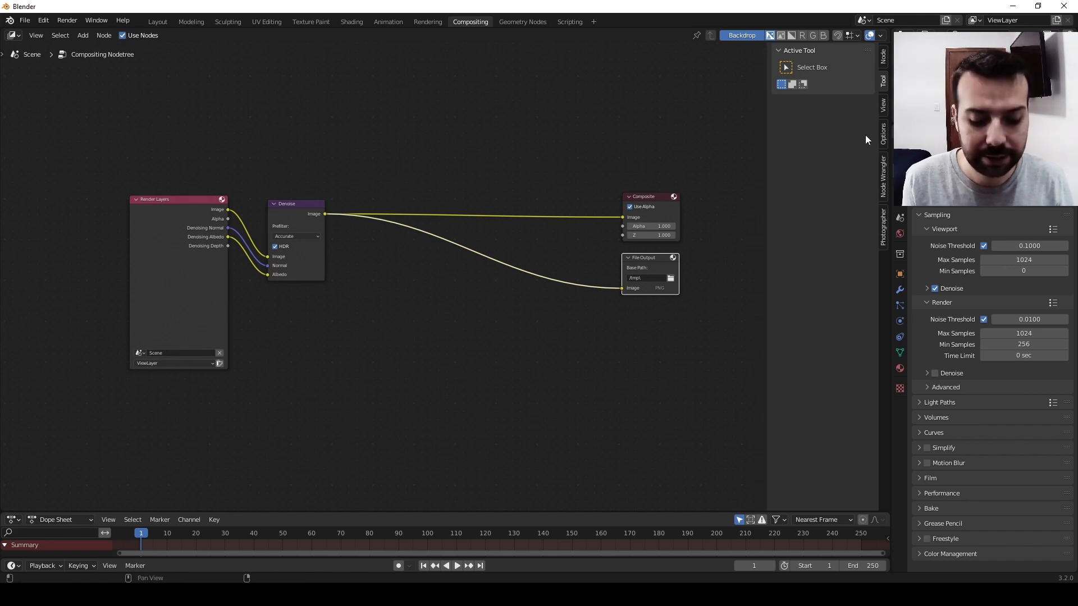
pyautogui.press('n')
pyautogui.press('n')
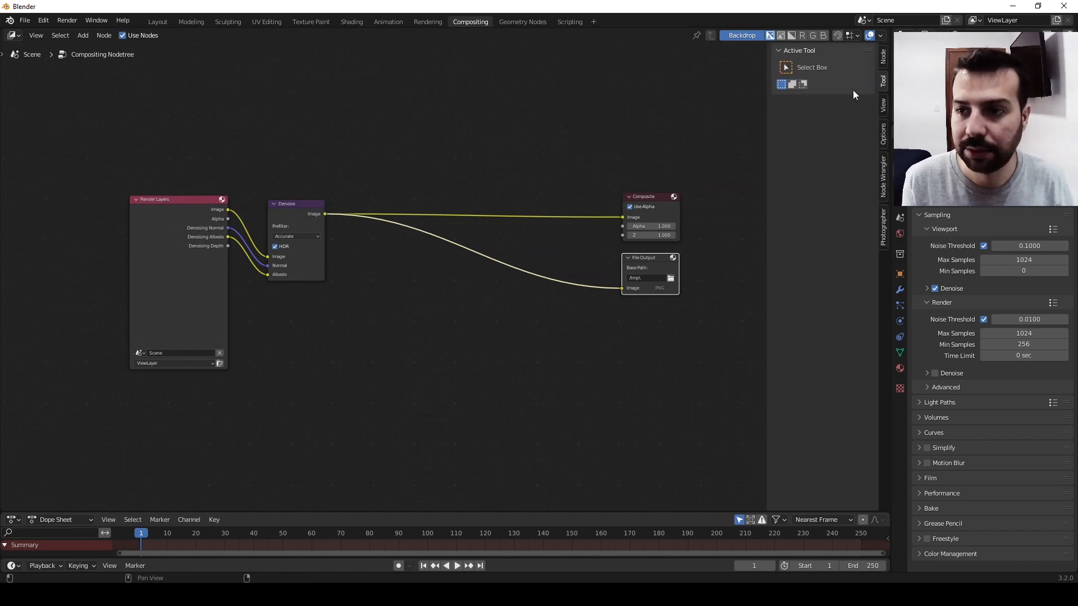
pyautogui.click(884, 61)
pyautogui.click(783, 135)
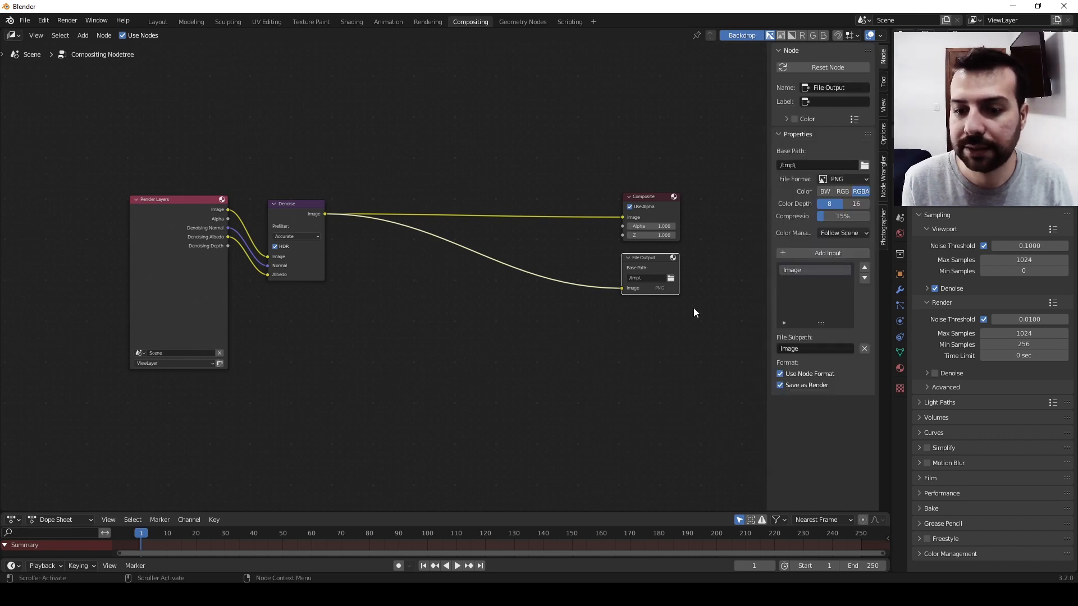
pyautogui.scroll(3, 692, 308)
pyautogui.moveTo(615, 257); pyautogui.dragTo(618, 253)
pyautogui.click(634, 332)
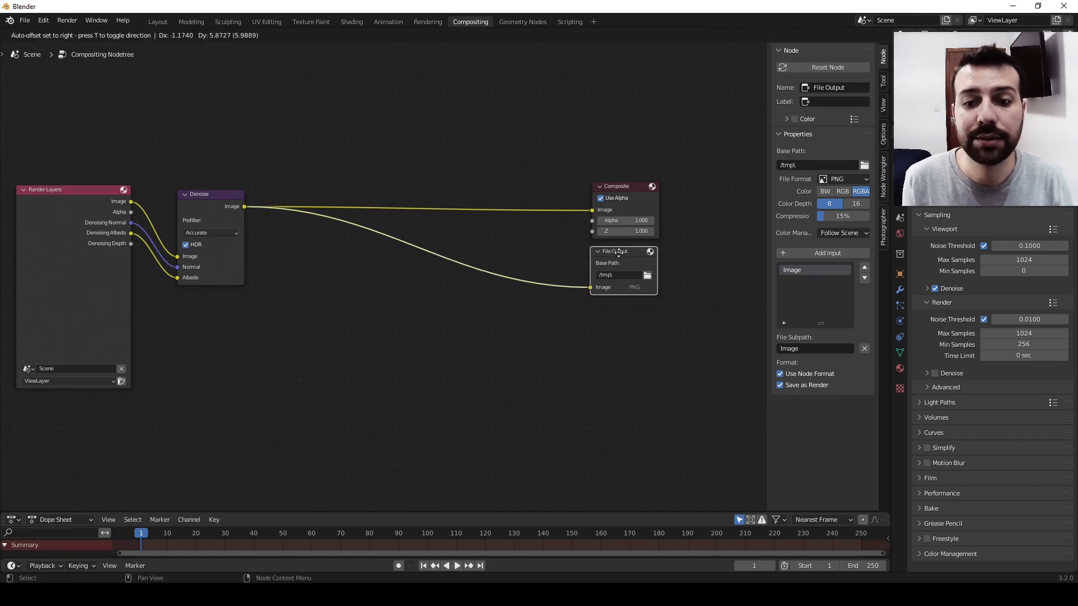
# - Set the File Output node's color depth to 16, keeping the PNG file format
pyautogui.click(842, 179)
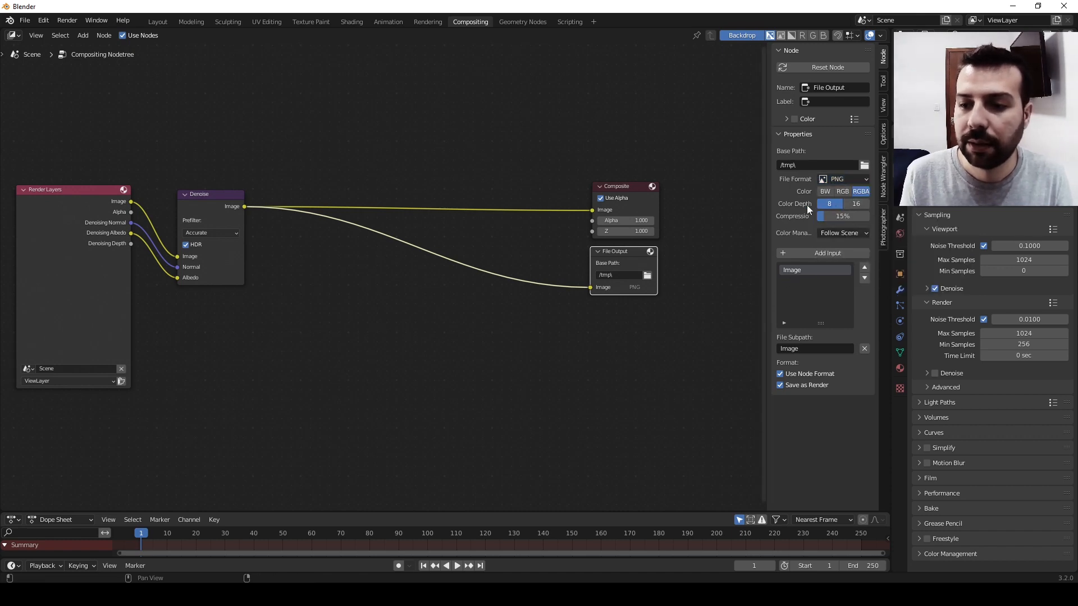
pyautogui.click(852, 203)
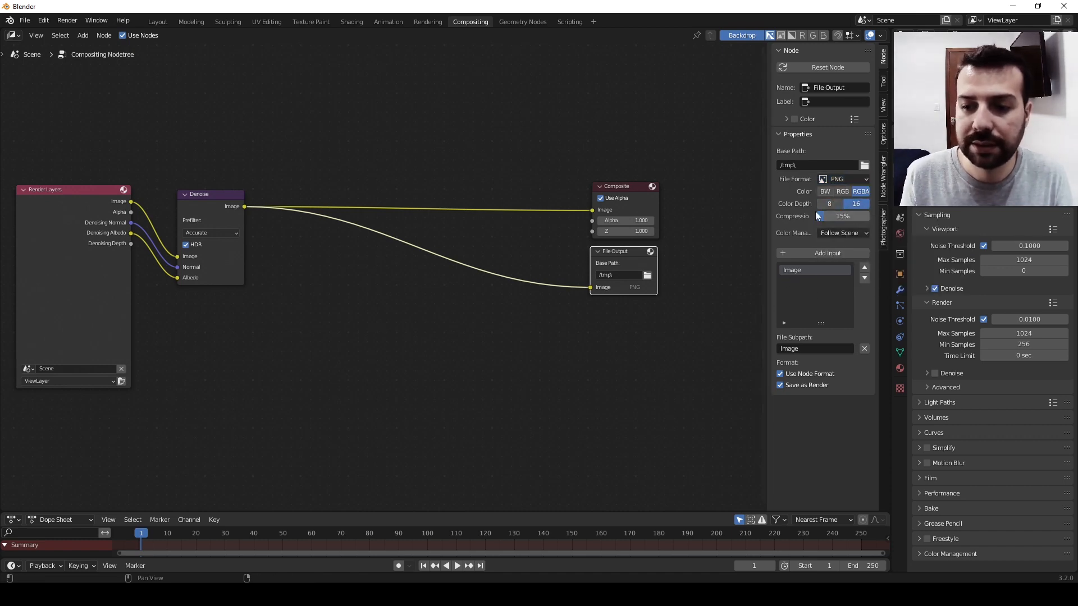
pyautogui.scroll(-1, 349, 328)
pyautogui.moveTo(401, 323); pyautogui.dragTo(487, 309, button='middle')
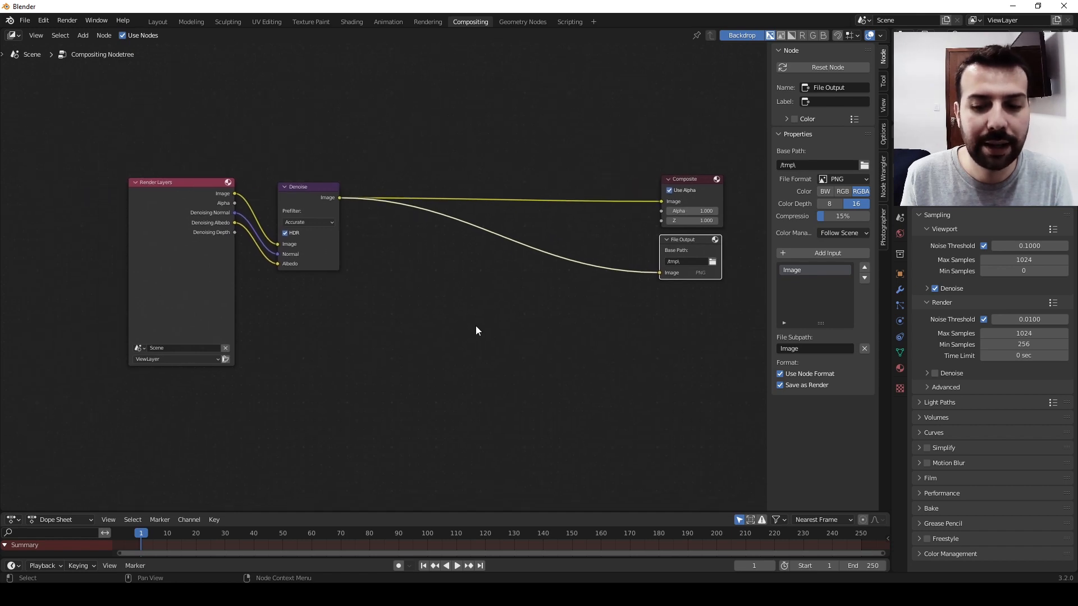
# - Rename the File Output node's Image input to IMAGEM FINAL
pyautogui.doubleClick(783, 271)
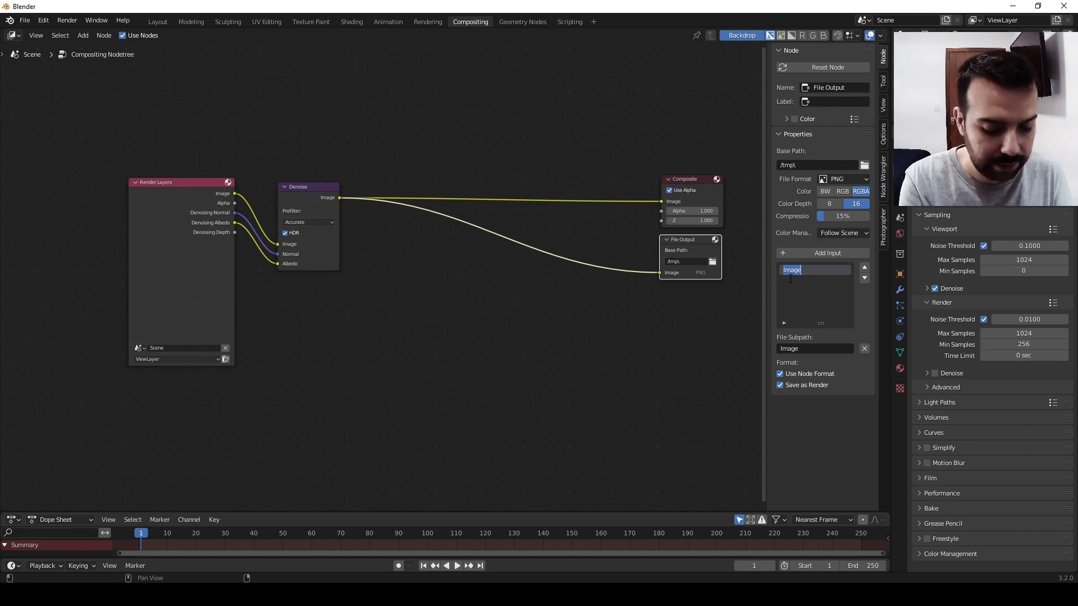
pyautogui.write('IMAGEM FINAL')
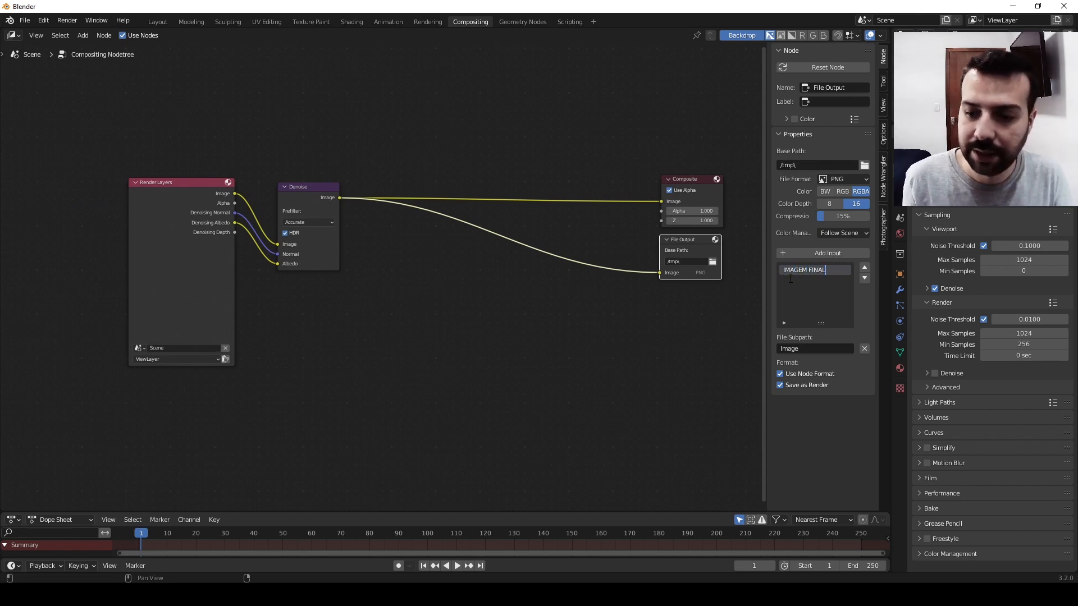
pyautogui.press('Return')
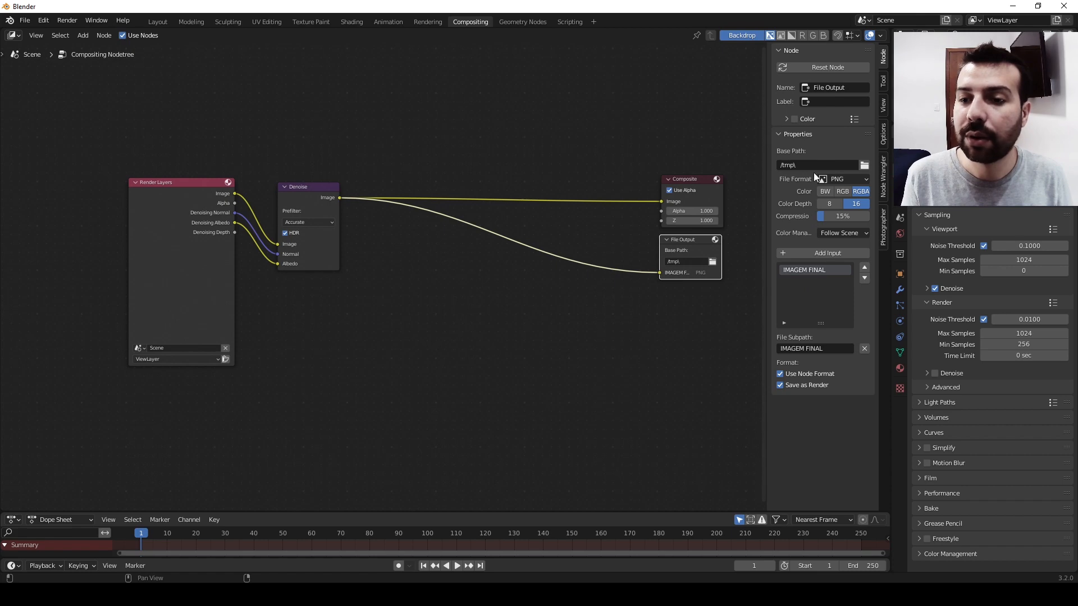
# - Set the File Output node's base path to 01 inside the RENDER folder
pyautogui.click(864, 166)
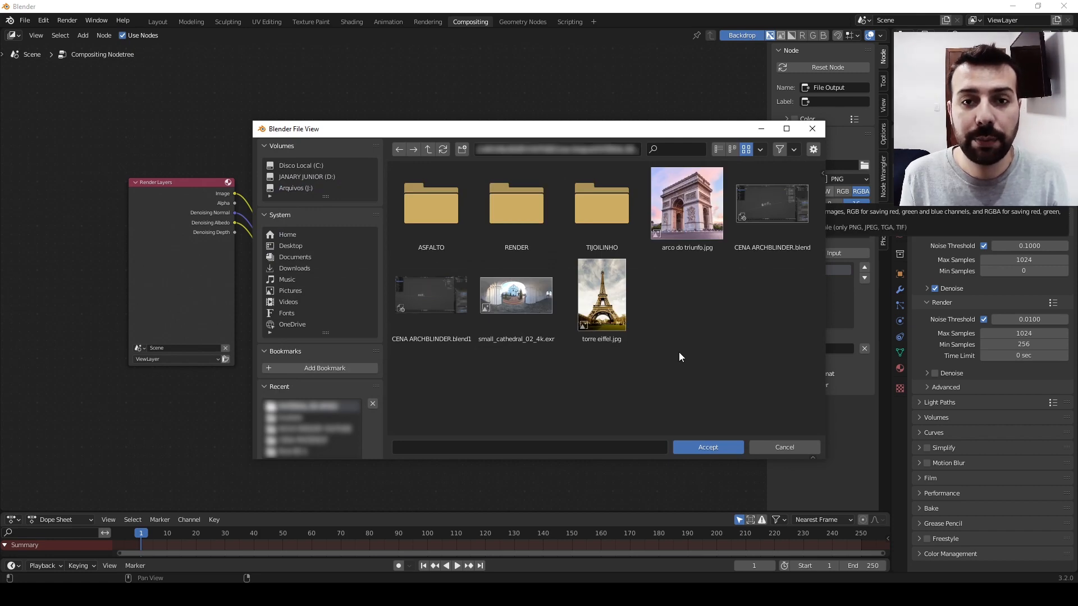
pyautogui.click(525, 220)
pyautogui.click(464, 446)
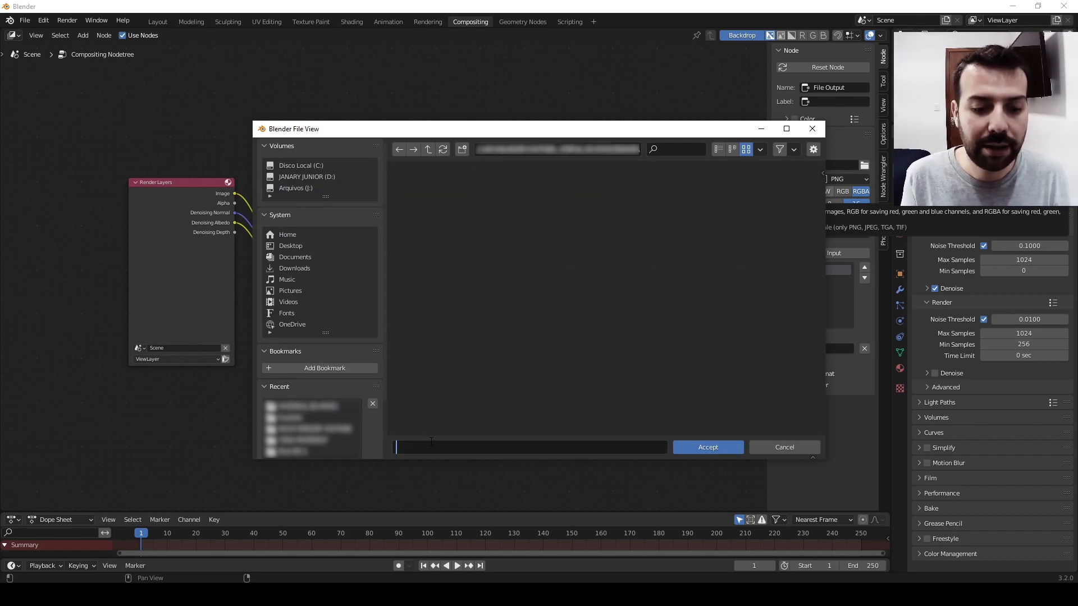
pyautogui.write('01')
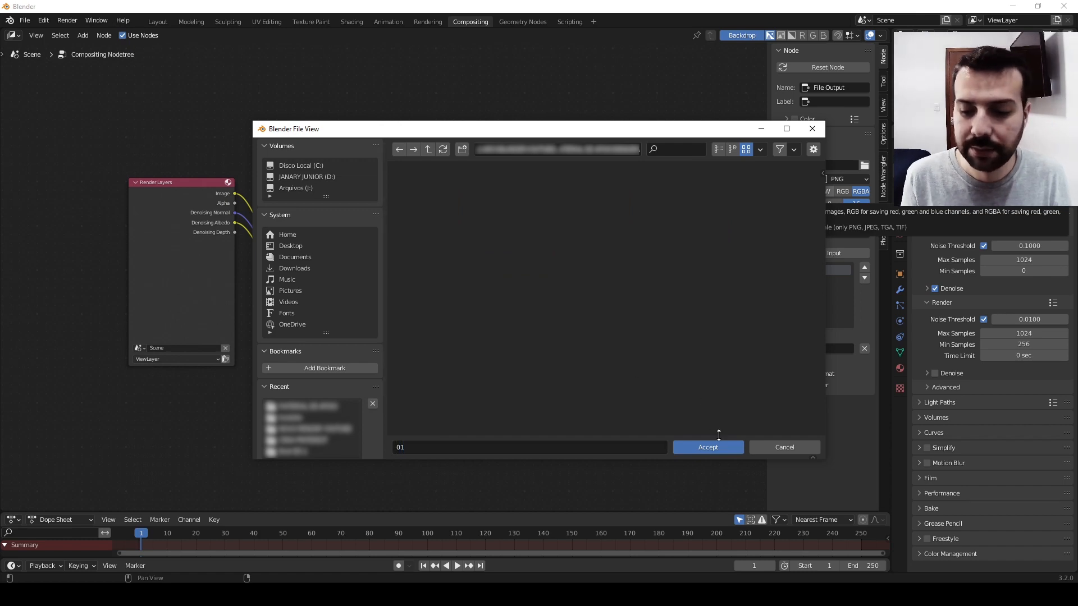
pyautogui.click(706, 446)
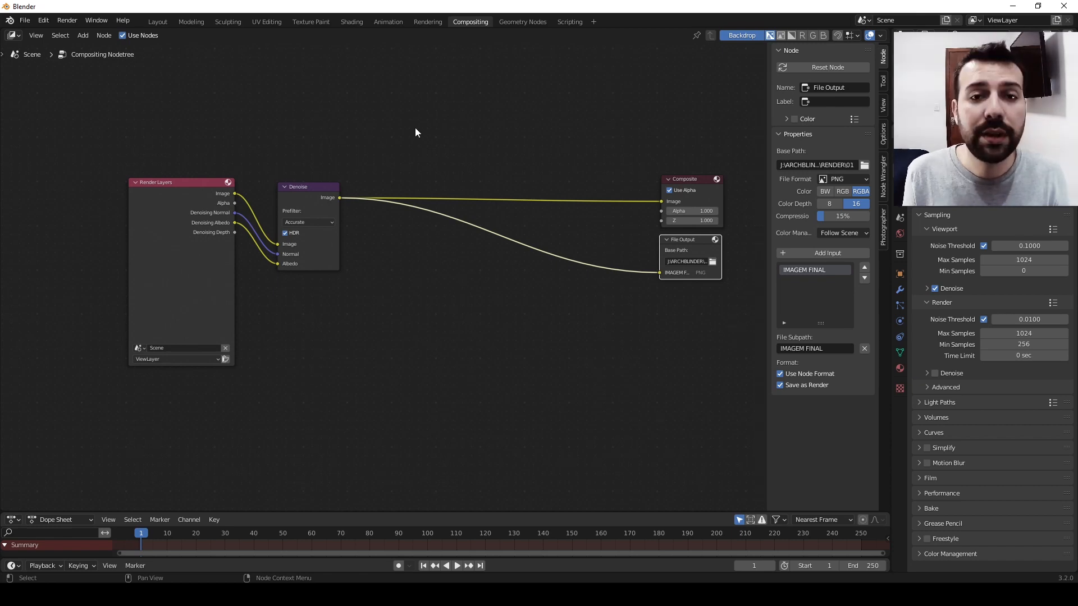
# - Return to the Layout workspace, start rendering the image and fit the whole render in view
pyautogui.click(156, 21)
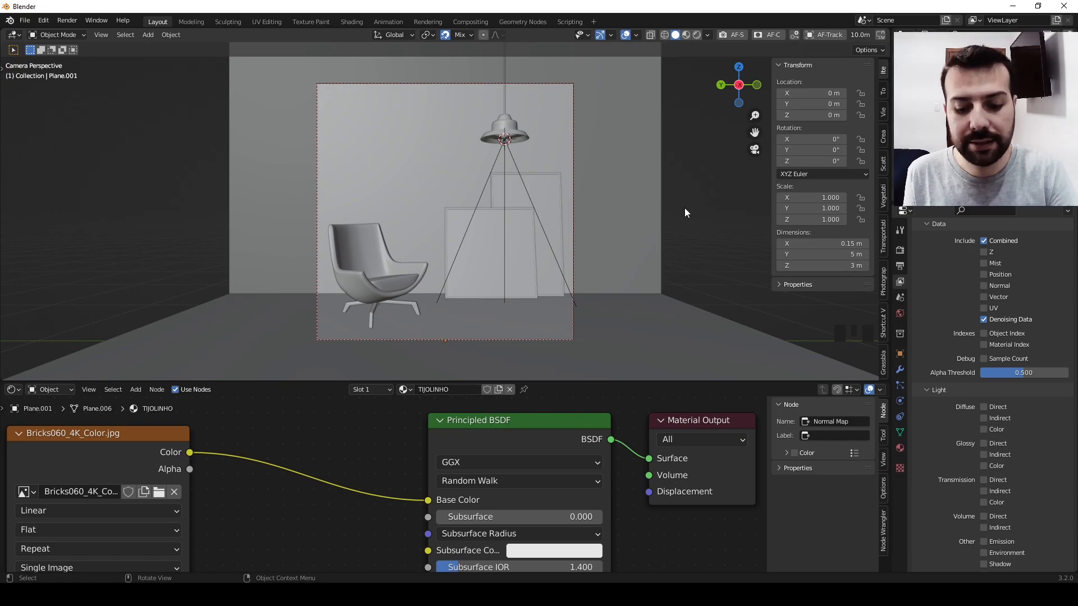
pyautogui.press('F12')
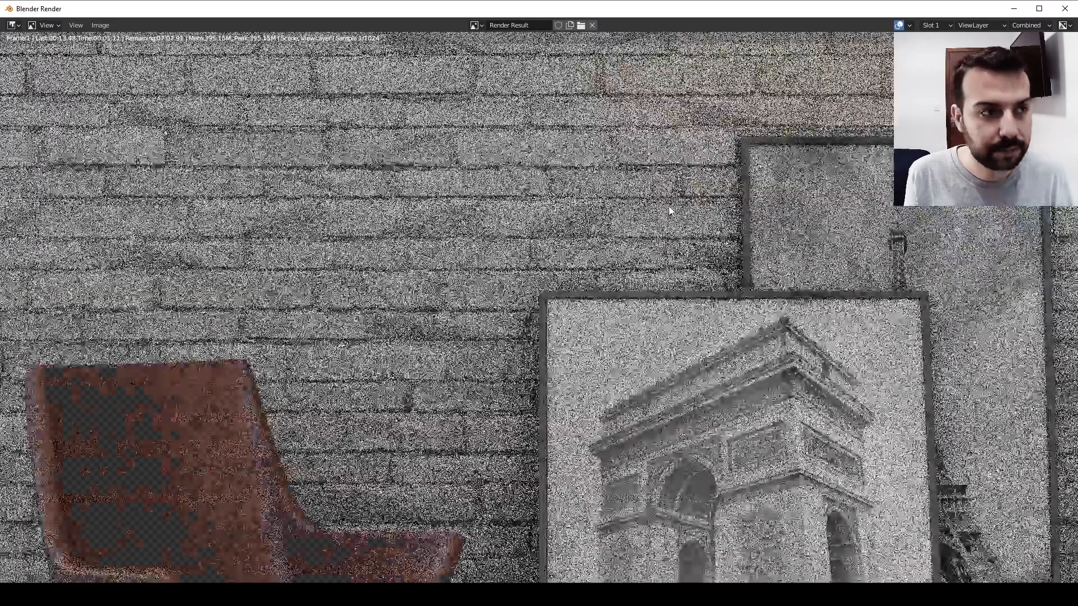
pyautogui.press('Home')
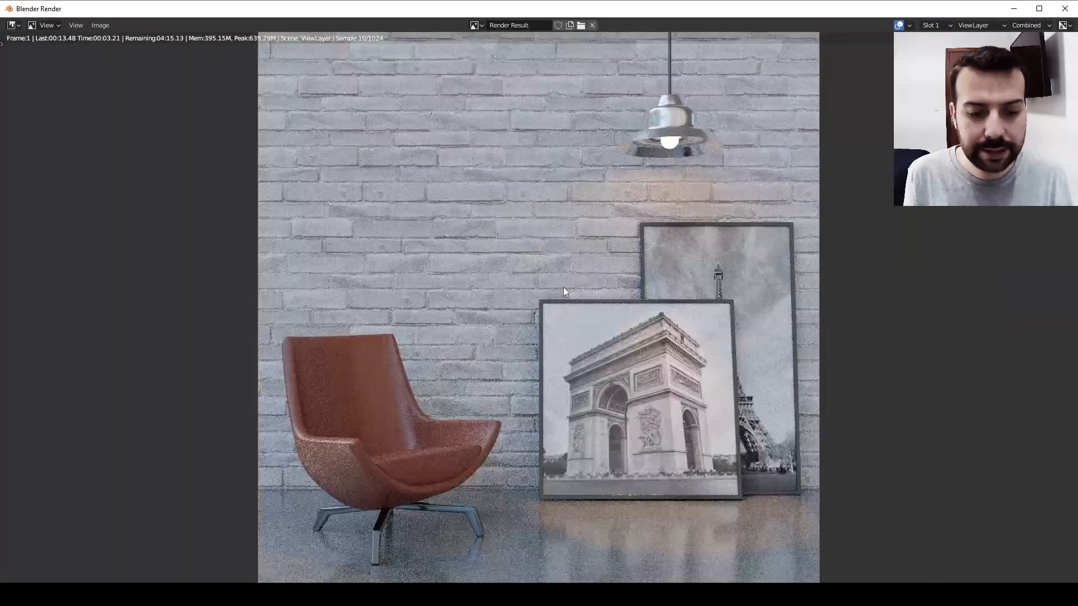
pyautogui.scroll(-1, 510, 258)
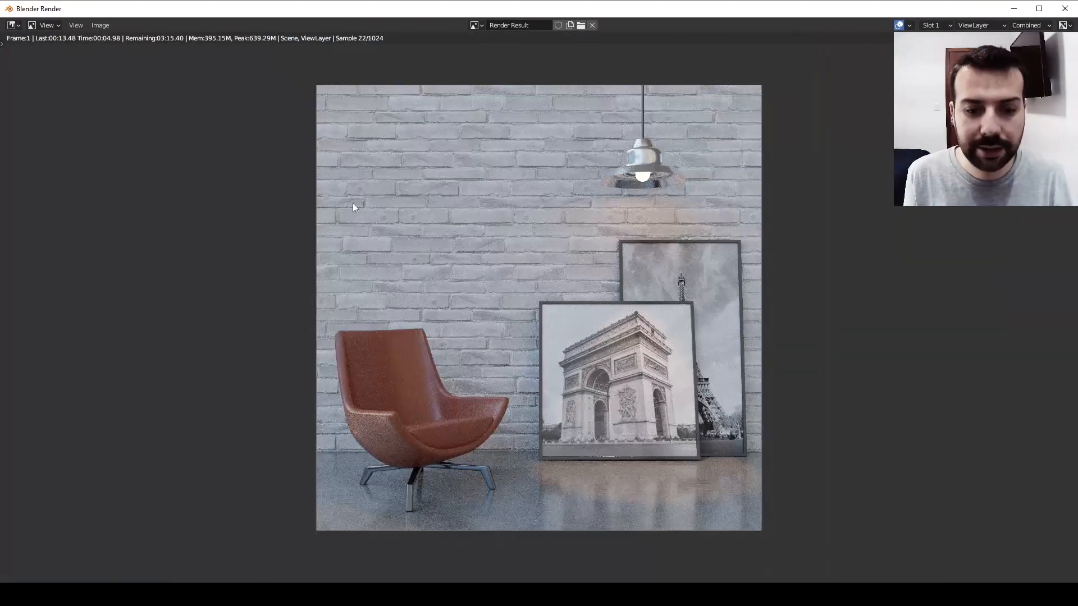